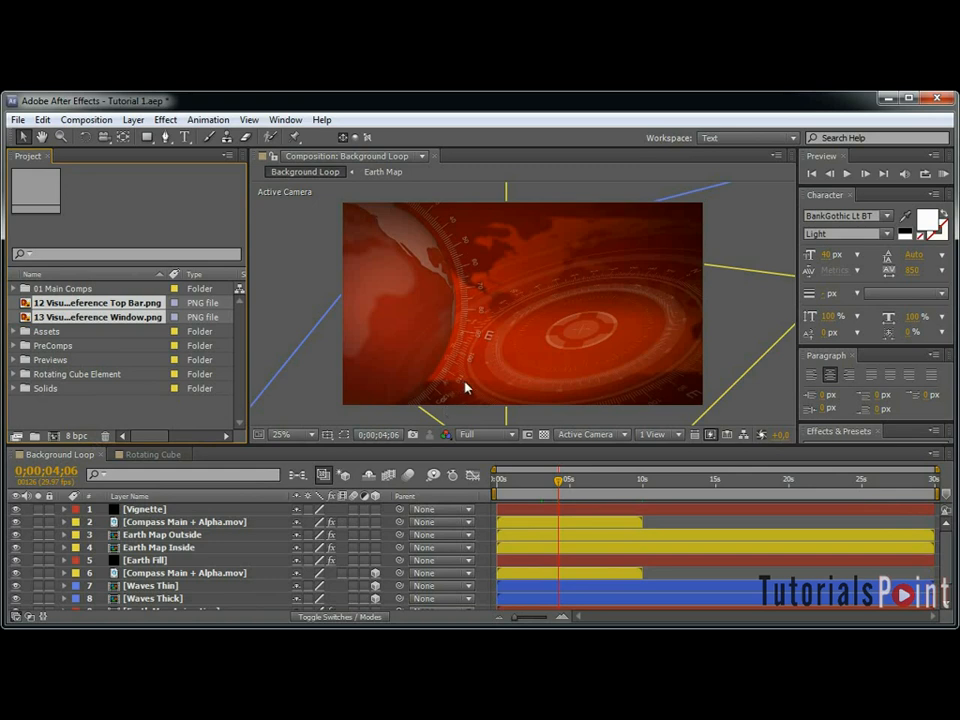
Scrub through the Background Loop and Rotating Cube compositions to review their animation.
drag(531, 482, 573, 484)
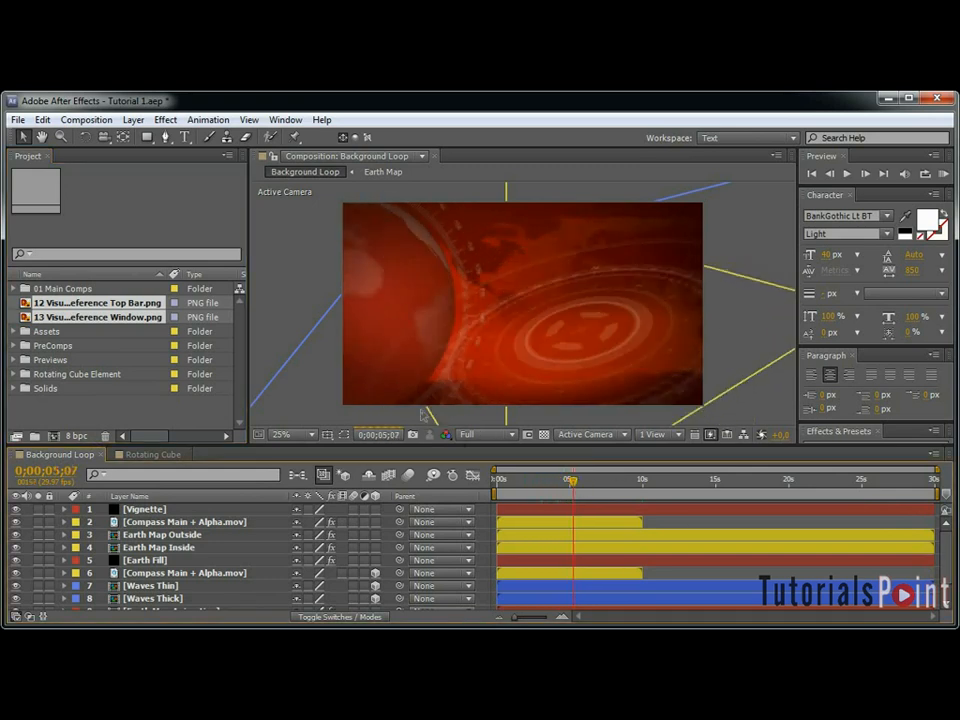
click(154, 453)
drag(520, 483, 575, 510)
click(40, 455)
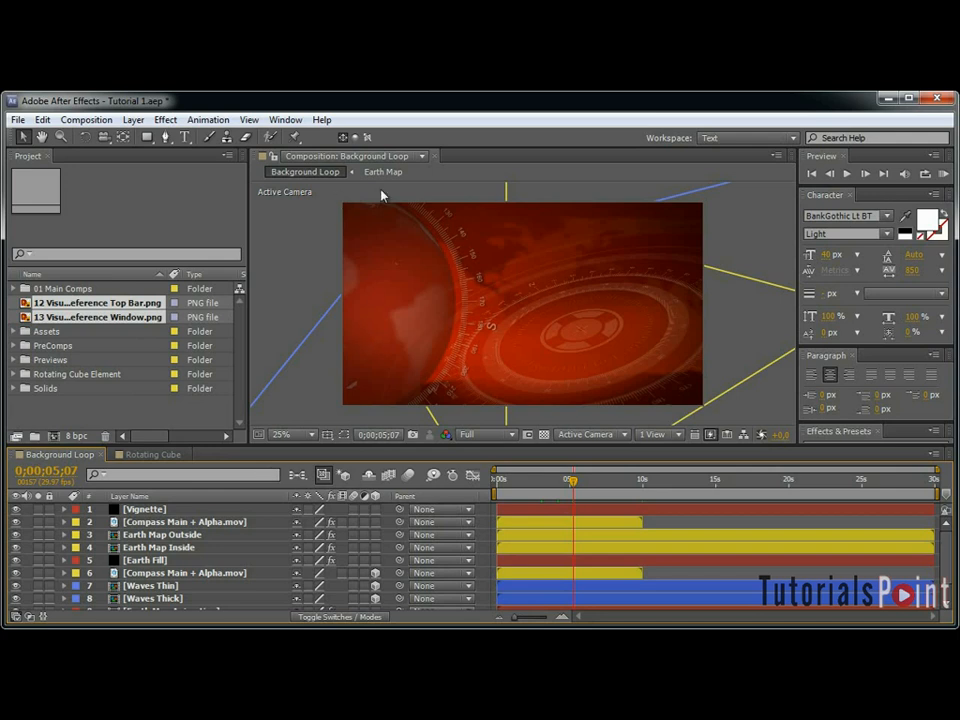
Create separate compositions from the images 12 Visual Reference Top Bar.png and 13 Visual Reference Window.png.
click(113, 415)
click(95, 303)
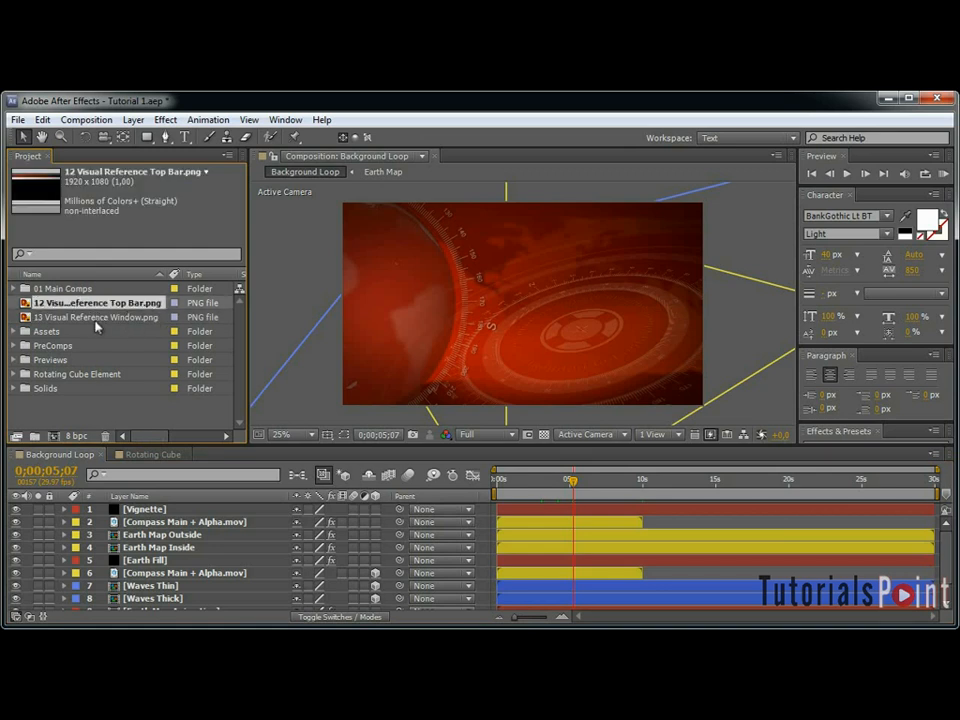
click(105, 317)
click(66, 303)
click(90, 317)
click(72, 303)
drag(81, 304, 54, 436)
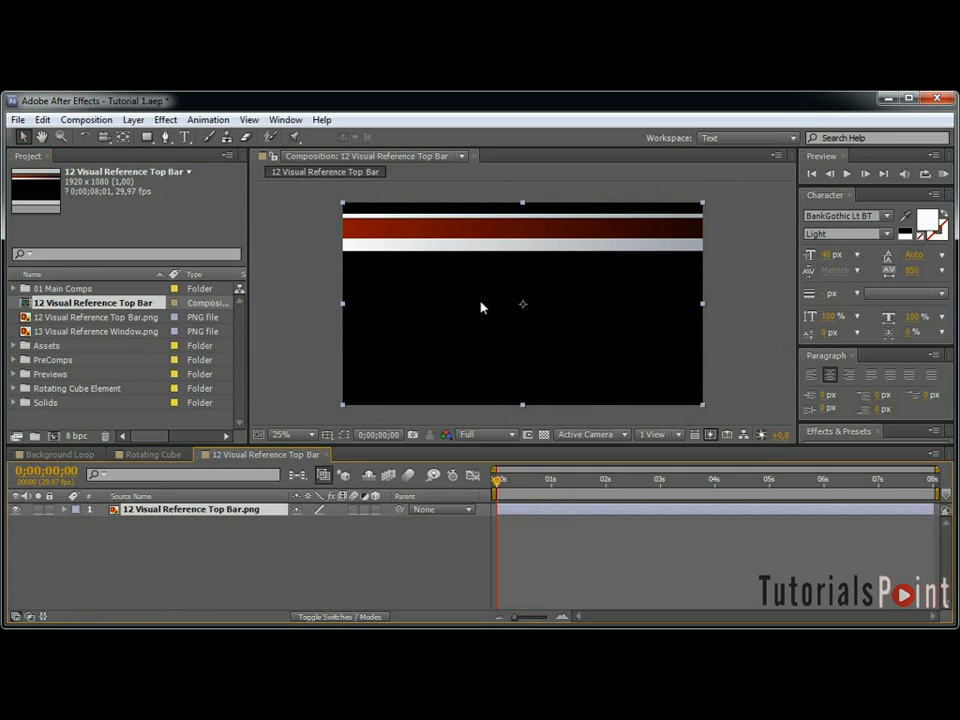
drag(70, 331, 54, 436)
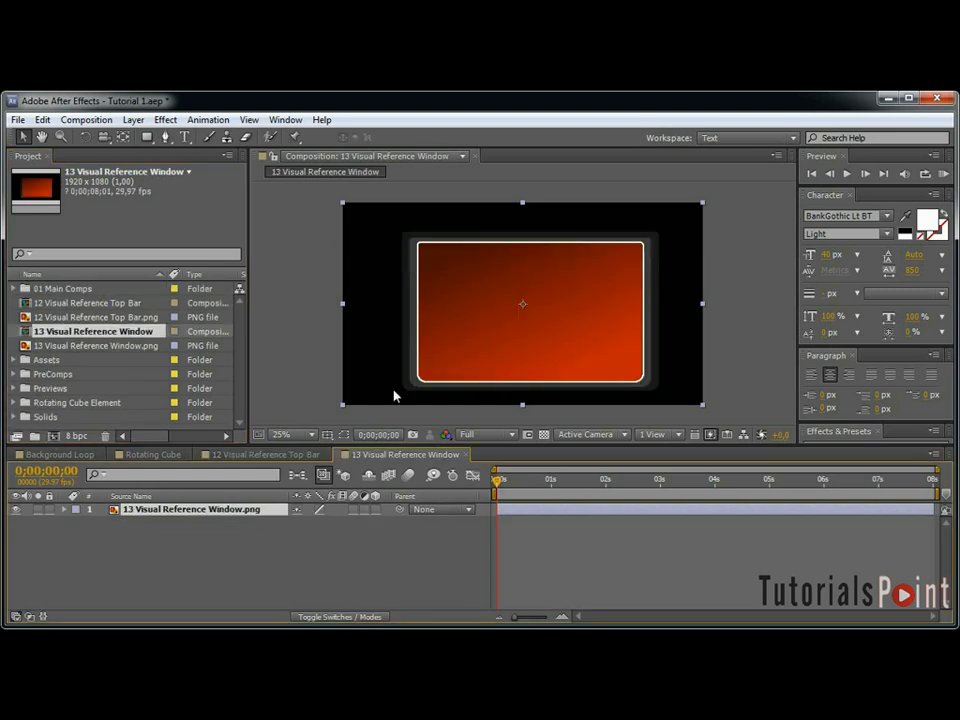
Create a black 1920 x 1080 px solid named Main and place it beneath the window reference image layer.
click(544, 434)
click(544, 434)
key(period)
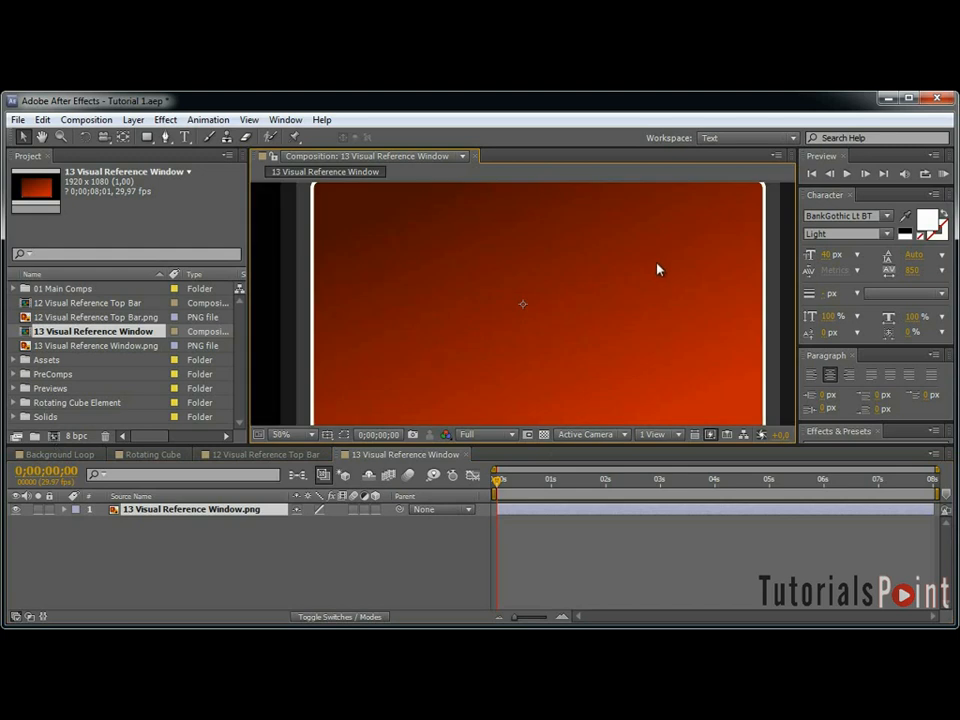
key(ctrl+y)
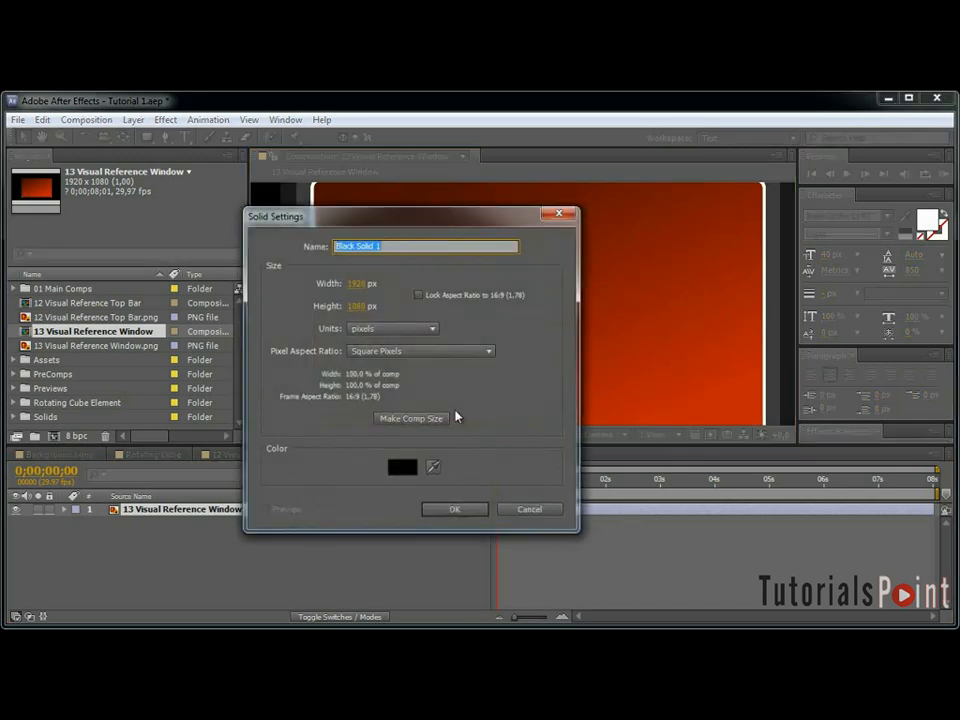
text(Main)
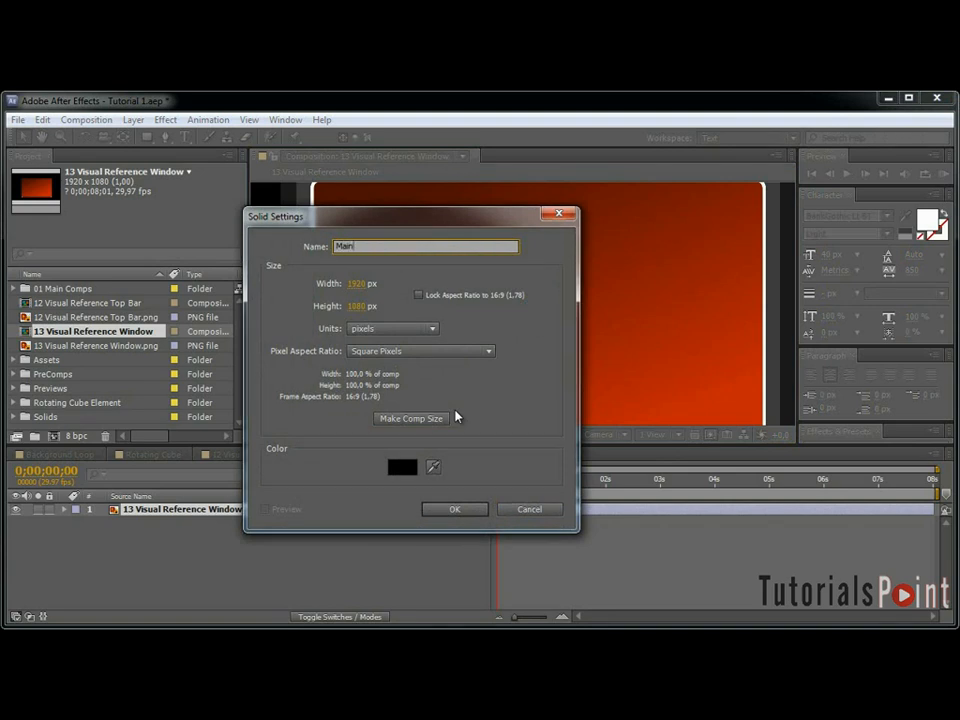
key(Return)
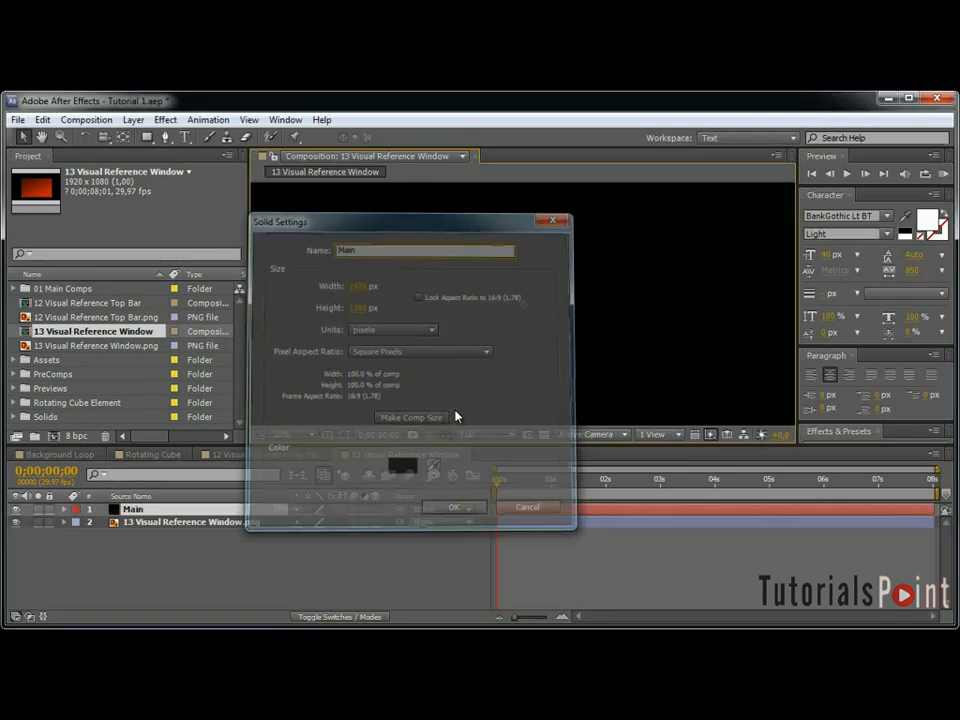
drag(170, 510, 159, 550)
Show the rulers and place four guides along the outer edges of the white-outlined red window.
key(grave)
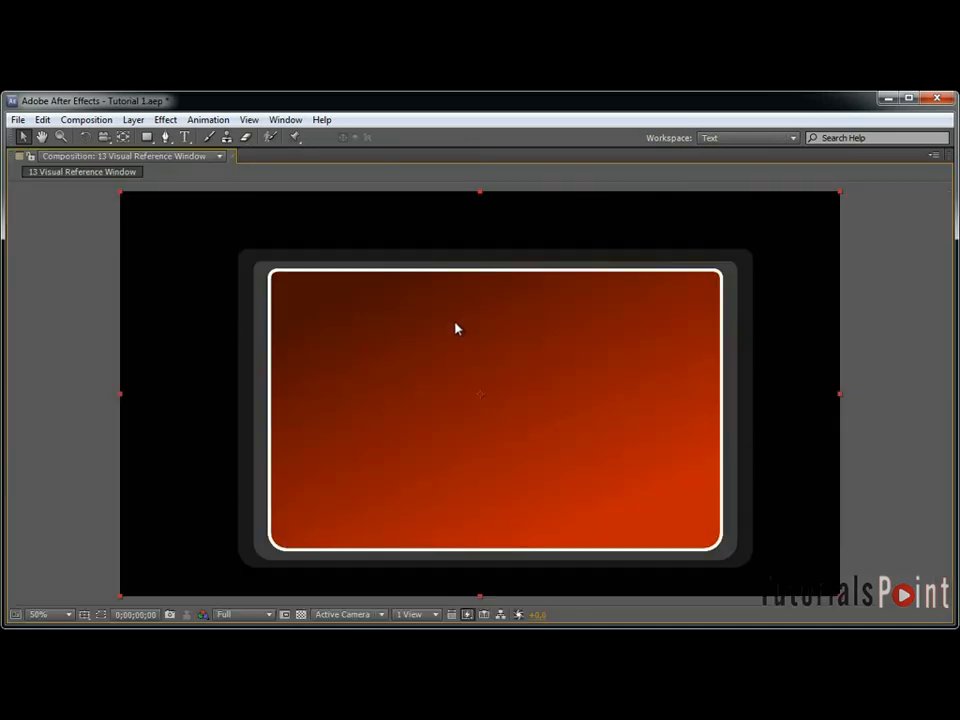
click(157, 138)
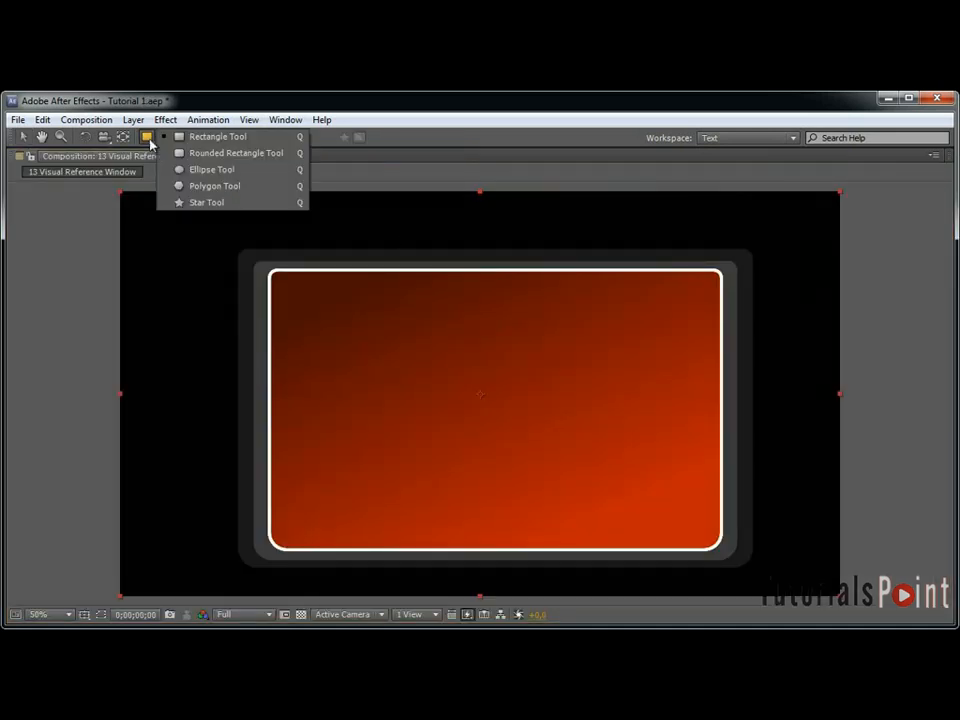
click(236, 155)
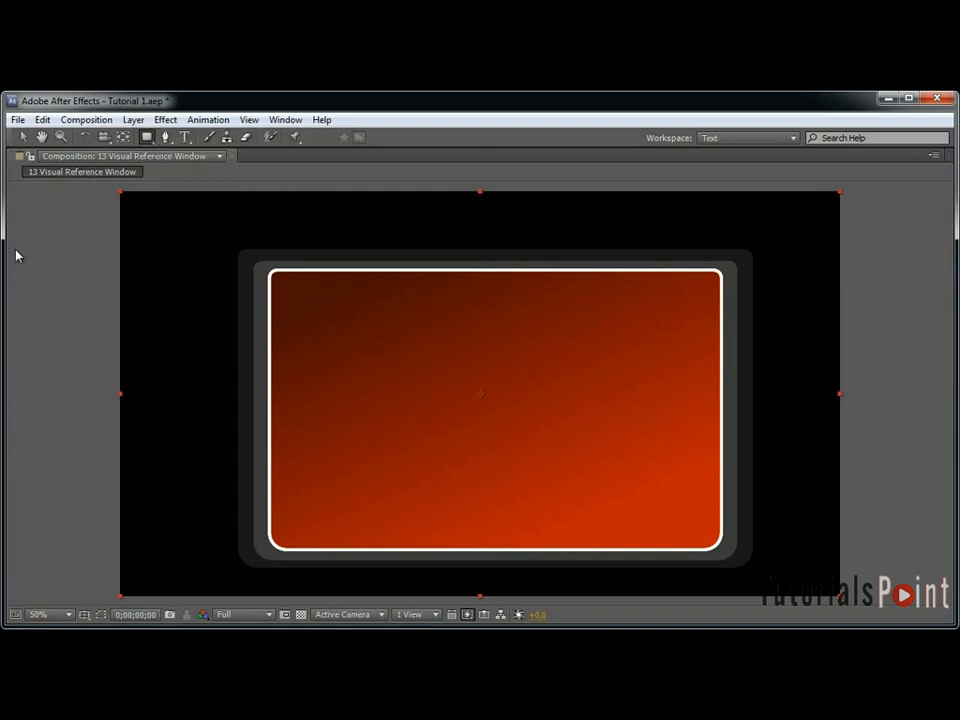
key(ctrl+r)
key(grave)
drag(262, 279, 316, 279)
key(grave)
drag(456, 192, 492, 270)
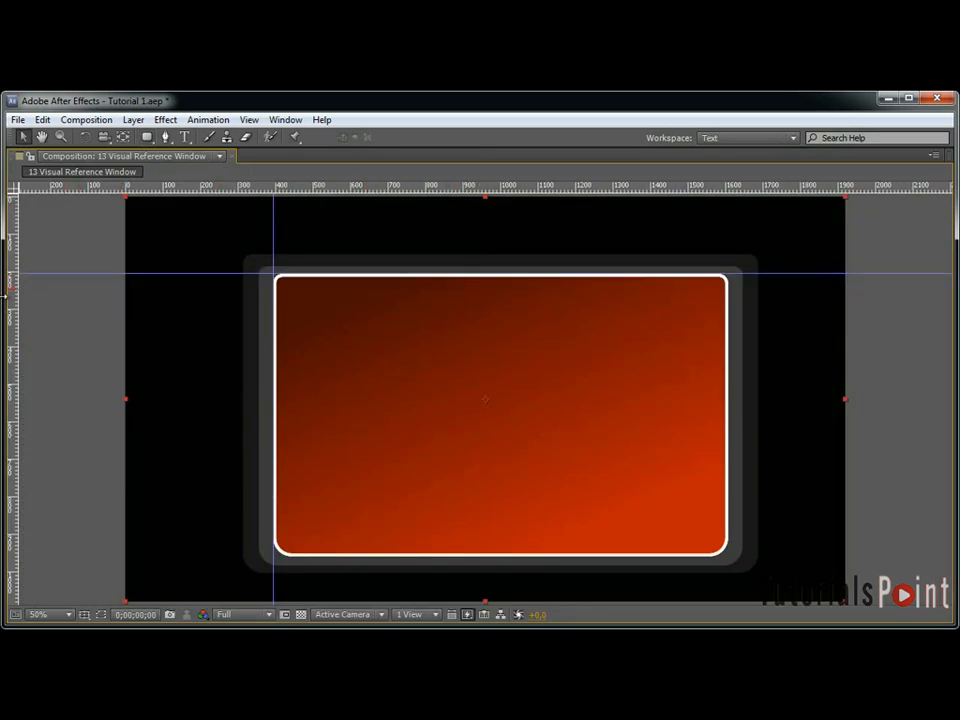
drag(12, 290, 728, 353)
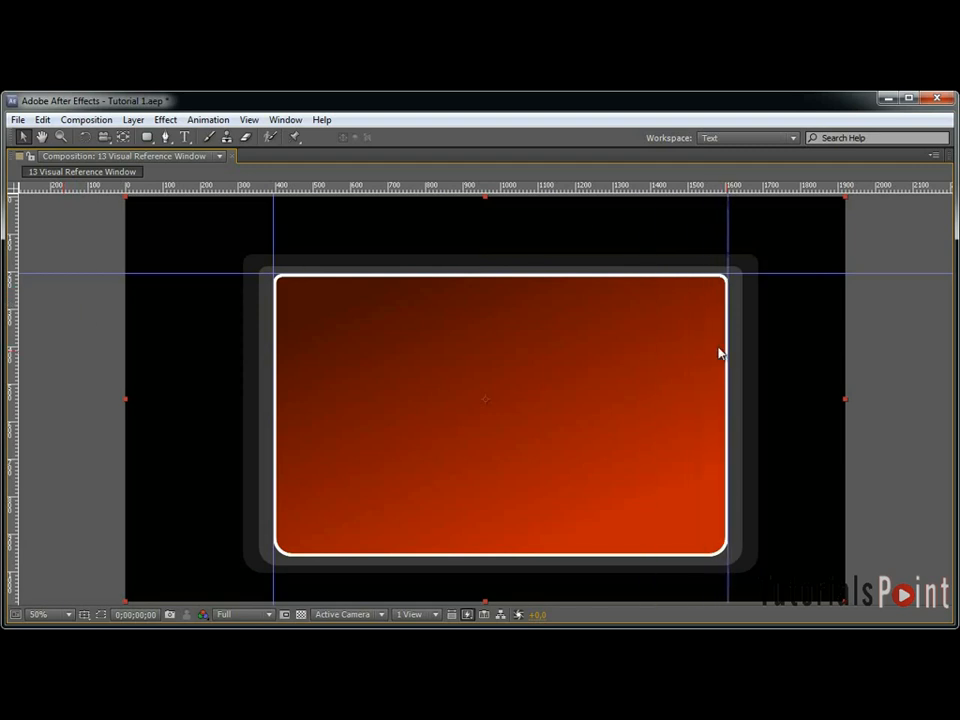
drag(519, 187, 735, 557)
Draw a rounded rectangle mask on the Main solid between the guides and check its corners against the reference.
key(q)
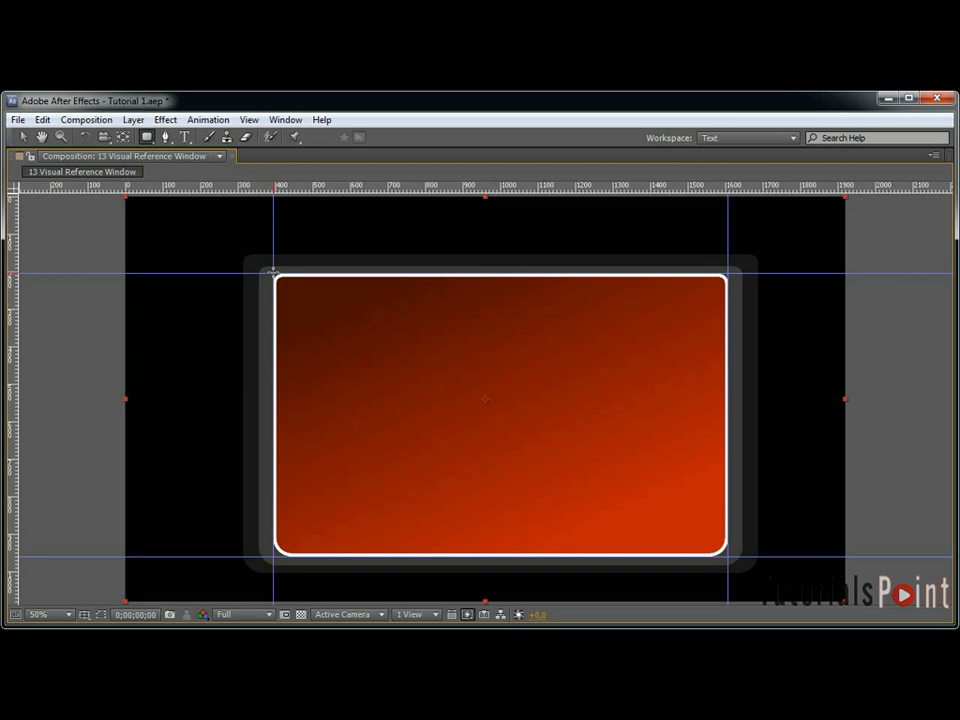
drag(273, 273, 730, 554)
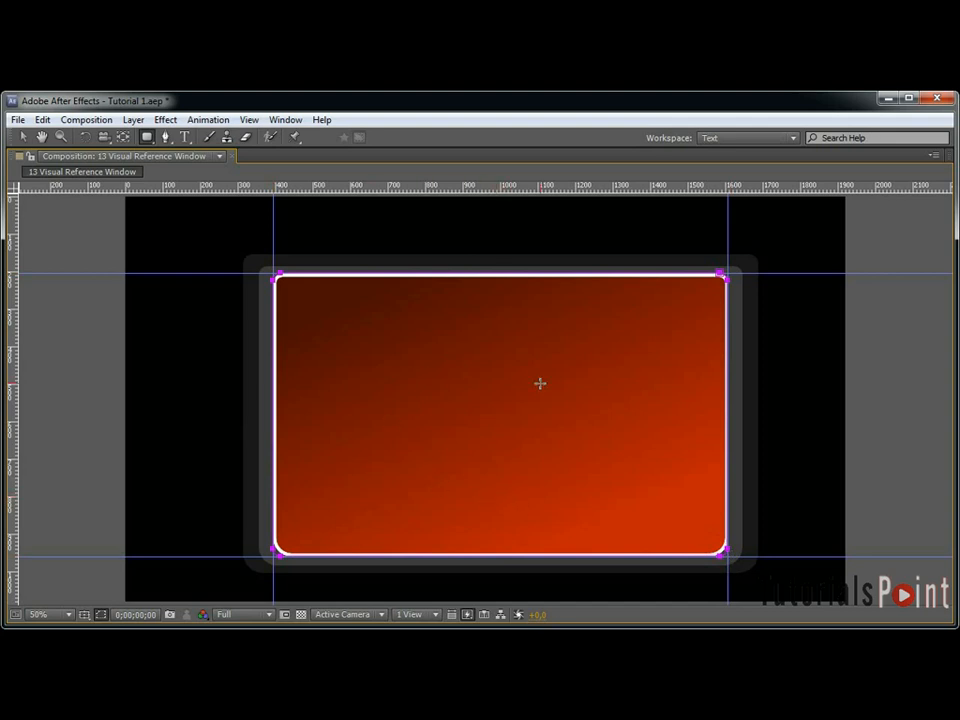
scroll(561, 327, up, 1)
key(space)
drag(812, 276, 441, 521)
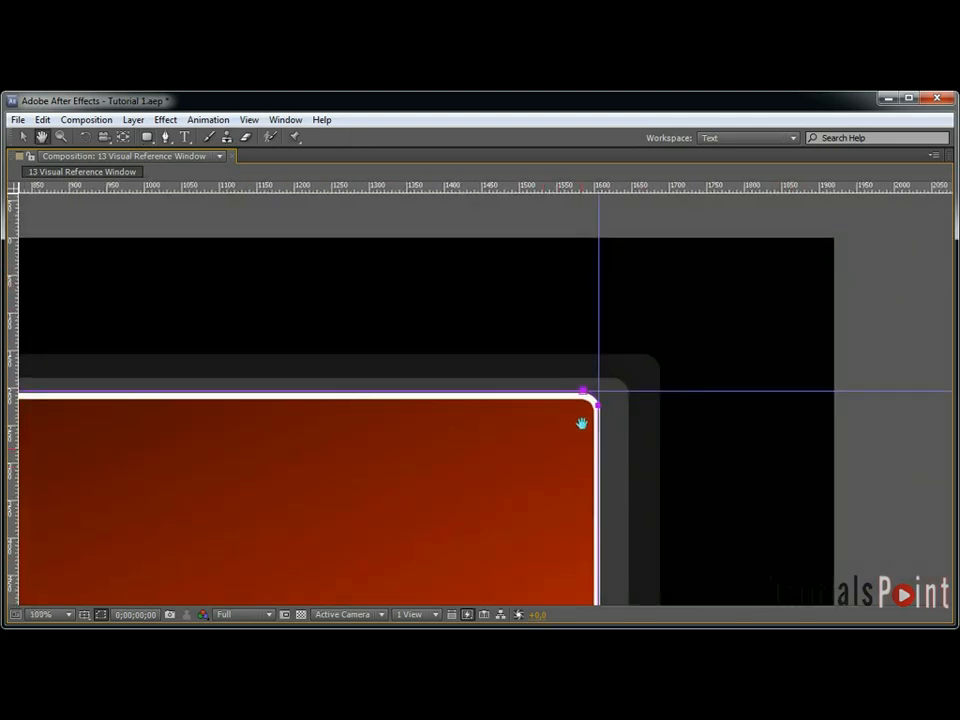
scroll(582, 405, up, 1)
scroll(552, 405, down, 4)
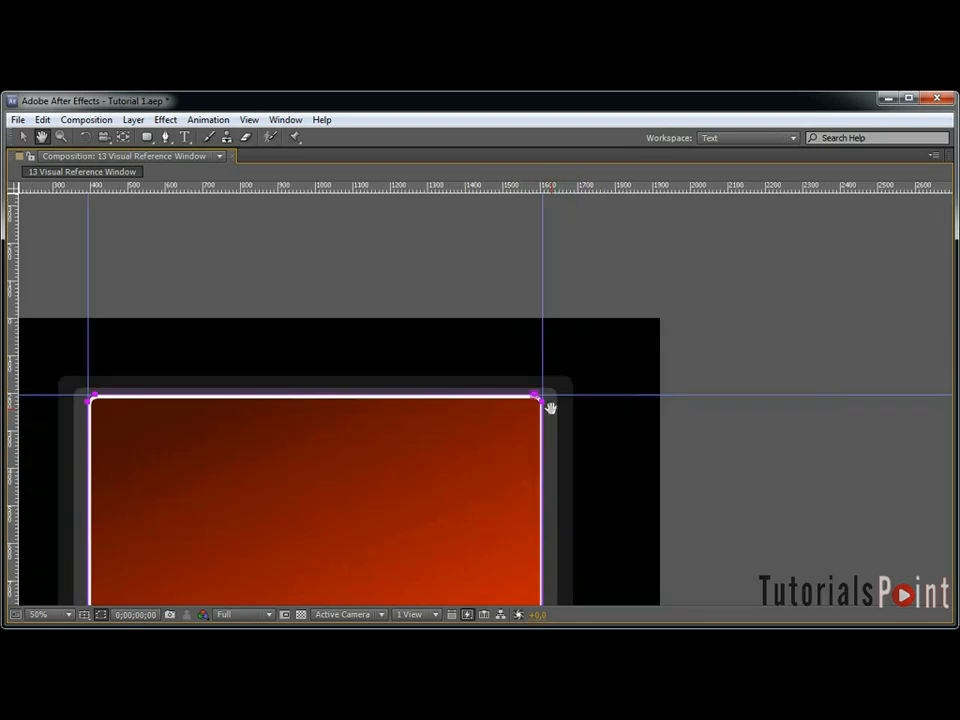
scroll(492, 421, up, 2)
drag(377, 429, 643, 296)
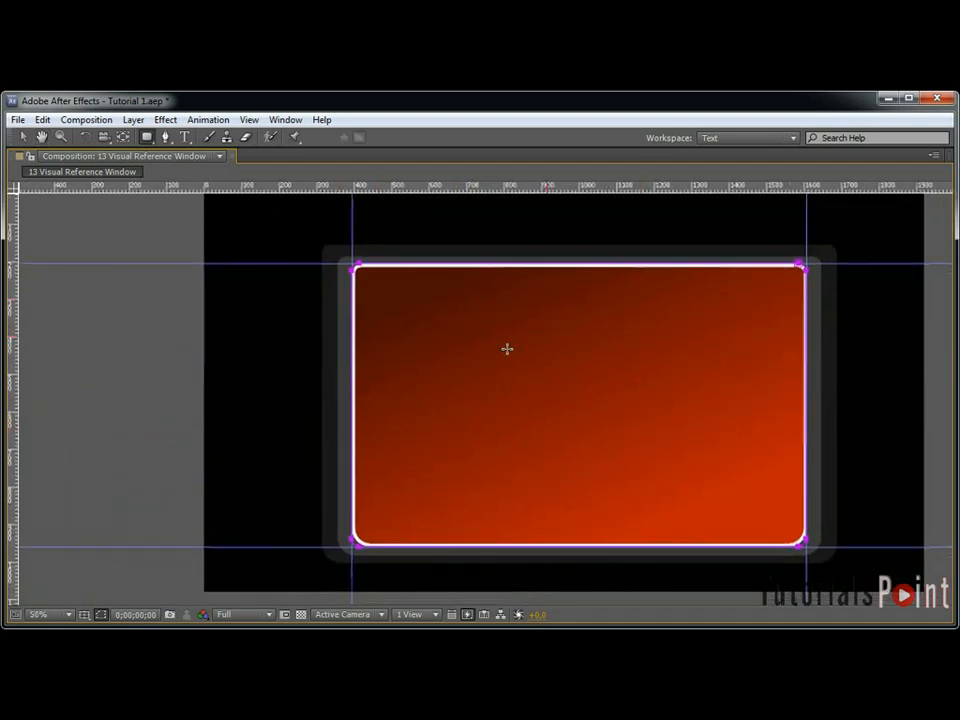
key(grave)
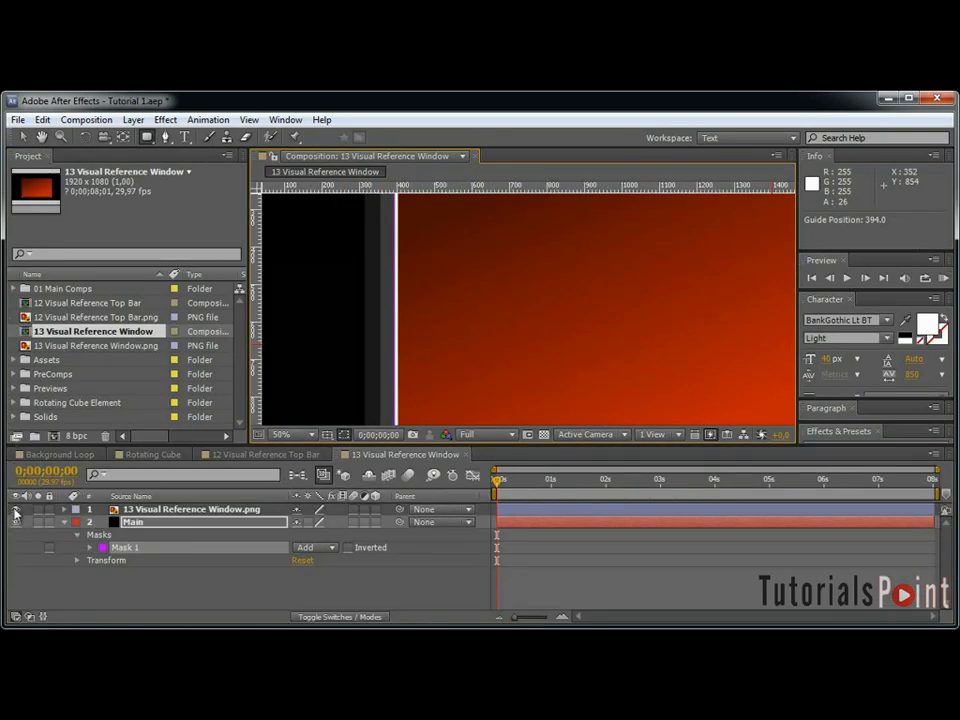
Duplicate the masked Main solid and change the lower copy's colour to white.
click(183, 525)
key(ctrl+d)
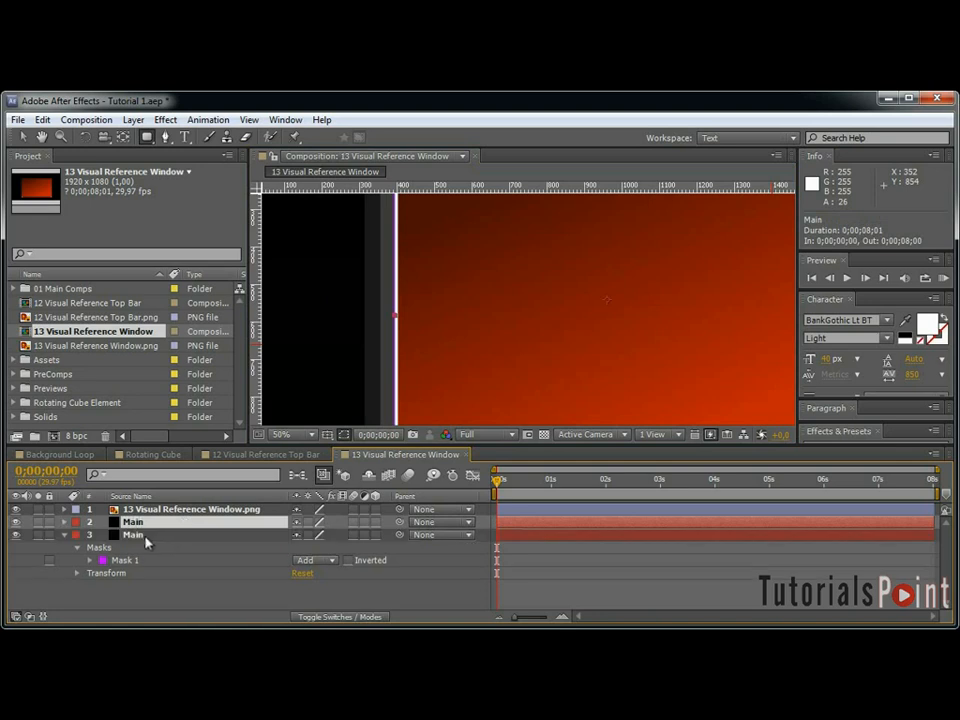
key(ctrl+shift+y)
click(245, 427)
drag(246, 424, 163, 281)
key(Return)
key(Return)
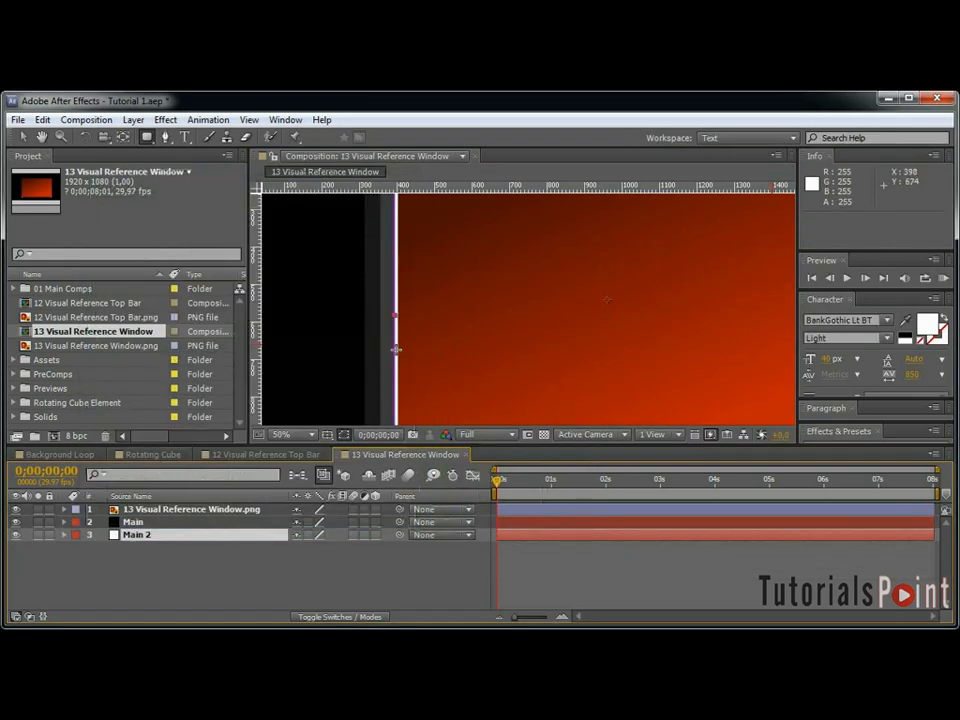
Enlarge the white solid's mask proportionally around its centre to the outer edge of the reference's lighter grey frame.
scroll(385, 358, down, 1)
key(grave)
scroll(422, 317, up, 1)
key(v)
double_click(358, 263)
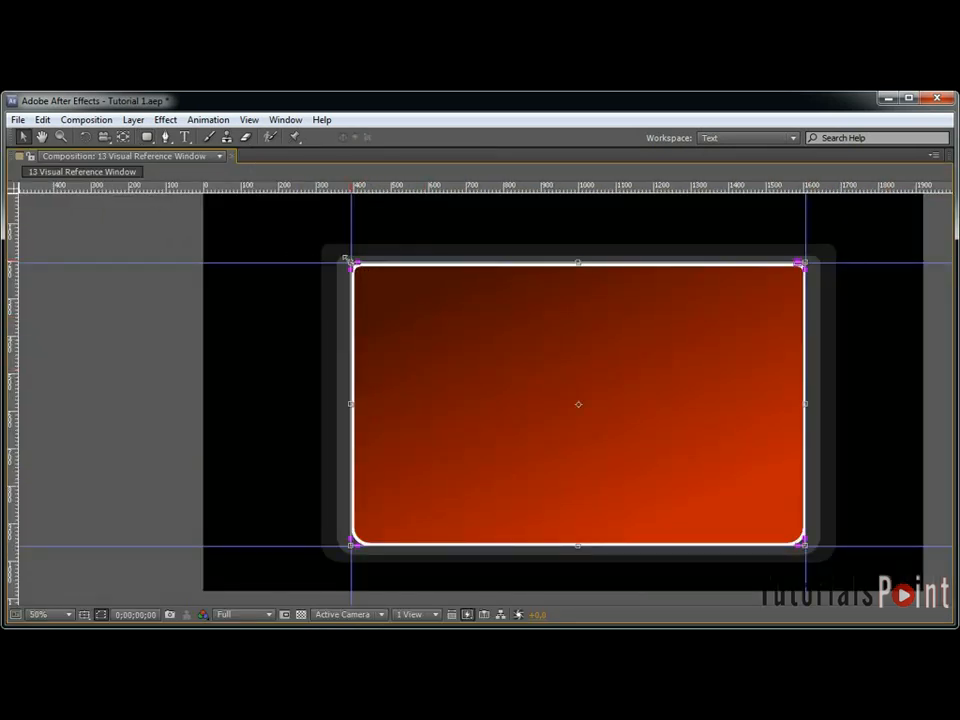
drag(344, 258, 339, 254)
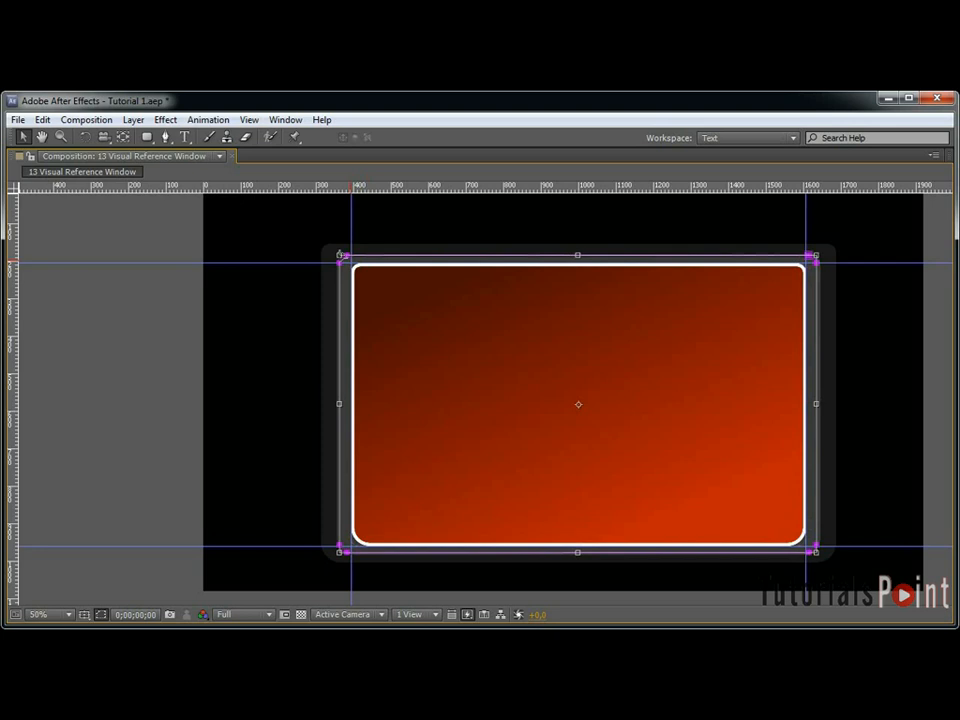
mouse_move(339, 254)
mouse_down()
mouse_move(311, 236)
mouse_move(339, 246)
mouse_up()
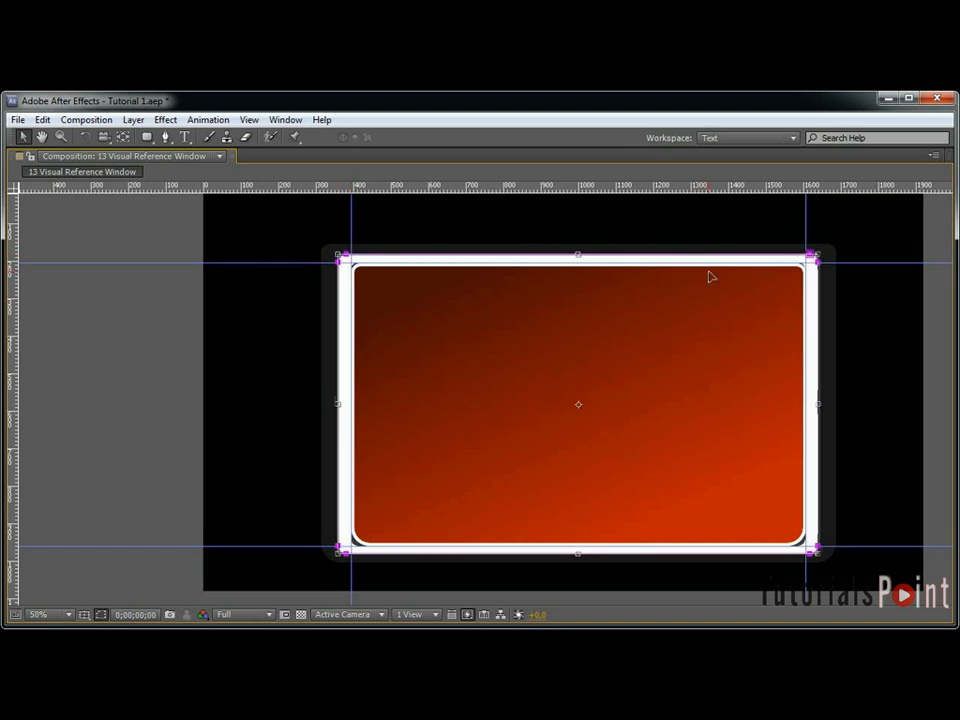
key(Return)
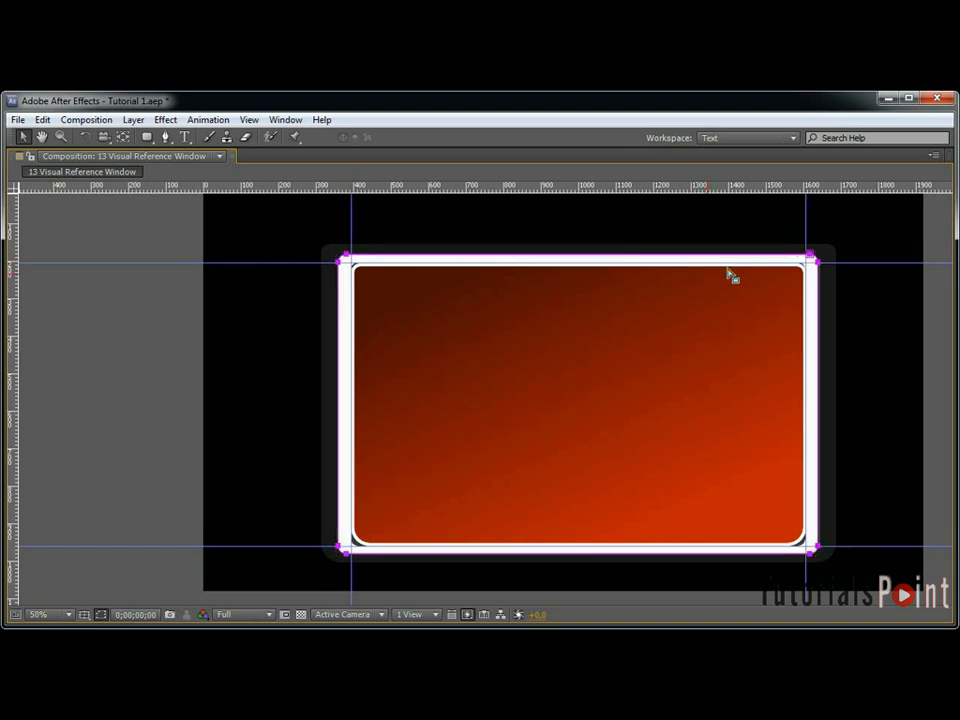
key(grave)
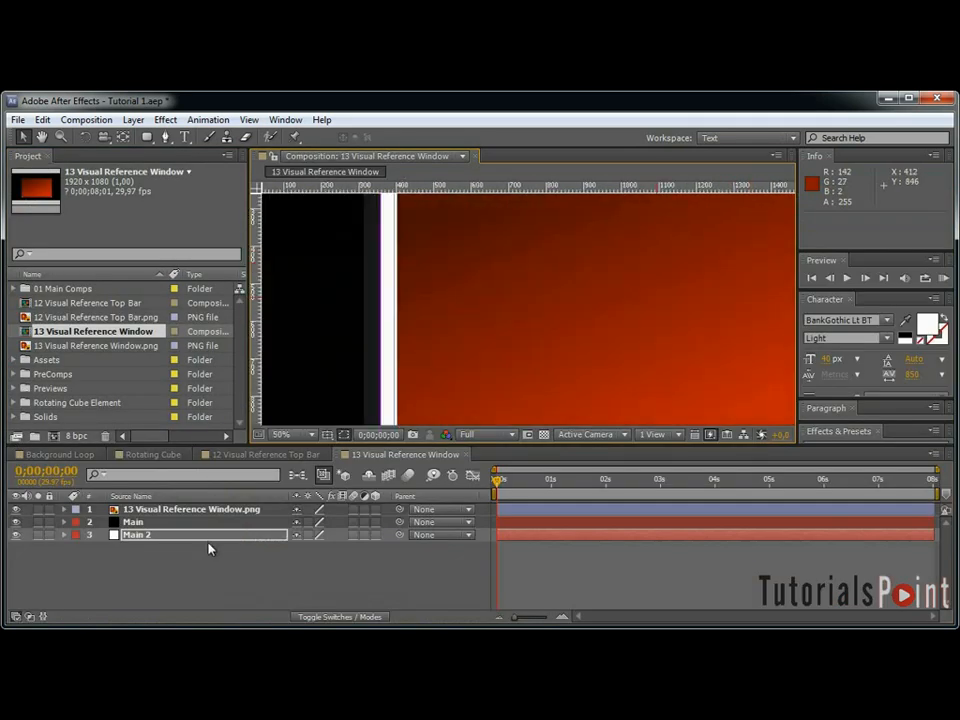
Duplicate the Main 2 layer and set the upper copy's opacity to 15% and the lower copy's to 10%.
click(204, 536)
key(ctrl+d)
key(t)
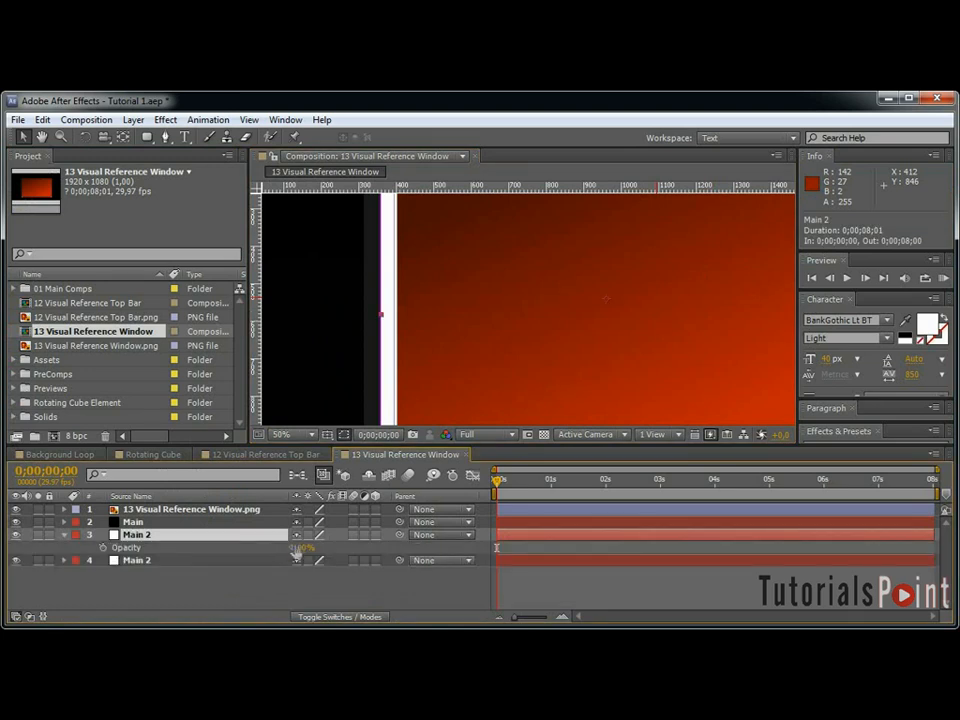
click(298, 548)
text(15)
click(338, 550)
click(230, 561)
key(t)
click(300, 573)
text(1)
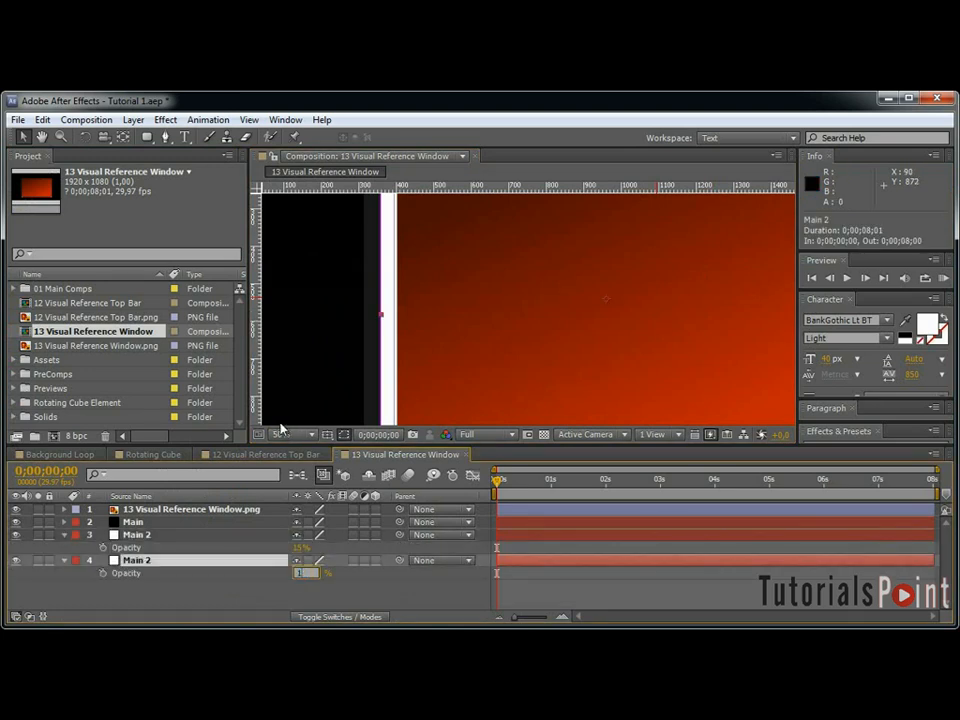
text(35)
key(Return)
Enlarge the lower Main 2 layer's mask to the outer edge of the reference's dark outer frame.
key(grave)
key(space)
drag(434, 281, 469, 378)
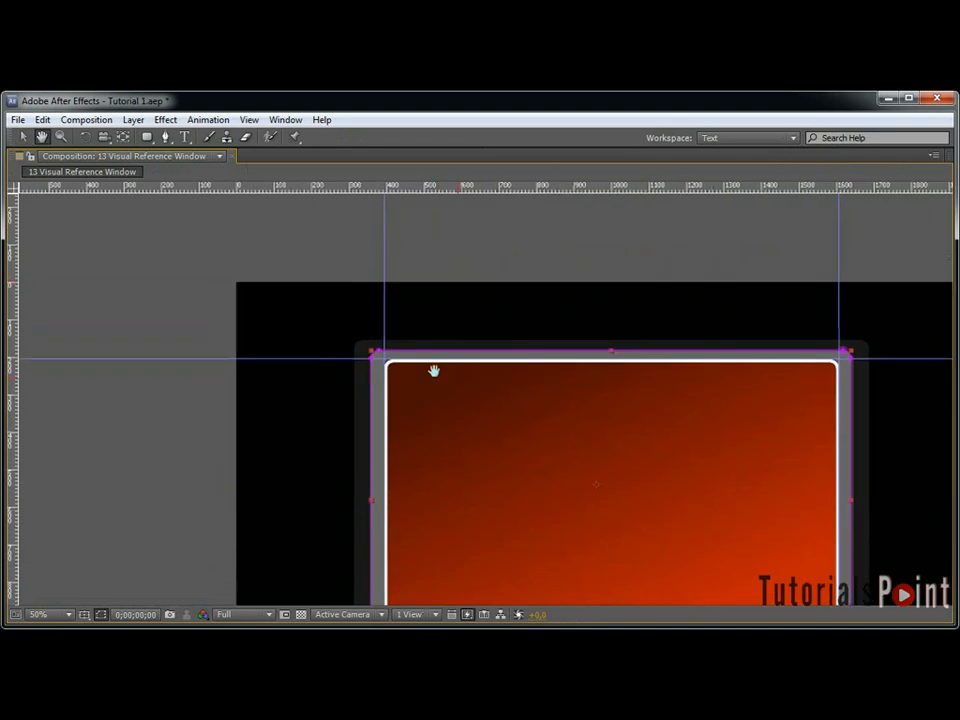
key(period)
drag(270, 305, 217, 279)
key(comma)
key(comma)
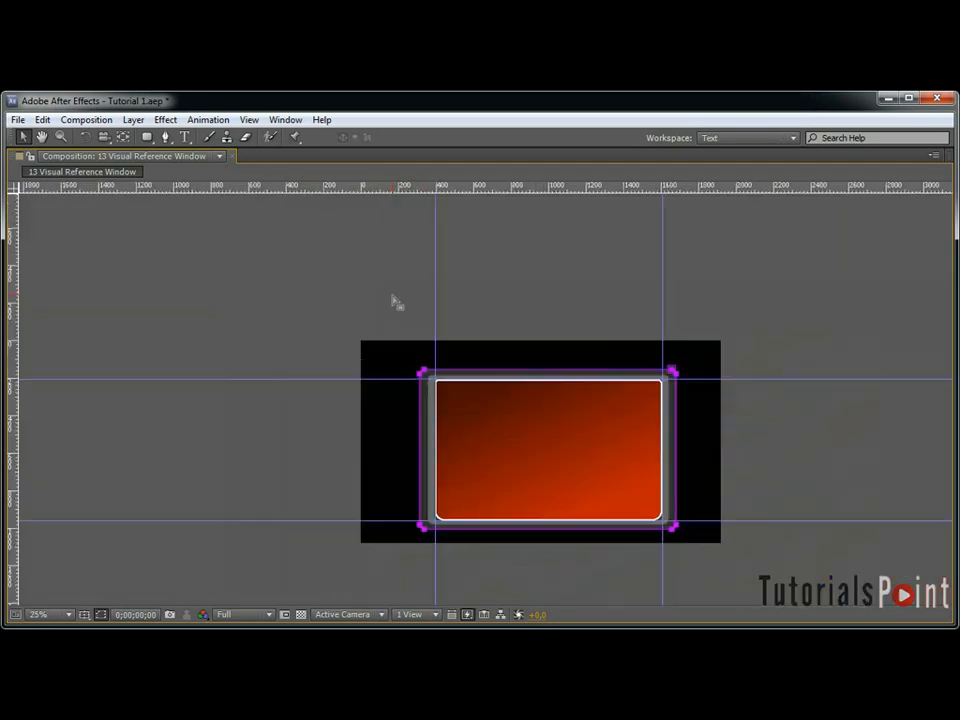
key(grave)
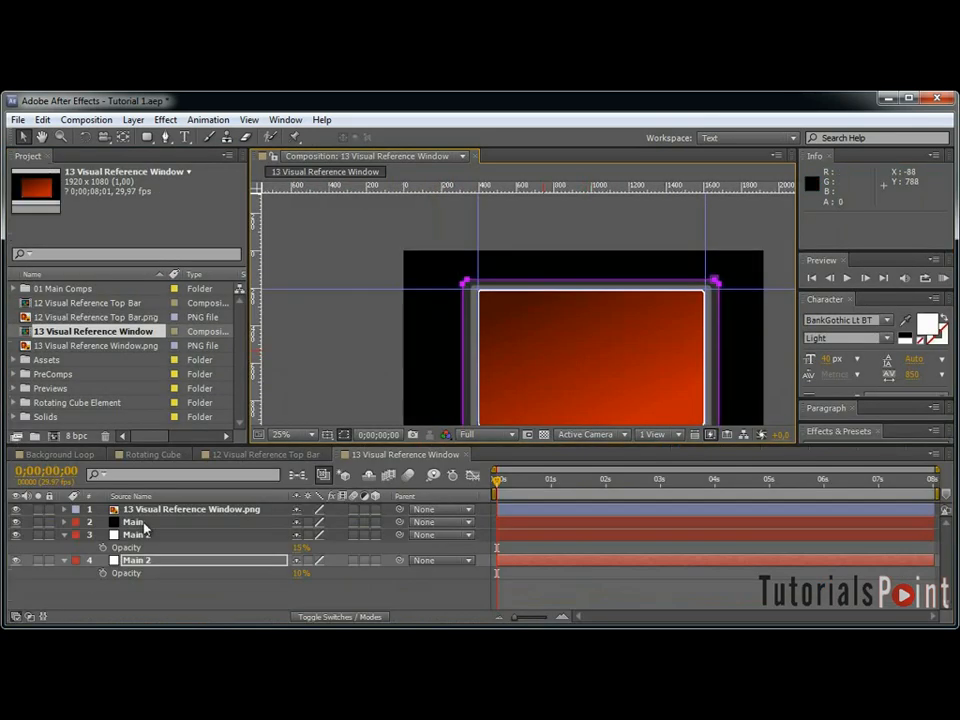
Hide the window reference image layer and the guides to inspect the nested rounded frames on their own.
click(15, 509)
click(425, 588)
key(period)
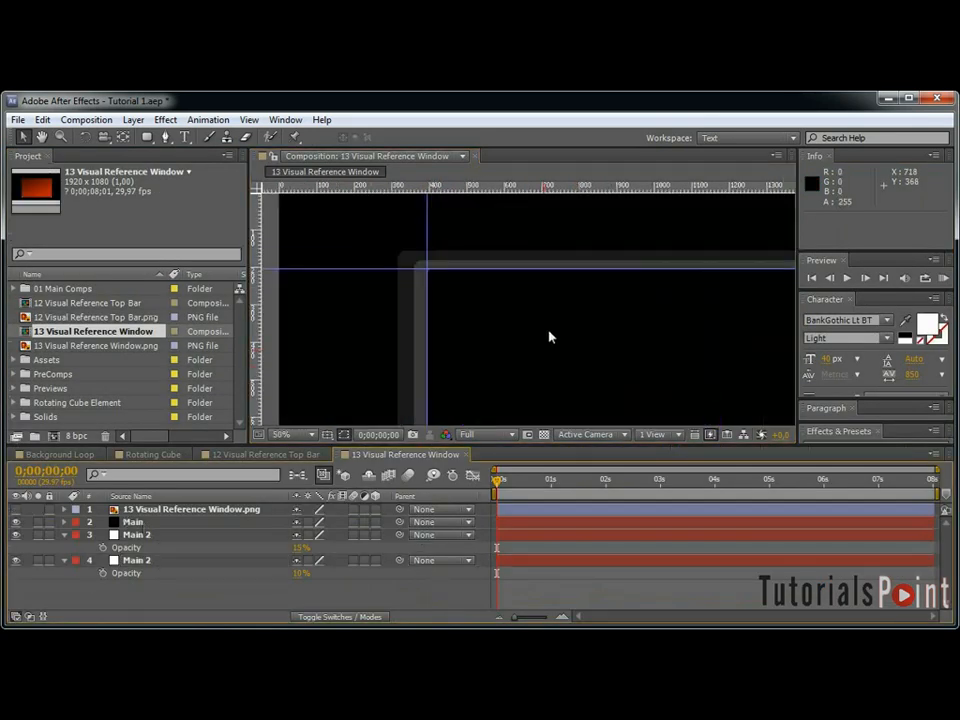
click(64, 535)
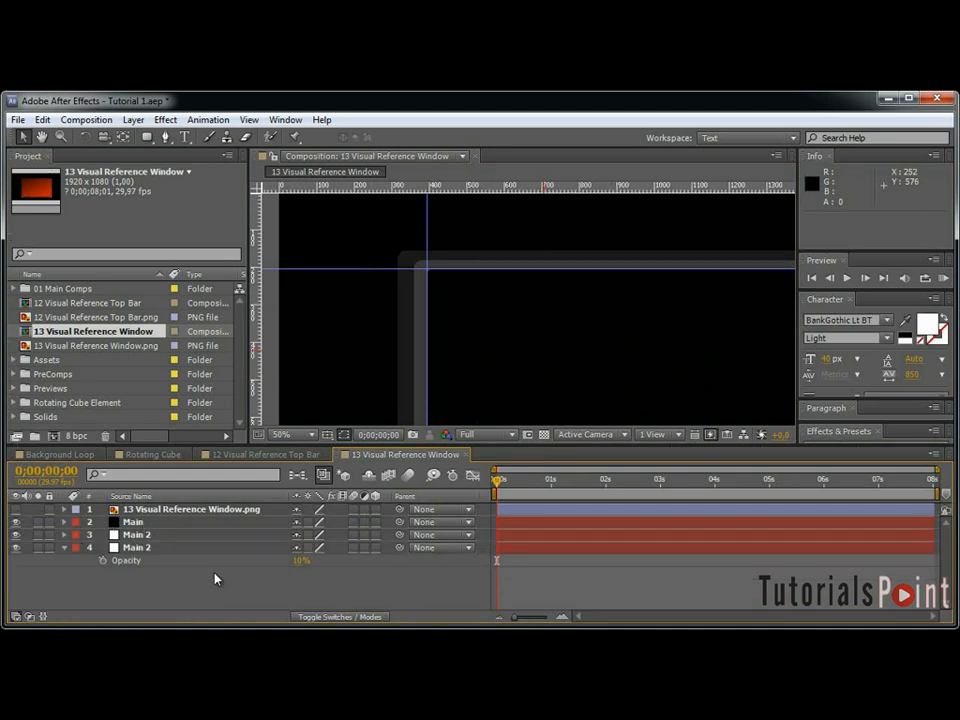
key(period)
key(grave)
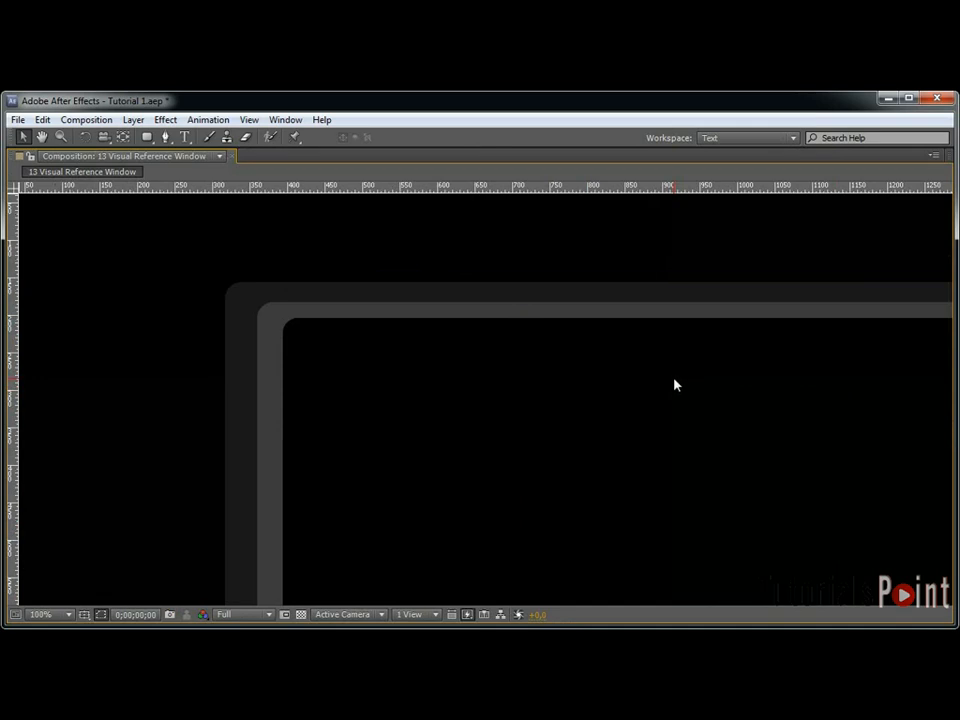
Apply the Ramp effect to the Main layer, with the full panel layout restored.
key(comma)
key(comma)
key(grave)
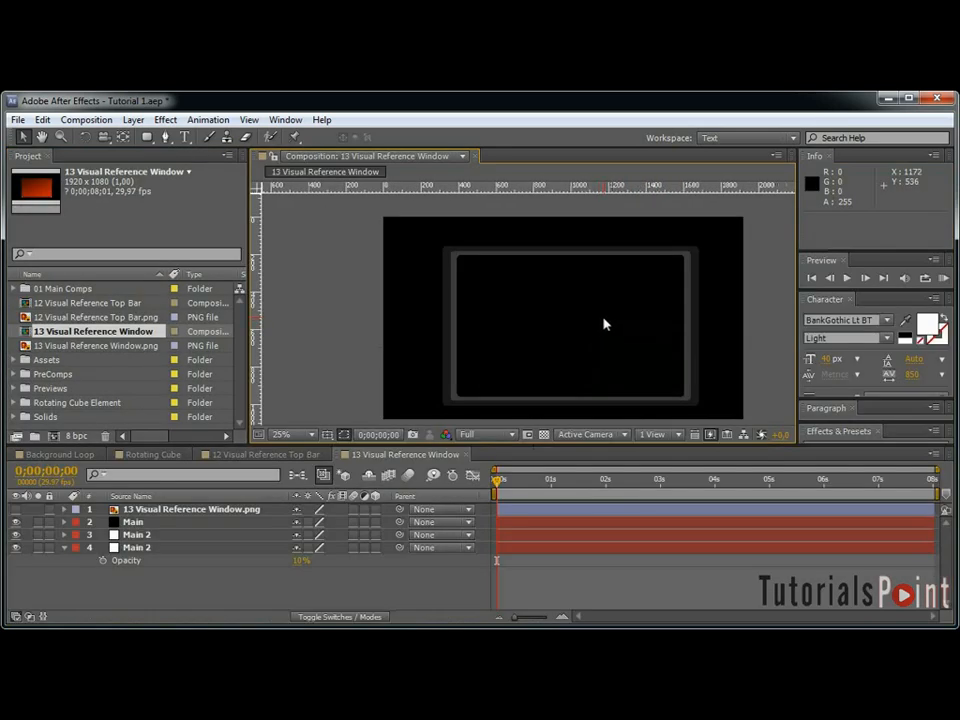
key(period)
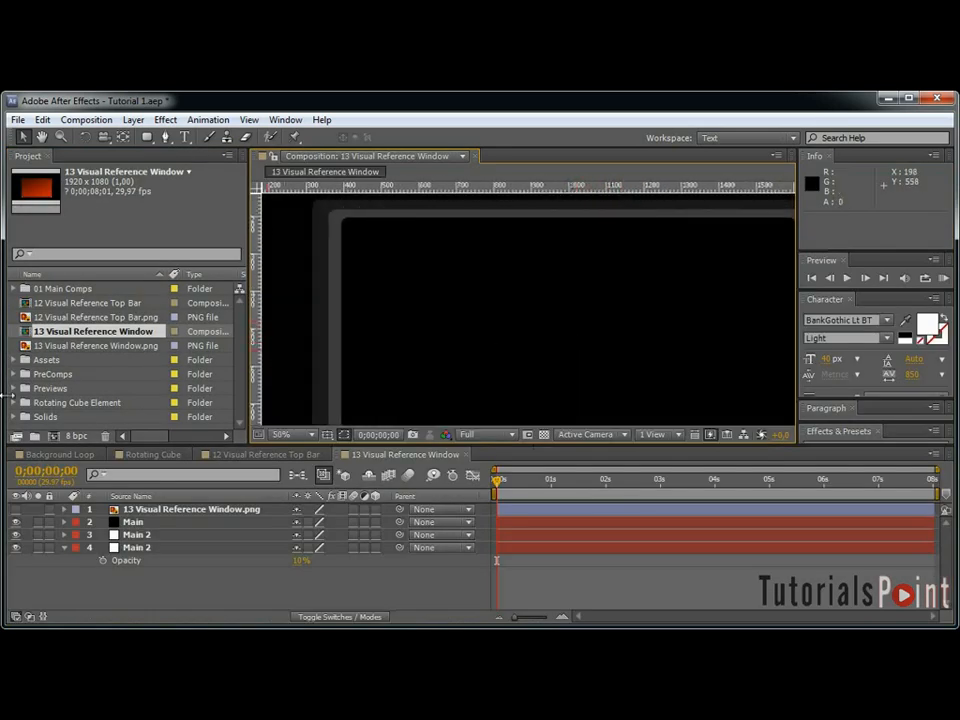
click(137, 522)
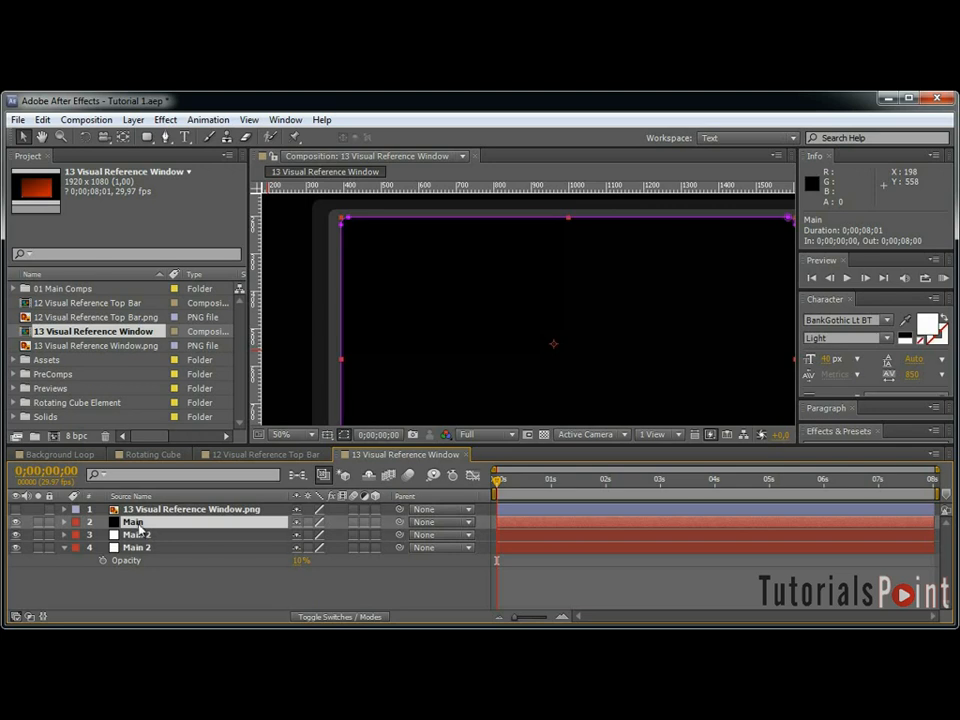
click(160, 120)
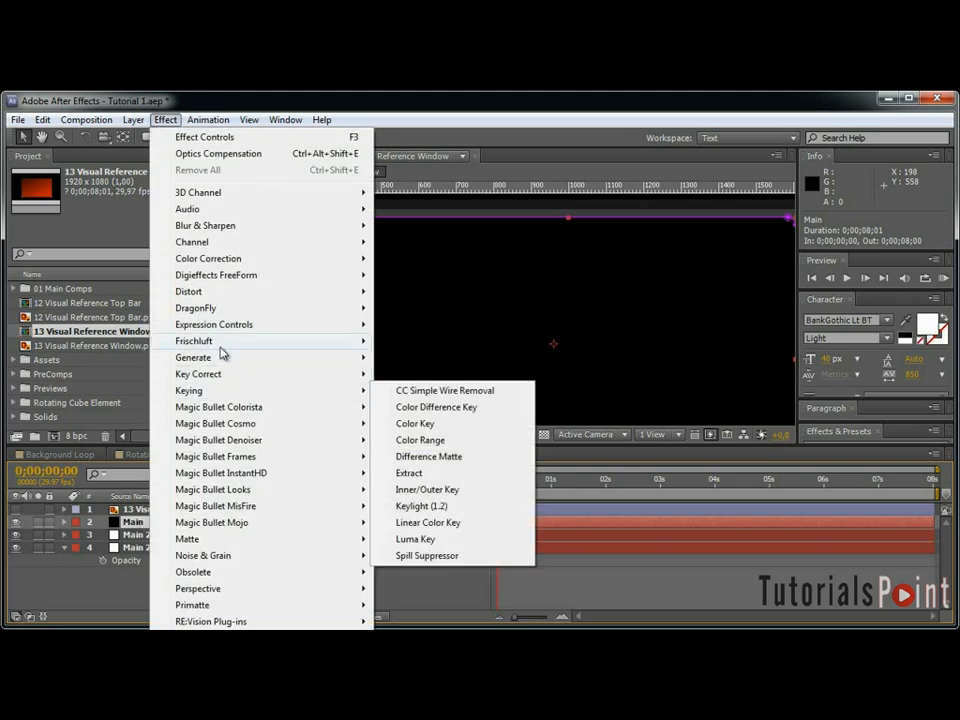
mouse_move(226, 362)
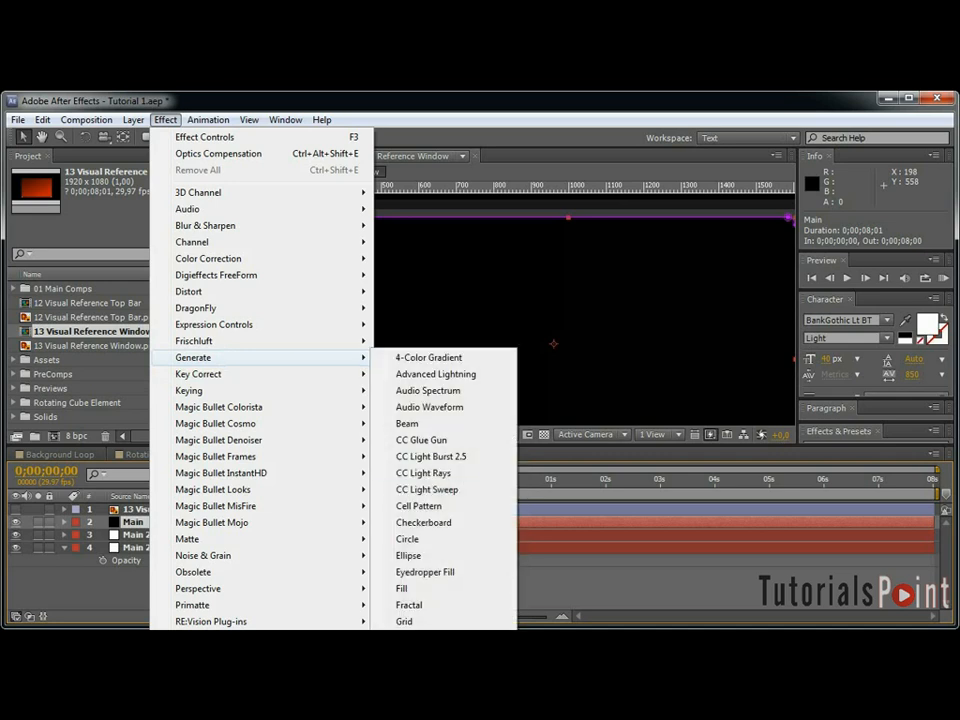
click(409, 687)
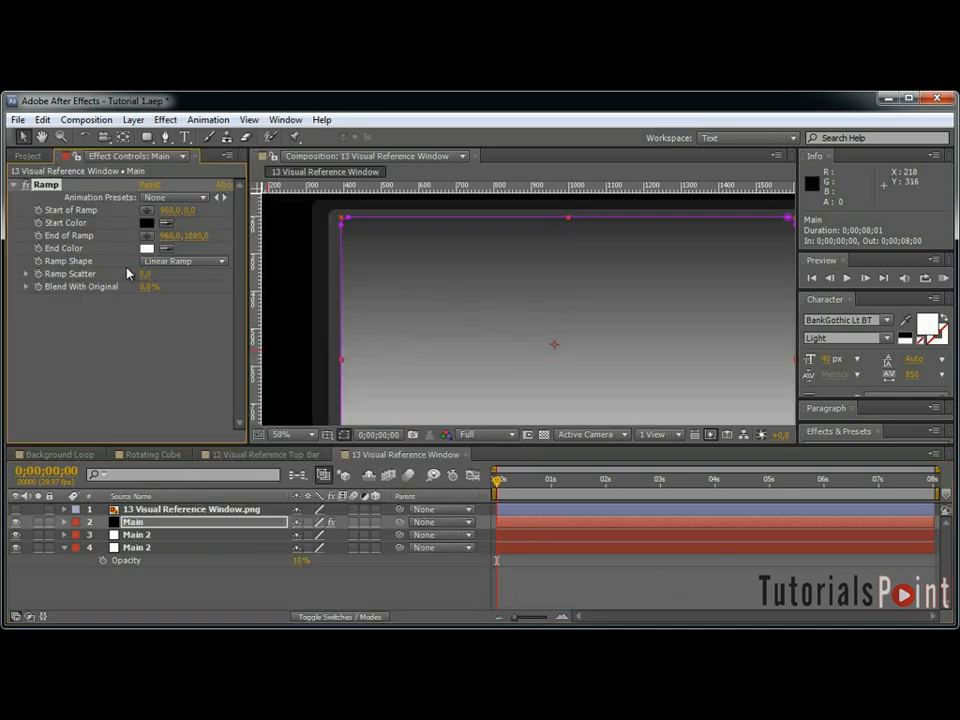
Set the ramp's start colour to hex 4C1001.
click(147, 222)
drag(497, 507, 177, 529)
text(4)
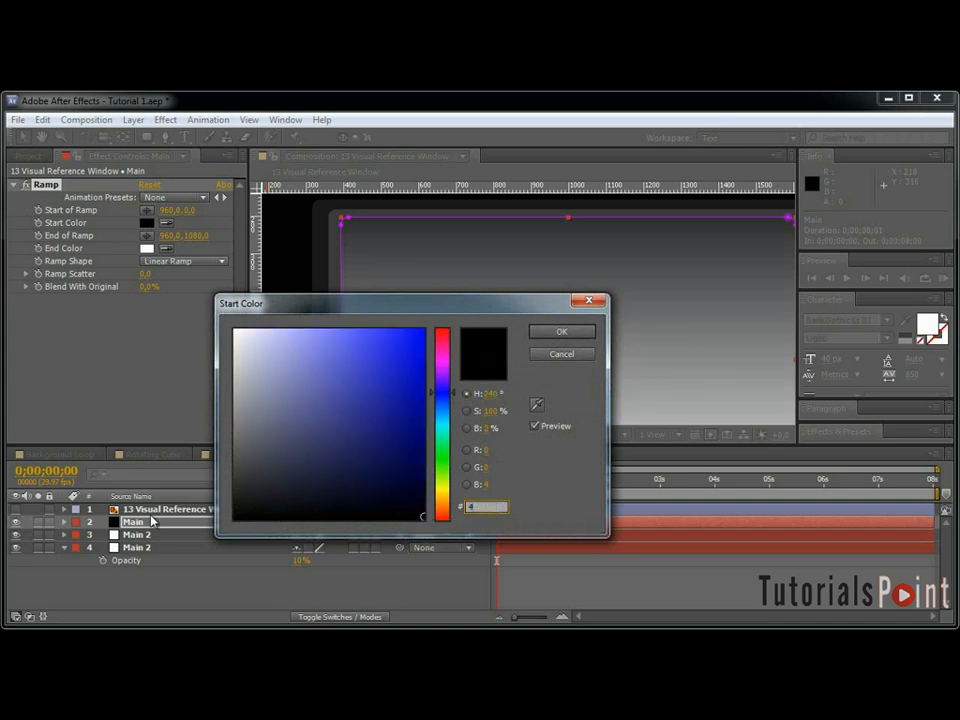
text(C1001)
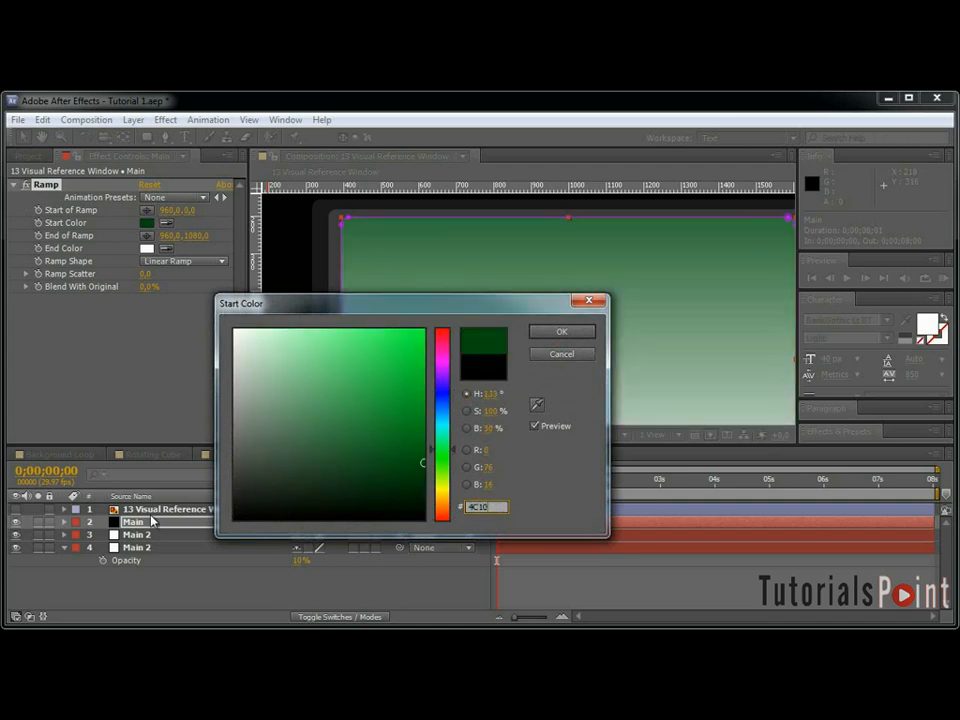
click(560, 332)
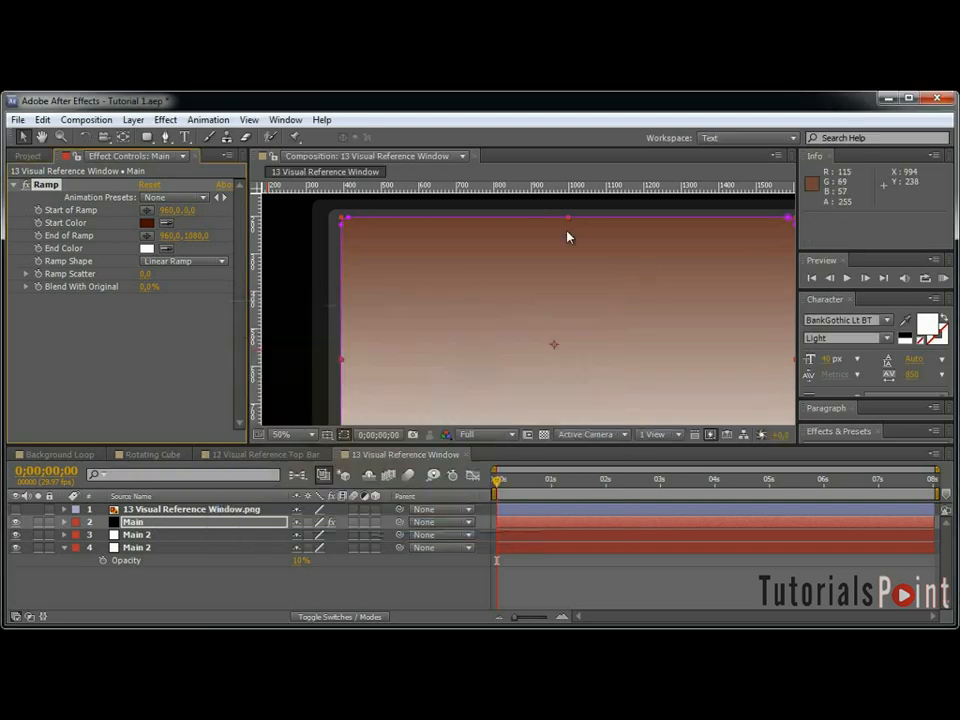
Set the ramp's end colour to hex C32302.
click(147, 248)
click(500, 509)
text(C32)
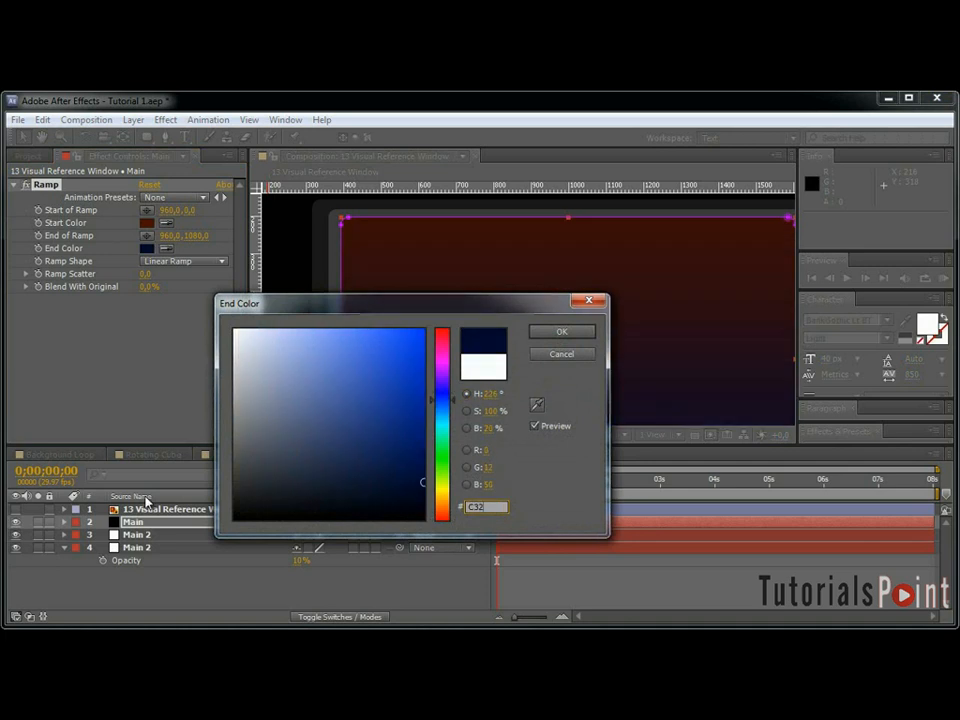
text(302)
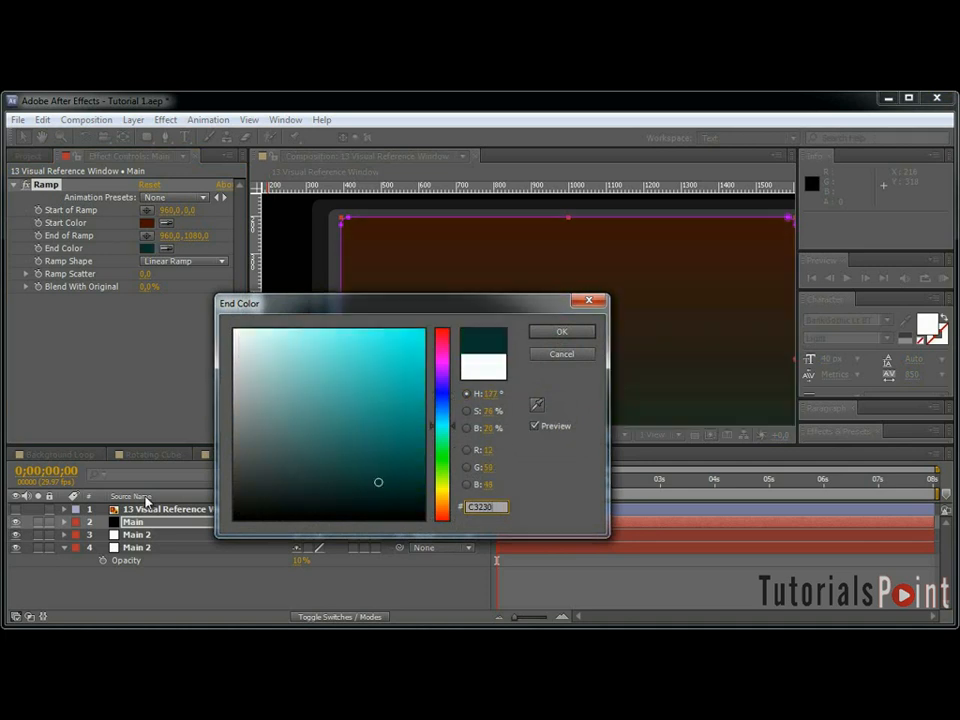
click(581, 336)
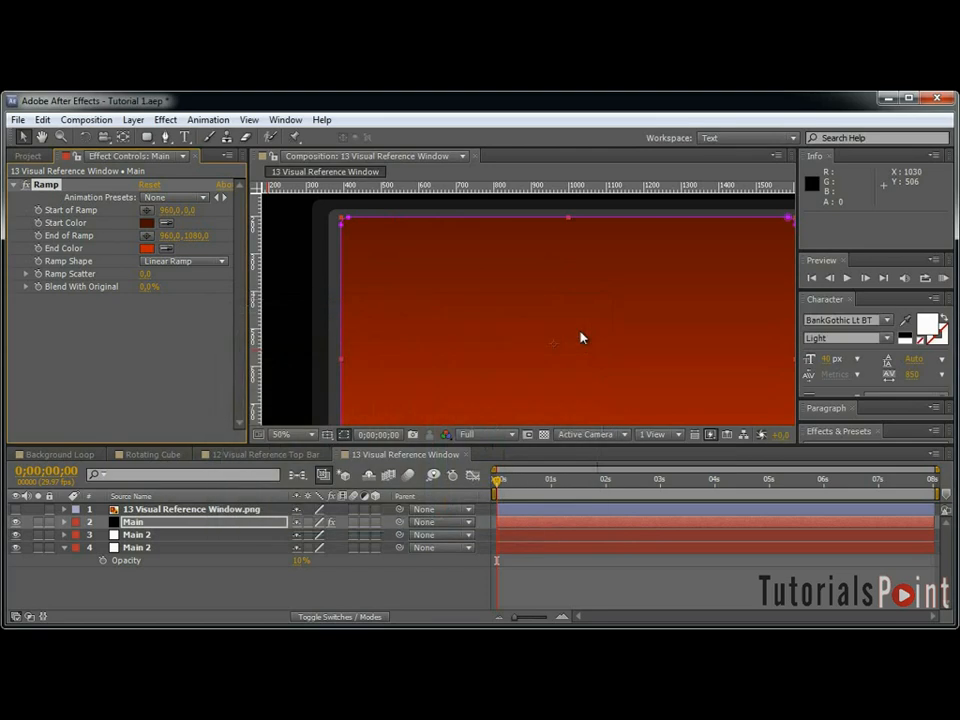
Set the ramp's start point to 730, 200, near the upper edge of the window shape.
click(170, 211)
key(Return)
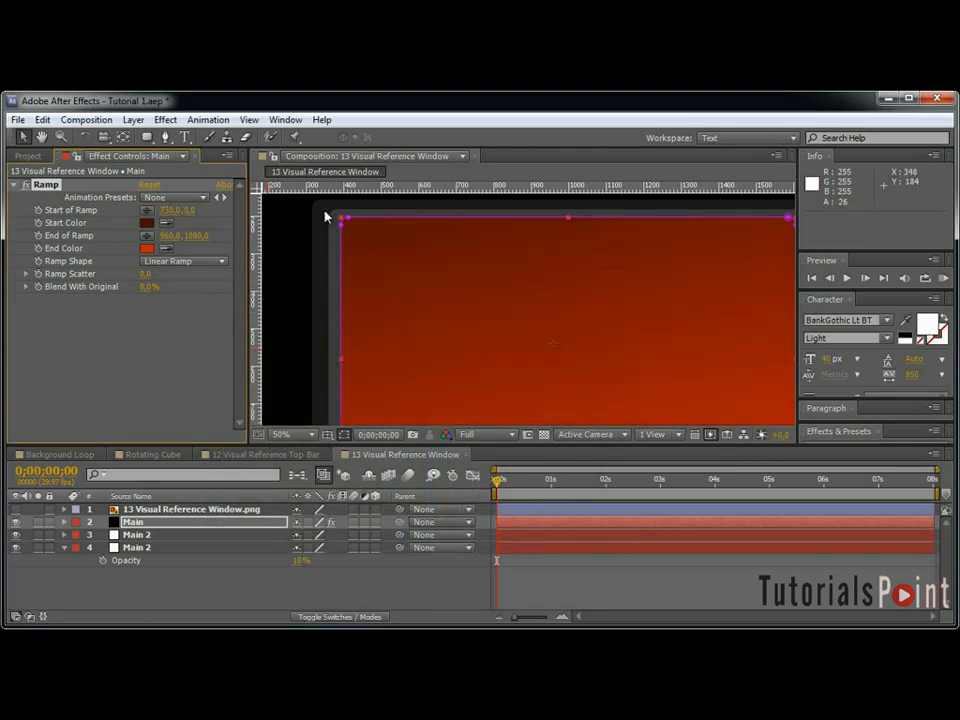
scroll(484, 249, down, 2)
drag(581, 331, 557, 306)
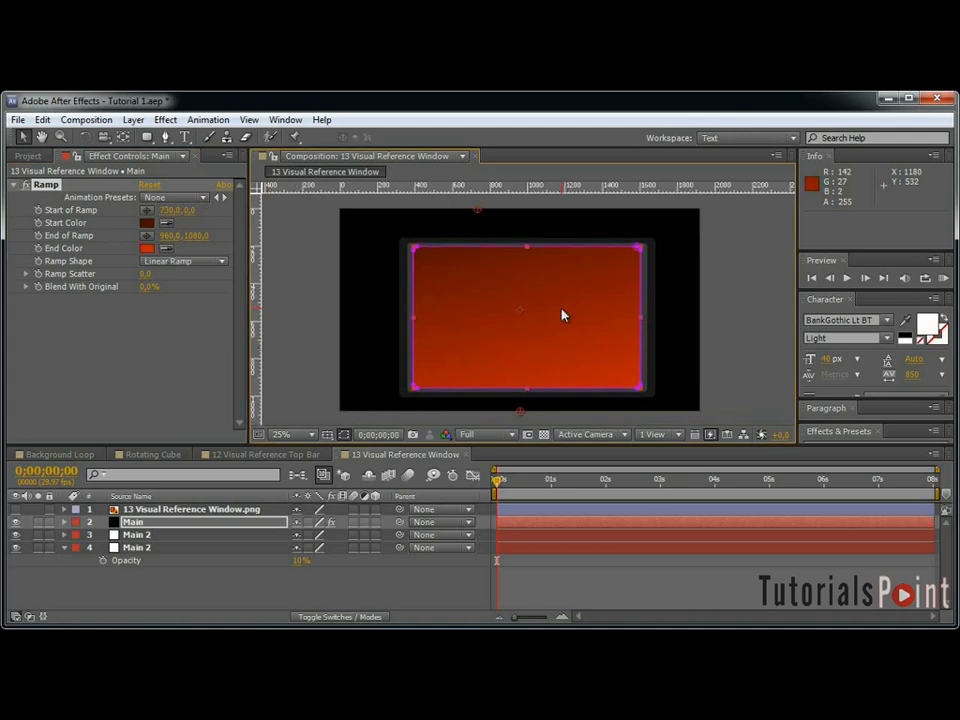
click(193, 211)
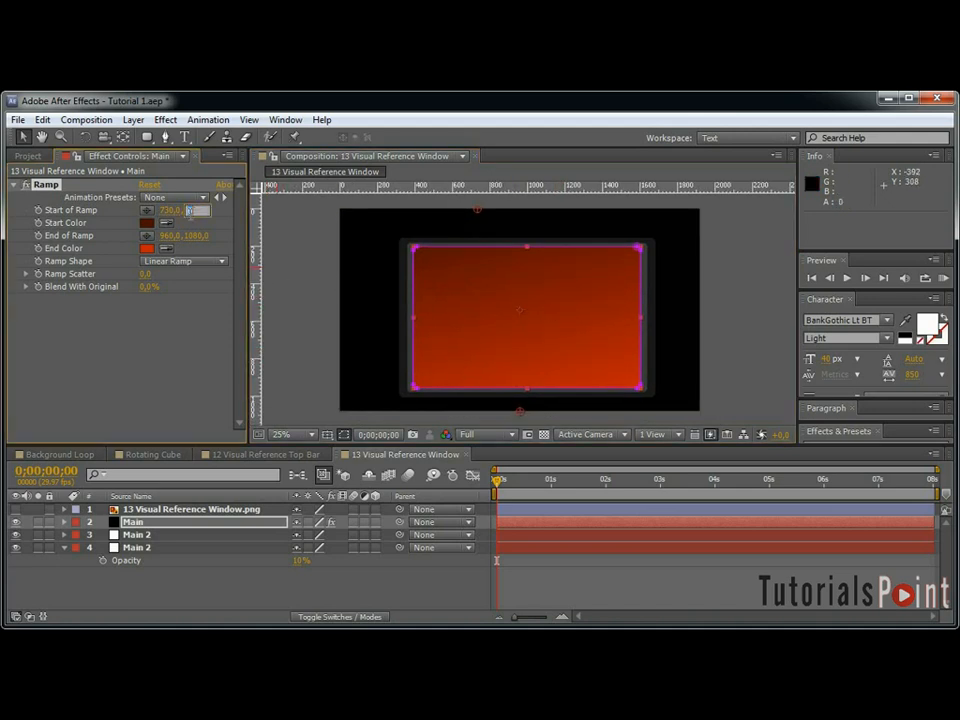
text(200)
key(Return)
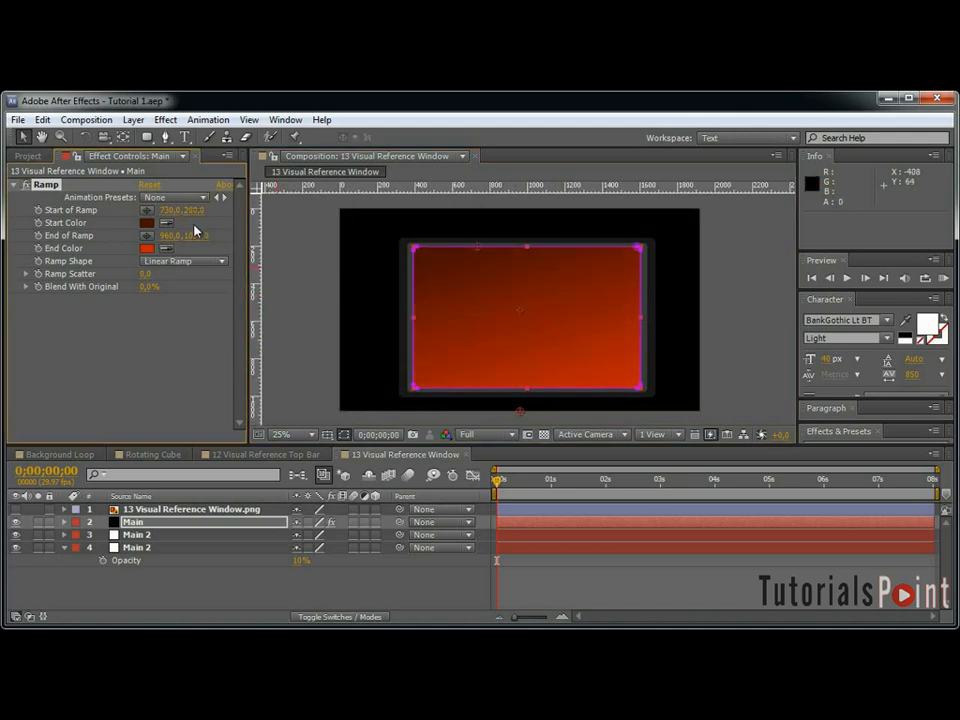
Move the ramp's end point to the window's lower-right corner, at 1624, 950.
drag(521, 414, 646, 395)
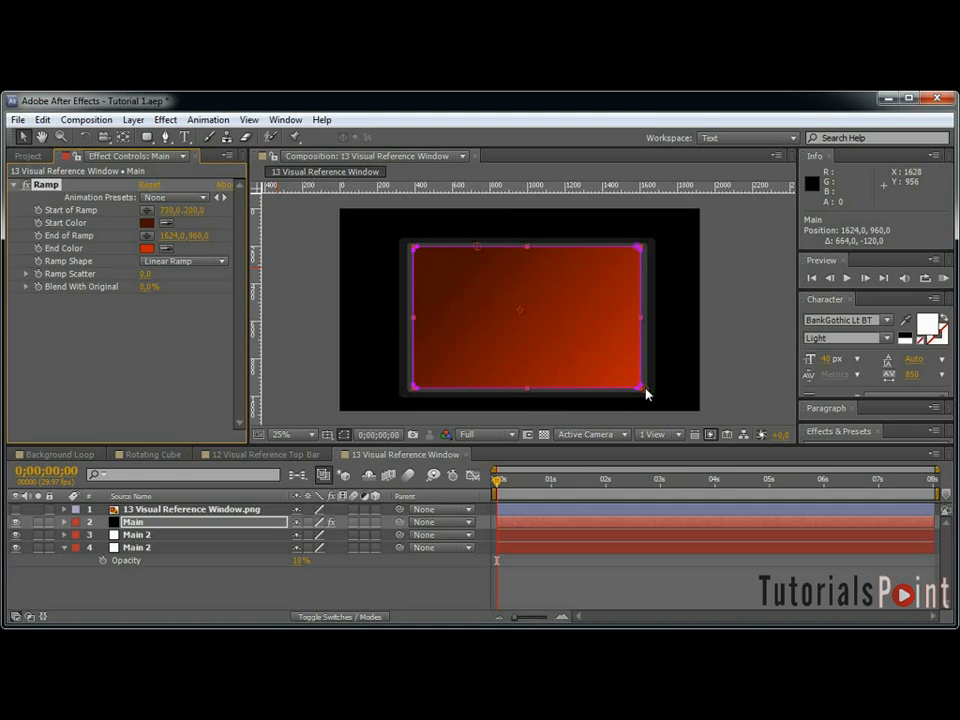
click(199, 236)
text(950)
key(Return)
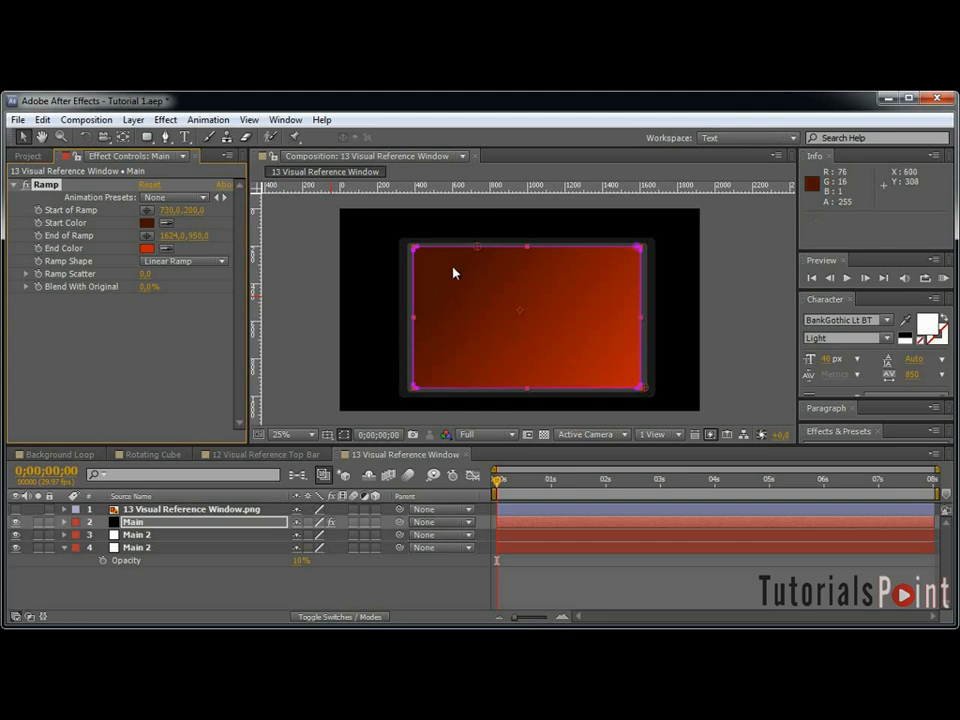
Try moving the ramp's start point to the window's upper-left corner, and undo the move.
key(period)
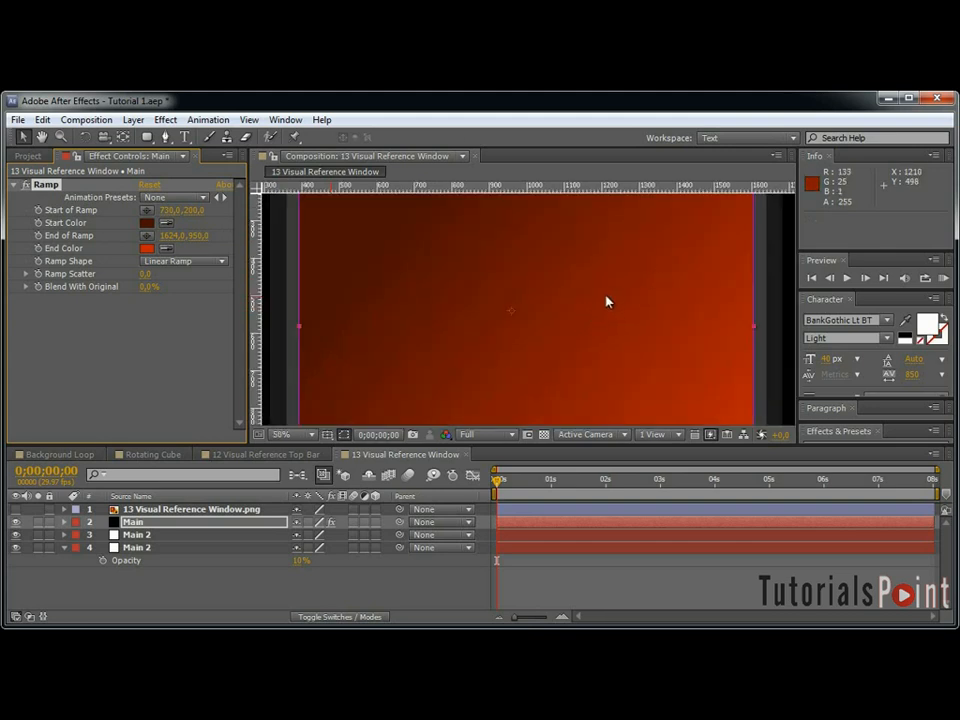
key(comma)
key(comma)
drag(477, 253, 414, 253)
key(ctrl+z)
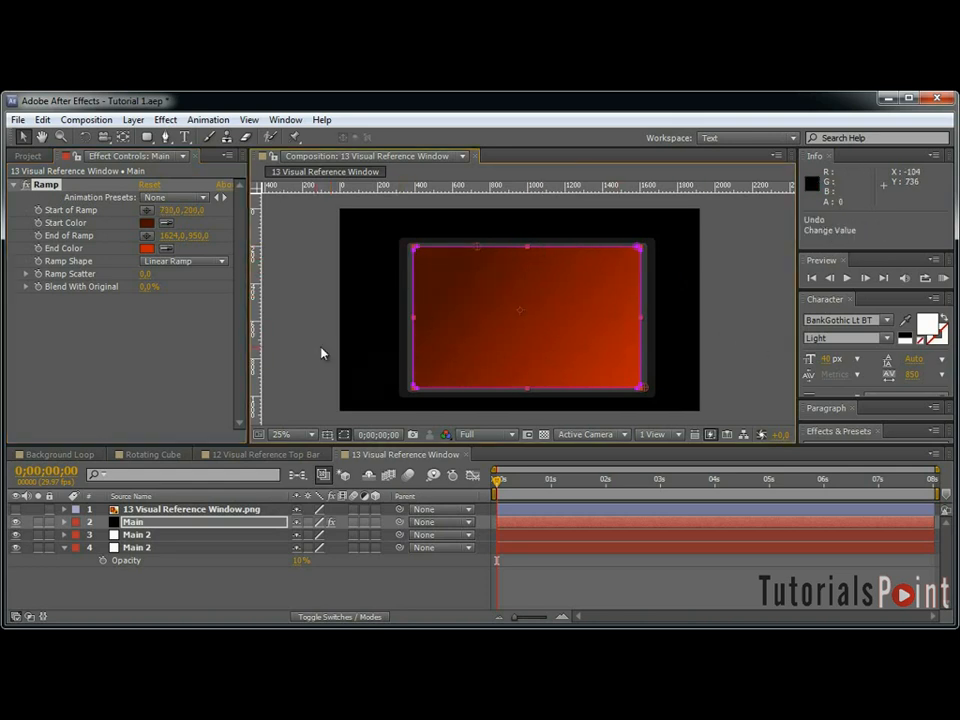
Add a Stroke effect to the Main layer along Mask 1, with the paint style On Original Image.
click(14, 187)
click(165, 119)
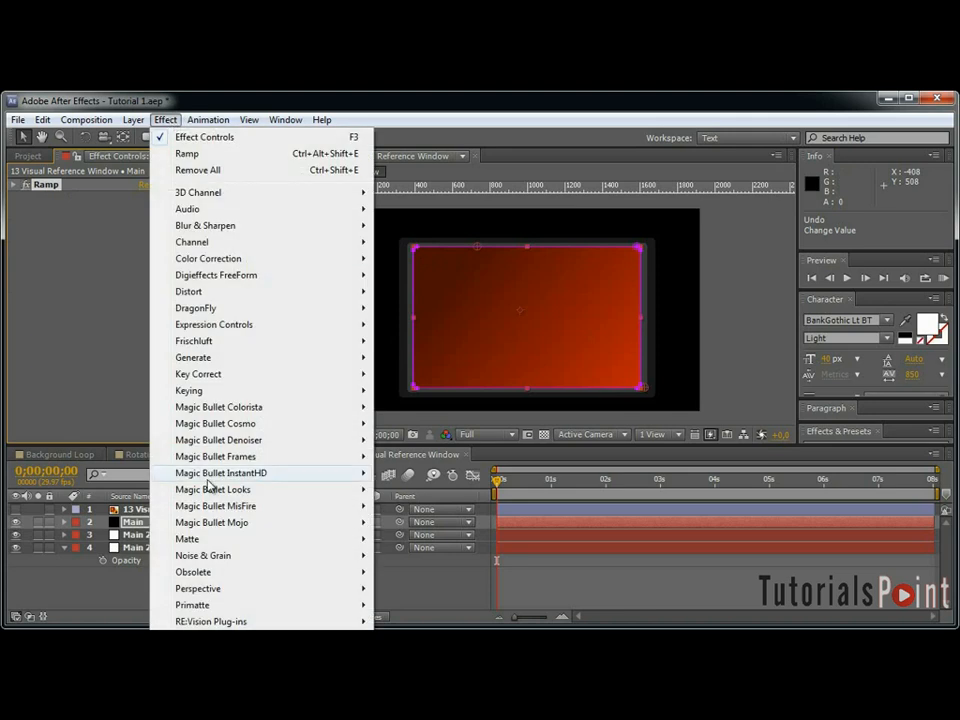
mouse_move(224, 364)
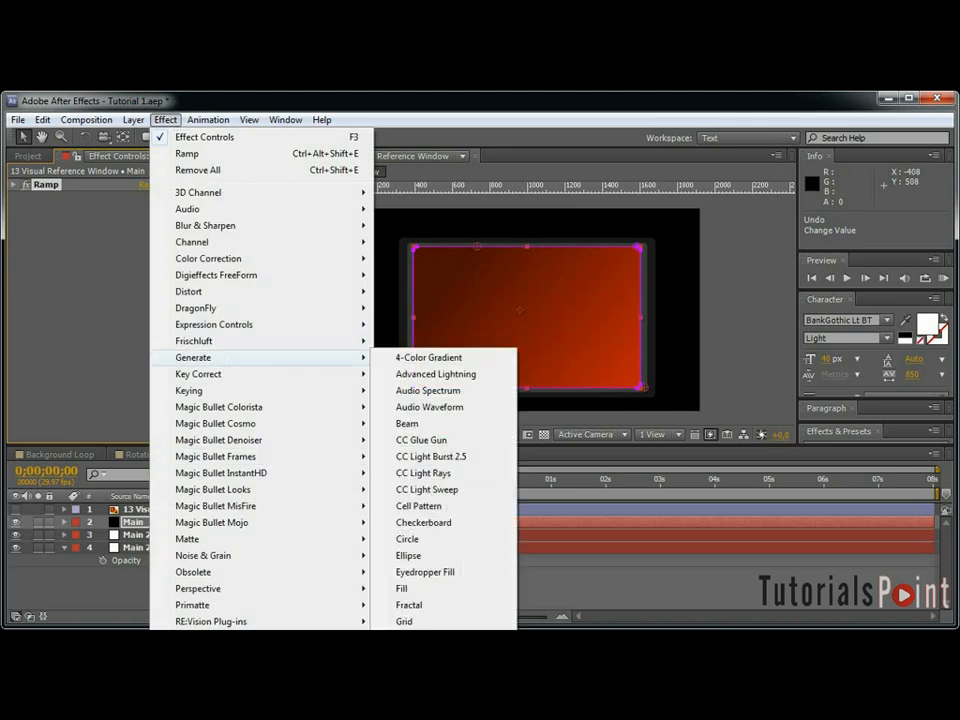
click(420, 719)
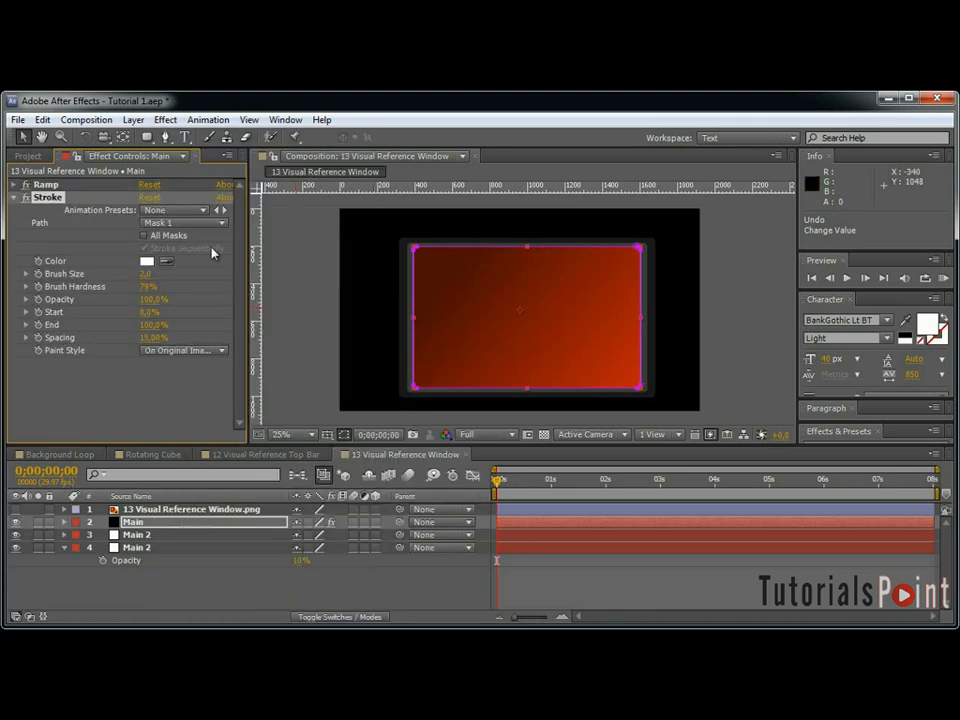
click(176, 223)
click(178, 262)
click(184, 351)
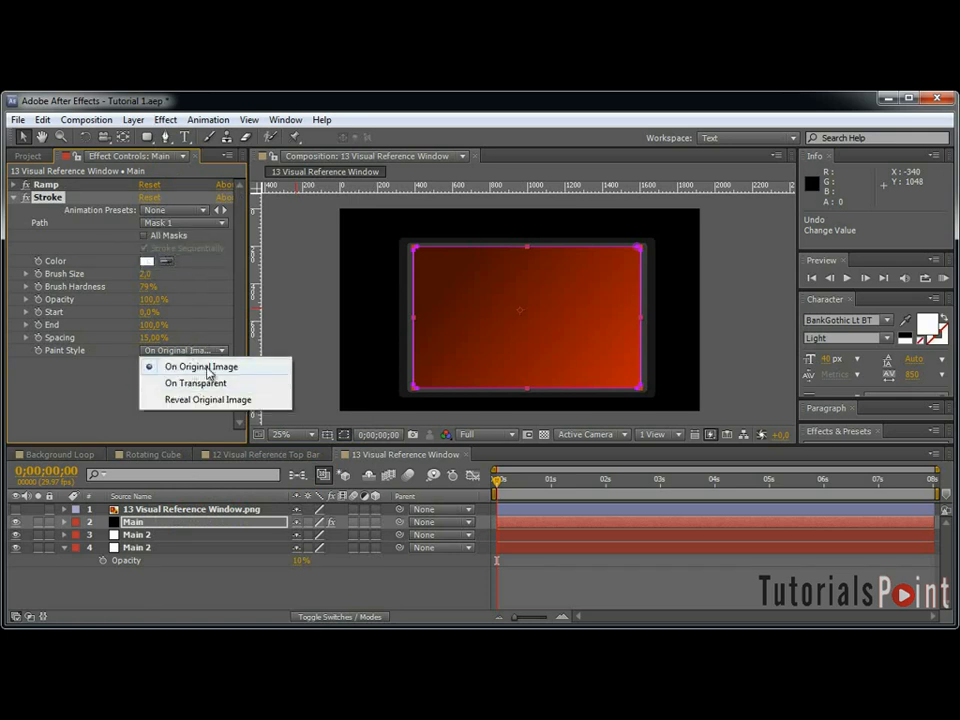
click(176, 372)
Try a stroke brush size of 14.5 and the On Transparent paint style, and return the style to On Original Image.
mouse_move(146, 274)
mouse_down()
mouse_move(380, 270)
mouse_move(240, 274)
mouse_up()
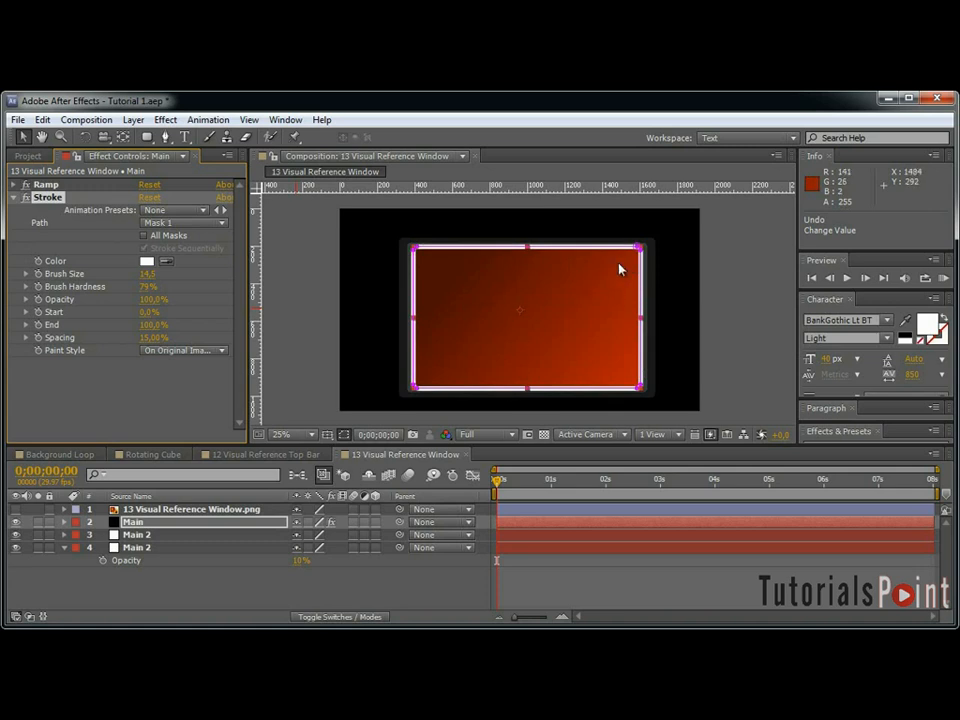
click(183, 354)
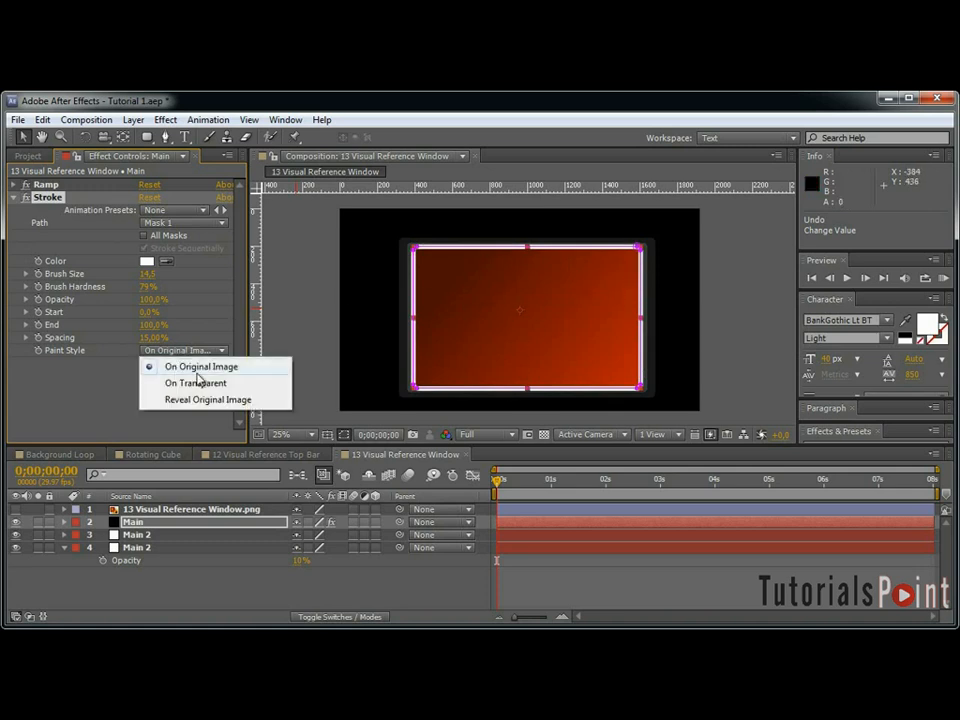
click(160, 384)
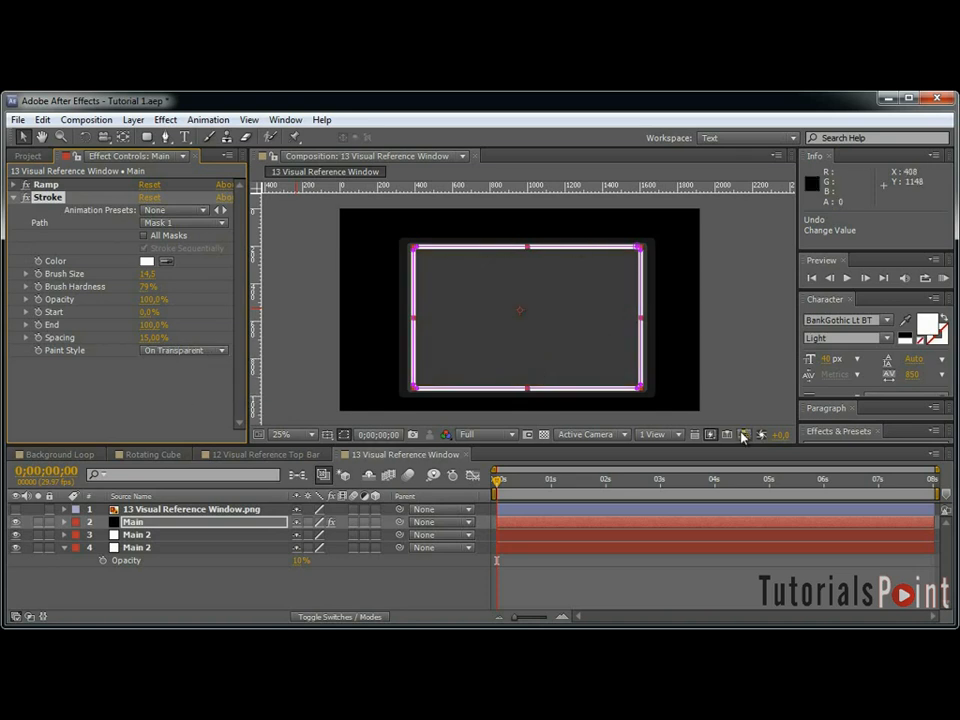
click(190, 352)
click(175, 367)
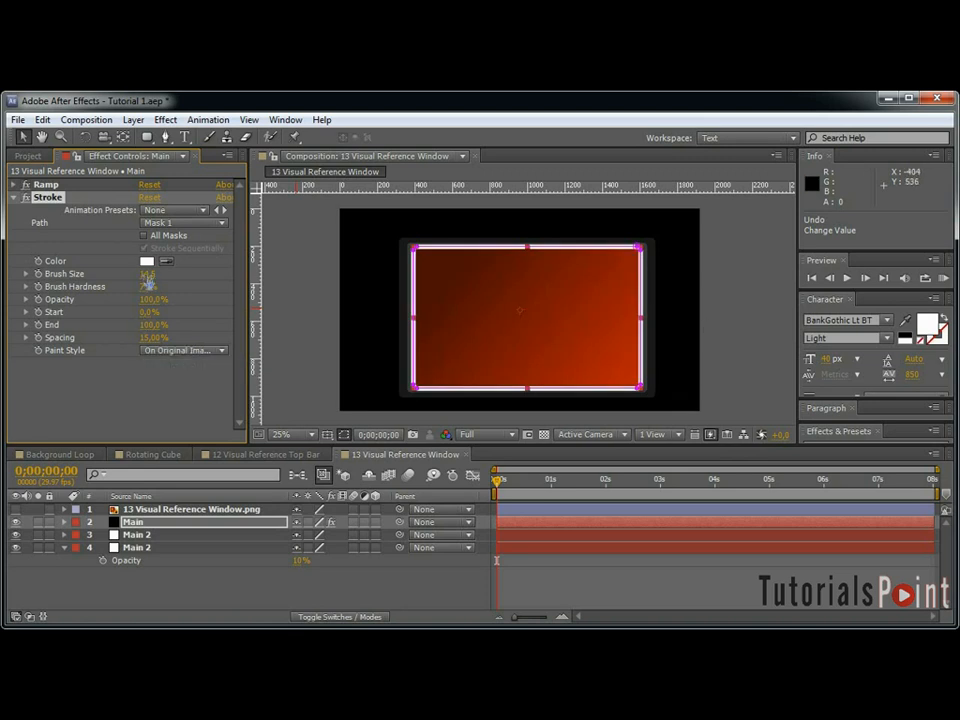
Set the stroke's brush size to 5 and its brush hardness to 100%.
click(147, 275)
text(5)
click(193, 285)
scroll(531, 278, up, 2)
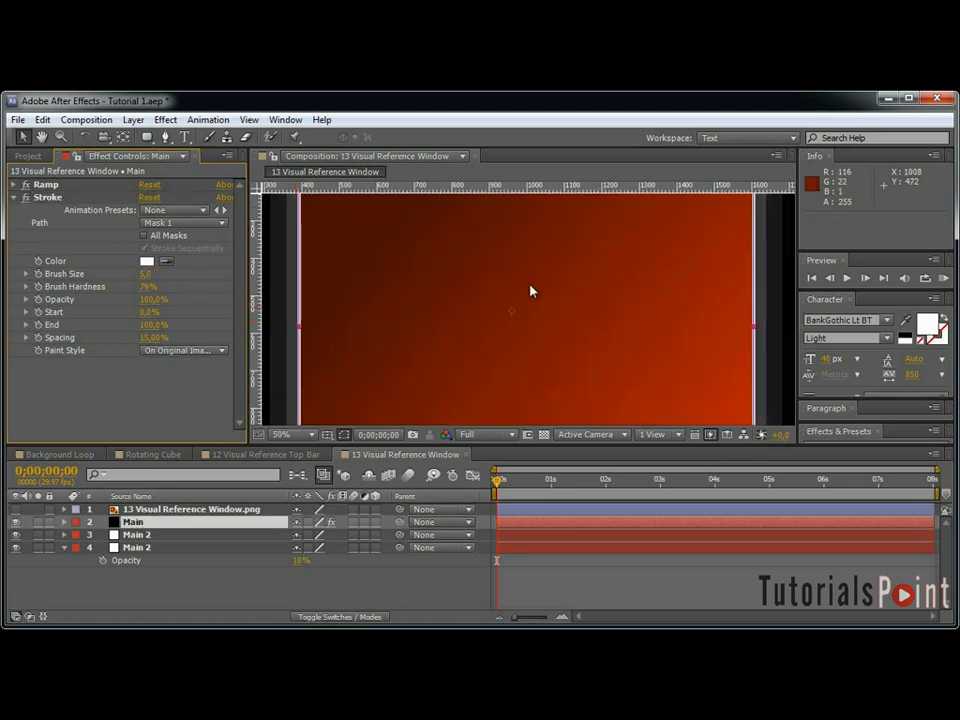
scroll(366, 302, down, 2)
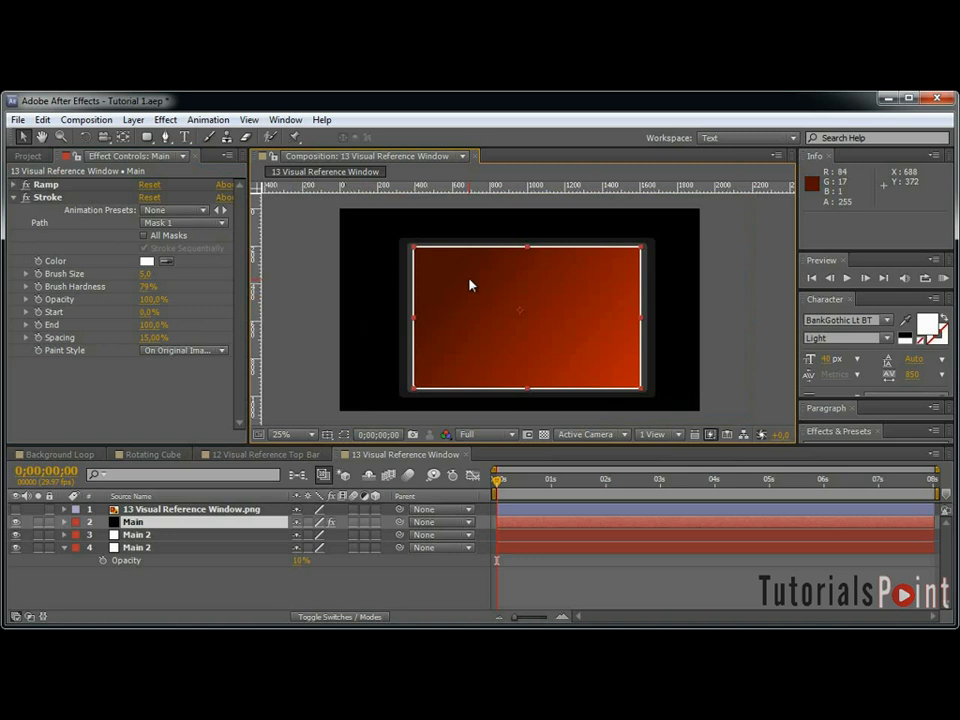
drag(145, 289, 688, 278)
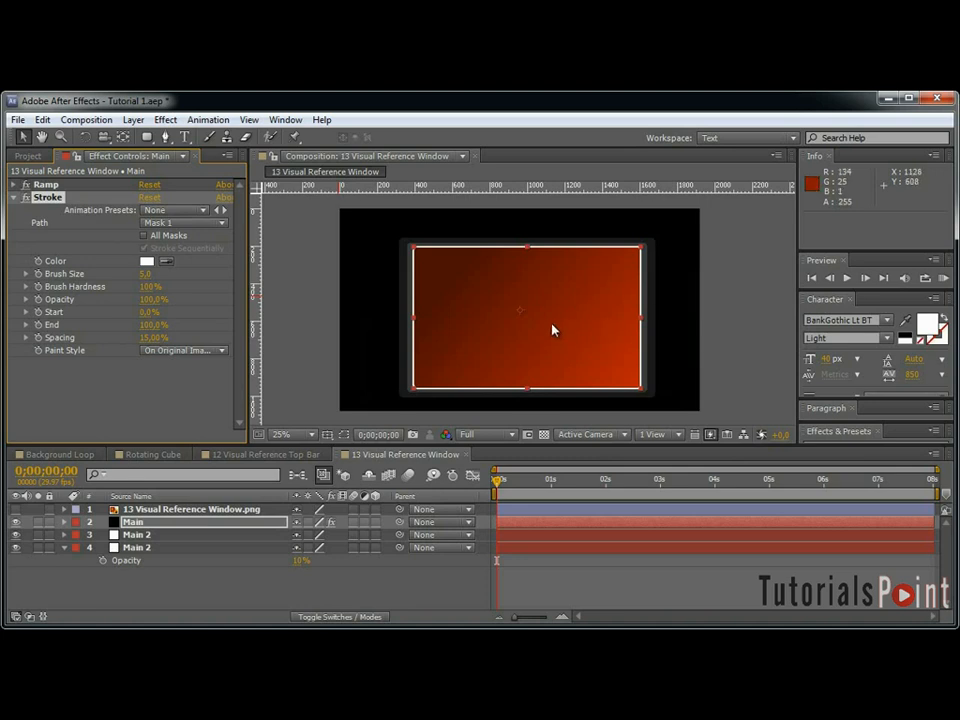
Delete the 13 Visual Reference Window.png layer from the composition.
scroll(553, 330, up, 3)
scroll(548, 345, down, 5)
click(407, 570)
key(Delete)
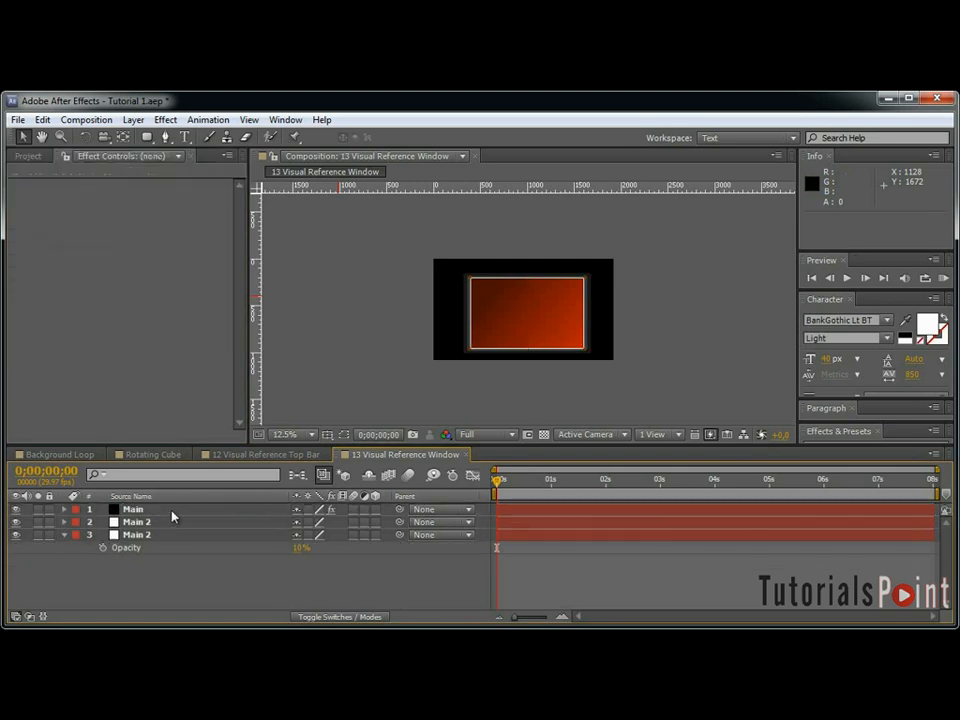
Rename the 13 Visual Reference Window composition as Main Window in its composition settings.
key(ctrl+k)
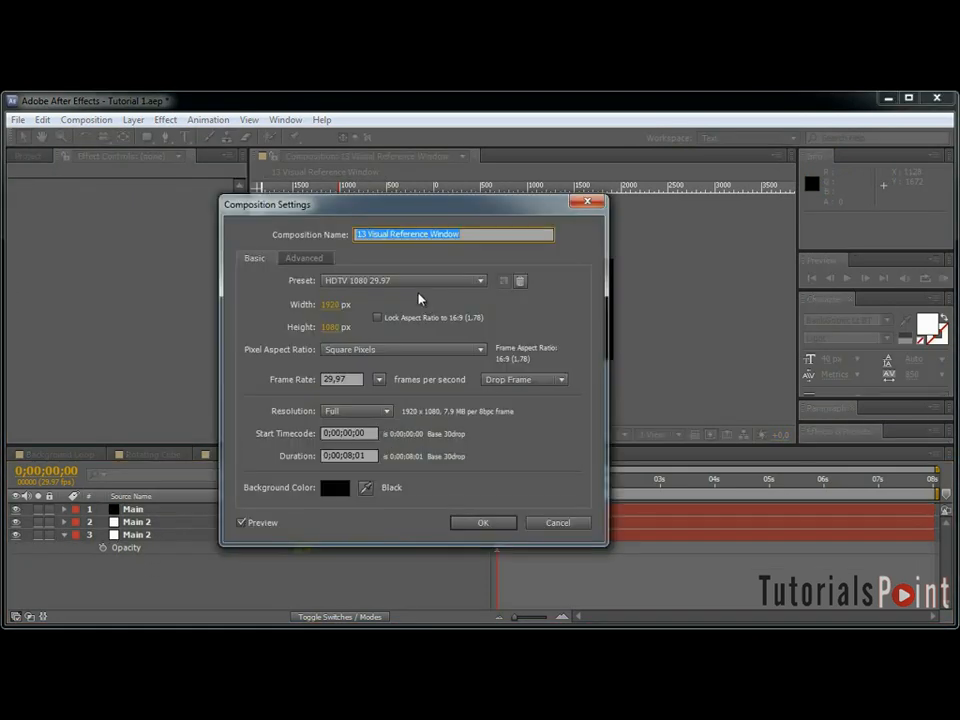
text(Main)
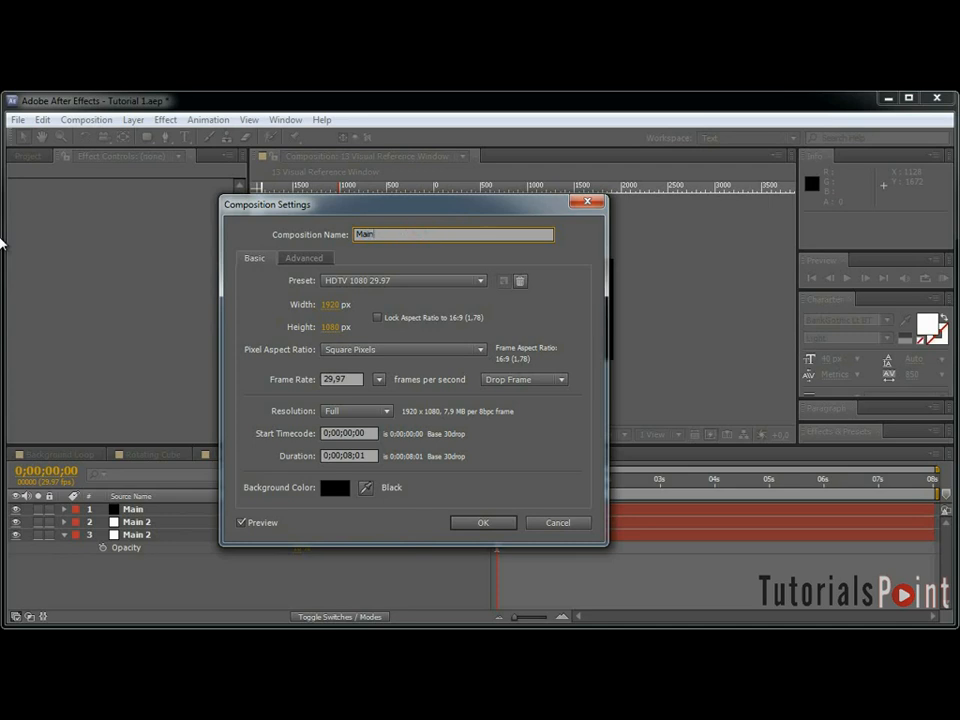
text( Window)
key(Return)
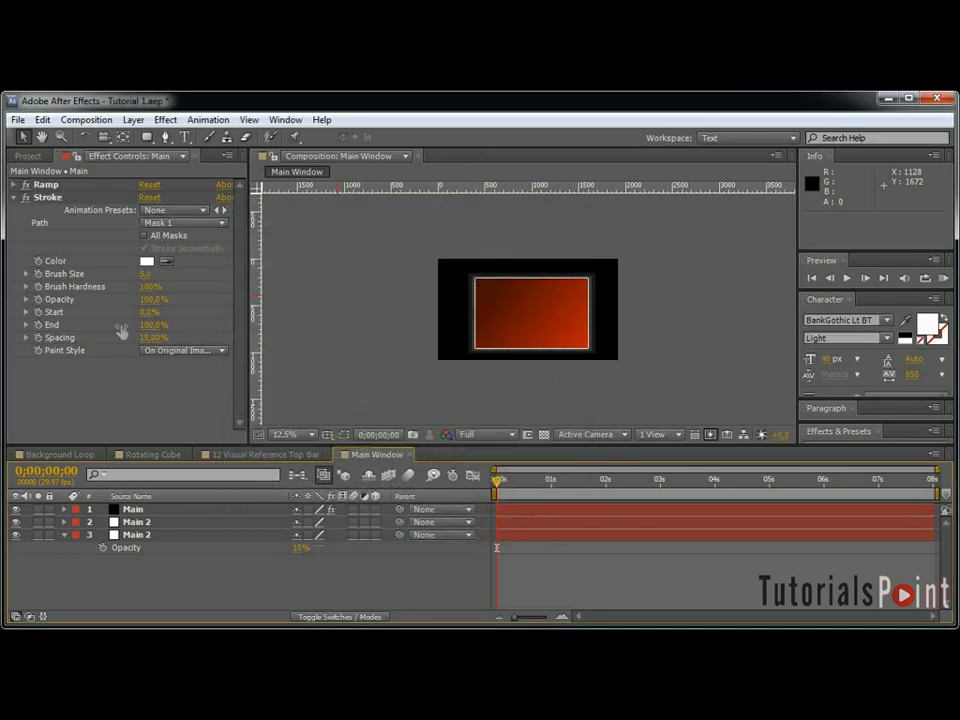
Create a white full-size solid named TOp Line in the 12 Visual Reference Top Bar composition.
click(255, 455)
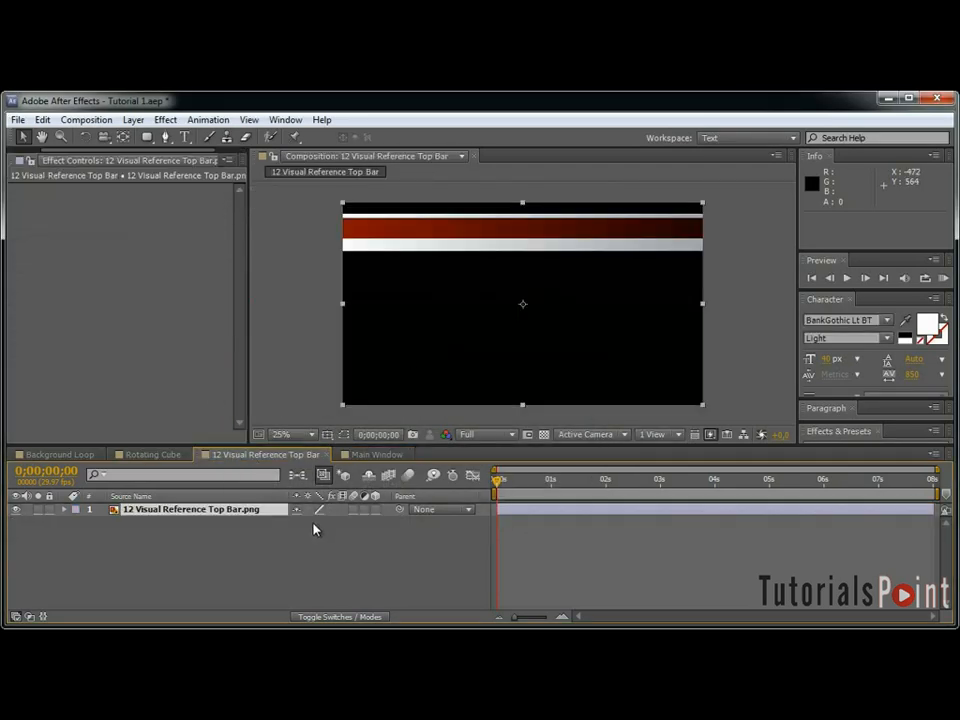
click(268, 606)
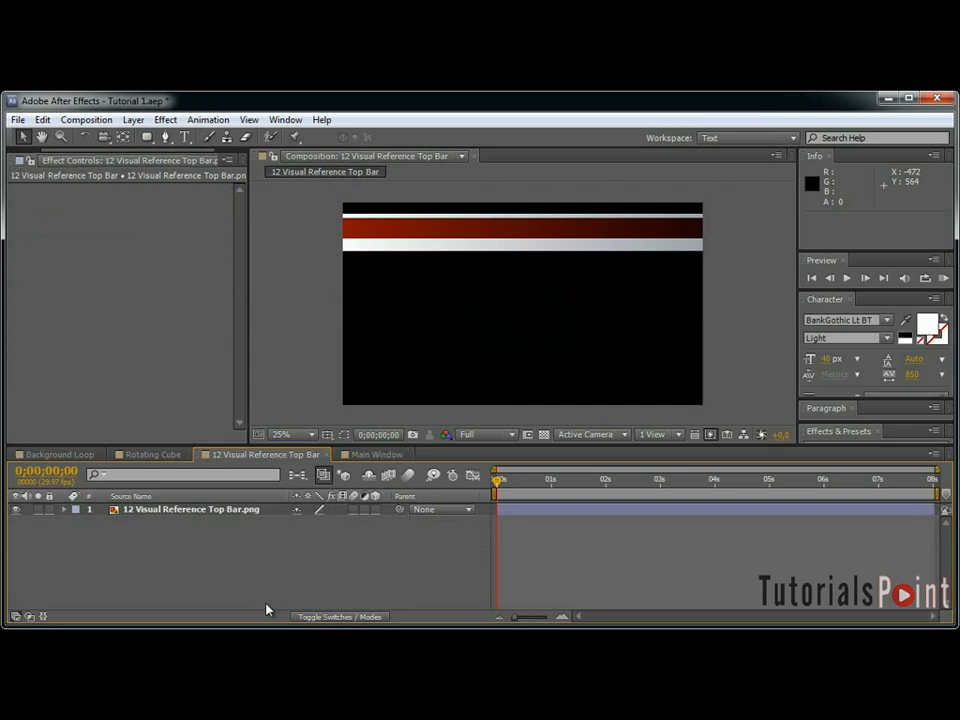
key(ctrl+y)
text(TOp Line)
key(Return)
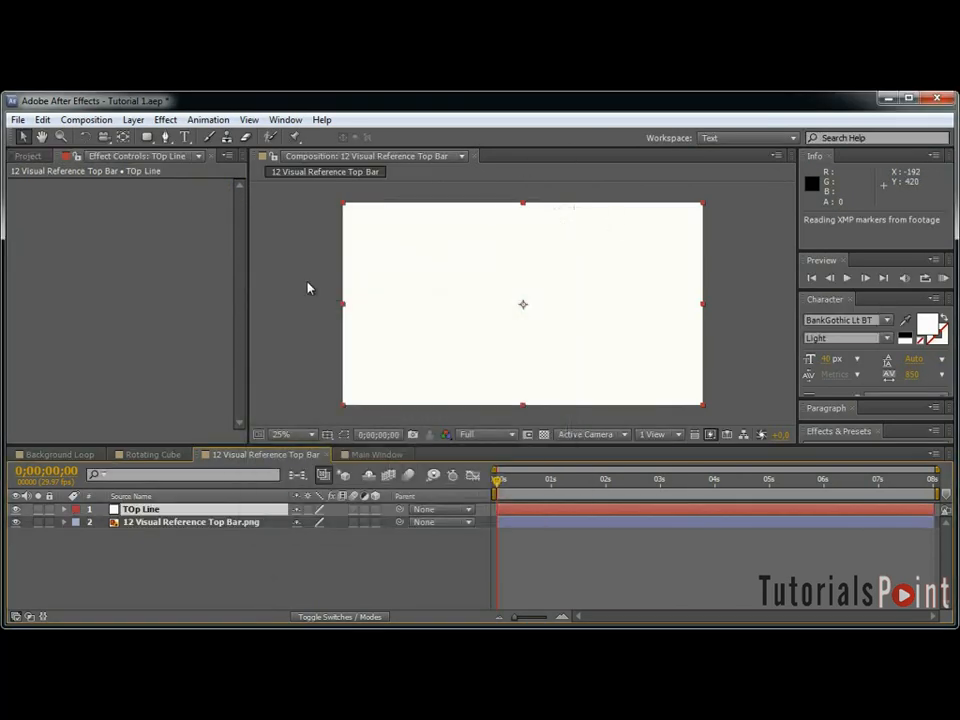
Hide the TOp Line layer to expose the reference graphic and activate the Rectangle tool.
click(15, 509)
key(q)
key(q)
key(q)
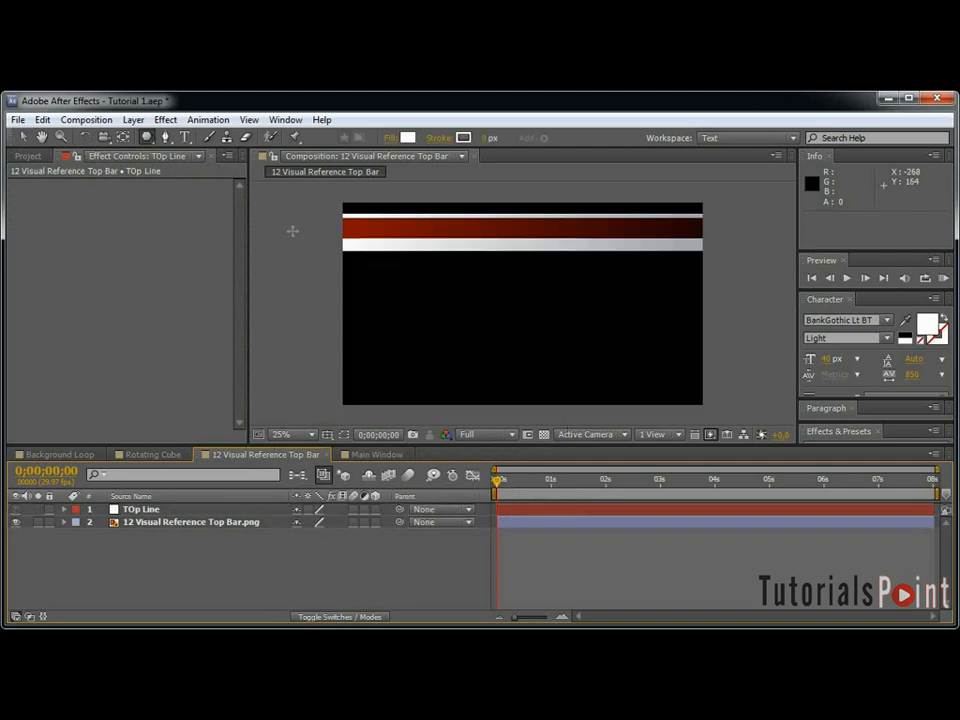
key(q)
Show the rulers and place horizontal guides along the upper and lower edges of the reference's thin white line.
key(grave)
scroll(289, 238, up, 2)
key(space)
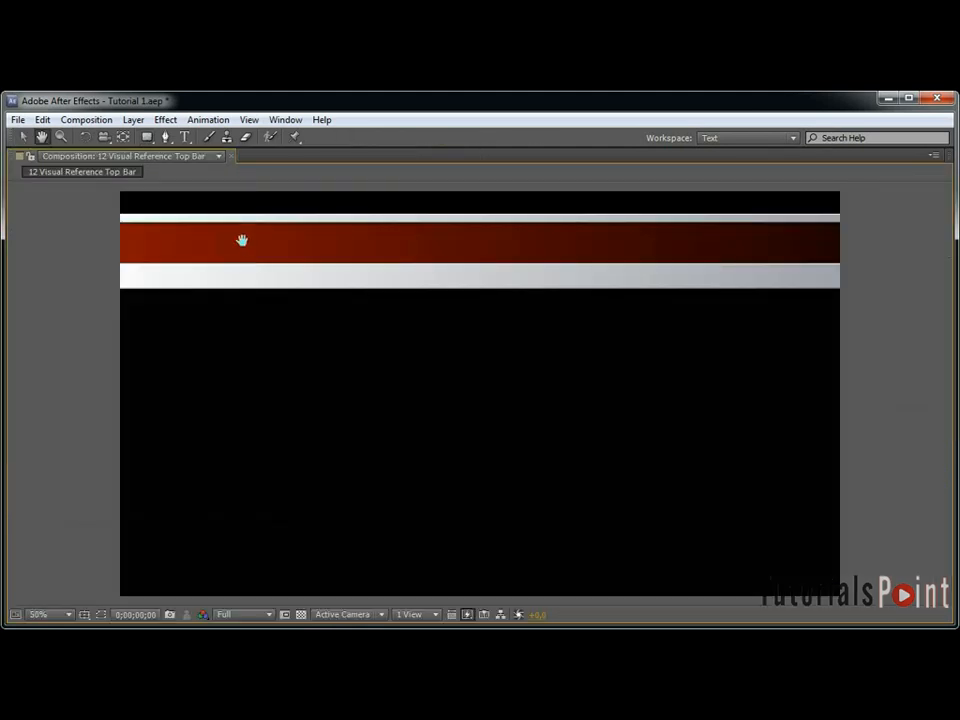
drag(240, 246, 633, 422)
scroll(633, 422, up, 1)
scroll(547, 414, up, 1)
drag(700, 405, 253, 403)
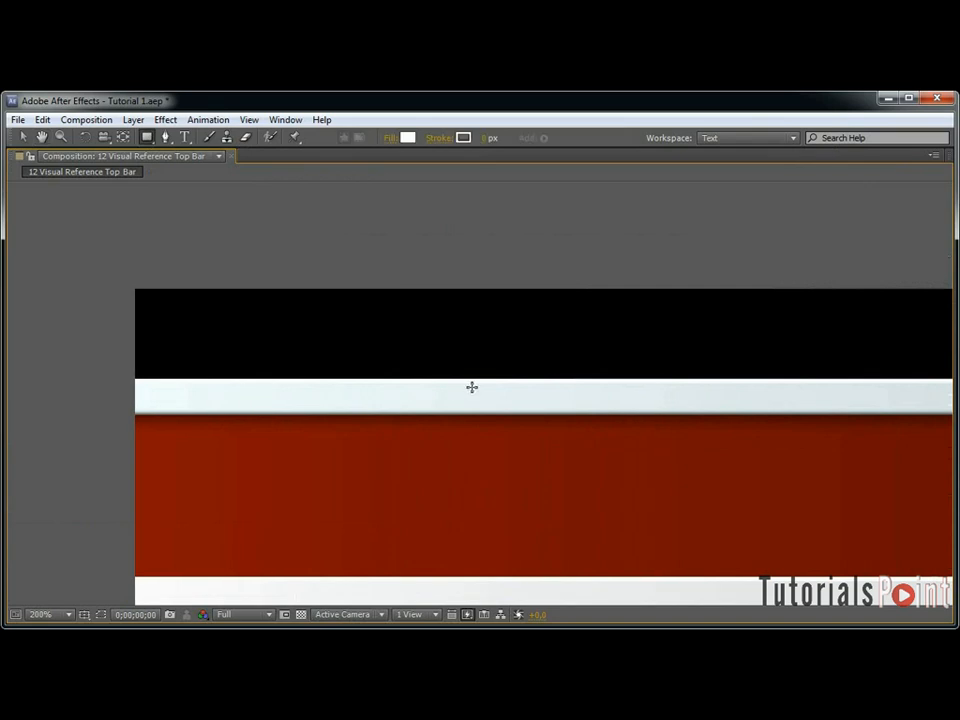
key(ctrl+r)
drag(625, 186, 652, 383)
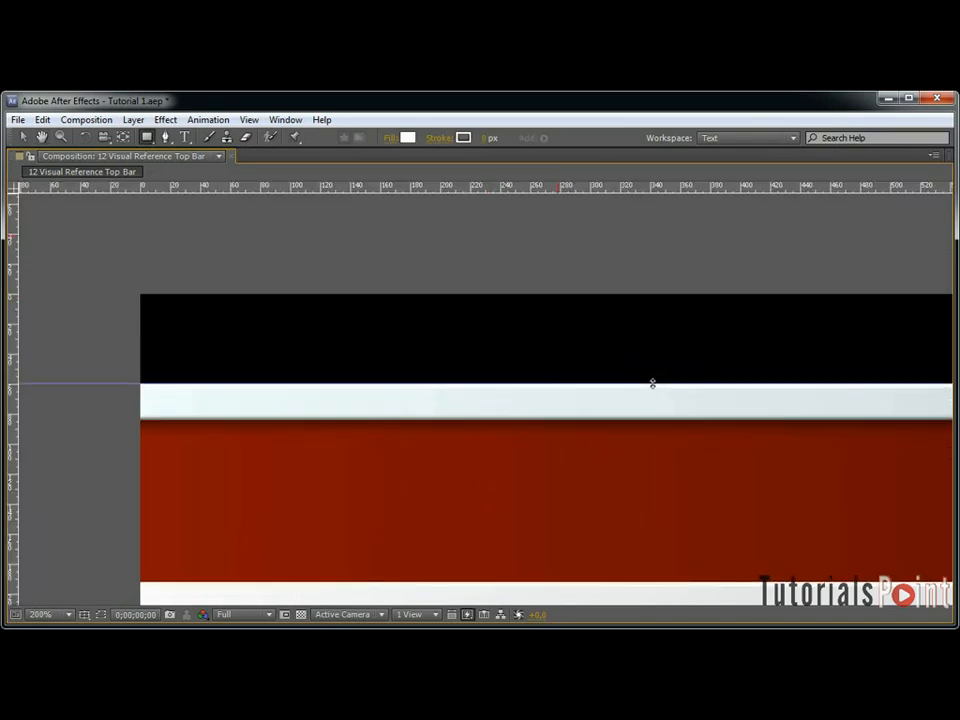
drag(650, 186, 673, 420)
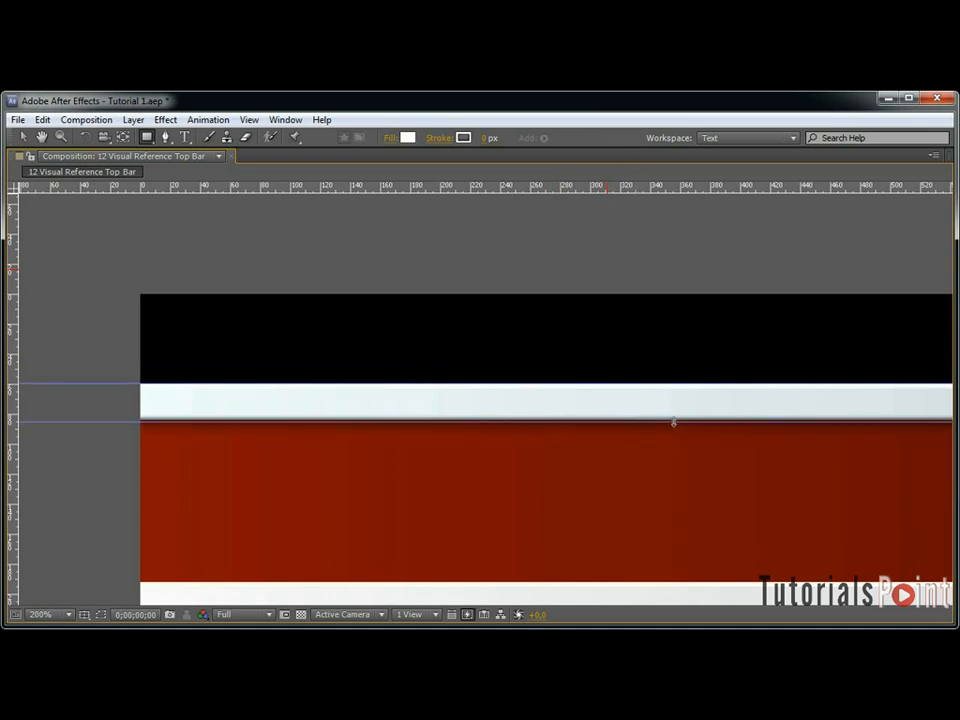
Place horizontal guides along the lower and upper edges of the reference's thick white band.
key(comma)
drag(779, 407, 683, 395)
key(q)
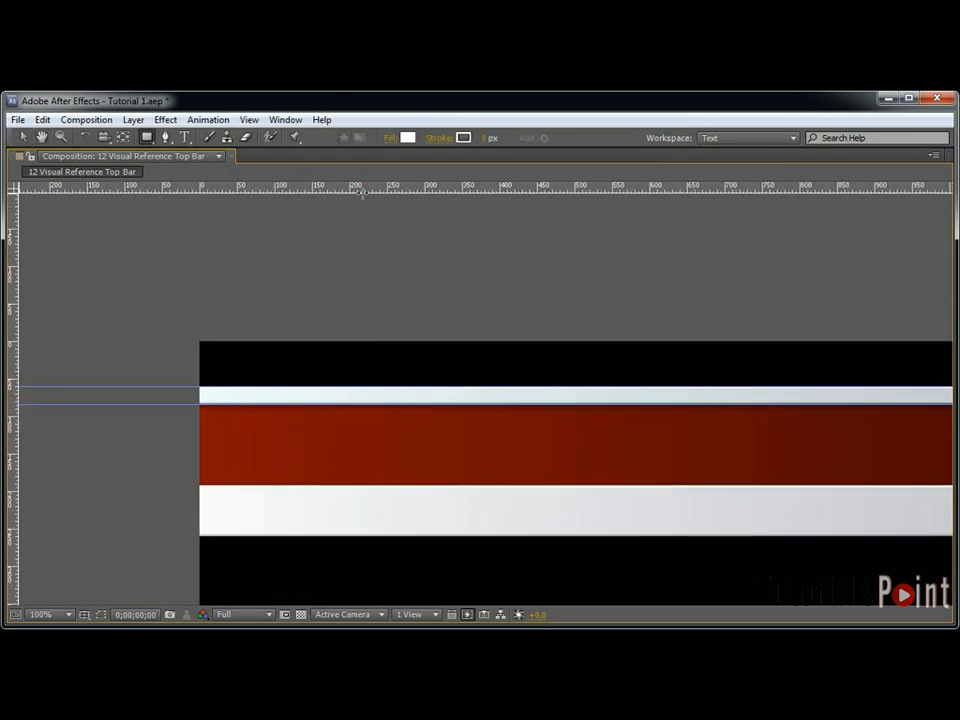
drag(426, 187, 450, 537)
drag(472, 189, 513, 485)
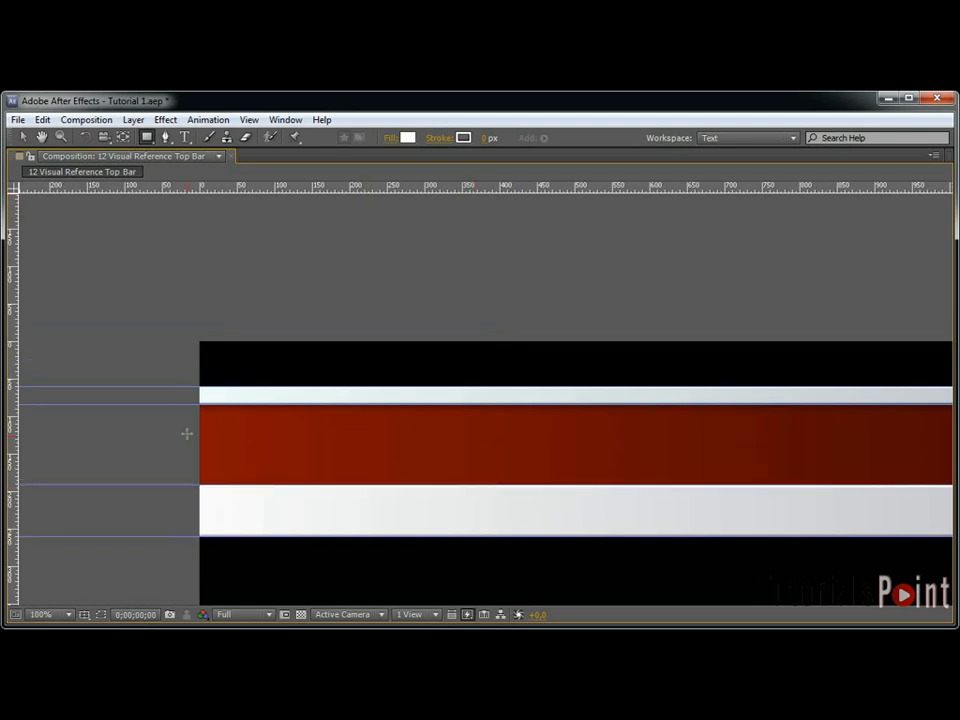
drag(180, 387, 737, 403)
key(comma)
key(v)
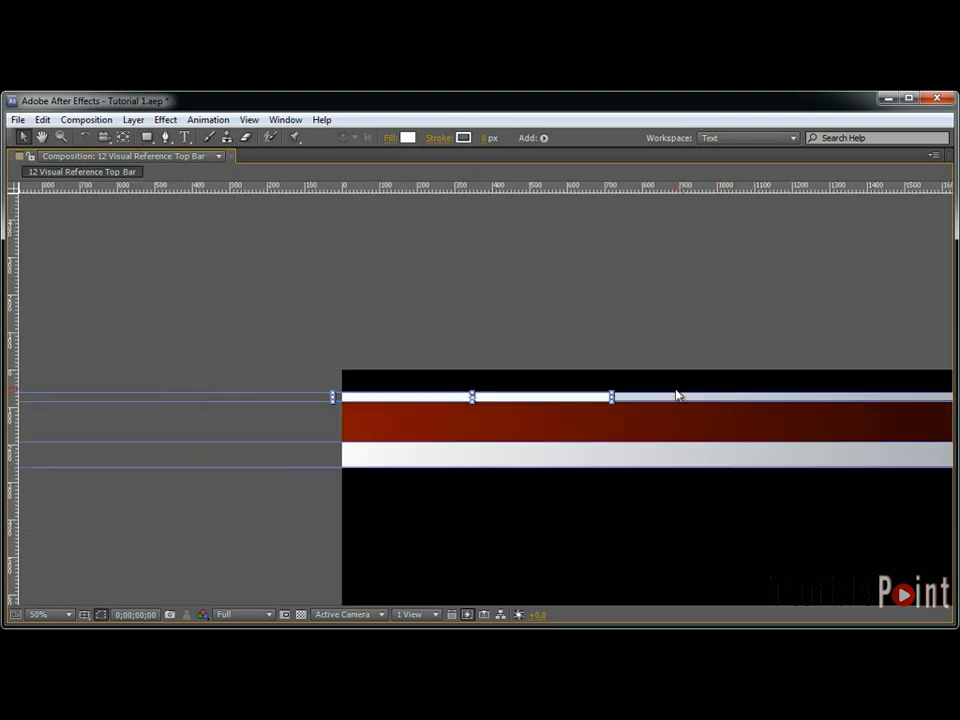
key(grave)
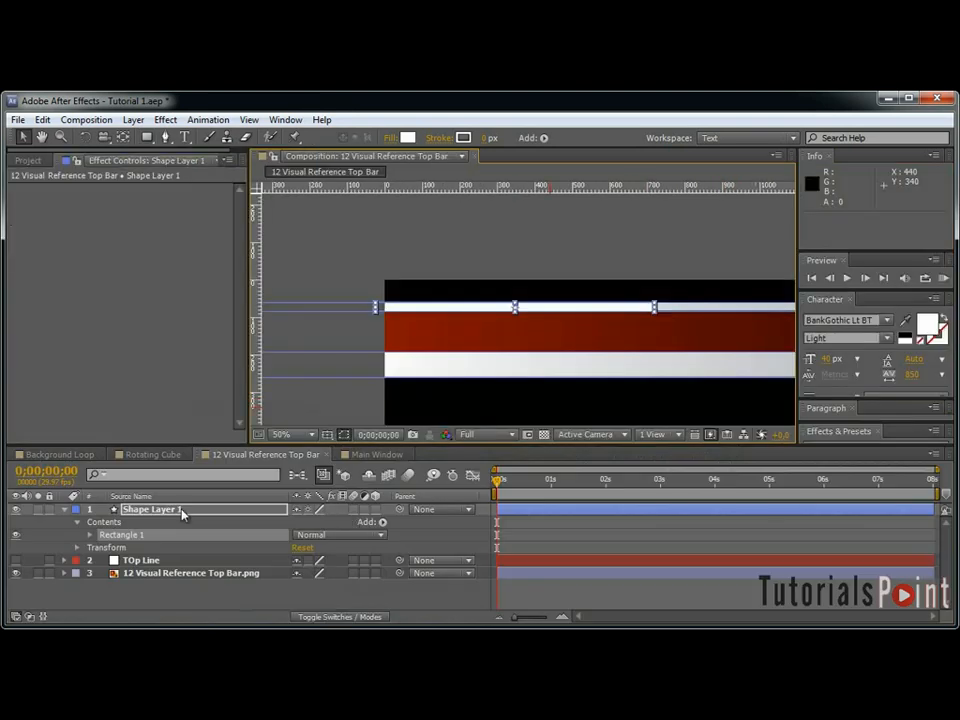
key(Delete)
Mask the TOp Line layer with a rectangle between the two upper guides, extending past both sides of the composition.
click(145, 509)
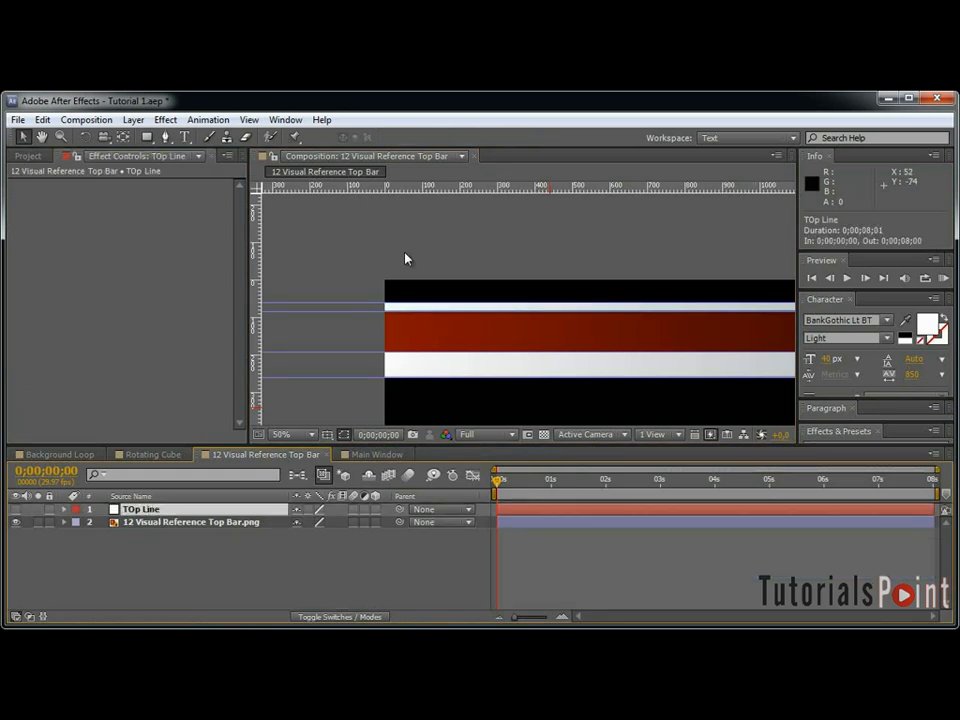
key(q)
drag(354, 302, 617, 306)
key(grave)
drag(572, 397, 681, 397)
scroll(523, 374, down, 2)
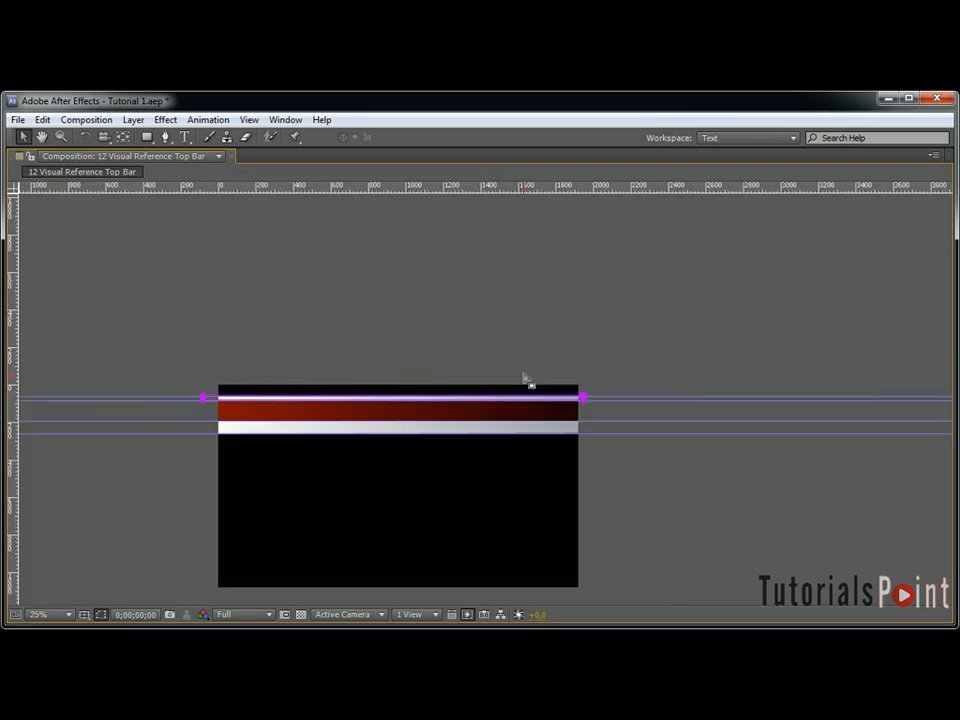
Make the TOp Line layer visible and hide the 12 Visual Reference Top Bar.png layer.
key(grave)
scroll(543, 350, up, 3)
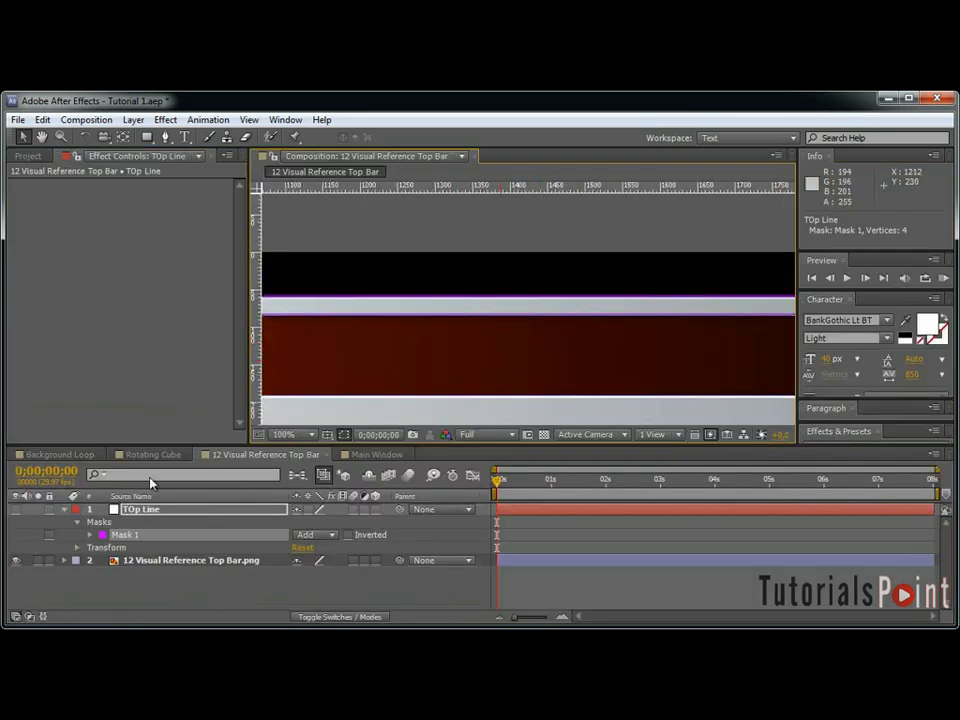
click(64, 510)
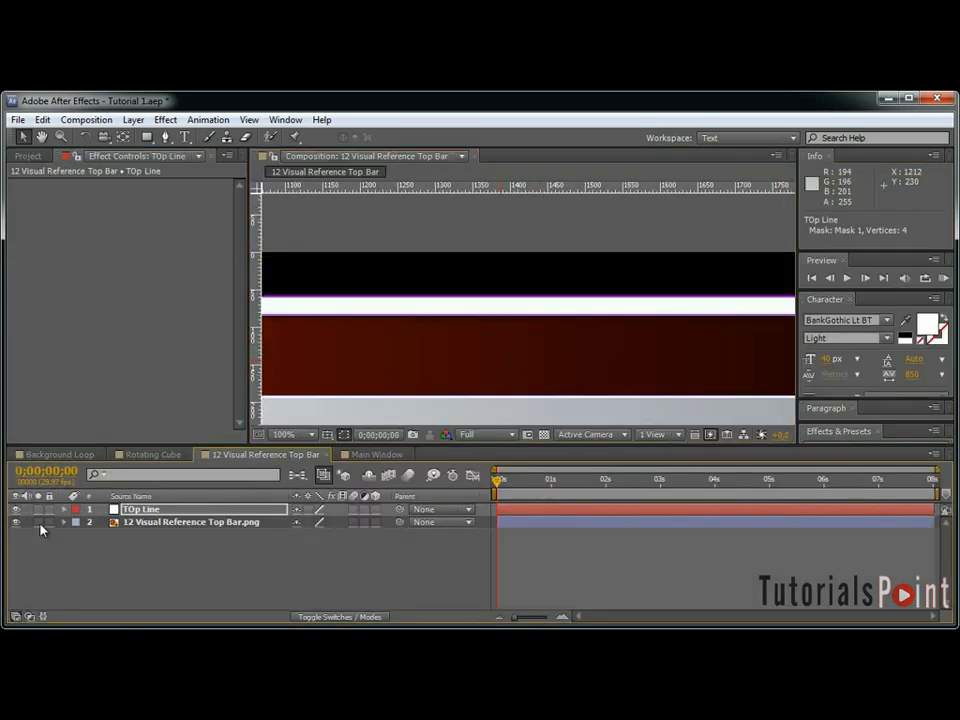
click(16, 522)
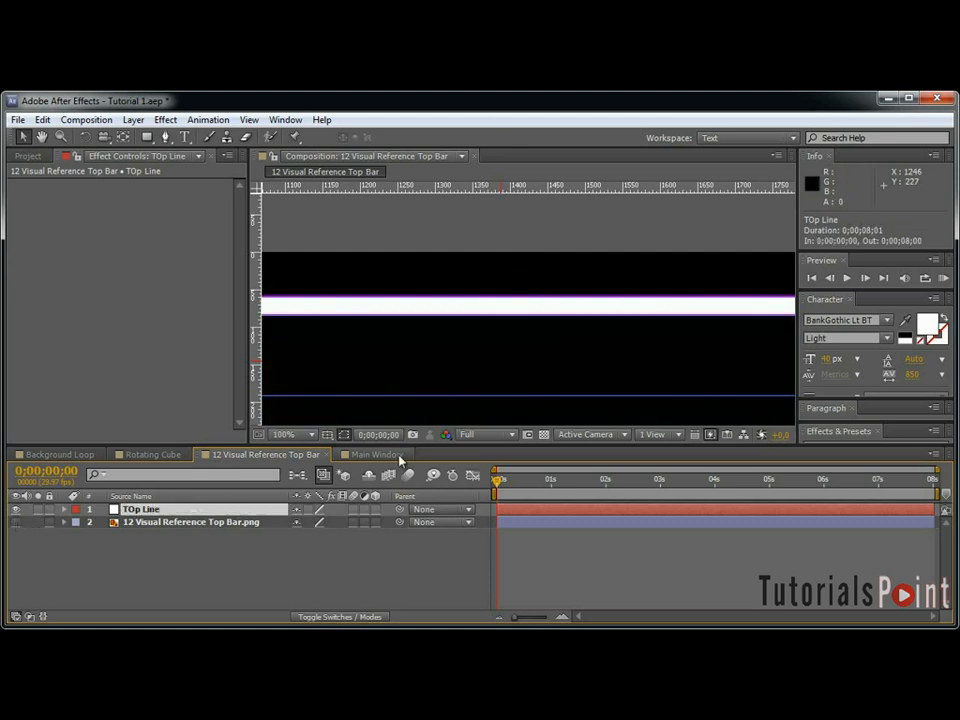
Apply the Ramp effect to the TOp Line layer.
scroll(741, 257, down, 2)
drag(478, 364, 572, 339)
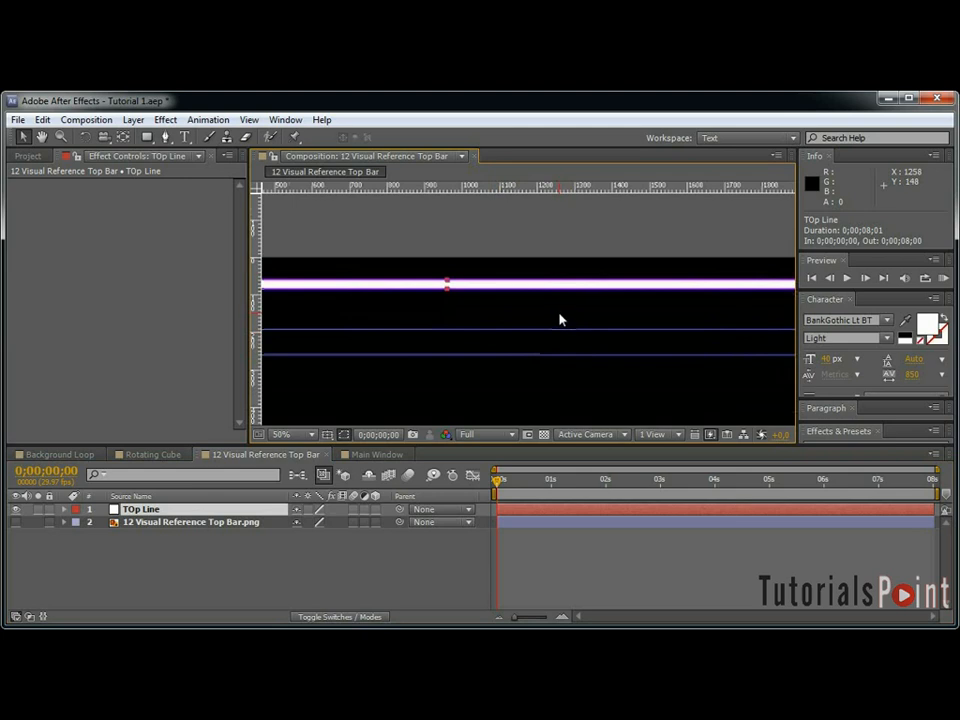
click(168, 120)
click(138, 510)
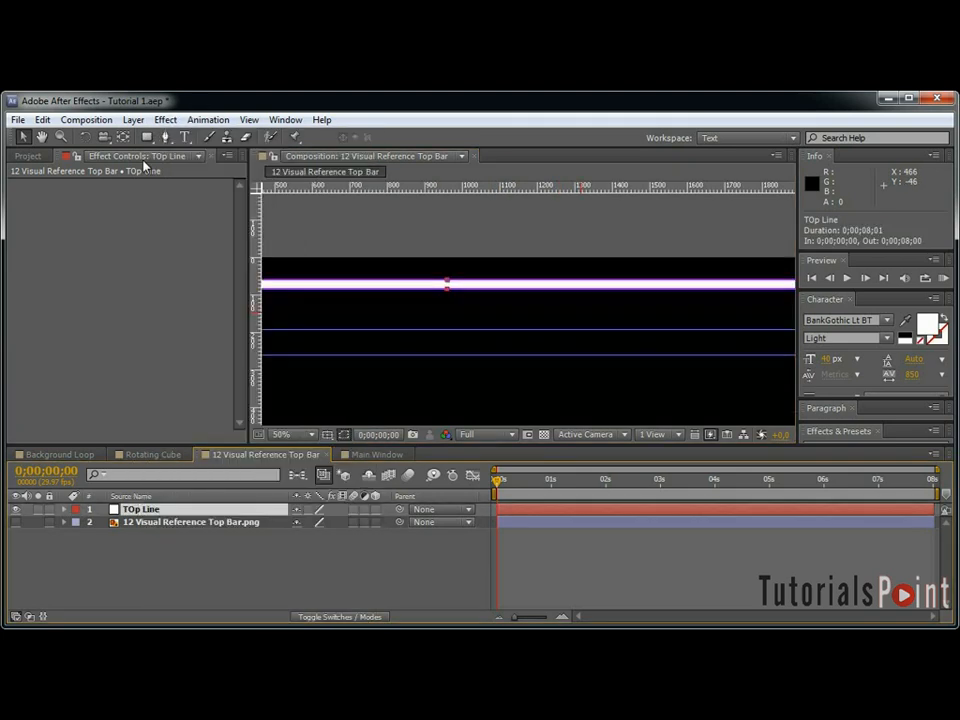
click(166, 120)
mouse_move(226, 361)
click(408, 688)
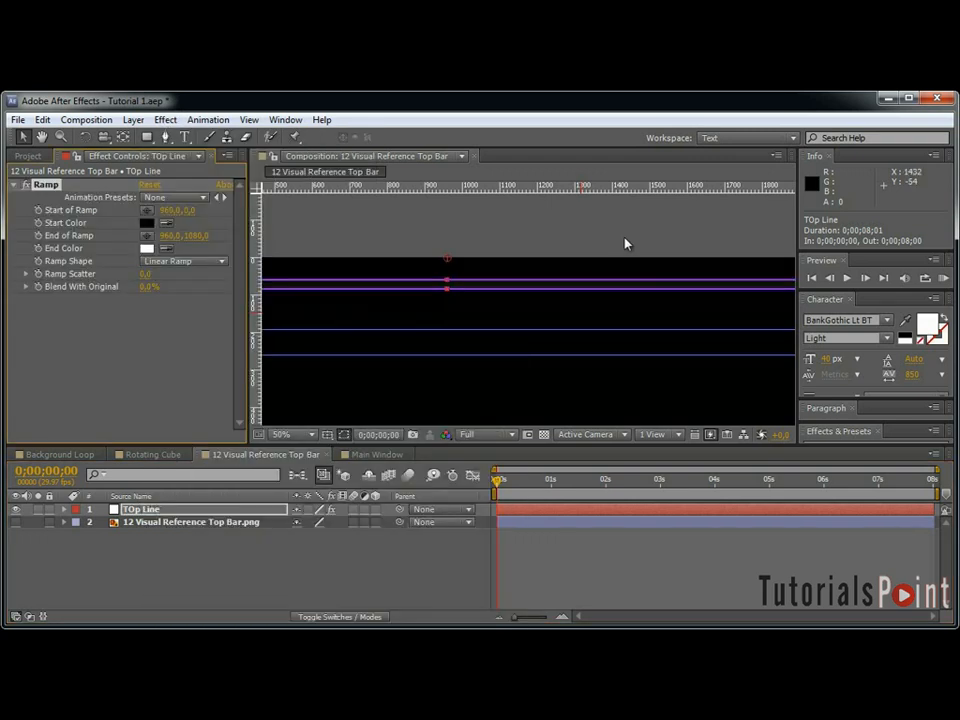
Place the ramp's start point at 0, 72 and its end point at about 1932, 68, at opposite ends of the line.
drag(455, 290, 566, 261)
scroll(306, 233, down, 2)
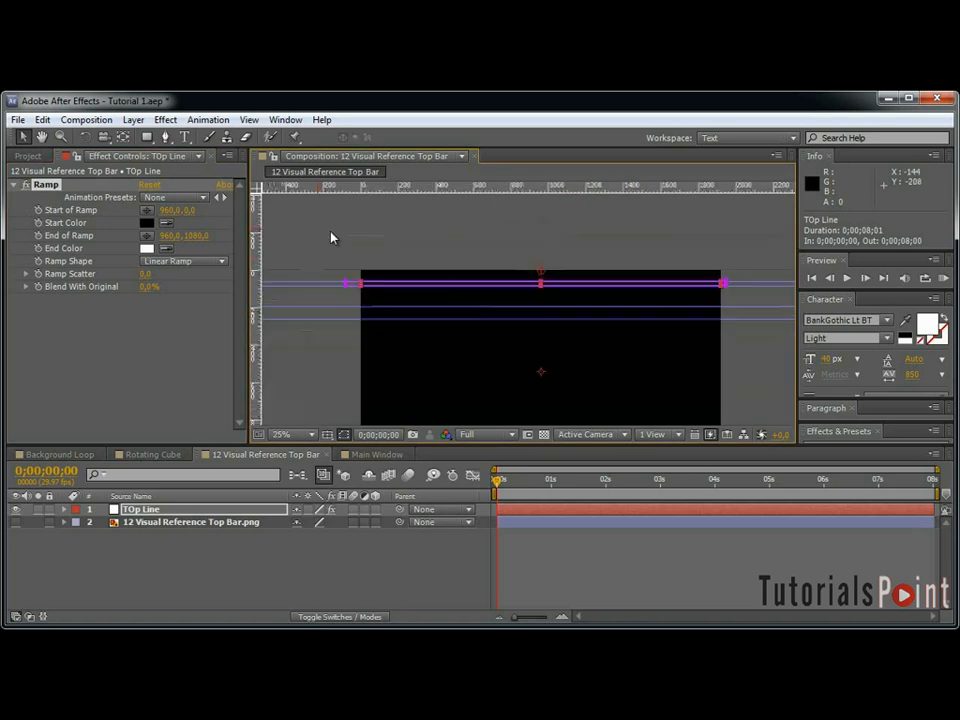
click(149, 211)
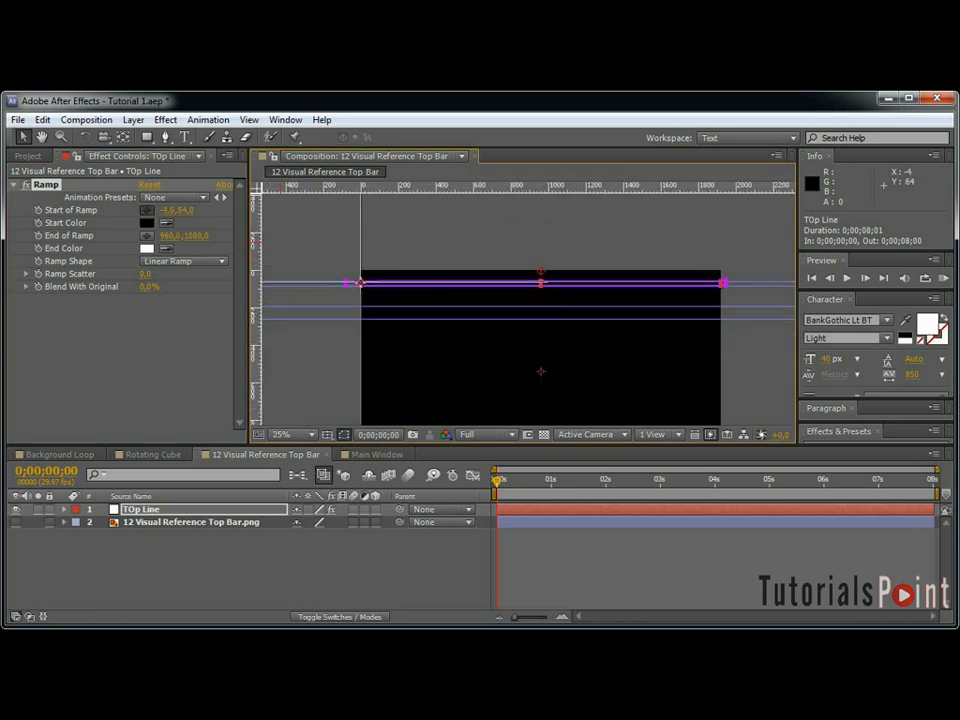
click(361, 284)
click(147, 237)
click(723, 284)
Set the ramp's start color to white and its end color to hex 0A2AB.
click(147, 222)
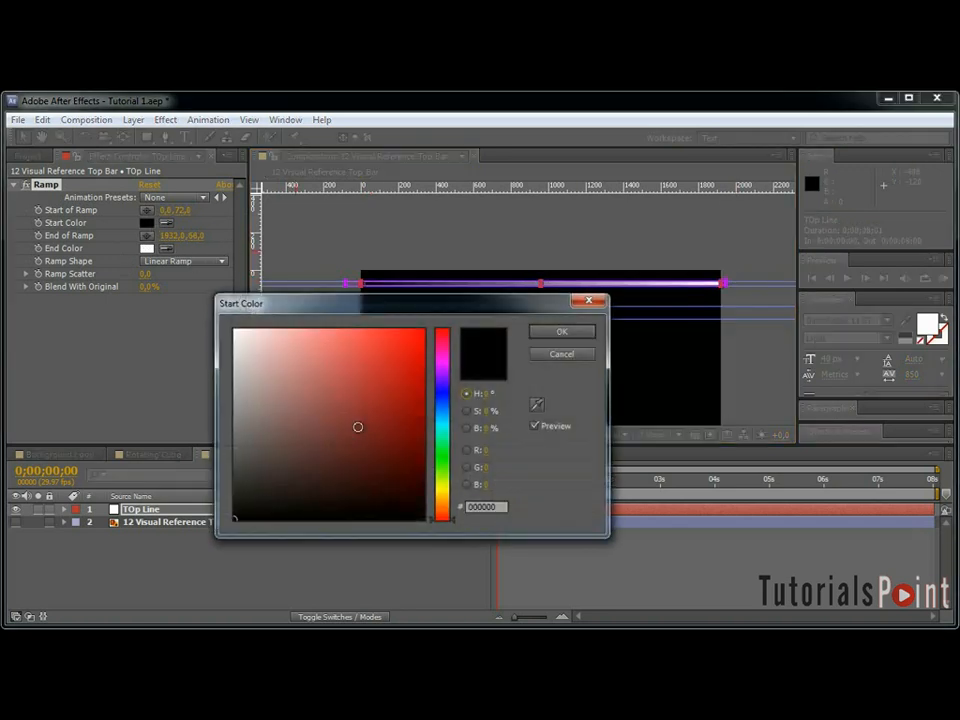
drag(358, 426, 235, 330)
click(574, 334)
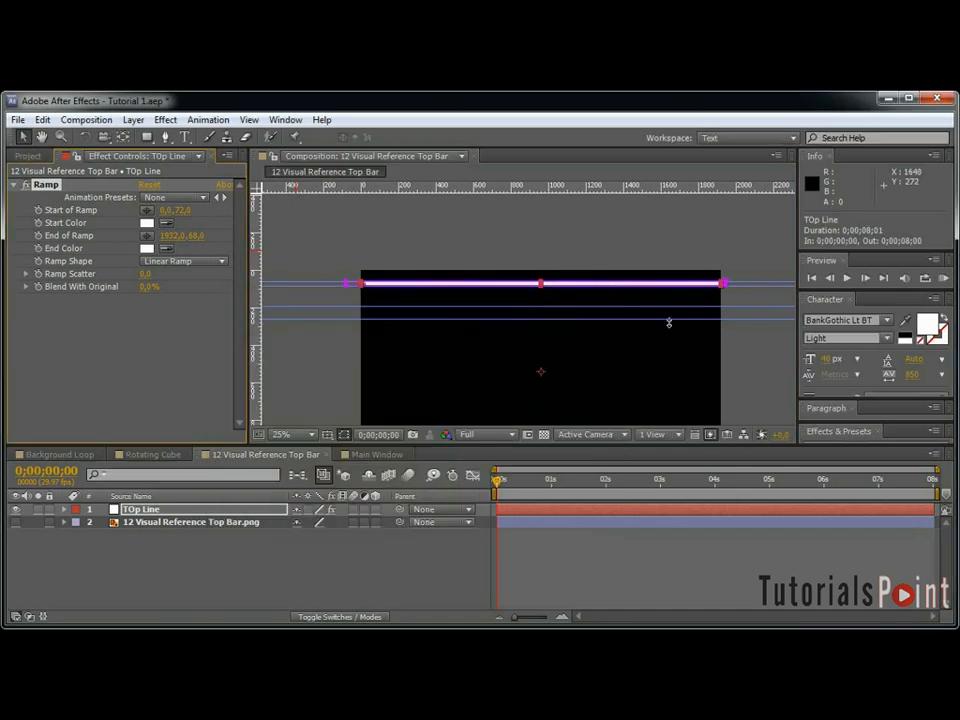
click(148, 249)
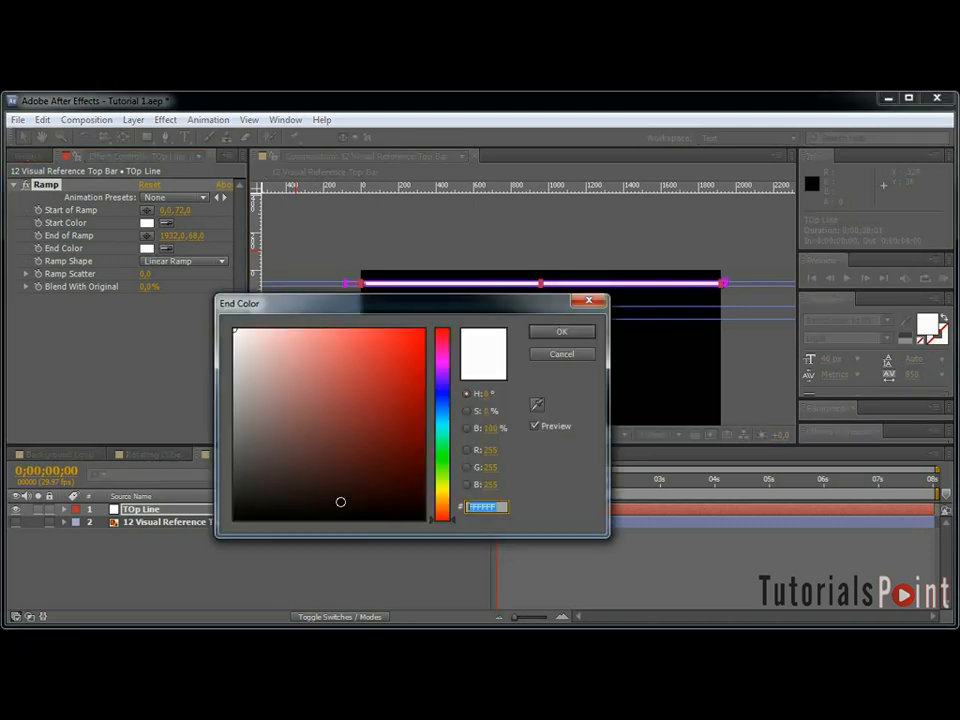
key(BackSpace)
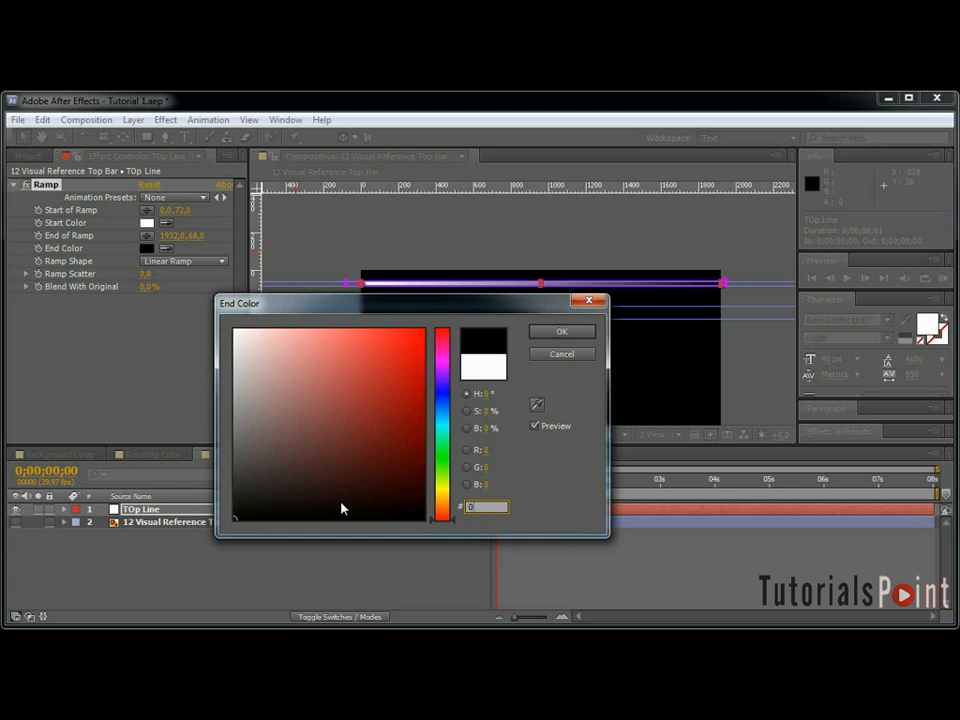
text(0A2A)
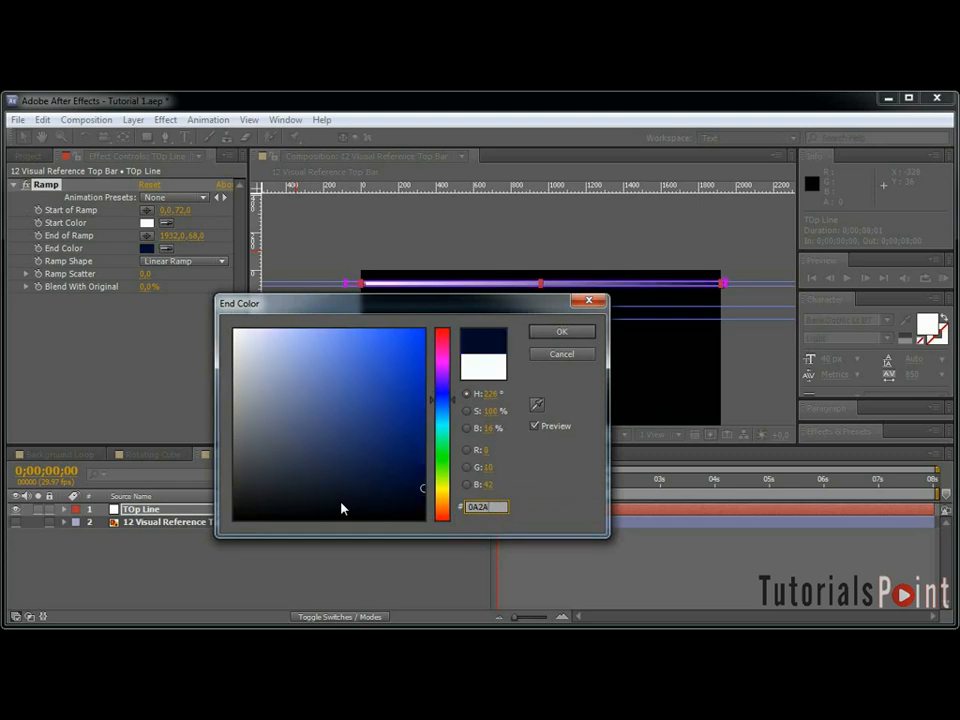
text(B)
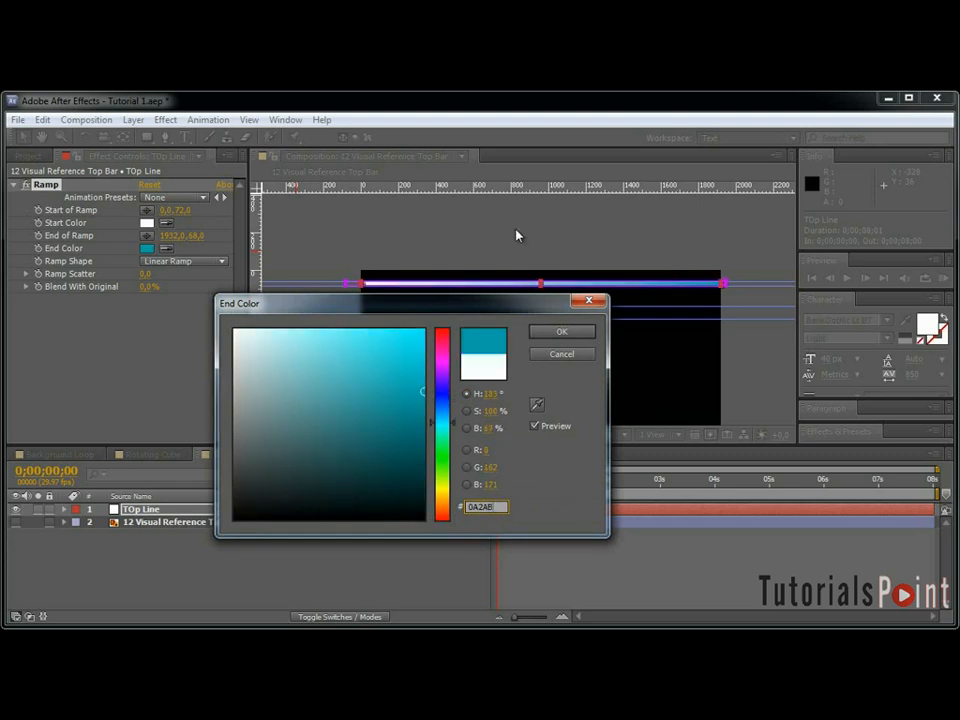
click(562, 331)
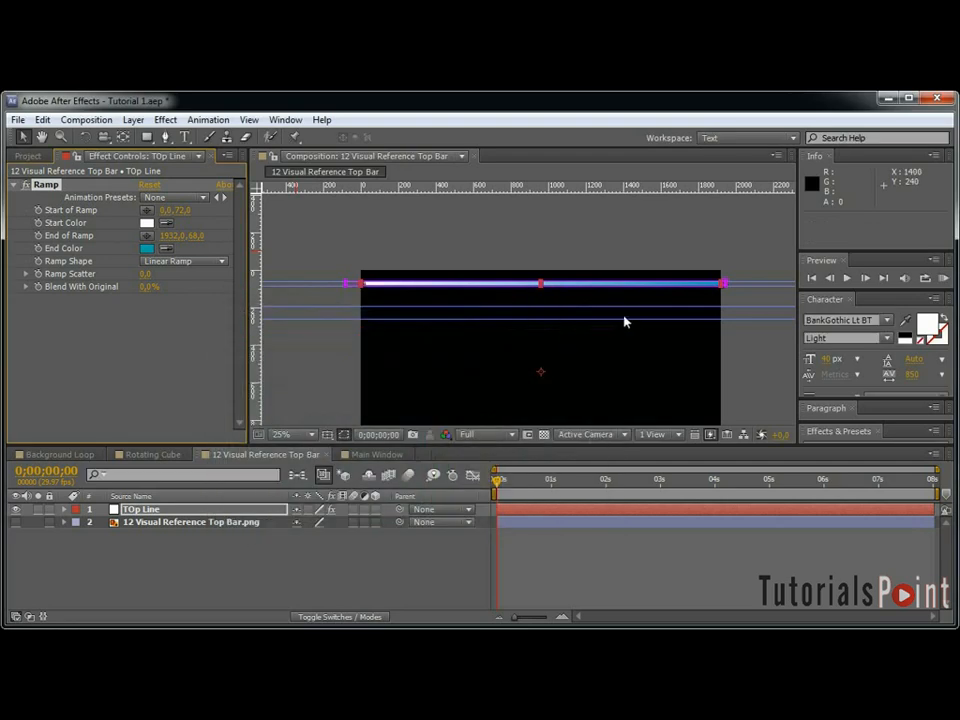
Reposition the ramp's end point exactly on the composition's far edge, at 1920.5, 72.
click(627, 170)
key(slash)
key(space)
drag(701, 251, 141, 390)
drag(750, 354, 399, 306)
key(period)
key(space)
click(147, 236)
click(600, 343)
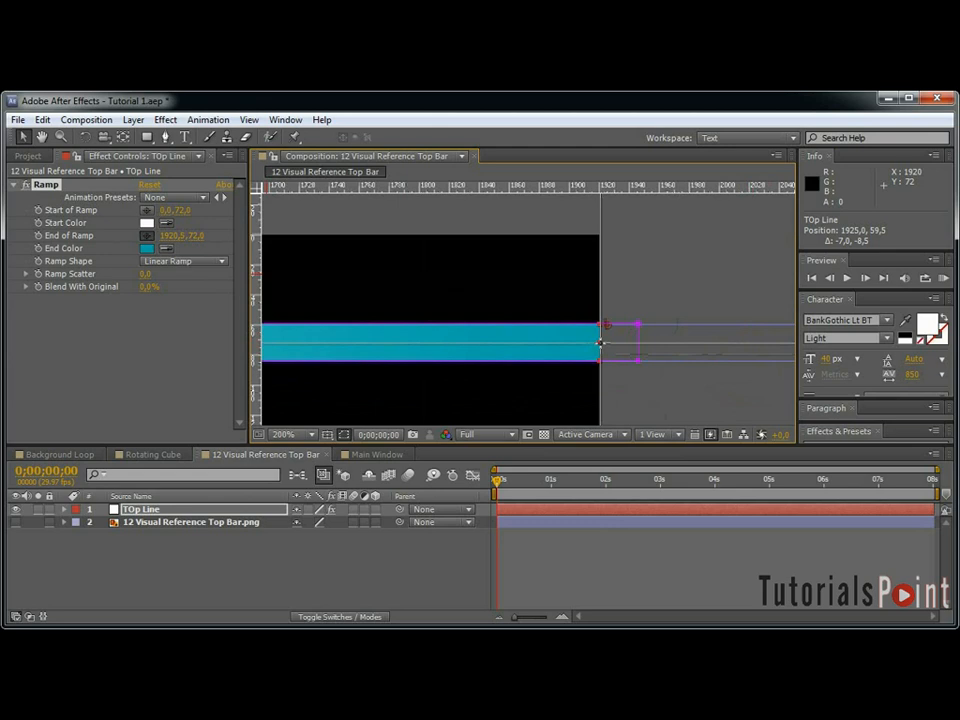
Apply the Drop Shadow effect to the TOp Line layer.
key(comma)
key(comma)
key(comma)
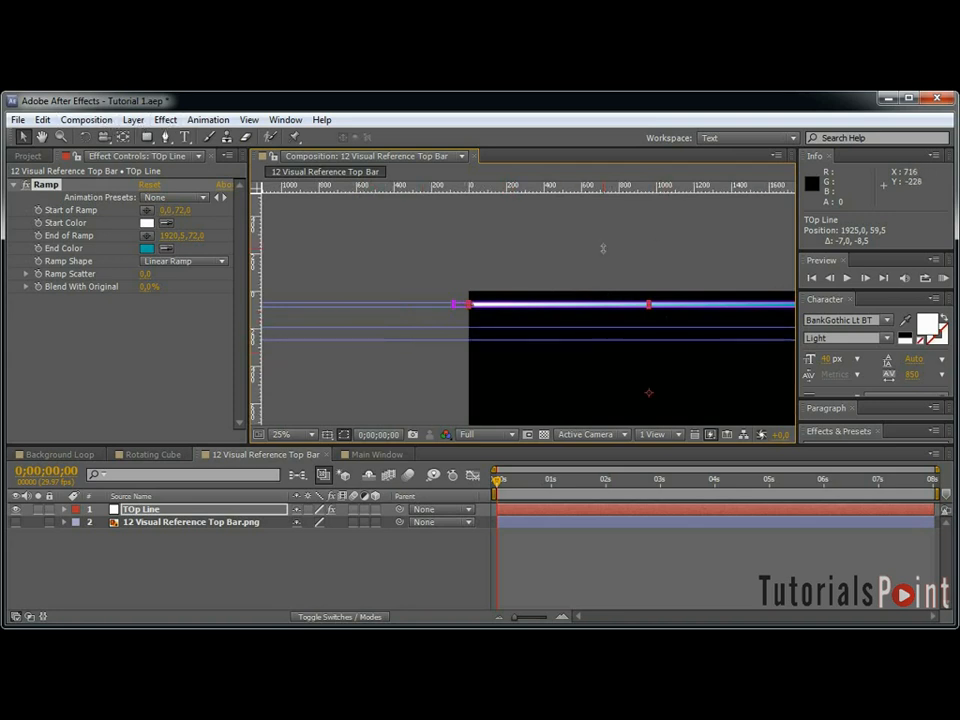
click(167, 121)
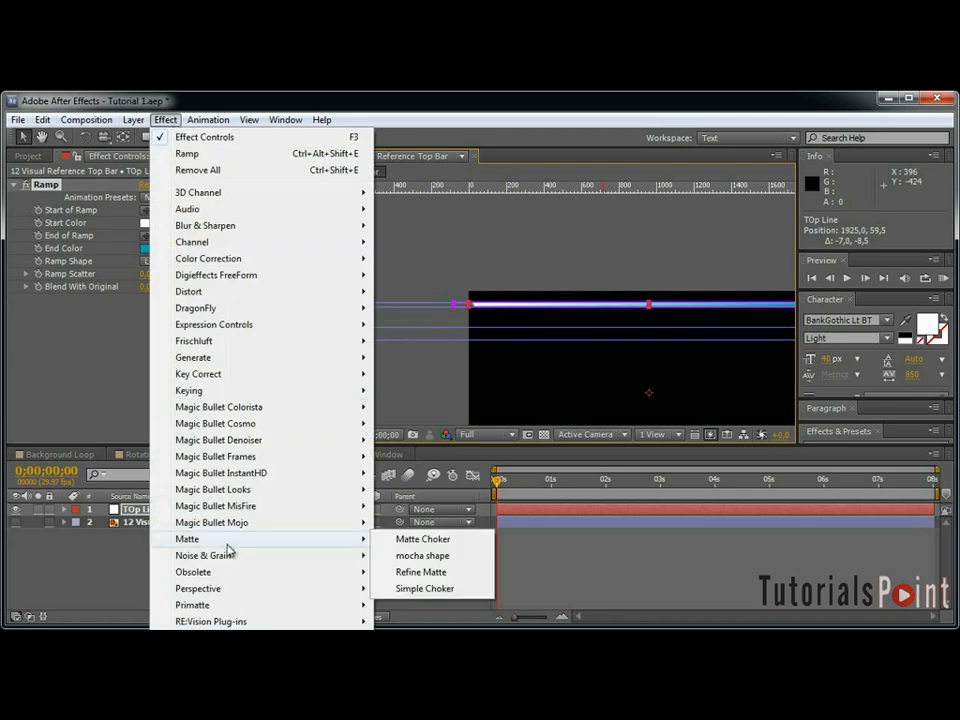
mouse_move(343, 596)
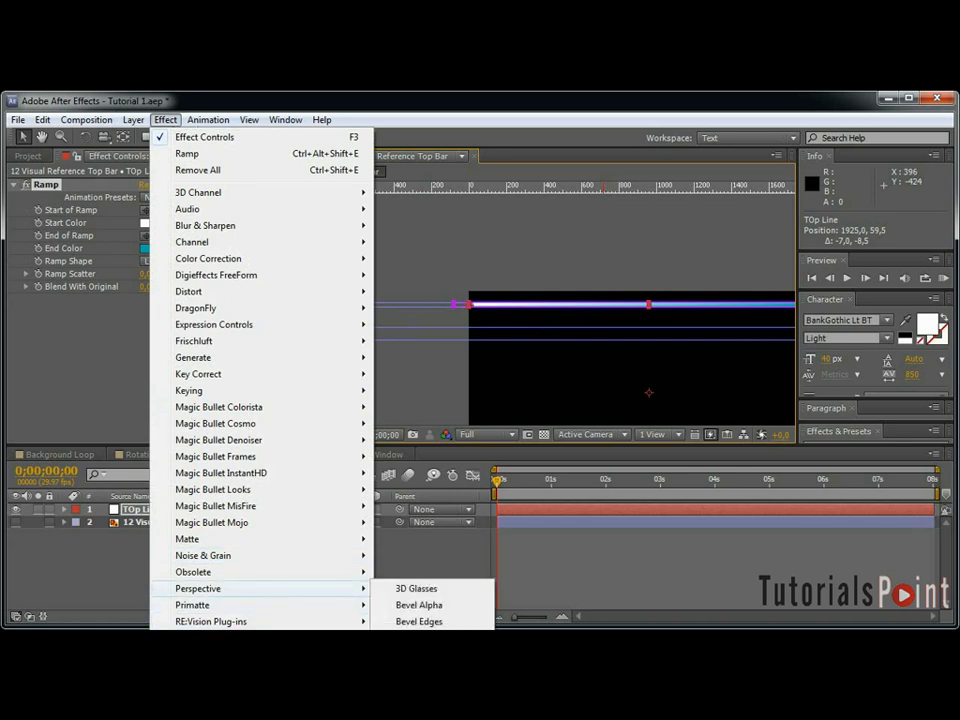
click(420, 637)
Set the drop shadow's distance to 4 and its softness to 20.
drag(671, 343, 574, 311)
drag(150, 393, 130, 393)
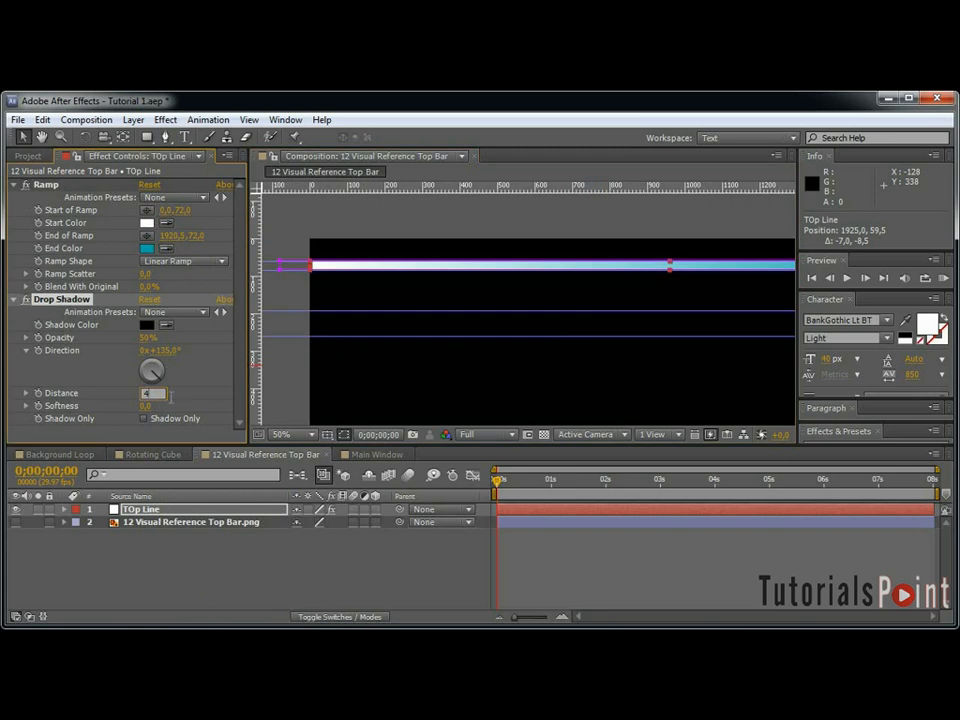
click(147, 405)
text(20)
key(Return)
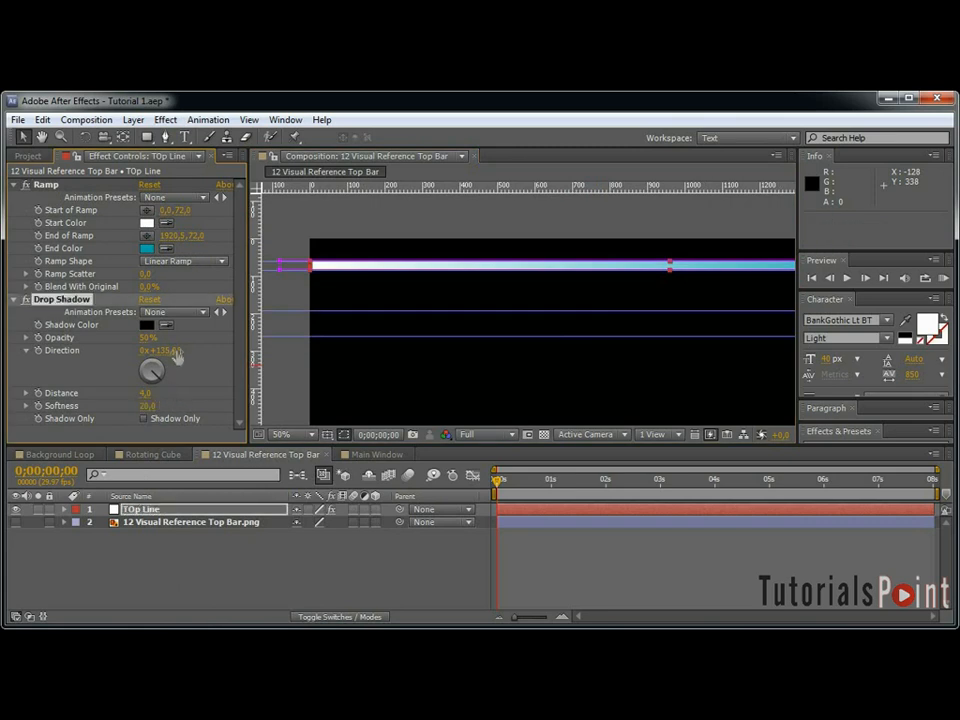
Set the drop shadow's direction to 180° and check the shadow against the transparency grid.
click(184, 351)
text(180)
key(Return)
click(546, 437)
scroll(574, 270, up, 2)
scroll(500, 260, down, 1)
drag(488, 256, 257, 356)
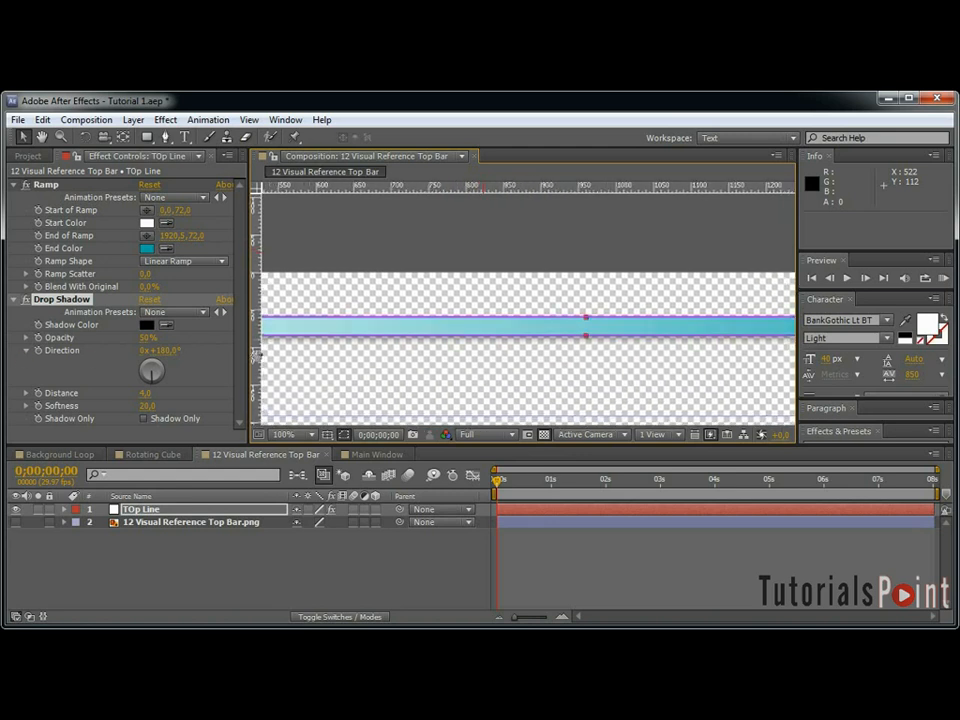
click(15, 300)
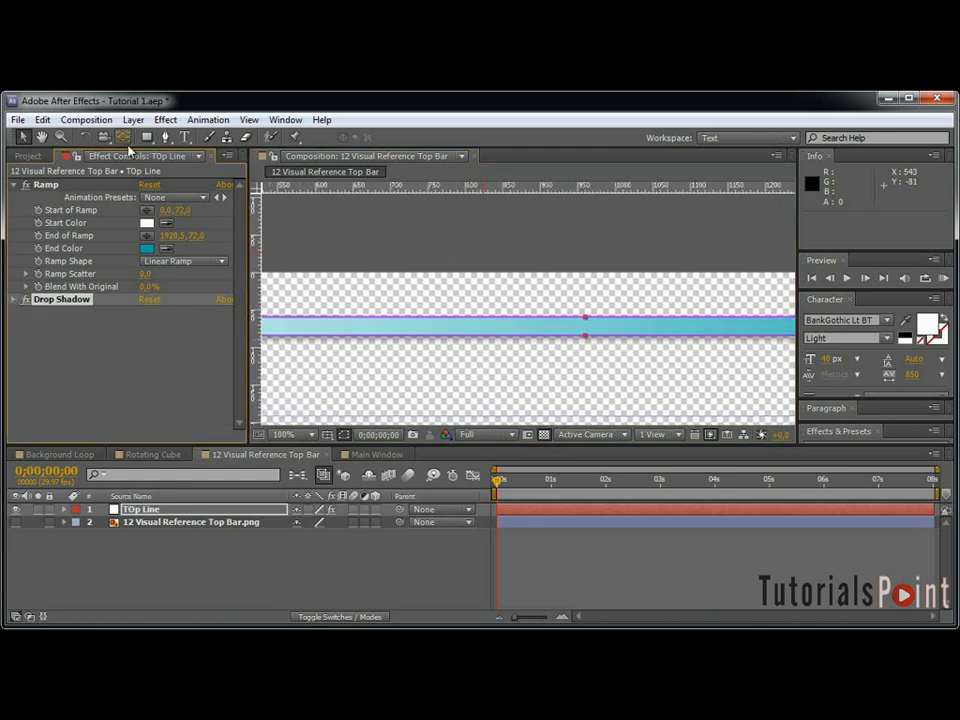
Apply the Bevel Alpha effect to the TOp Line layer and turn the transparency grid off.
click(165, 119)
mouse_move(279, 592)
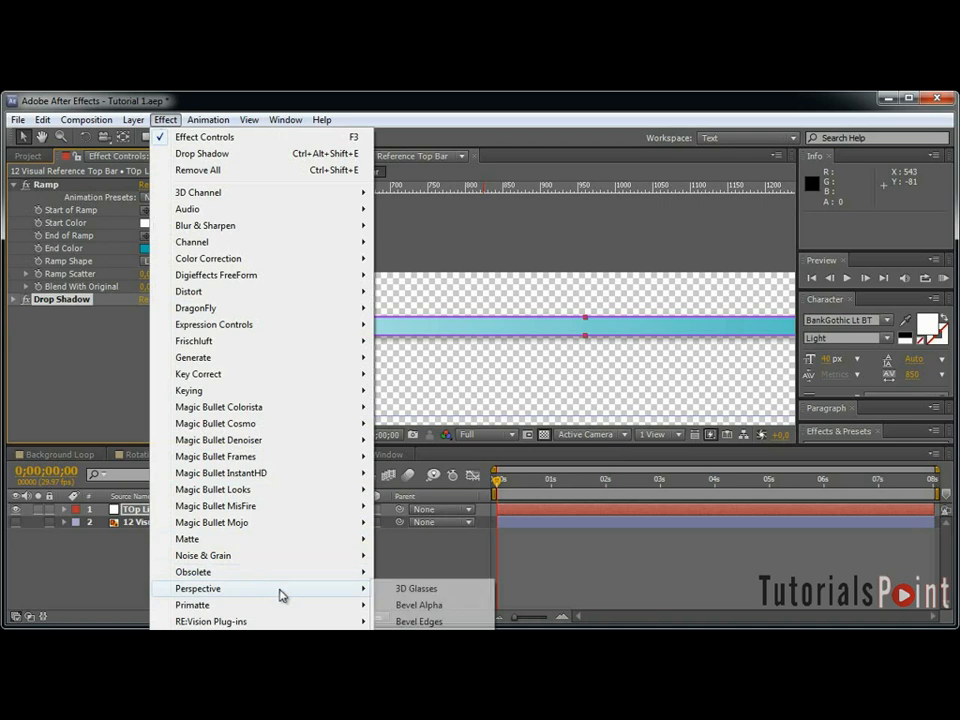
click(437, 607)
scroll(535, 350, up, 2)
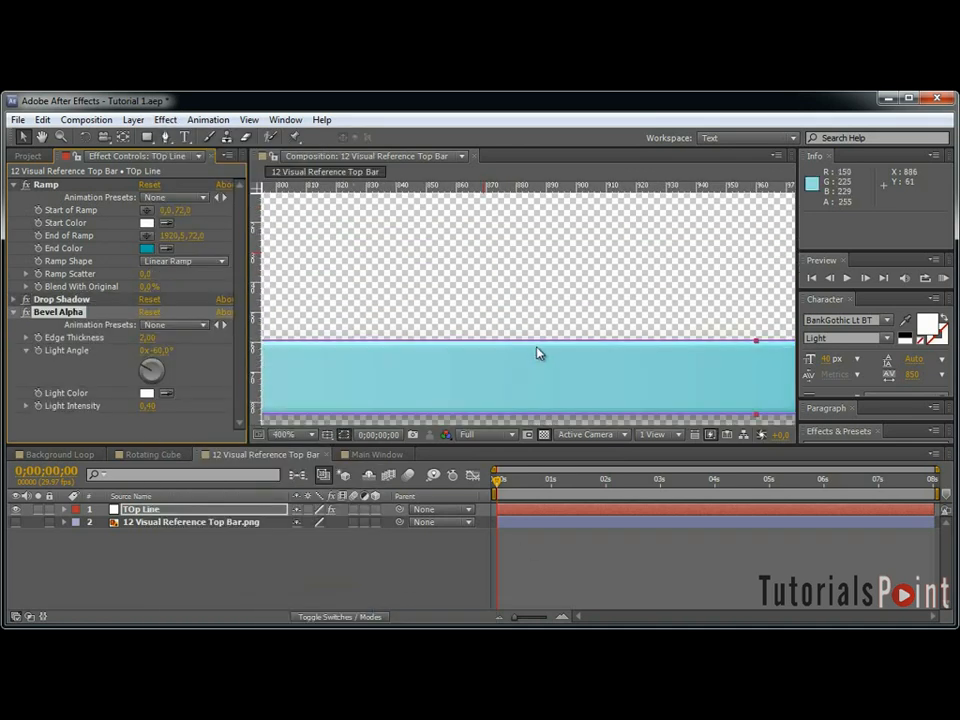
click(543, 435)
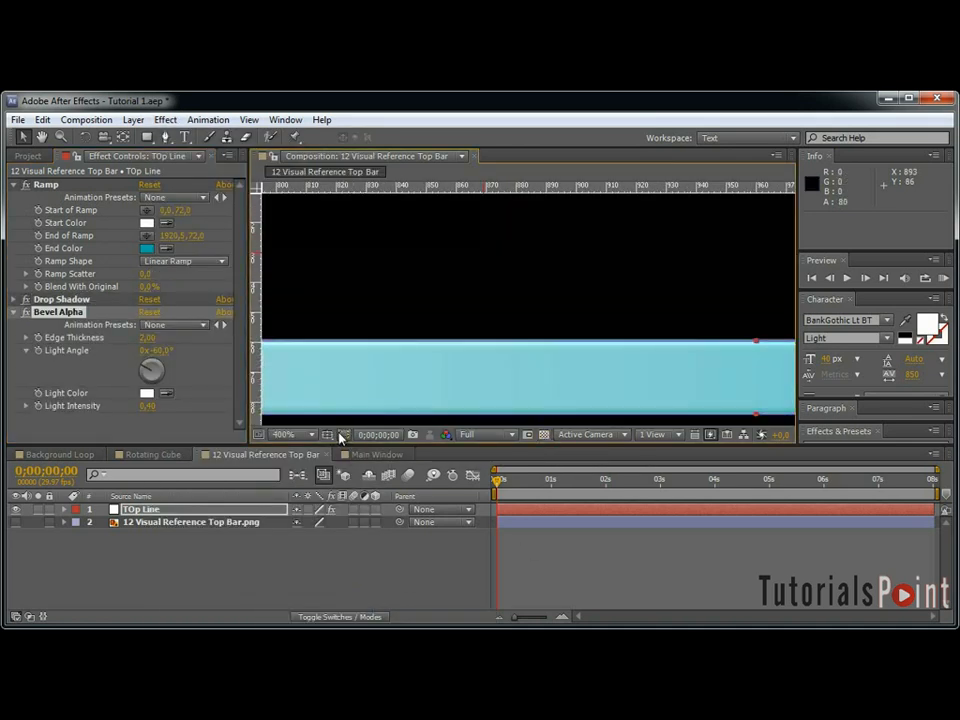
Set the Bevel Alpha edge thickness to 2.5 and its light intensity to 1.
click(147, 339)
text(2)
key(Return)
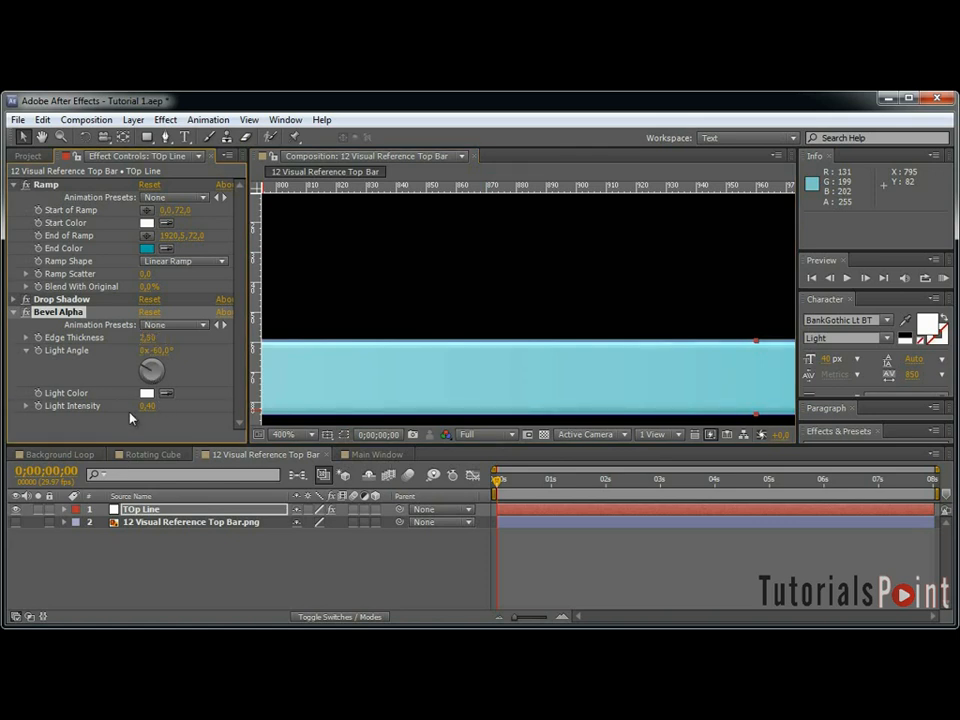
click(147, 407)
text(1)
click(205, 432)
scroll(388, 405, down, 1)
scroll(520, 375, down, 1)
scroll(523, 376, up, 2)
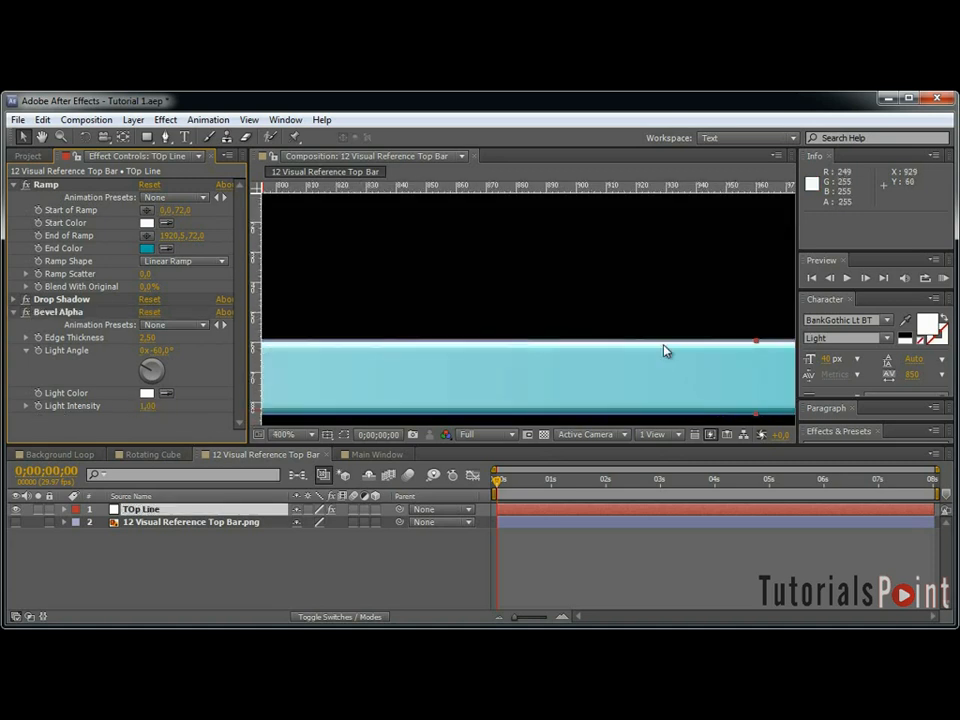
Compare the line with and without Bevel Alpha, leaving the effect enabled and its settings collapsed.
click(26, 312)
click(26, 312)
click(26, 312)
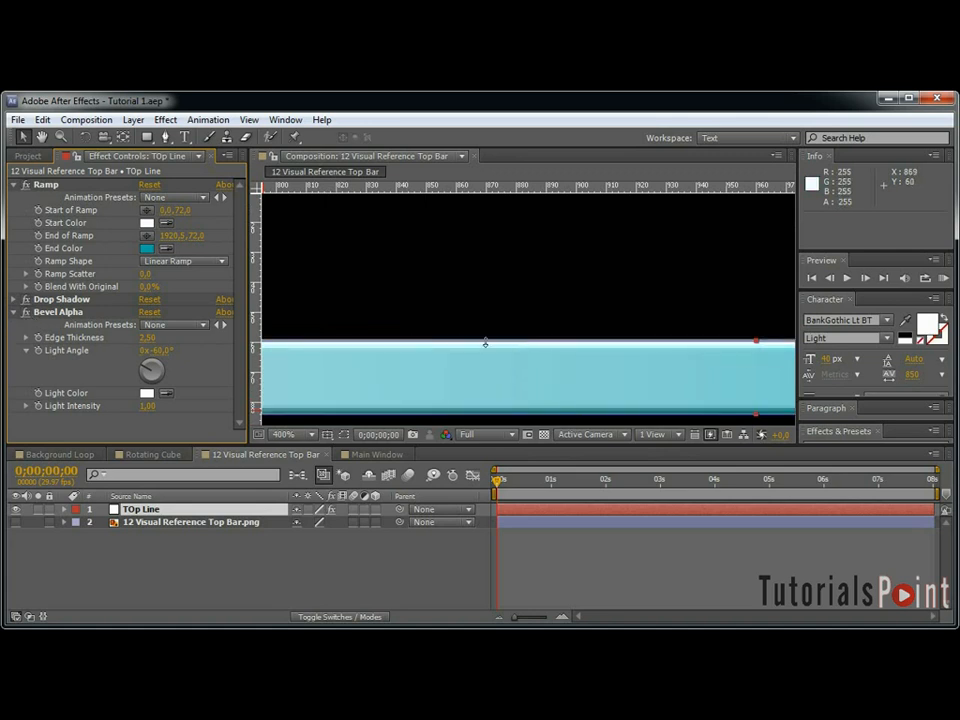
click(14, 312)
scroll(605, 323, down, 3)
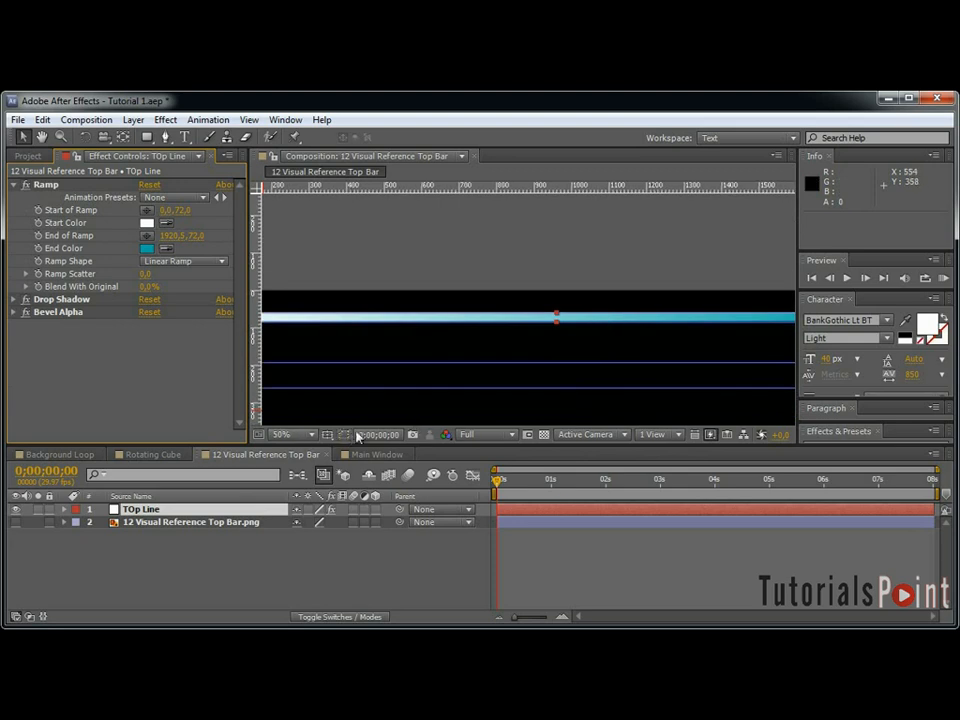
scroll(568, 364, down, 2)
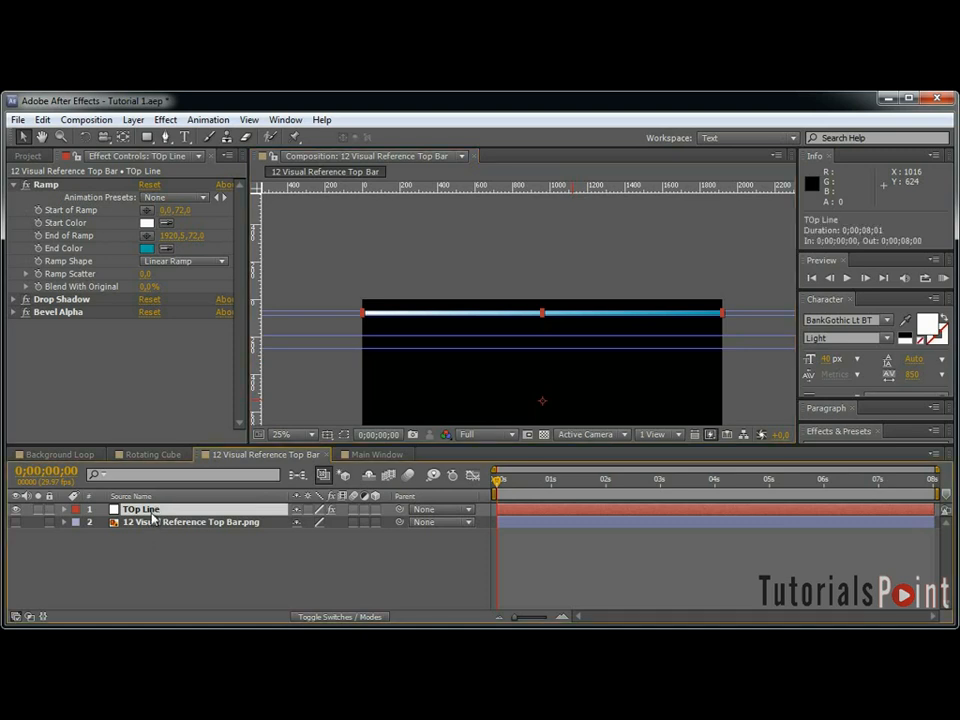
Duplicate the TOp Line layer, place the copy beneath it, and rename the copy's solid Bottom Line.
key(ctrl+d)
drag(158, 513, 168, 540)
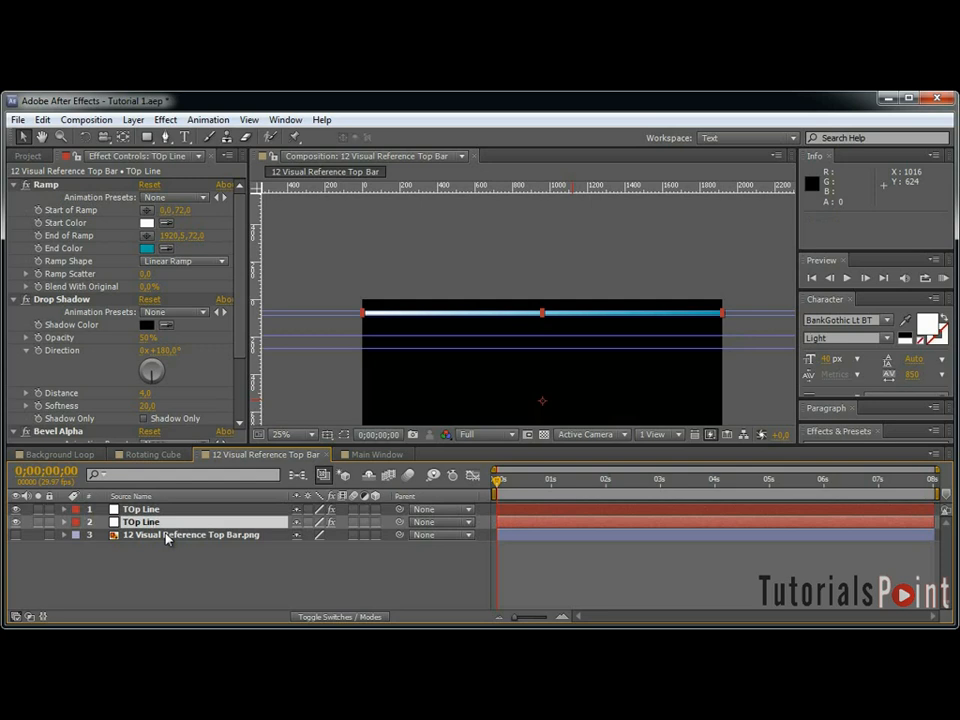
key(ctrl+shift+y)
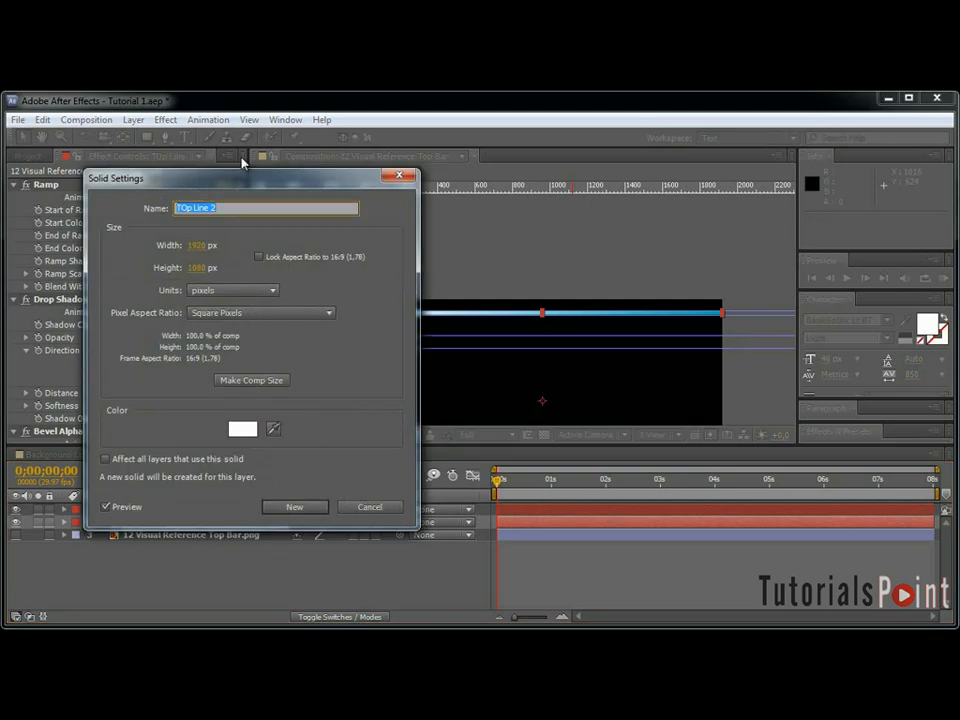
text(Bottom Line)
key(Return)
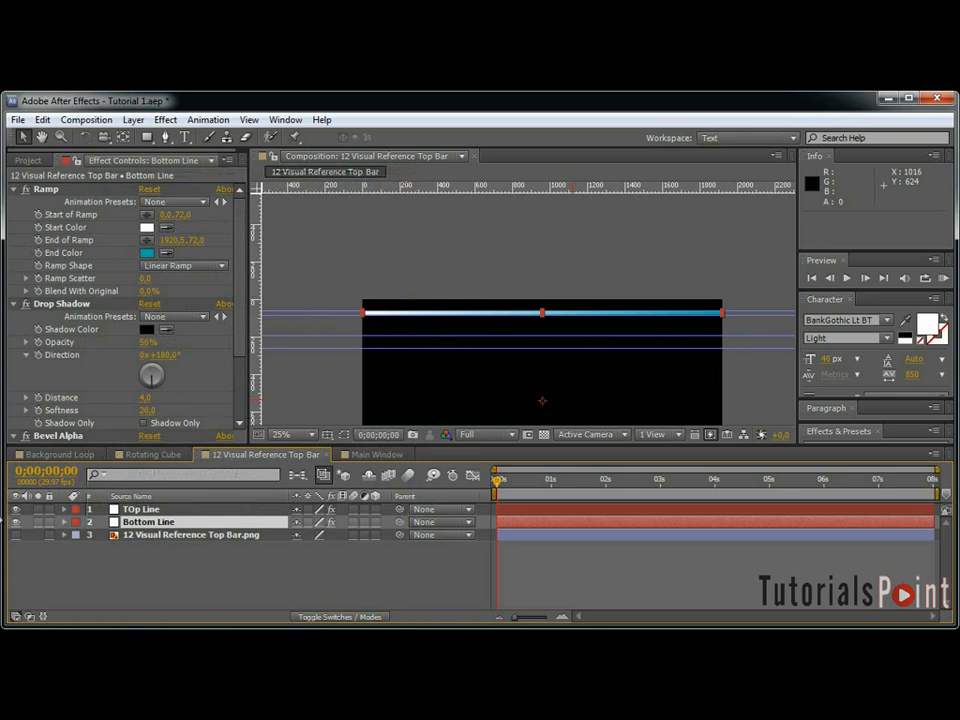
Hide TOp Line, show the reference image, and nudge Bottom Line's mask down to the reference's lower white stripe.
click(15, 509)
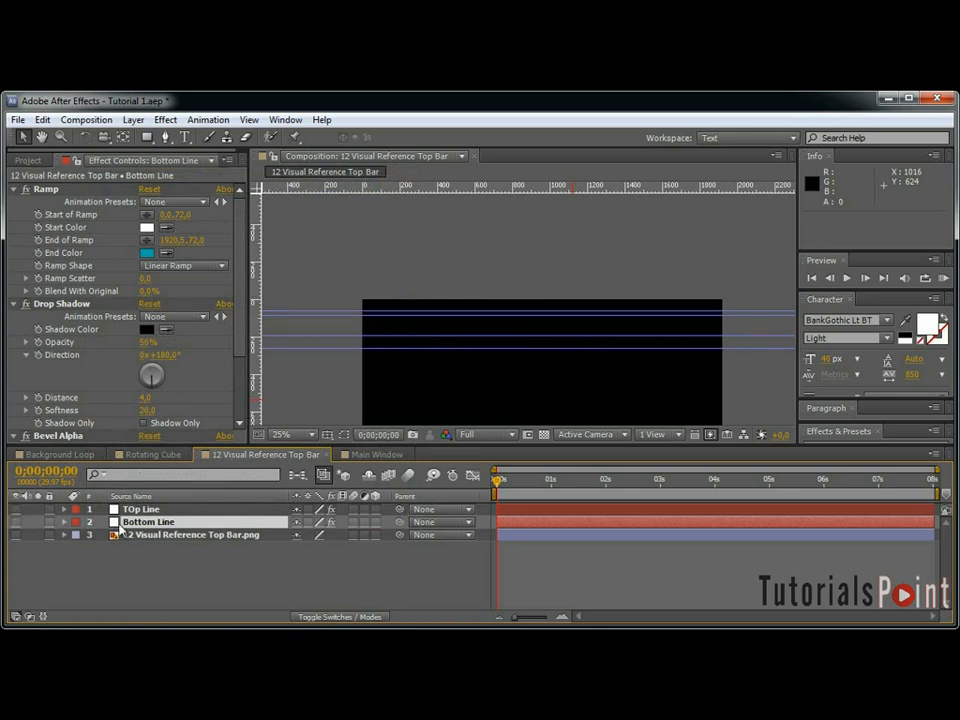
click(14, 536)
click(15, 522)
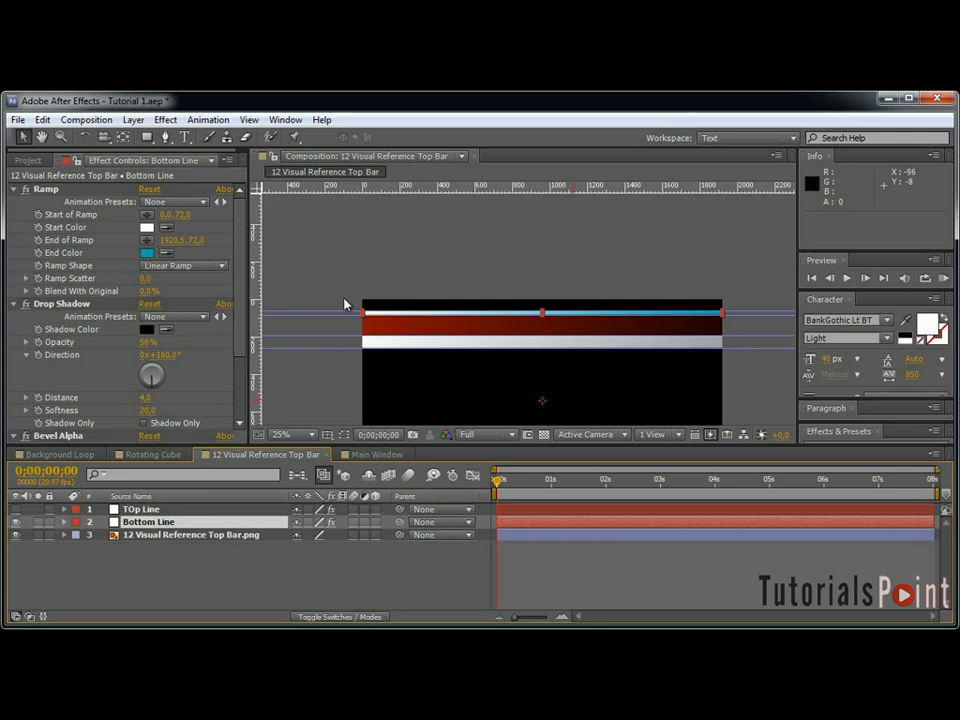
key(m)
click(139, 537)
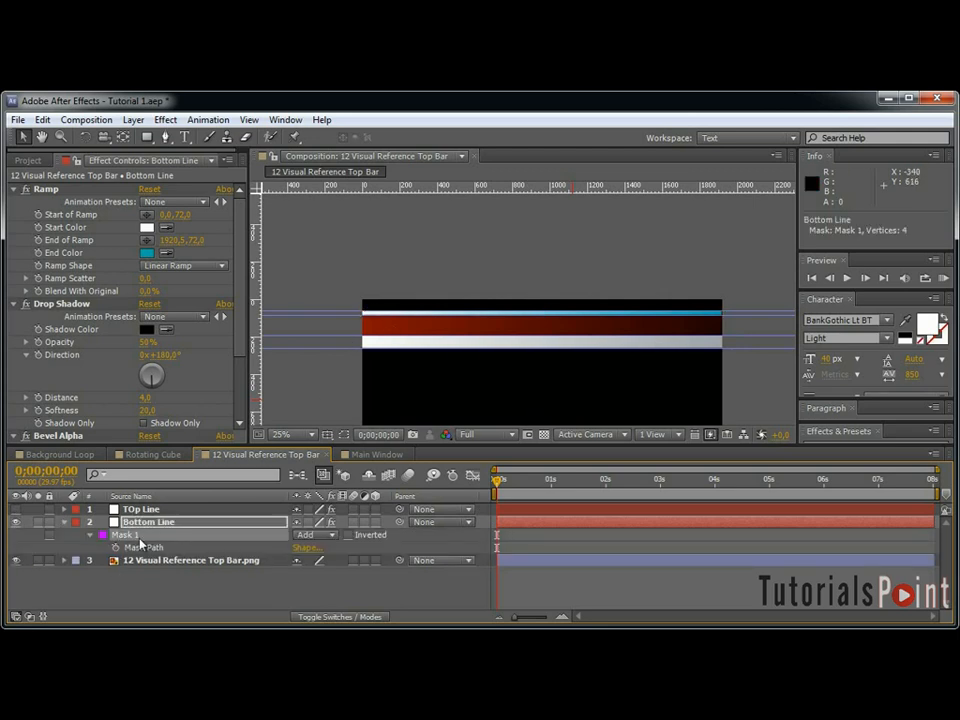
key(shift+Down)
key(shift+Down)
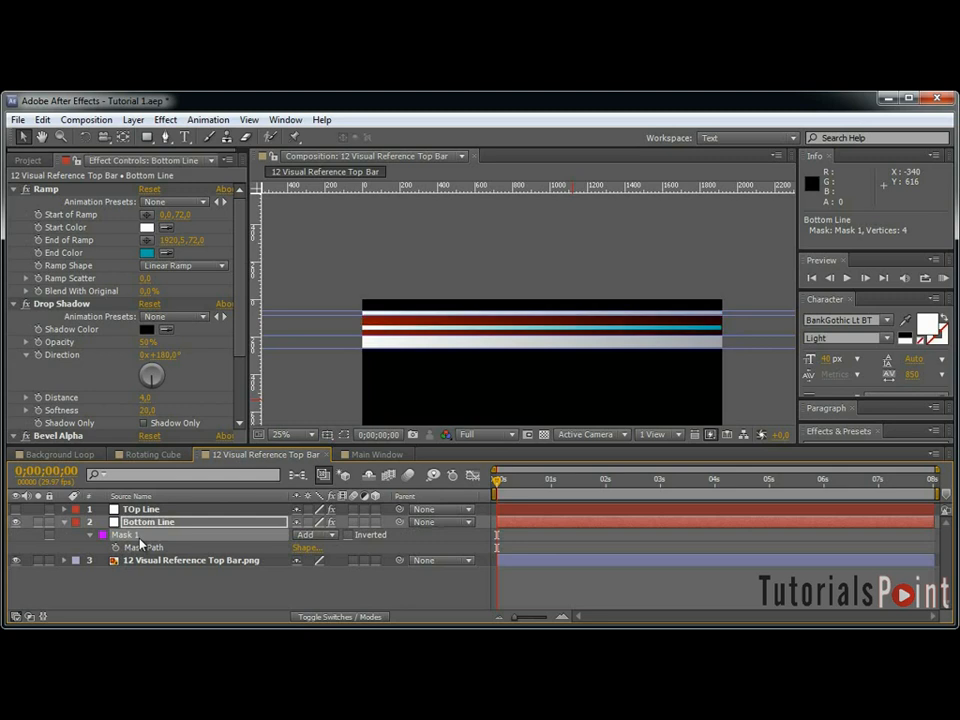
key(shift+Down)
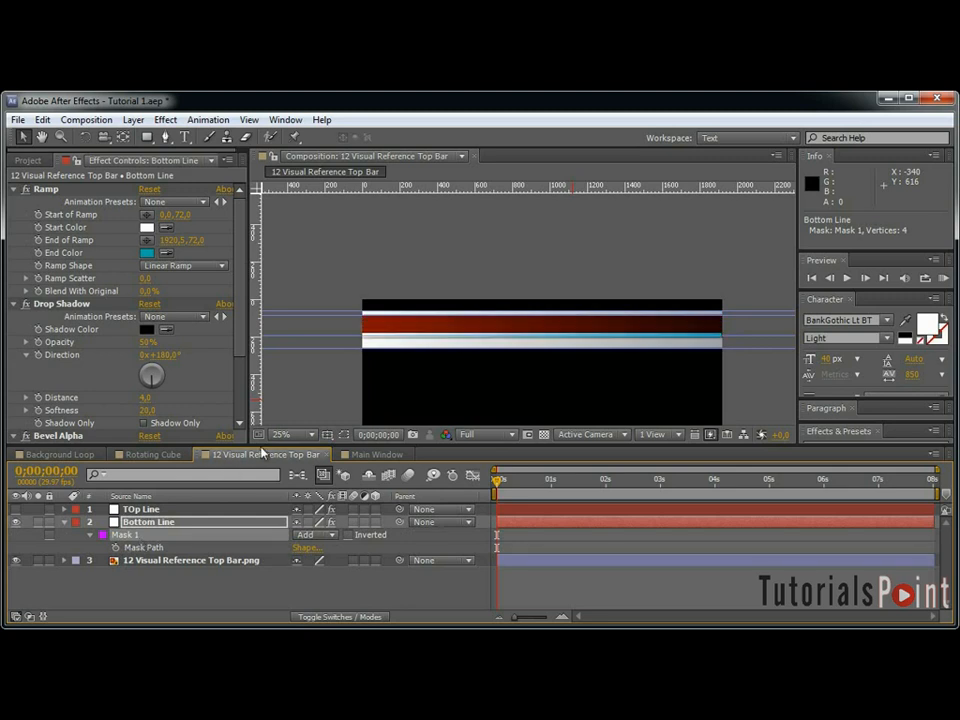
Resize Bottom Line's mask vertically so its edges match the height of the reference's lower white stripe.
click(345, 436)
key(grave)
scroll(461, 396, up, 4)
drag(338, 459, 754, 196)
drag(223, 376, 495, 386)
double_click(84, 379)
scroll(720, 401, down, 1)
drag(668, 372, 668, 416)
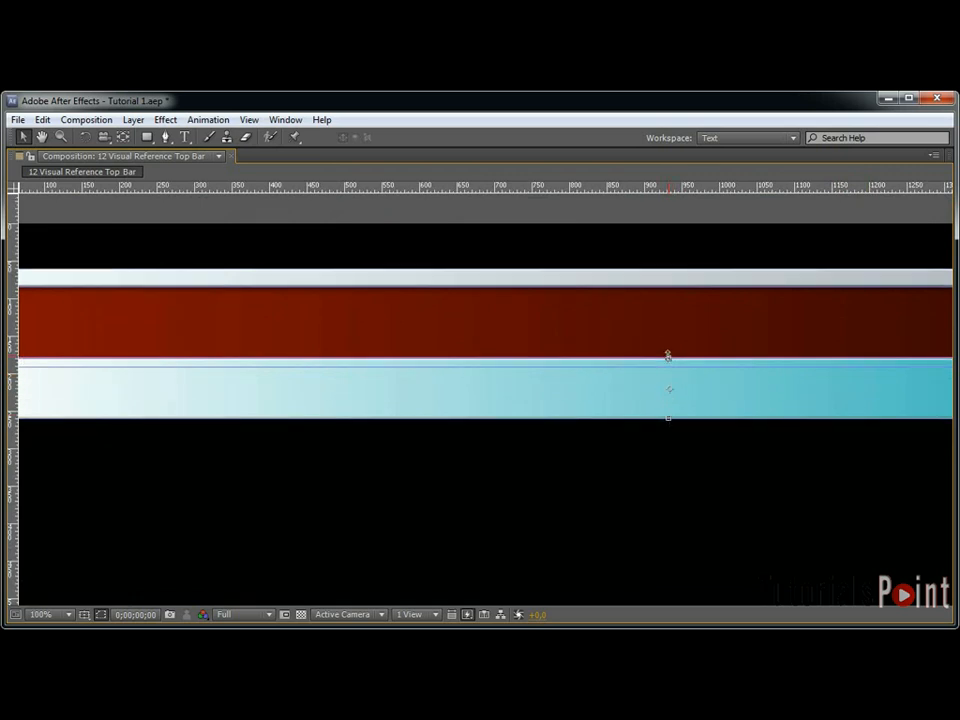
drag(668, 355, 670, 370)
key(Return)
scroll(677, 367, down, 1)
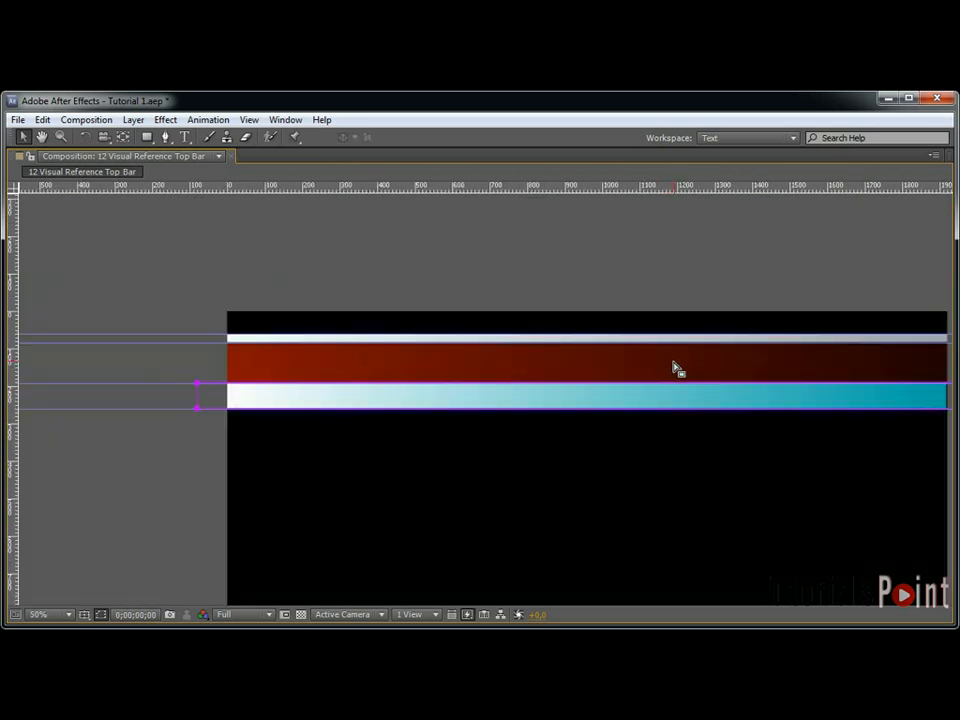
key(grave)
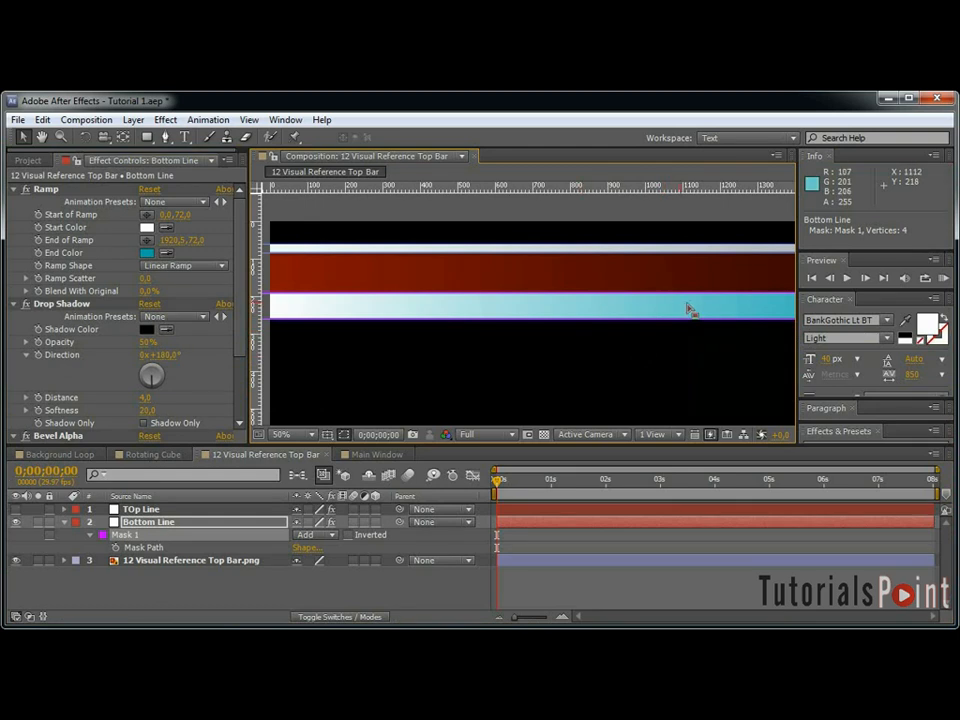
On Bottom Line, set the drop shadow's distance to 3 and softness to 25, and the Bevel Alpha edge thickness to 3.
drag(782, 302, 528, 309)
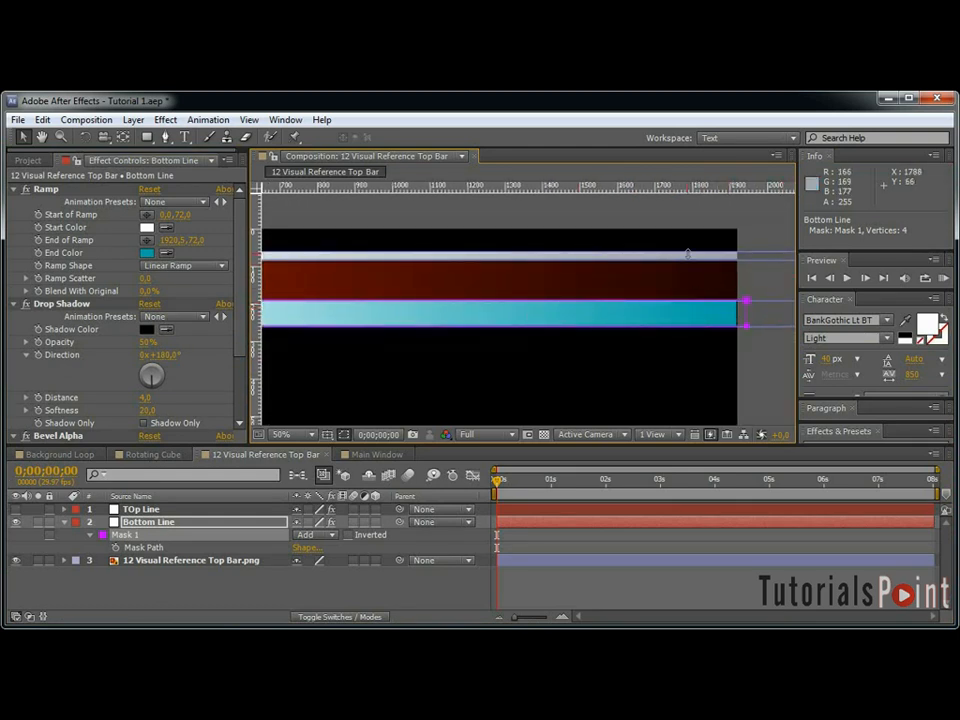
click(176, 527)
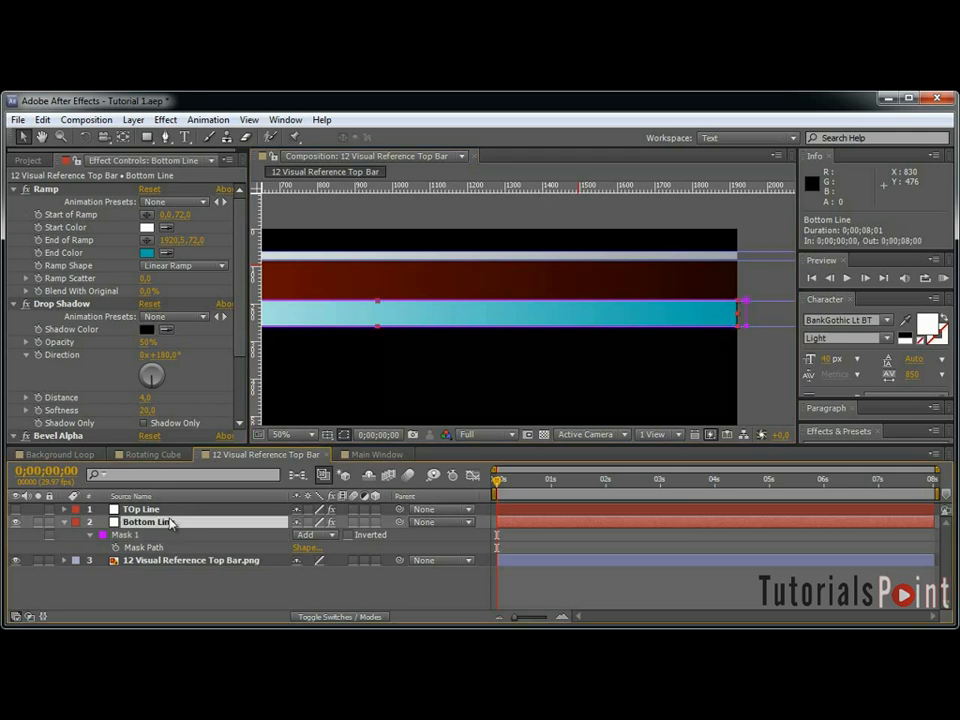
scroll(190, 345, down, 3)
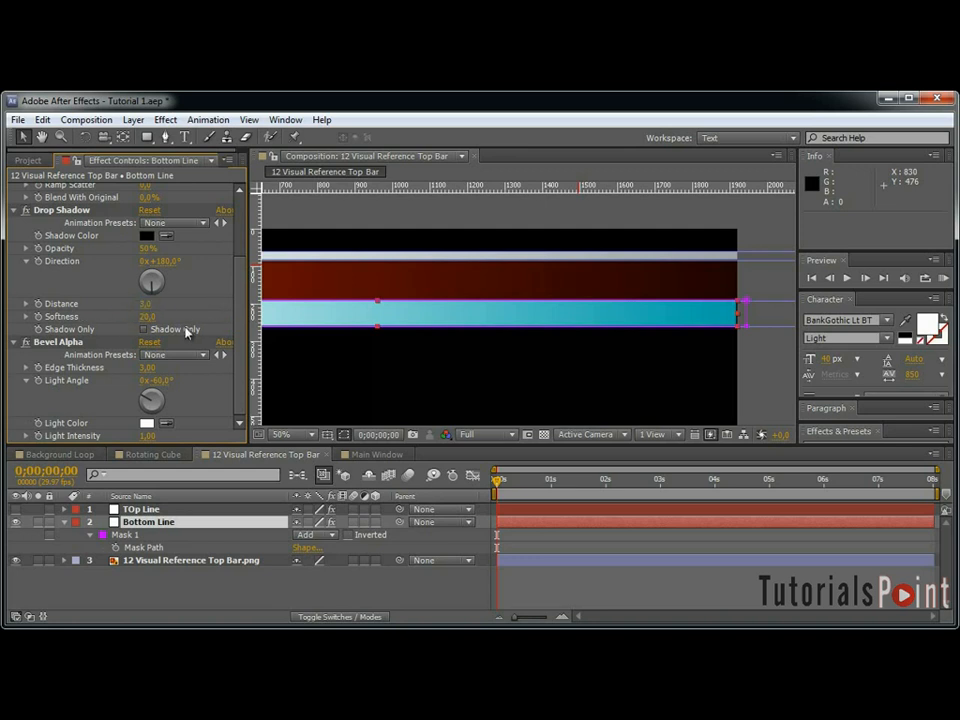
click(148, 316)
key(Return)
click(64, 523)
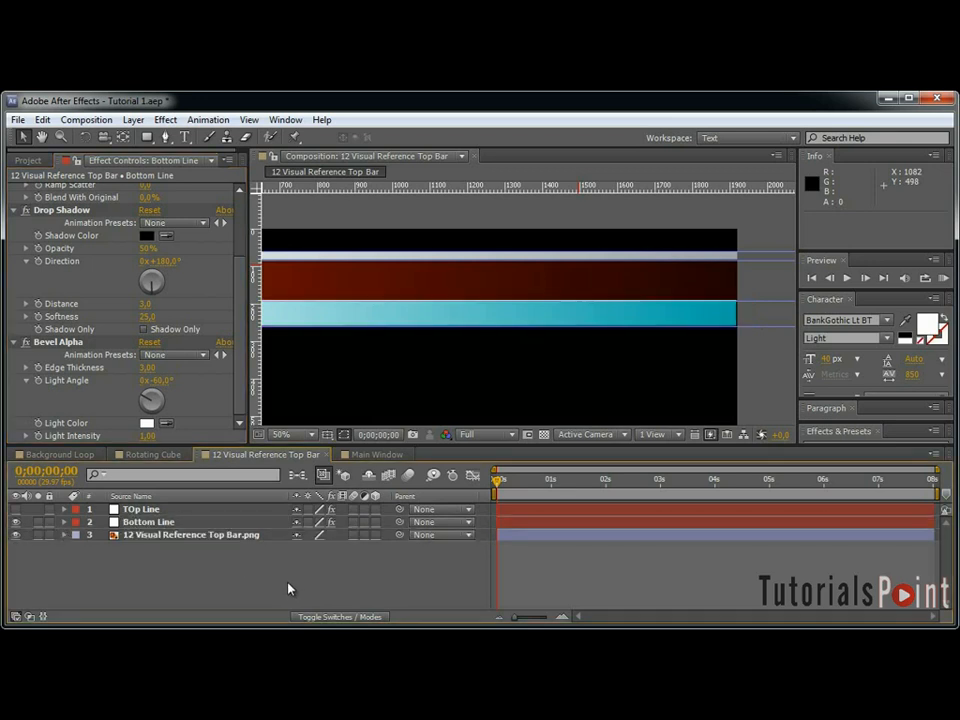
Create a white 1920 × 1080 solid named Middle Line and place it beneath Bottom Line.
key(ctrl+y)
text(Middle Line)
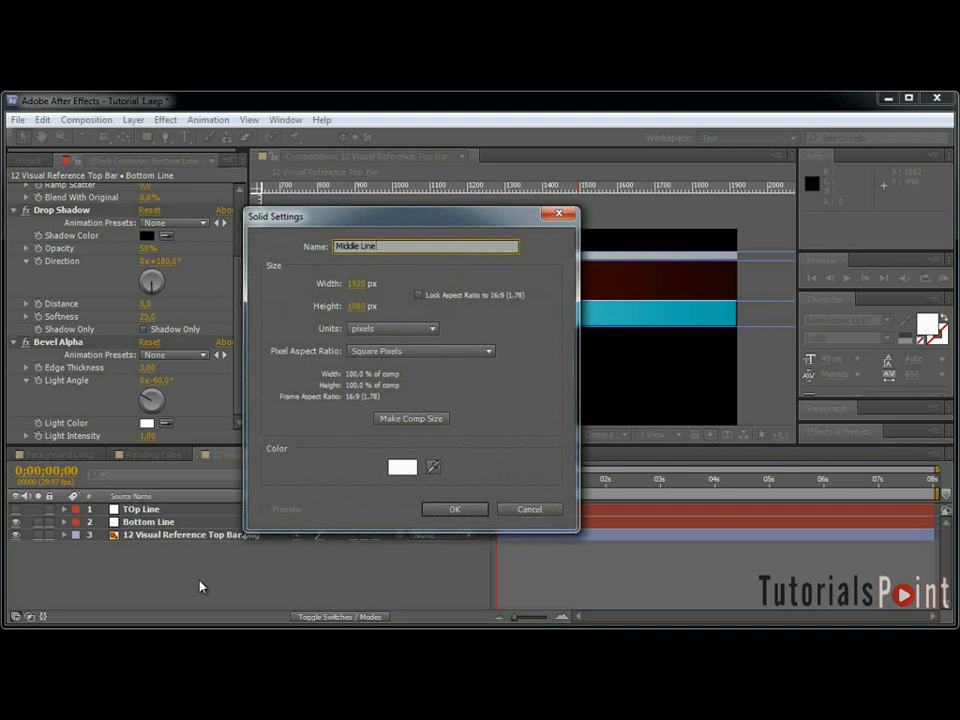
key(Return)
drag(154, 507, 183, 545)
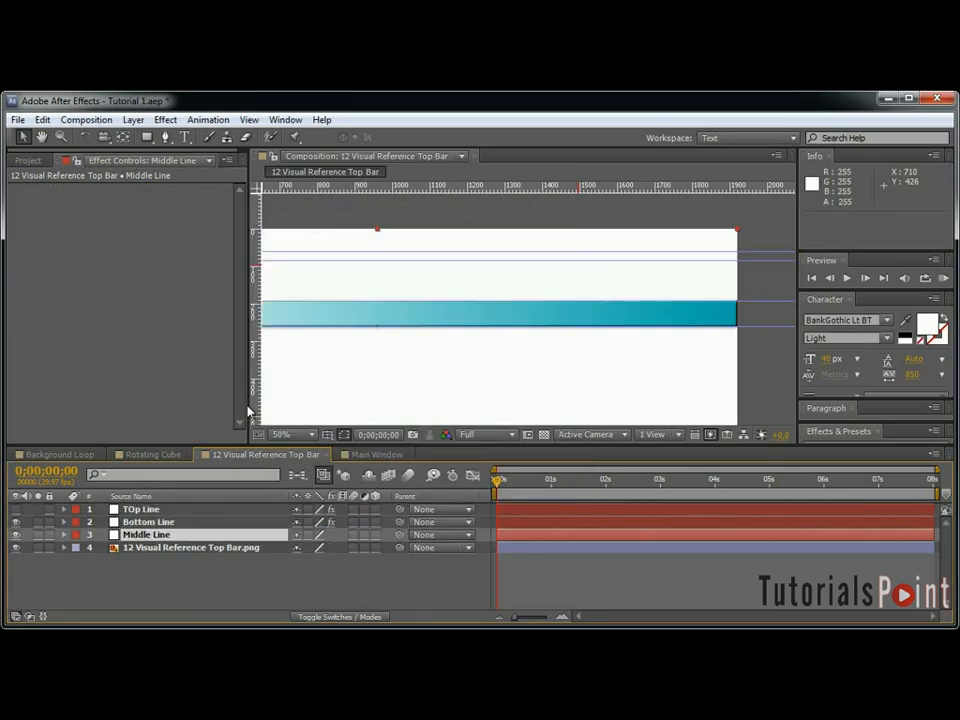
Show TOp Line, hide the reference image, and draw a rectangular mask on Middle Line filling the gap between both lines.
click(15, 509)
key(grave)
drag(190, 388, 441, 389)
key(q)
key(grave)
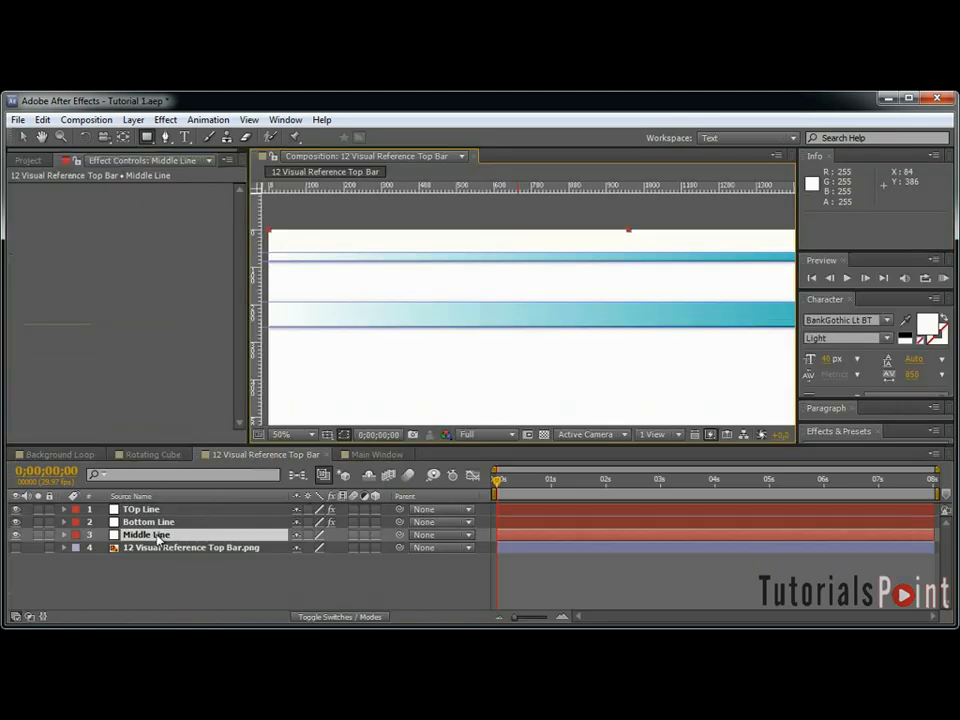
key(grave)
drag(212, 348, 952, 402)
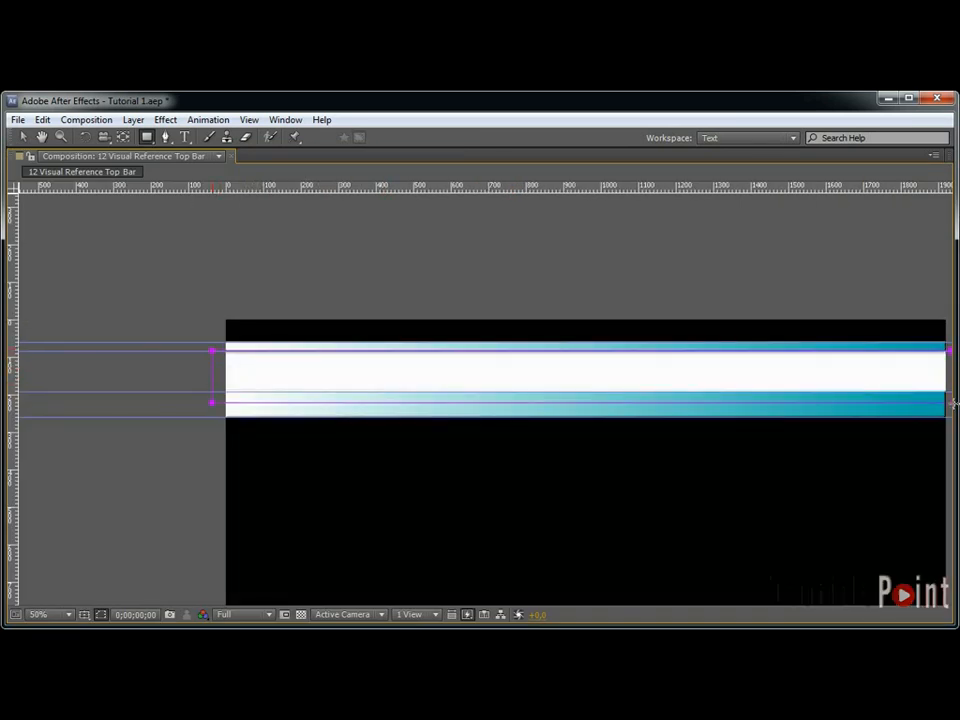
Nudge Middle Line's mask up slightly so its edges tuck beneath the top and bottom lines.
key(v)
double_click(213, 352)
key(Up)
key(Up)
key(Up)
key(Up)
key(Up)
key(Up)
key(Return)
key(grave)
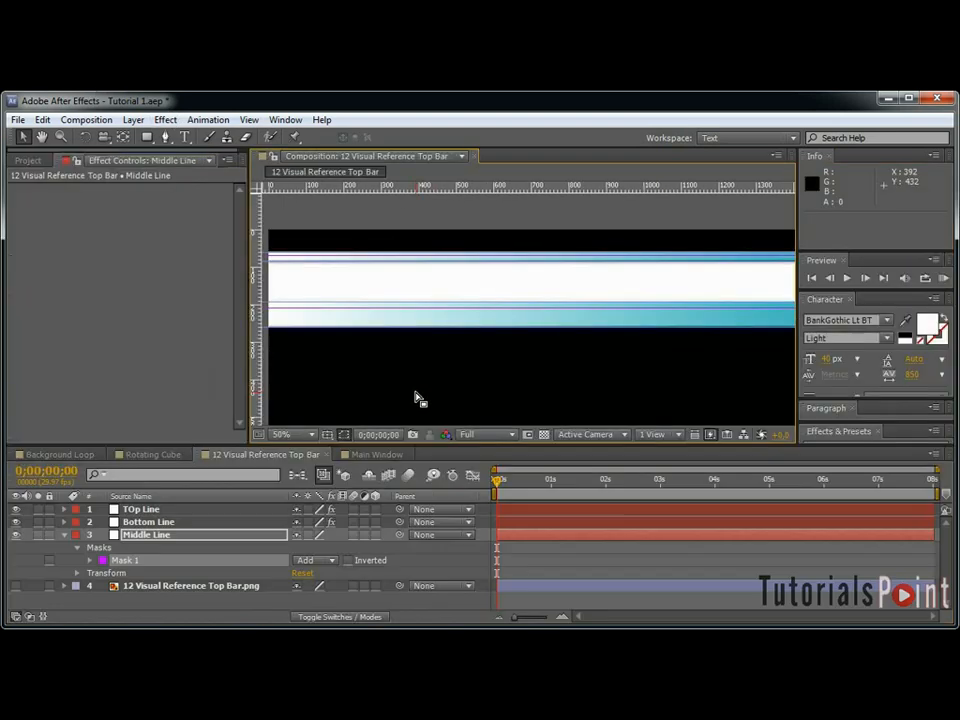
Apply the Ramp effect to Middle Line, with its start point at 0, 140 and its end point at 1928, 136.
click(163, 119)
mouse_move(258, 364)
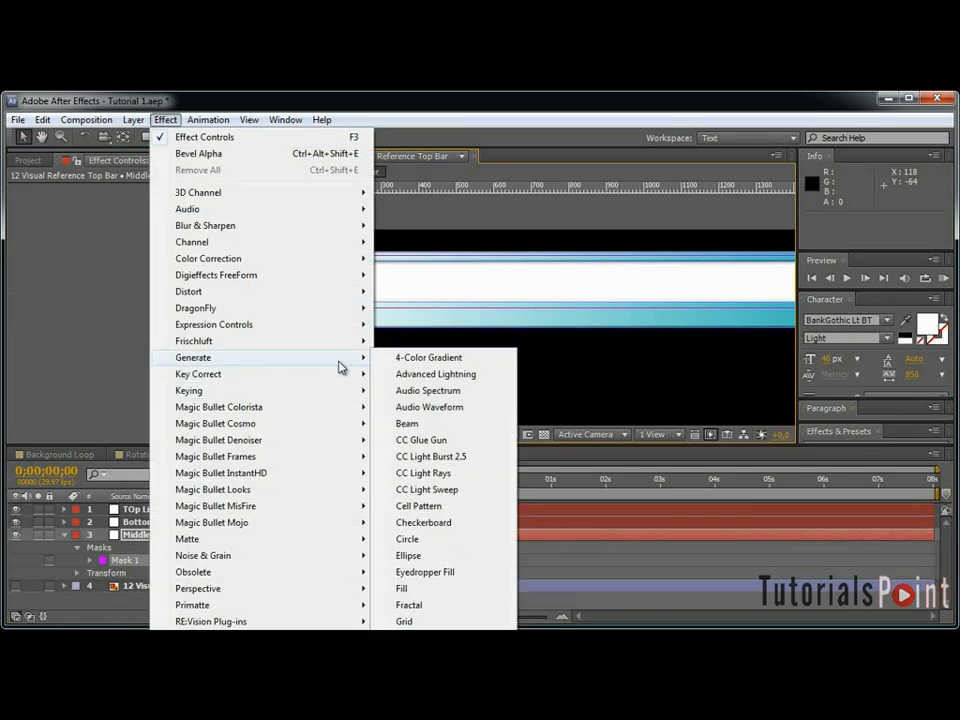
click(430, 687)
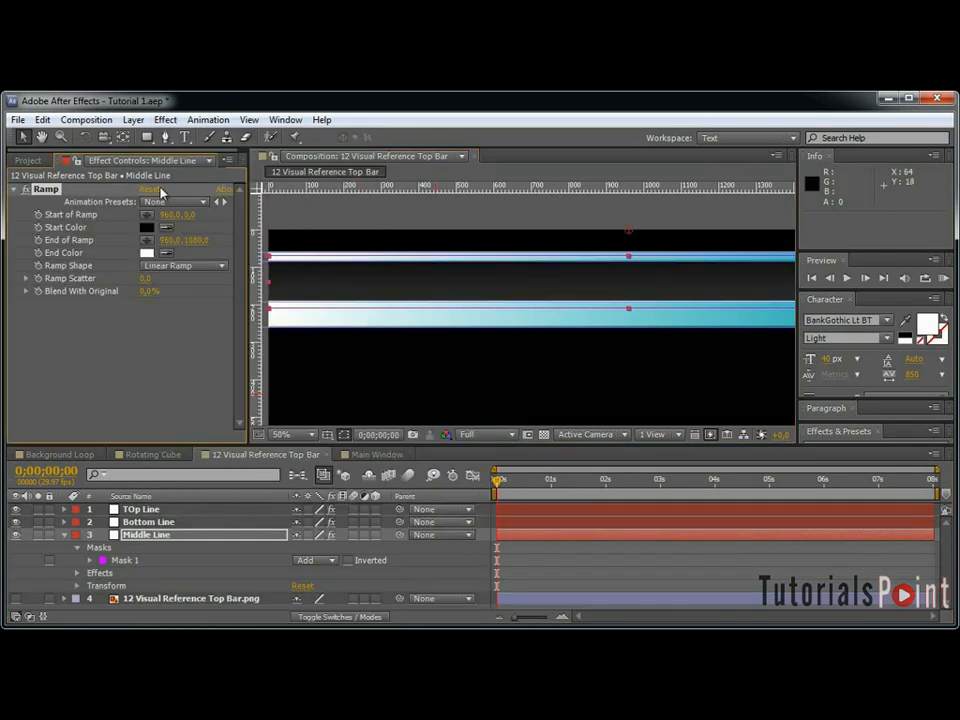
click(147, 215)
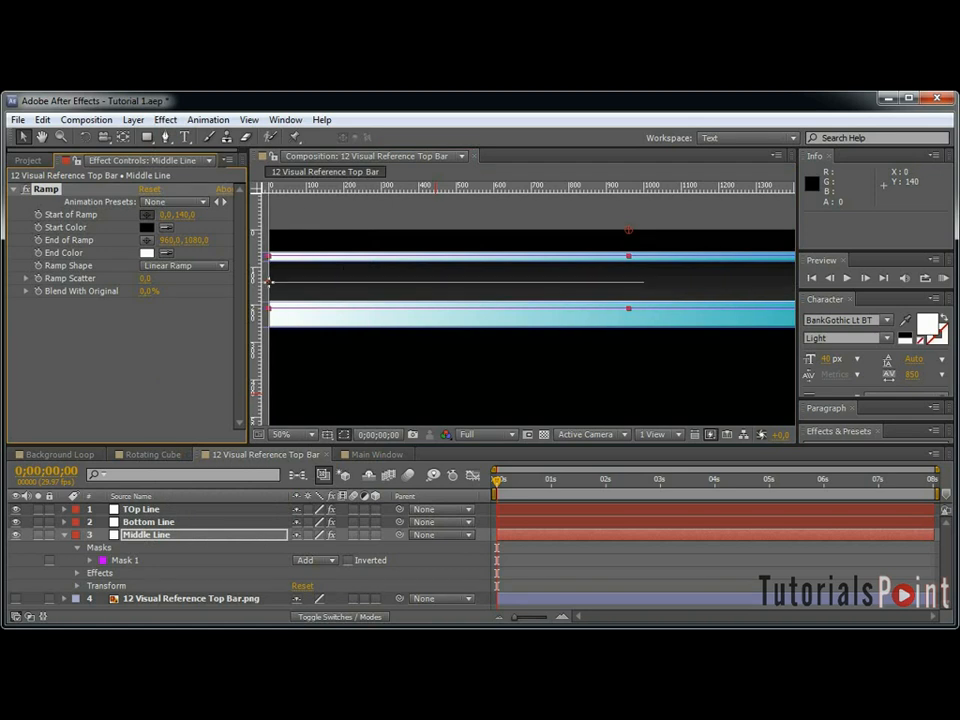
click(268, 282)
scroll(570, 299, down, 1)
click(147, 240)
click(759, 297)
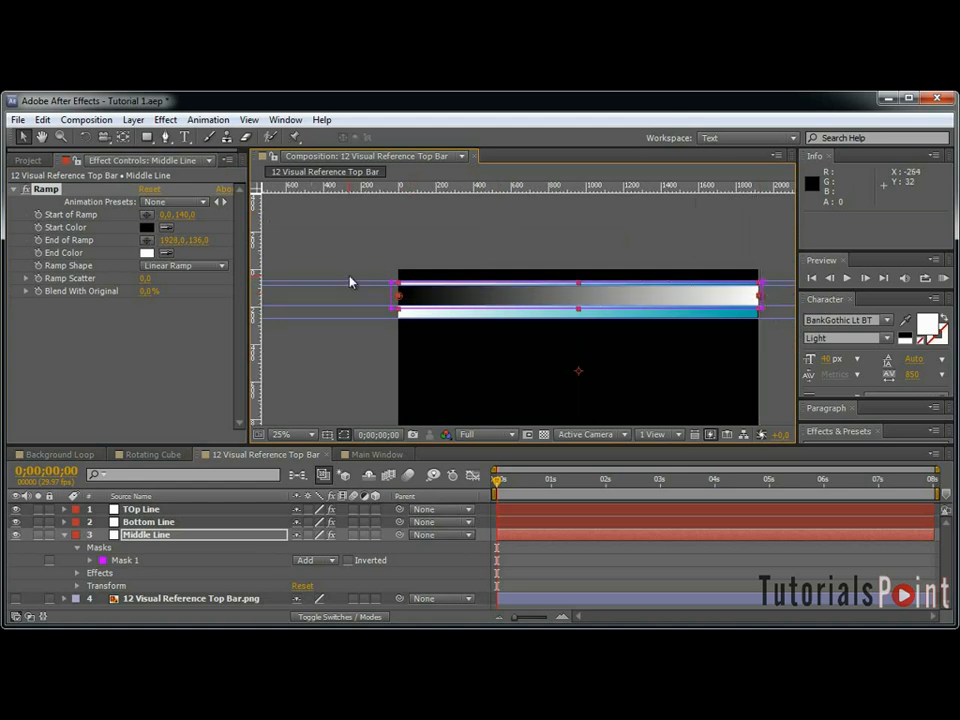
Set Middle Line's Ramp start color to 891401 and its end color to 200300.
click(147, 227)
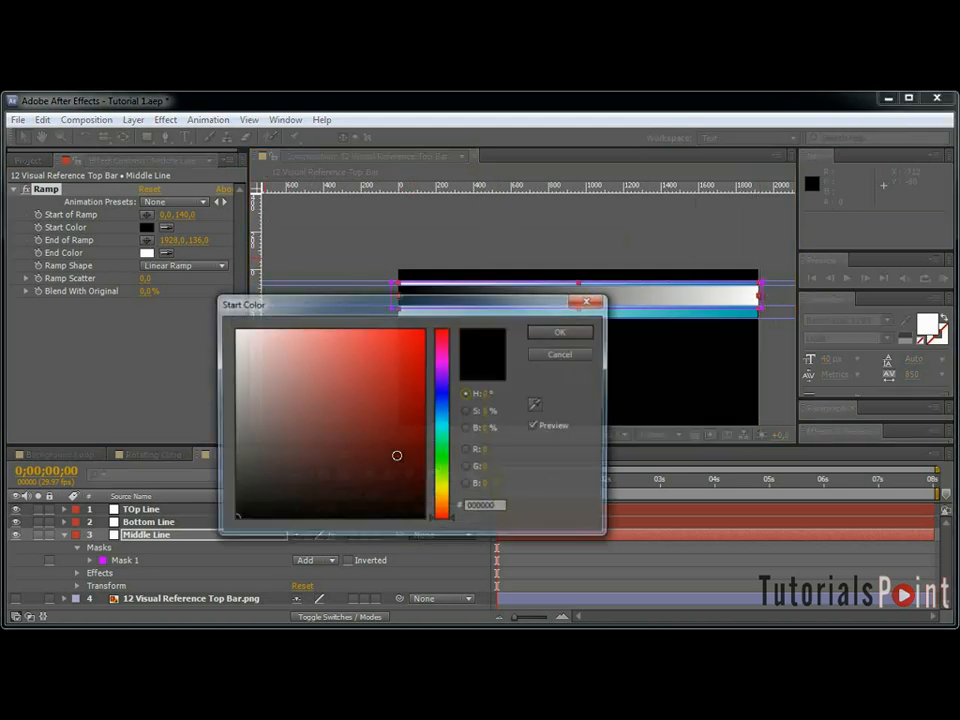
click(503, 503)
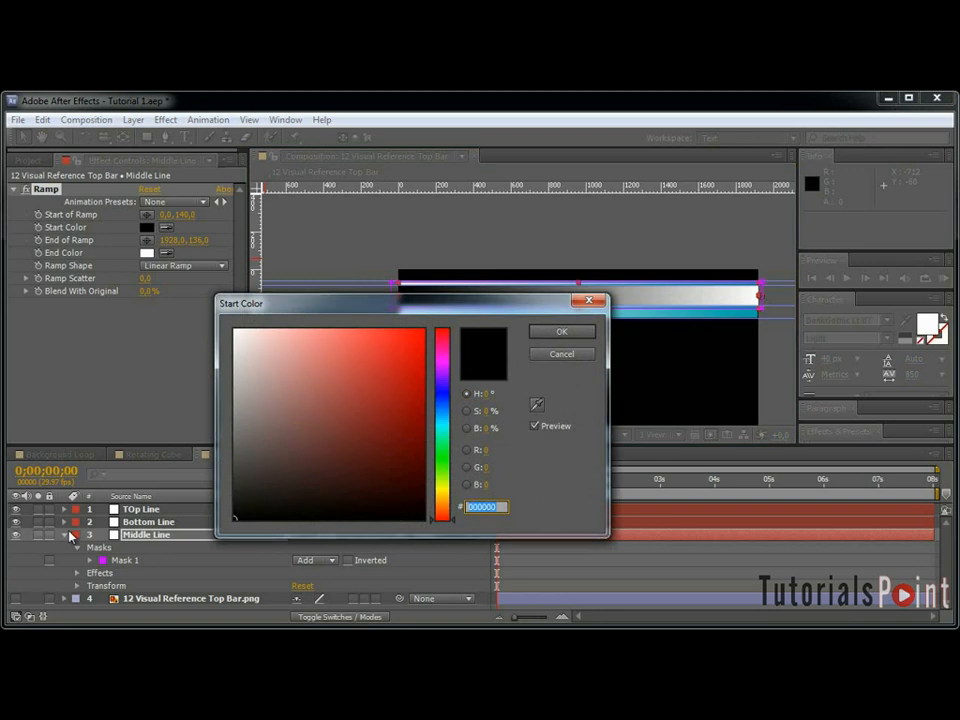
text(000891)
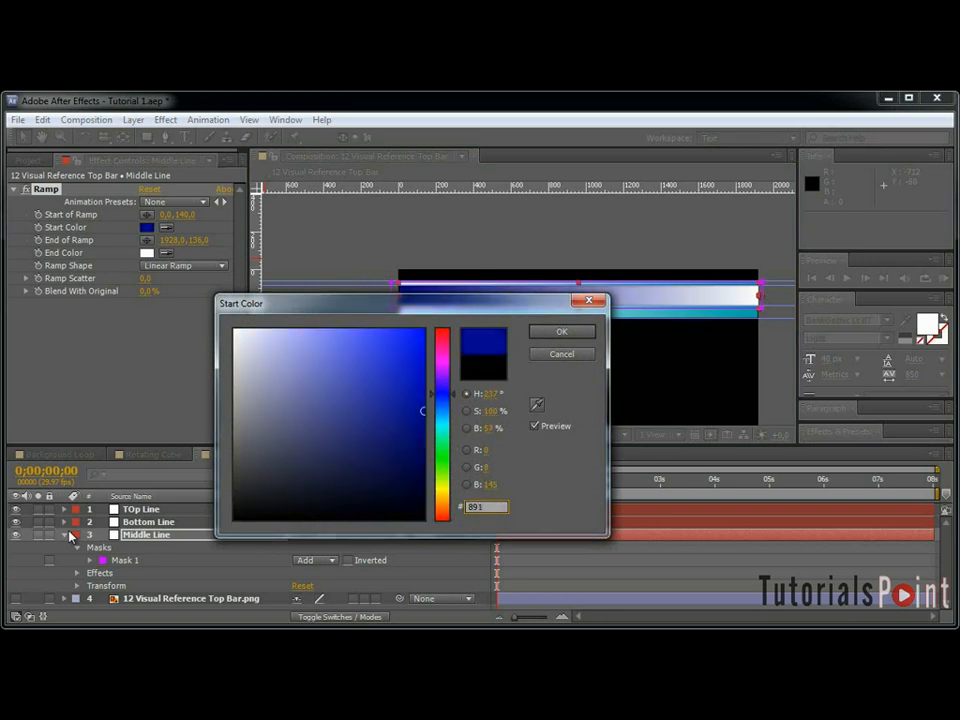
text(401)
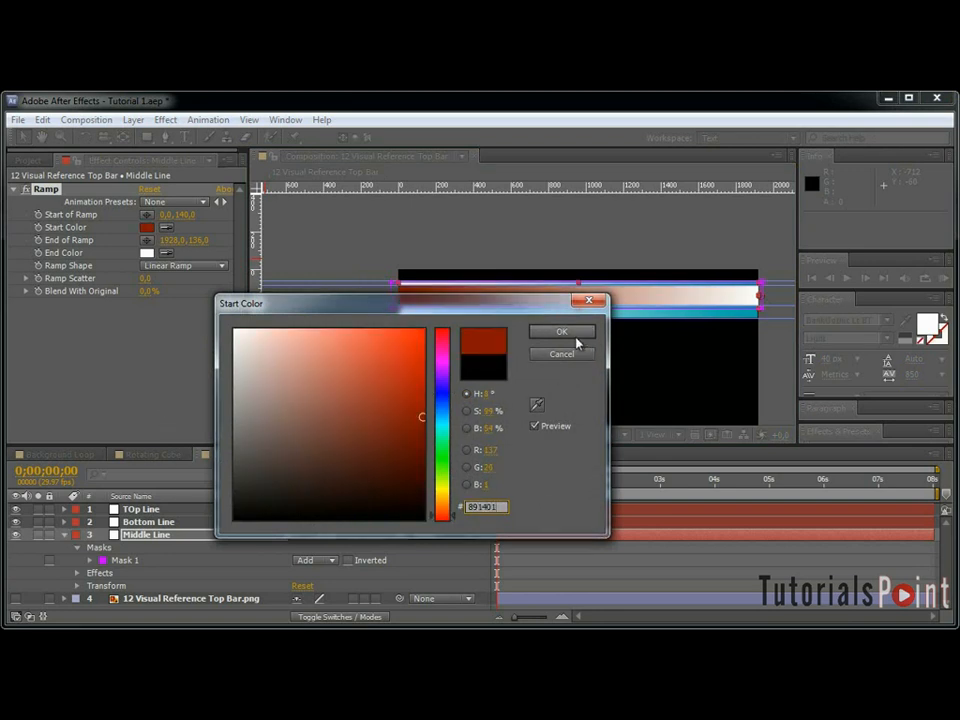
click(561, 332)
click(147, 252)
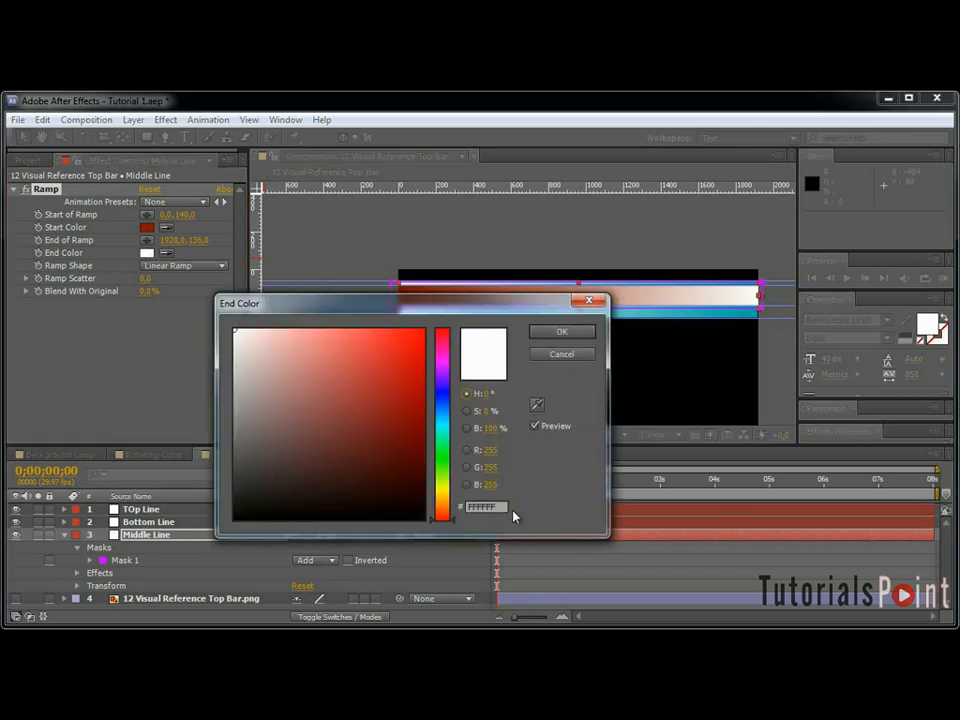
text(200300)
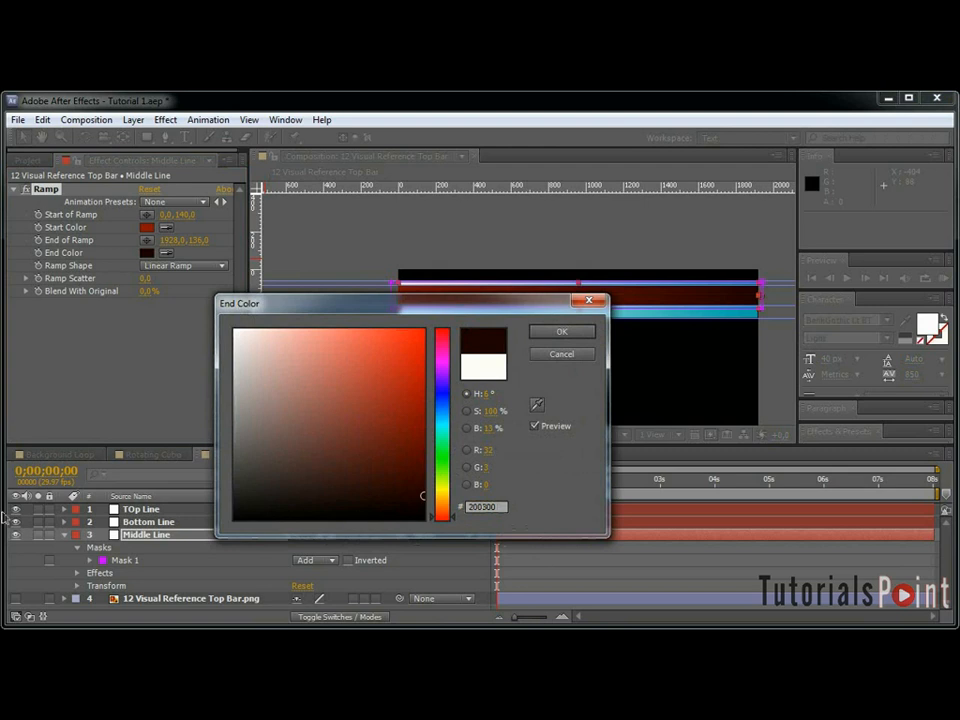
click(561, 332)
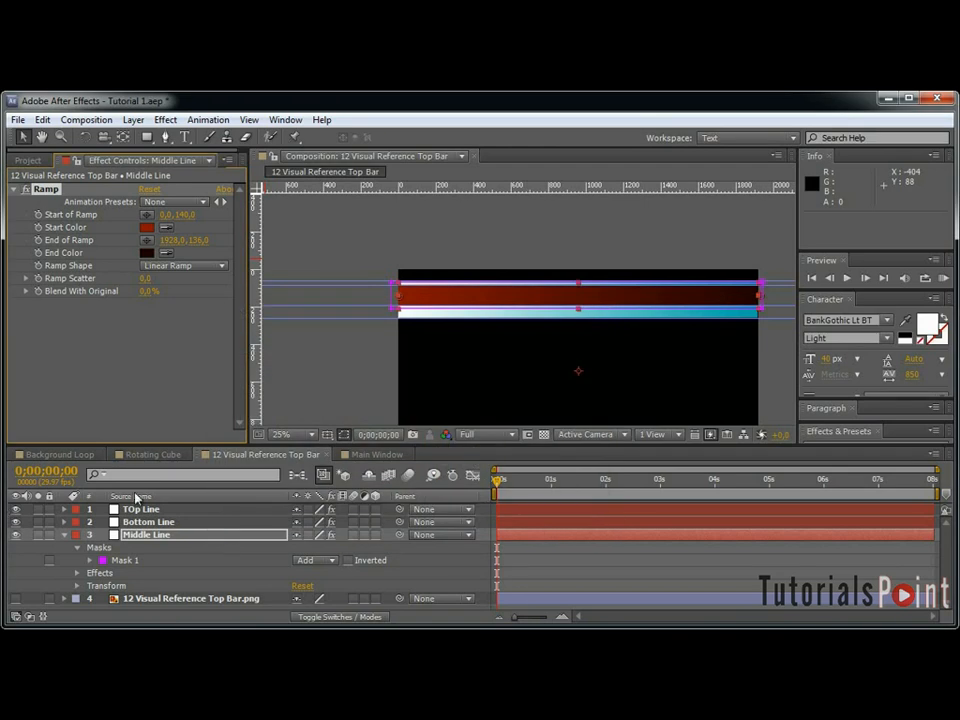
Hide the guides and examine the three lines up close along their length, especially at the frame's right edge.
key(grave)
scroll(658, 371, up, 3)
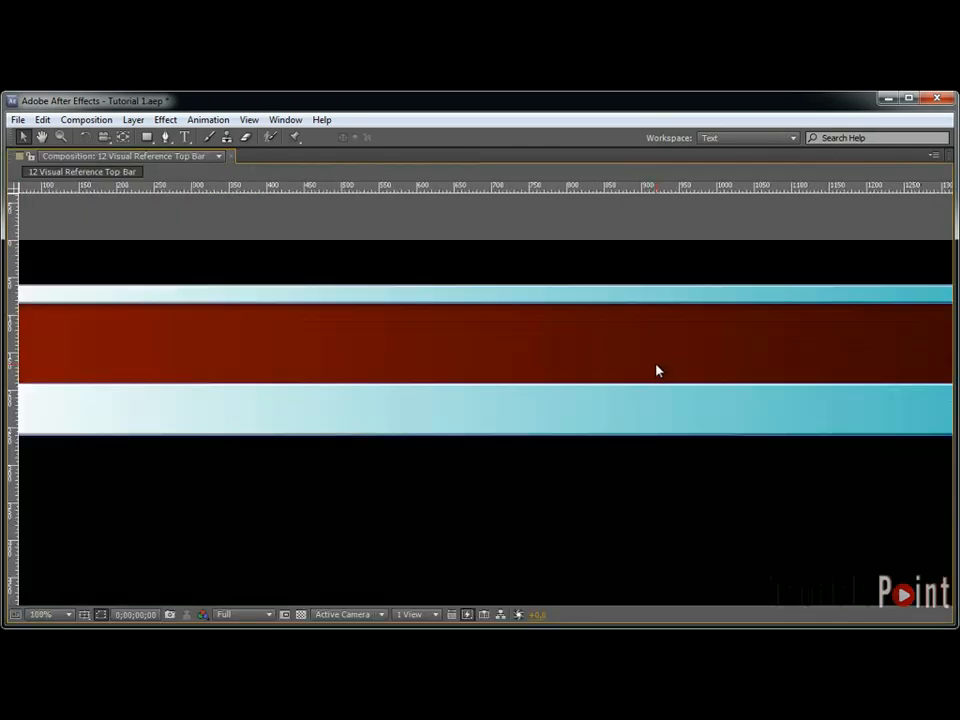
scroll(657, 370, down, 3)
key(ctrl+semicolon)
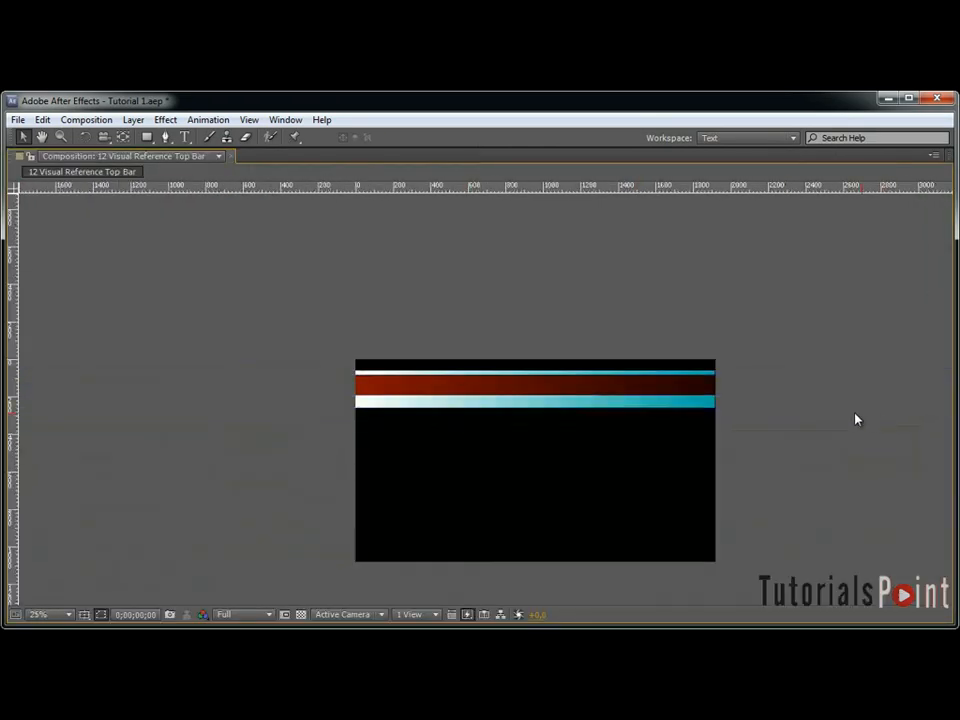
scroll(872, 418, up, 2)
drag(859, 401, 626, 400)
scroll(741, 410, up, 1)
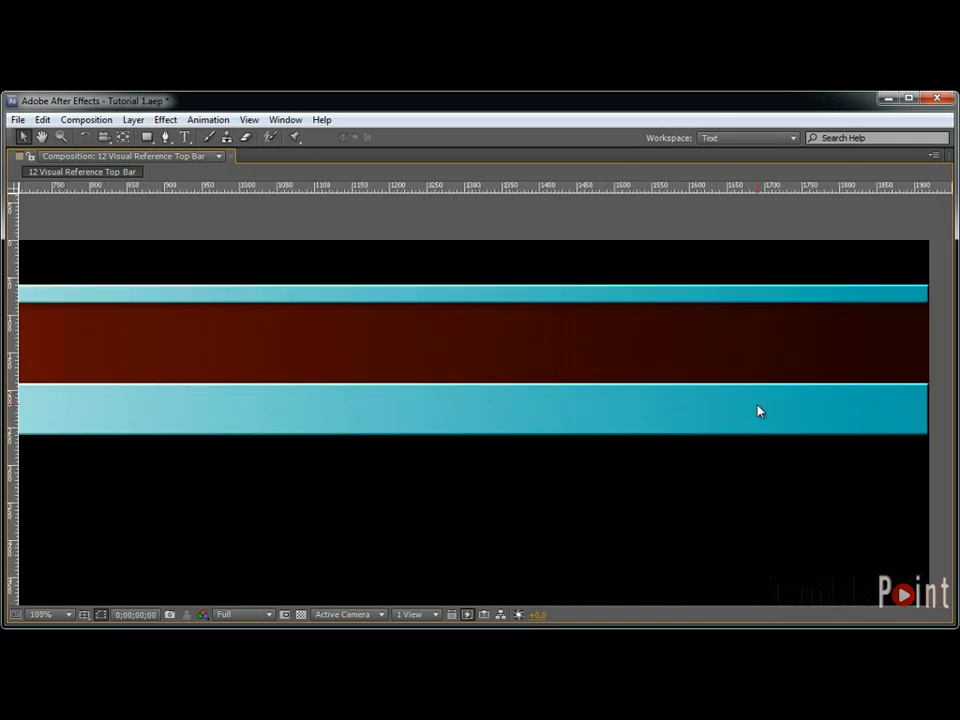
scroll(729, 394, down, 2)
scroll(729, 394, up, 2)
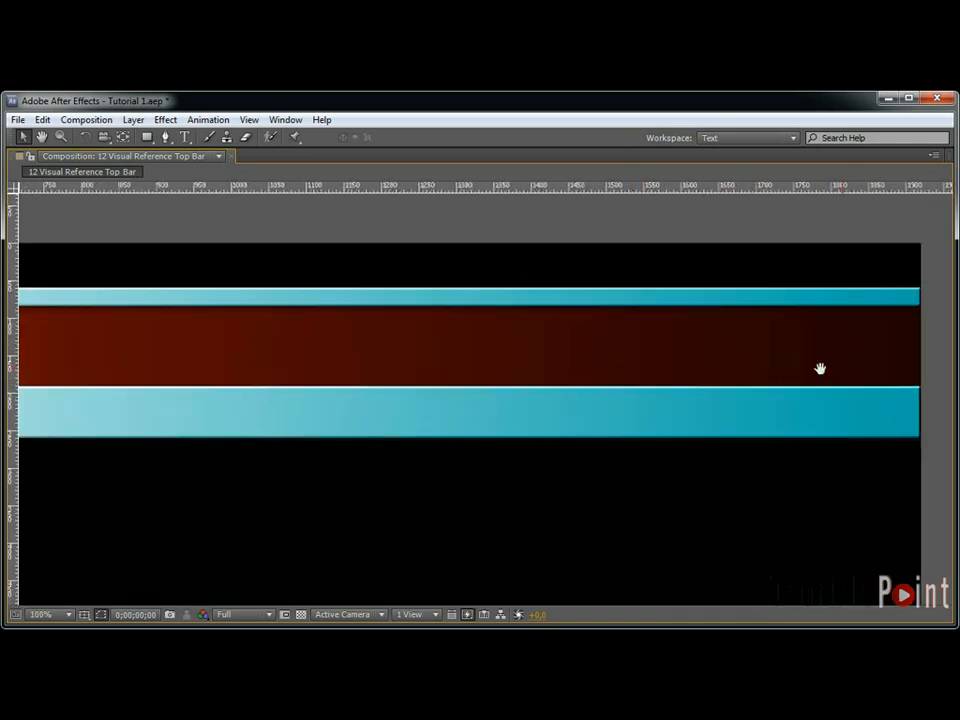
drag(842, 364, 425, 372)
scroll(465, 326, up, 1)
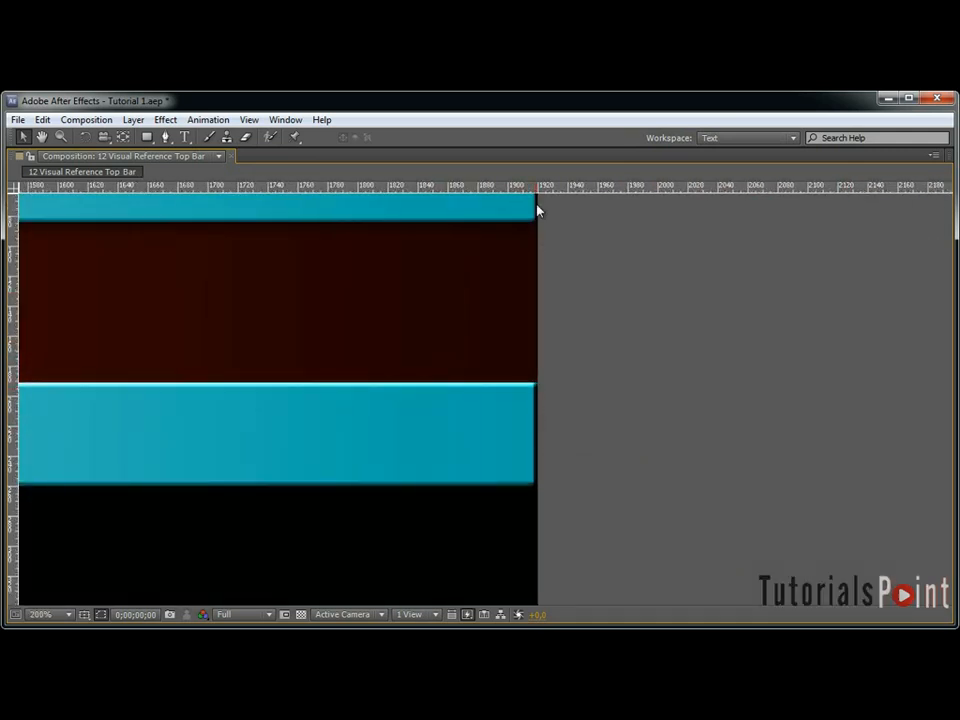
scroll(546, 339, down, 6)
key(grave)
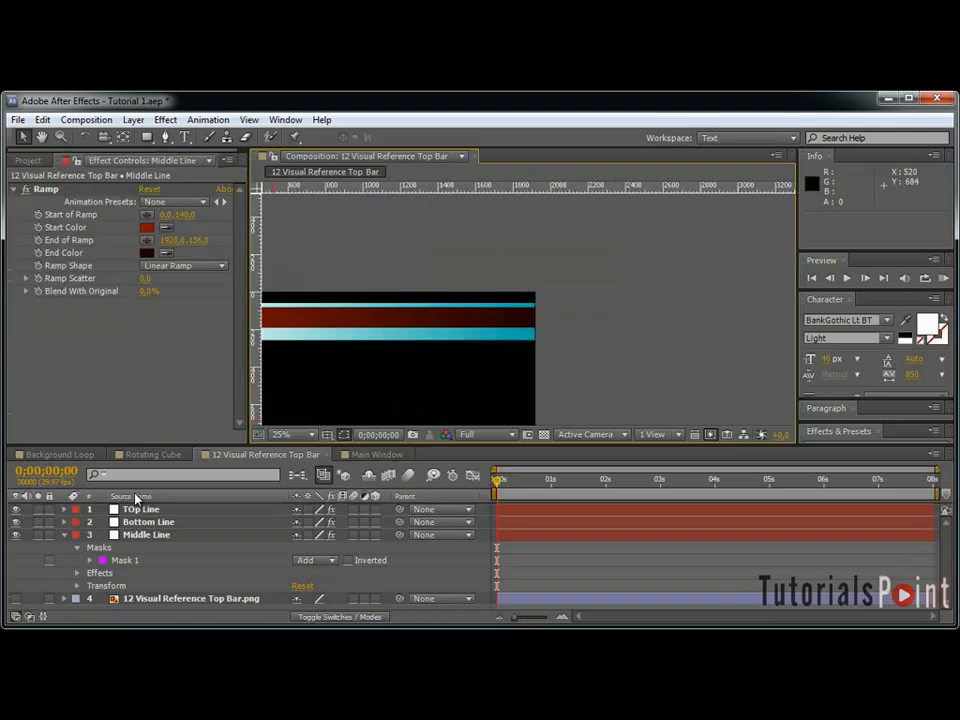
click(64, 535)
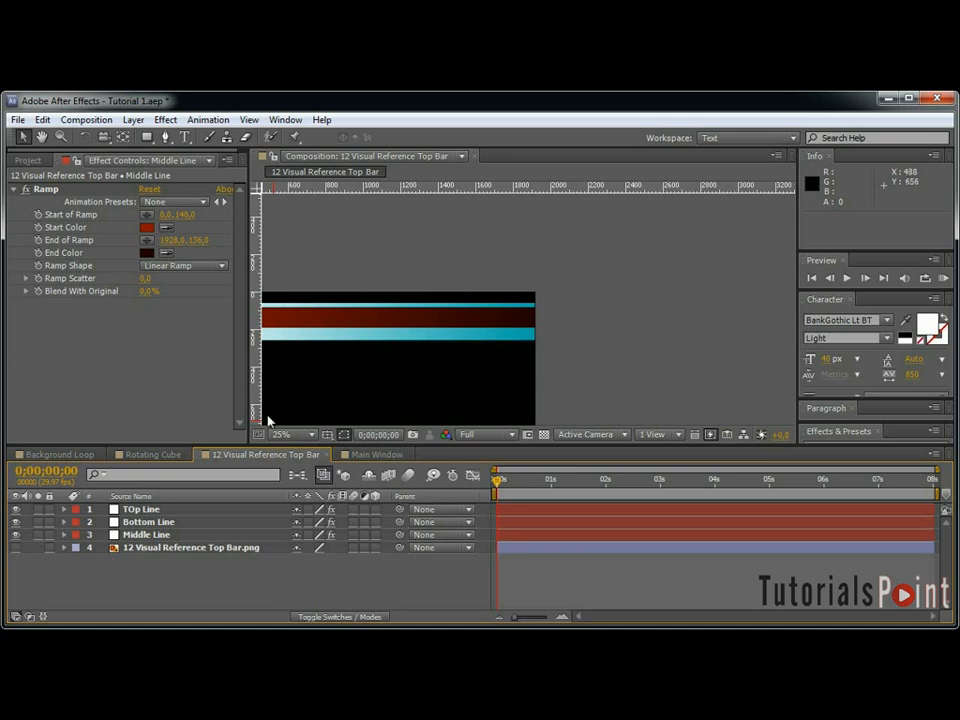
Create a 1920 × 1080 composition named Coming Up Next with a duration of 0;00;30;00.
click(28, 160)
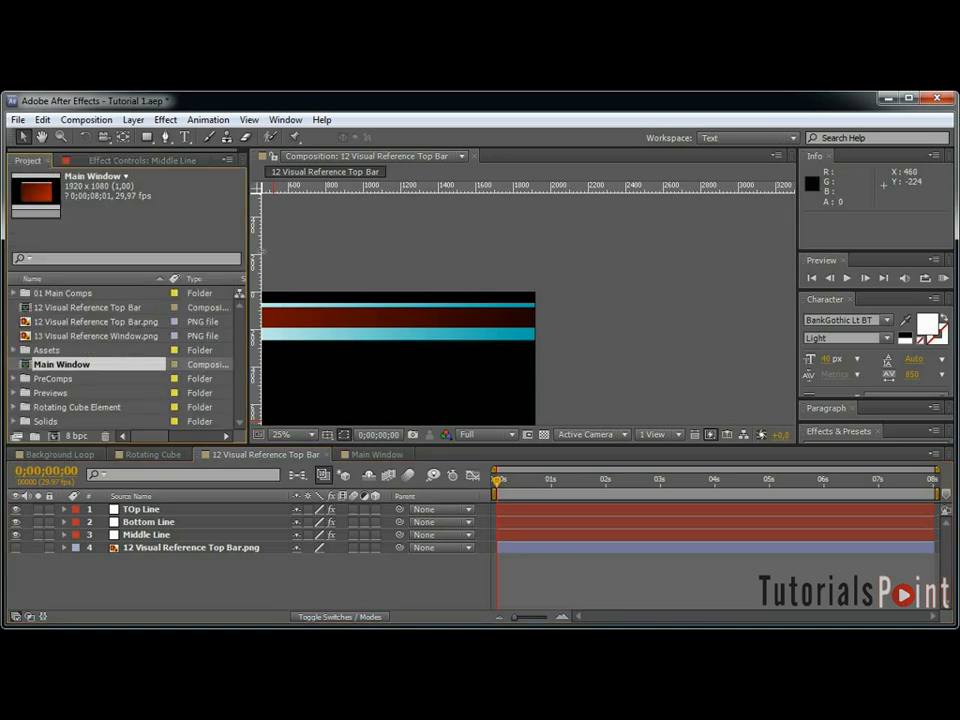
drag(246, 300, 352, 305)
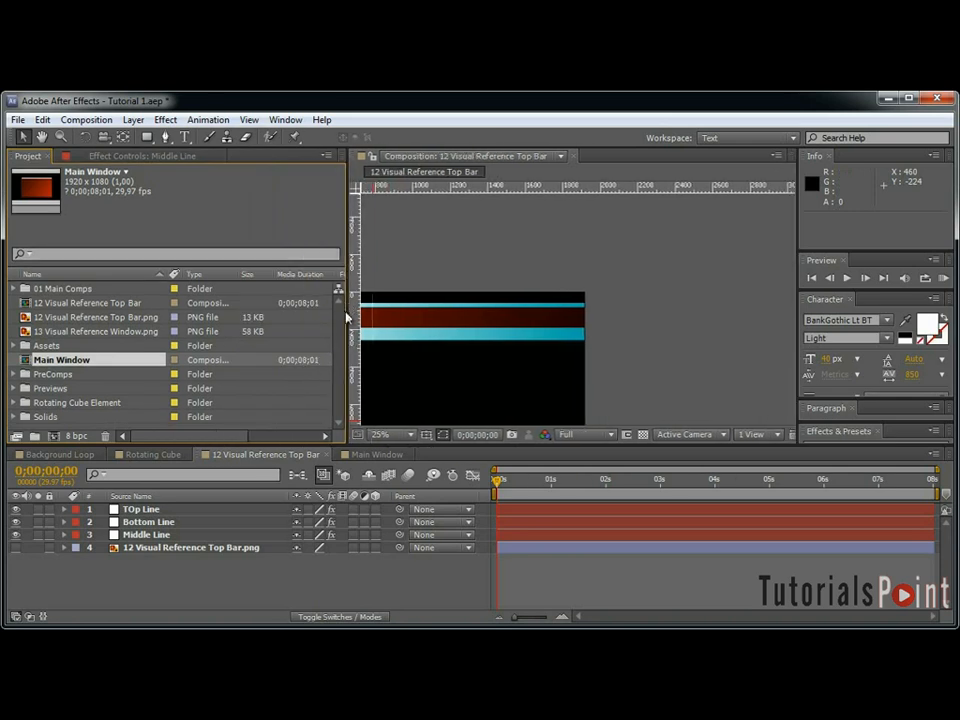
key(ctrl+n)
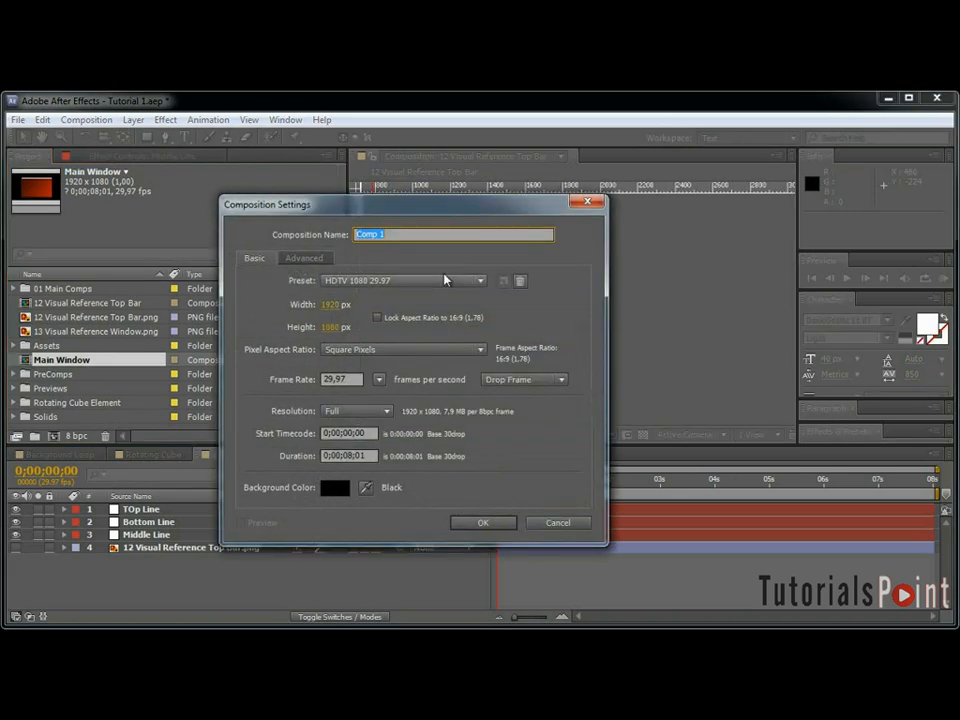
click(347, 456)
key(BackSpace)
click(438, 233)
text(C)
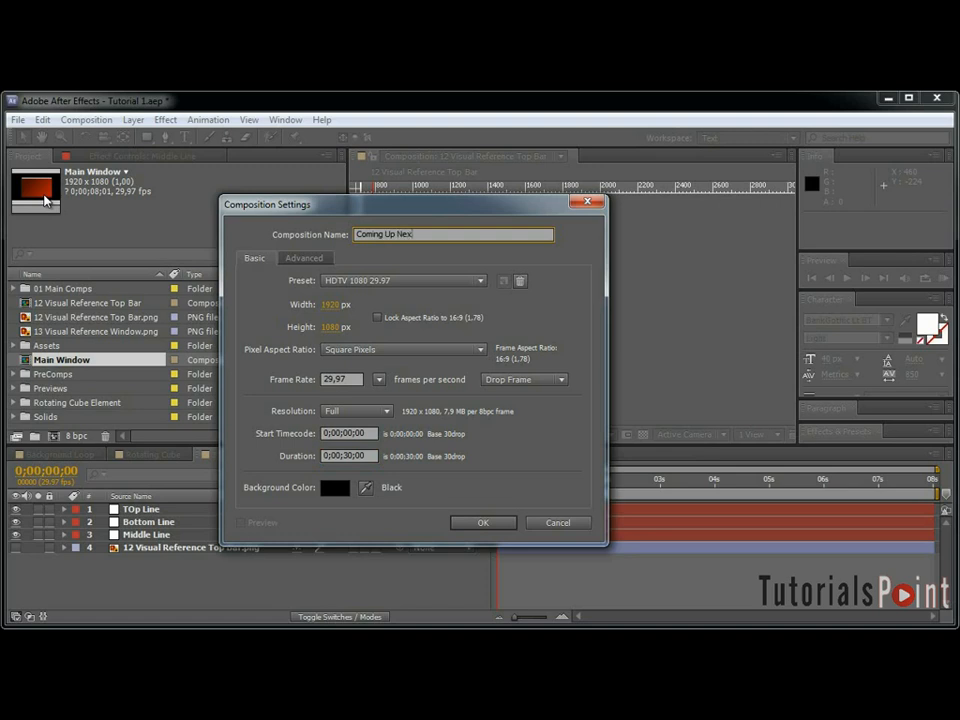
key(Return)
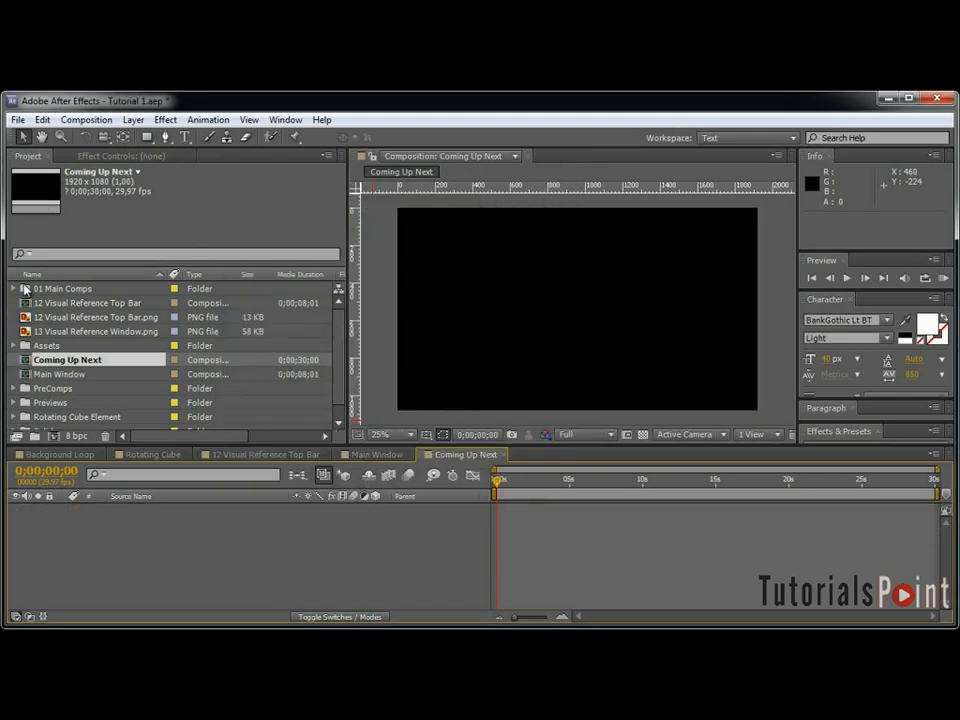
Add the 12 Visual Reference Top Bar composition to Coming Up Next and rename its layer Headline Bar.
click(74, 303)
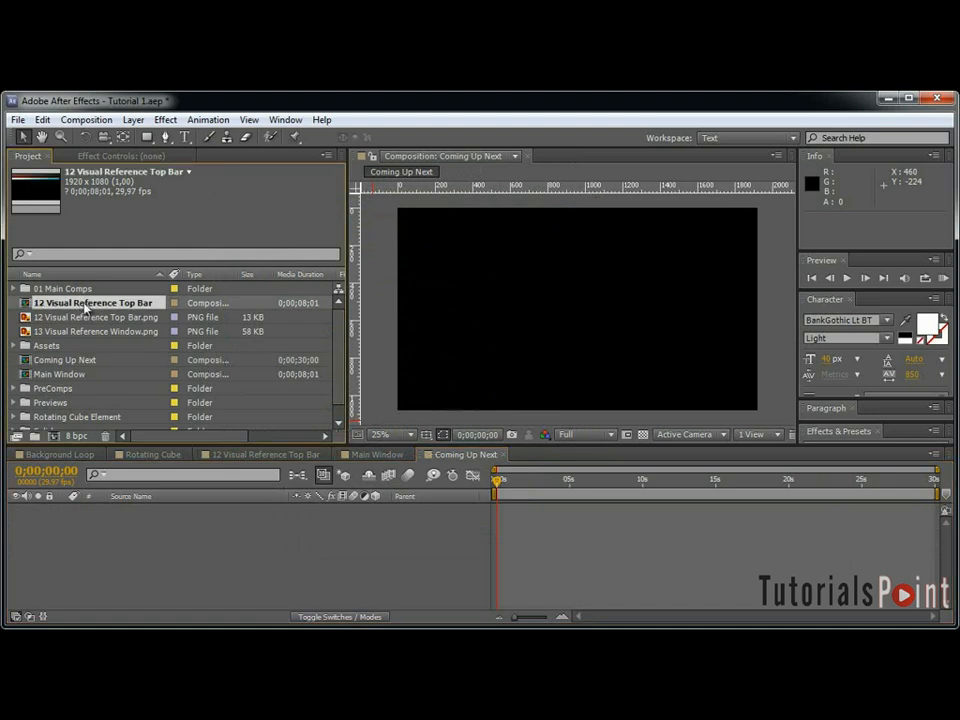
drag(75, 309, 222, 553)
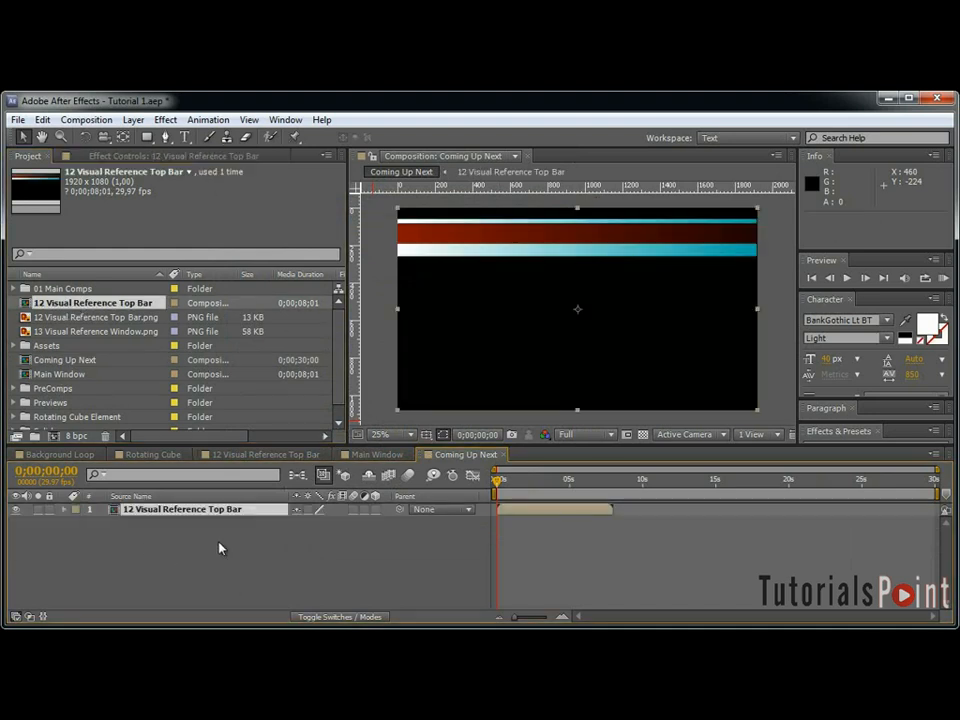
key(Return)
text(T)
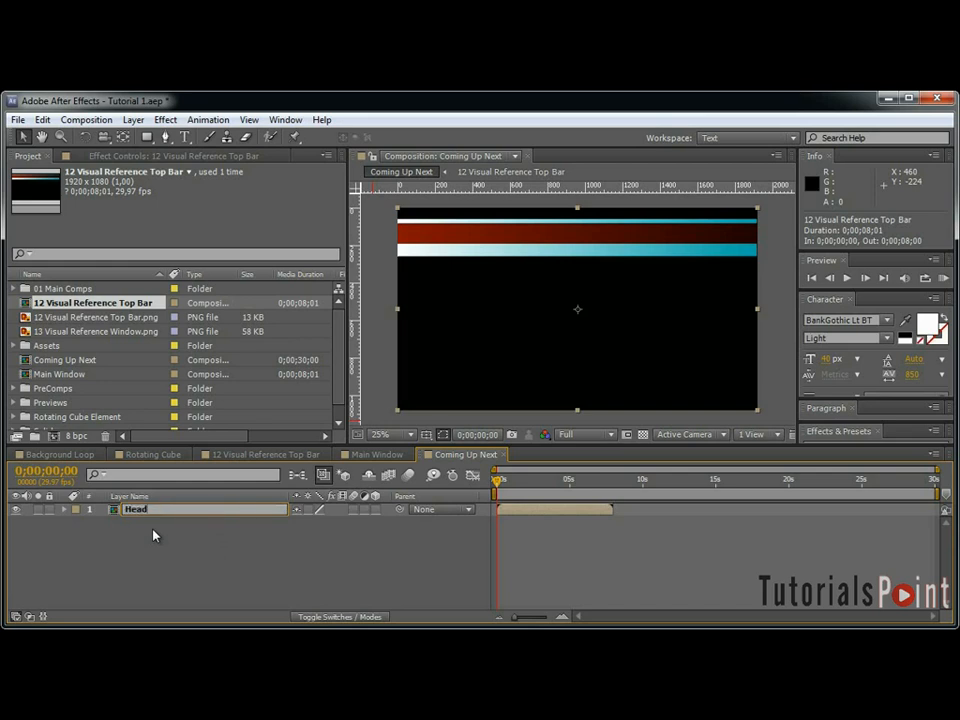
text(eadline Bar)
key(Return)
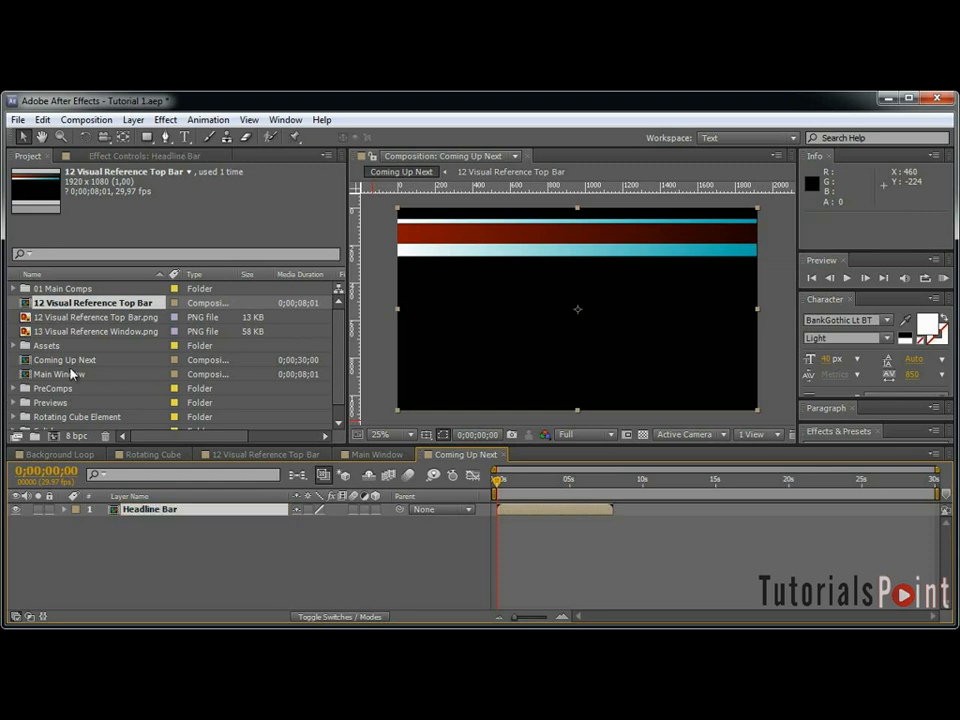
Add the Main Window composition to Coming Up Next beneath Headline Bar.
click(110, 360)
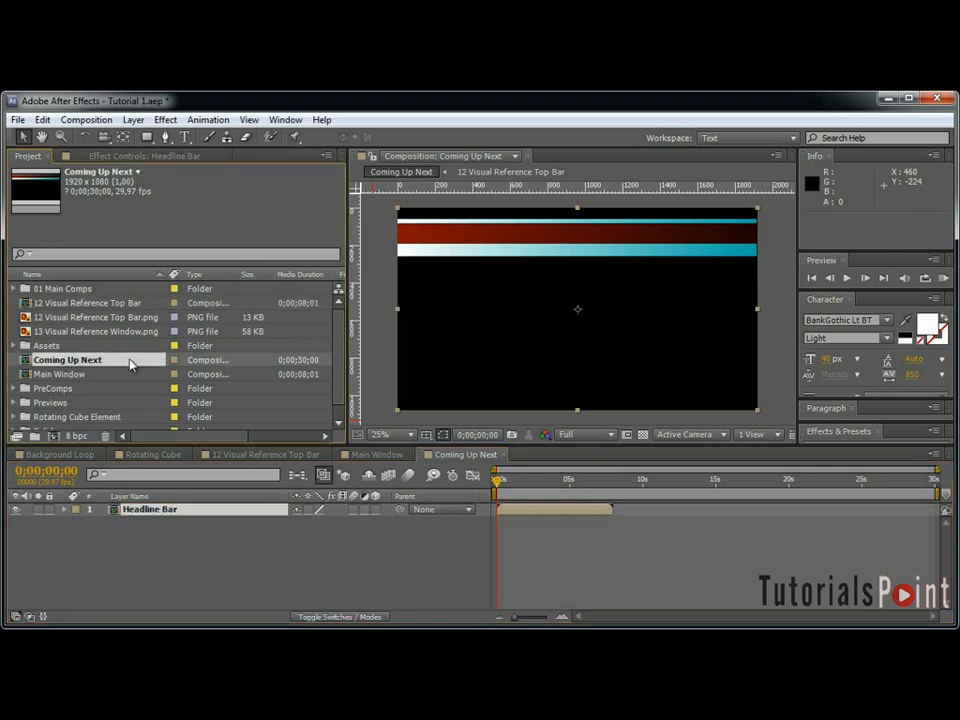
click(77, 377)
drag(73, 378, 266, 578)
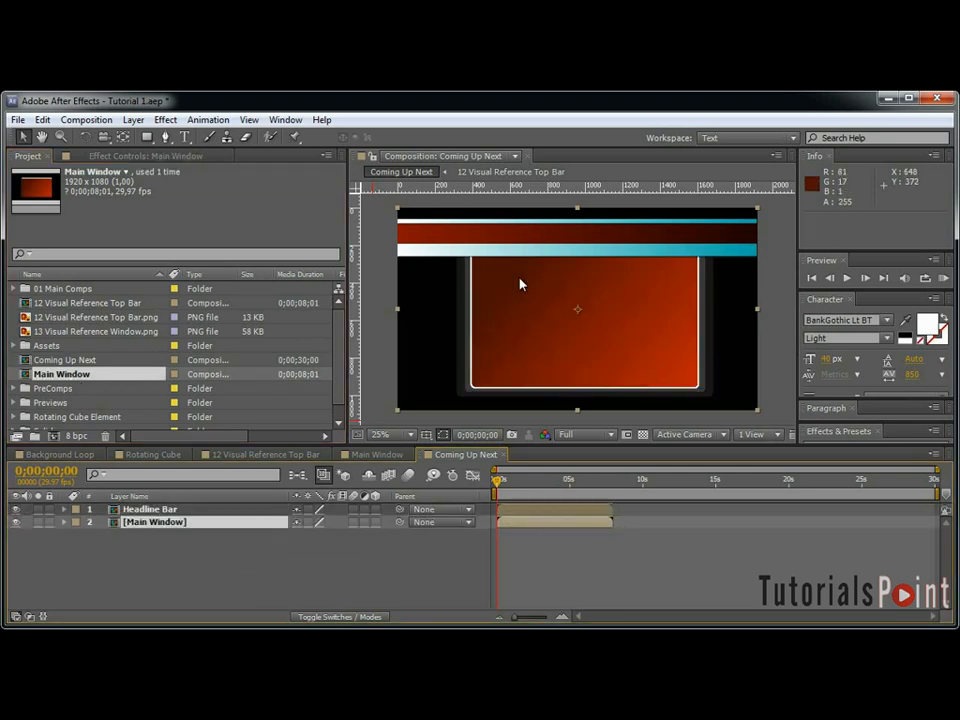
Add the Background Loop composition from the 01 Main Comps folder as the lowest layer of Coming Up Next.
scroll(12, 397, down, 1)
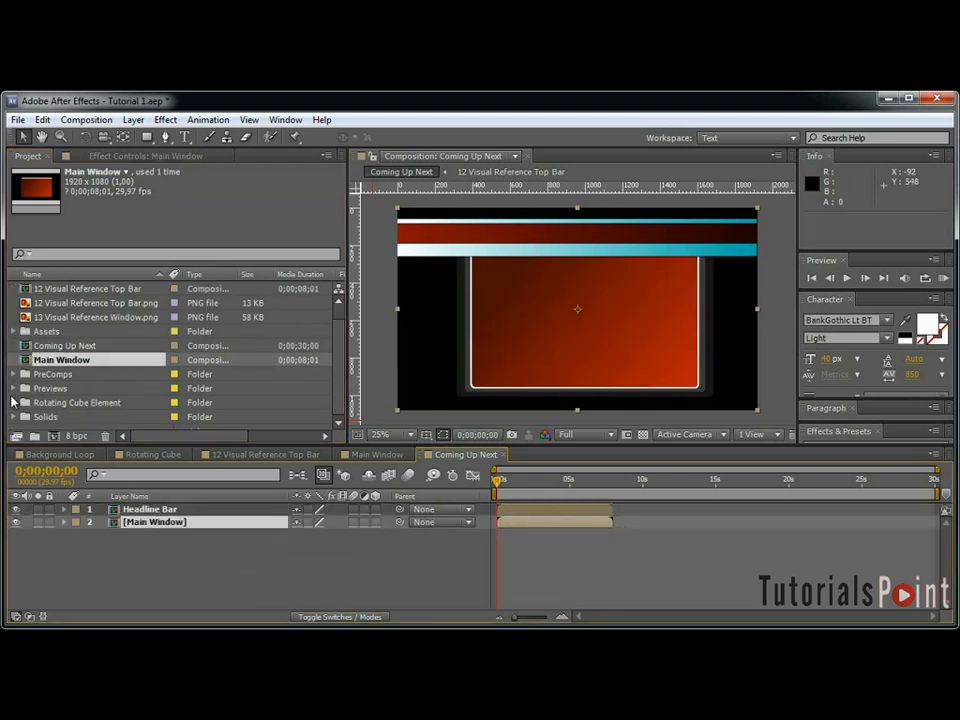
click(15, 403)
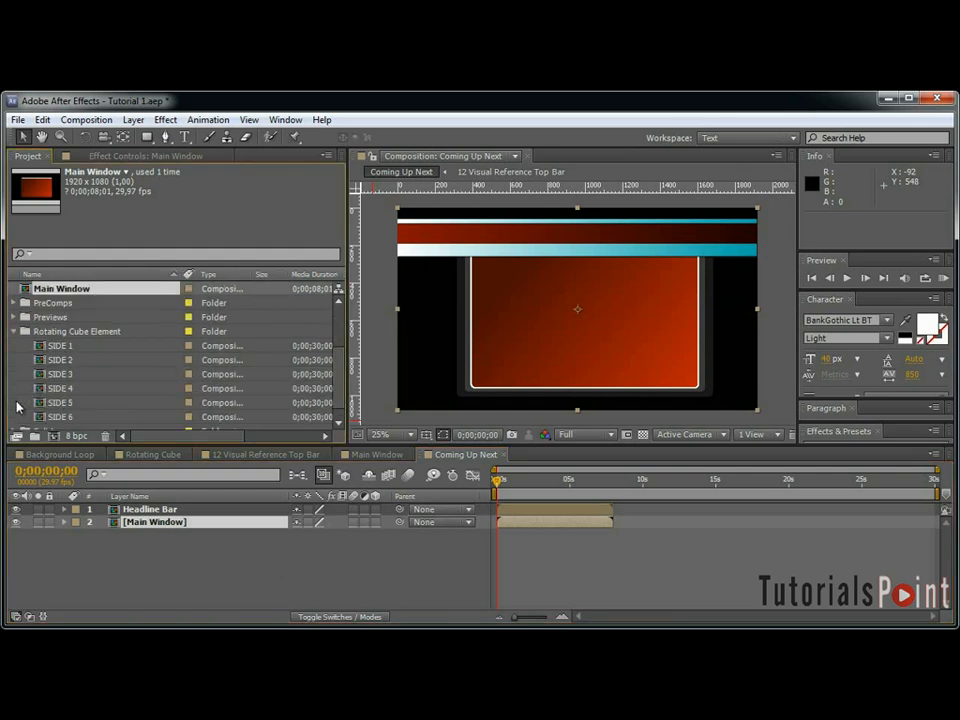
scroll(33, 363, up, 4)
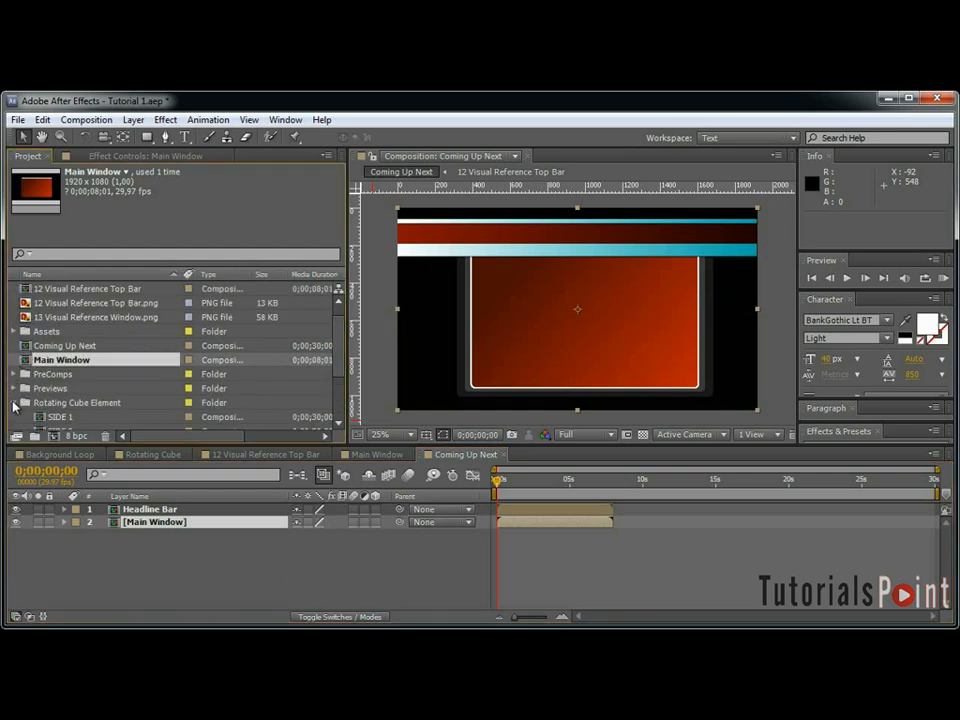
scroll(15, 404, down, 1)
scroll(14, 407, up, 1)
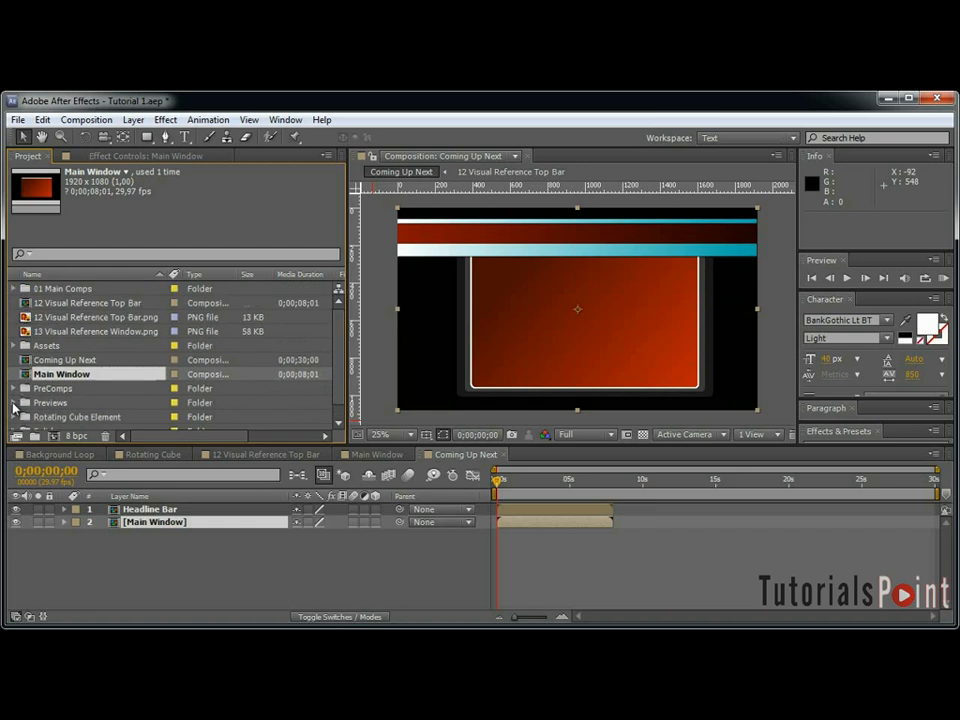
click(14, 288)
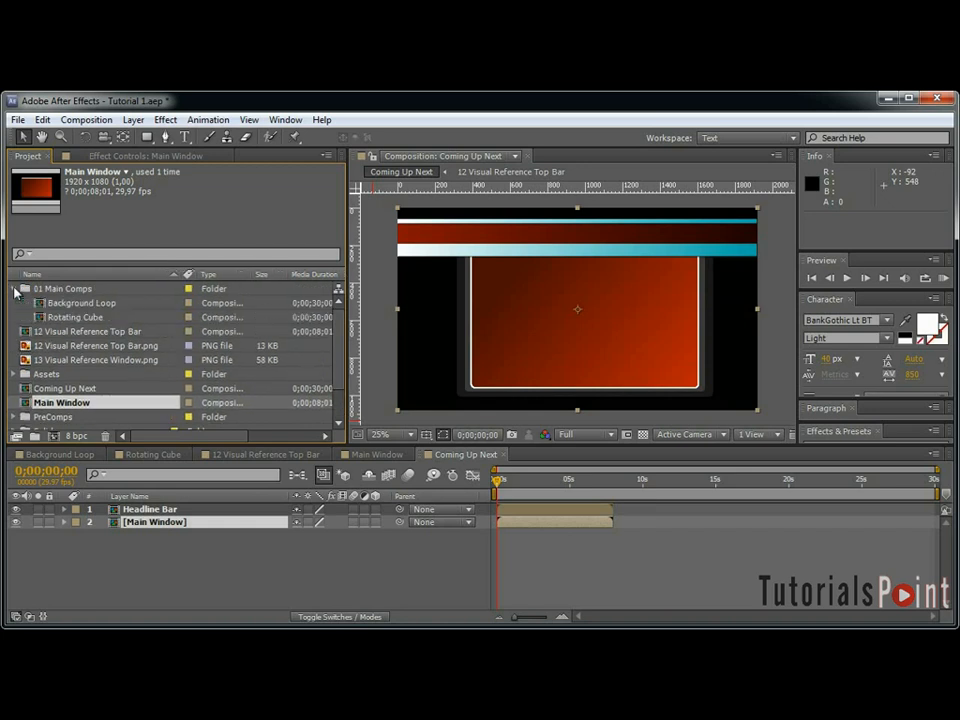
click(70, 303)
drag(70, 303, 226, 568)
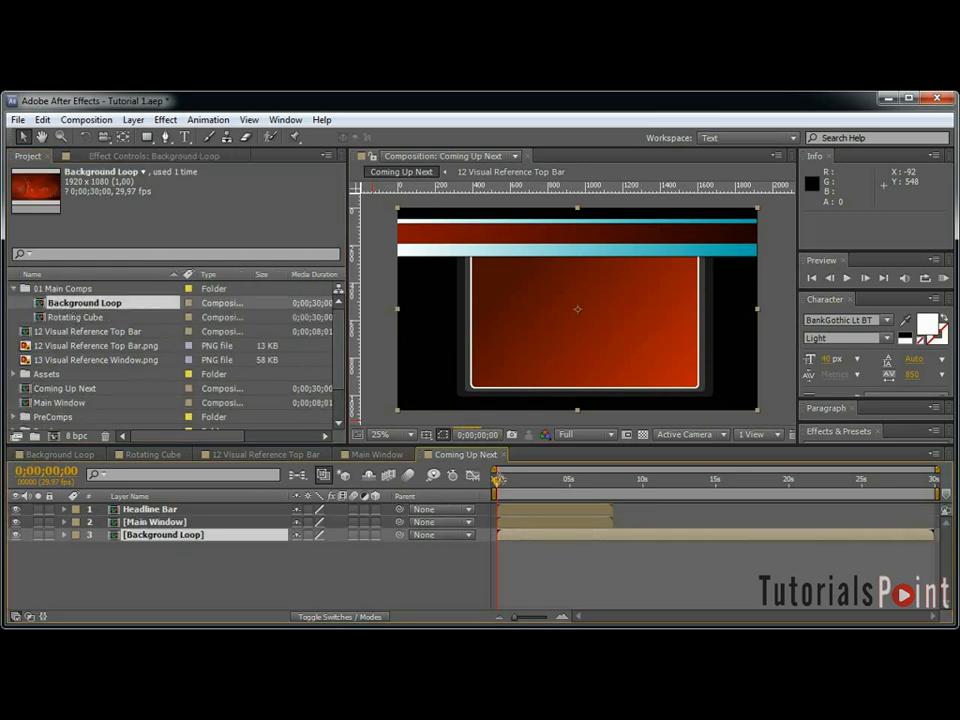
Add the Rotating Cube composition to Coming Up Next, go to 0;00;04;14, and place the cube layer above all others.
drag(75, 317, 204, 531)
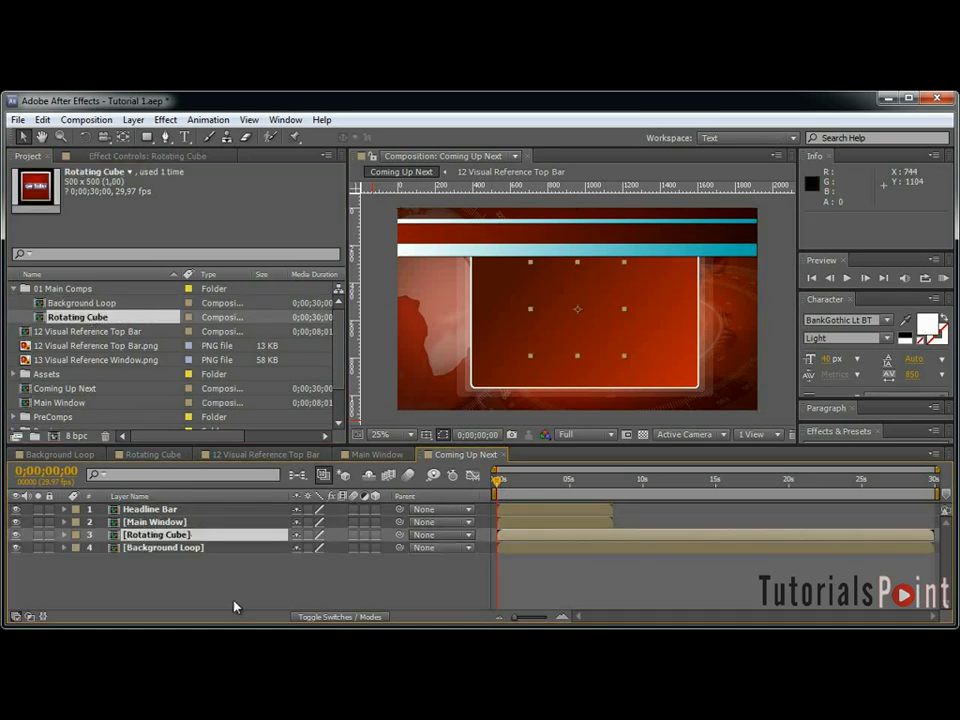
click(562, 481)
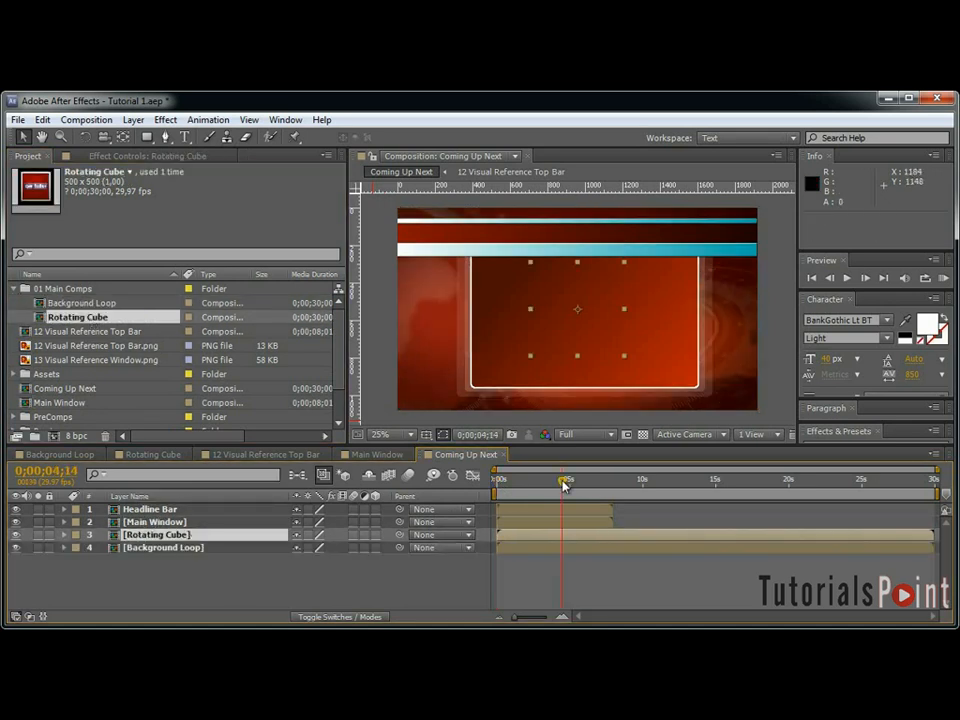
drag(160, 538, 223, 510)
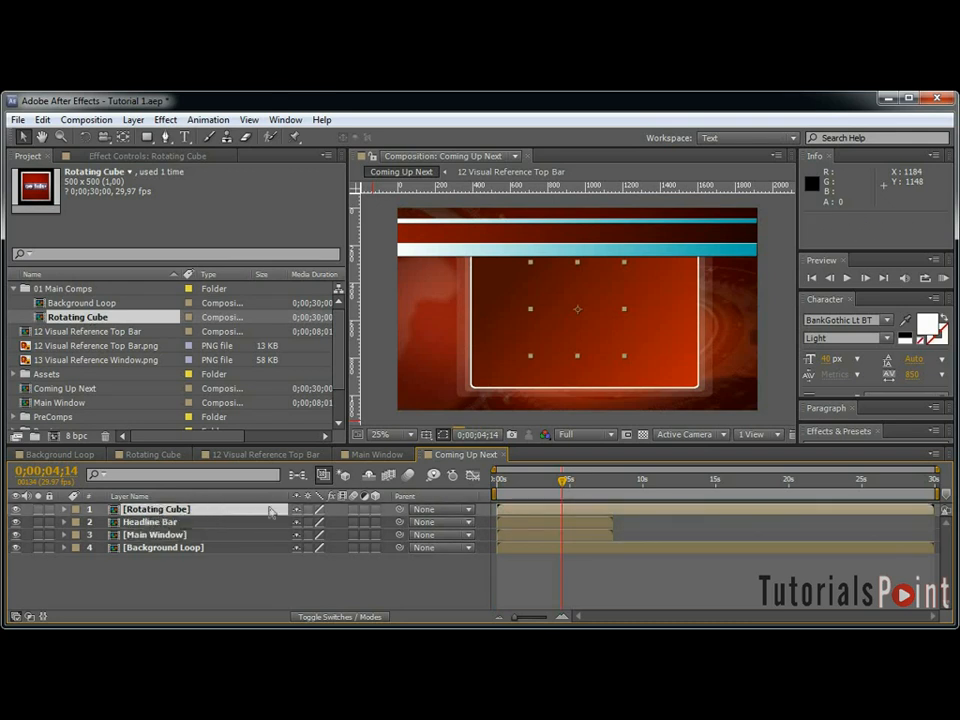
Scale Rotating Cube to 50% and position it at about 432, 868 over the window's lower-left corner, with the safe margins shown.
key(s)
click(338, 524)
text(50)
key(Return)
drag(586, 314, 488, 378)
key(apostrophe)
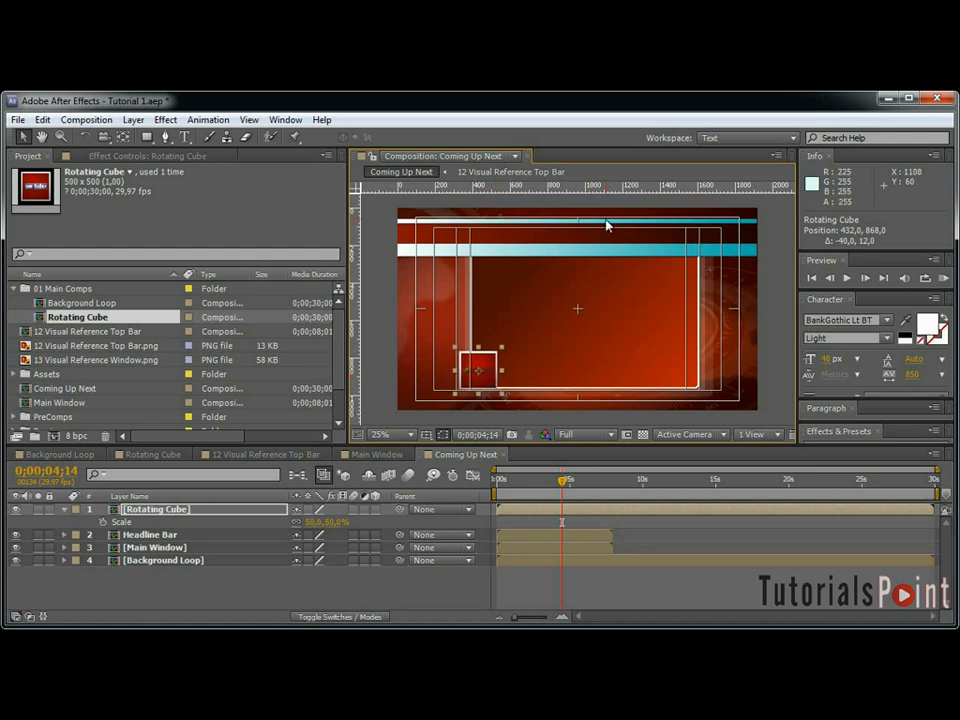
key(grave)
key(period)
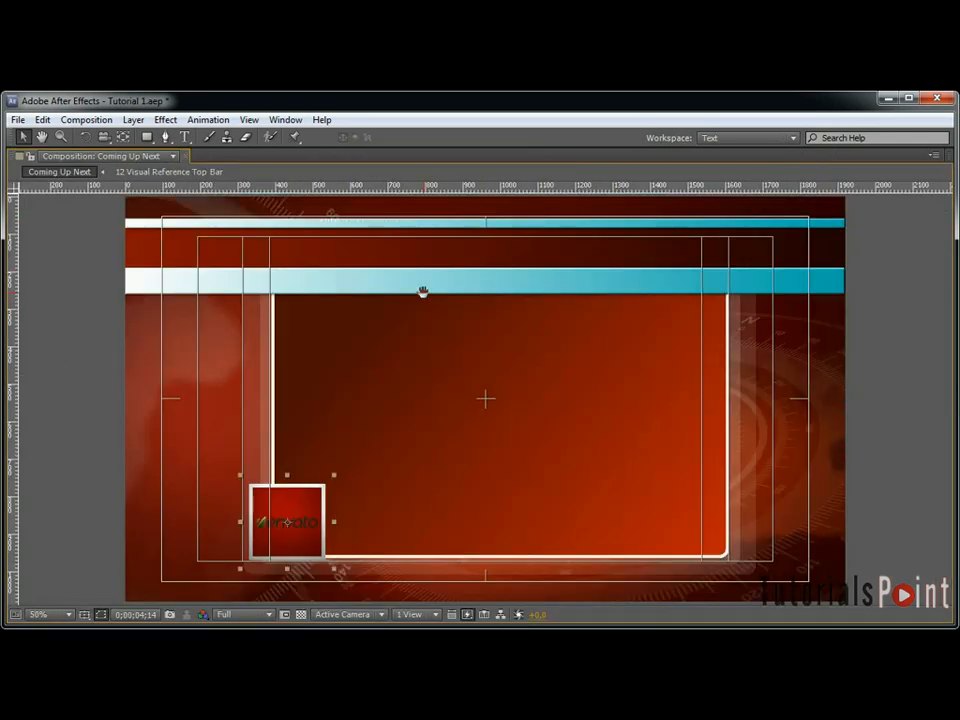
drag(424, 300, 502, 313)
key(grave)
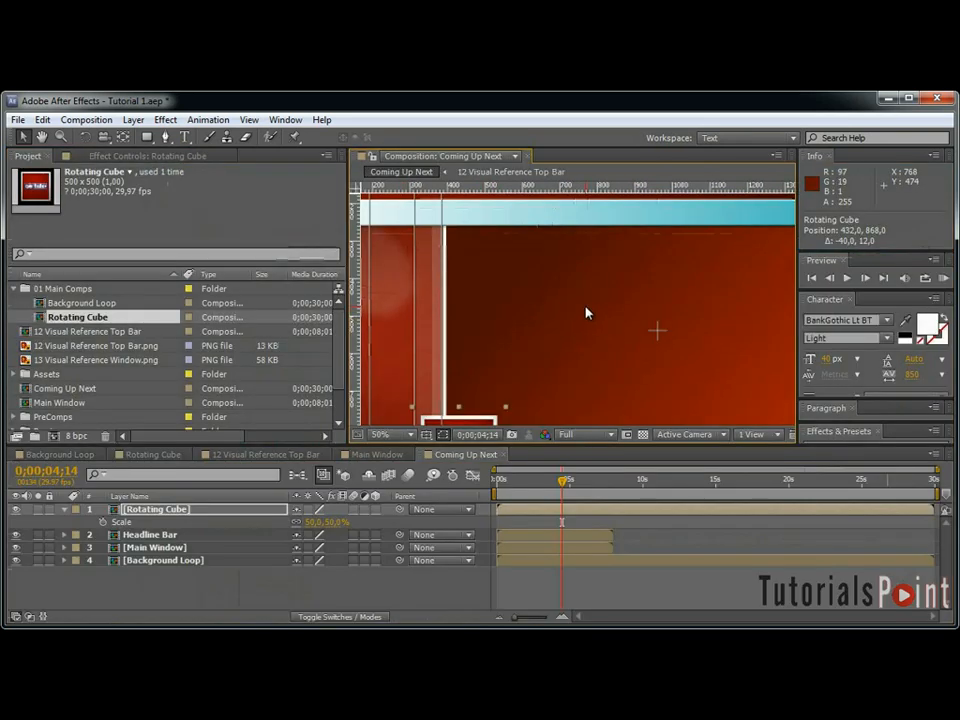
key(comma)
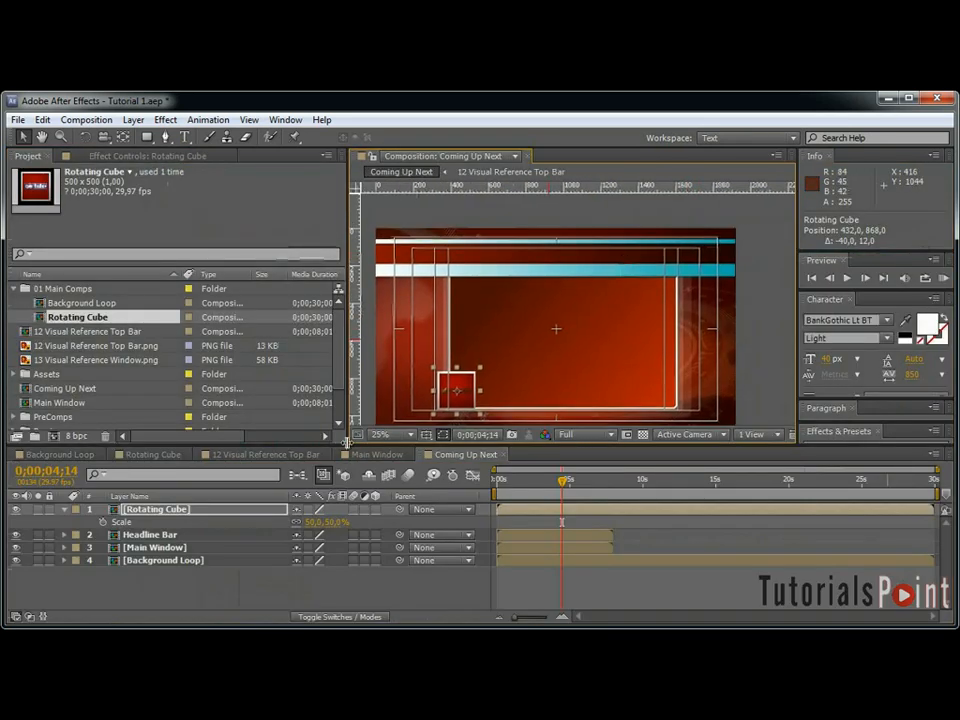
Enlarge the composition viewer and hide its safe margins, with the 01 Main Comps folder collapsed.
drag(348, 443, 280, 481)
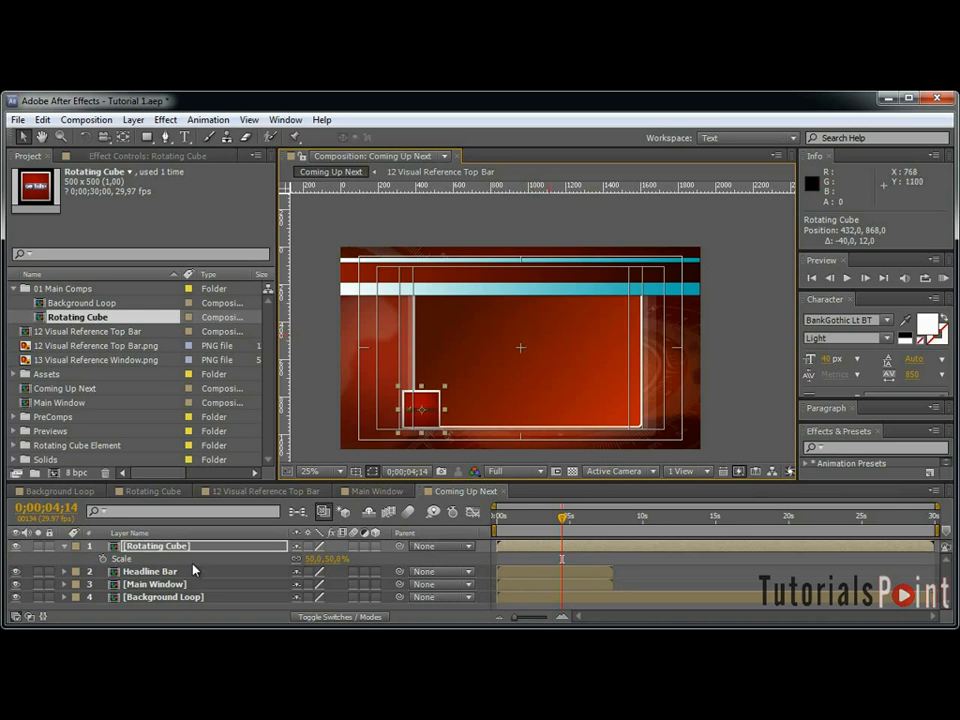
key(apostrophe)
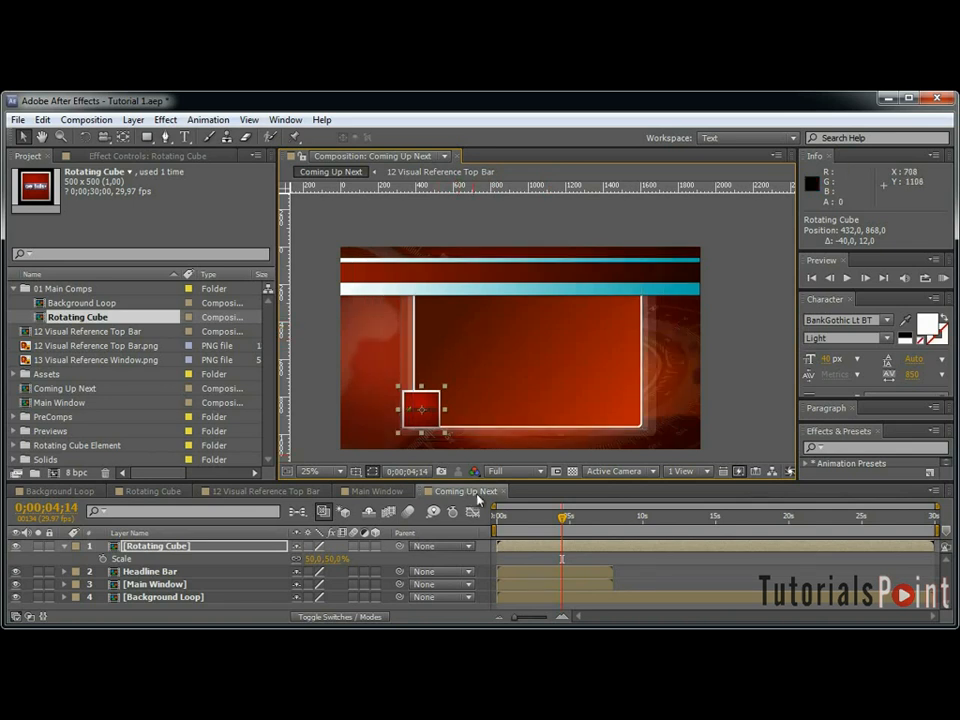
drag(480, 479, 480, 470)
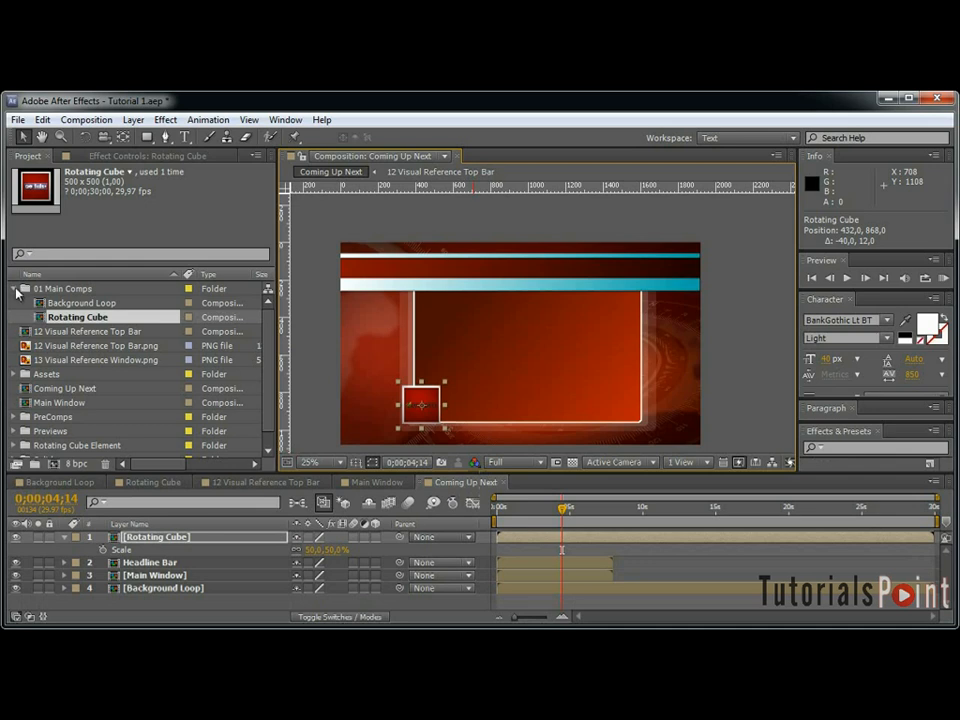
click(14, 289)
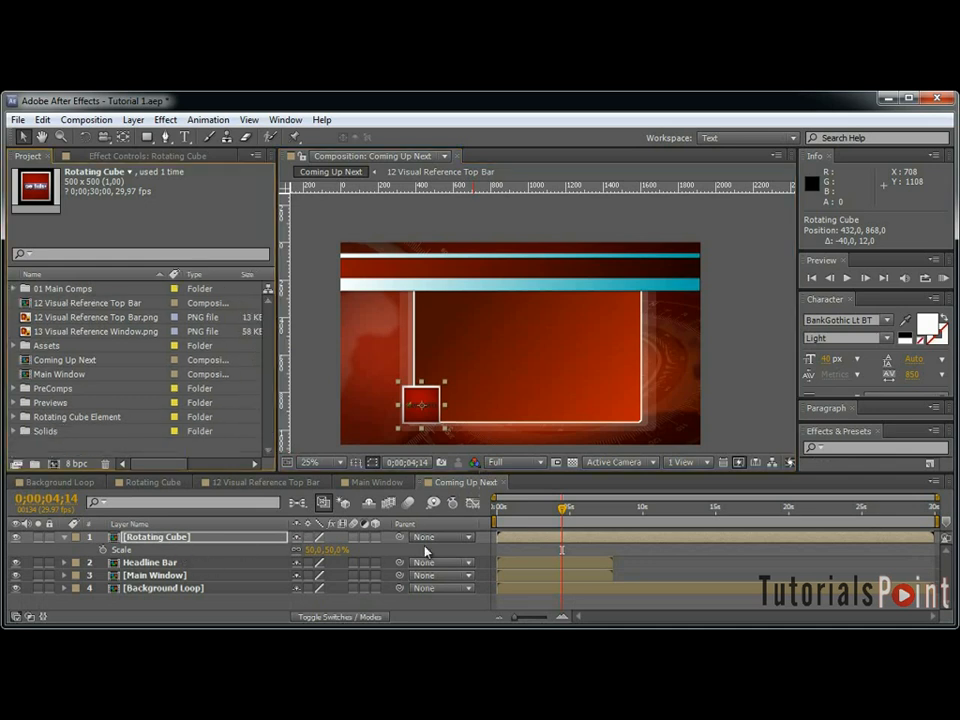
Scale the Headline Bar layer in Coming Up Next to 101%.
click(150, 562)
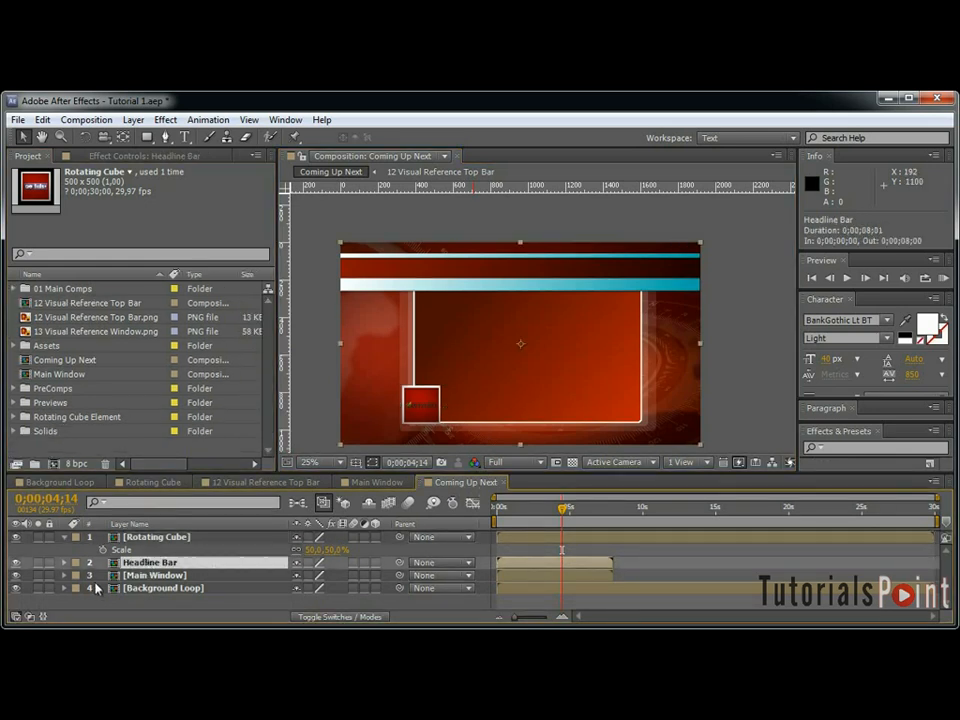
key(s)
click(341, 575)
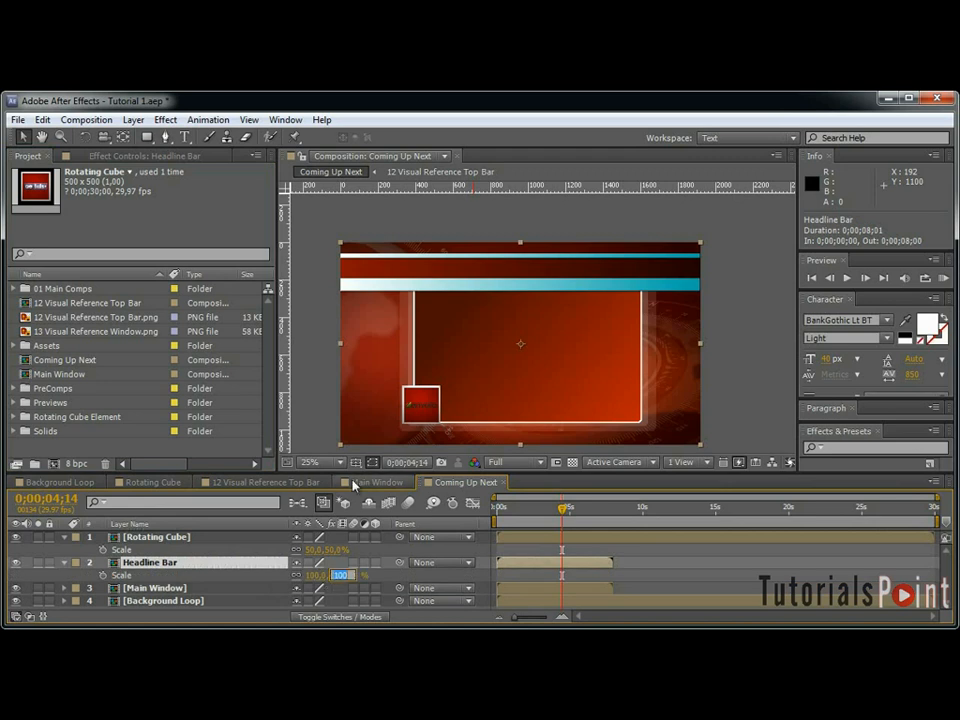
key(Return)
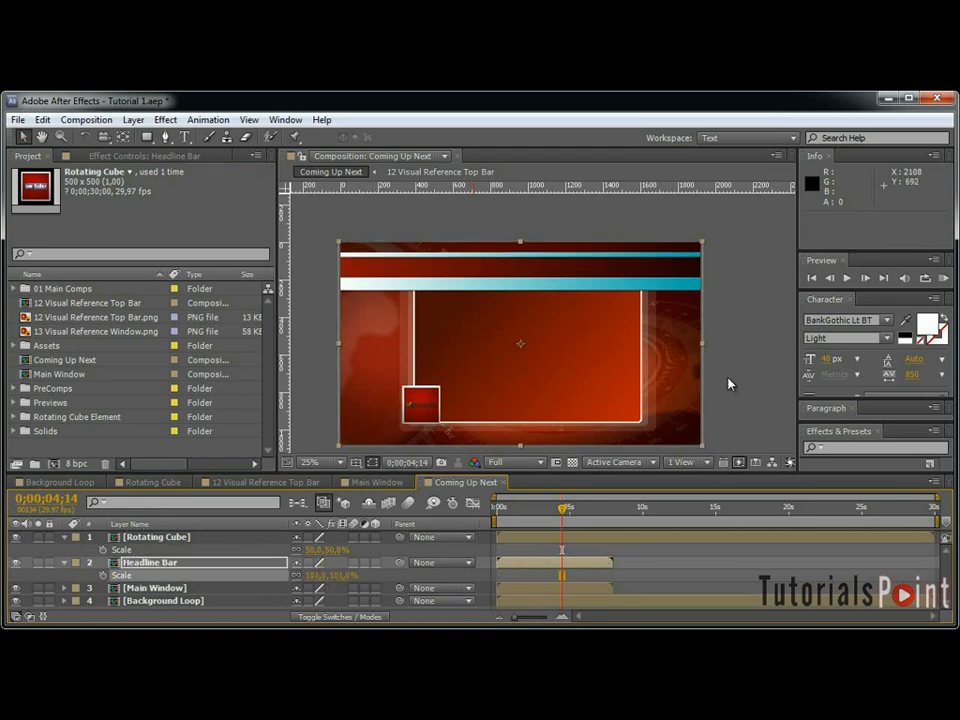
Examine how the Headline Bar's stripes meet the right edge of the frame in an enlarged view.
key(grave)
scroll(740, 355, up, 2)
key(h)
drag(827, 296, 756, 319)
scroll(765, 312, up, 1)
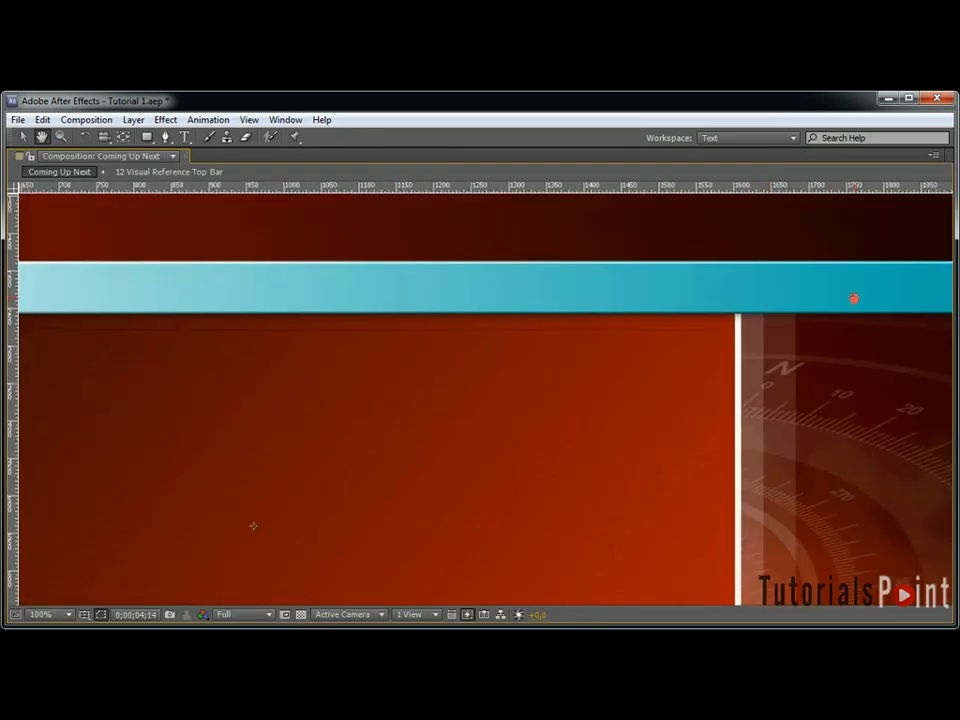
drag(855, 298, 583, 360)
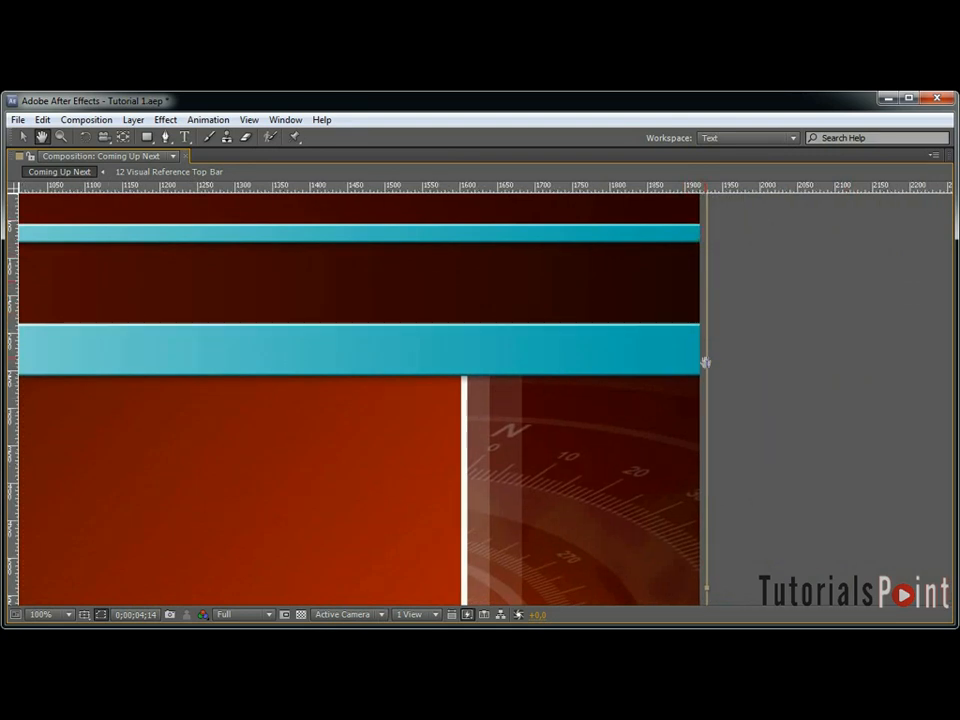
scroll(699, 279, down, 2)
scroll(699, 279, down, 1)
key(grave)
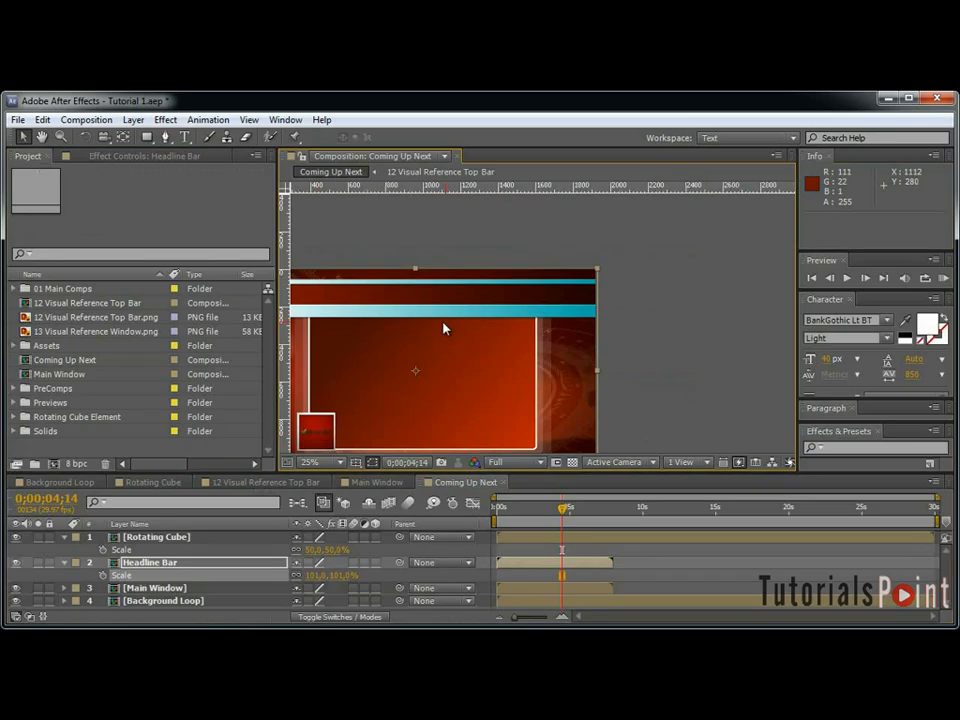
drag(446, 332, 570, 281)
Go to 0;00;00;00 and hide the Rotating Cube and Main Window layers.
click(493, 516)
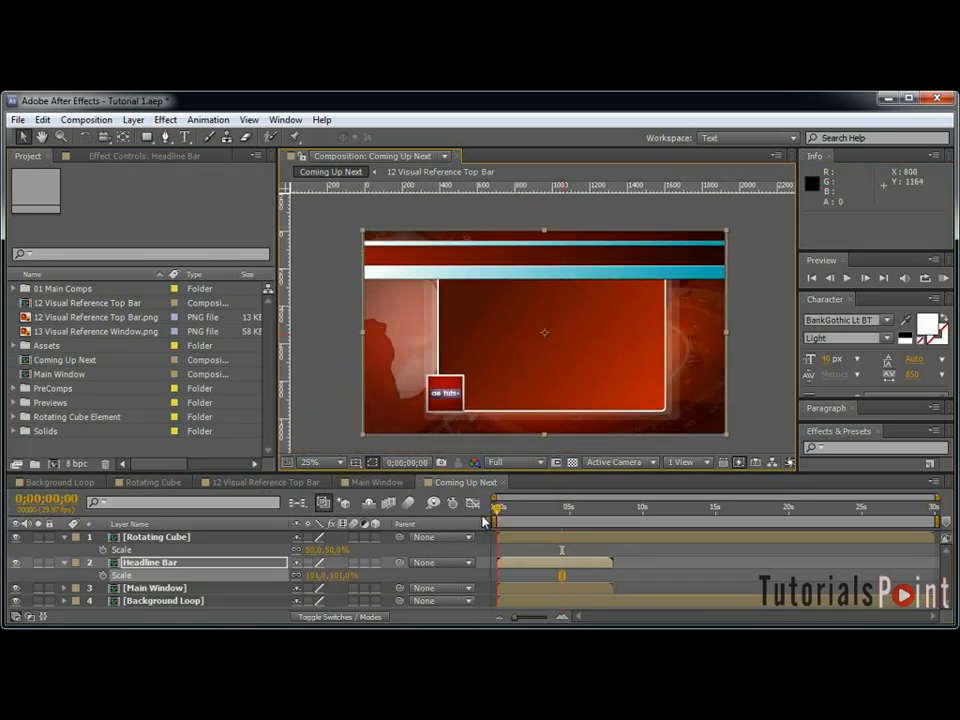
click(15, 537)
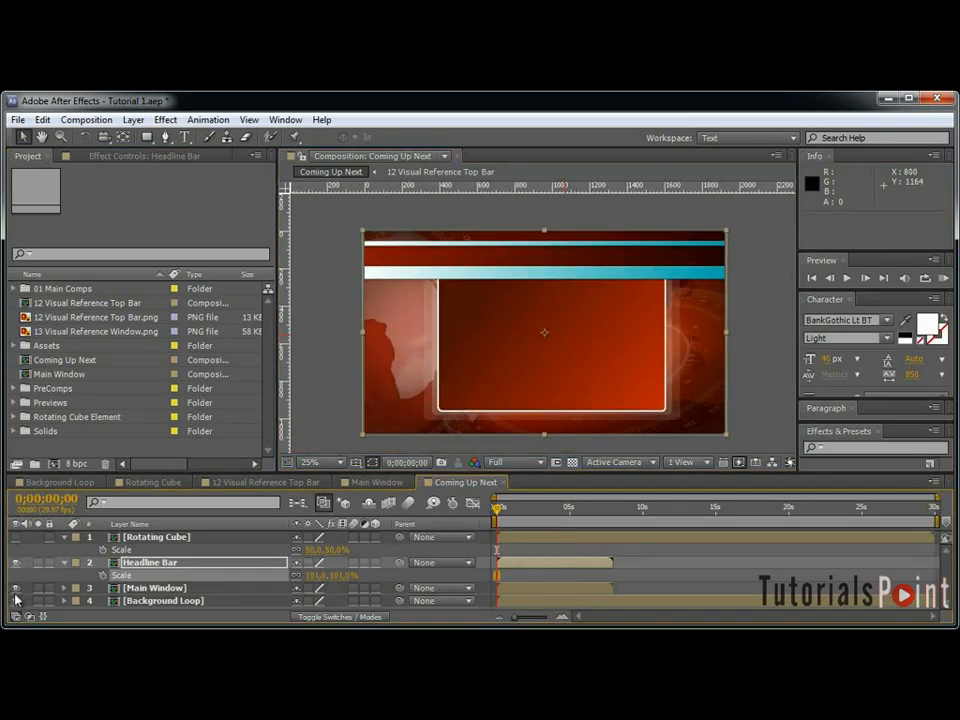
click(15, 588)
Draw a rectangular mask on Headline Bar covering both stripes well beyond the frame's sides, and set its mode to Subtract.
click(171, 563)
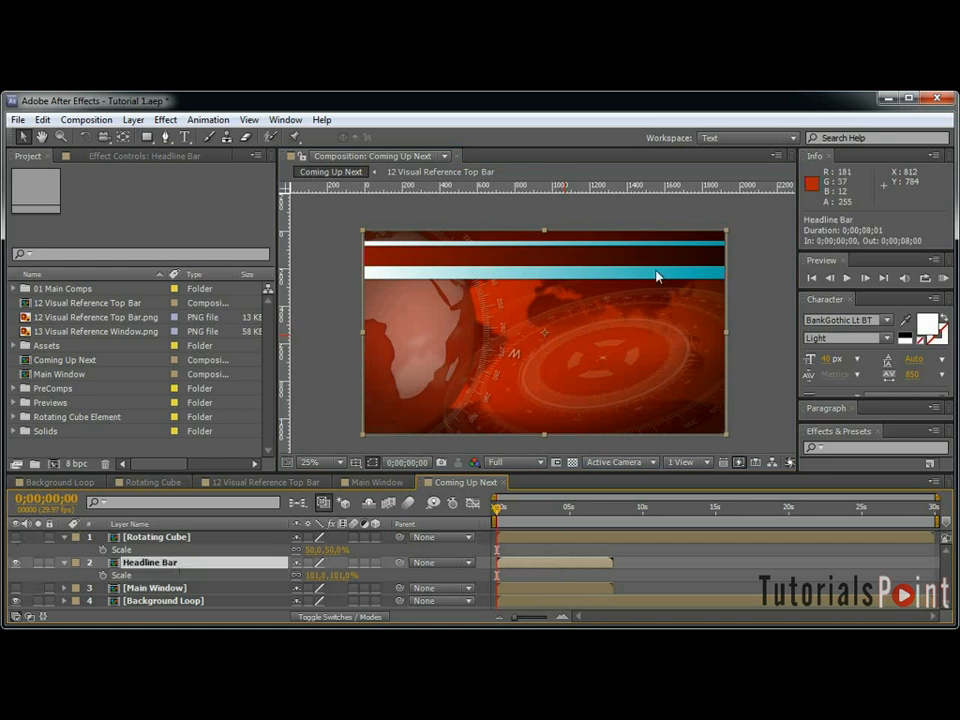
key(grave)
drag(837, 263, 171, 420)
key(grave)
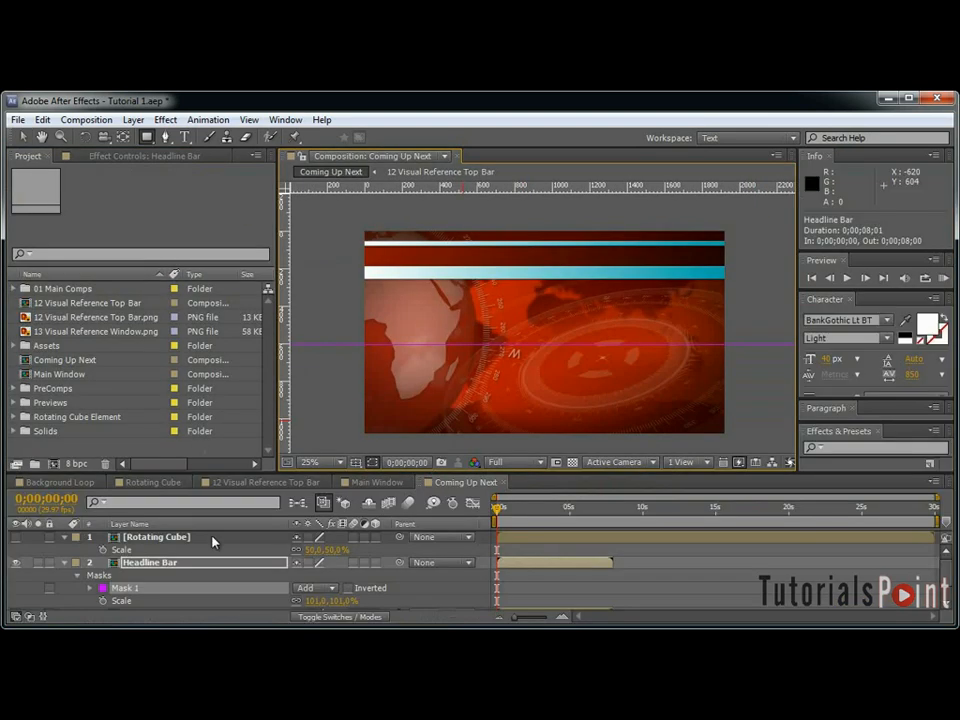
click(318, 588)
click(340, 637)
Set a Mask Path keyframe for Headline Bar's Mask 1 at 0;00;00;10.
key(shift+Page_Down)
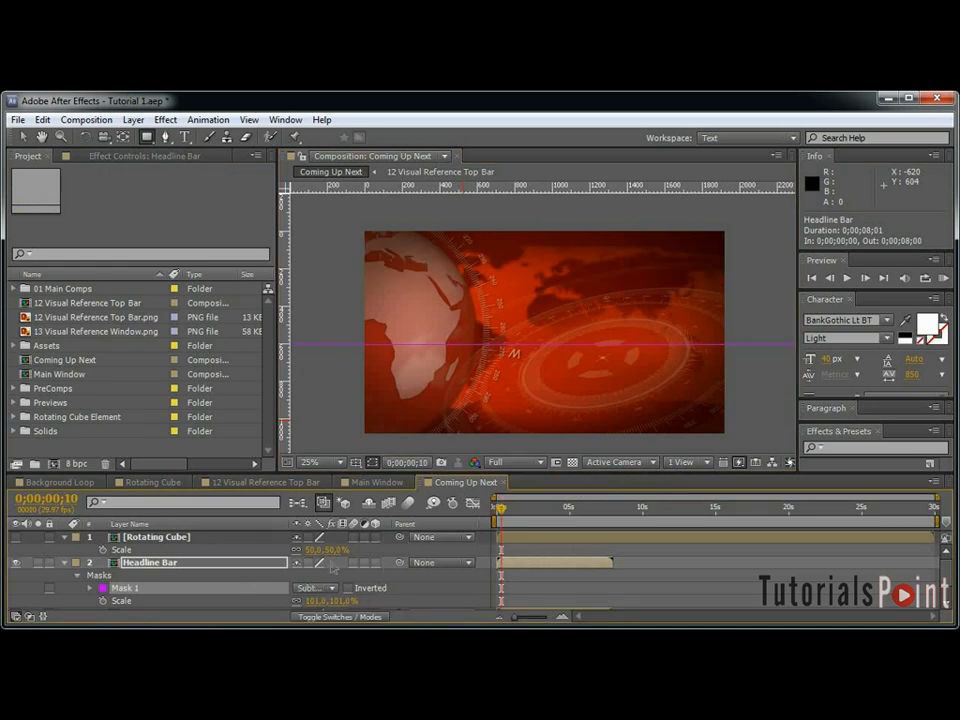
click(160, 563)
key(m)
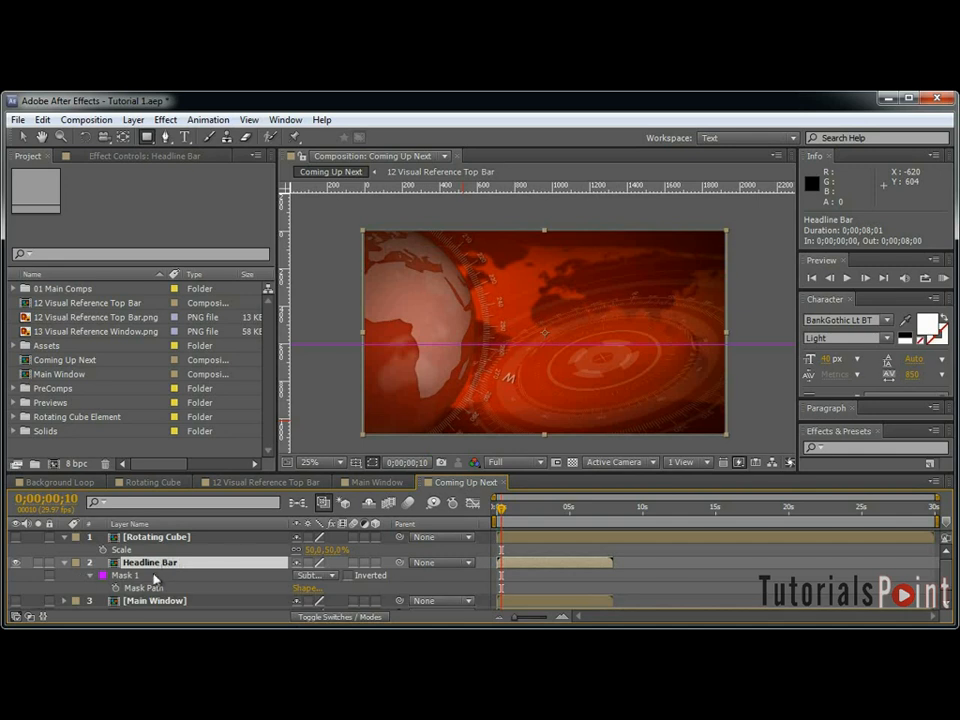
click(114, 589)
At 0;00;01;00, move the mask's left edge past the frame's right side so both stripes are fully revealed.
key(shift+Page_Down)
key(shift+Page_Down)
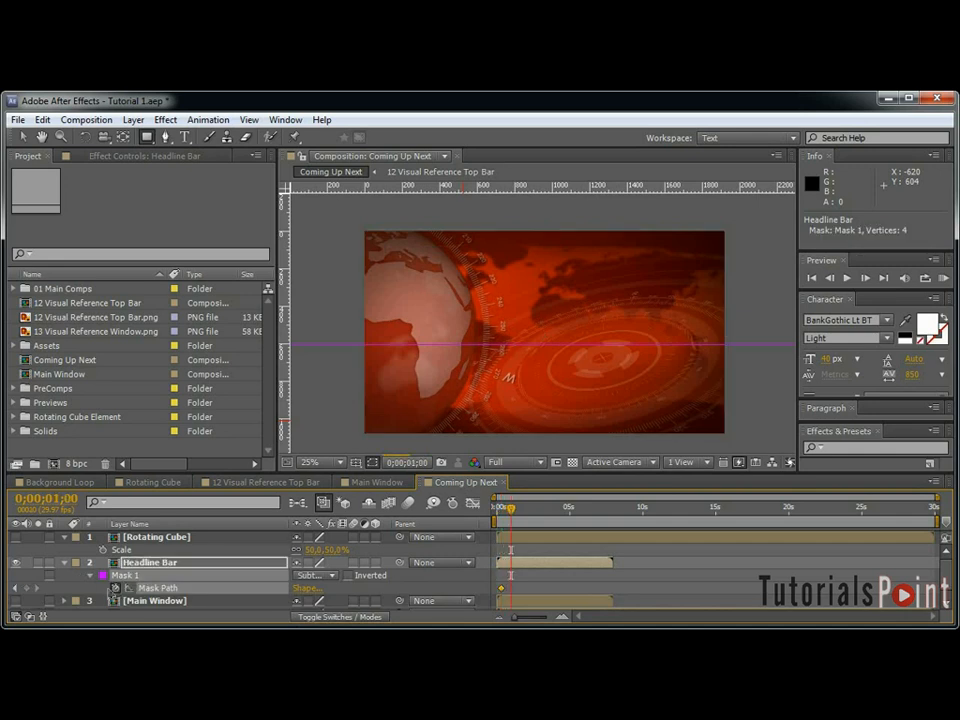
key(grave)
key(v)
double_click(171, 264)
drag(171, 342, 769, 352)
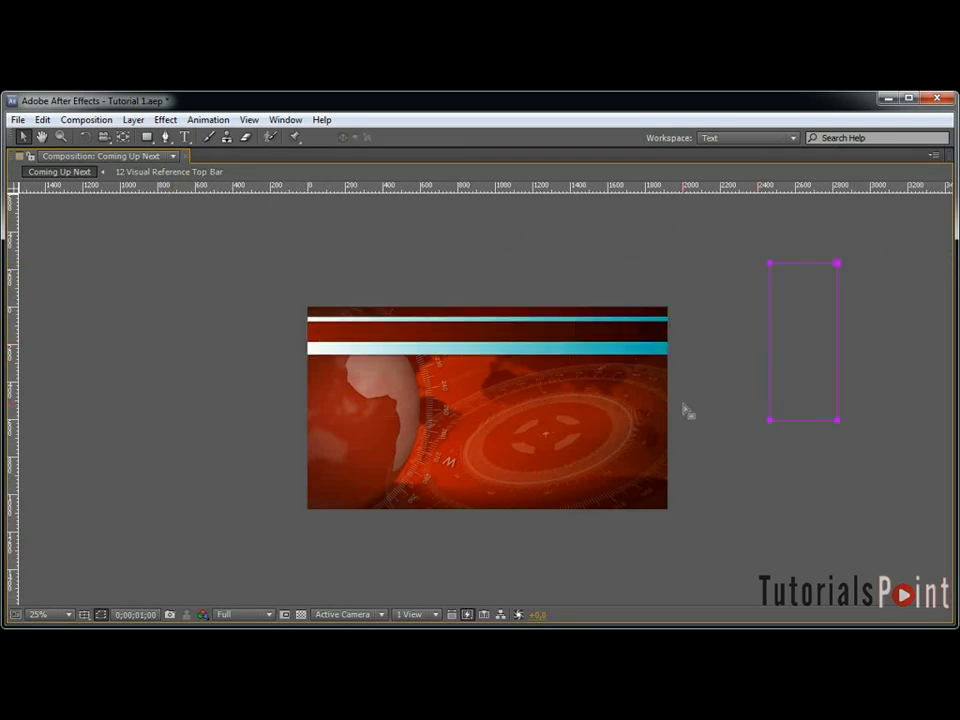
Set Mask 1's feather on Headline Bar to 150 pixels and step back to 0;00;00;23 to check the wipe's soft edge.
key(grave)
key(f)
click(311, 588)
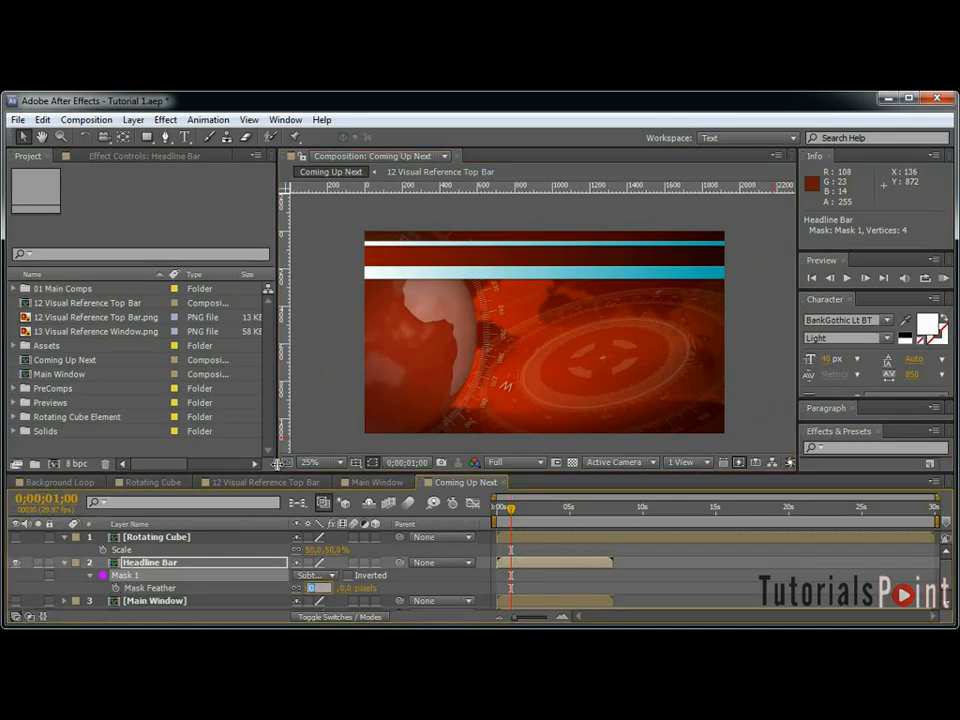
text(150)
key(Return)
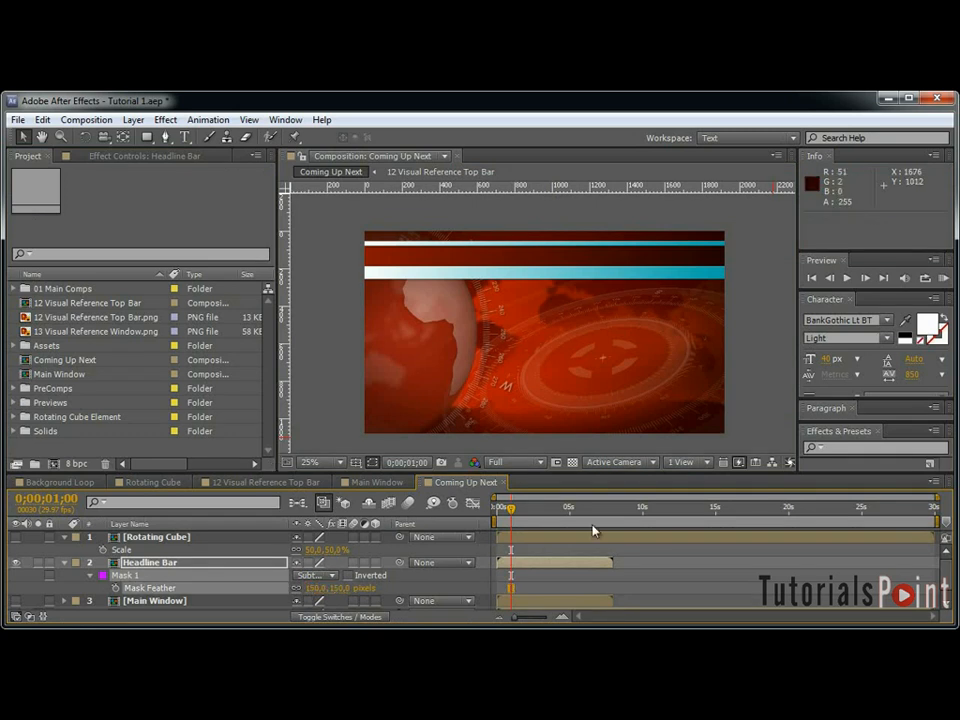
key(Page_Up)
key(Page_Up)
key(Page_Up)
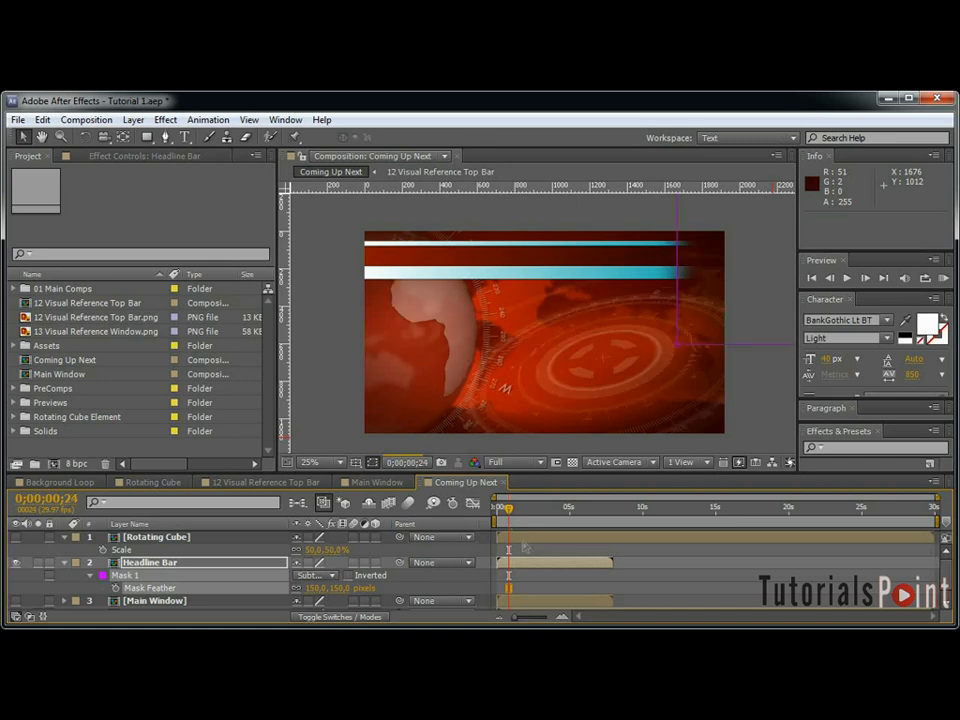
key(Page_Up)
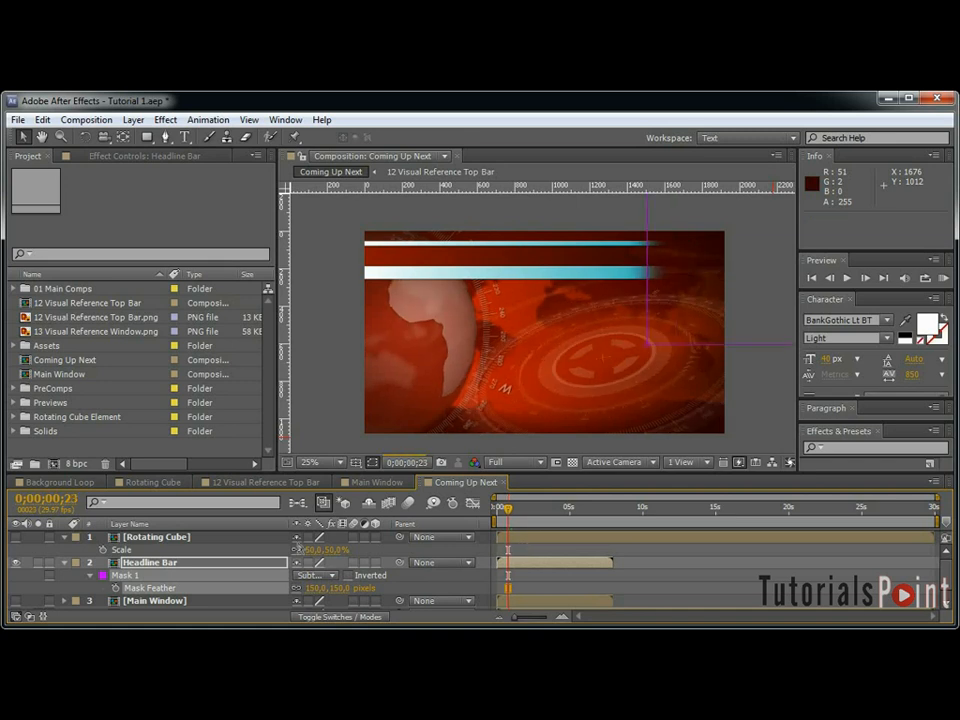
Find the CC Light Sweep effect and apply it to the Headline Bar layer.
click(272, 561)
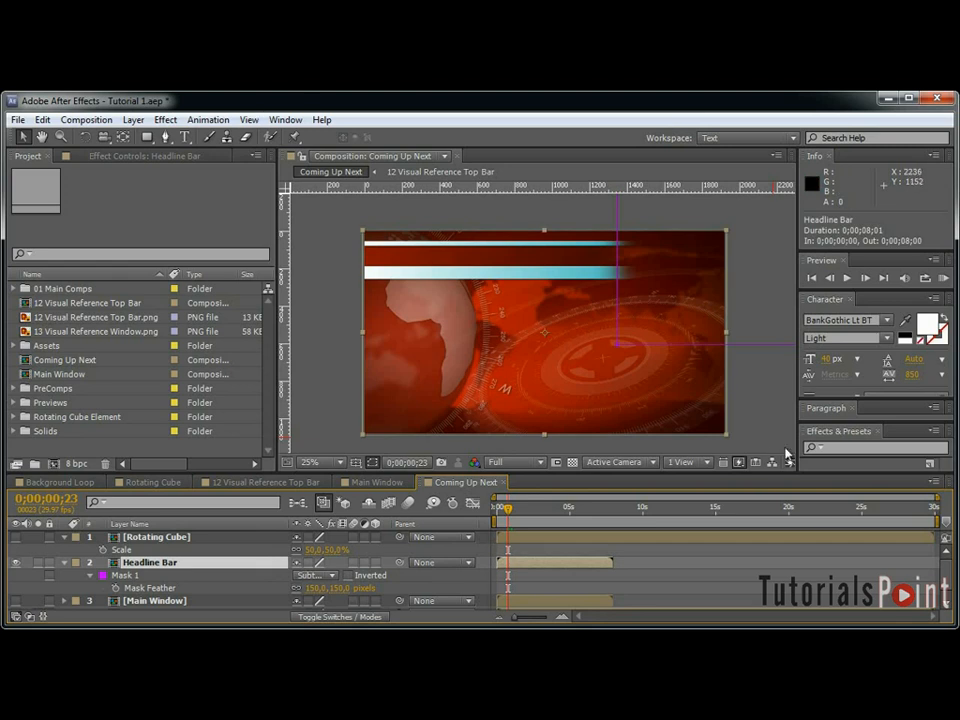
drag(818, 397, 820, 314)
click(893, 384)
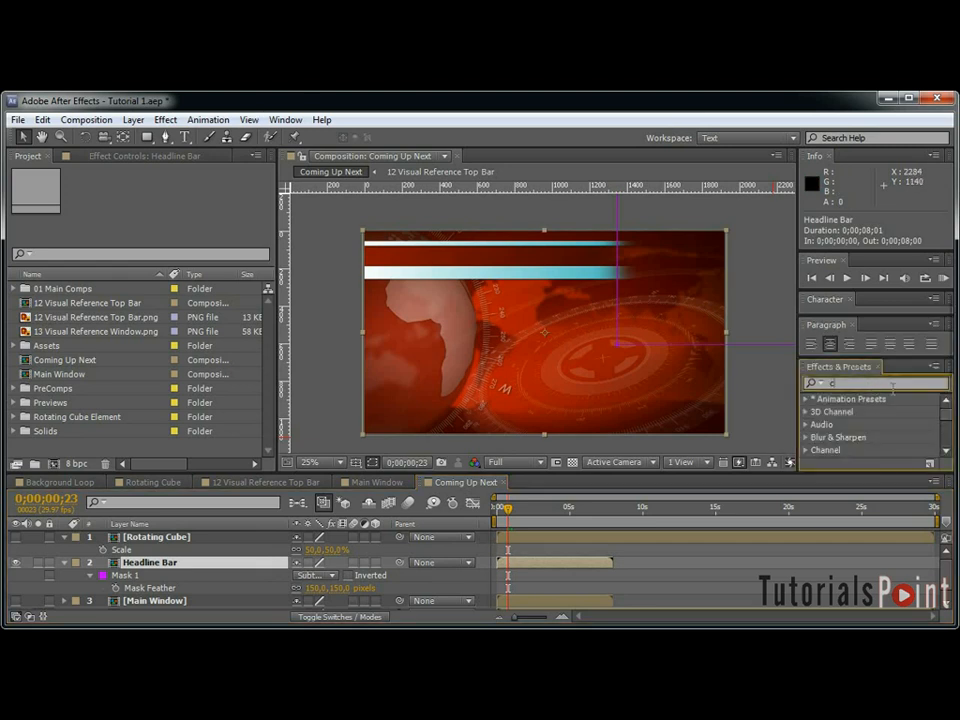
text(cc)
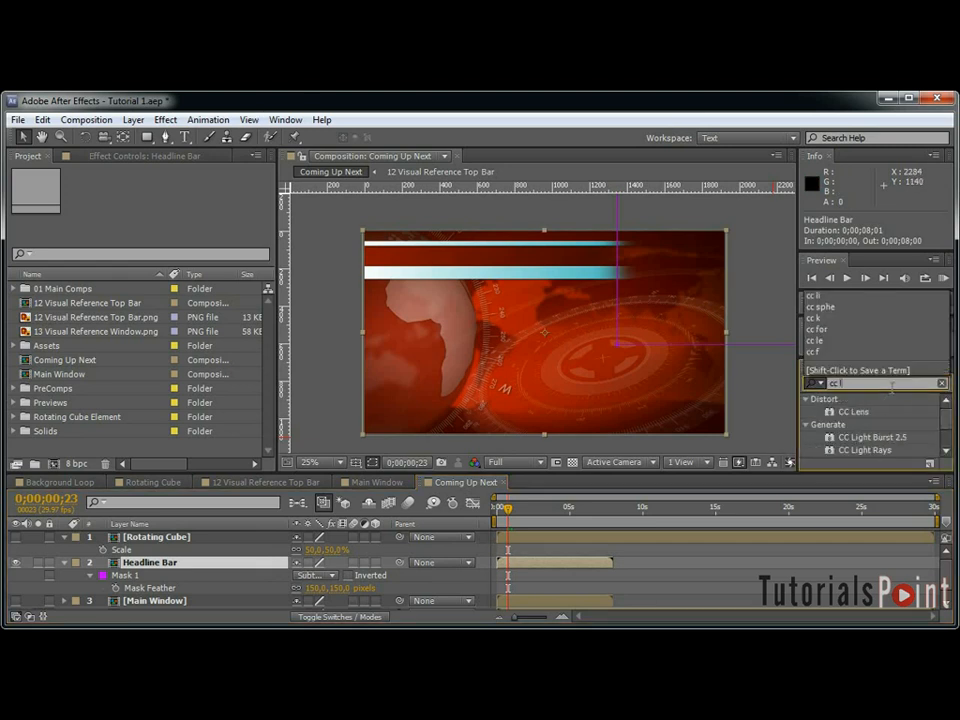
text( light)
drag(872, 437, 222, 569)
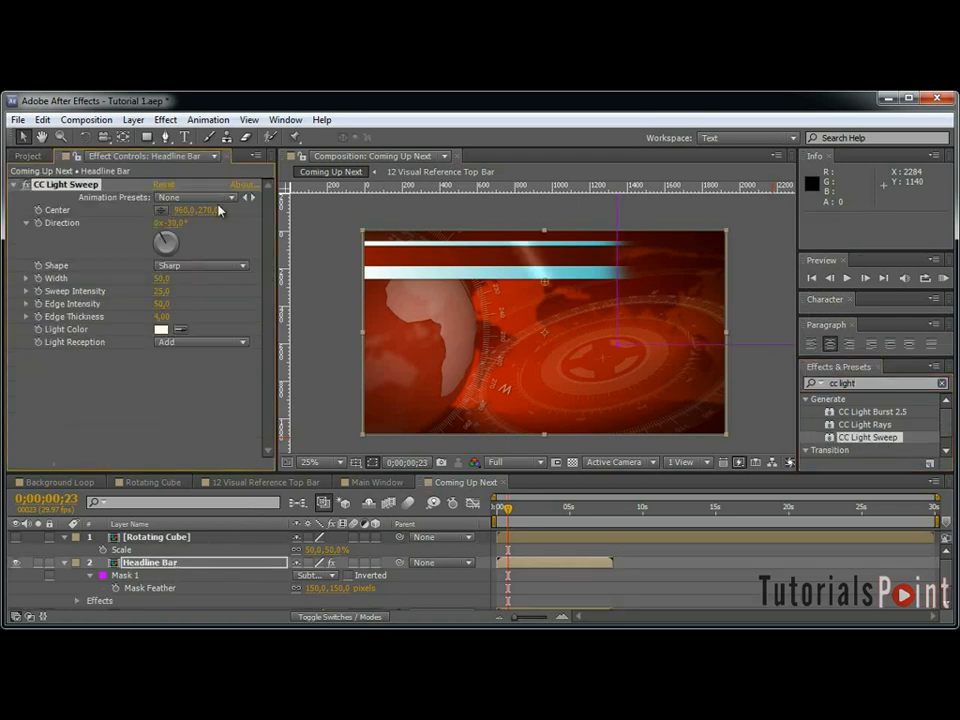
Set the light sweep's Direction to 30°, Width to 100 and Sweep Intensity to 45.
click(178, 225)
text(30)
click(133, 331)
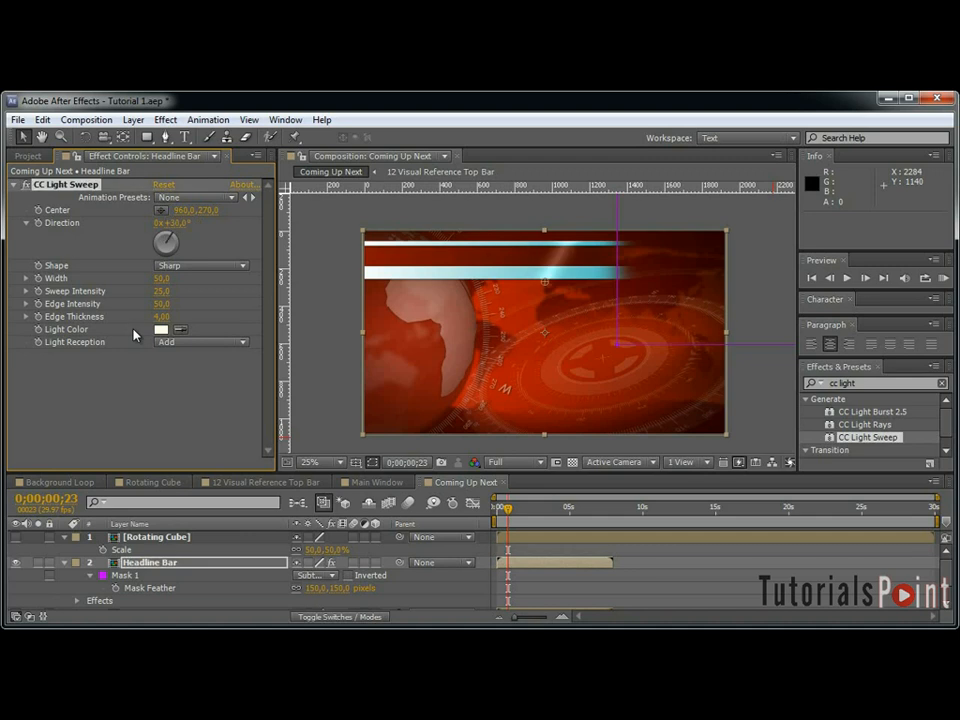
click(161, 278)
text(10)
key(Return)
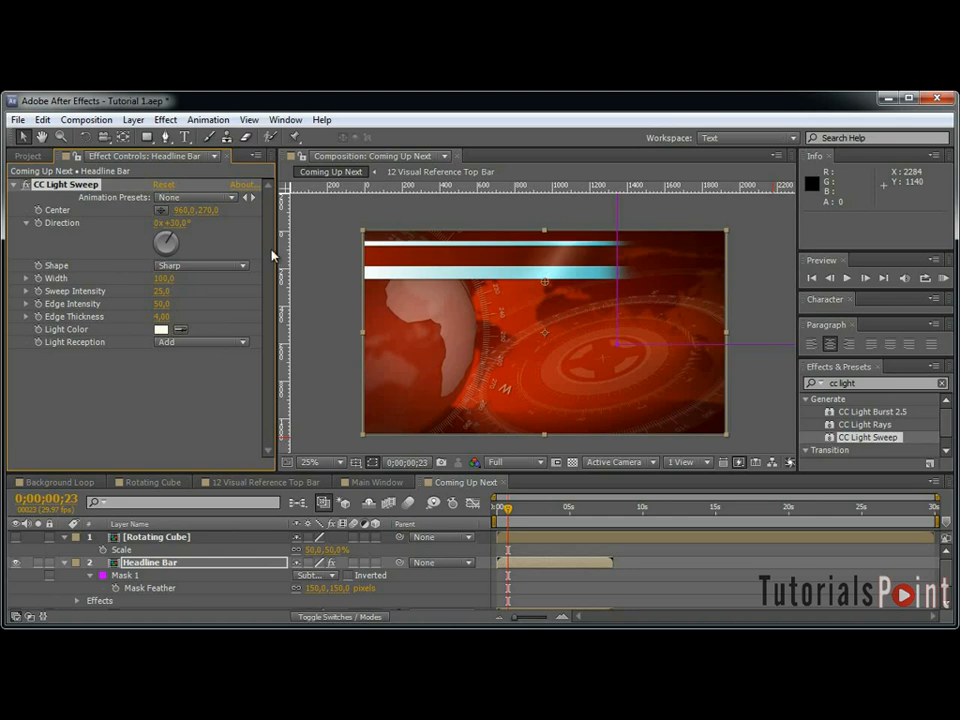
click(162, 291)
key(Return)
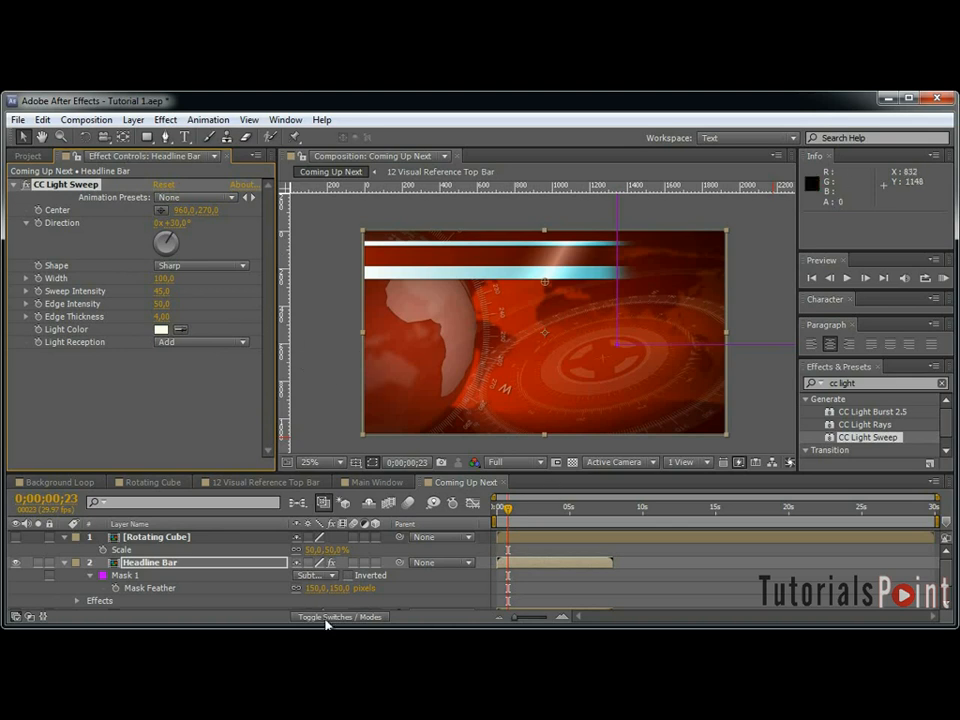
With Headline Bar's keyframes shown, keyframe the light sweep's Center at 0;00;00;20 with a value of -547, 270, left of the frame.
click(264, 566)
key(u)
key(equal)
key(equal)
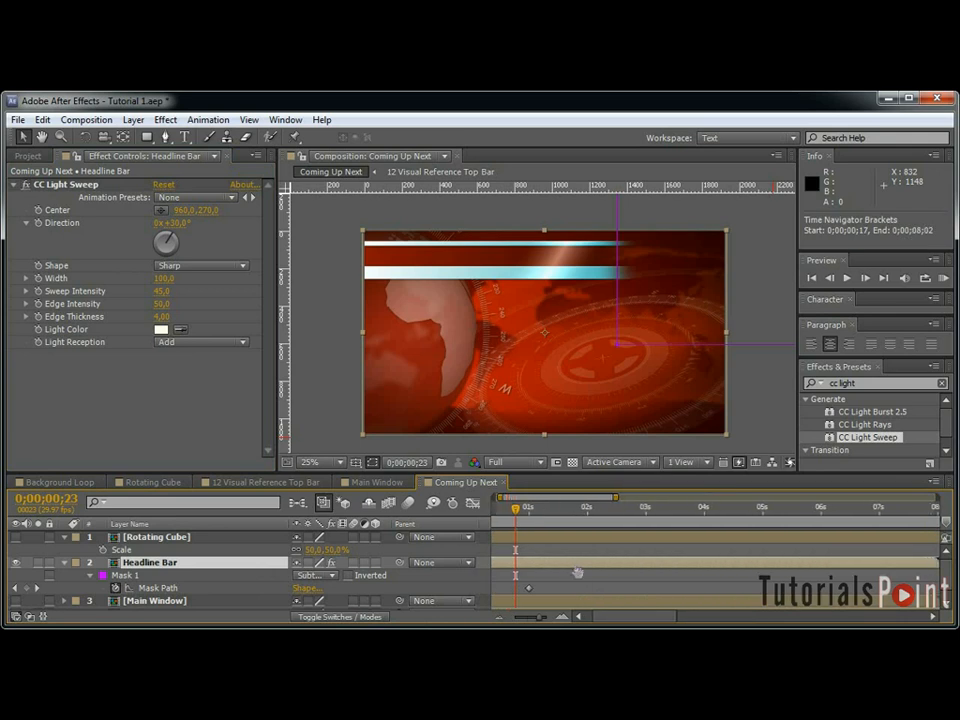
drag(567, 568, 817, 566)
drag(548, 525, 521, 516)
key(shift+Page_Down)
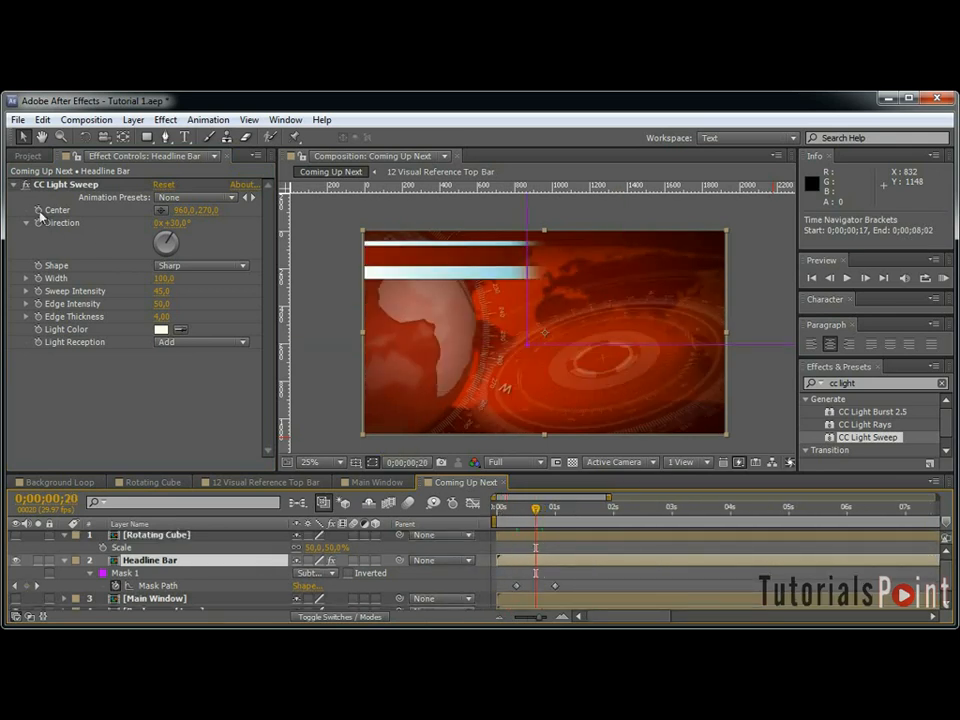
click(38, 210)
drag(185, 211, 115, 210)
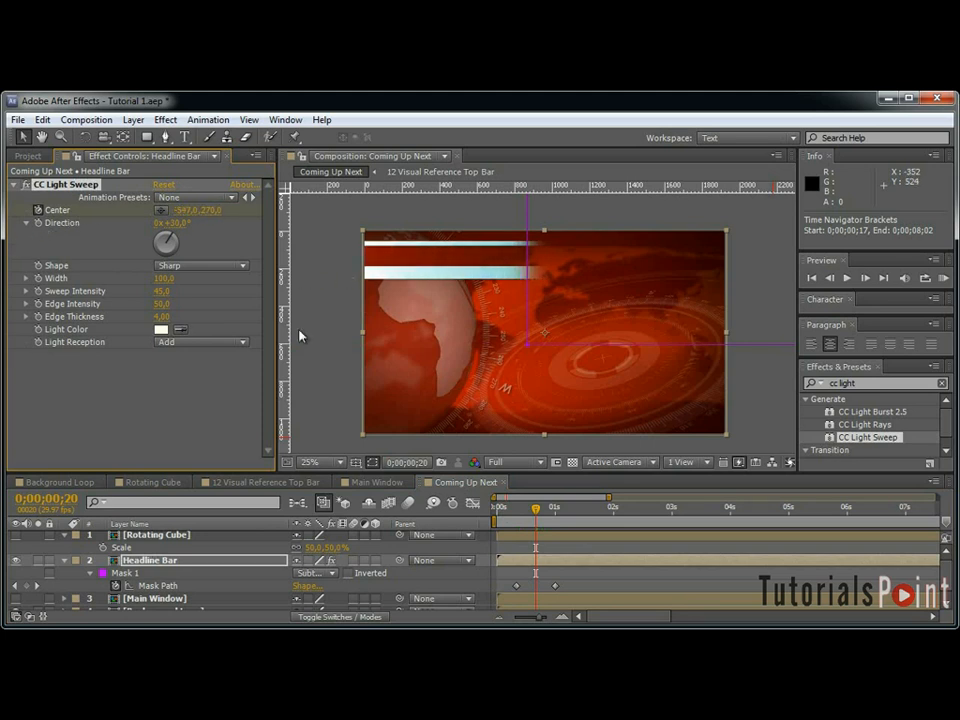
Keyframe Headline Bar's light sweep Center at 0;00;01;10 with a value of 2203, 270, beyond the frame's right edge.
key(shift+Page_Down)
key(shift+Page_Down)
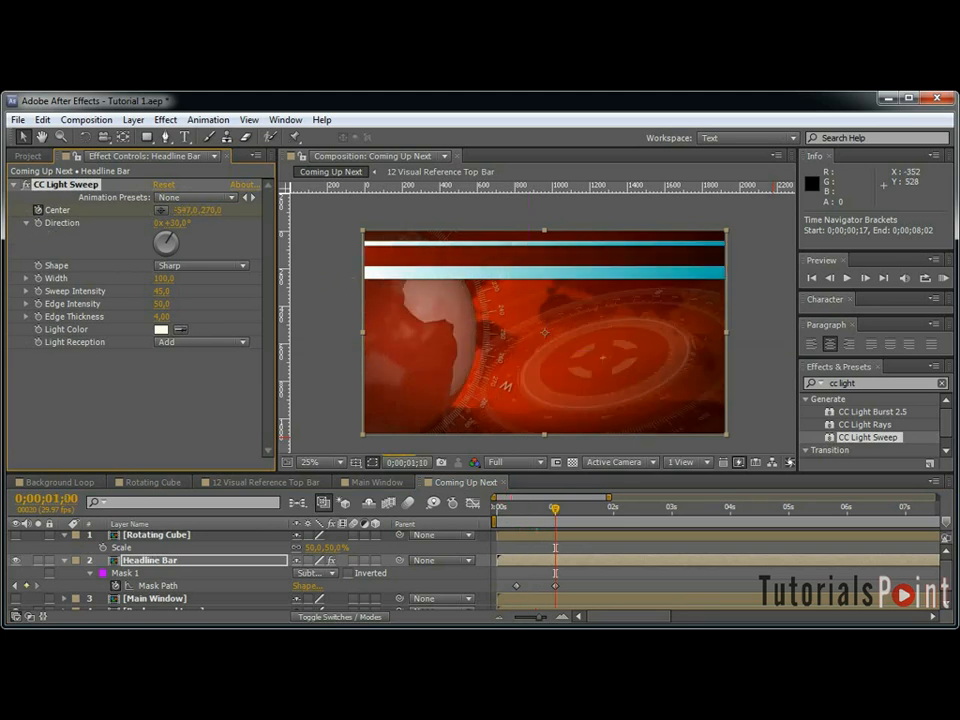
key(shift+Page_Down)
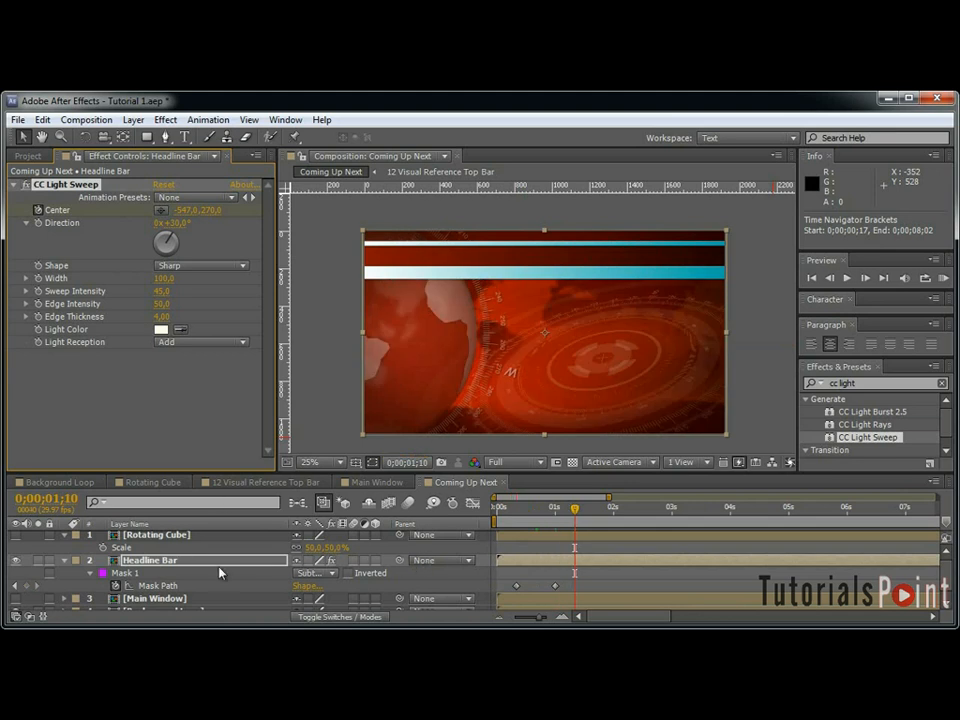
key(shift+e)
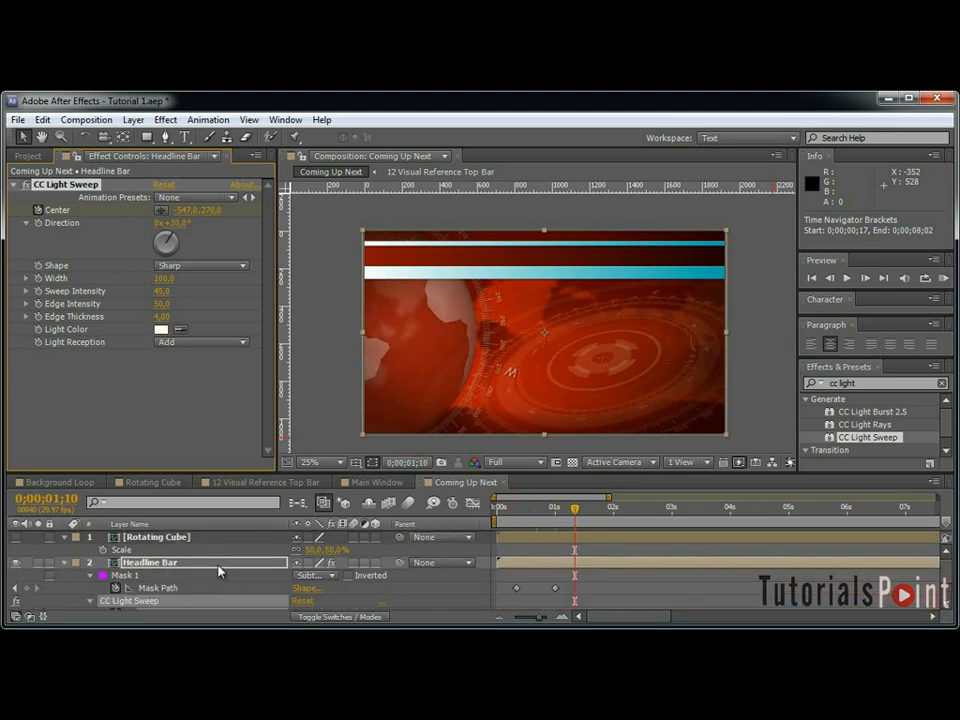
scroll(311, 577, down, 2)
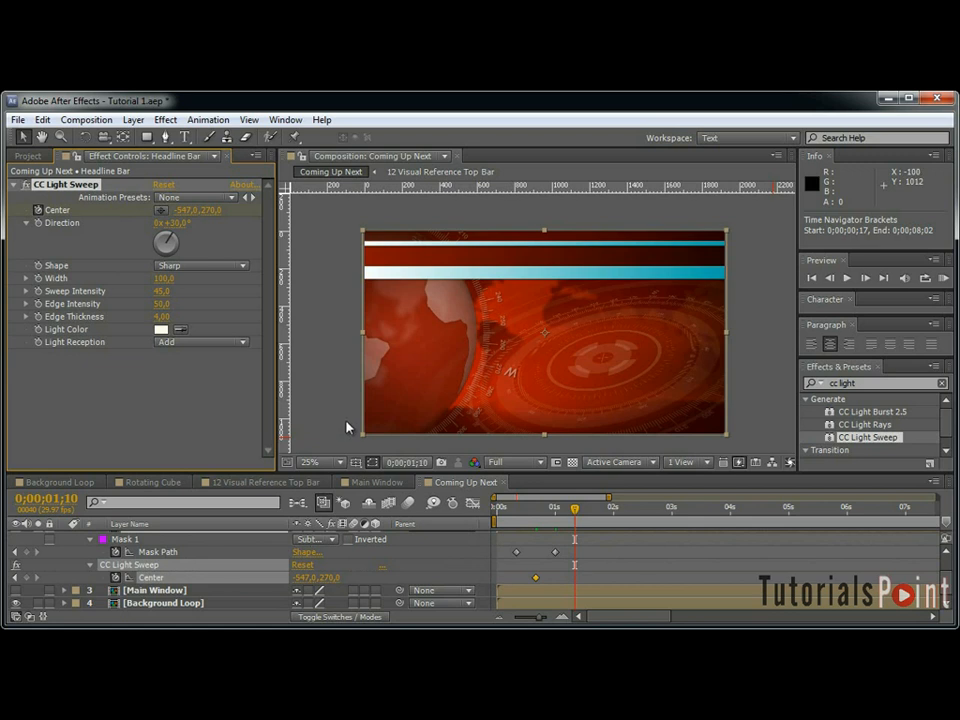
drag(185, 210, 383, 212)
scroll(113, 547, up, 2)
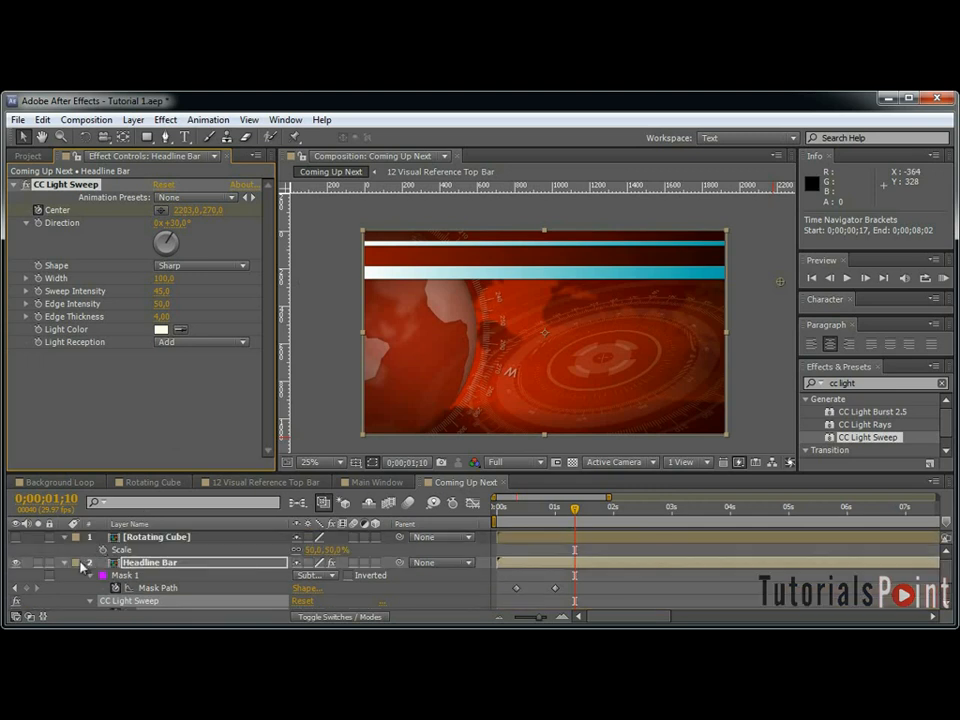
click(64, 563)
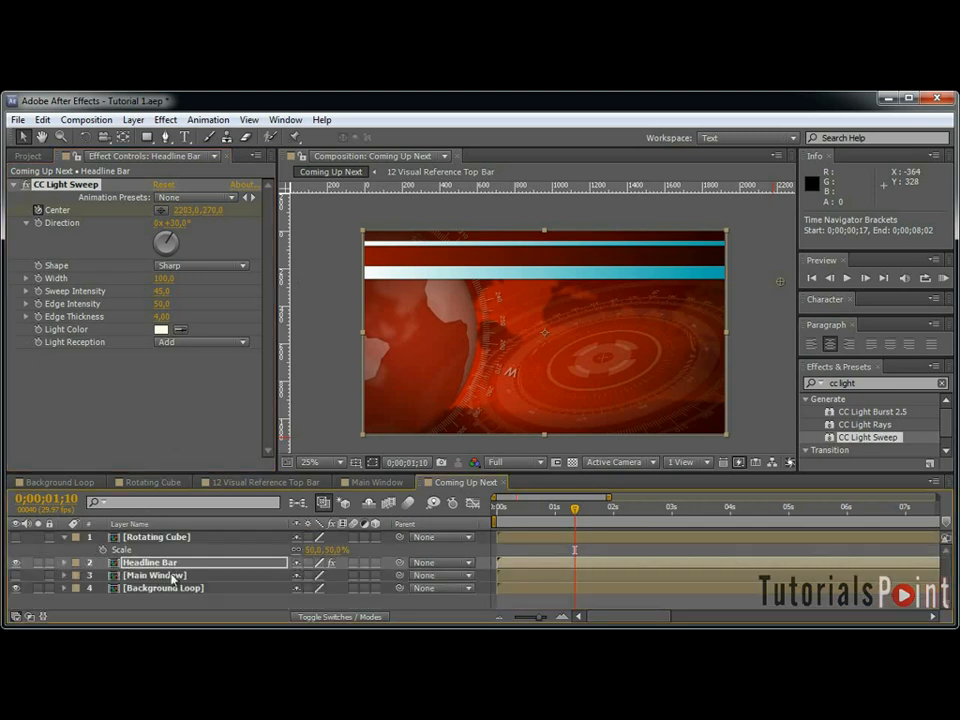
Create a white 1920 × 1080 solid layer named Matte.
key(ctrl+y)
text(Mat)
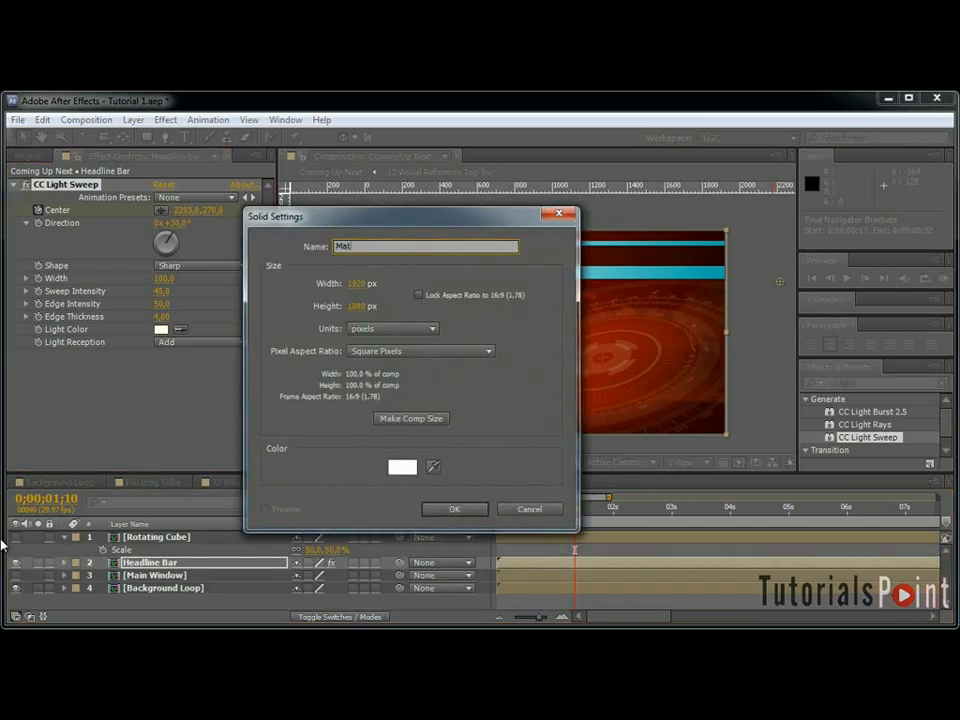
text(te)
key(Return)
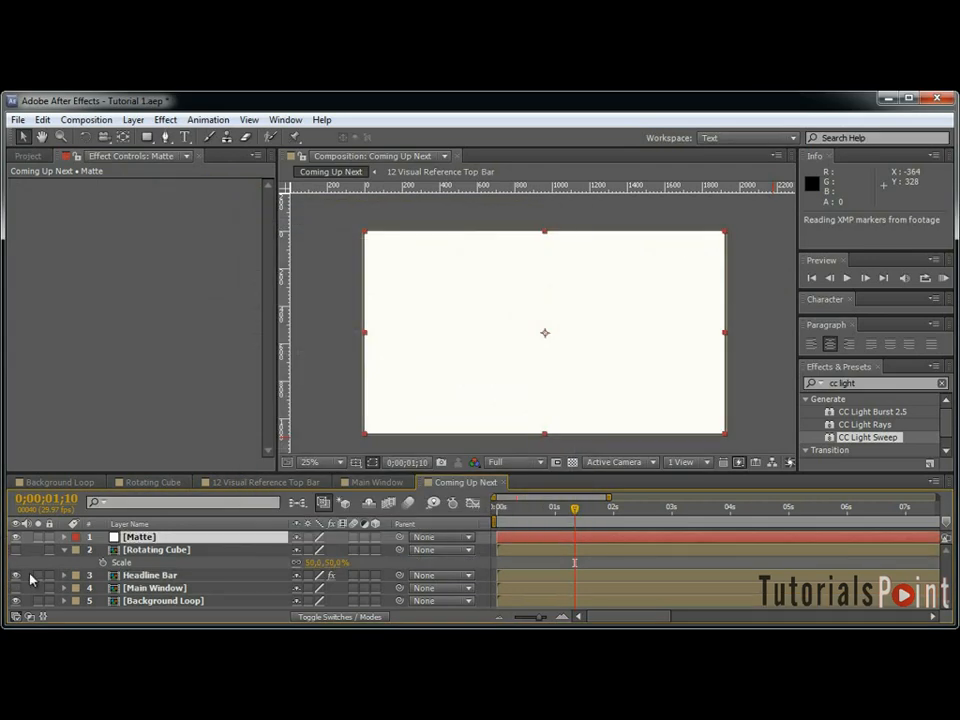
Hide Matte, show Main Window, and draw a rectangular mask on Matte from above the frame down to the headline bar's lower stripe.
click(155, 589)
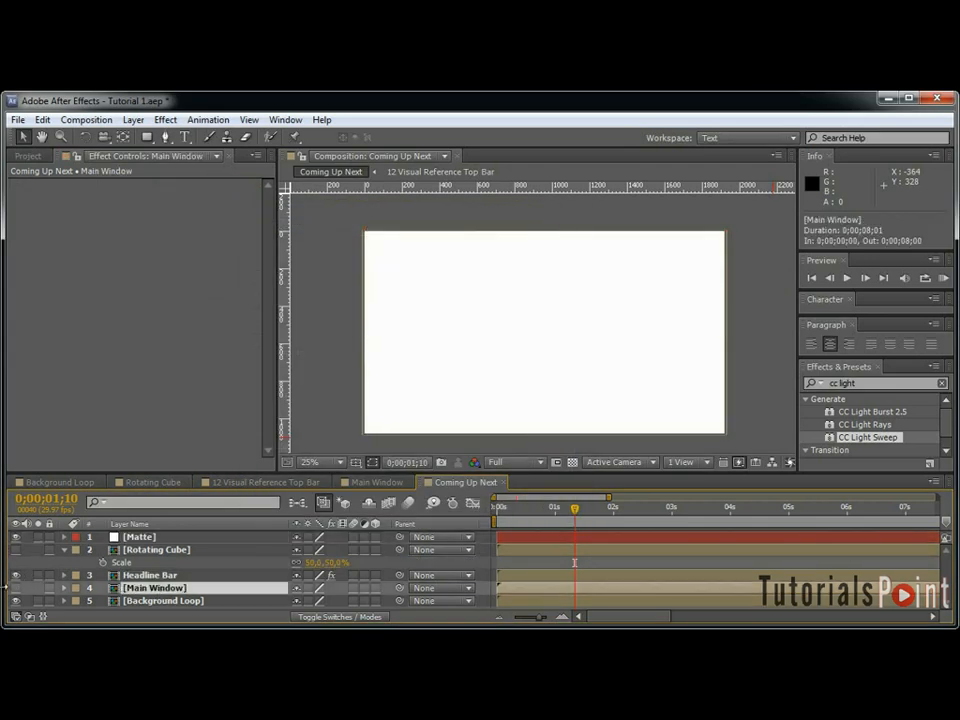
click(15, 537)
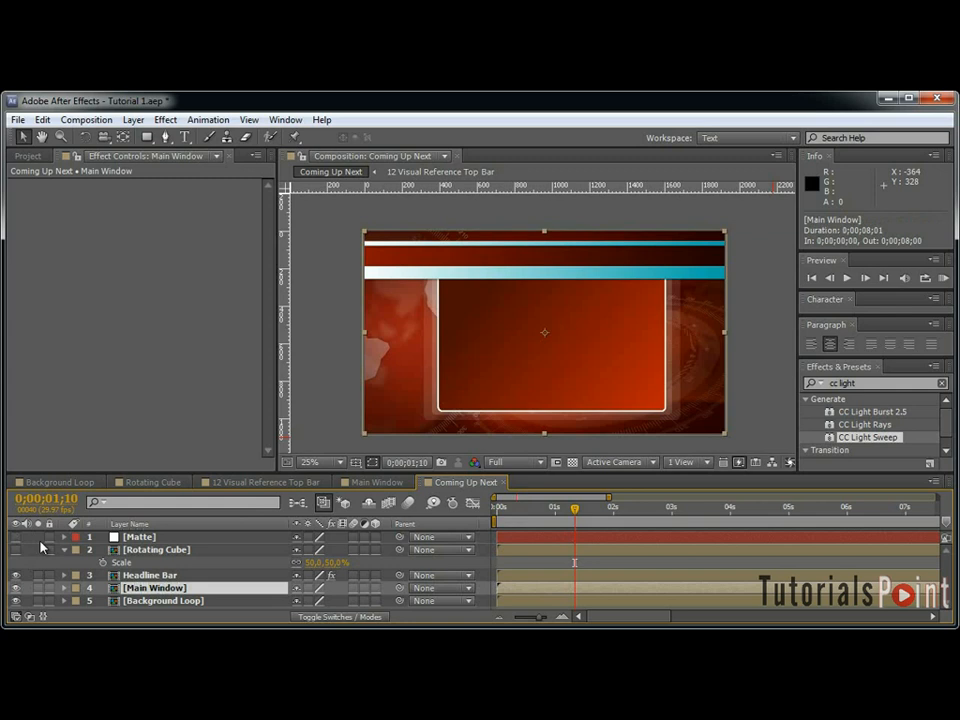
click(140, 537)
drag(340, 204, 791, 272)
scroll(70, 425, down, 2)
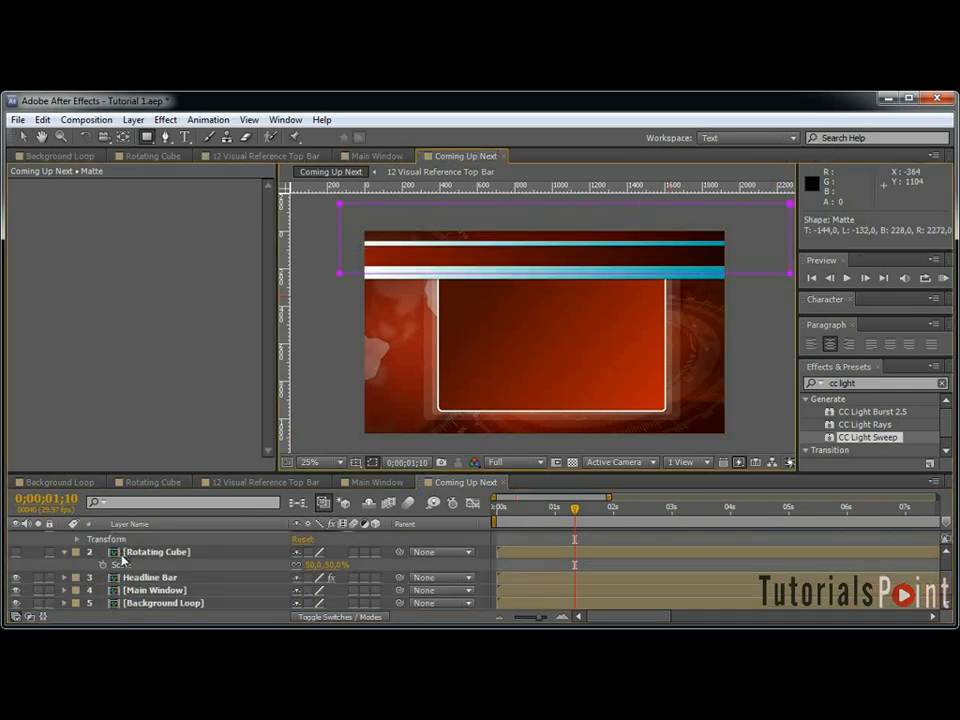
Move the Matte layer below the headline bar layer so it sits directly above Main Window, with source names shown.
key(grave)
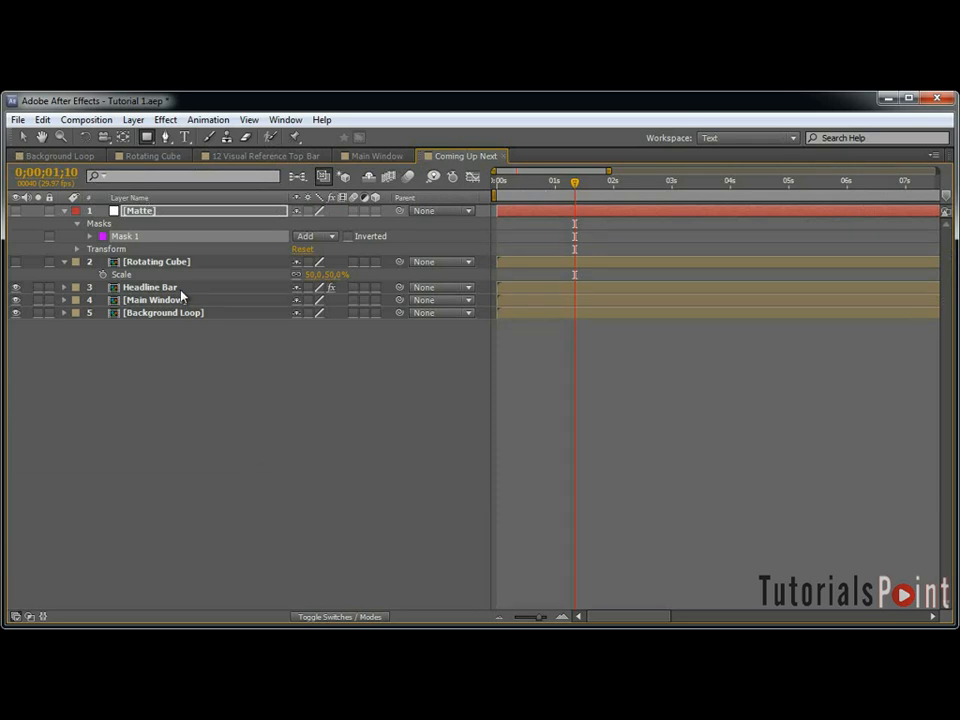
click(129, 198)
drag(150, 210, 177, 297)
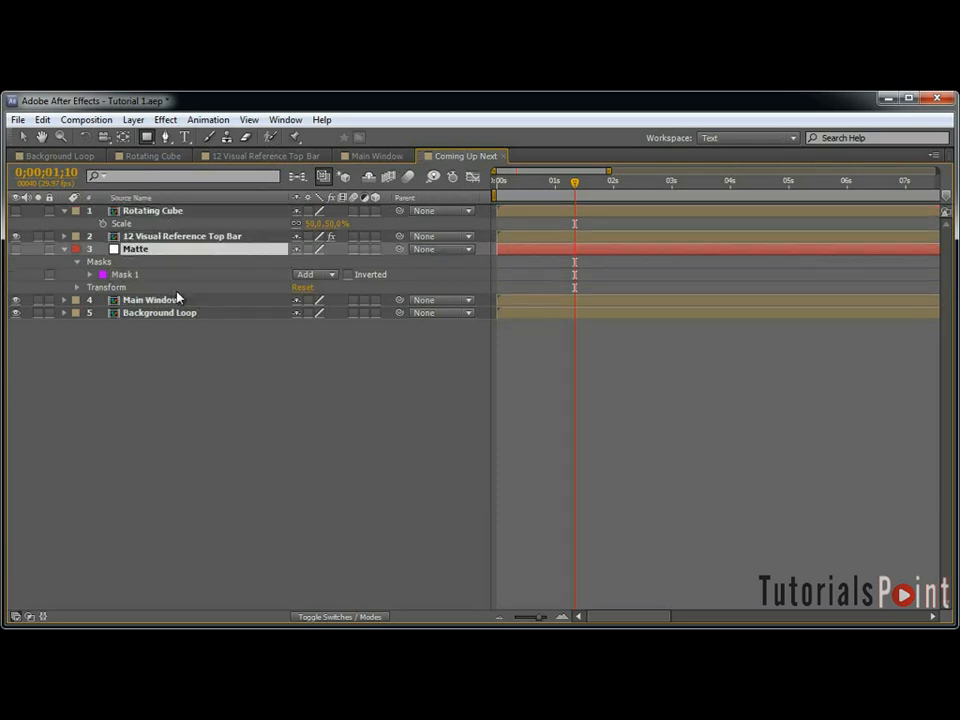
Set Main Window's track matte to Alpha Inverted, using the Matte layer.
key(F4)
key(grave)
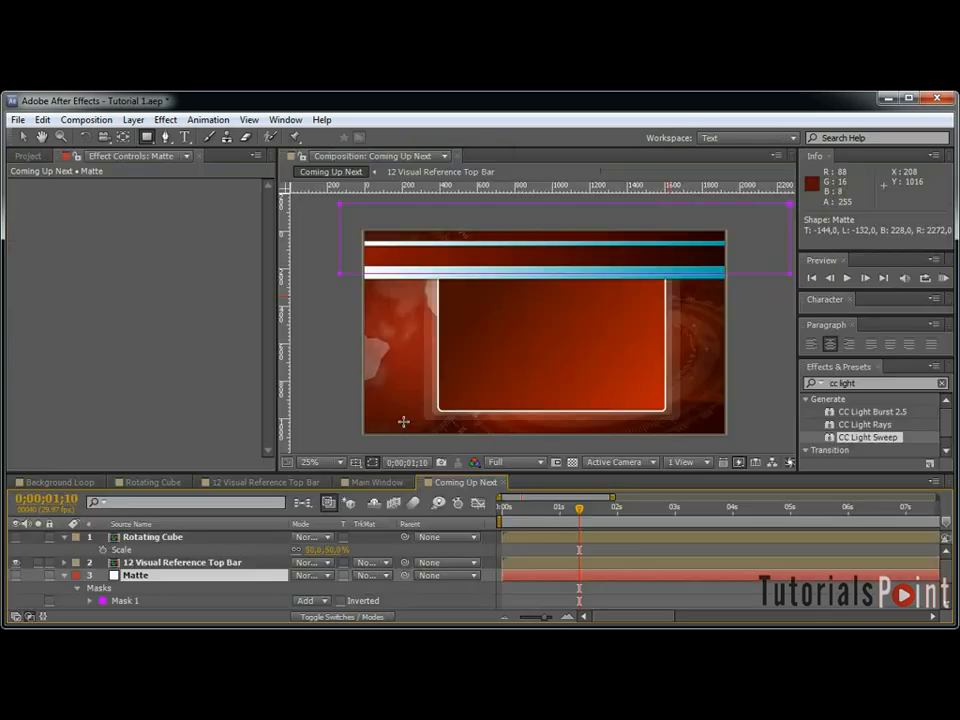
scroll(368, 585, down, 2)
click(368, 590)
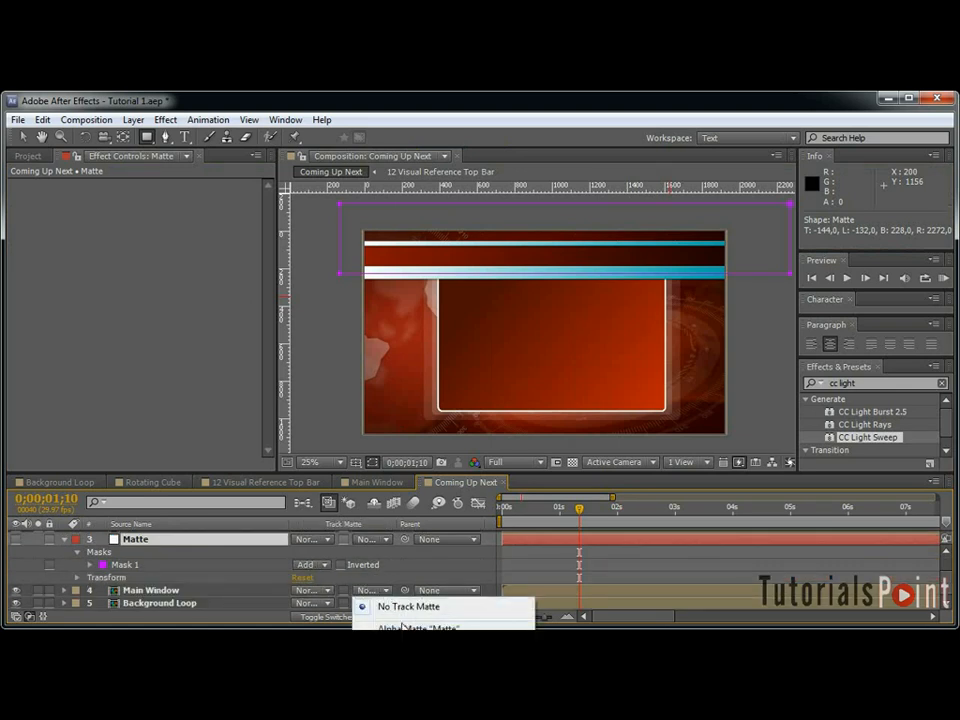
click(420, 645)
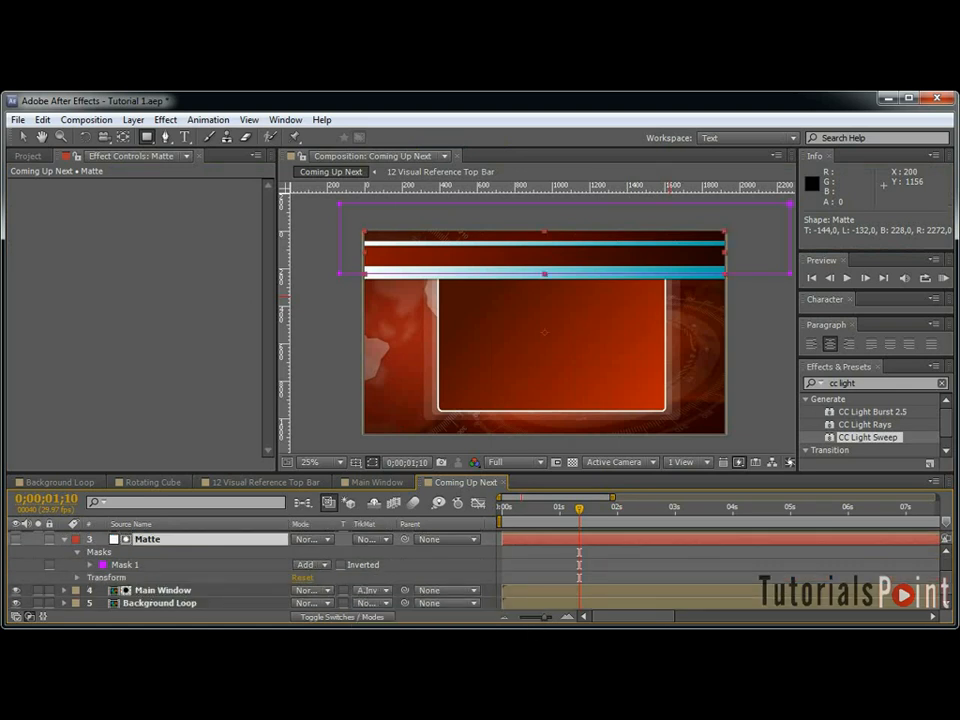
click(65, 540)
click(207, 591)
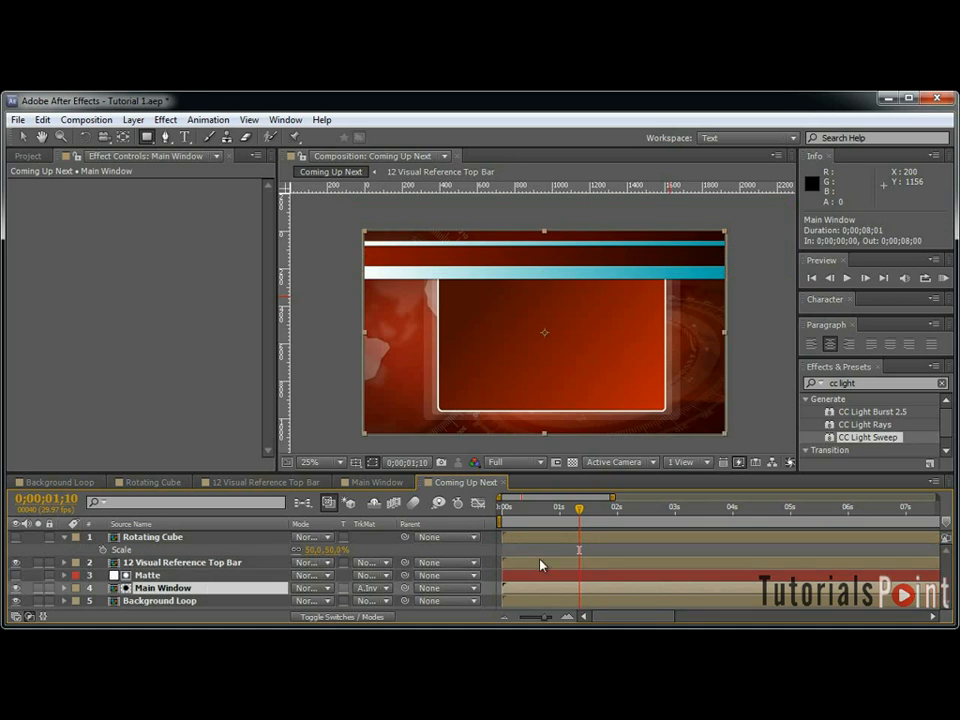
click(188, 563)
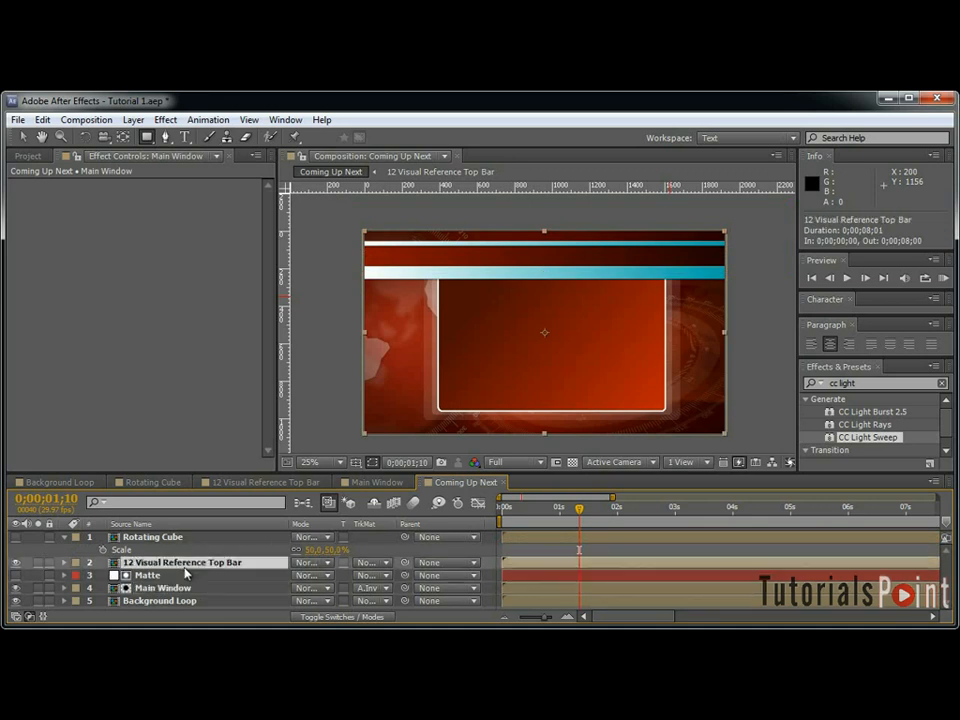
key(u)
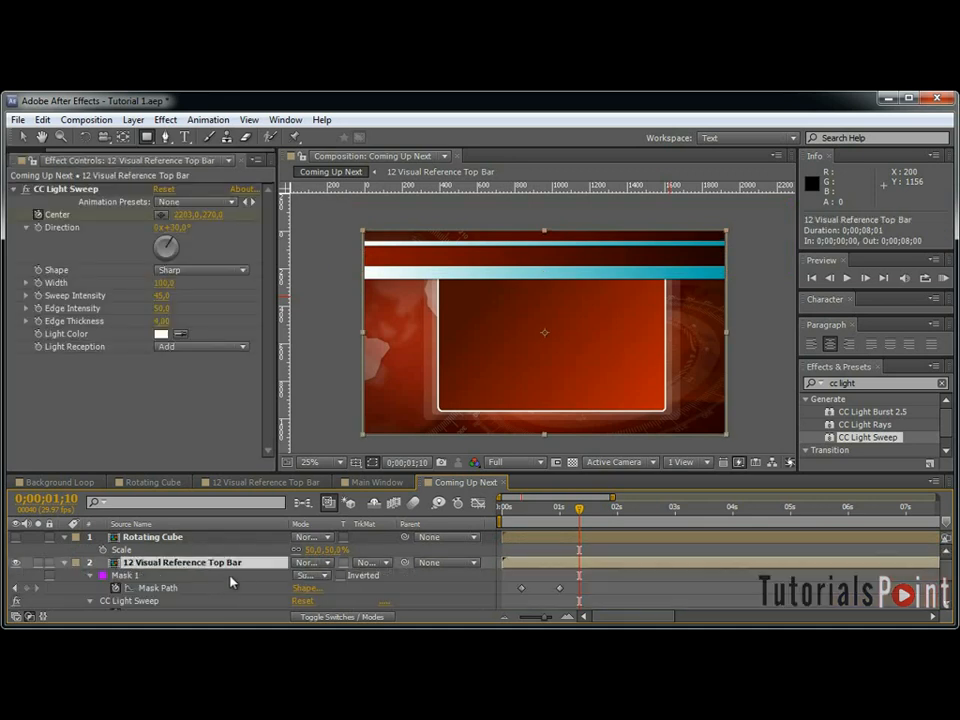
click(64, 563)
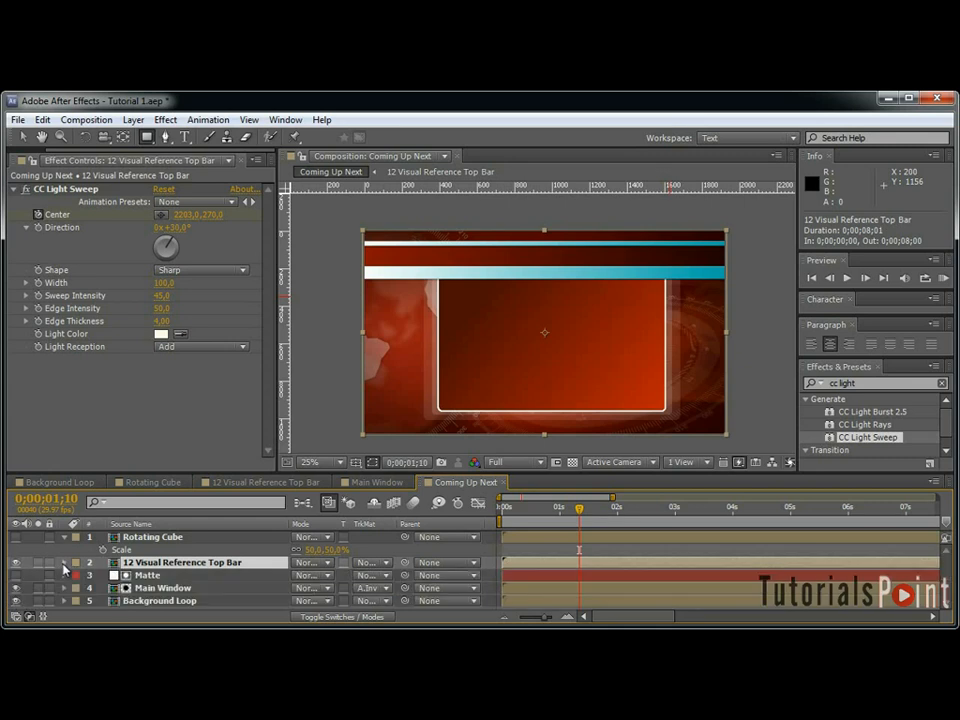
click(64, 540)
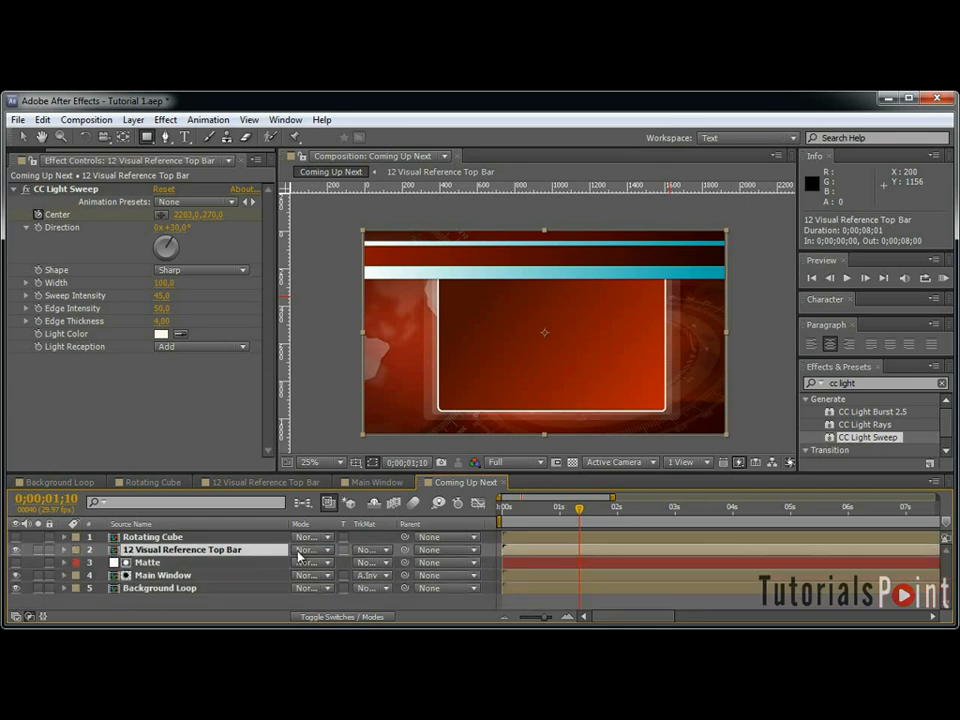
double_click(175, 550)
click(80, 482)
click(465, 482)
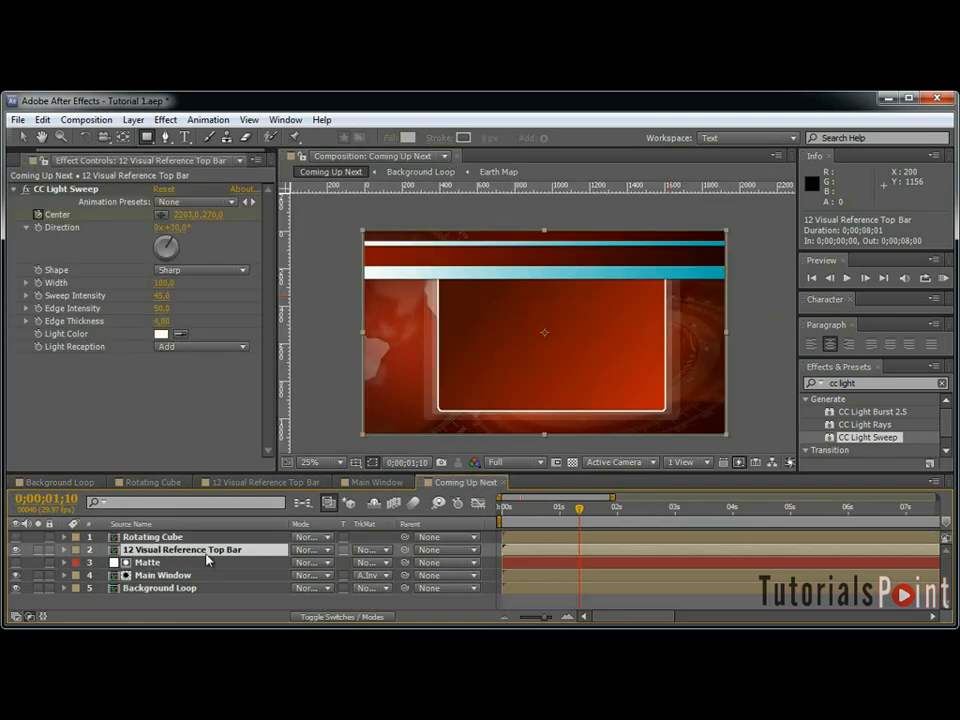
Start keyframing Main Window's Position at 0;00;01;00 with a value of 960, 540, using the top bar's keyframes as timing reference.
key(u)
drag(582, 519, 559, 538)
scroll(240, 570, down, 2)
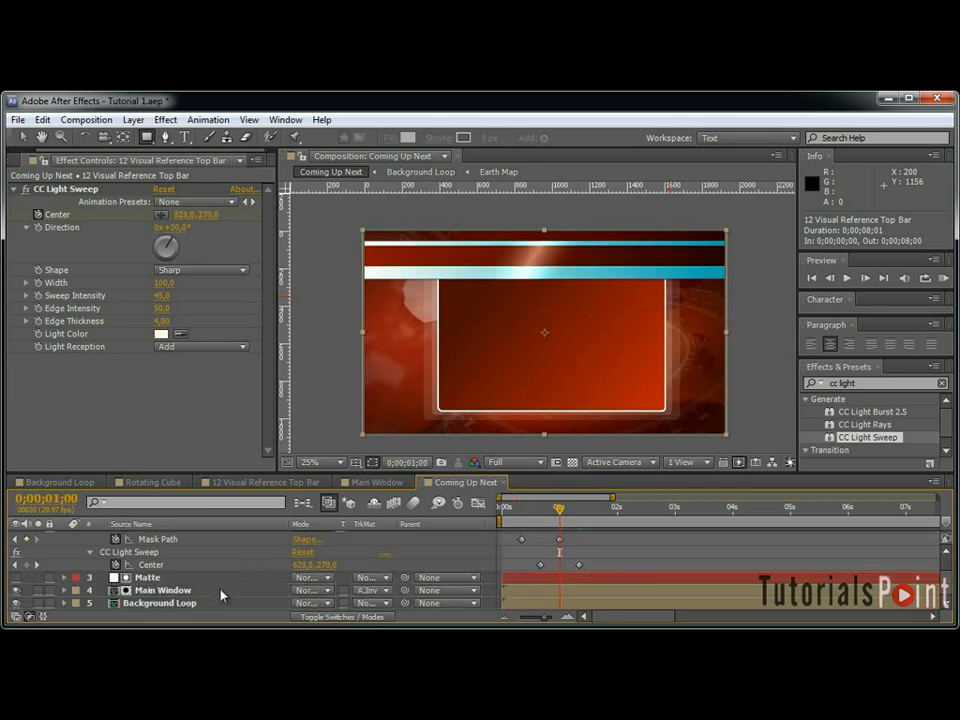
click(225, 590)
key(p)
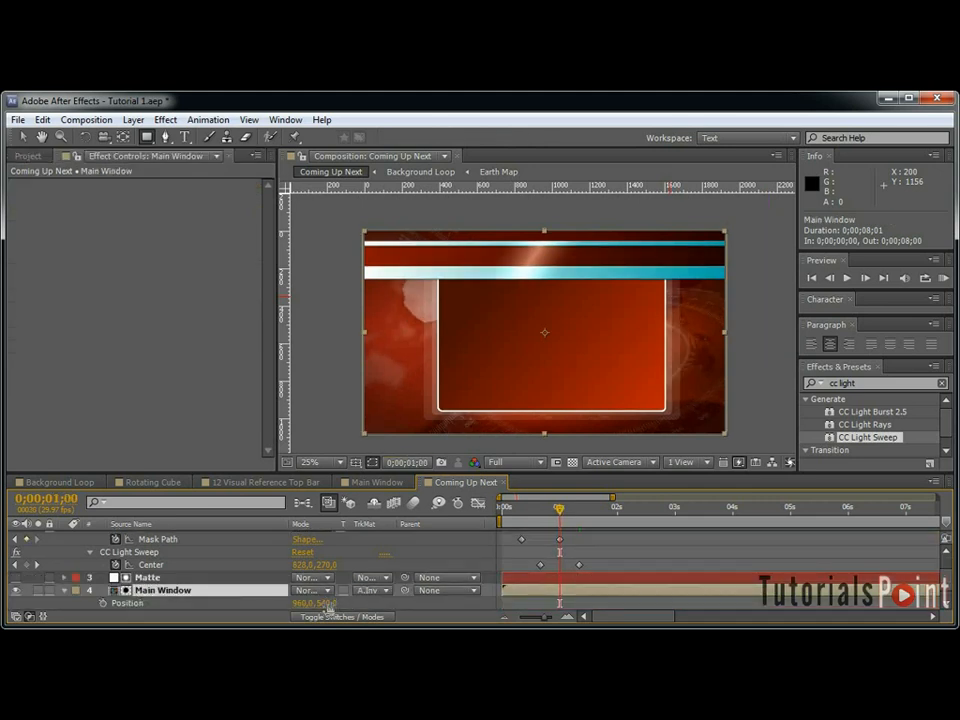
click(102, 603)
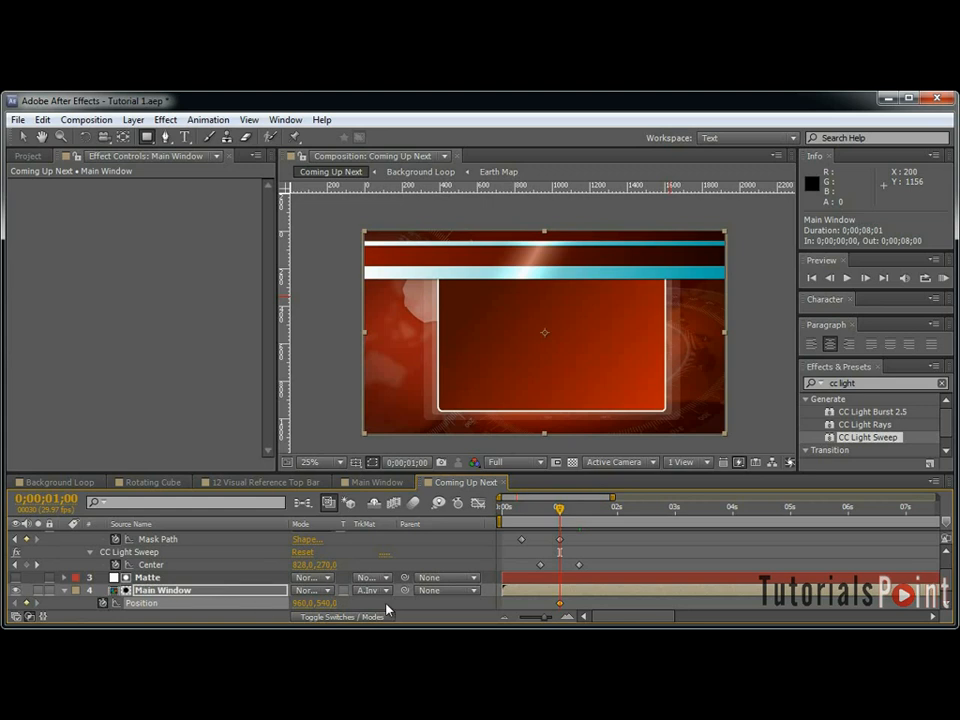
Shift Main Window's Position keyframe to 0;00;01;10 and raise the window out of view behind the headline bar at 0;00;01;00.
drag(560, 606, 582, 609)
drag(336, 606, 210, 606)
click(579, 602)
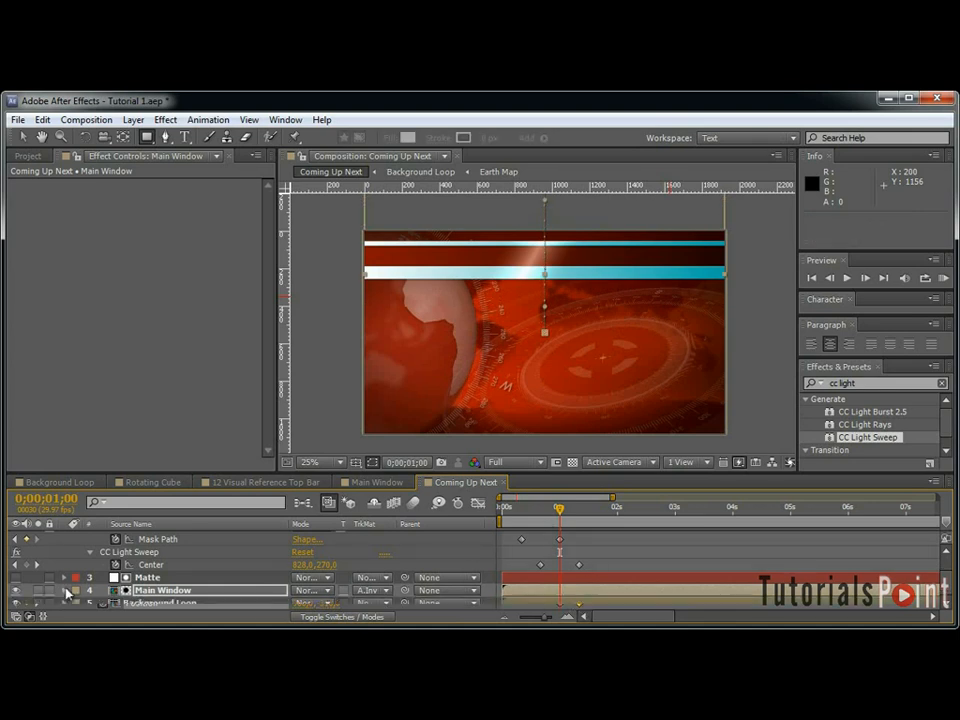
scroll(66, 593, up, 2)
click(65, 550)
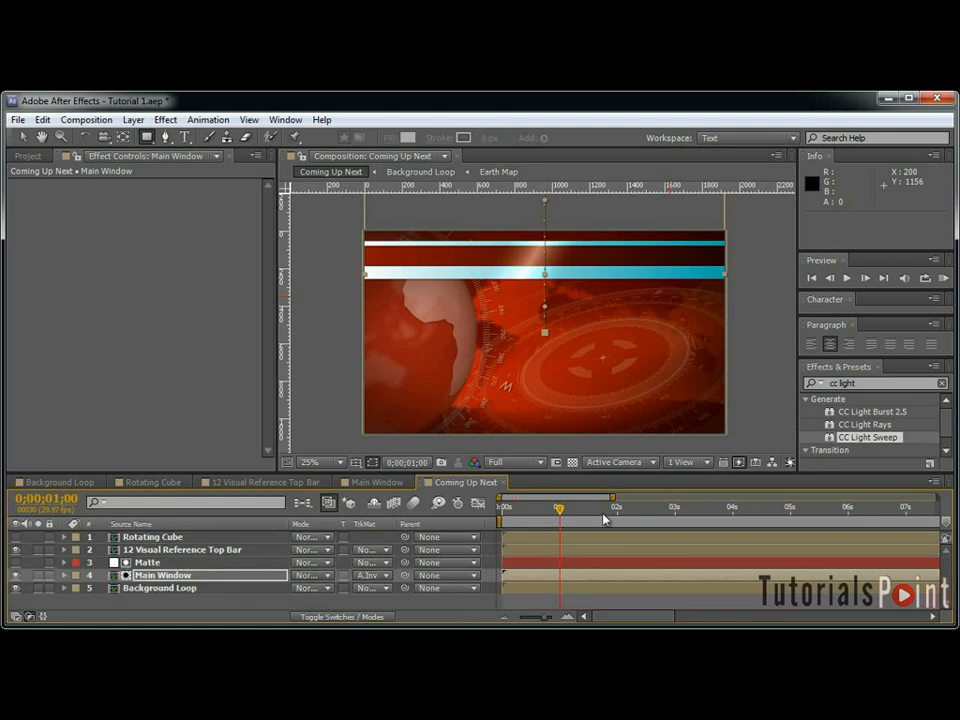
mouse_move(557, 509)
mouse_down()
mouse_move(585, 513)
mouse_move(561, 521)
mouse_move(575, 525)
mouse_move(562, 531)
mouse_up()
Show the Rotating Cube layer with its Scale and Rotation properties, and enable motion blur for it.
click(15, 538)
click(136, 538)
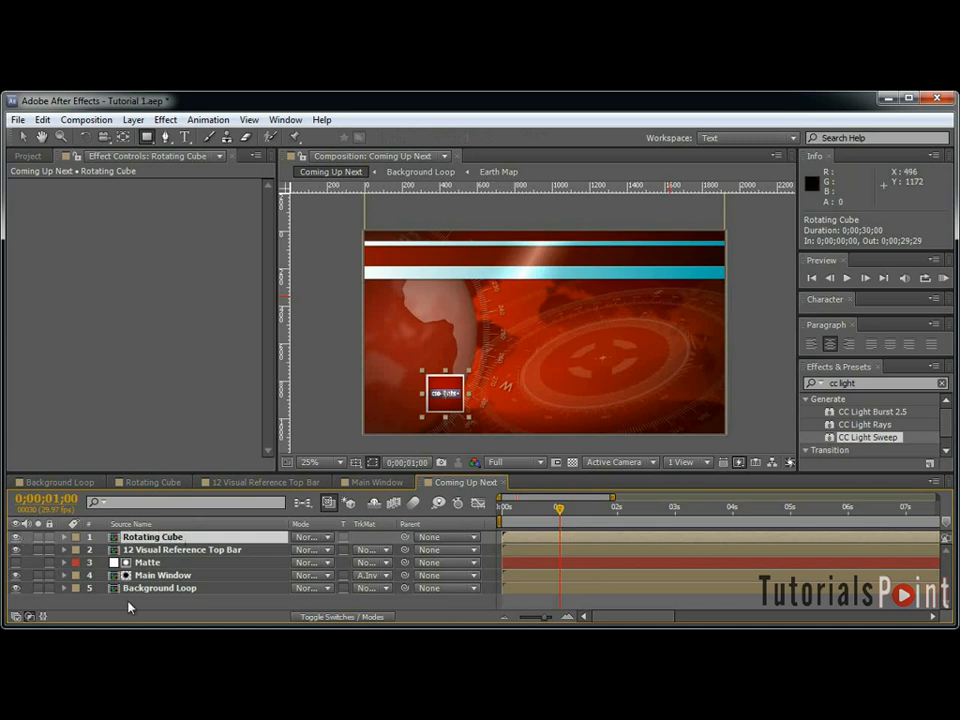
key(r)
key(shift+s)
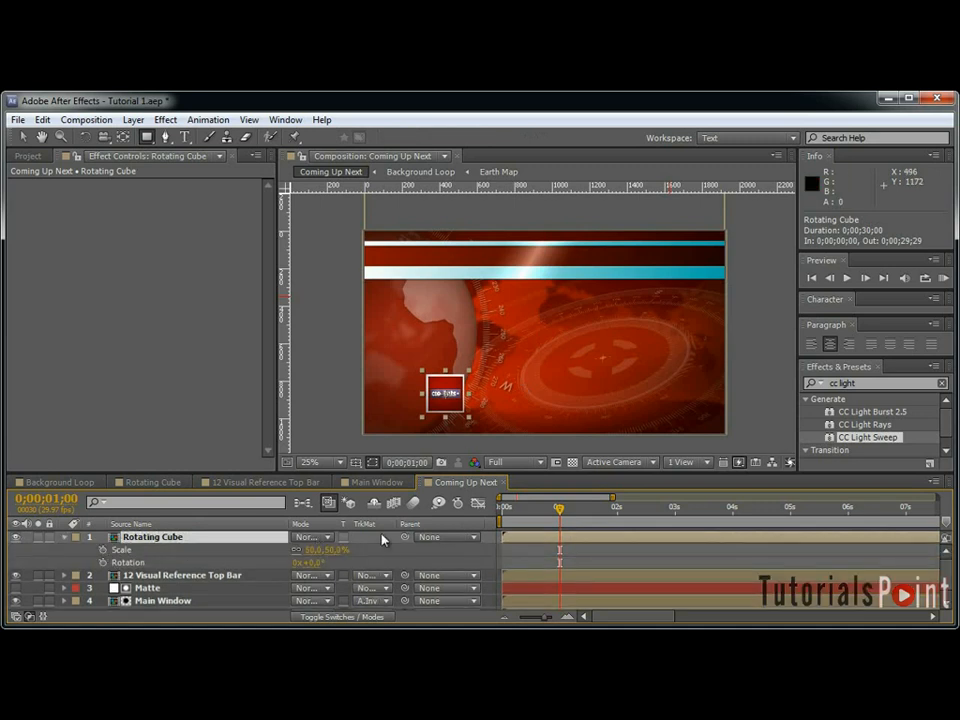
key(F4)
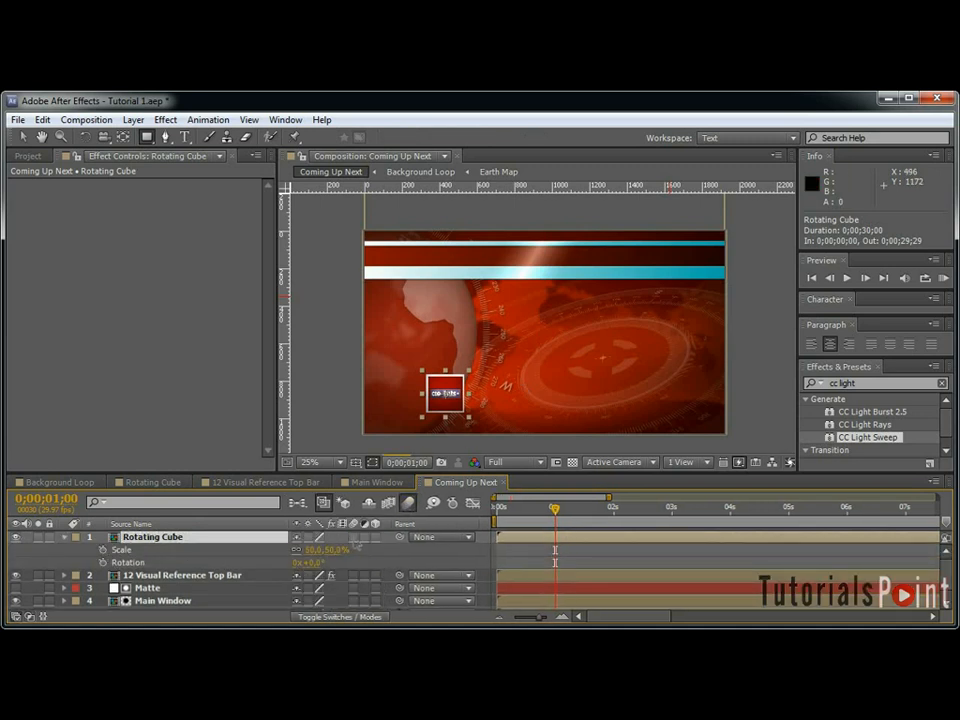
Keyframe Rotating Cube's Scale at 50% and Rotation at 0°, placing both keyframes at 0;00;01;10.
click(103, 549)
click(103, 562)
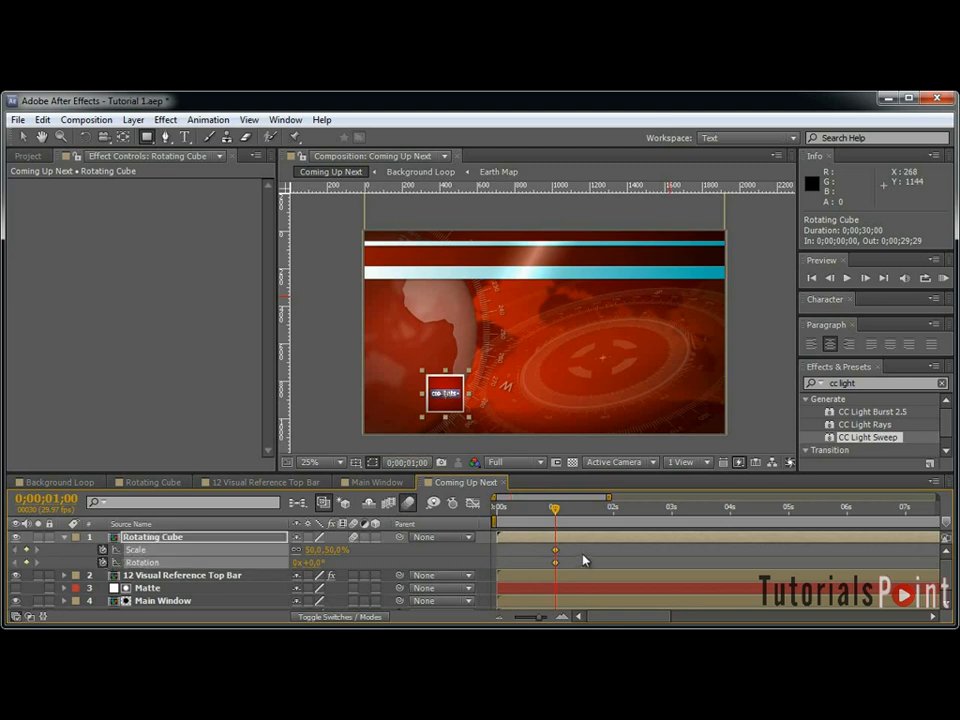
key(shift+Page_Down)
drag(557, 551, 575, 557)
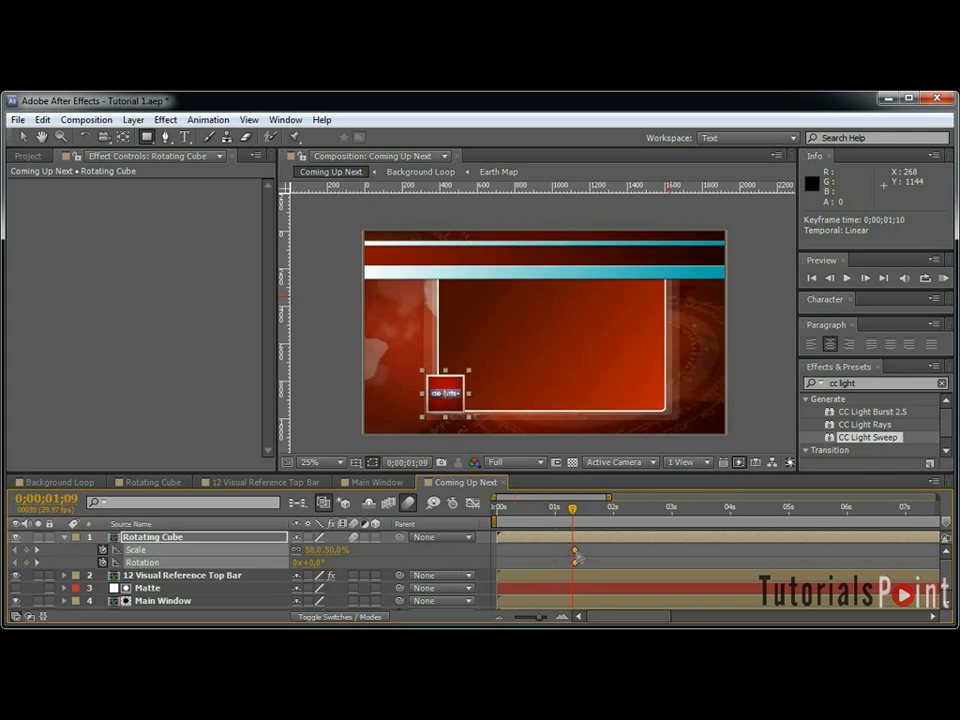
Set Rotating Cube's Rotation to -1 revolution at 0;00;01;00.
key(shift+Page_Up)
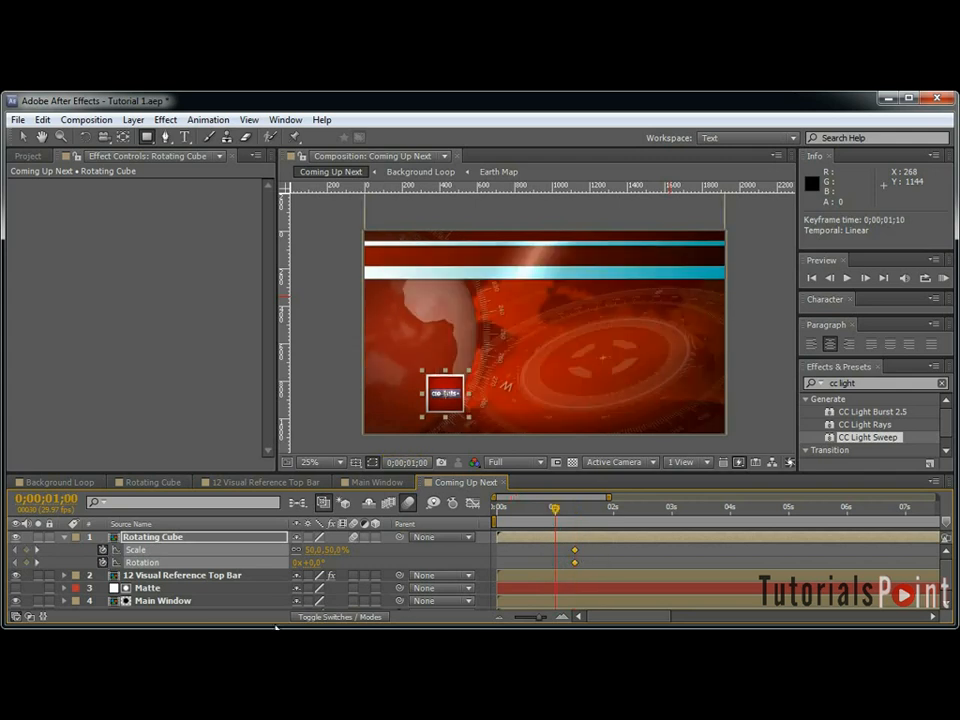
click(374, 556)
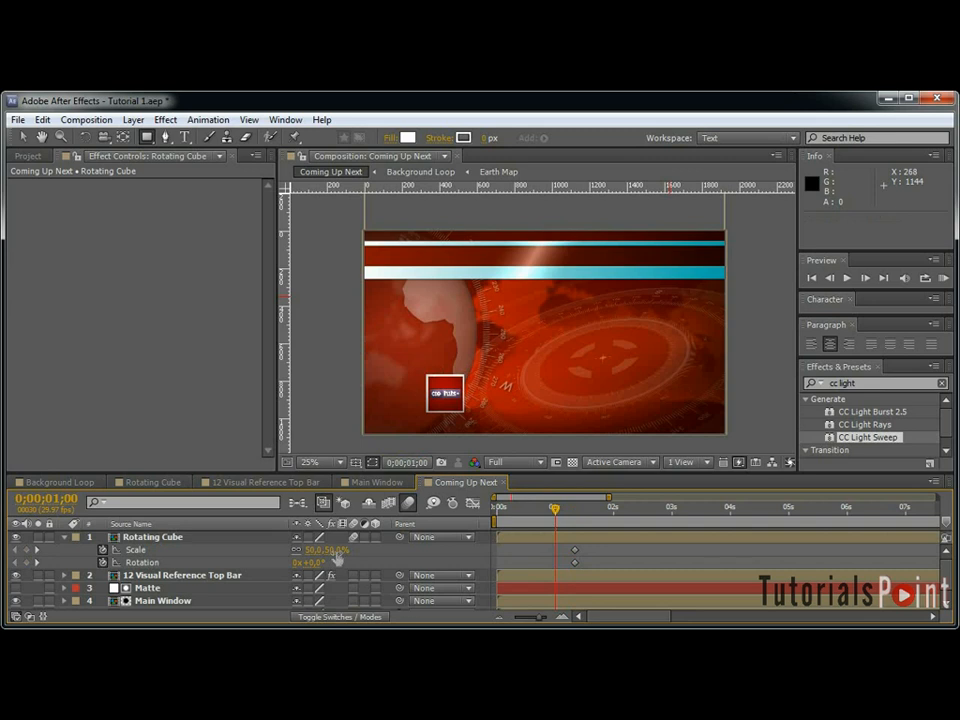
click(297, 564)
text(-1)
key(Return)
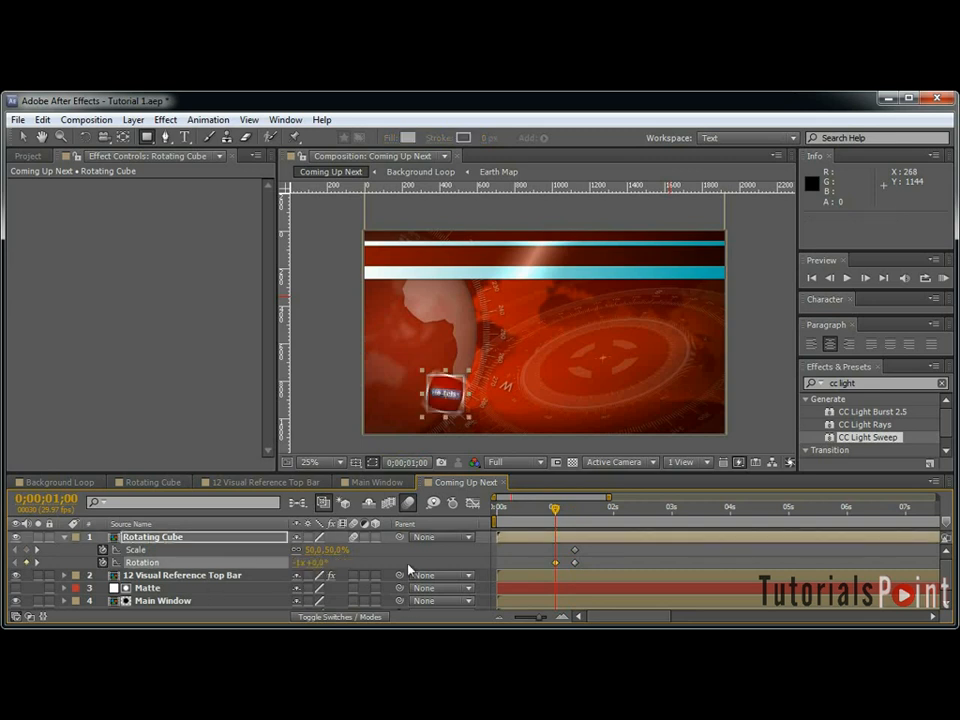
Set Rotating Cube's Scale to 0% at 0;00;01;00.
click(335, 553)
text(0)
key(Return)
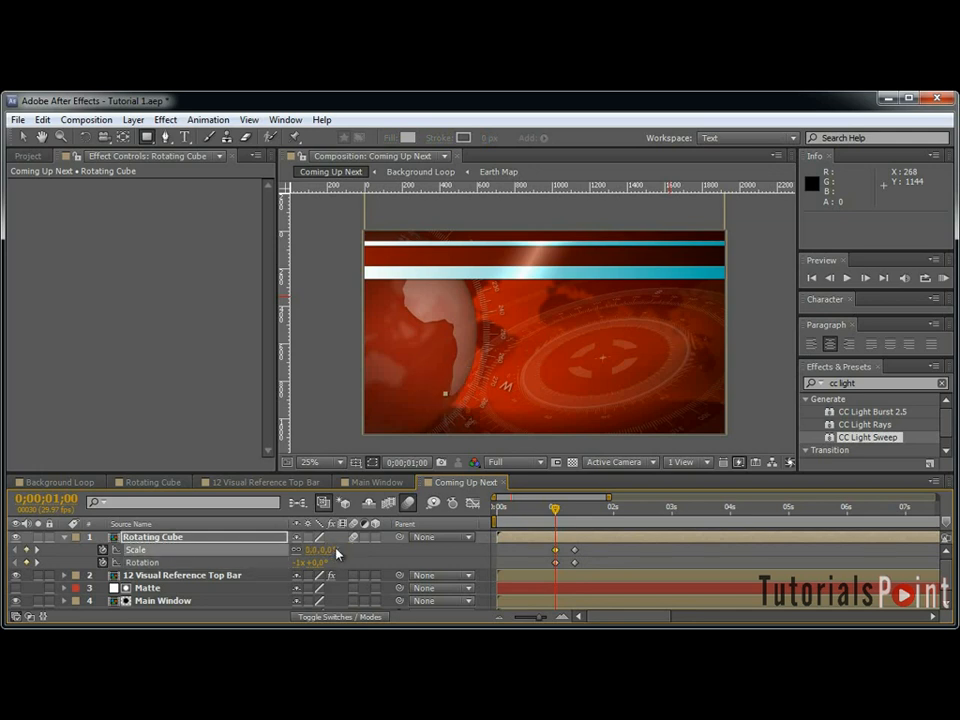
Create a white 1920 x 1080 px solid named Clock with the current time at 0;00;01;10.
drag(555, 511, 575, 517)
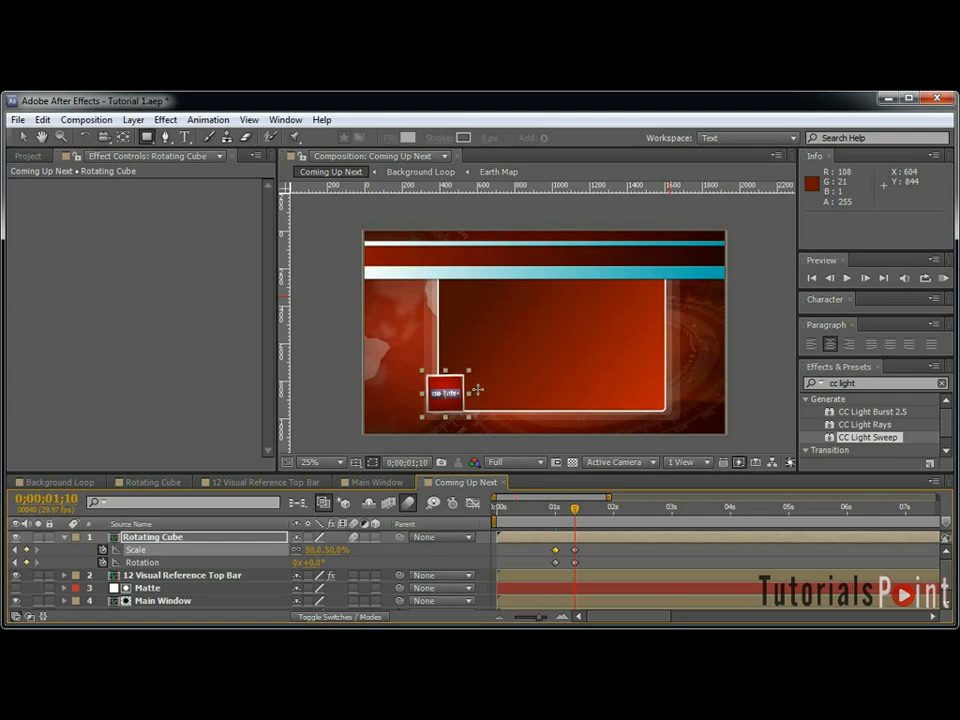
key(v)
scroll(480, 384, up, 1)
drag(443, 381, 543, 259)
scroll(537, 295, up, 1)
scroll(537, 298, down, 2)
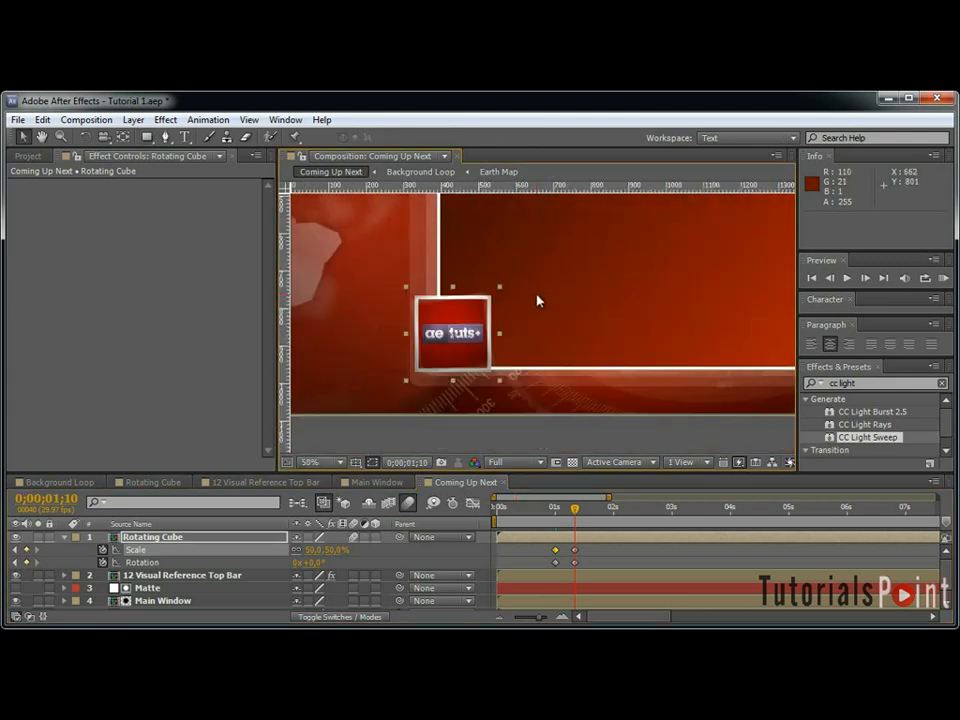
scroll(537, 301, up, 4)
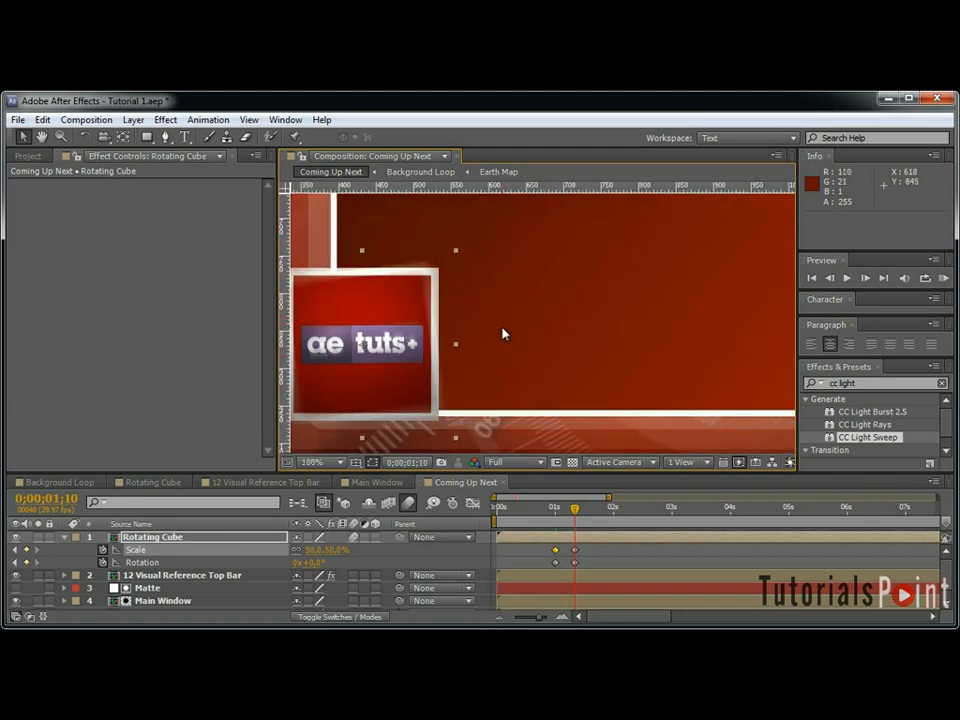
click(65, 537)
drag(456, 343, 583, 257)
key(ctrl+y)
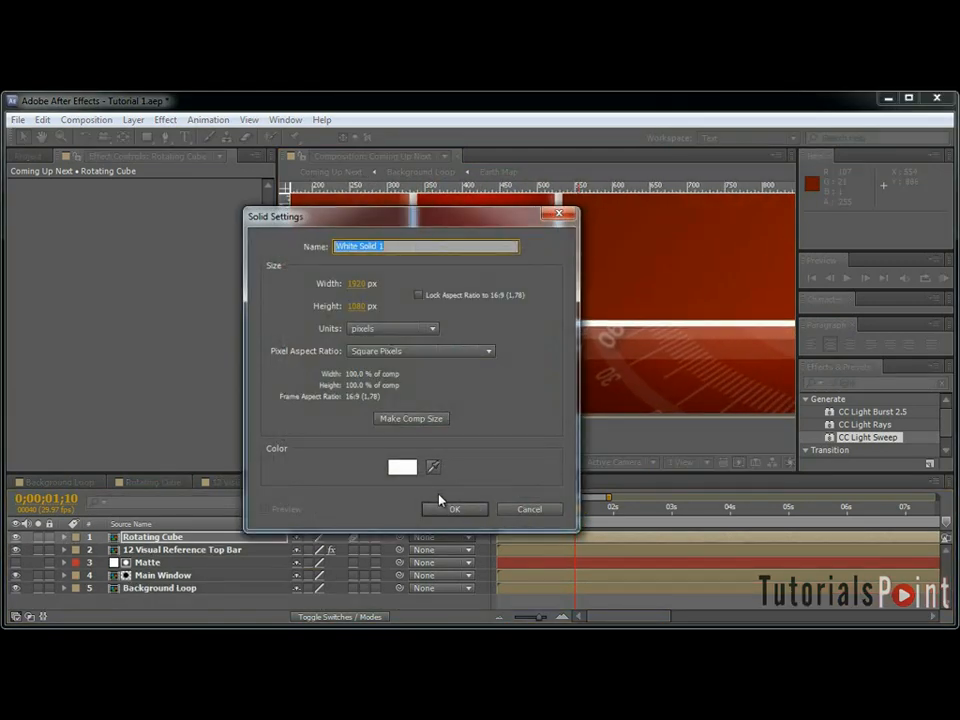
text(Clock)
key(Return)
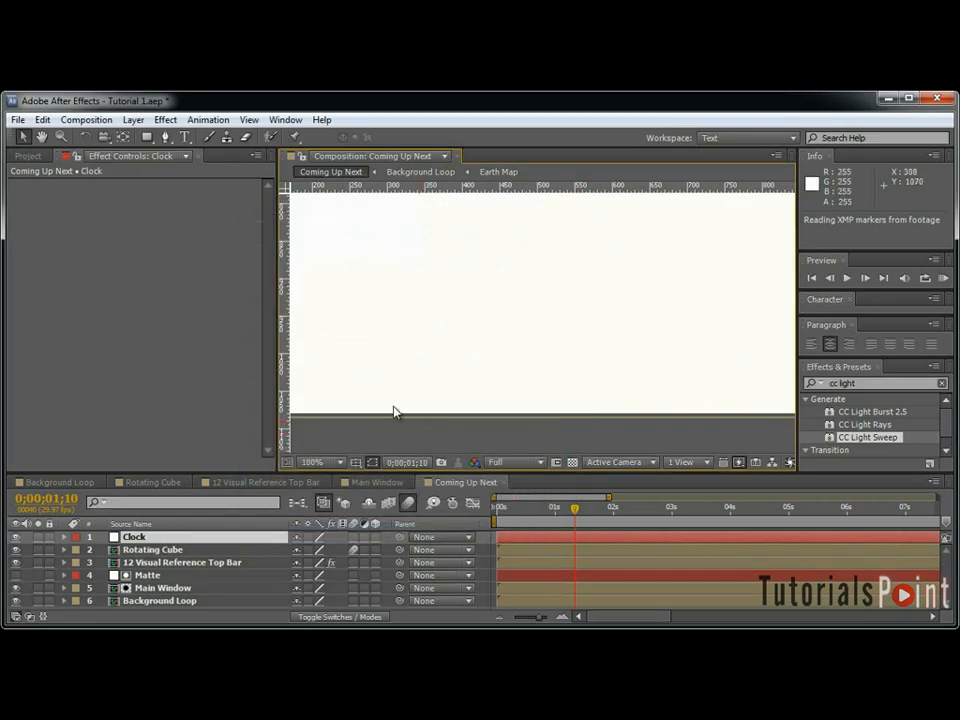
Hide the Clock solid and place vertical guides along both side edges of the cube, at 329 and 533.
click(15, 537)
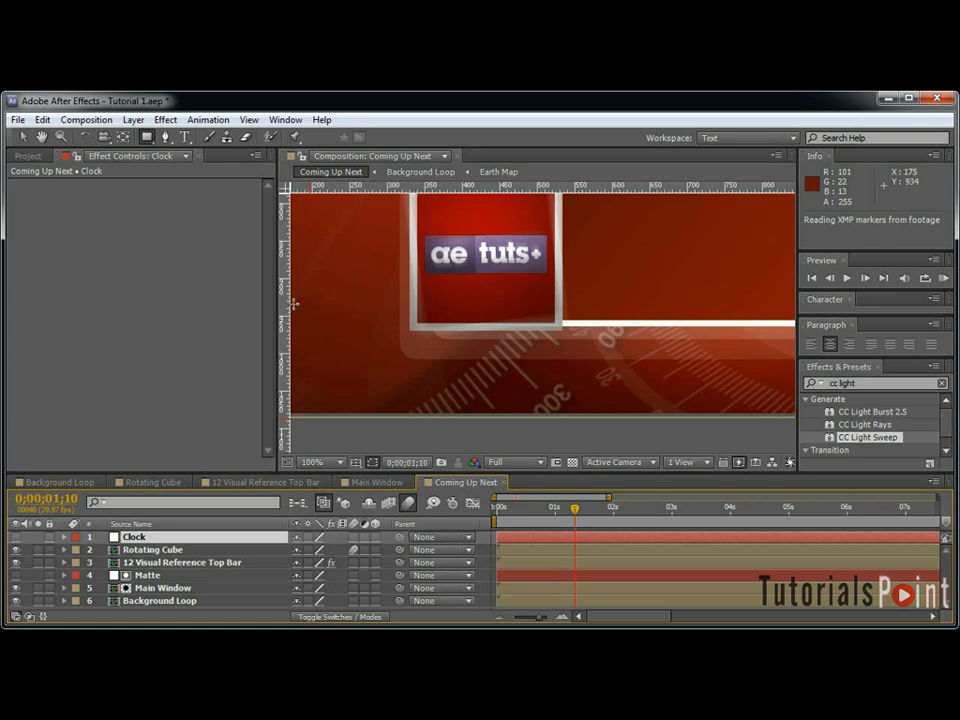
drag(290, 300, 409, 310)
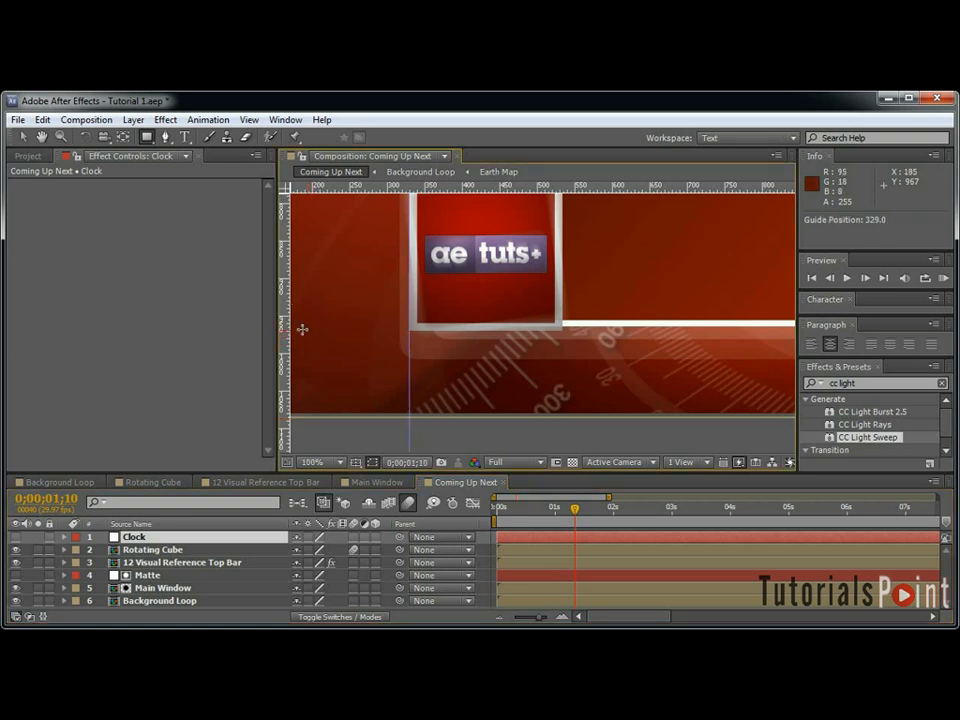
drag(292, 328, 561, 355)
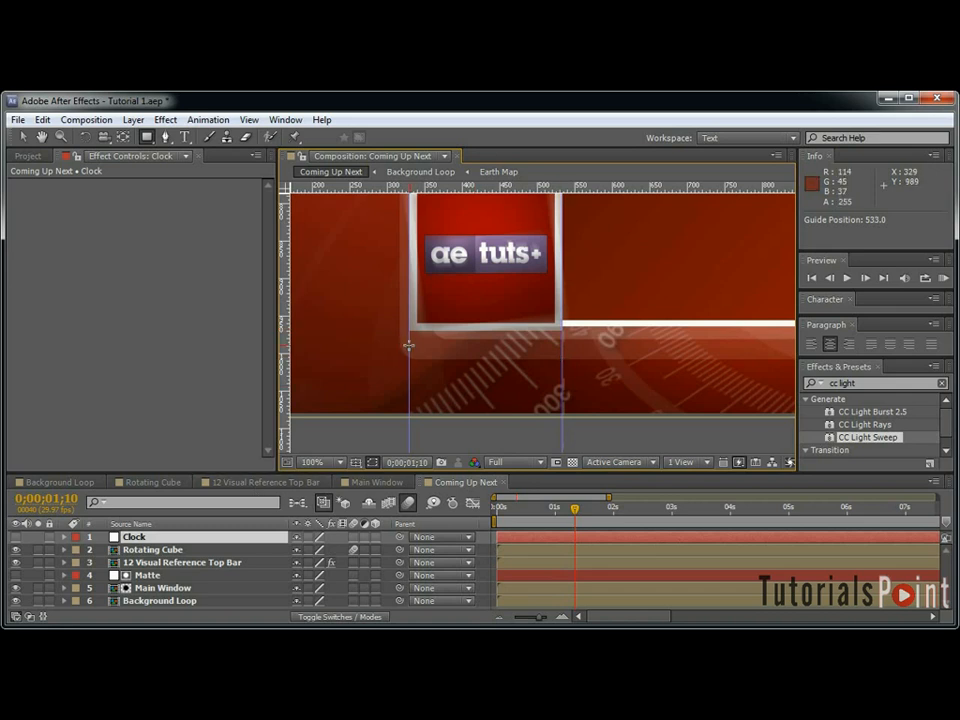
Mask Clock to a rectangle about 204 x 47 px between the guides just below the cube, and make the layer visible again.
drag(408, 346, 561, 381)
click(64, 537)
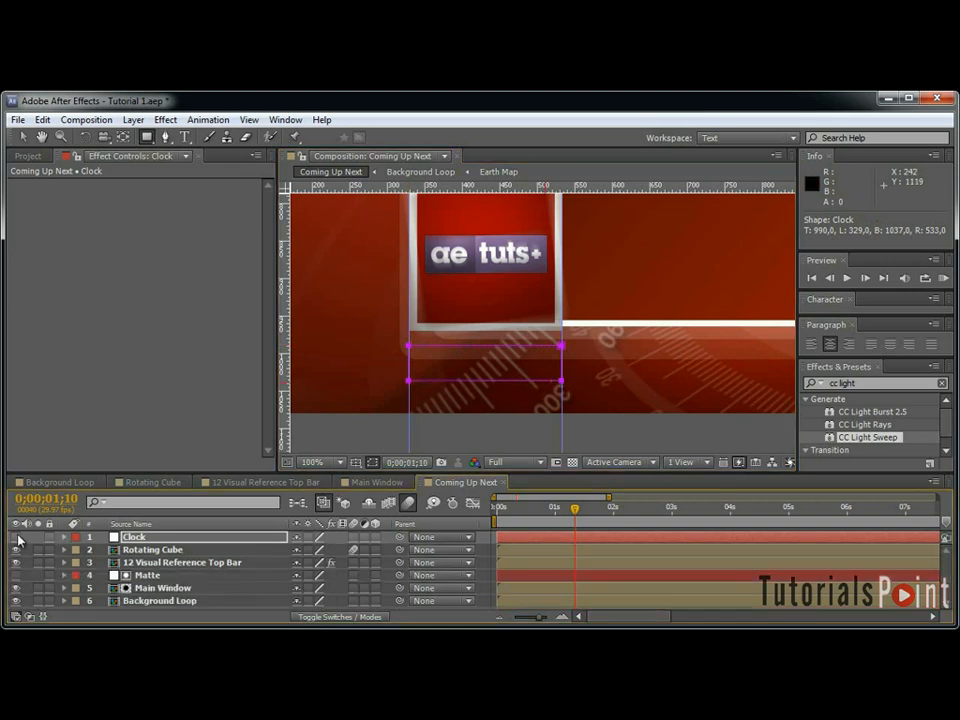
click(15, 537)
Apply a Ramp effect to Clock, starting at the mask's top centre (432, 988) and ending at its bottom centre (431, 1035).
click(165, 119)
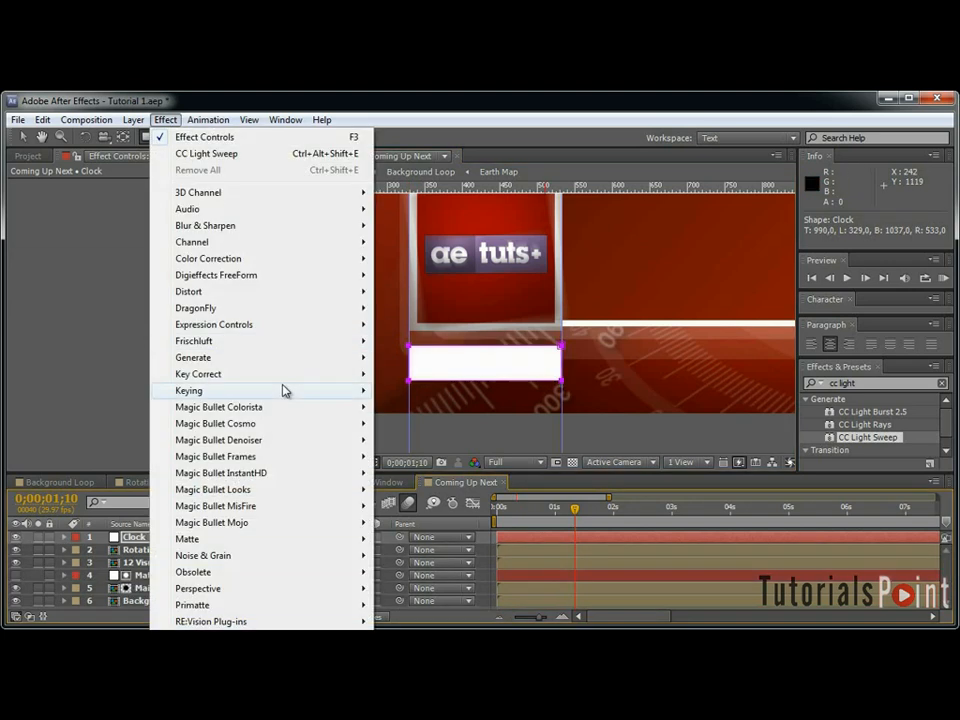
mouse_move(287, 366)
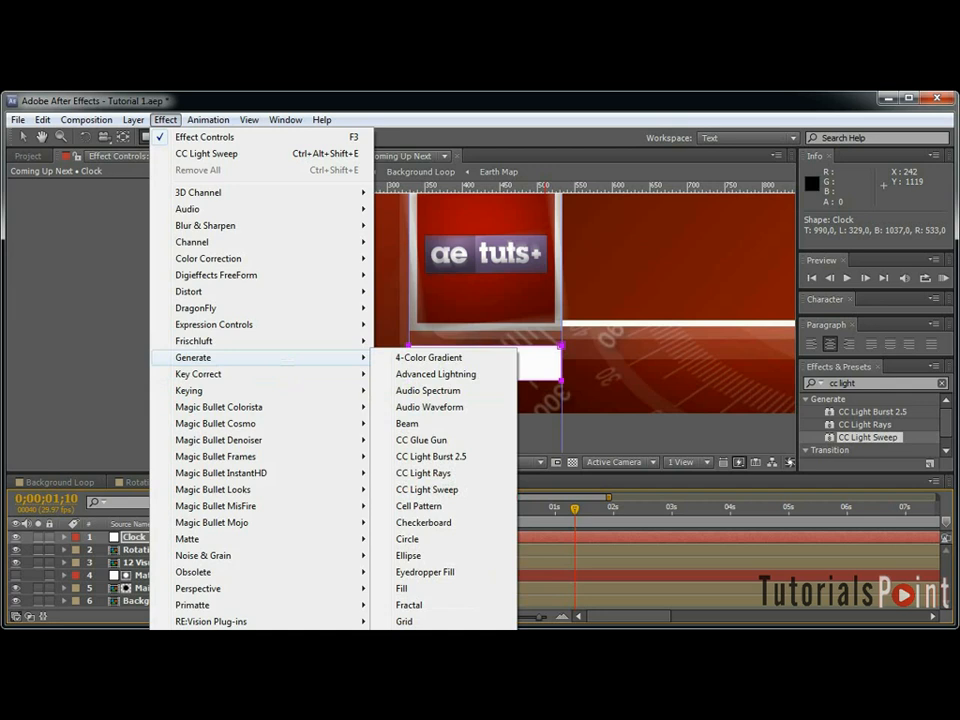
click(408, 687)
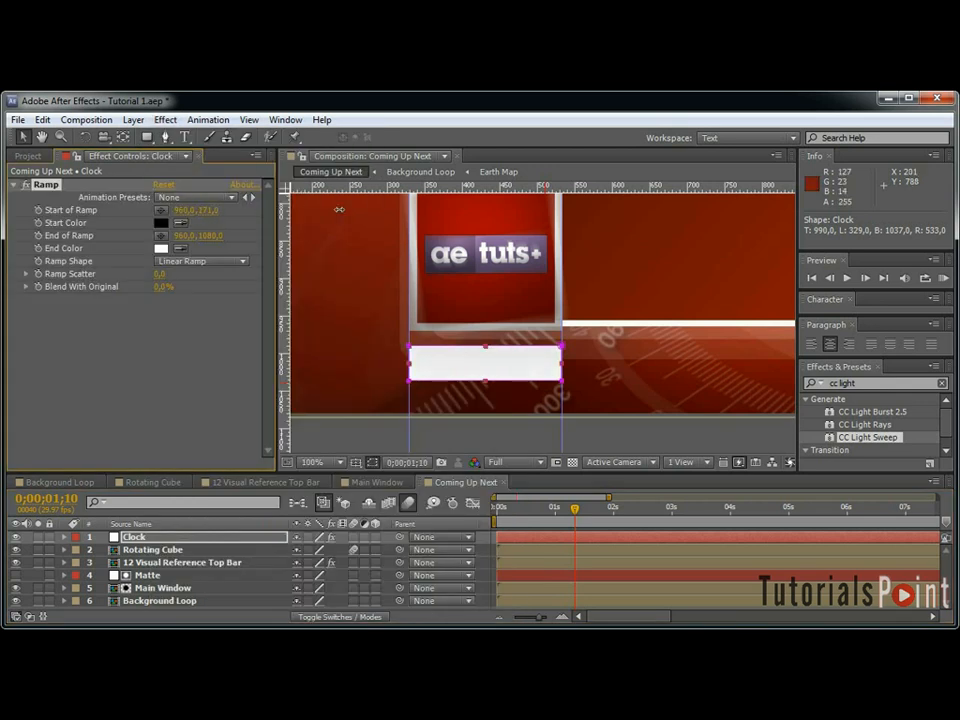
click(160, 210)
click(485, 347)
click(485, 347)
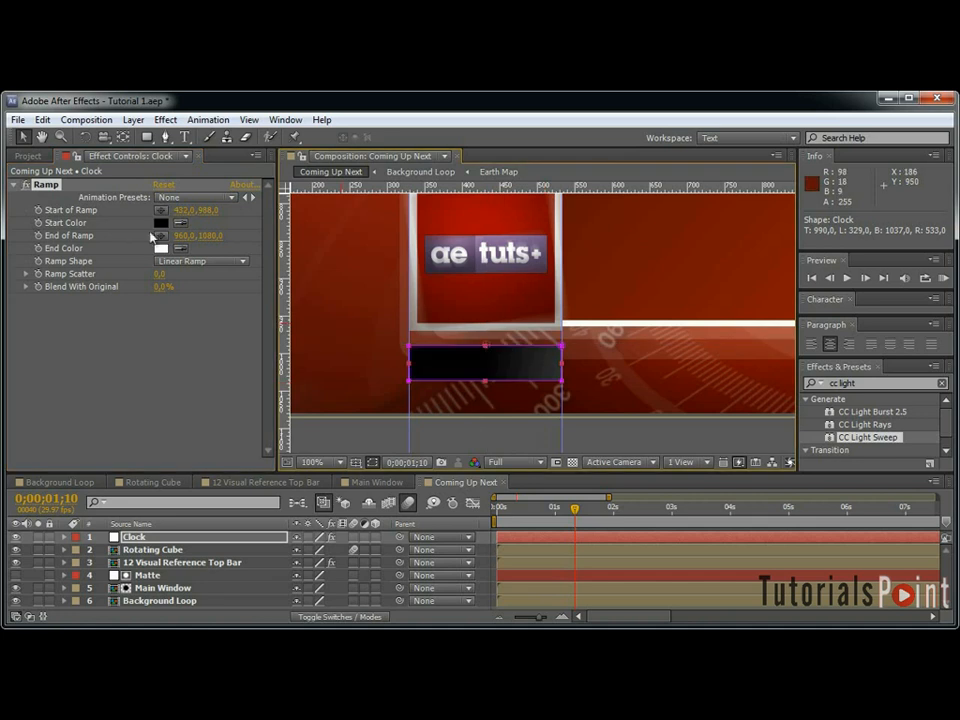
click(160, 235)
click(485, 381)
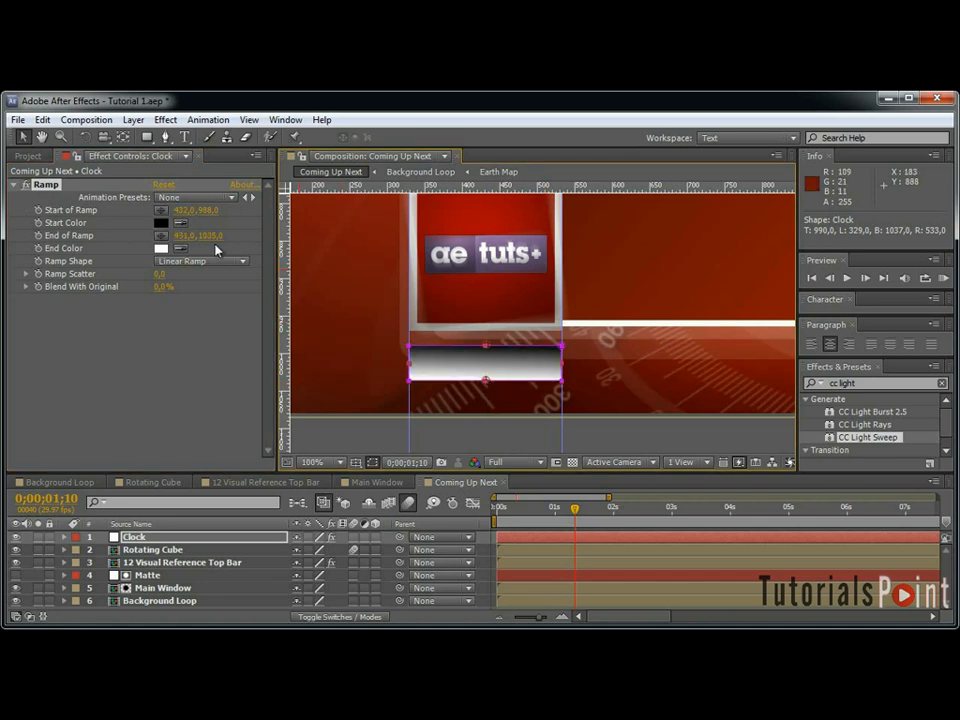
Set the Ramp's start color to light grey C9C9C9.
click(160, 222)
click(236, 369)
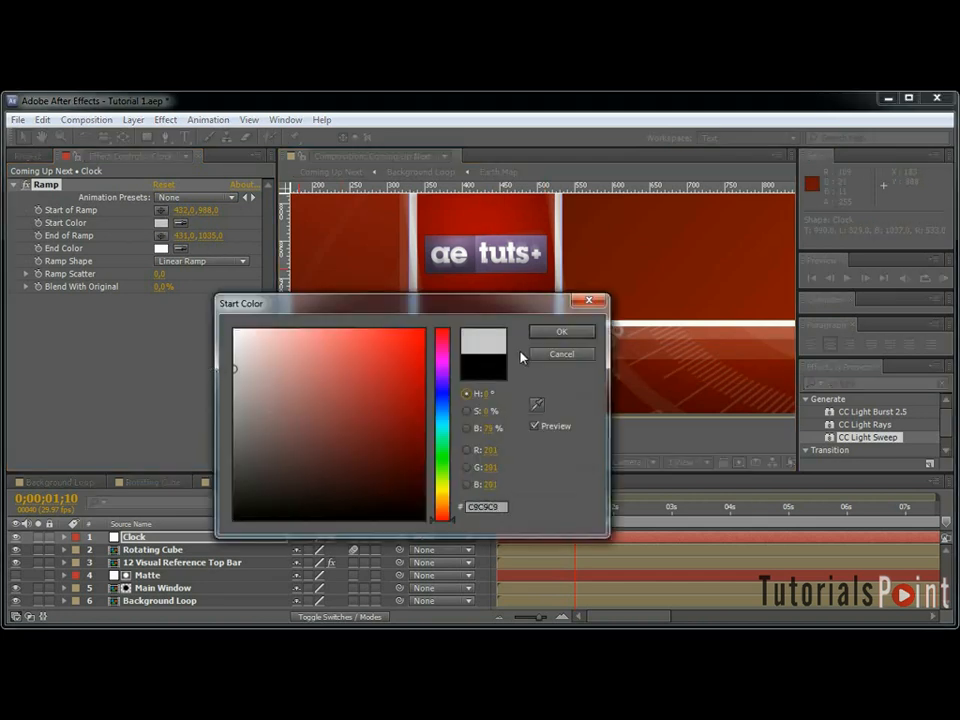
click(560, 335)
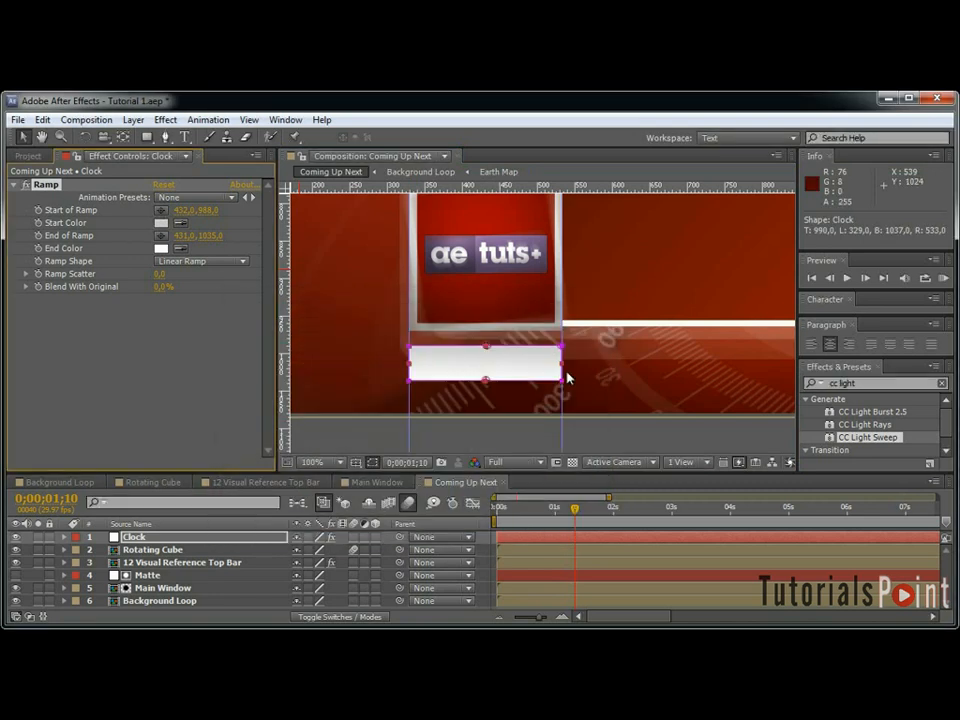
Darken the Ramp's start color to grey ABABAB and deselect the layer.
click(160, 222)
drag(236, 371, 229, 395)
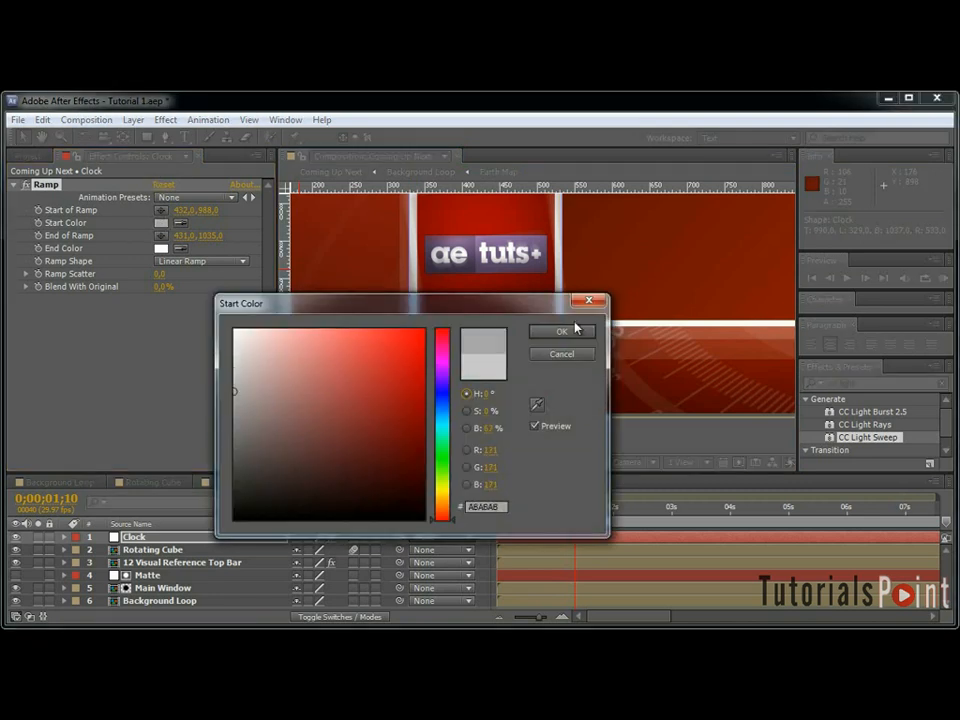
click(575, 328)
click(500, 531)
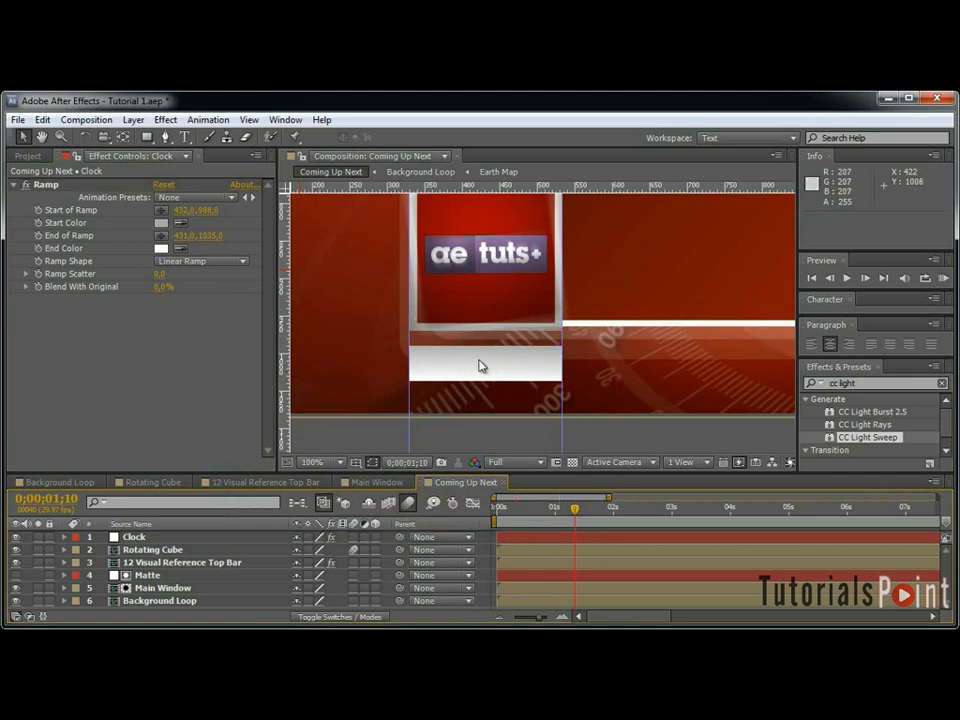
Move the Clock layer below Rotating Cube in the stack, with the current time at 0;00;01;11.
click(140, 539)
drag(576, 516, 576, 516)
drag(177, 538, 213, 556)
Raise Clock behind the cube to Position 960, 471 and keyframe it at 0;00;01;11.
key(p)
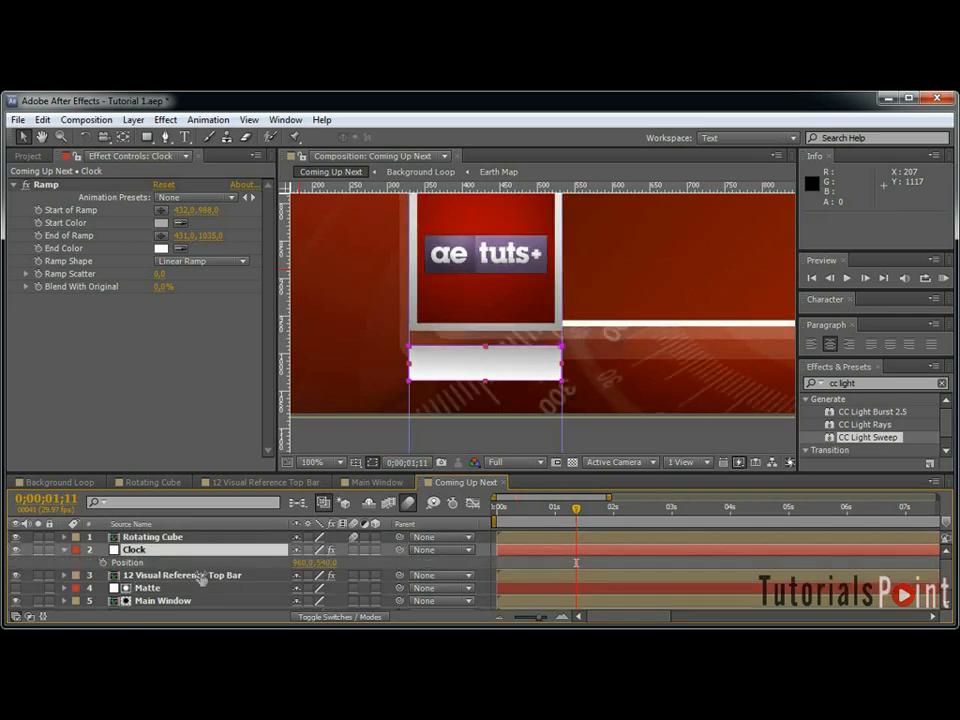
drag(318, 566, 265, 573)
click(103, 563)
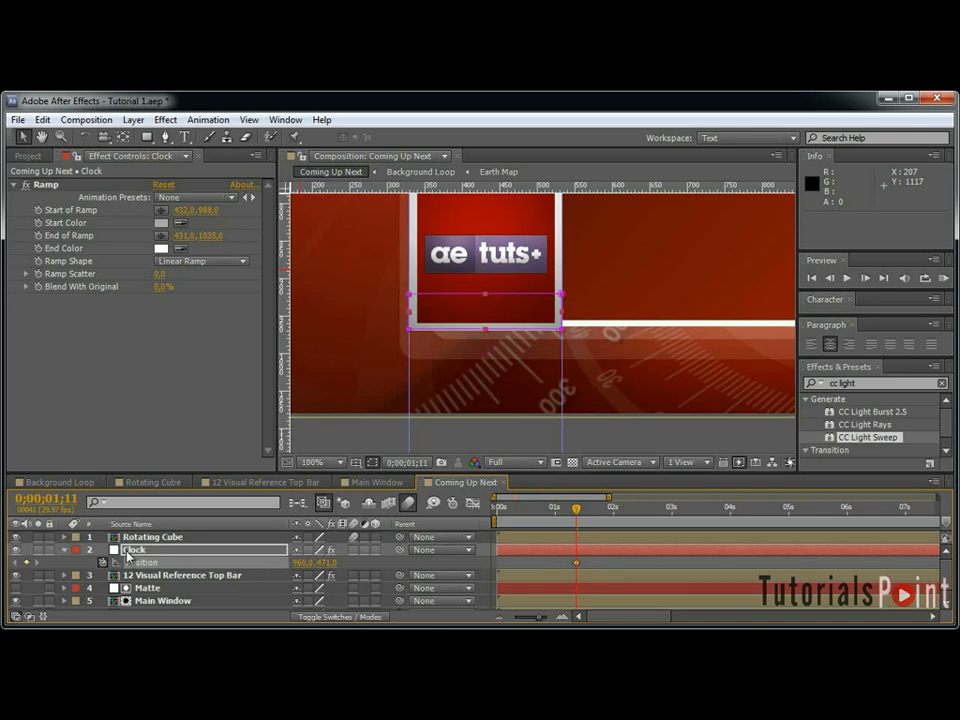
Lower Clock out from behind the cube to Position 960, 537 at 0;00;01;16.
key(Page_Down)
key(Page_Down)
key(Page_Down)
key(Page_Down)
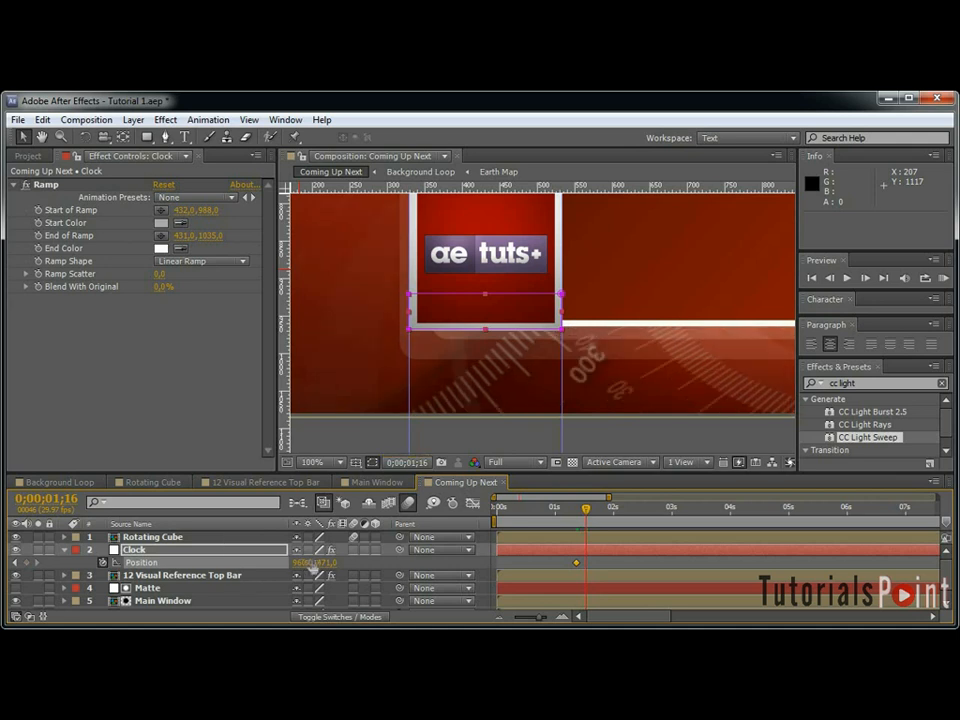
drag(321, 566, 577, 556)
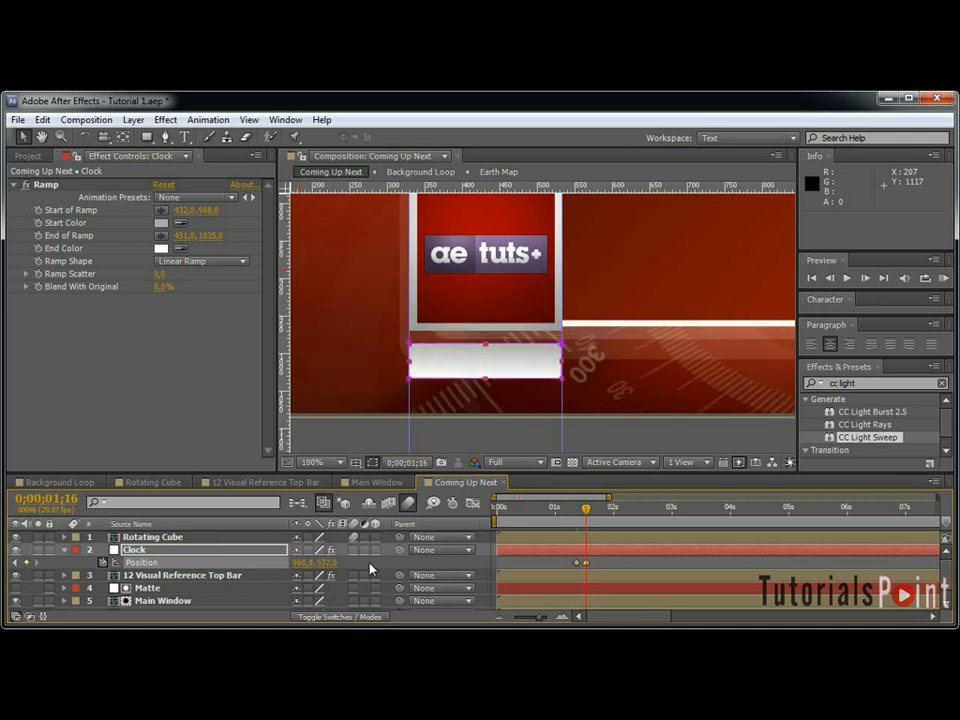
Add a new text layer reading 15;45 over the white clock plate.
scroll(584, 347, down, 1)
scroll(584, 347, up, 1)
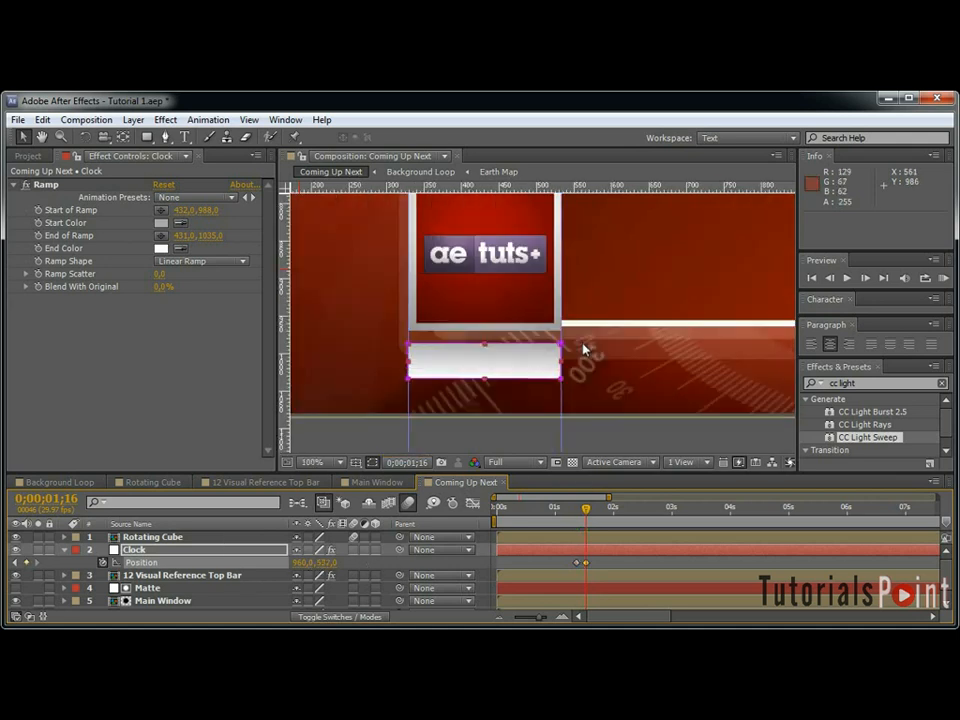
click(472, 566)
key(ctrl+t)
click(449, 350)
text(15;45)
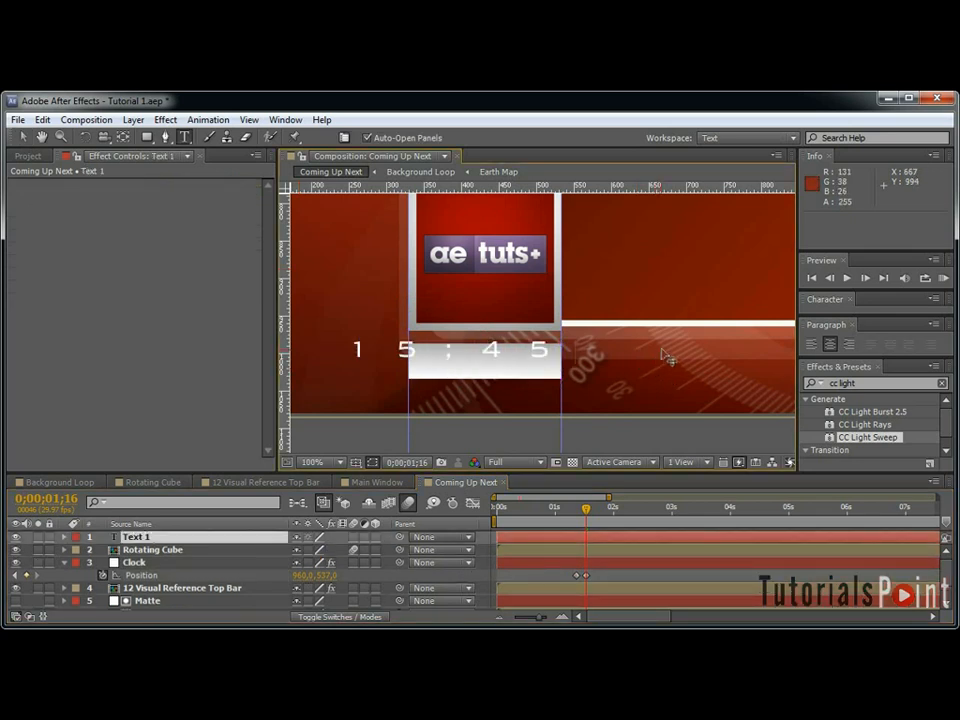
Format the whole 15;45 text as Arial Regular with tracking 0 and a black fill.
key(ctrl+a)
drag(827, 317, 826, 357)
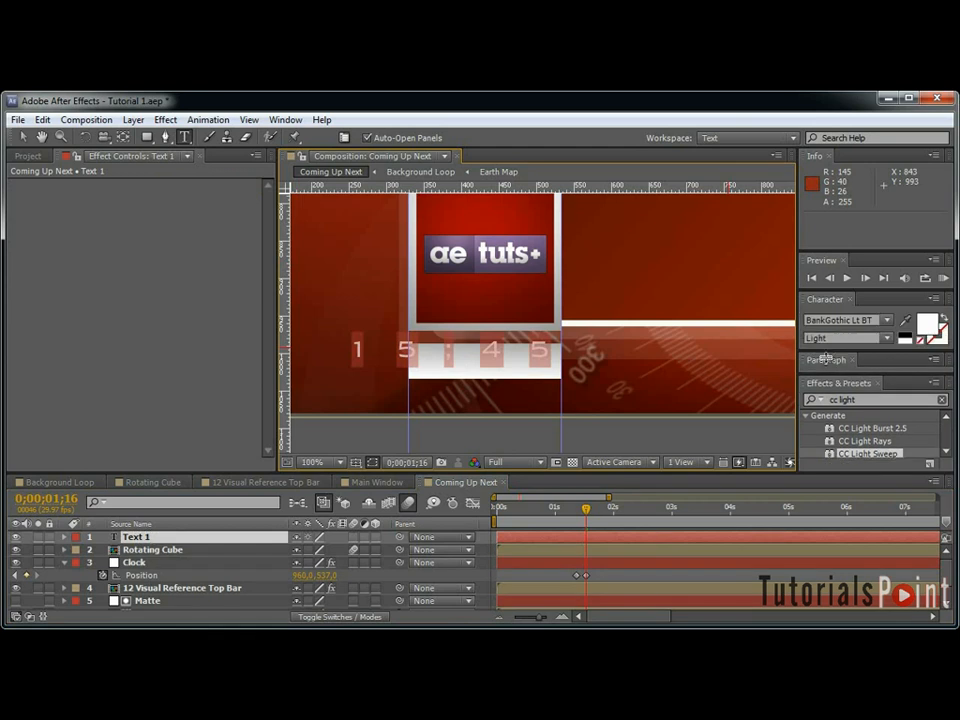
click(827, 321)
text(Arial)
key(Return)
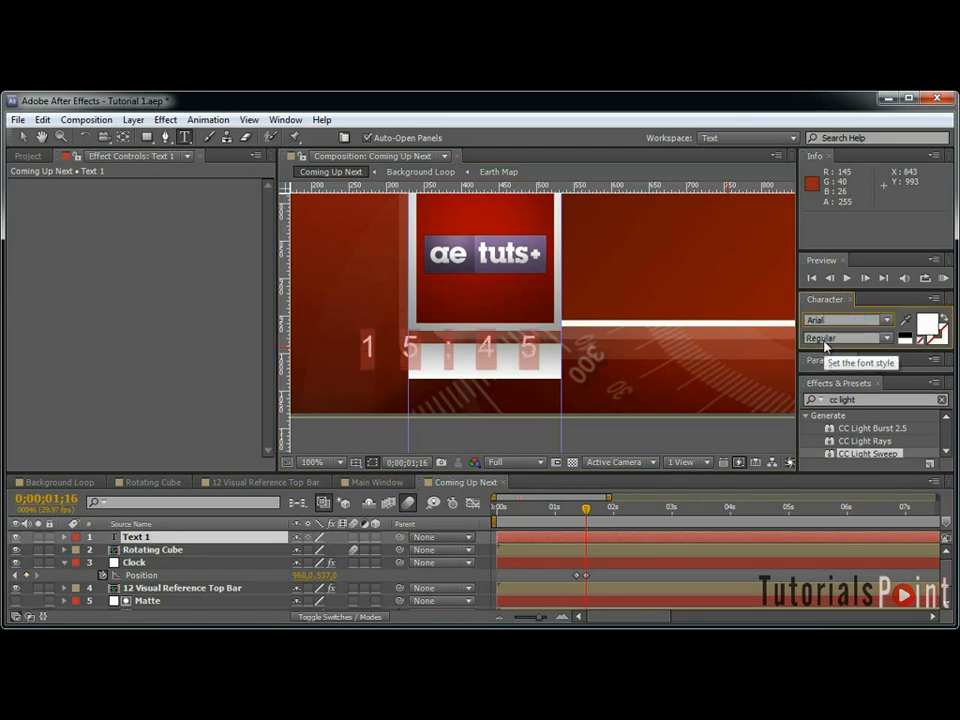
drag(891, 349, 903, 422)
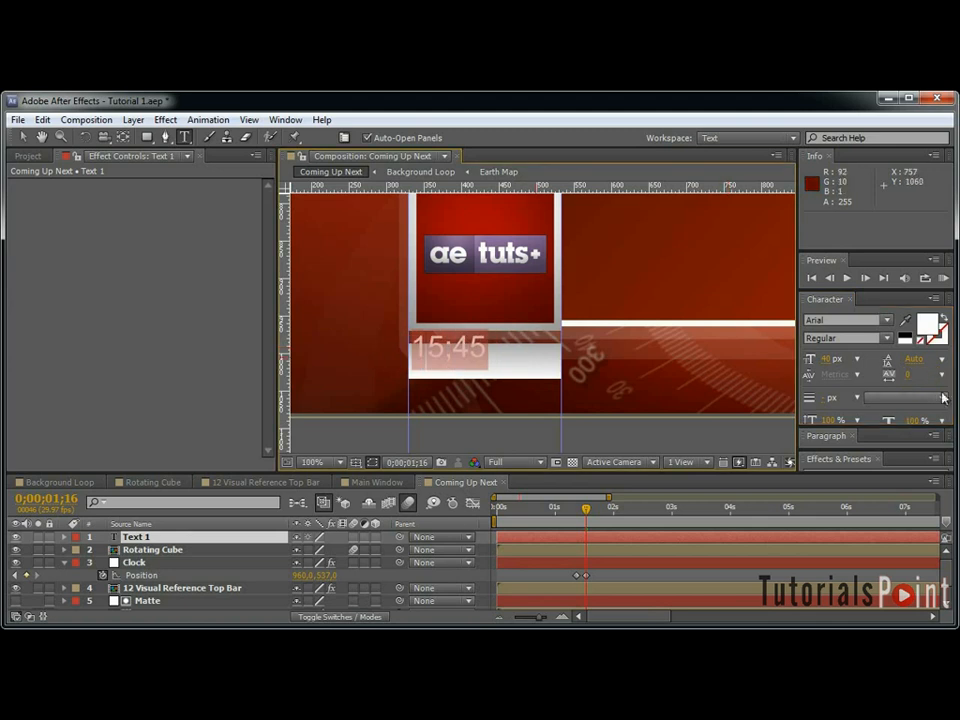
click(906, 321)
click(905, 333)
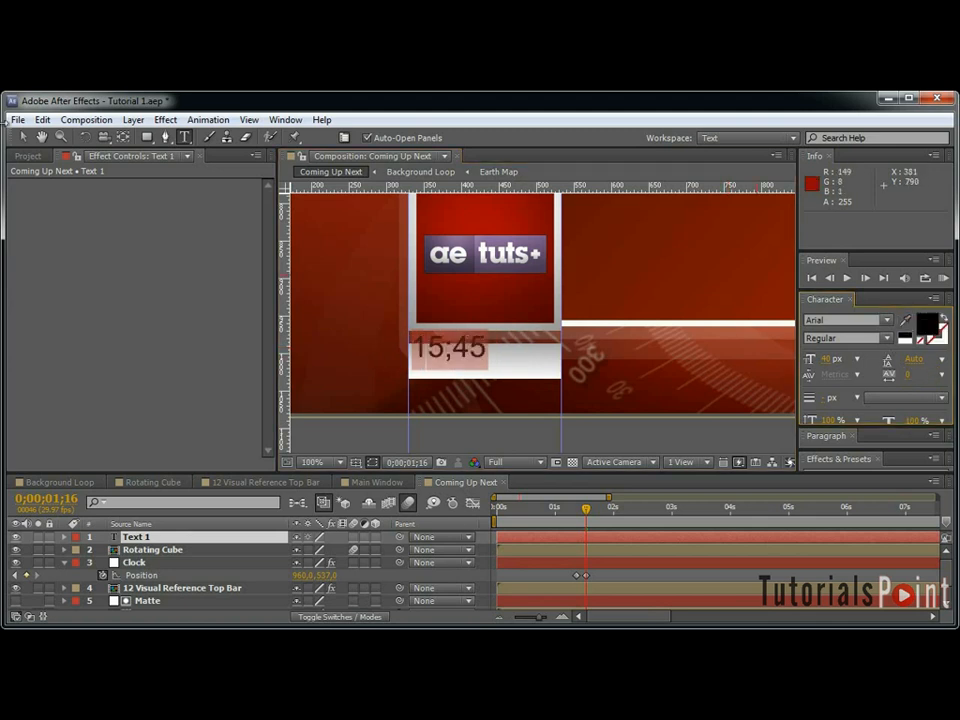
Centre the 15;45 text on the white plate at 428, 1023 and parent its layer to Clock.
click(23, 137)
drag(478, 348, 510, 361)
drag(399, 537, 150, 562)
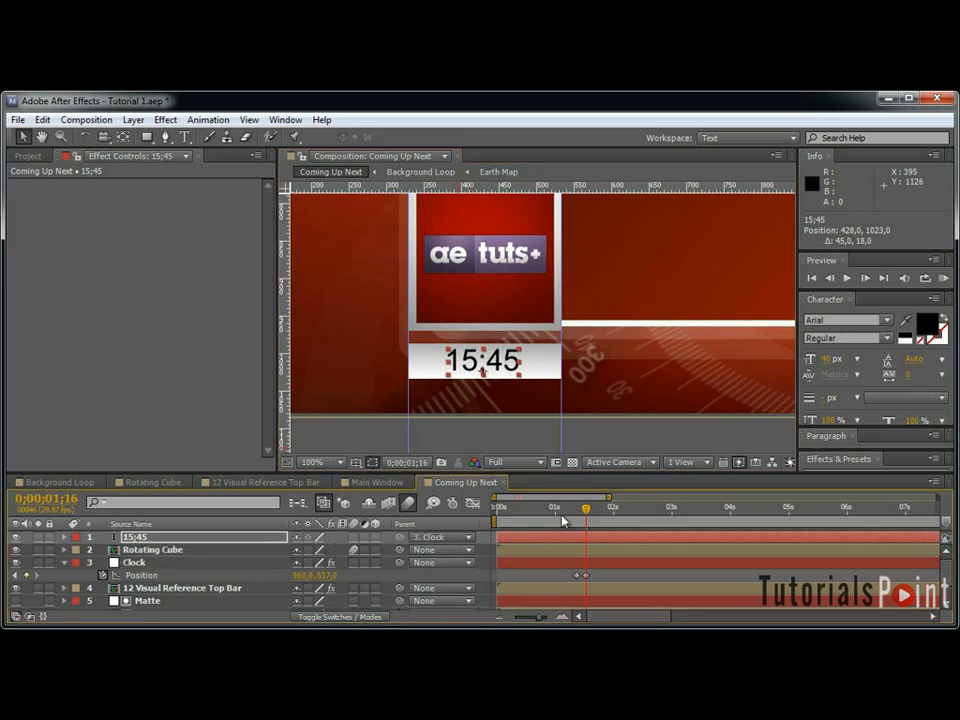
Enable motion blur for the 15;45 and Clock layers, and place 15;45 beneath Rotating Cube in the stack.
click(353, 537)
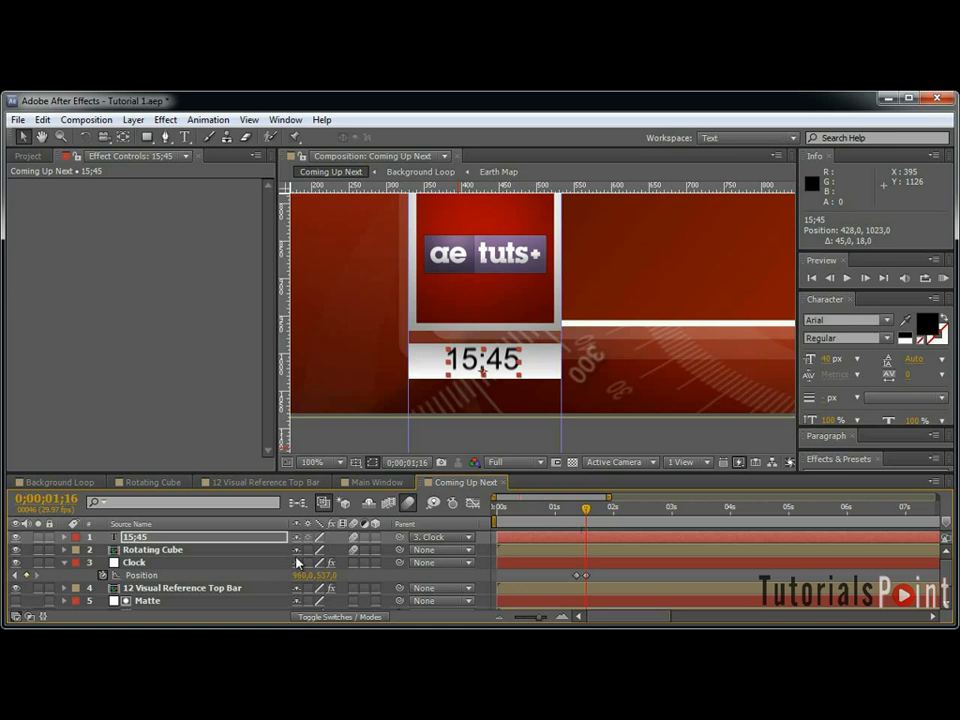
drag(587, 514, 577, 519)
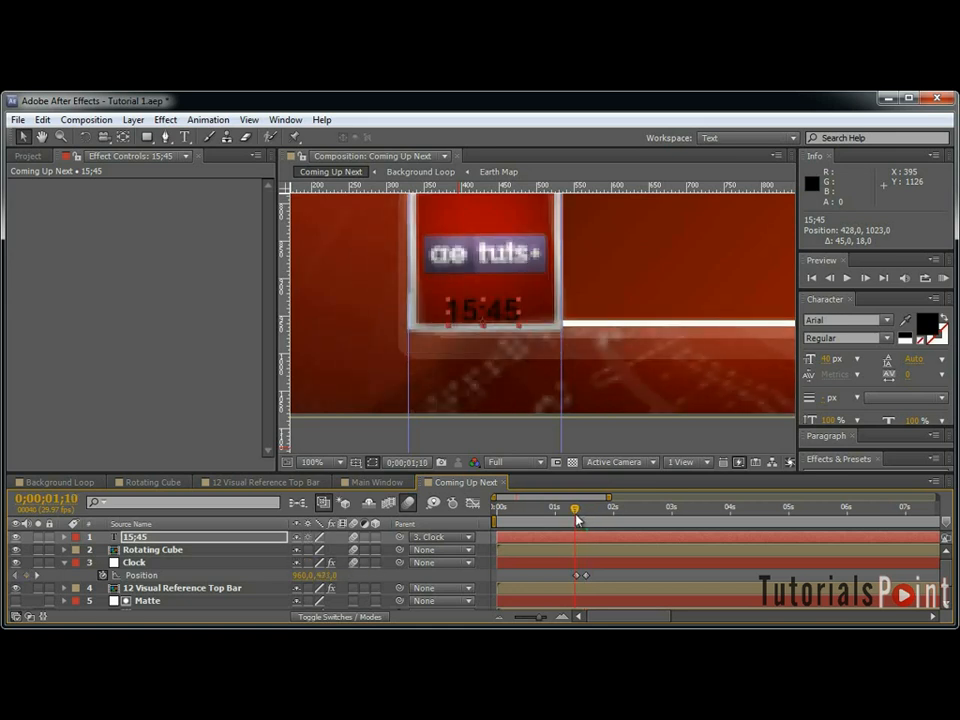
drag(160, 538, 186, 556)
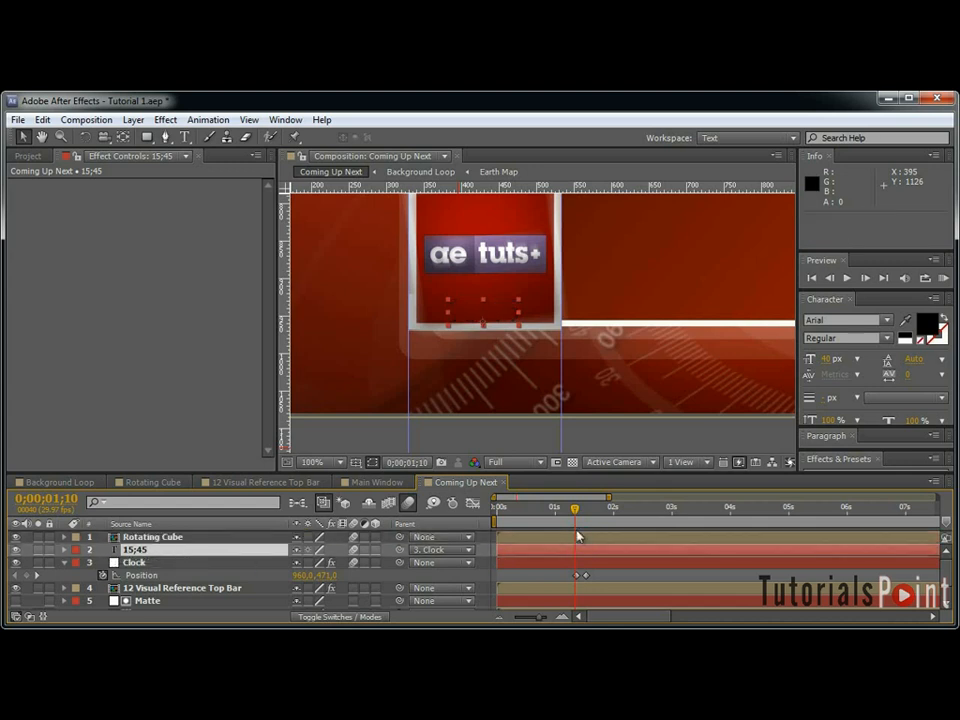
drag(574, 517, 576, 517)
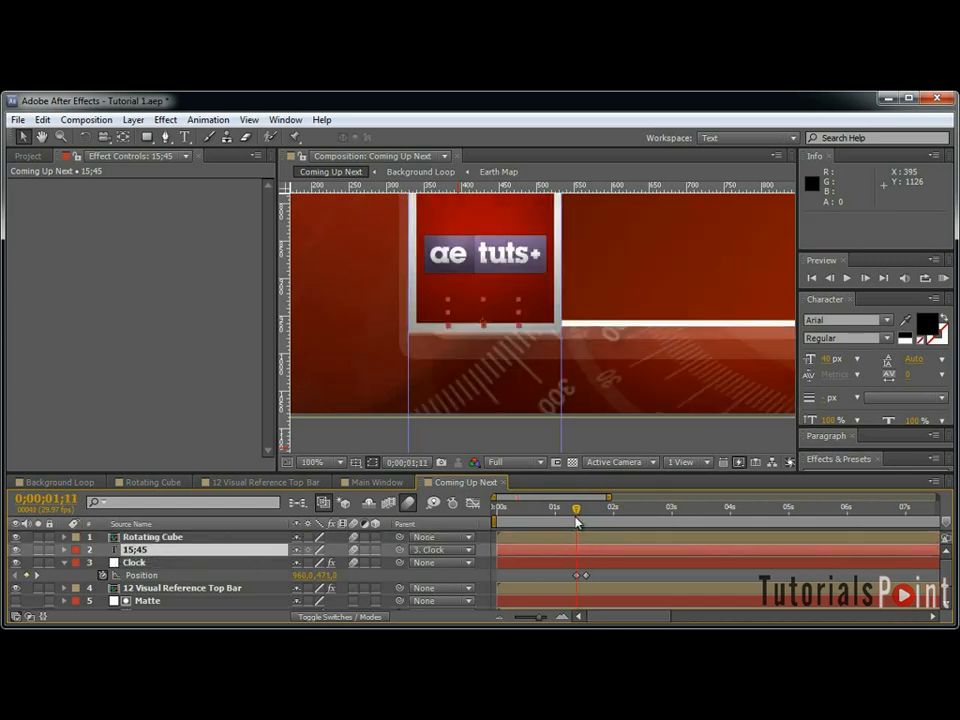
key(Tab)
key(Escape)
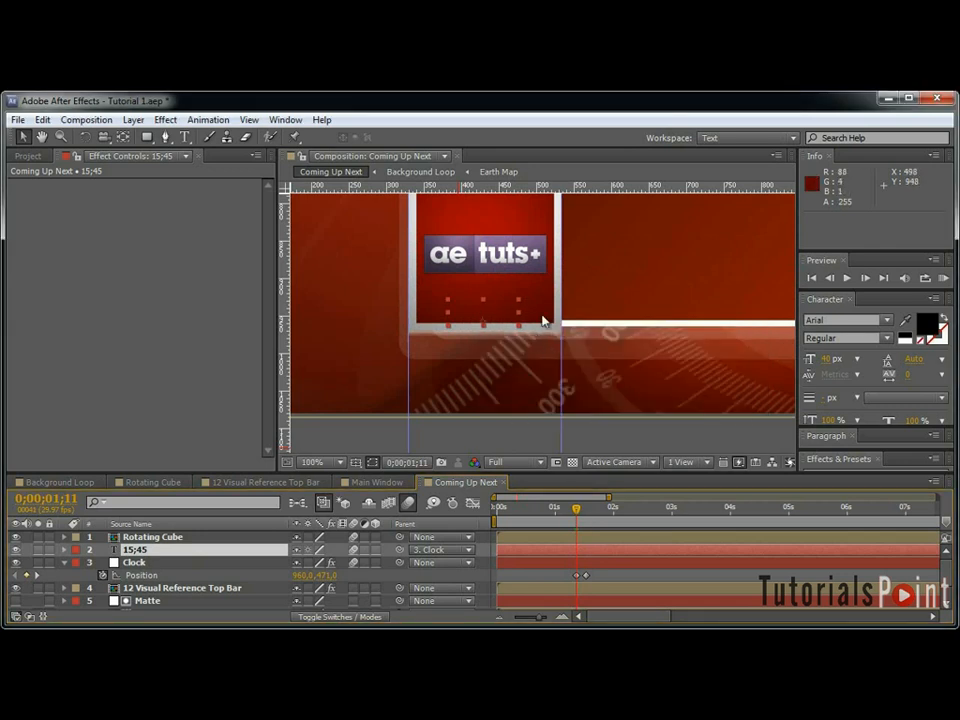
Trim the start of the 15;45 and Clock layers to 0;00;01;11, and check the whole frame at 0;00;02;19.
ctrl+click(140, 563)
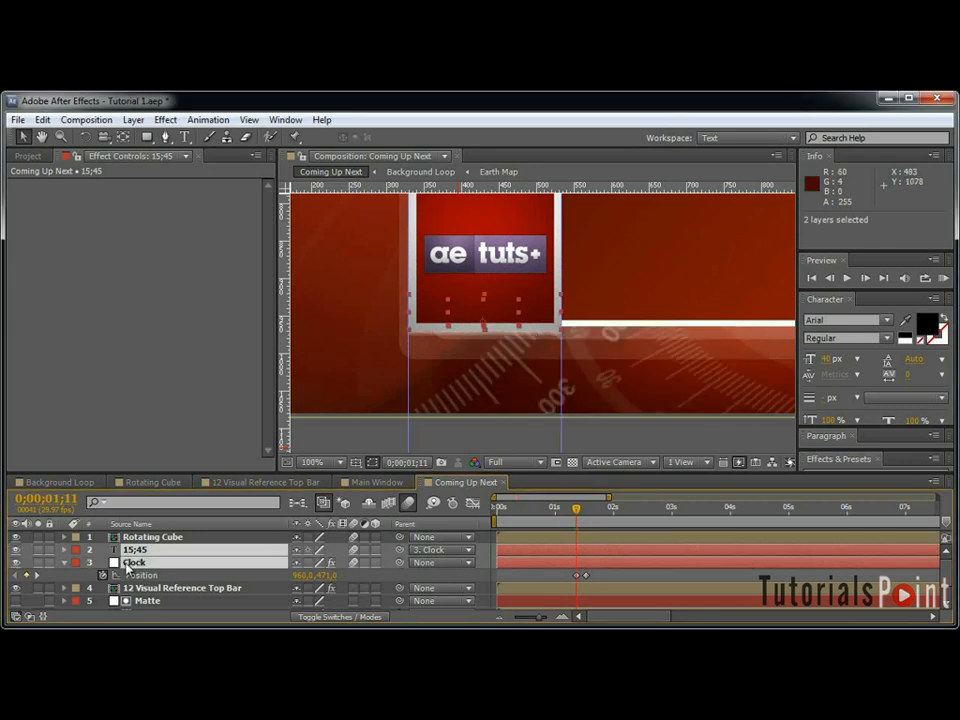
key(alt+bracketleft)
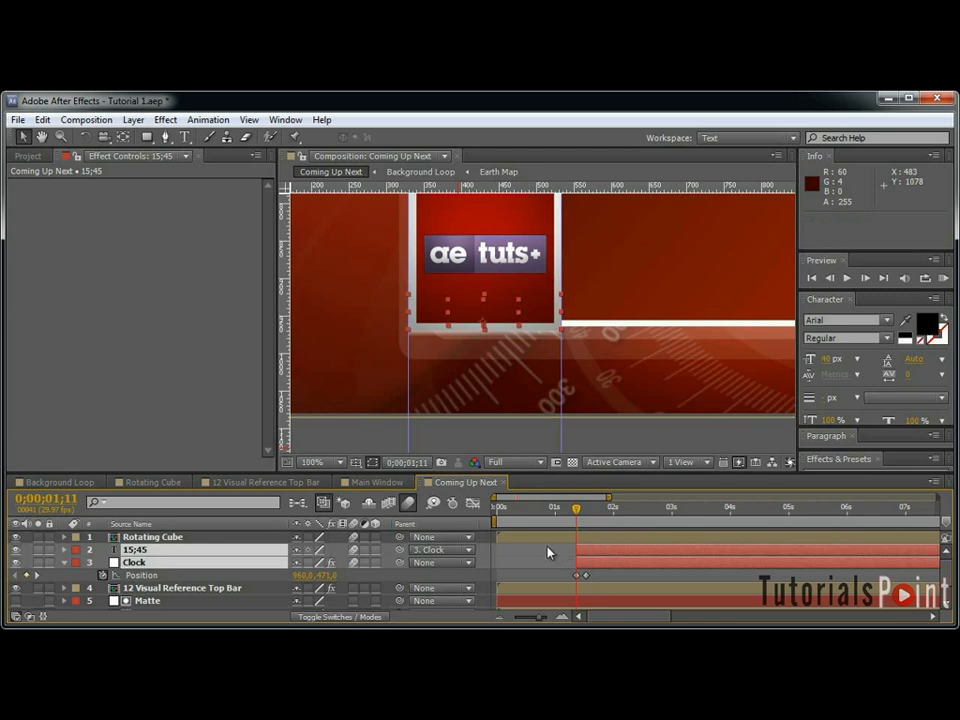
drag(576, 510, 649, 520)
scroll(621, 350, down, 3)
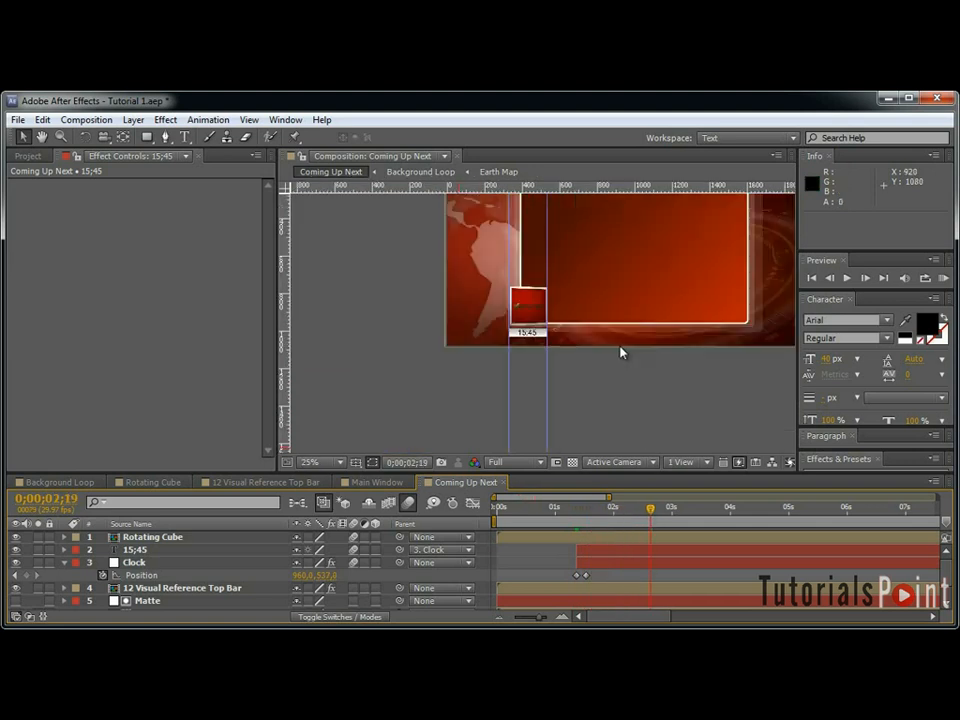
key(space)
drag(626, 231, 585, 287)
scroll(560, 322, up, 1)
drag(517, 381, 523, 369)
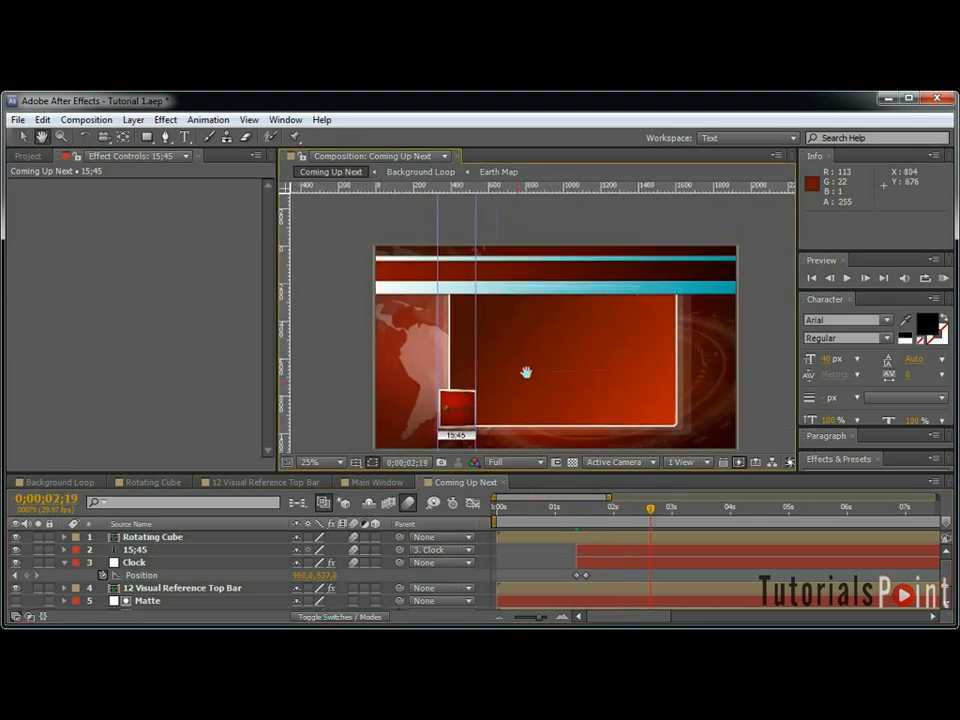
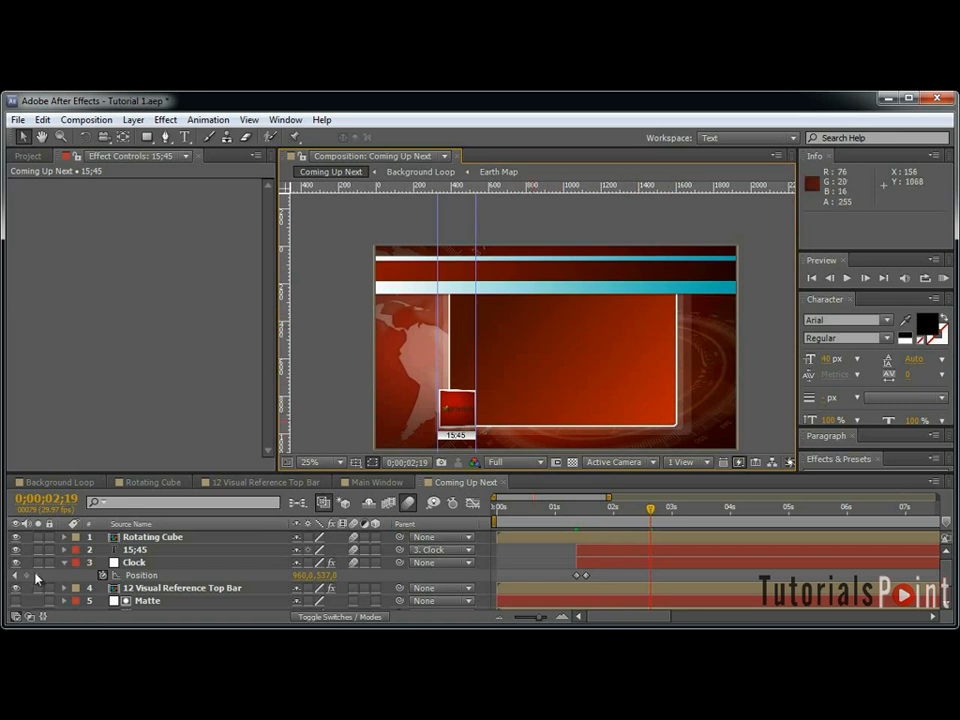
click(64, 563)
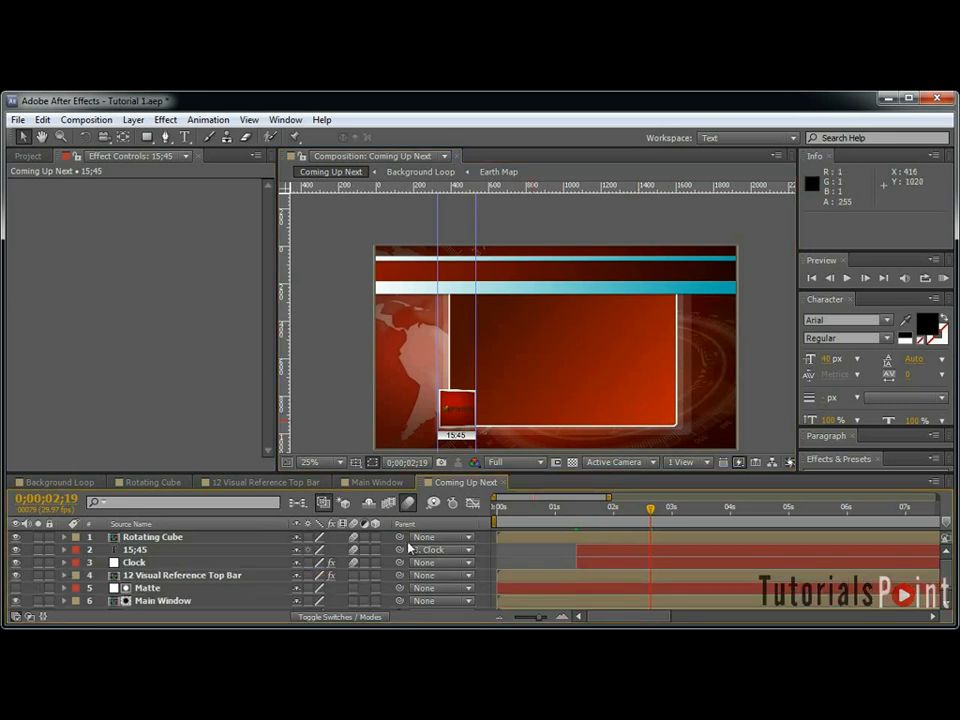
Rename the 12 Visual Reference Top Bar composition as Title Bar Coming Up Next.
click(28, 156)
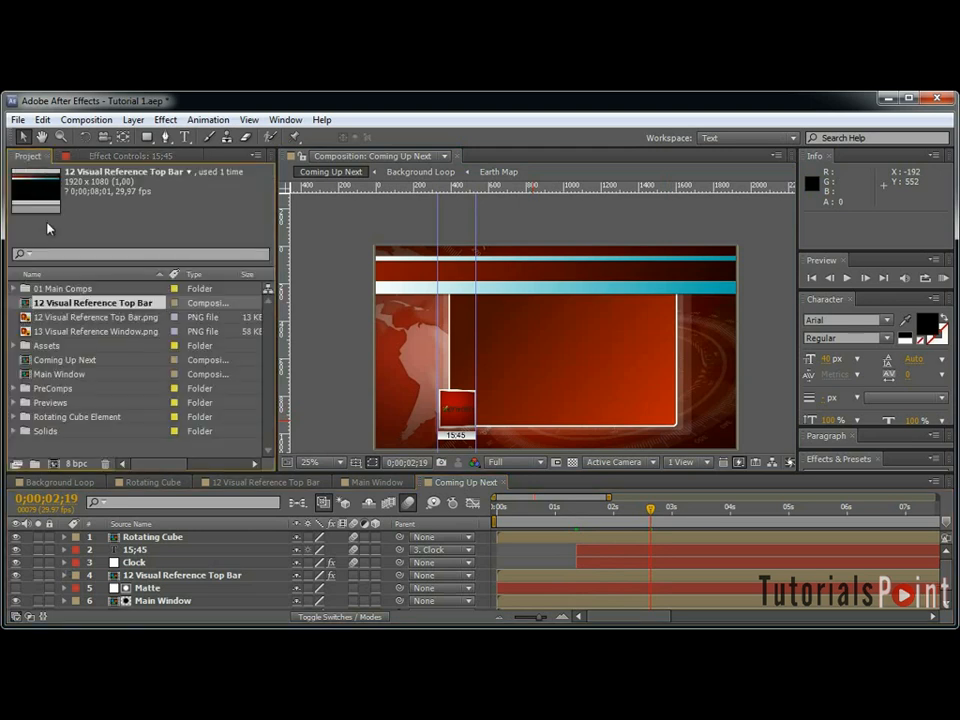
key(Return)
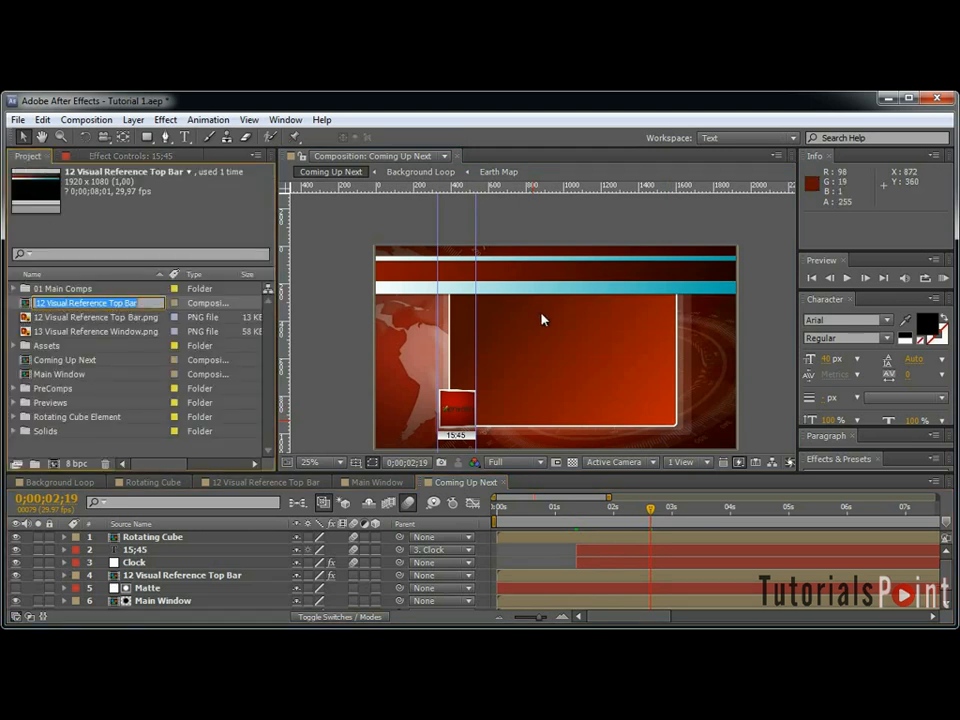
text(Title Ba)
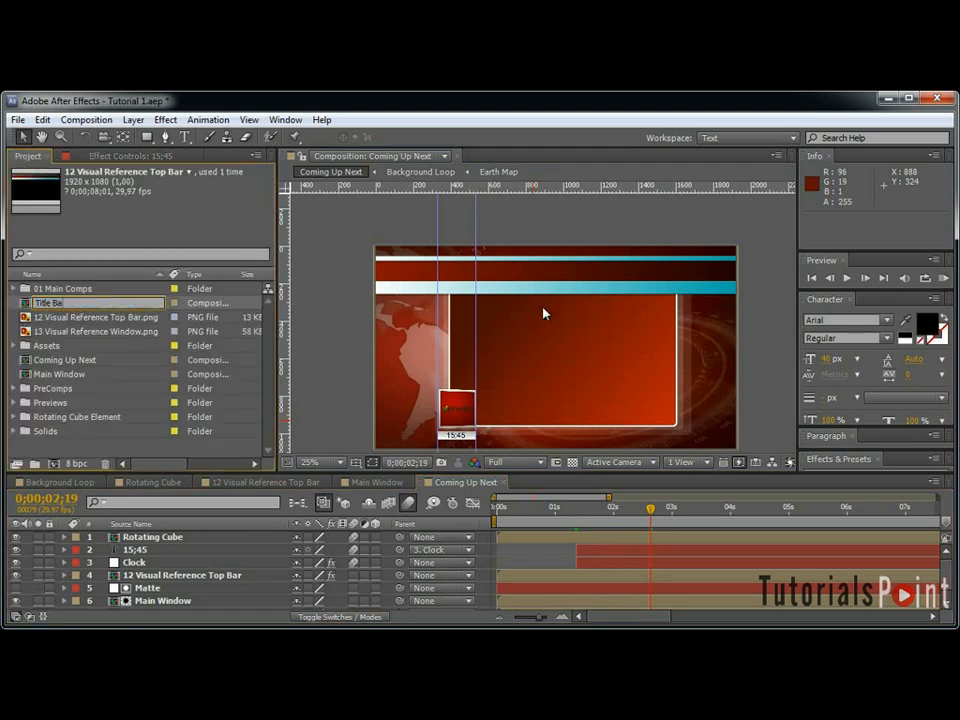
text(r Coming Up Next)
key(Return)
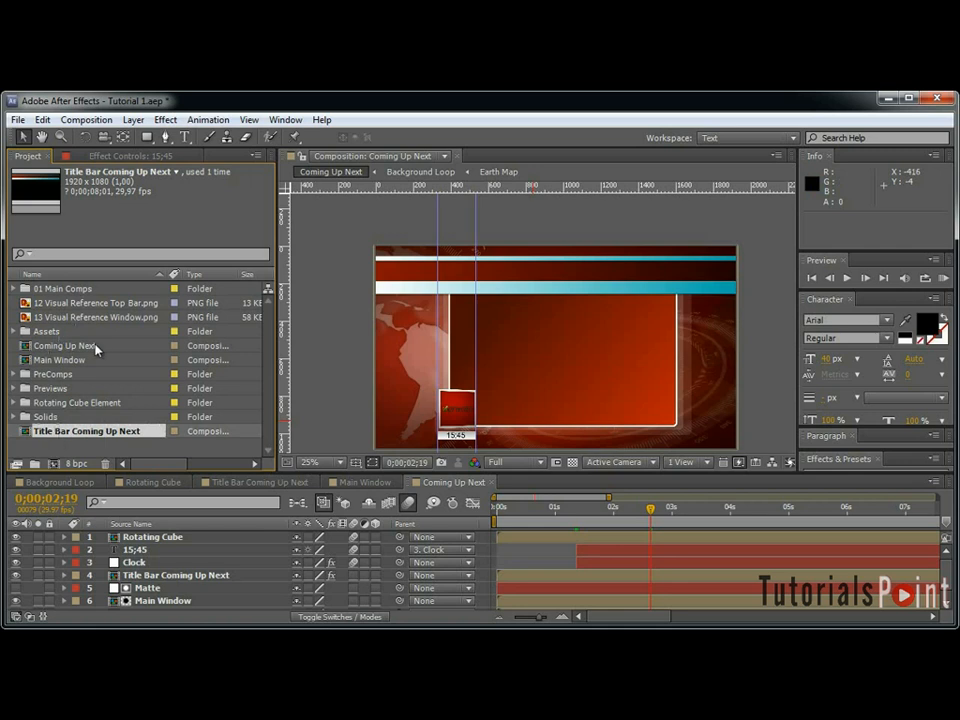
Group the Coming Up Next and Title Bar Coming Up Next compositions in a new project folder named Coming Up Next.
click(82, 348)
ctrl+click(68, 435)
drag(68, 435, 57, 466)
text(Coming Up Next)
key(Return)
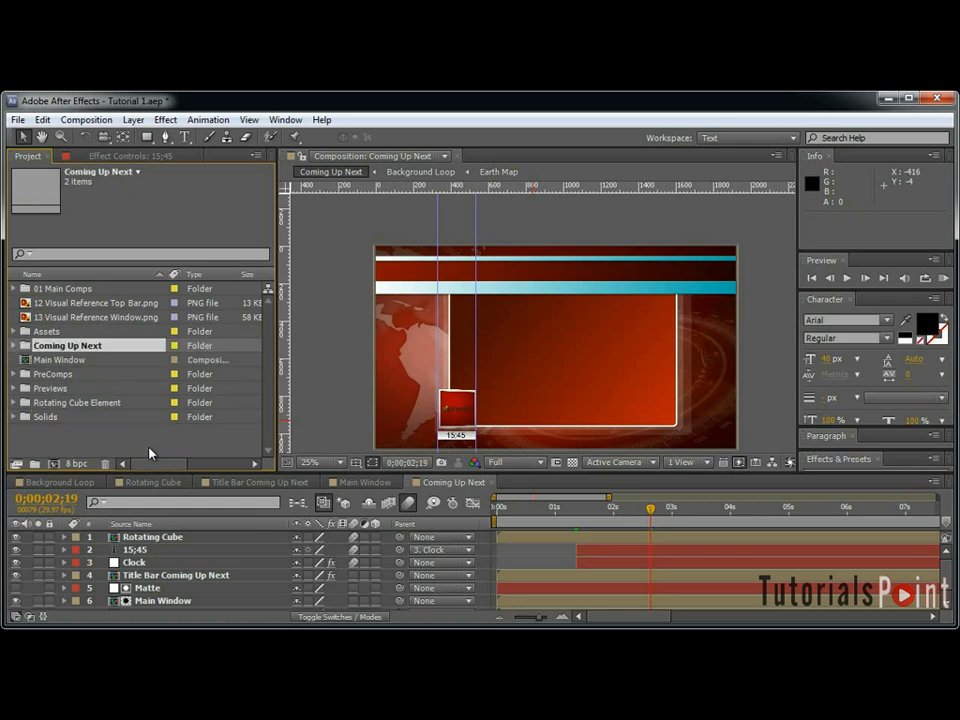
Check the contents of the 01 Main Comps and Rotating Cube Element folders, and move the Main Window composition into the Coming Up Next folder.
click(13, 289)
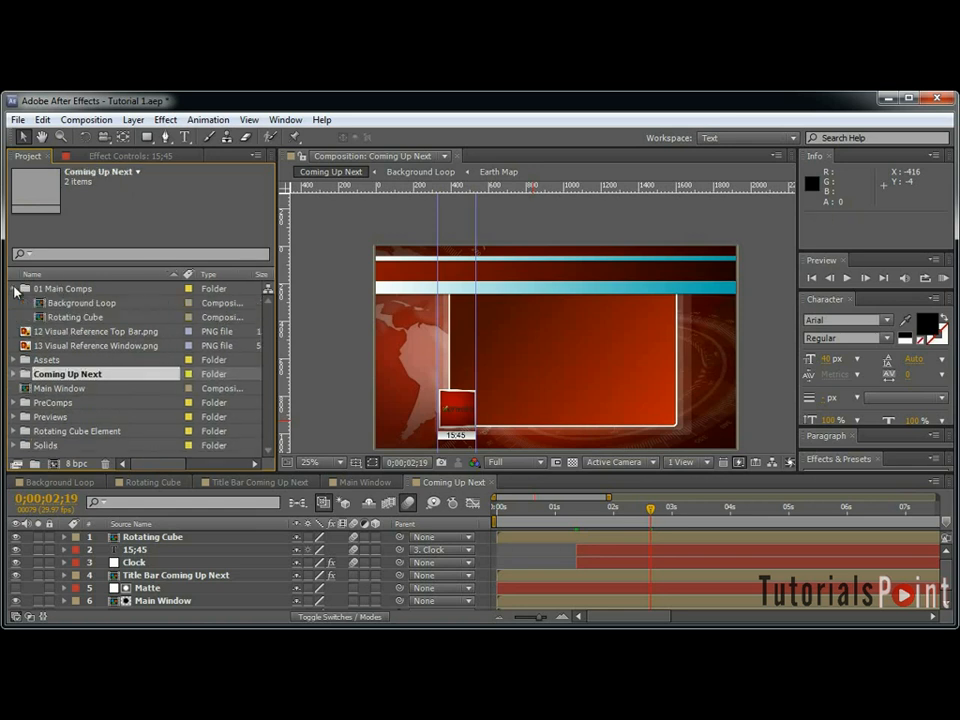
click(13, 289)
click(13, 402)
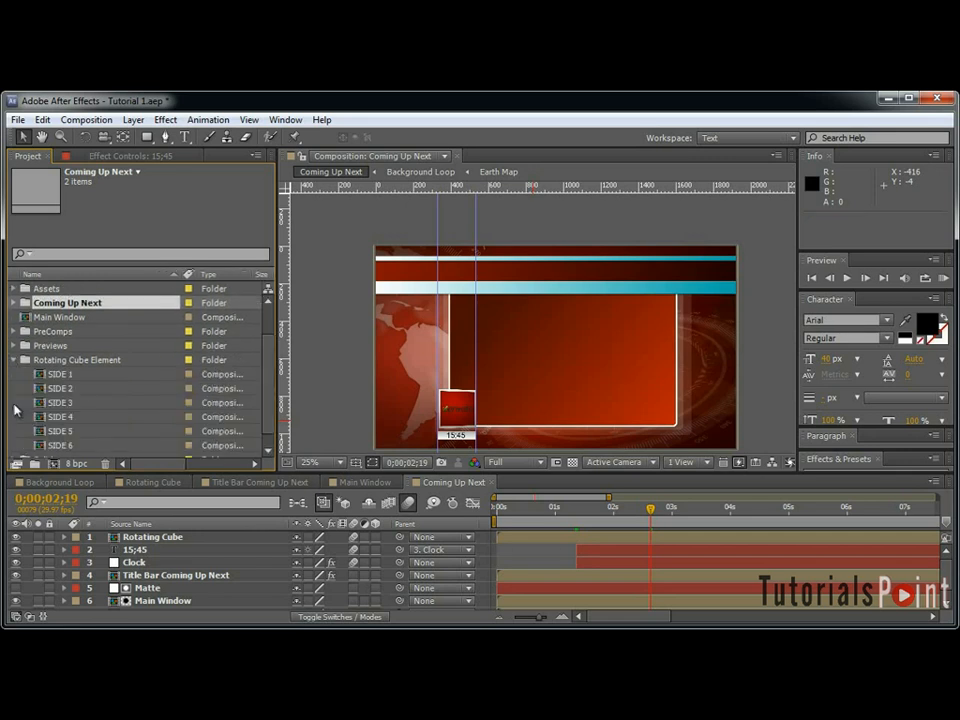
click(13, 359)
scroll(273, 582, down, 1)
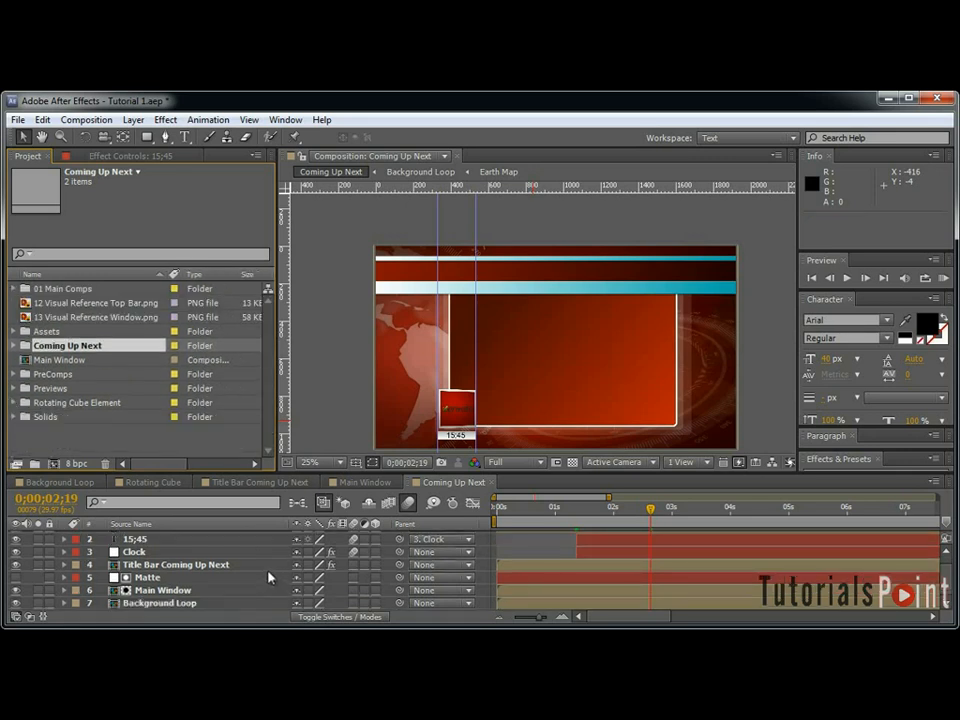
drag(55, 360, 58, 346)
Delete 12 Visual Reference Top Bar.png and 13 Visual Reference Window.png from the project.
click(65, 318)
shift+click(90, 303)
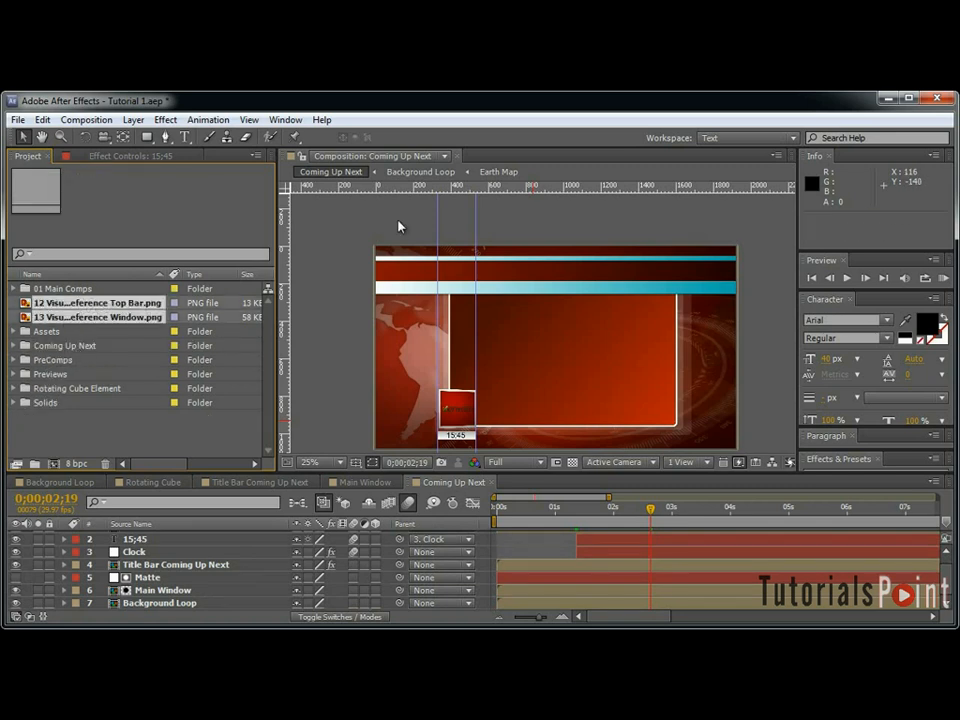
key(Delete)
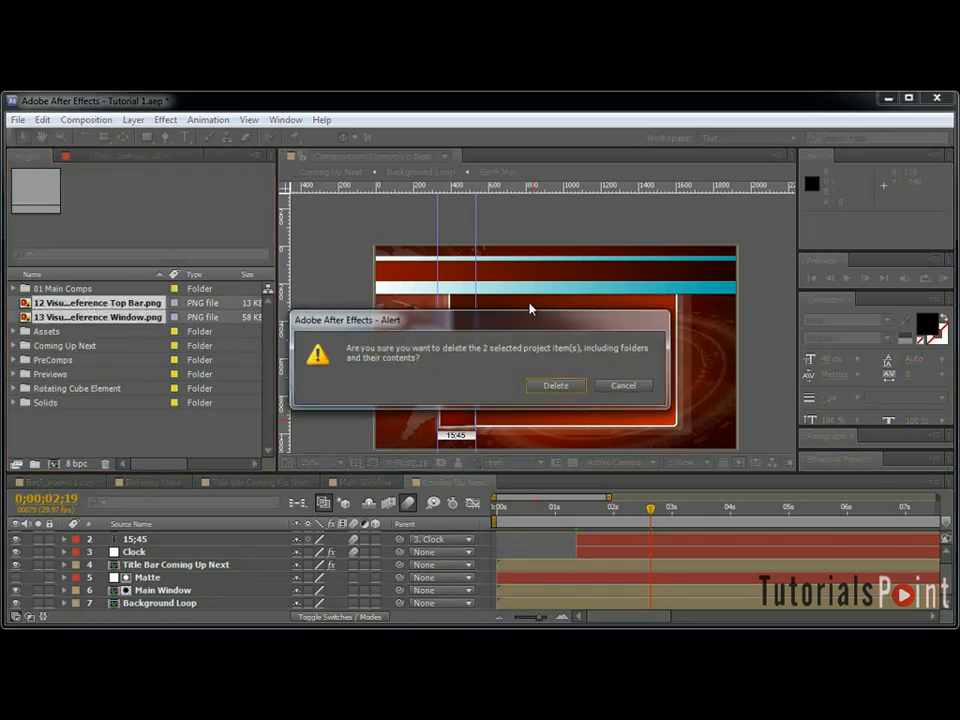
click(563, 387)
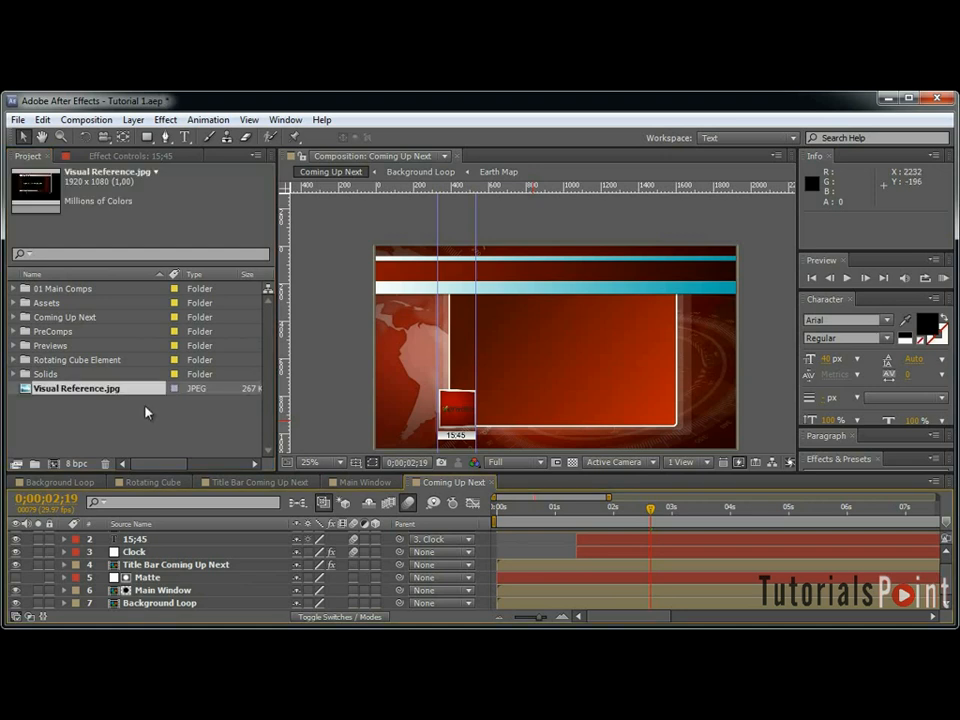
Create a new composition from Visual Reference.jpg, inspect its layout and make the composition viewer taller.
click(222, 428)
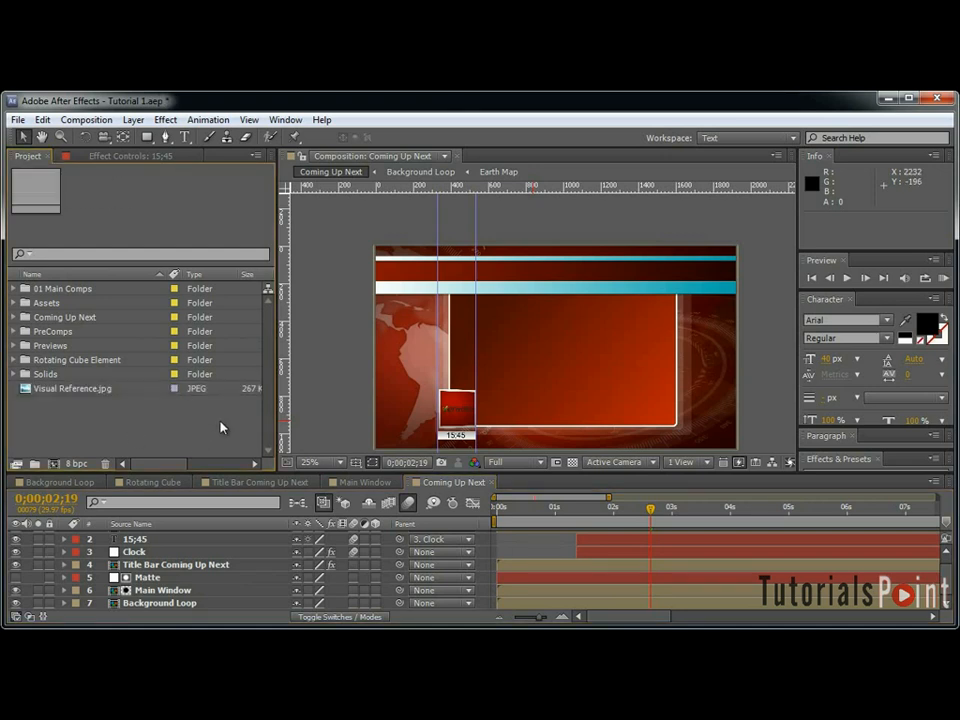
click(66, 390)
drag(66, 390, 52, 464)
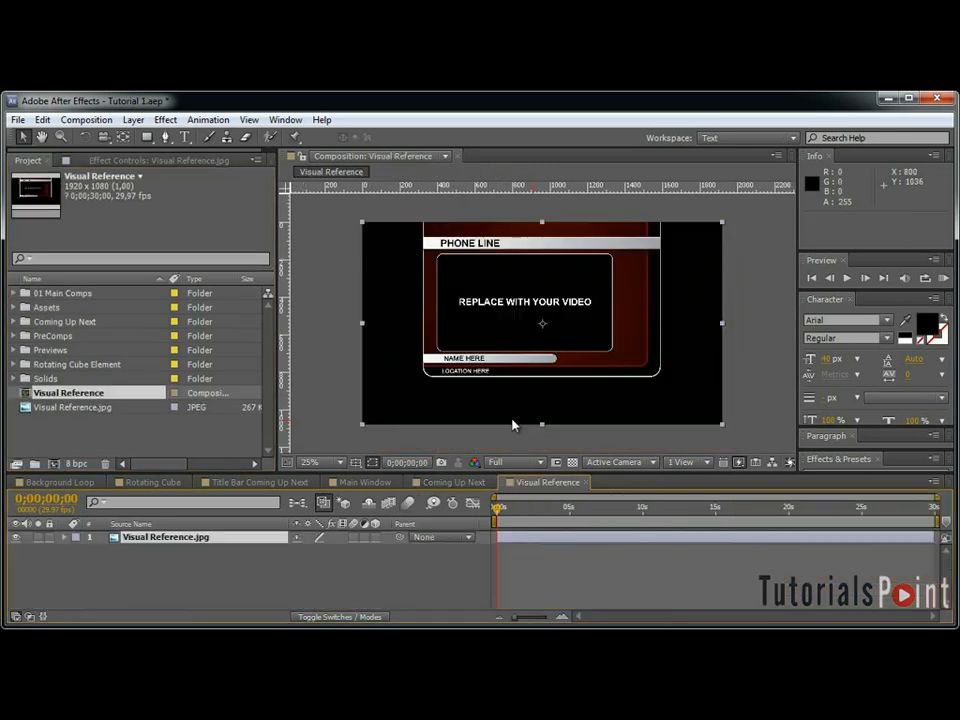
scroll(560, 326, up, 2)
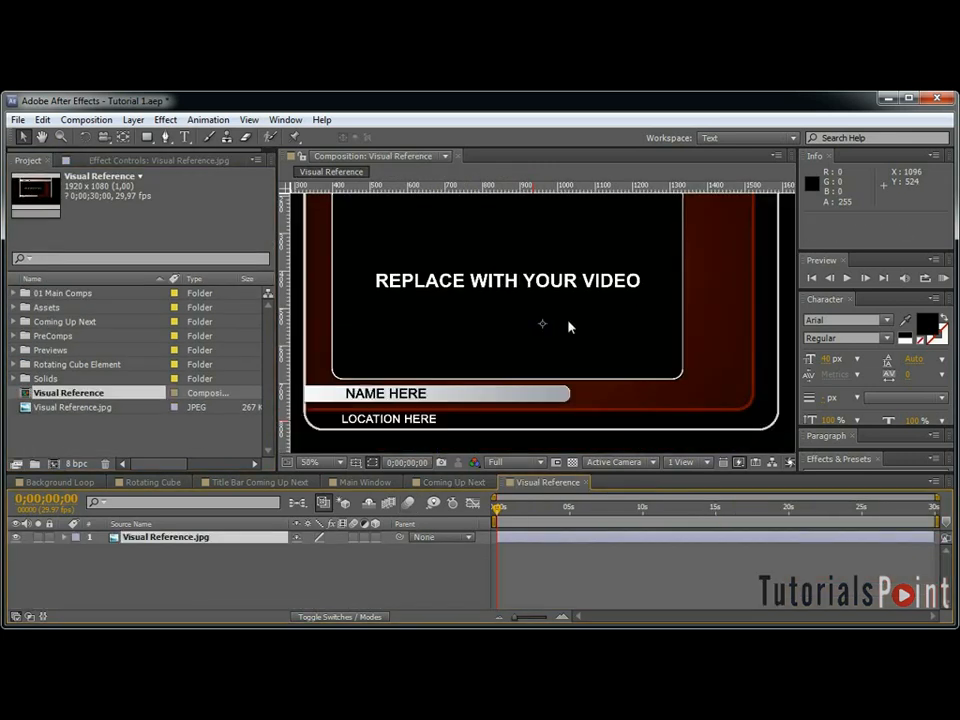
scroll(572, 326, down, 2)
mouse_move(534, 283)
mouse_down()
mouse_move(536, 294)
mouse_move(534, 285)
mouse_up()
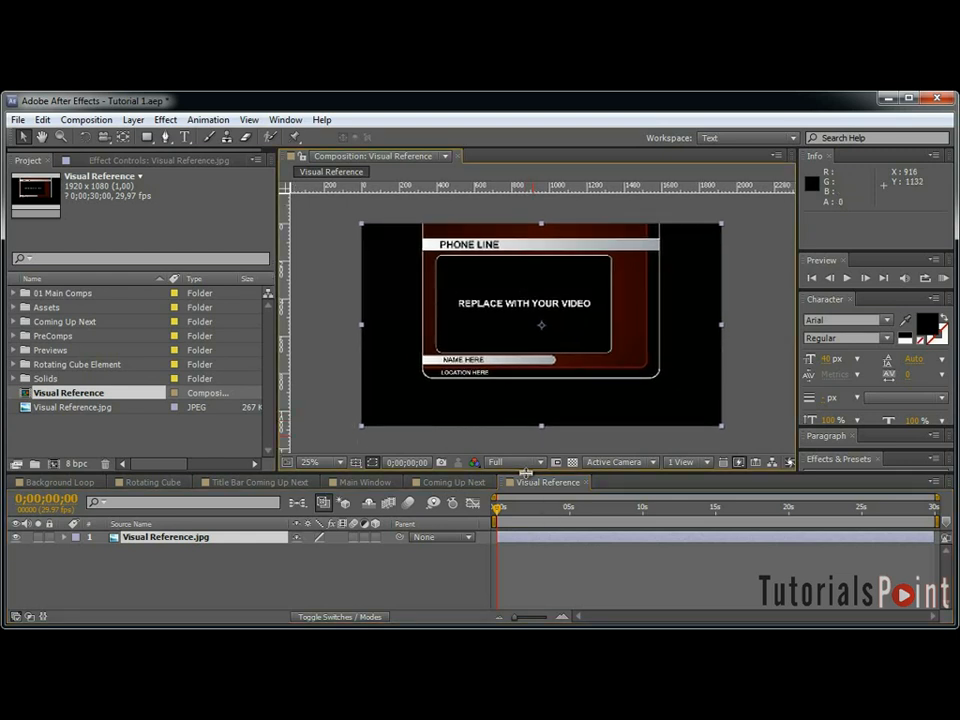
drag(525, 473, 525, 504)
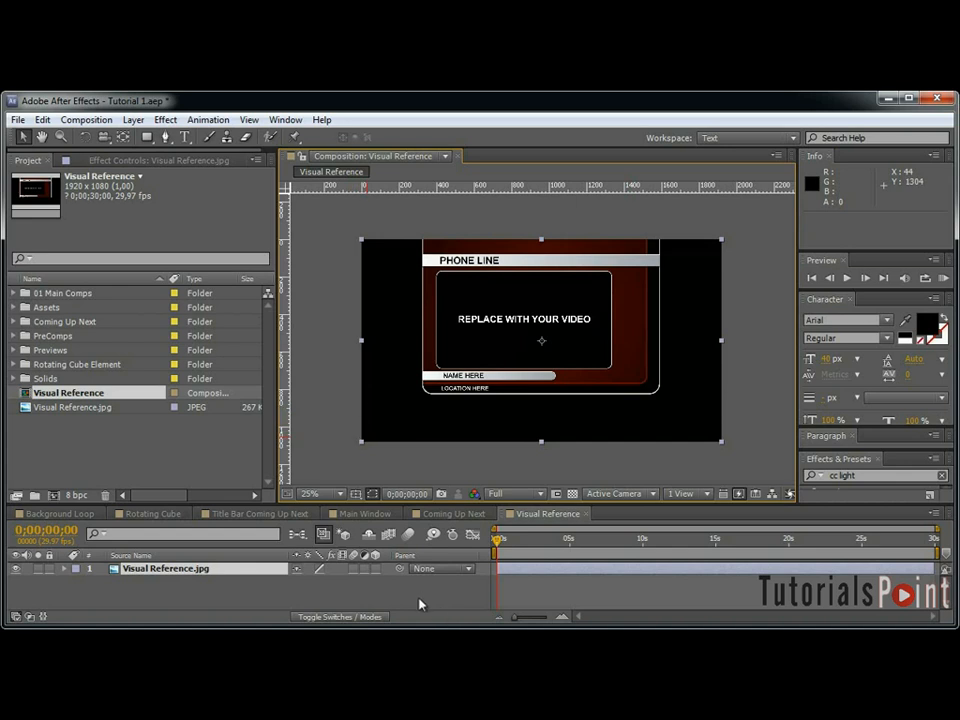
Rename the Visual Reference composition as On Phone.
key(ctrl+k)
text(Phone)
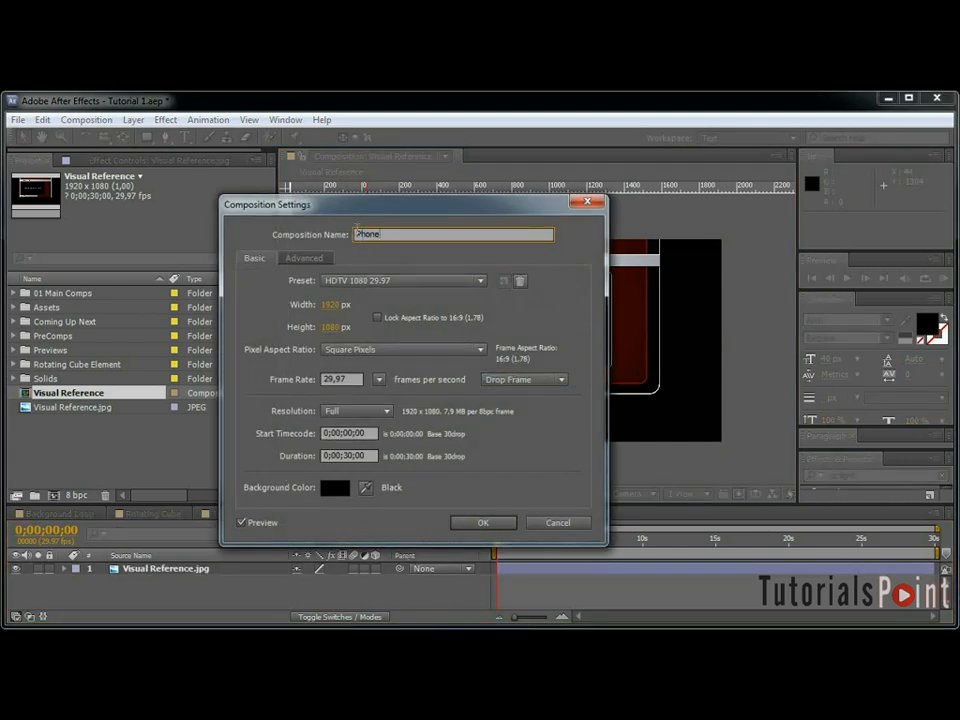
key(Return)
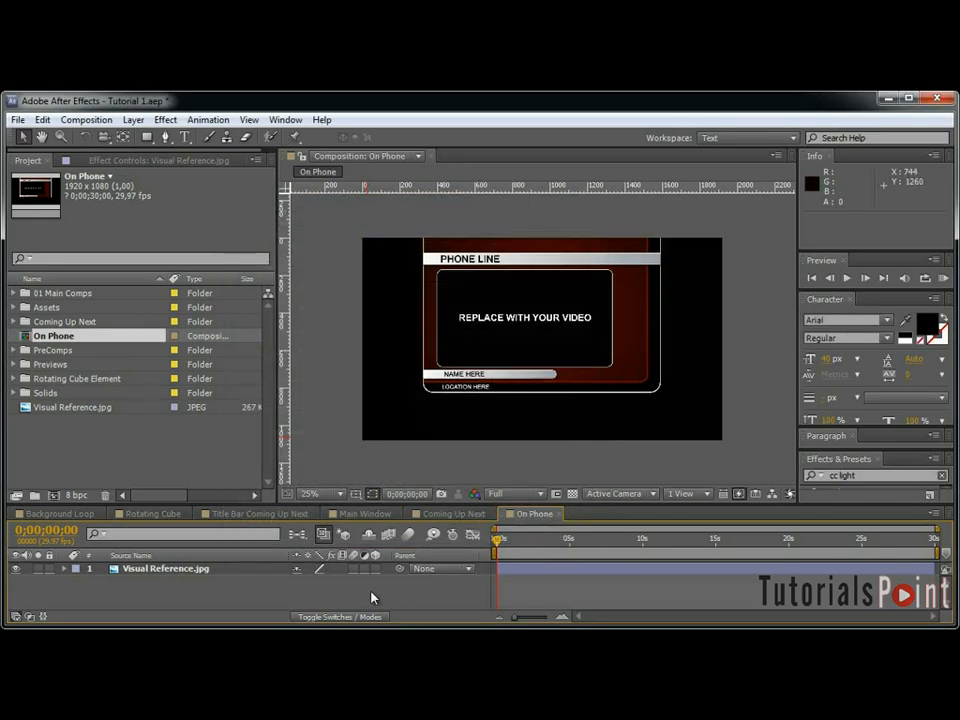
Maximise the composition viewer and place a vertical guide along the outer left edge of the phone line frame.
click(222, 577)
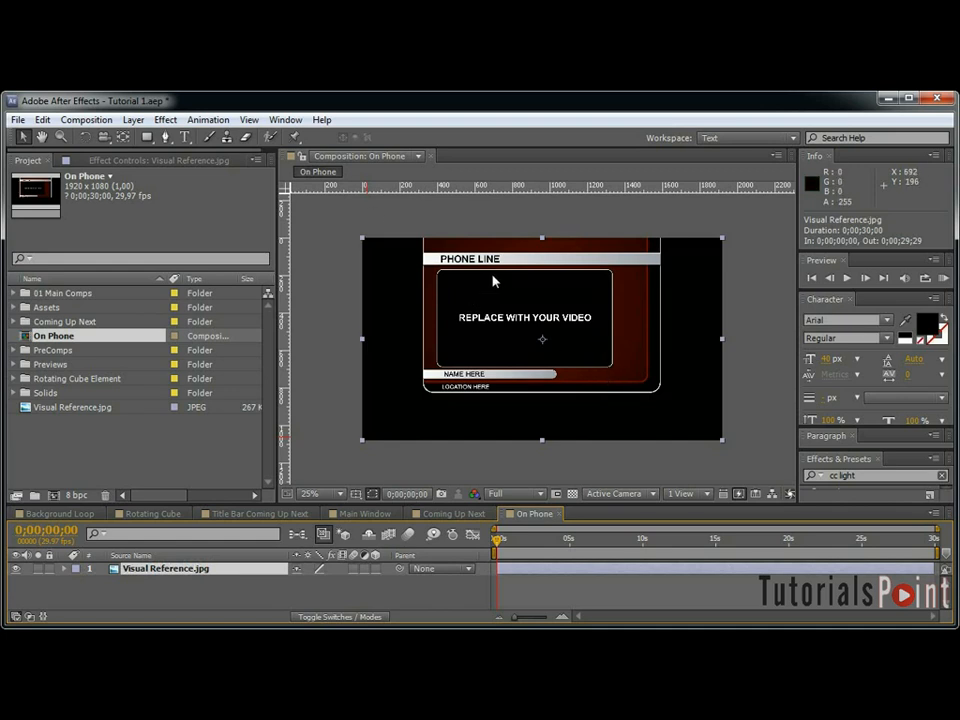
key(grave)
key(grave)
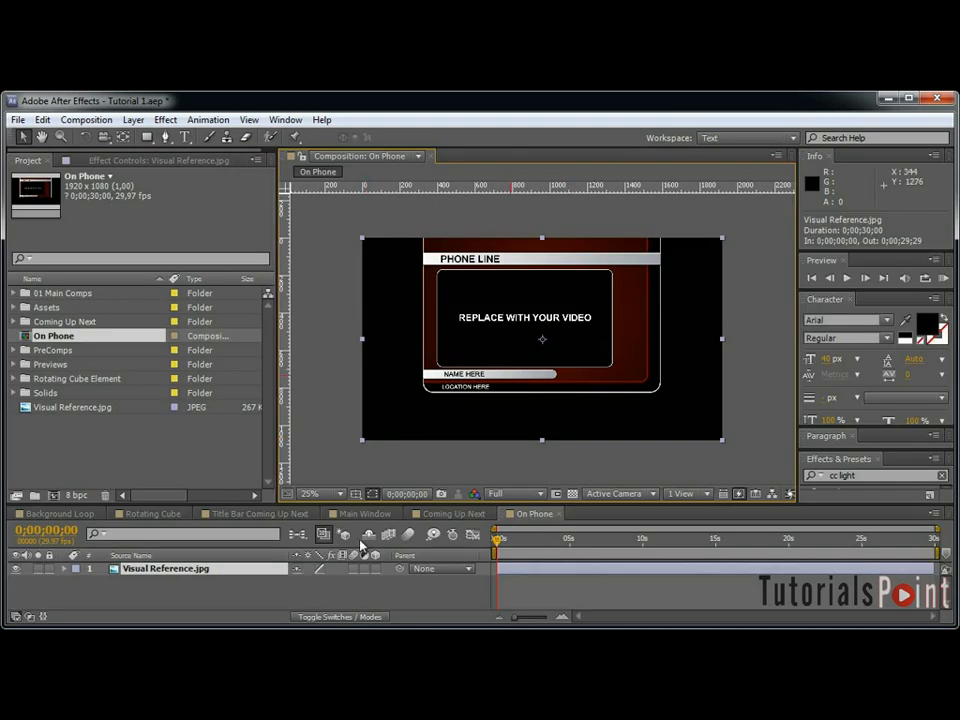
key(grave)
scroll(460, 375, up, 2)
key(space)
drag(281, 353, 652, 396)
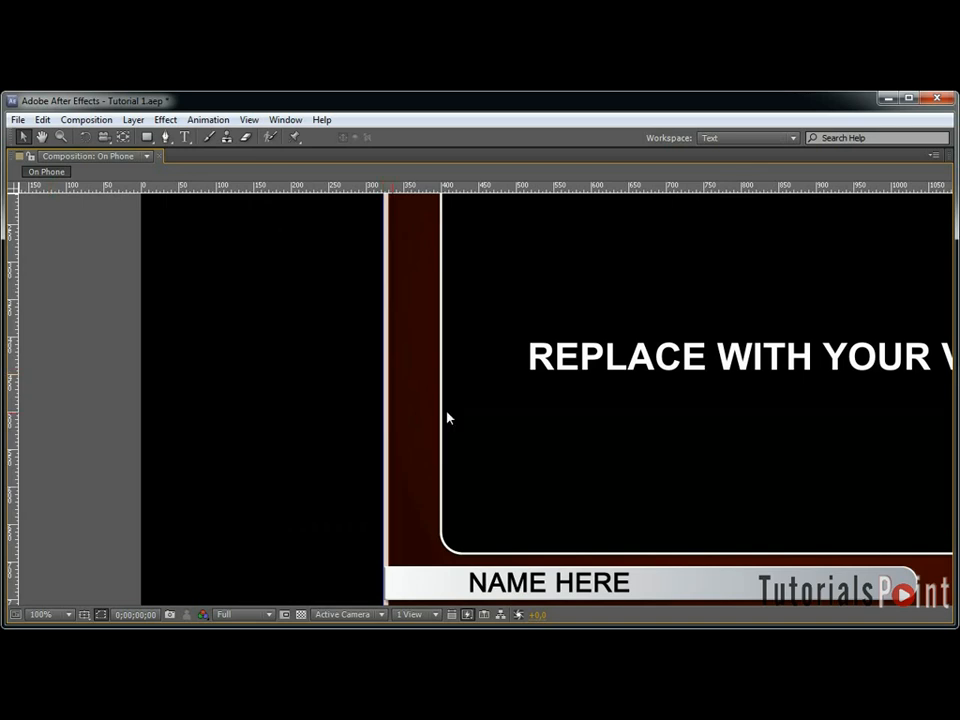
Place a vertical guide exactly along the outer right edge of the phone line frame's white border.
scroll(393, 420, down, 1)
drag(733, 394, 352, 375)
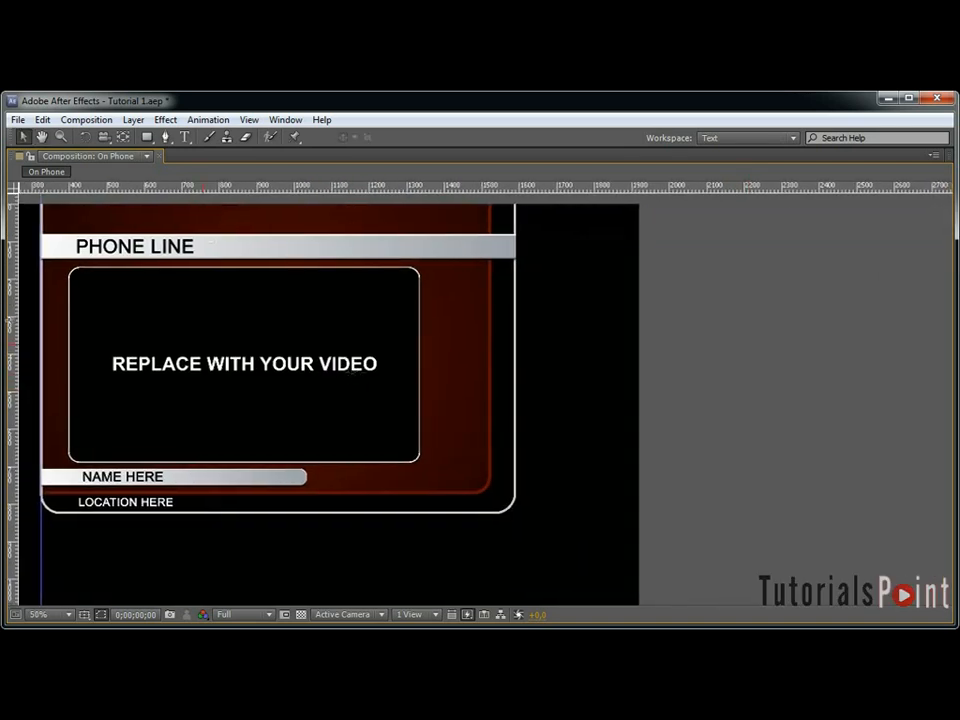
drag(14, 343, 516, 343)
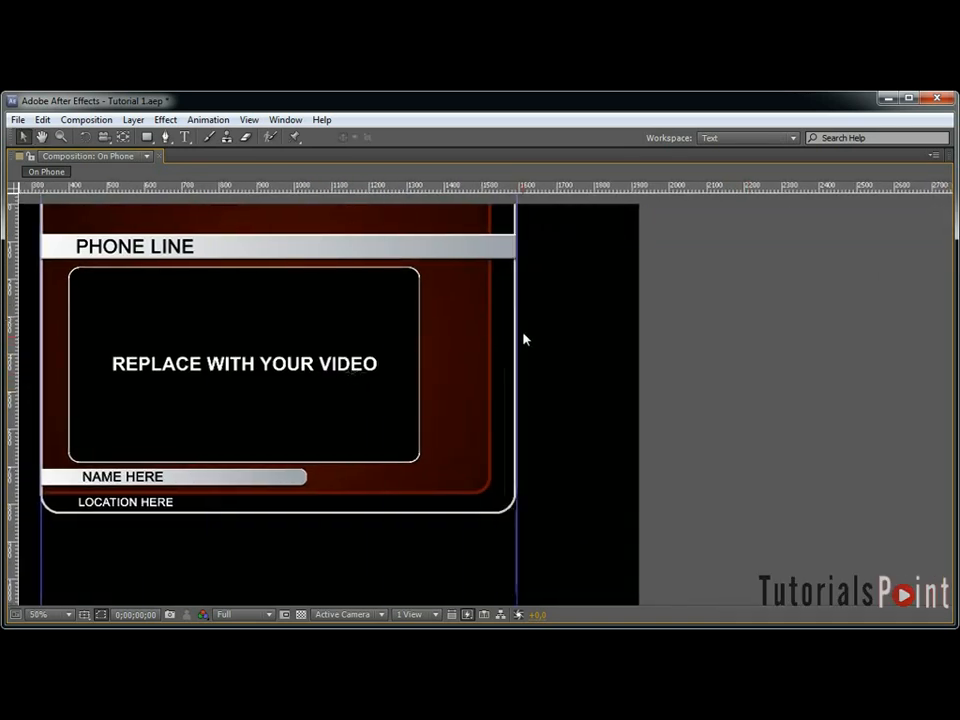
scroll(523, 343, up, 6)
drag(739, 346, 735, 350)
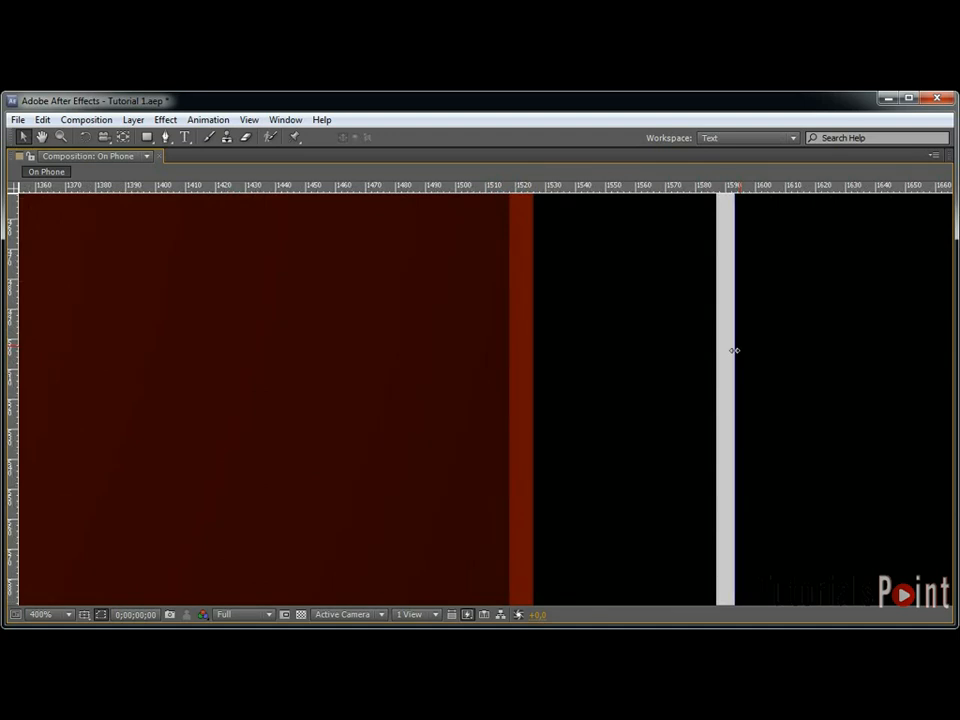
Place a horizontal guide along the lower edge of the phone line frame's white border, and restore the viewer to its normal size.
scroll(735, 350, down, 1)
drag(388, 588, 600, 300)
drag(450, 420, 700, 308)
drag(184, 310, 512, 315)
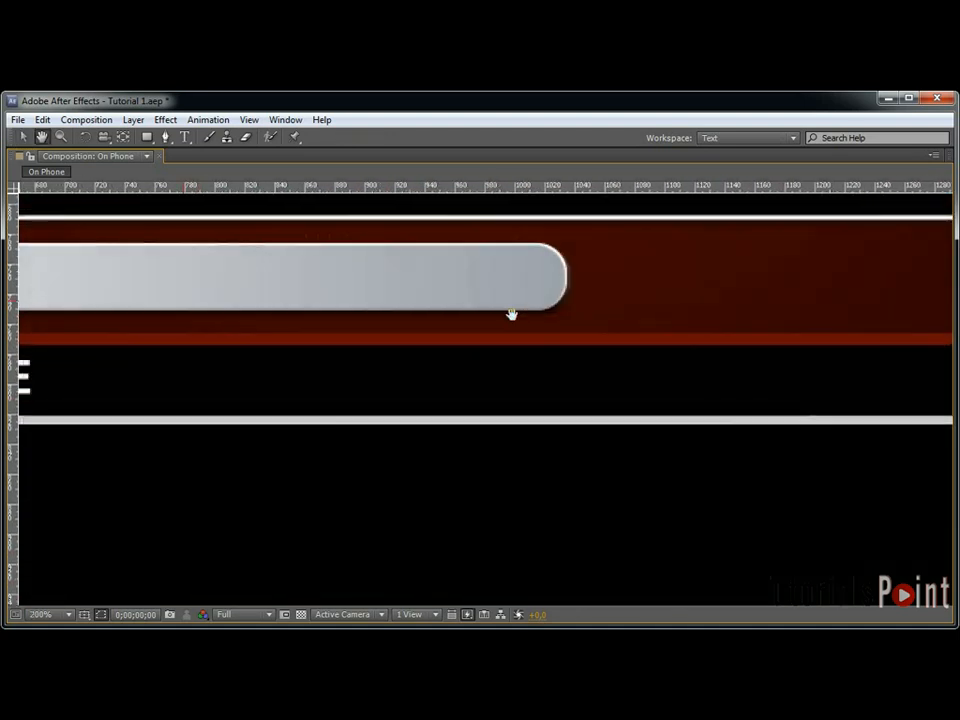
drag(505, 191, 558, 424)
scroll(558, 424, down, 6)
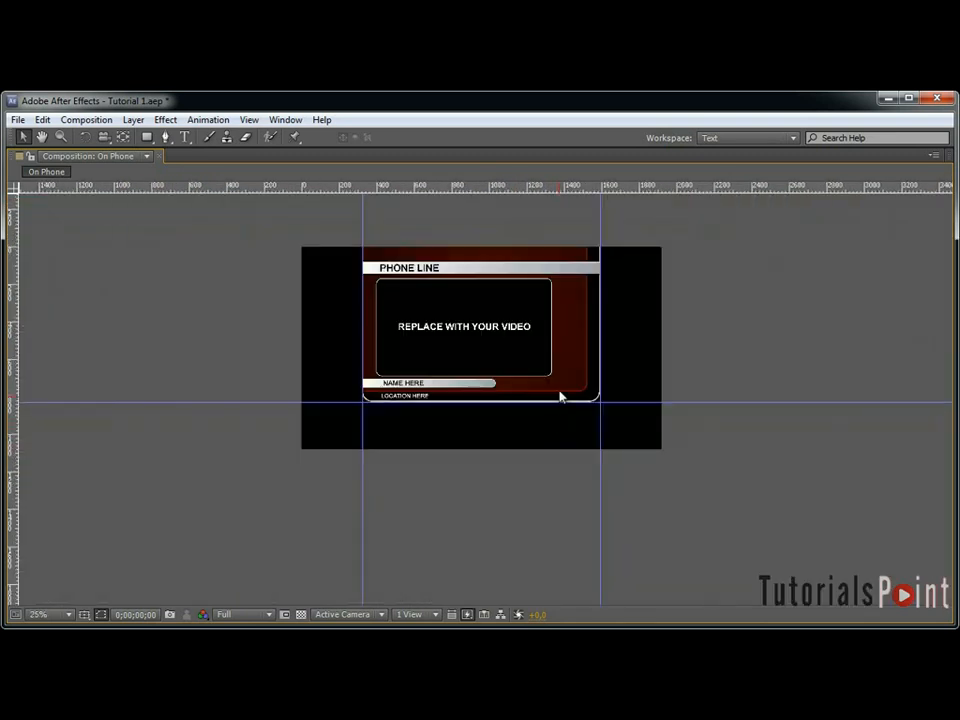
key(v)
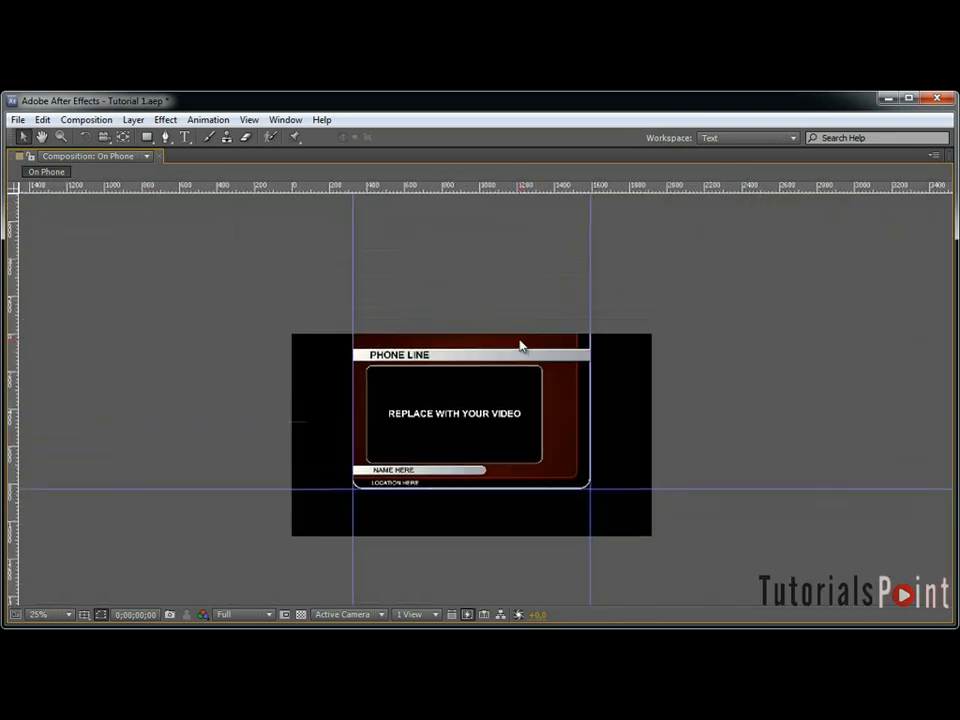
key(grave)
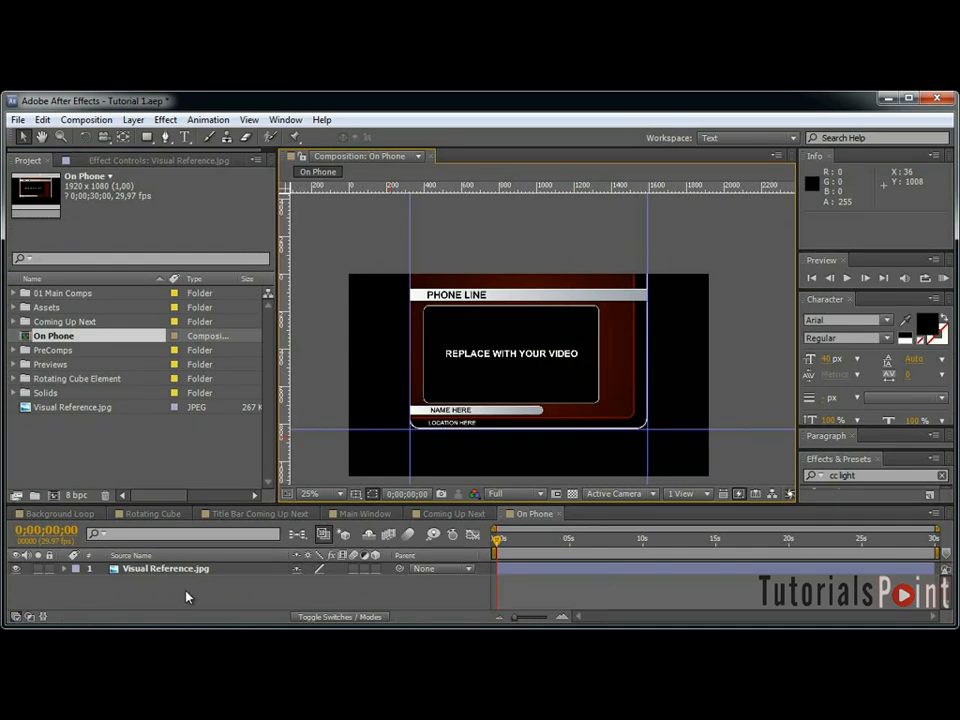
Create a white 1920 x 1080 px solid named Main Stroke in the On Phone composition.
key(ctrl+y)
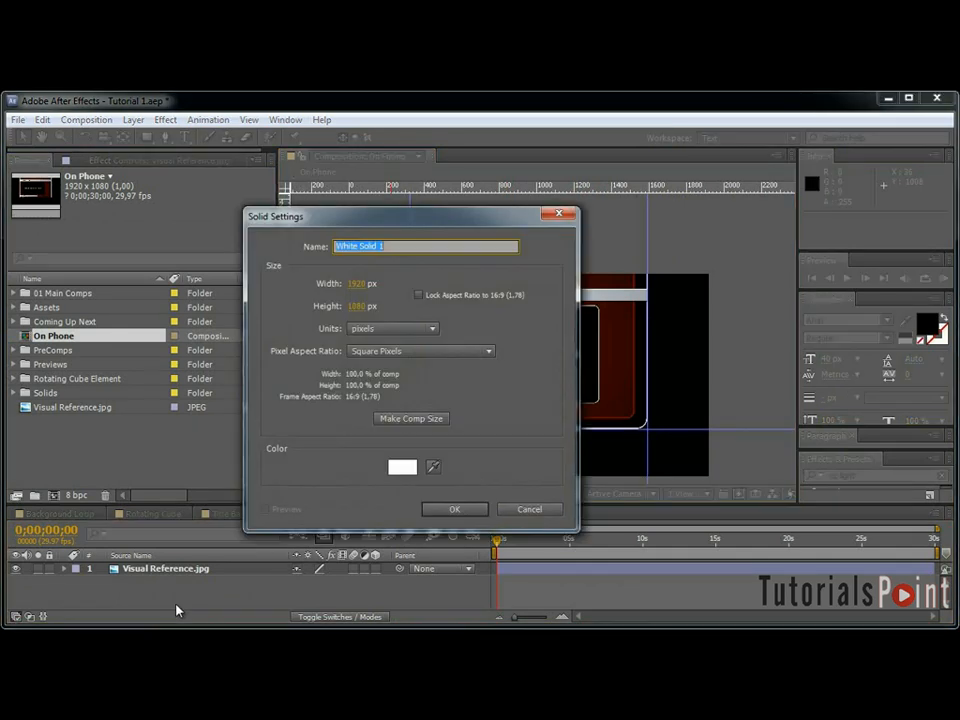
text(Main)
key(ctrl+a)
text(Mai)
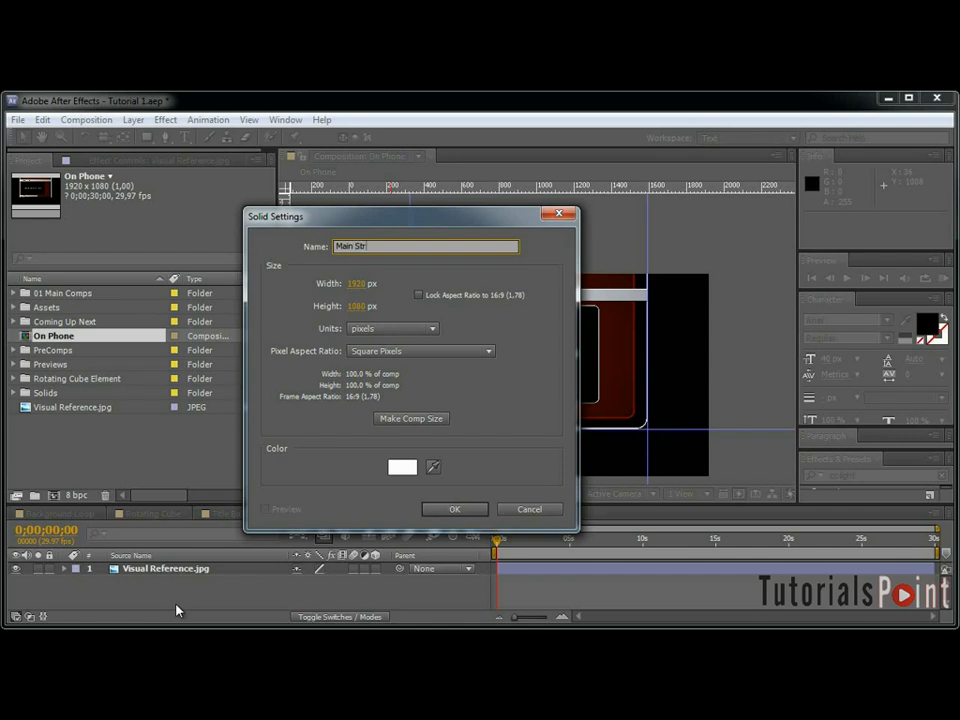
key(Return)
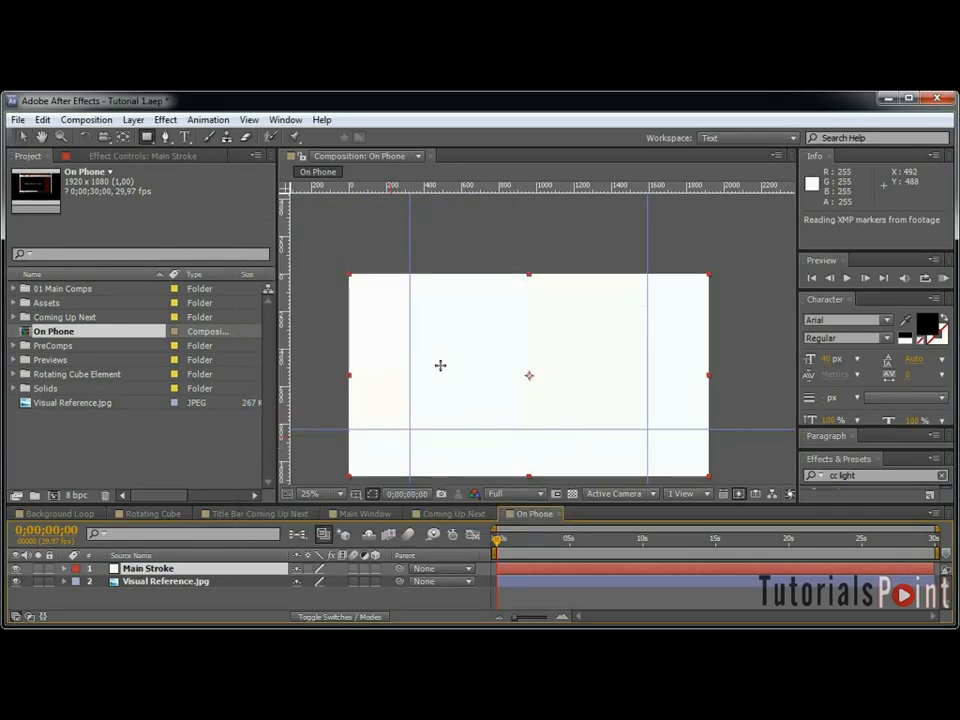
Draw a rounded rectangle mask on the Main Stroke solid, from the lower-left guide intersection up past the composition's upper edge at the right guide.
click(149, 139)
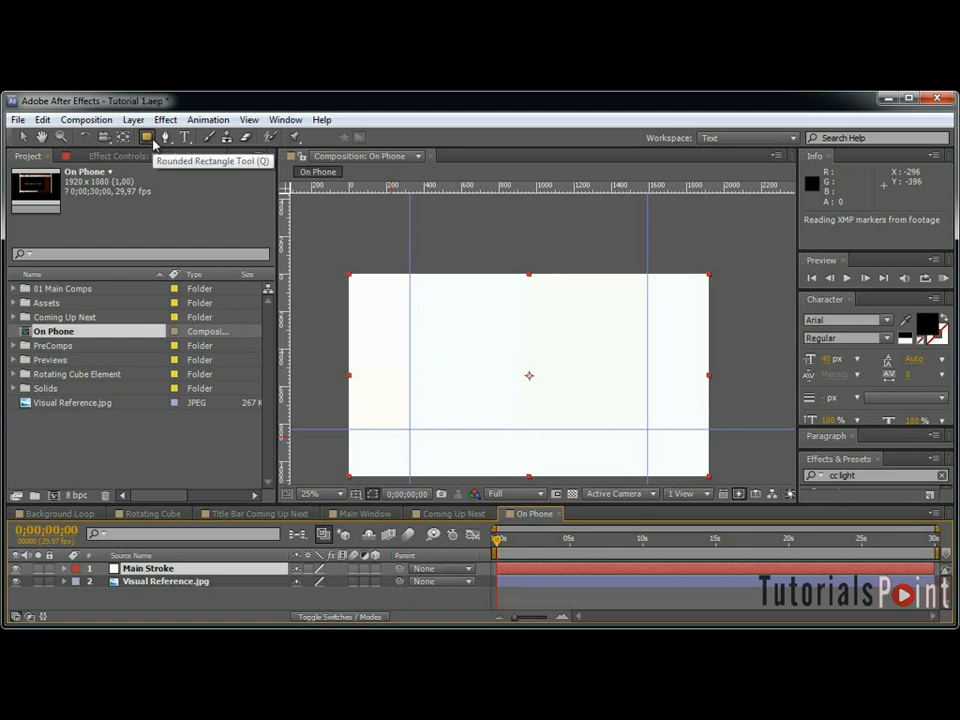
key(grave)
scroll(420, 500, up, 2)
key(space)
drag(179, 559, 335, 440)
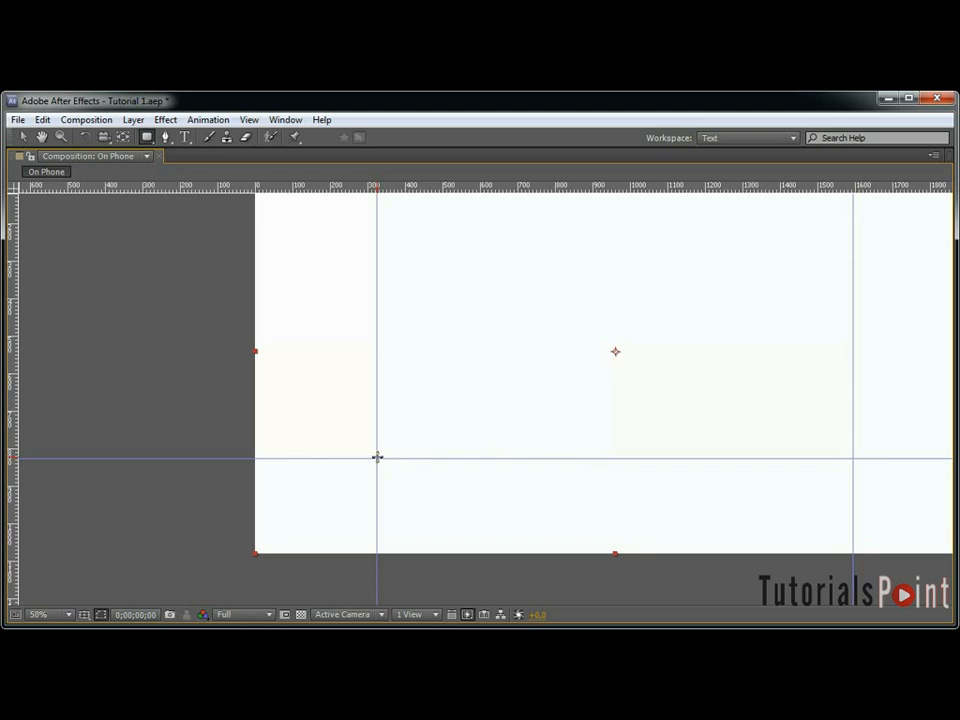
key(space)
drag(478, 387, 354, 471)
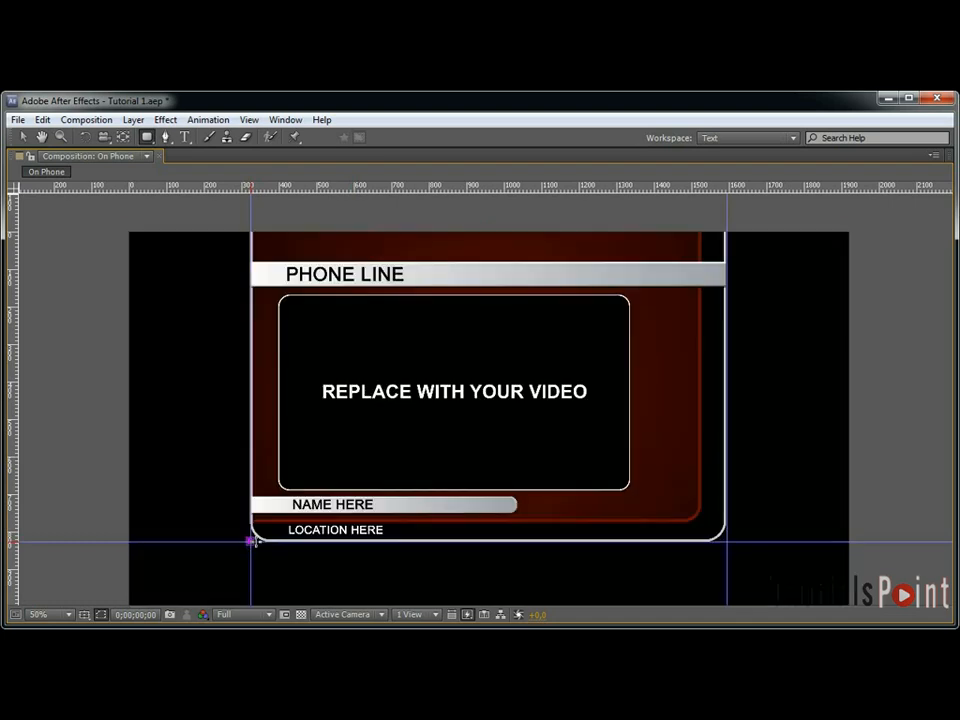
mouse_move(250, 541)
mouse_down()
mouse_move(336, 519)
mouse_move(573, 337)
mouse_move(649, 251)
mouse_move(720, 213)
mouse_up()
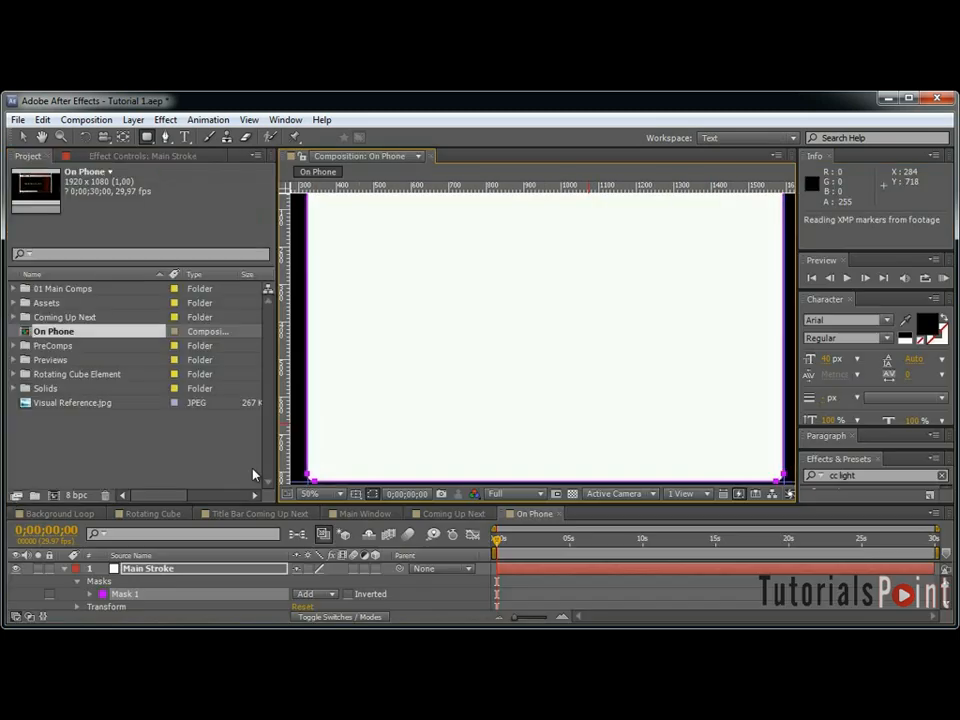
key(grave)
Hide the Main Stroke layer and scale the mask's lower-right corner points so the curve matches the reference frame's rounded corner.
click(15, 570)
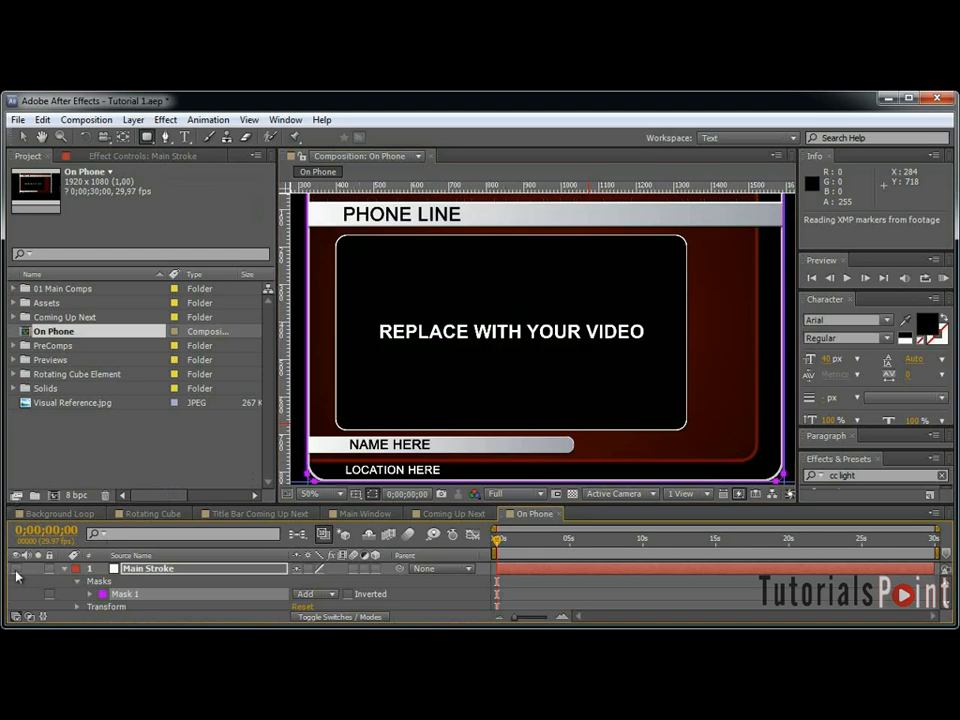
key(grave)
scroll(791, 392, up, 1)
mouse_move(795, 548)
mouse_down()
mouse_move(768, 486)
mouse_move(543, 341)
mouse_up()
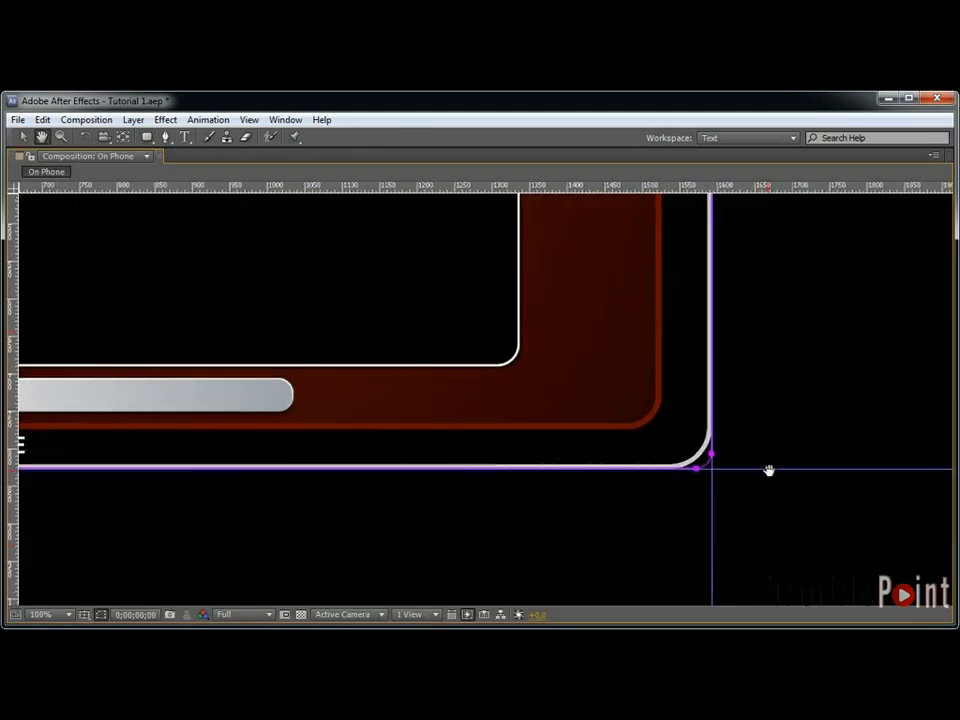
scroll(778, 477, up, 1)
drag(851, 499, 508, 460)
key(v)
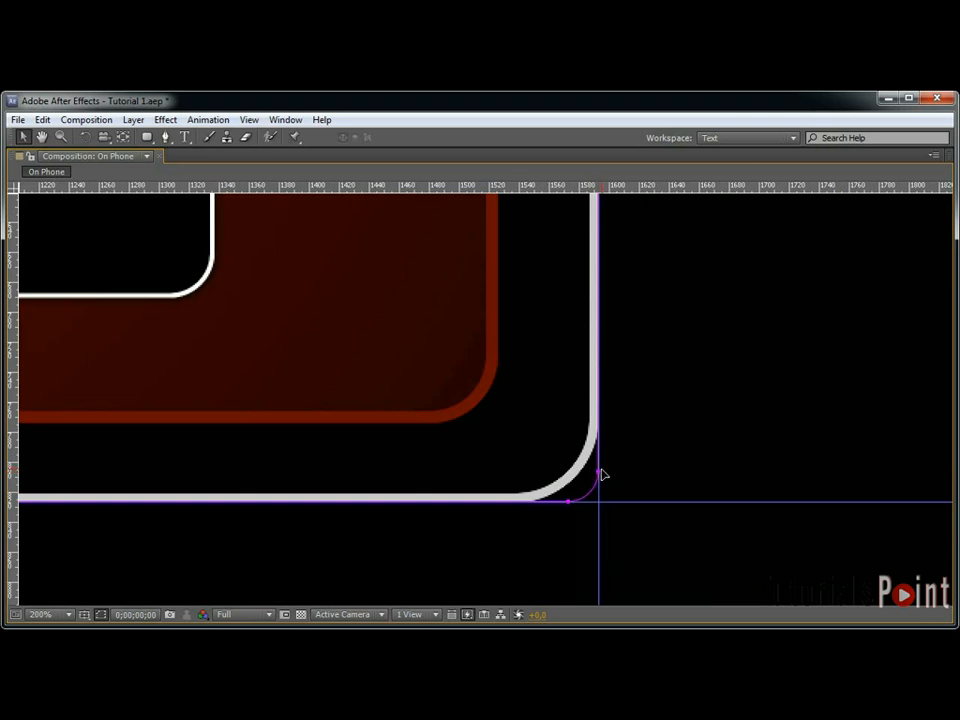
click(598, 472)
key(ctrl+t)
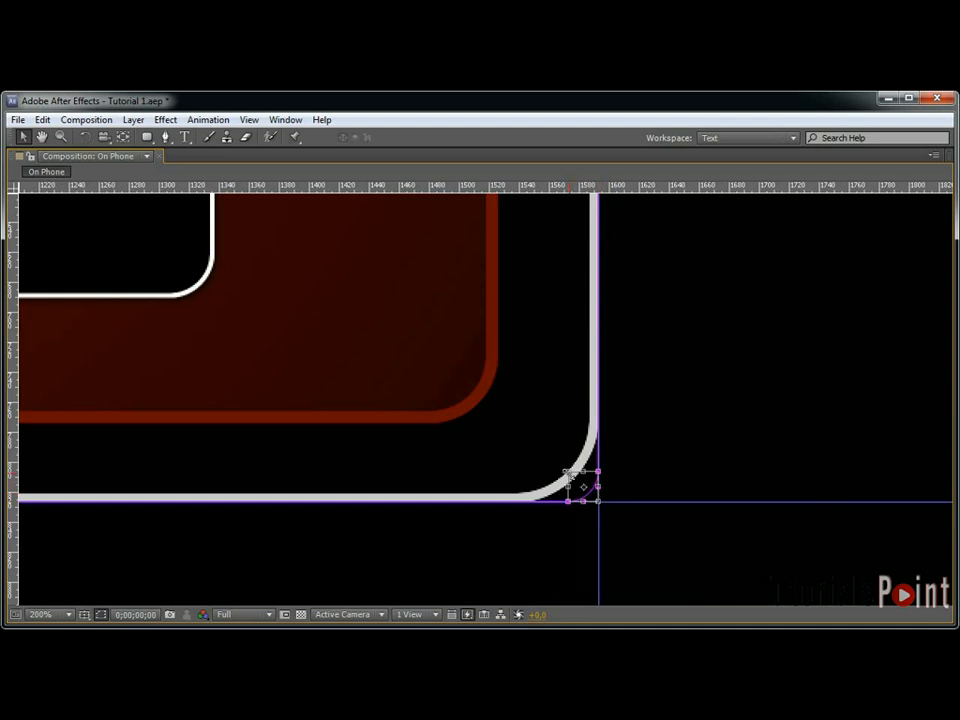
drag(568, 473, 351, 425)
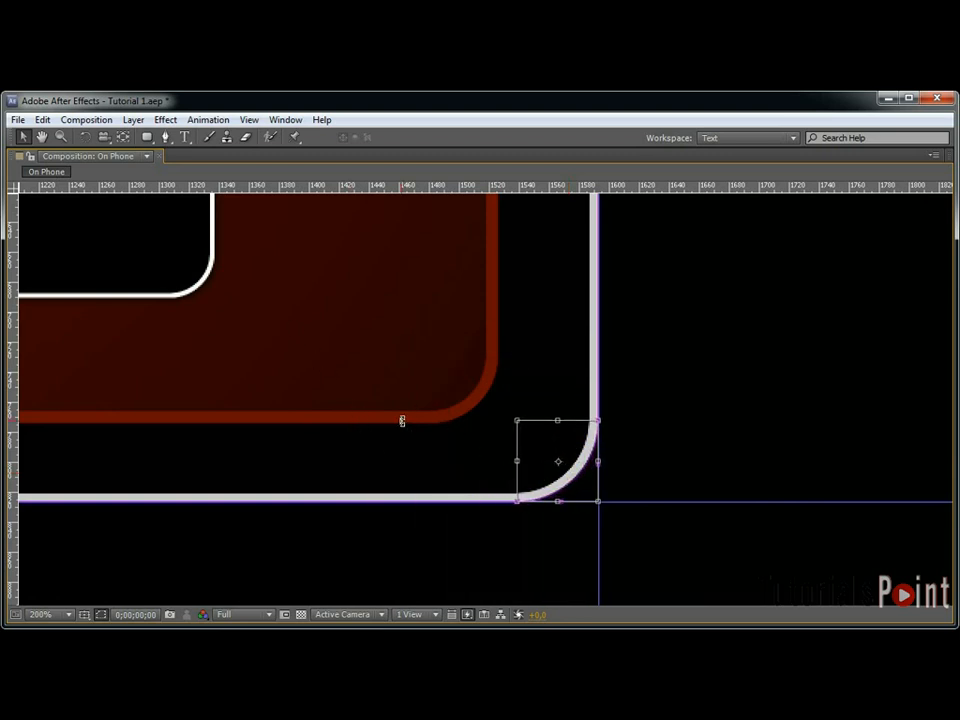
double_click(549, 452)
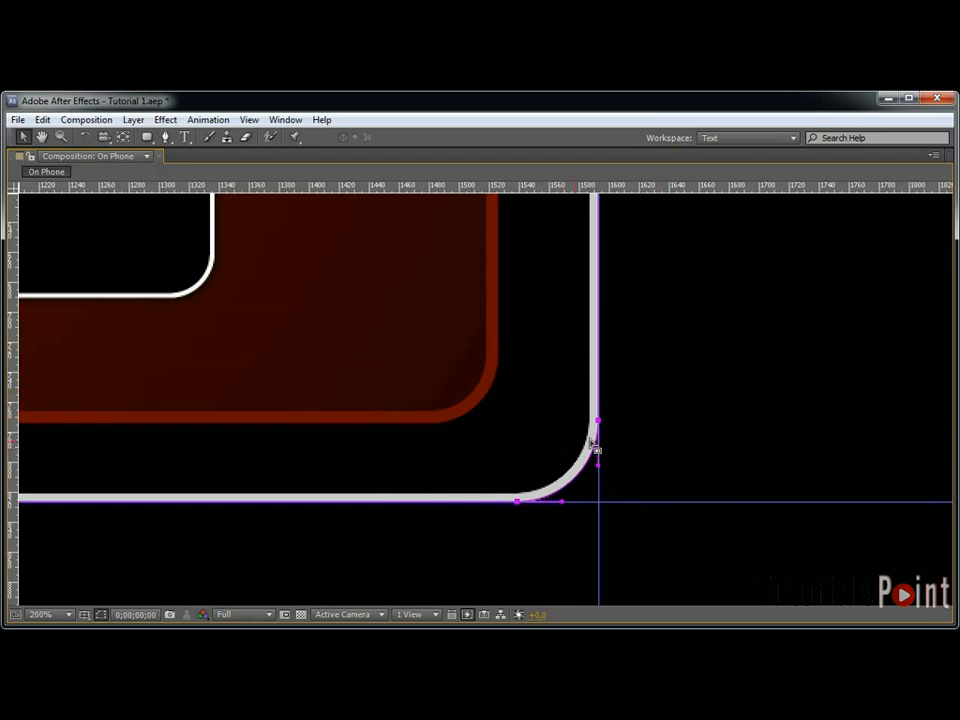
Place a horizontal guide at the mask point where the lower-right corner's curve begins.
drag(708, 186, 709, 419)
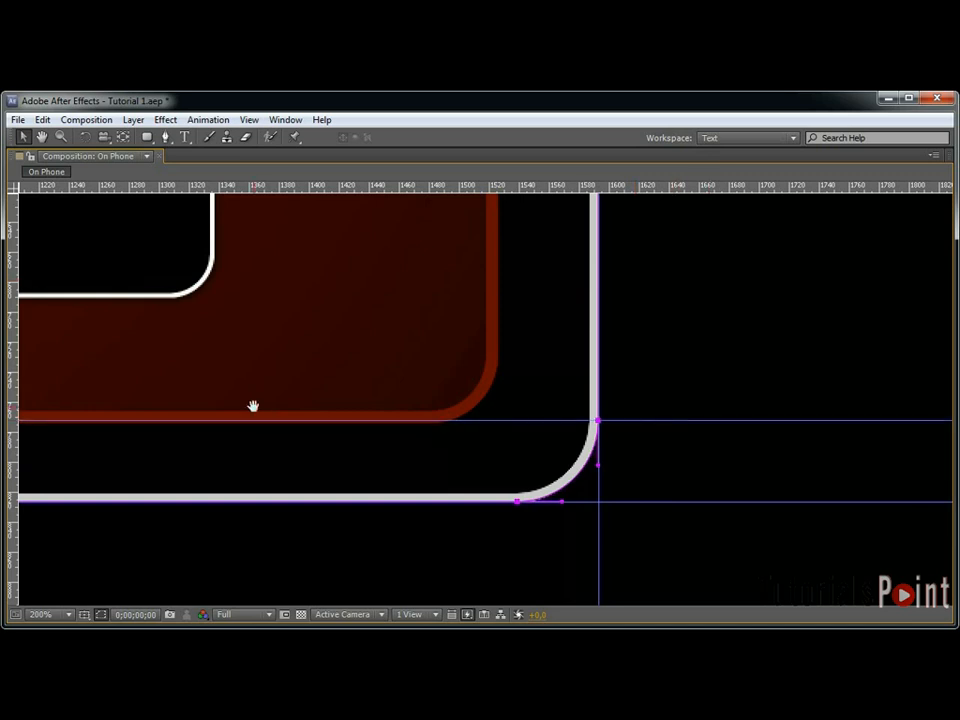
key(space)
drag(261, 416, 920, 407)
mouse_move(246, 388)
mouse_down()
mouse_move(914, 389)
mouse_move(743, 387)
mouse_up()
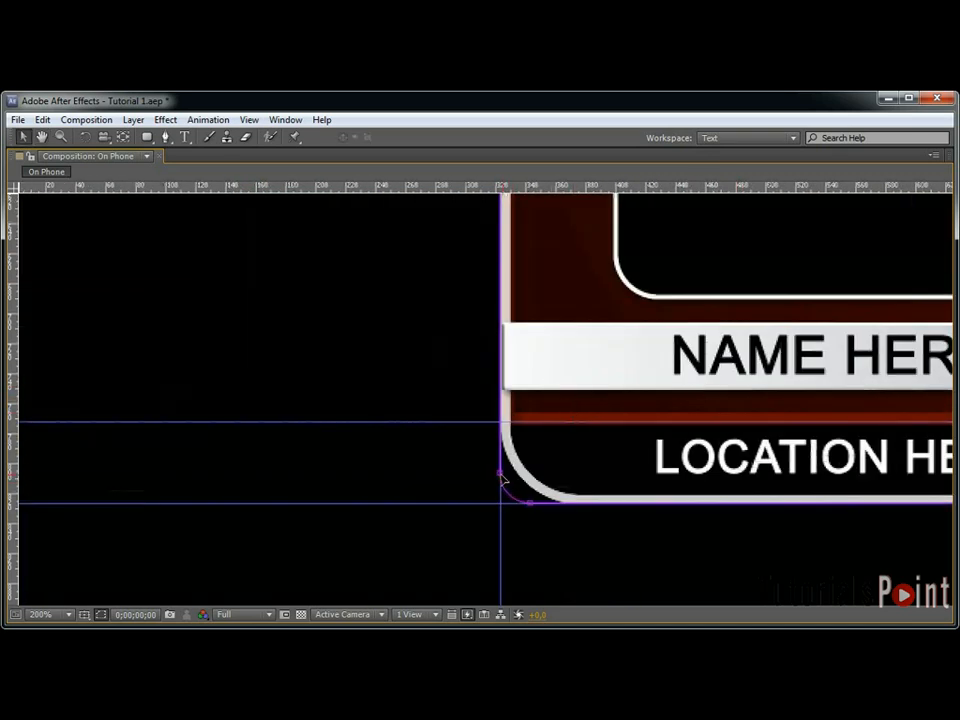
drag(493, 476, 499, 489)
key(ctrl+z)
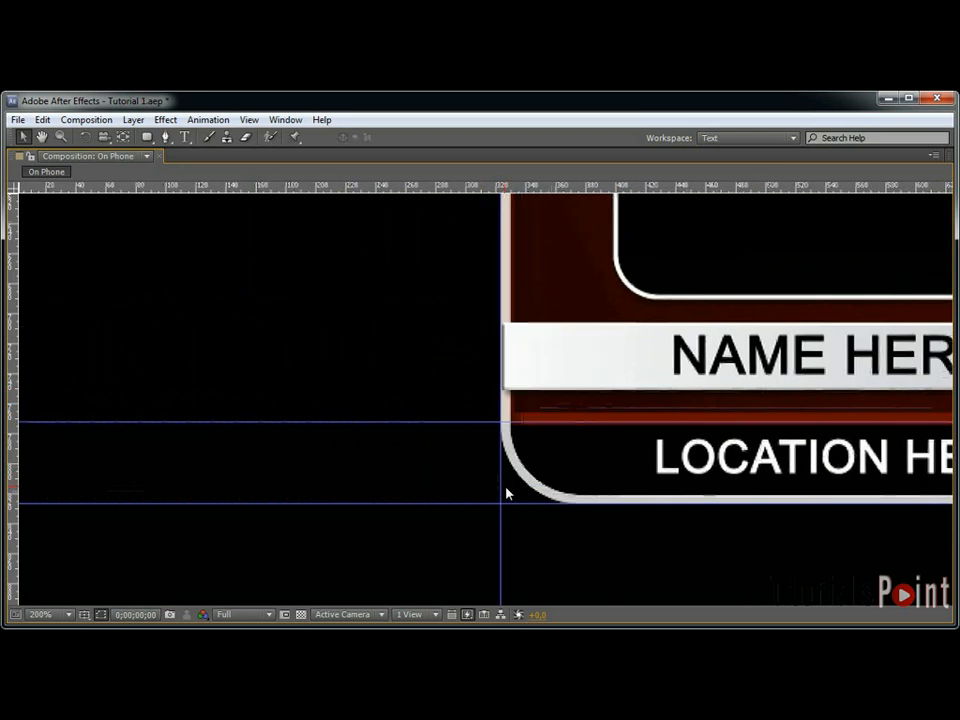
key(grave)
click(150, 570)
key(grave)
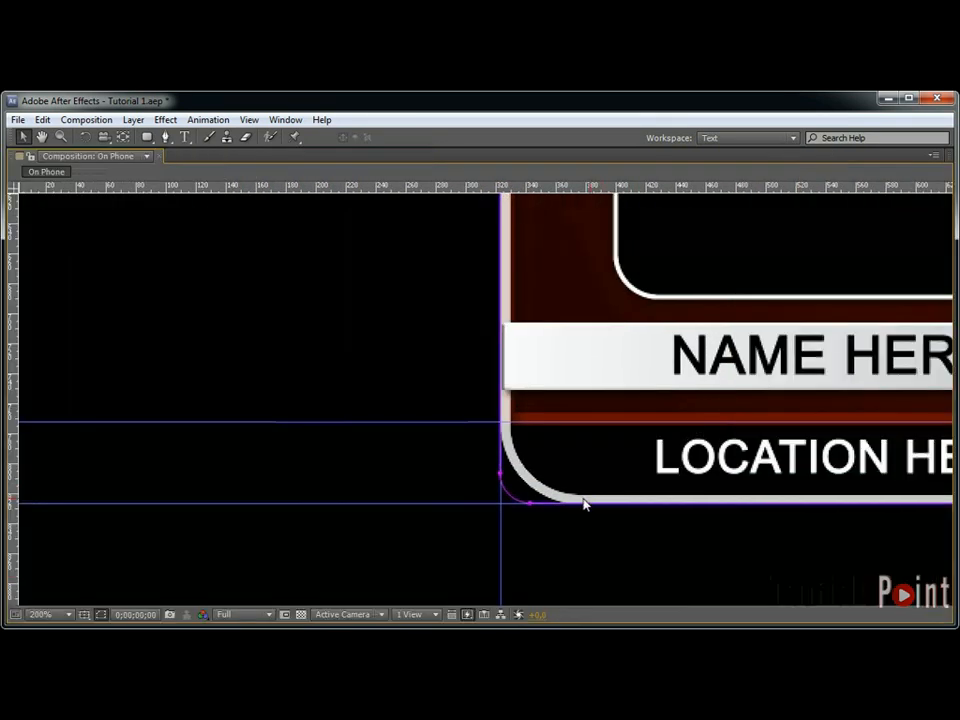
Scale the mask's two lower-left corner points up to the upper horizontal guide so the curve matches the reference frame's corner.
click(530, 503)
shift+click(500, 474)
key(ctrl+t)
drag(531, 475, 588, 427)
key(Return)
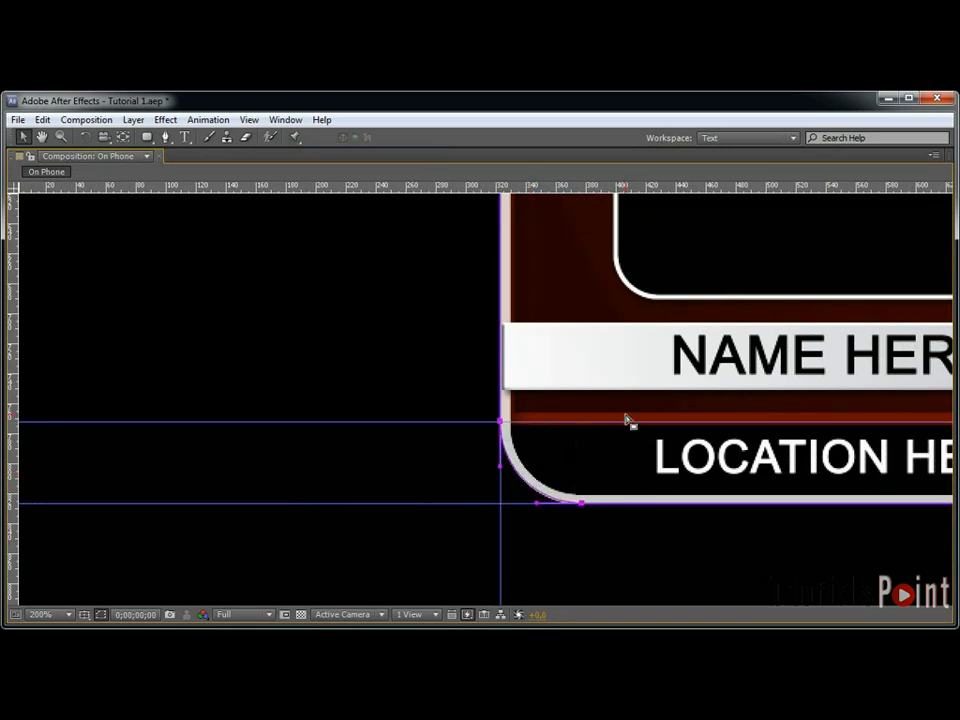
key(comma)
drag(846, 371, 564, 484)
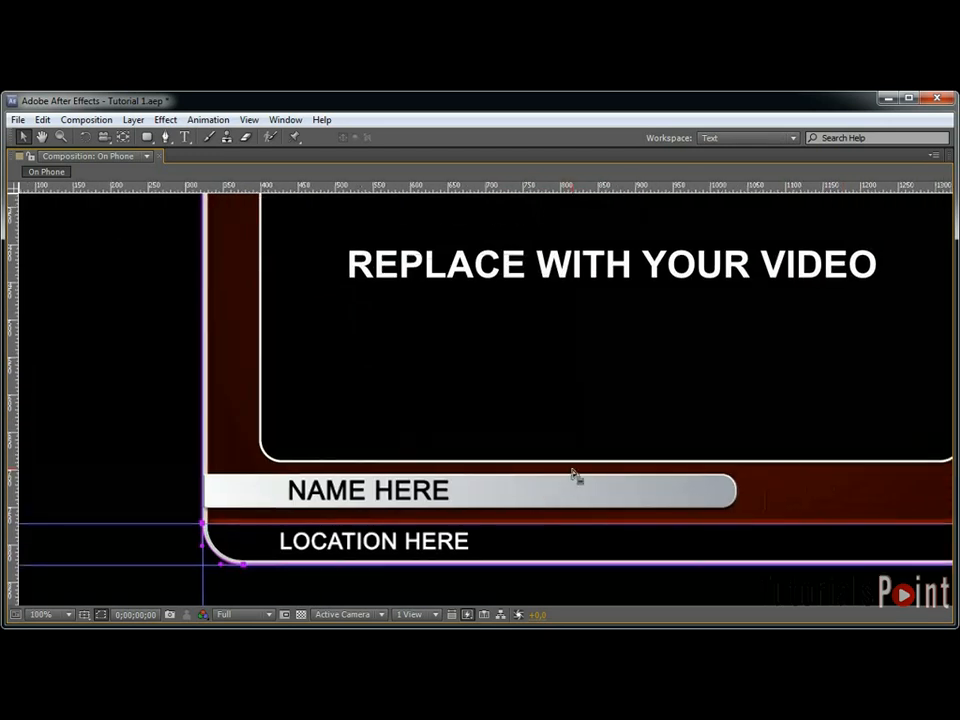
key(comma)
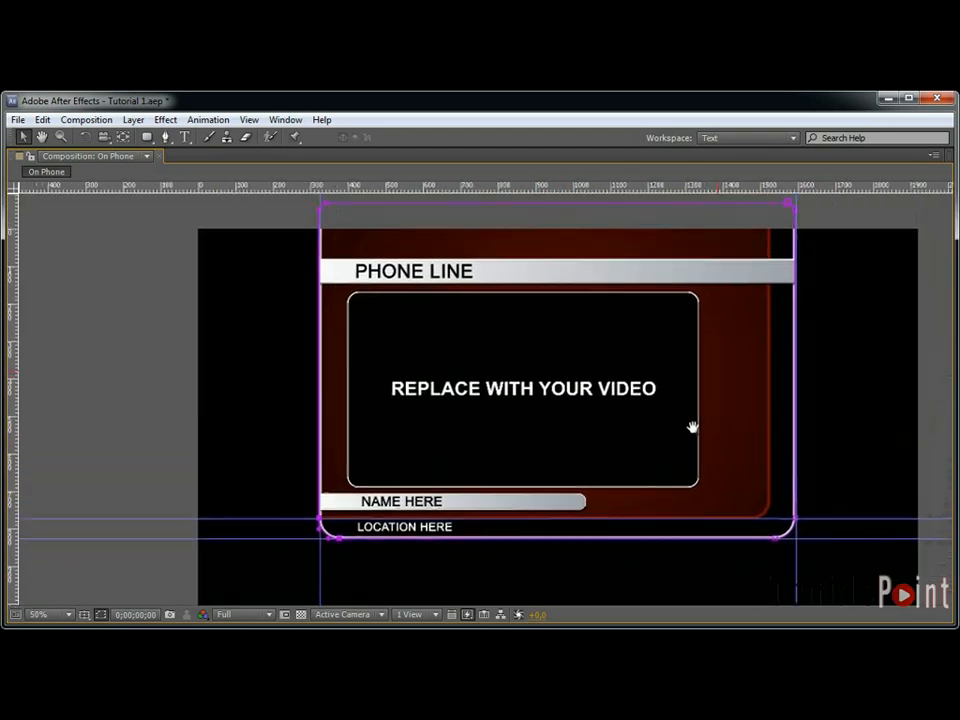
key(grave)
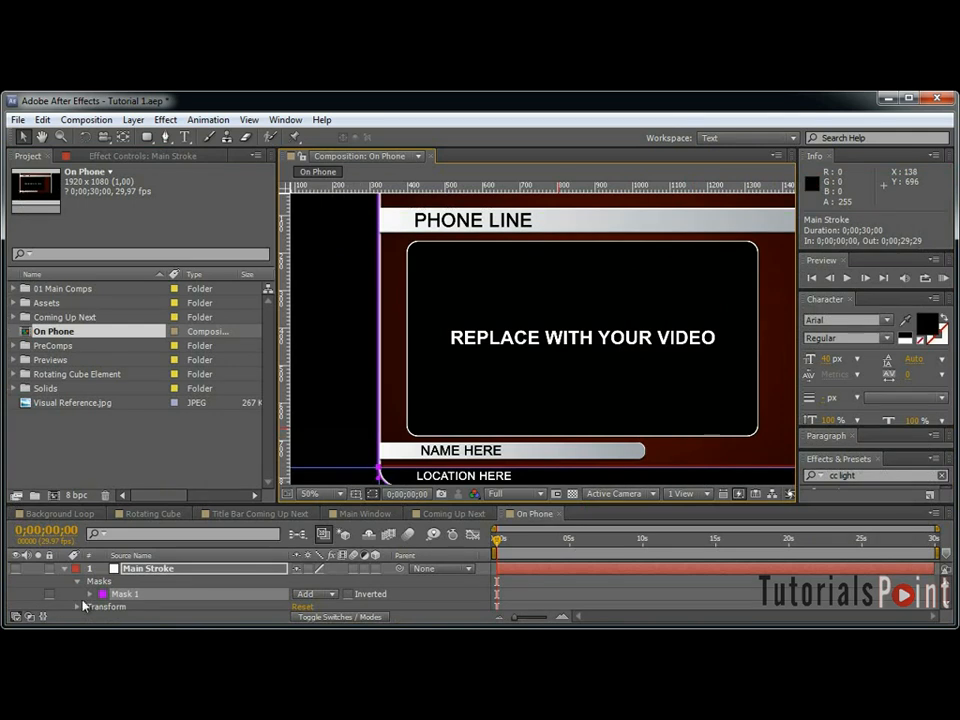
Show the Main Stroke layer, hide Visual Reference.jpg, and apply the Stroke effect to Main Stroke.
click(65, 570)
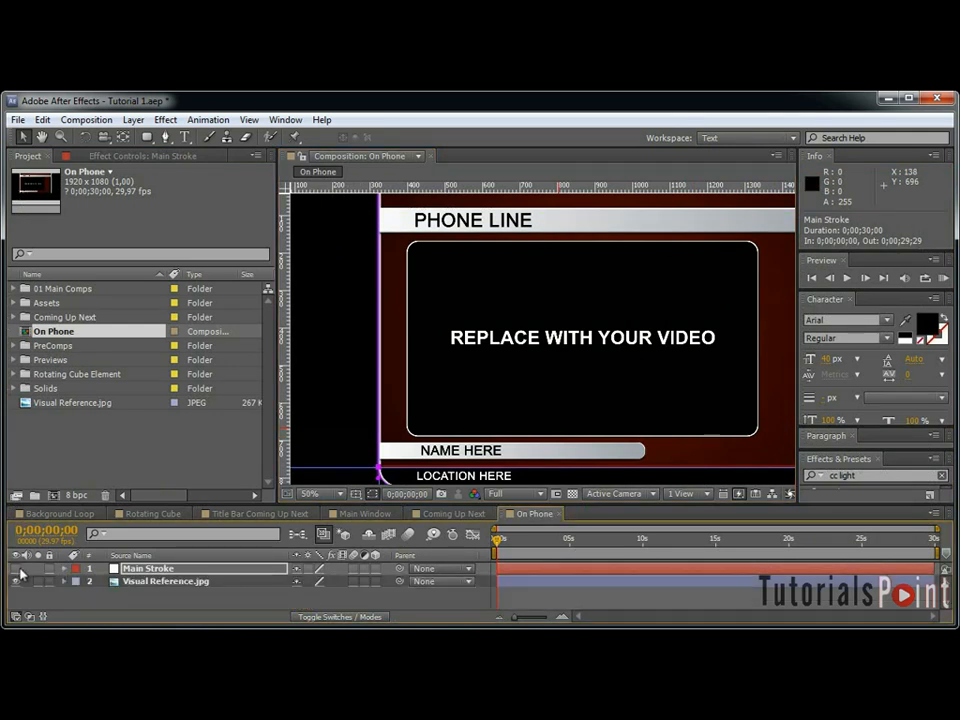
click(15, 581)
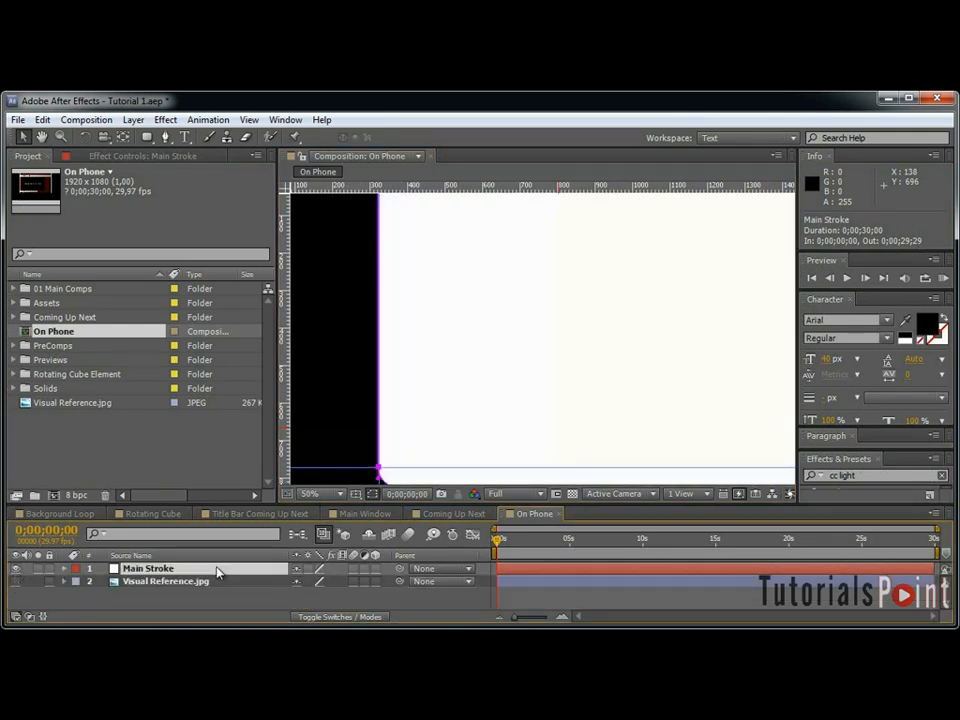
click(172, 120)
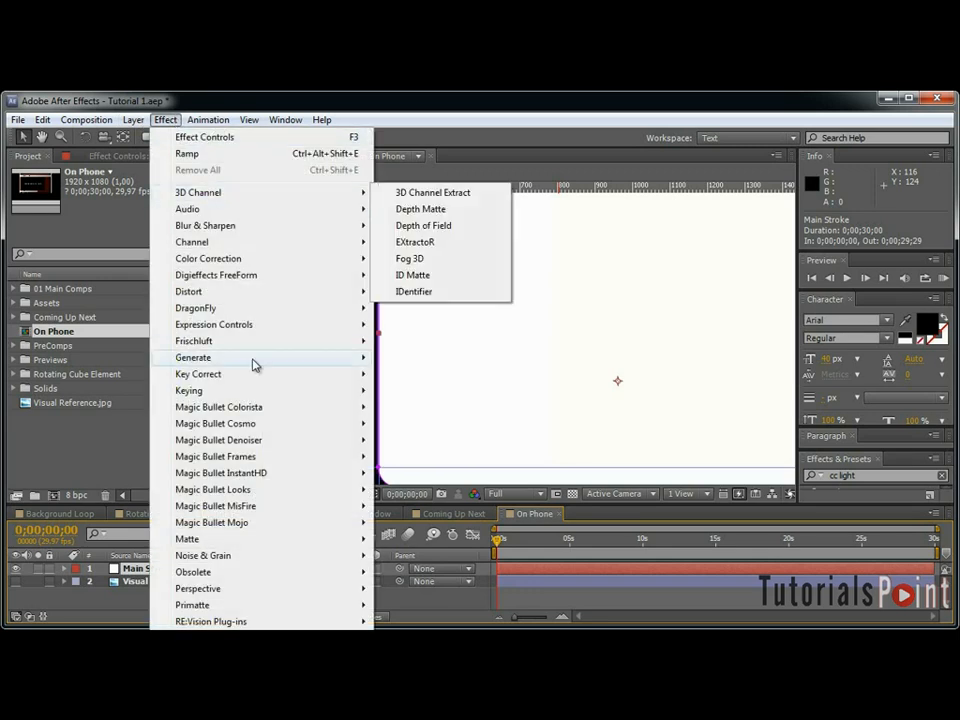
mouse_move(253, 362)
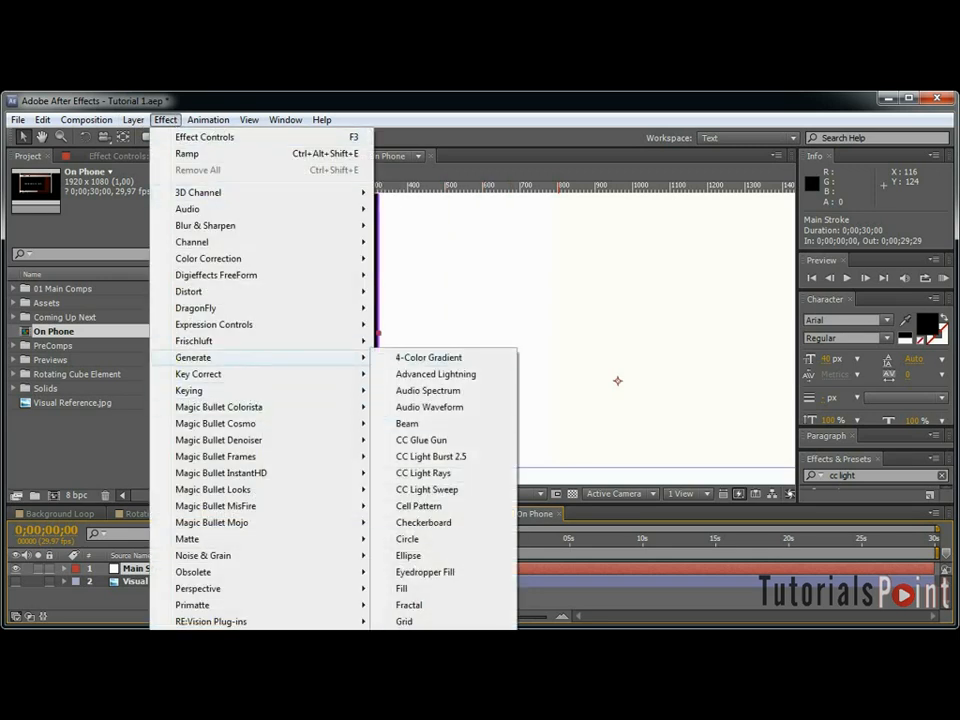
click(455, 718)
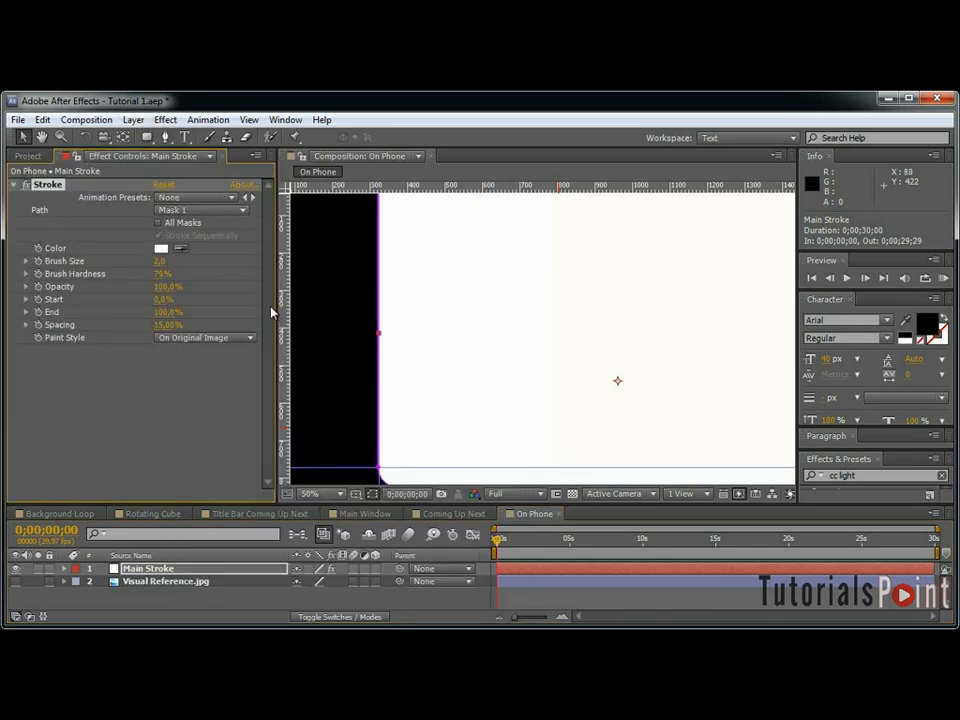
Set the stroke's brush size to 3, brush hardness to 100% and paint style to On Transparent.
click(160, 261)
text(3)
key(Return)
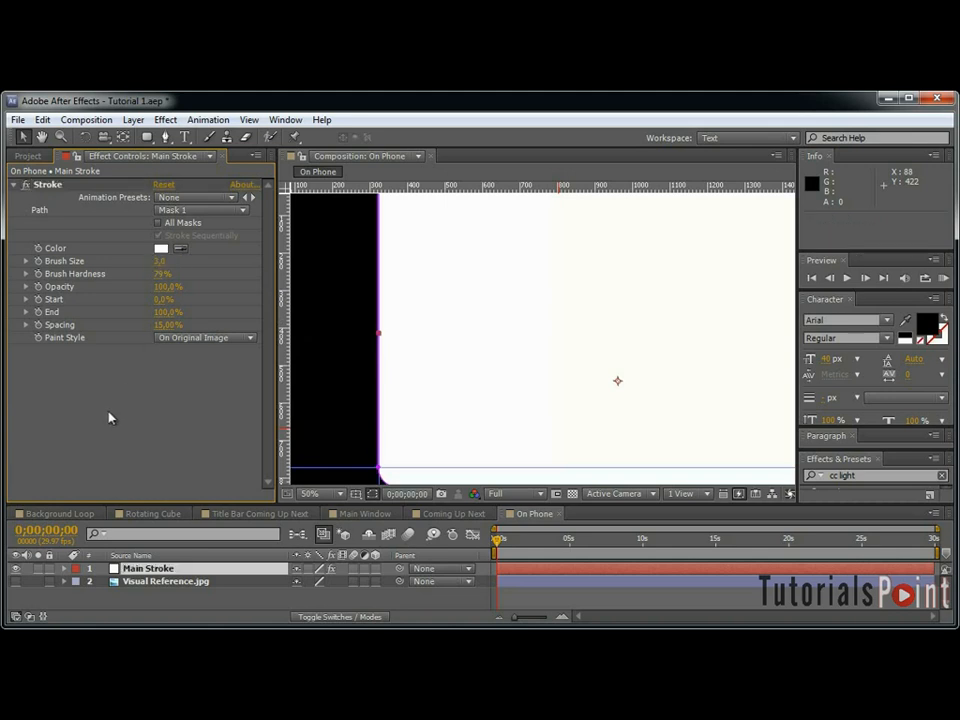
drag(159, 274, 188, 273)
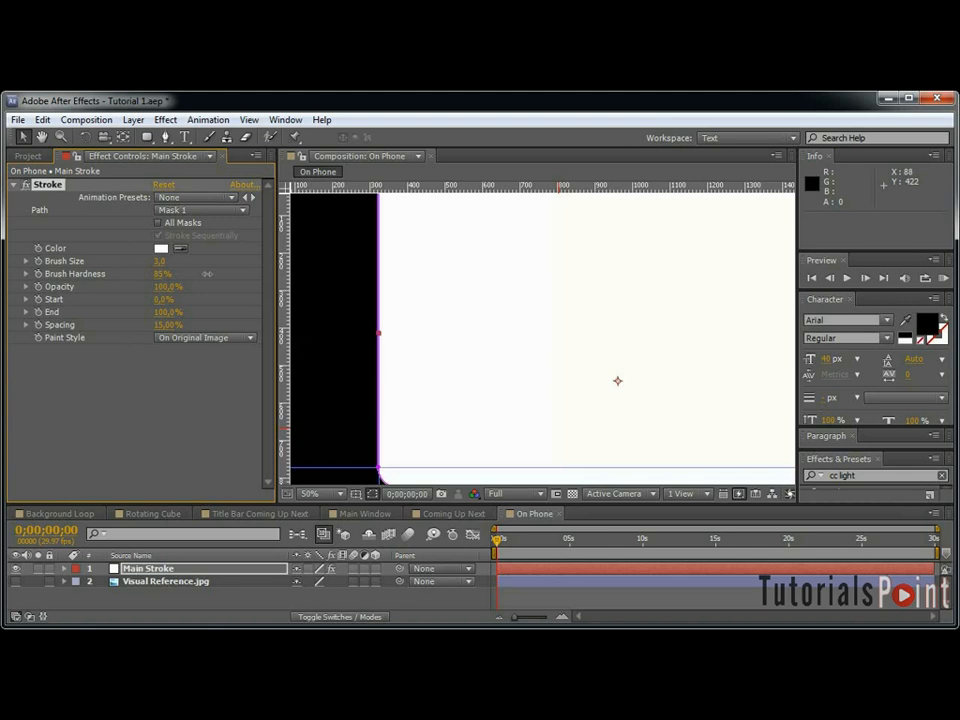
click(194, 341)
click(189, 369)
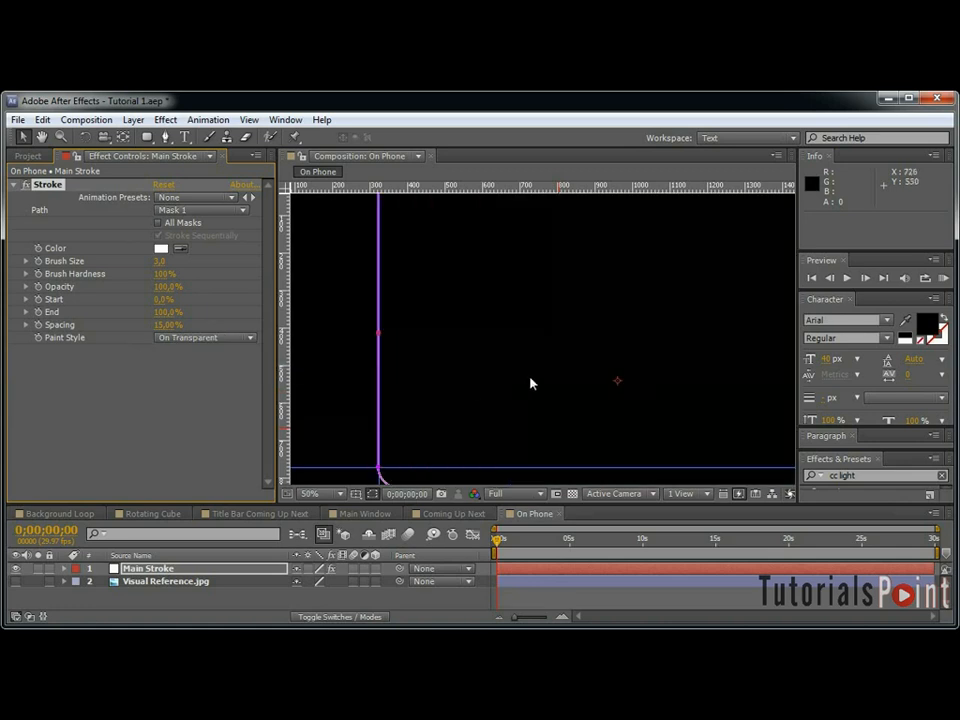
Turn off the mask path display and check the white stroke in the enlarged composition viewer.
click(374, 496)
key(grave)
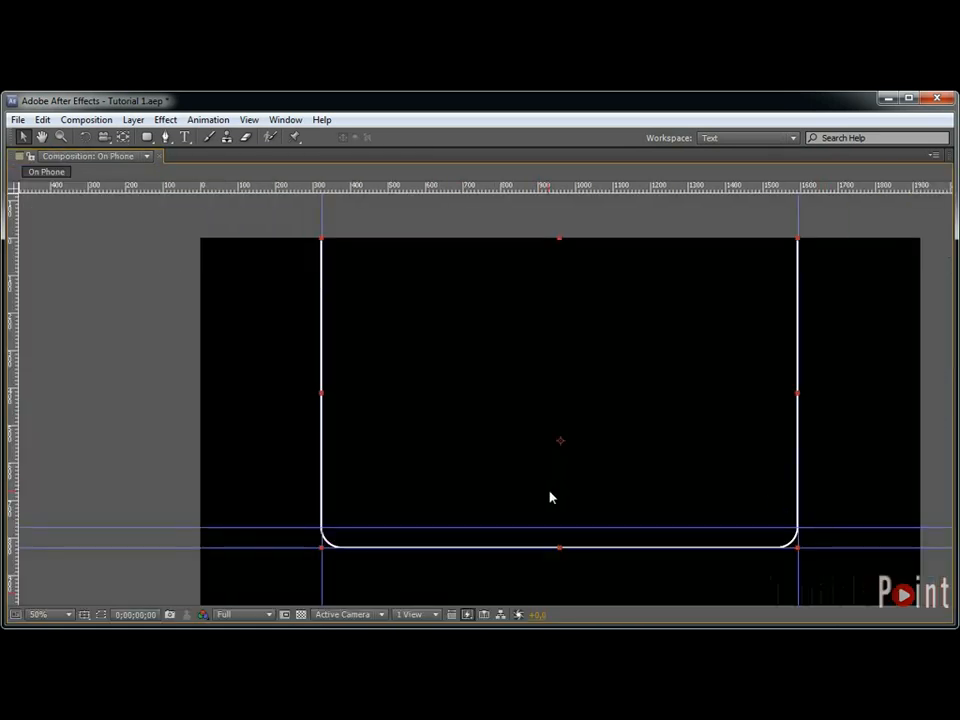
key(grave)
Apply a Drop Shadow effect to Main Stroke with 80% opacity and a softness of 20.
click(166, 120)
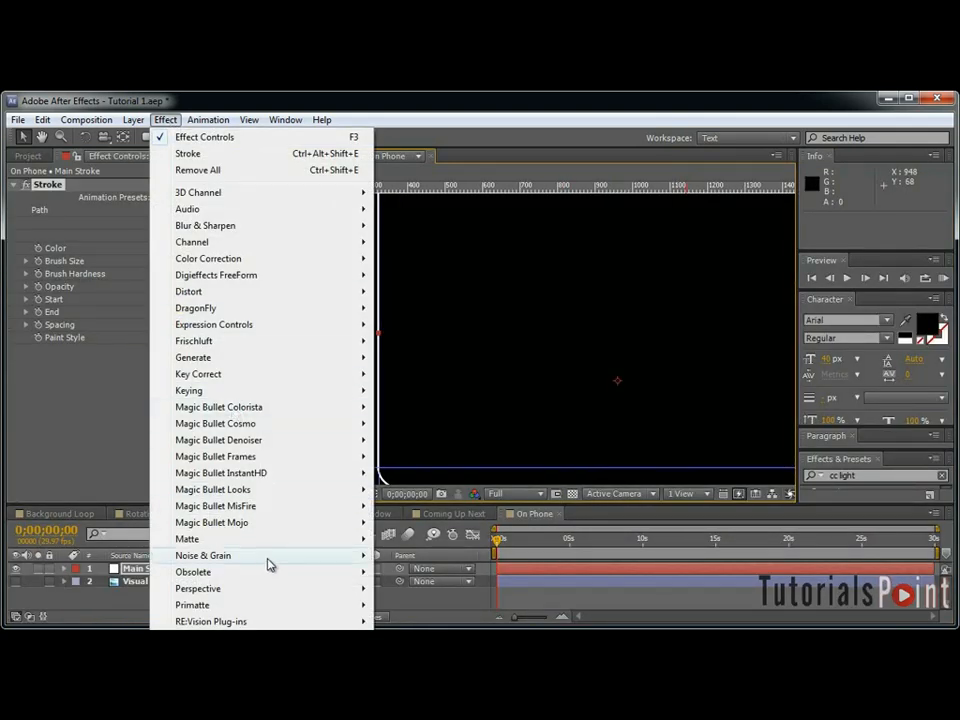
mouse_move(250, 588)
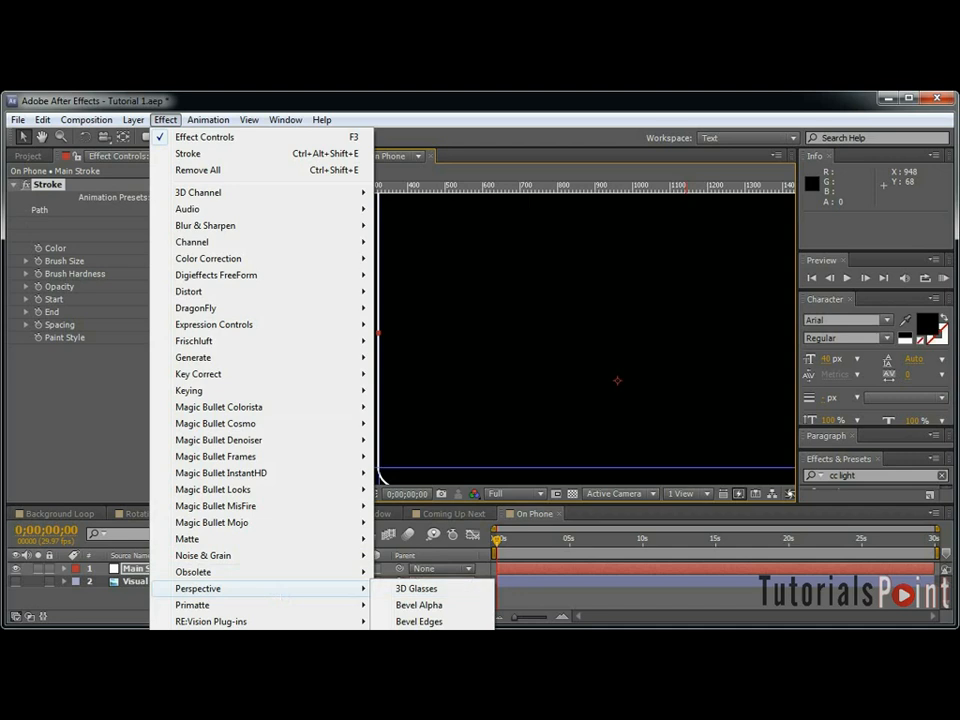
click(420, 638)
click(160, 389)
key(Return)
click(159, 457)
text(20)
key(Return)
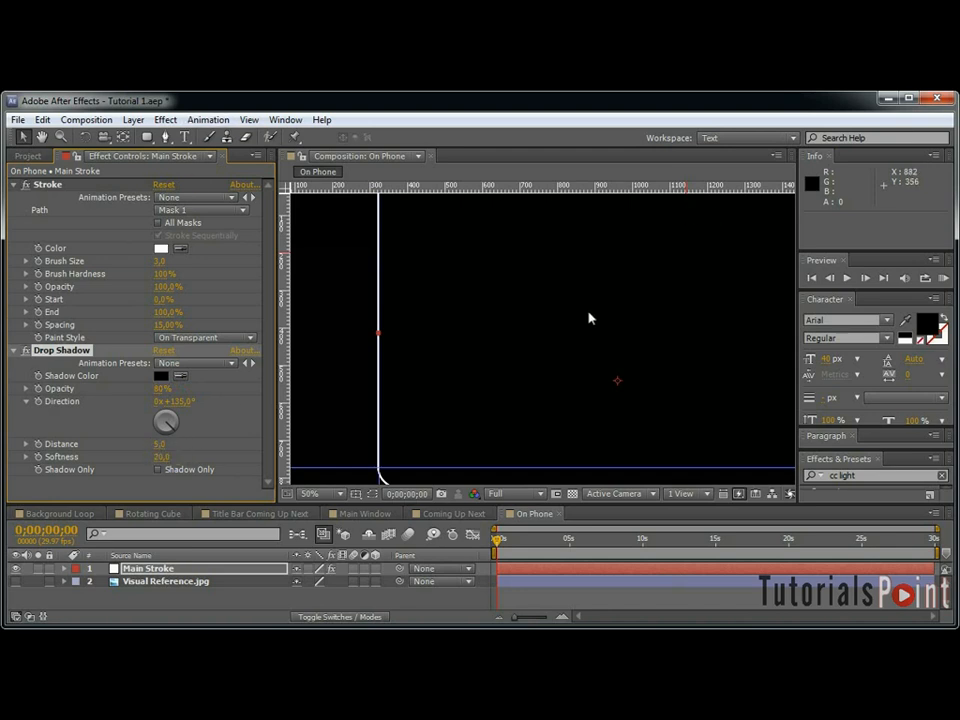
Collapse the Stroke and Drop Shadow settings, and show the Visual Reference.jpg layer in the maximised composition viewer.
click(13, 185)
click(13, 197)
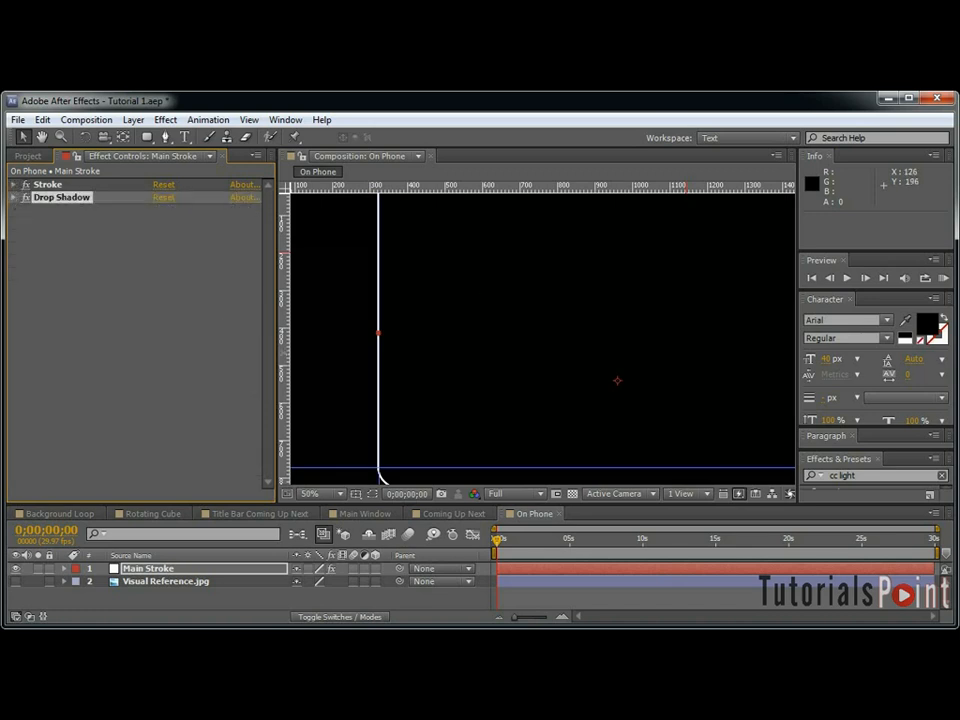
click(15, 581)
key(grave)
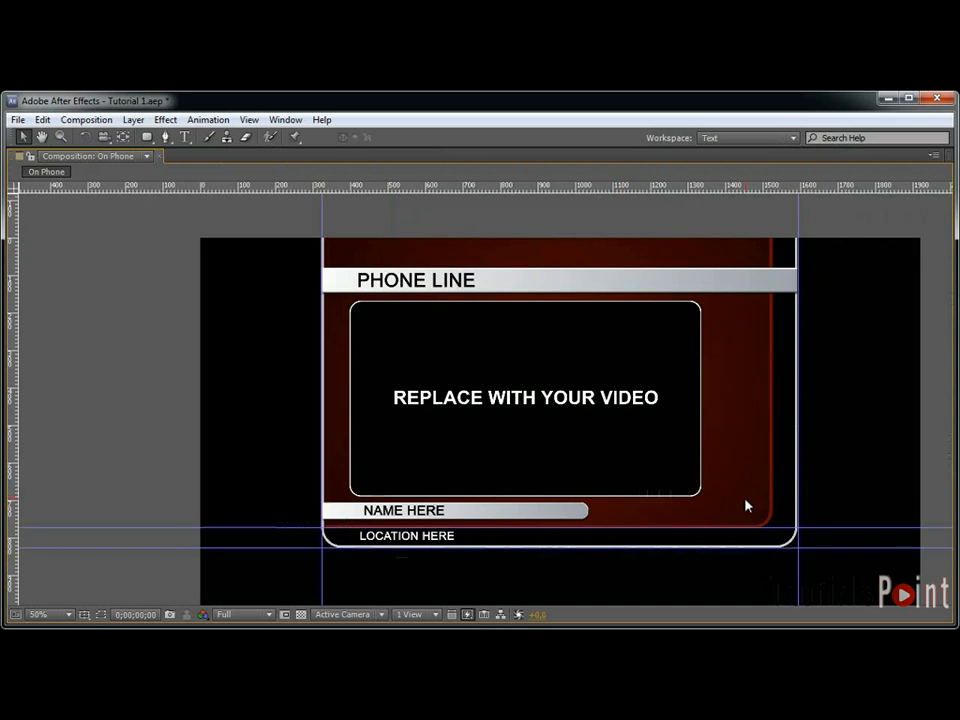
Align a horizontal guide with the red panel's bottom edge and the vertical guide with its right edge.
drag(771, 527, 773, 549)
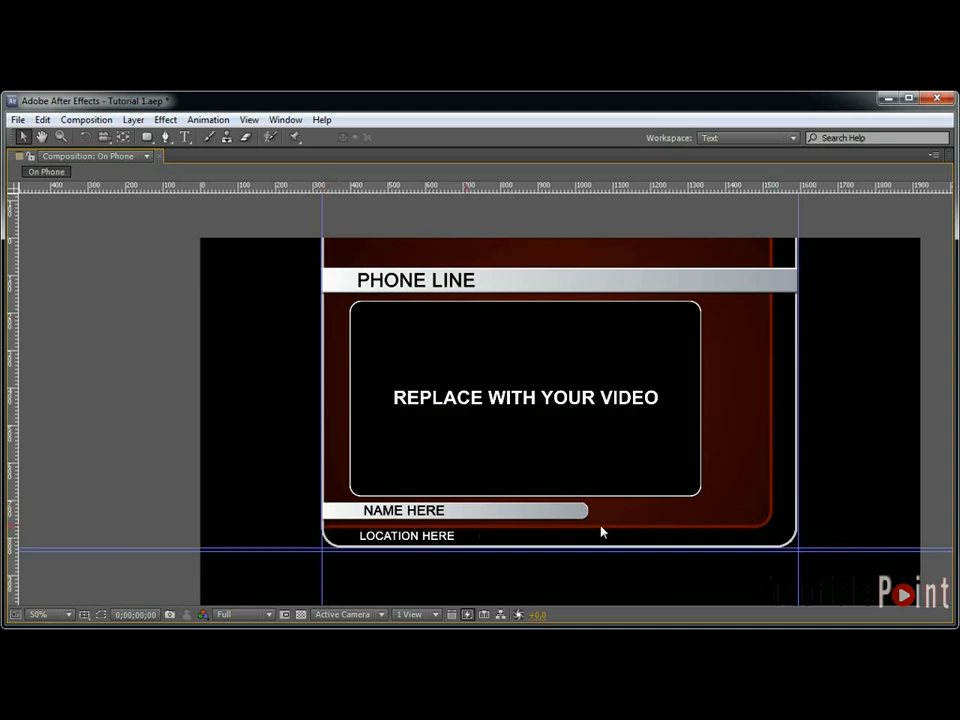
drag(817, 545, 771, 517)
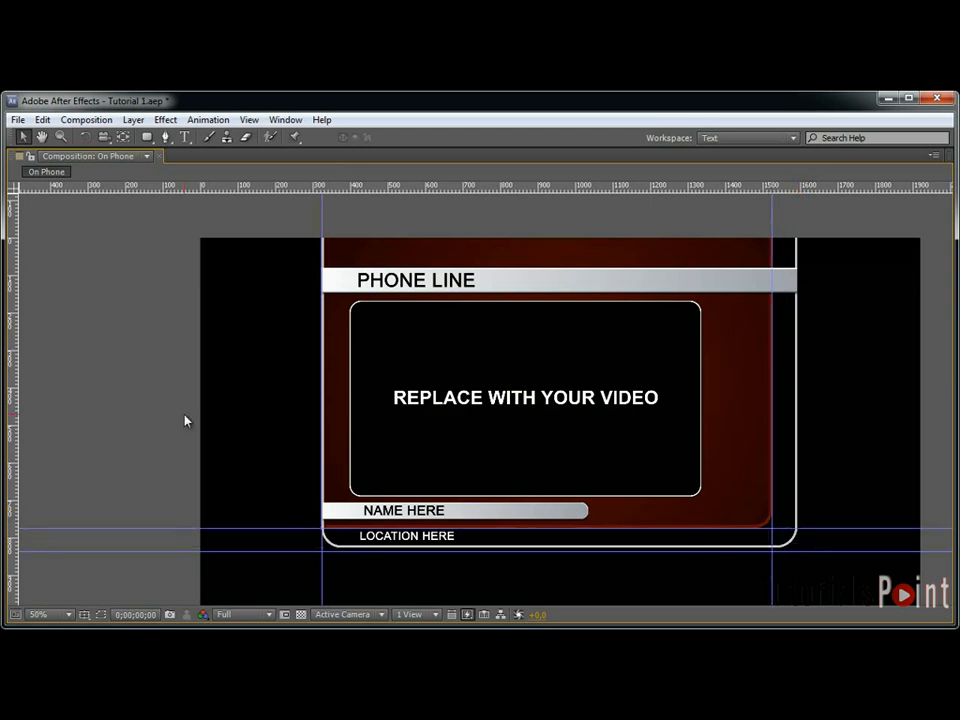
key(grave)
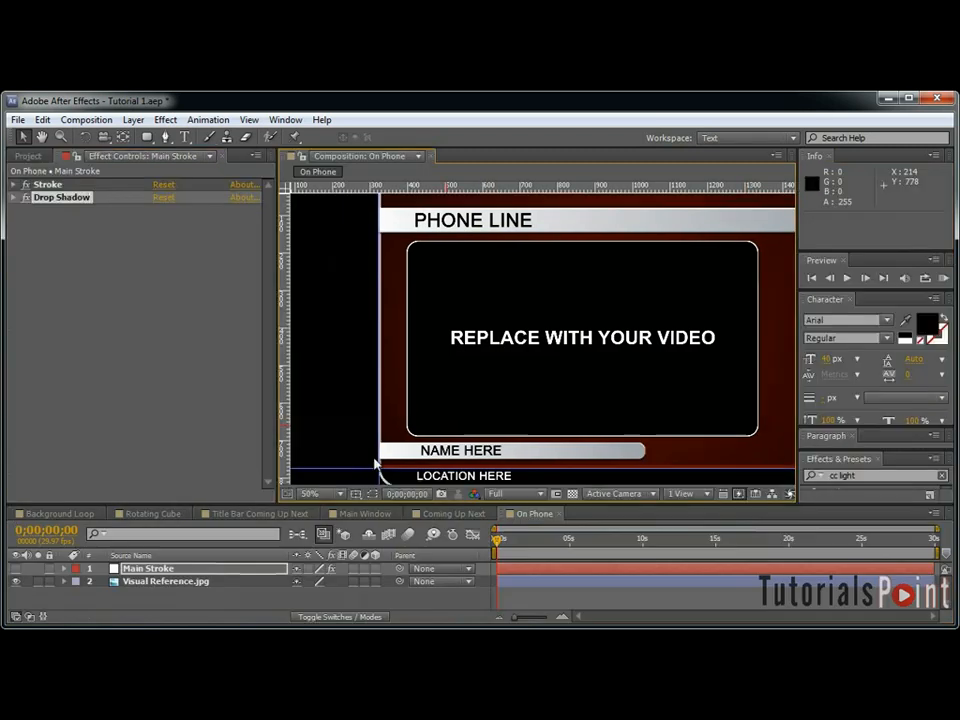
Create a 1920 x 1080 white solid named Main Window in the On Phone composition.
key(ctrl+y)
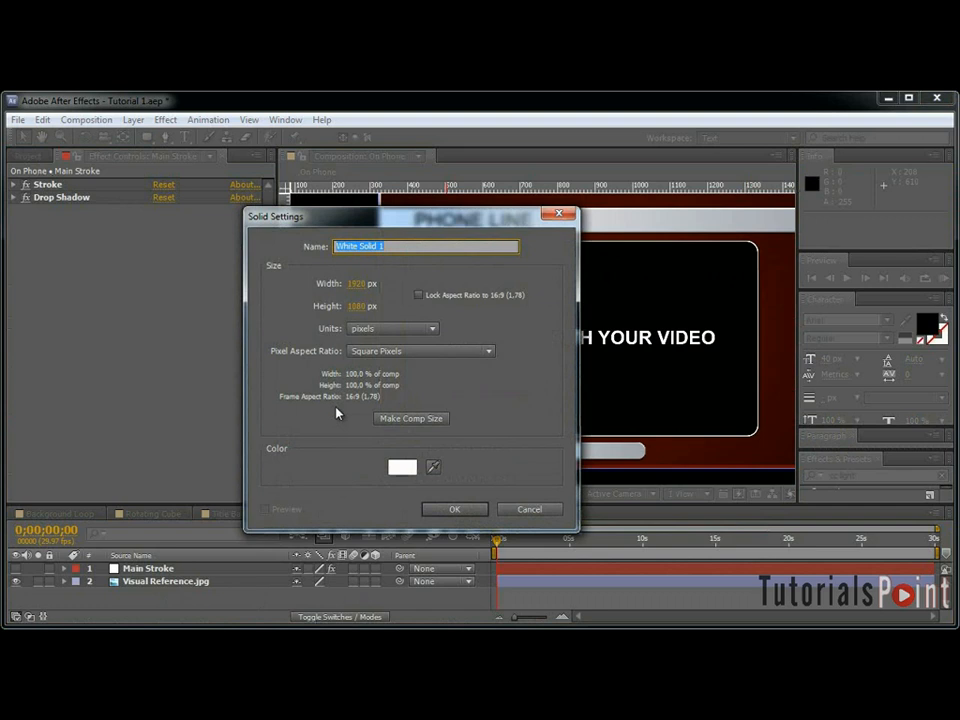
text(Main Windo)
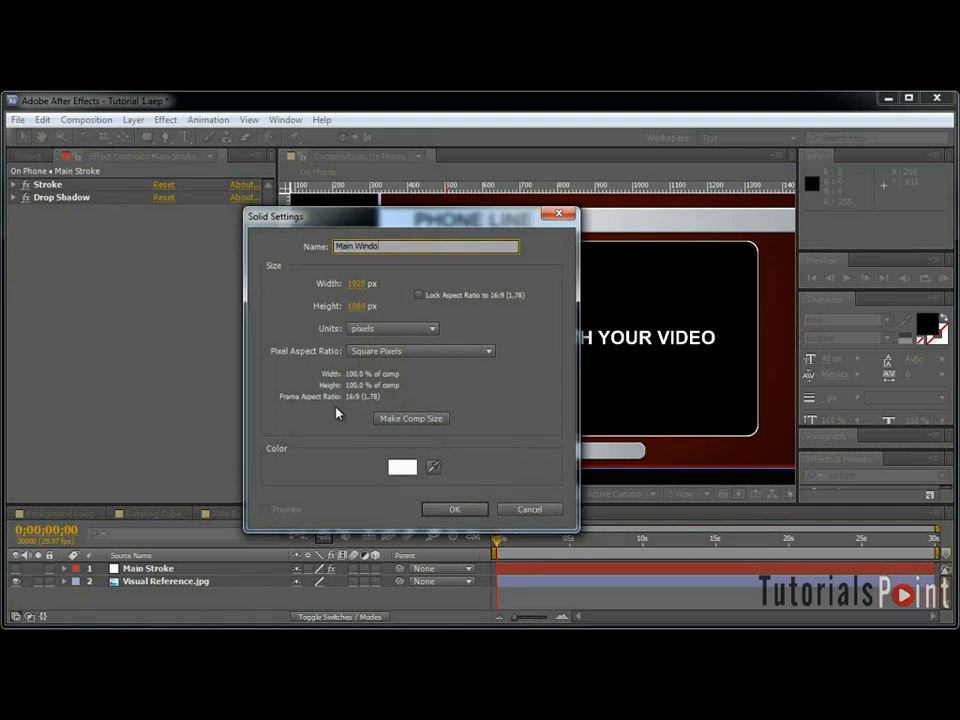
text(w)
key(Return)
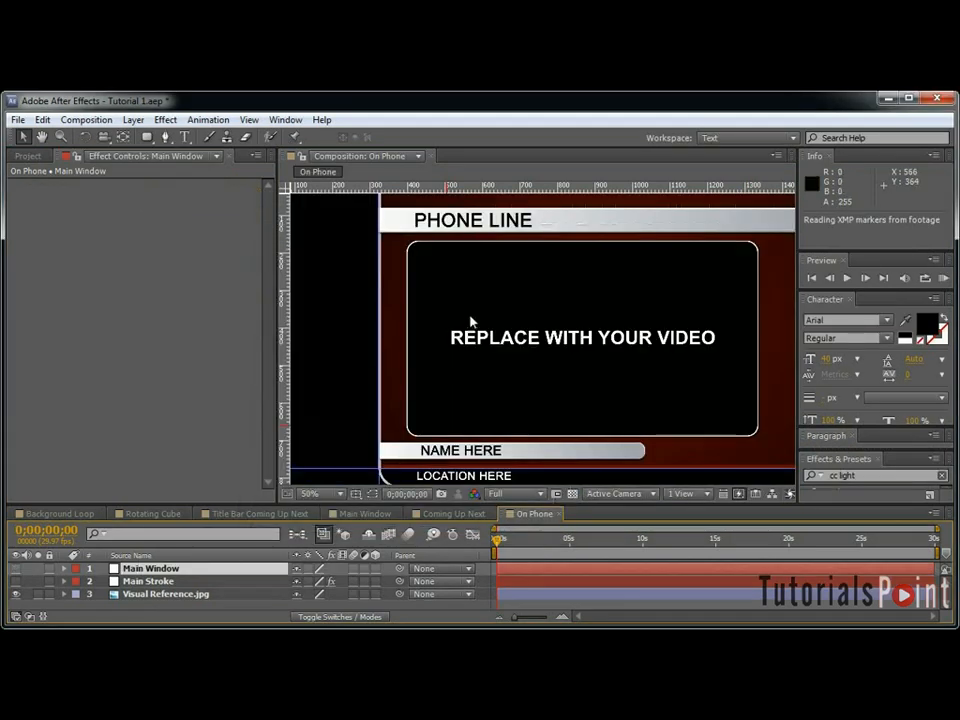
Draw a rounded rectangle mask on Main Window from the red panel's bottom-right guide intersection to above its top-left, and check the lower-right corner.
key(grave)
key(q)
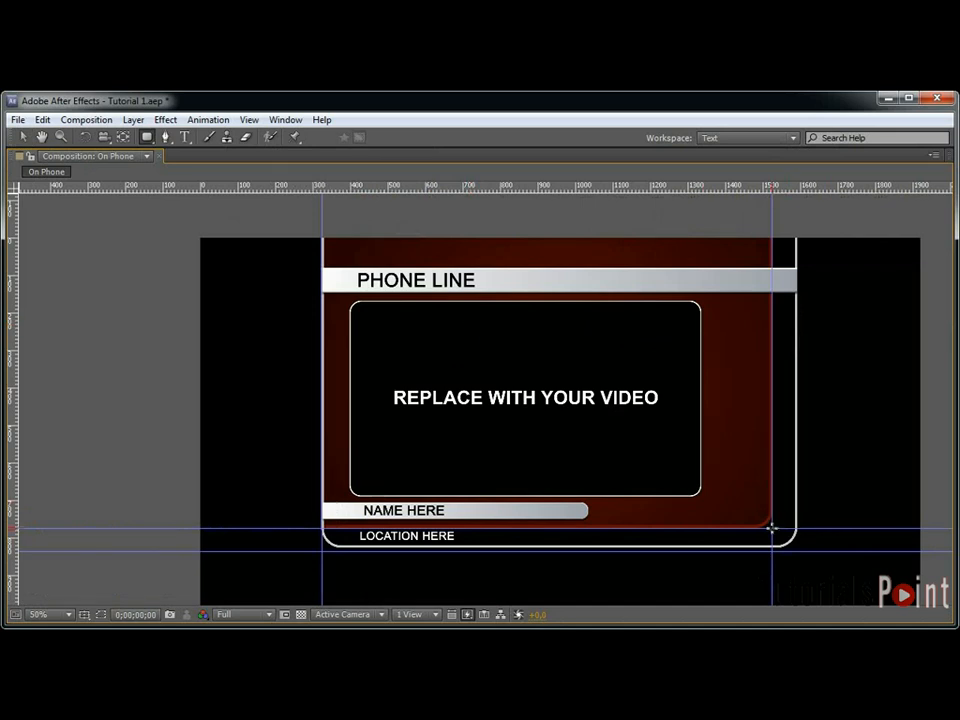
mouse_move(772, 528)
mouse_down()
mouse_move(729, 510)
mouse_move(632, 429)
mouse_move(497, 225)
mouse_move(327, 214)
mouse_up()
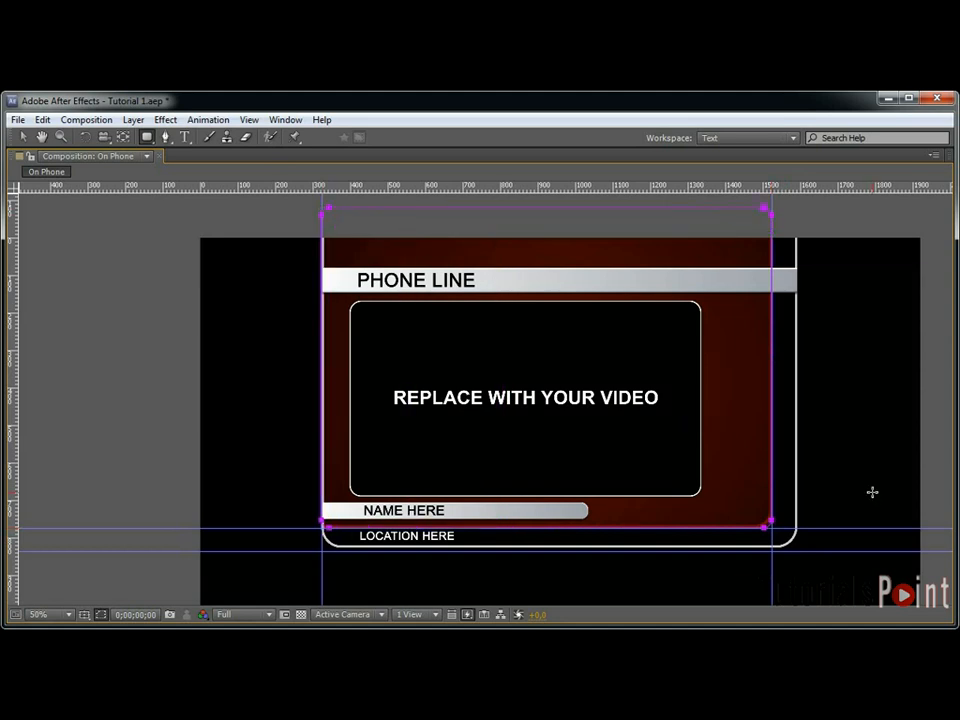
scroll(862, 527, up, 2)
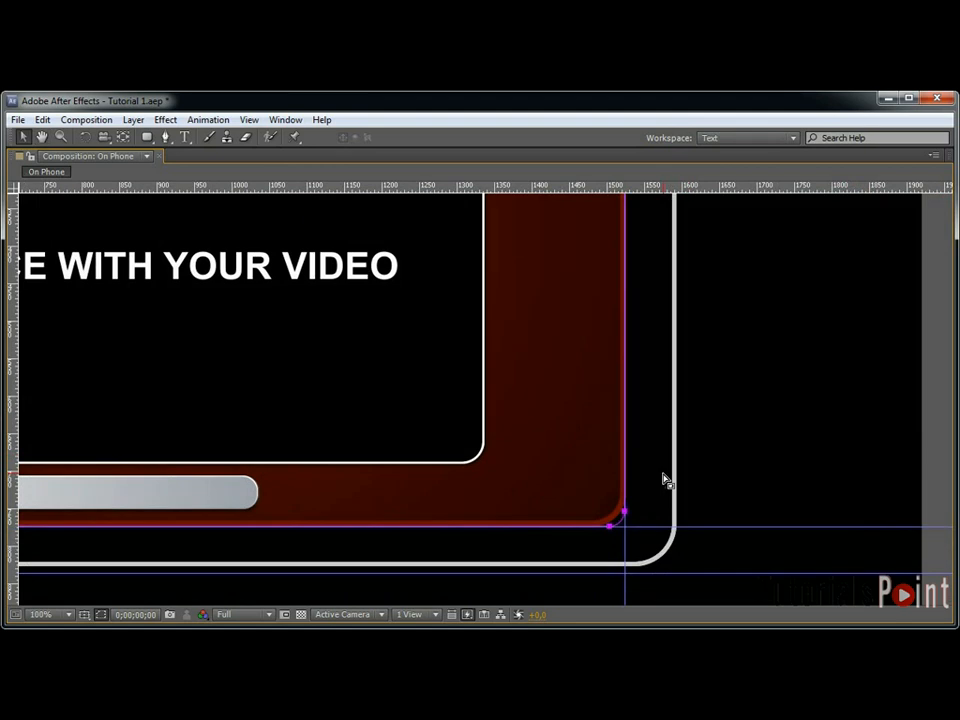
click(623, 515)
double_click(616, 528)
drag(607, 509, 588, 492)
key(Return)
Move the horizontal guide away from the mask's bottom edge near its lower-left corner.
key(space)
drag(156, 454, 763, 446)
key(period)
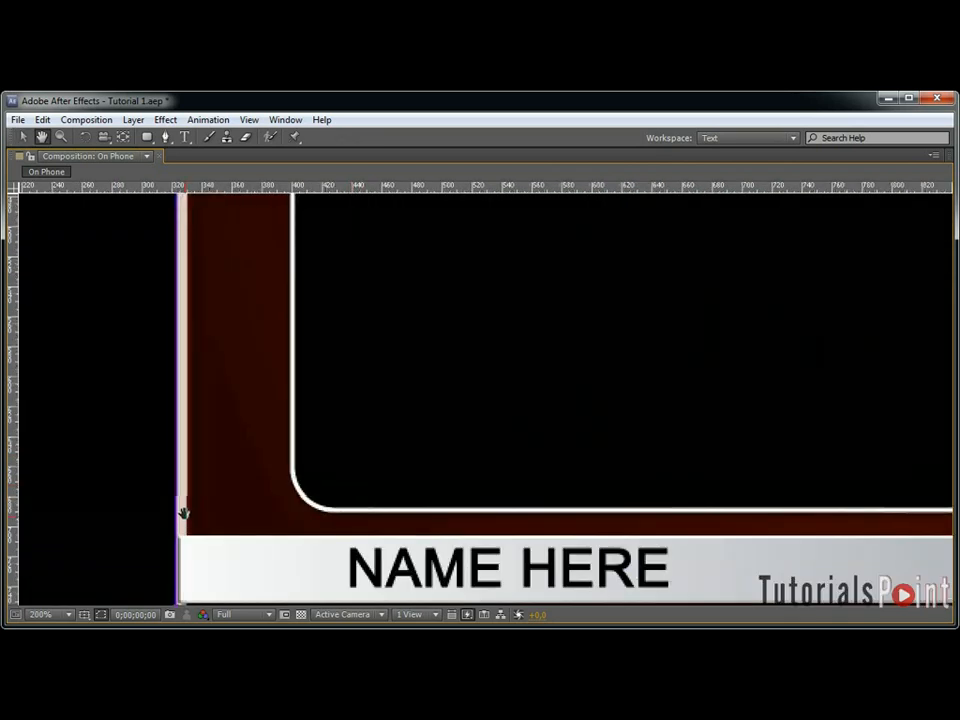
drag(182, 520, 469, 360)
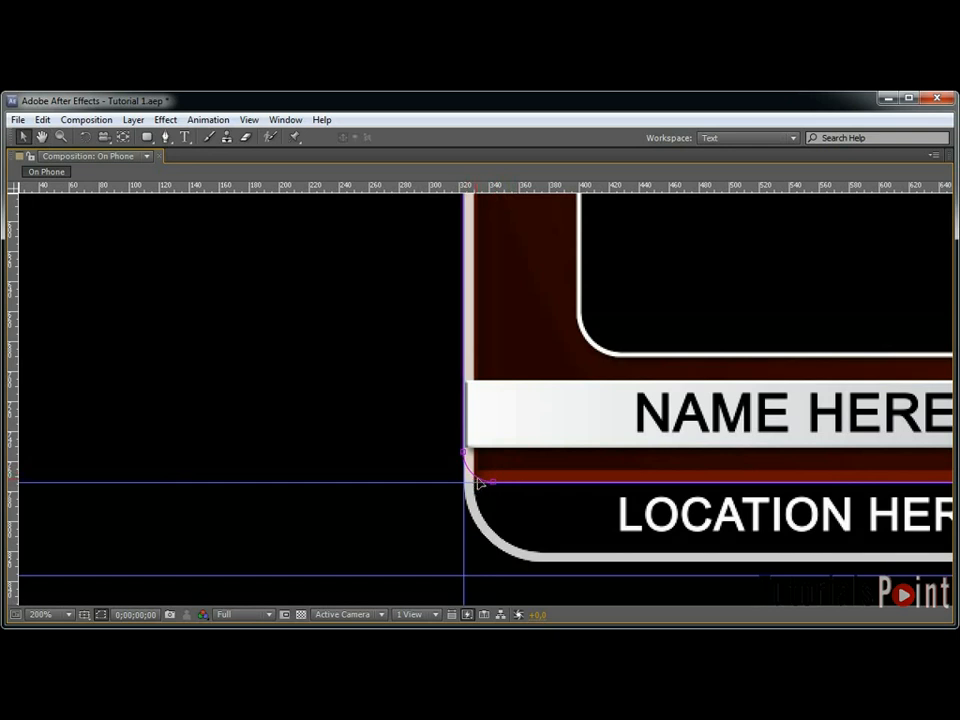
drag(472, 484, 512, 608)
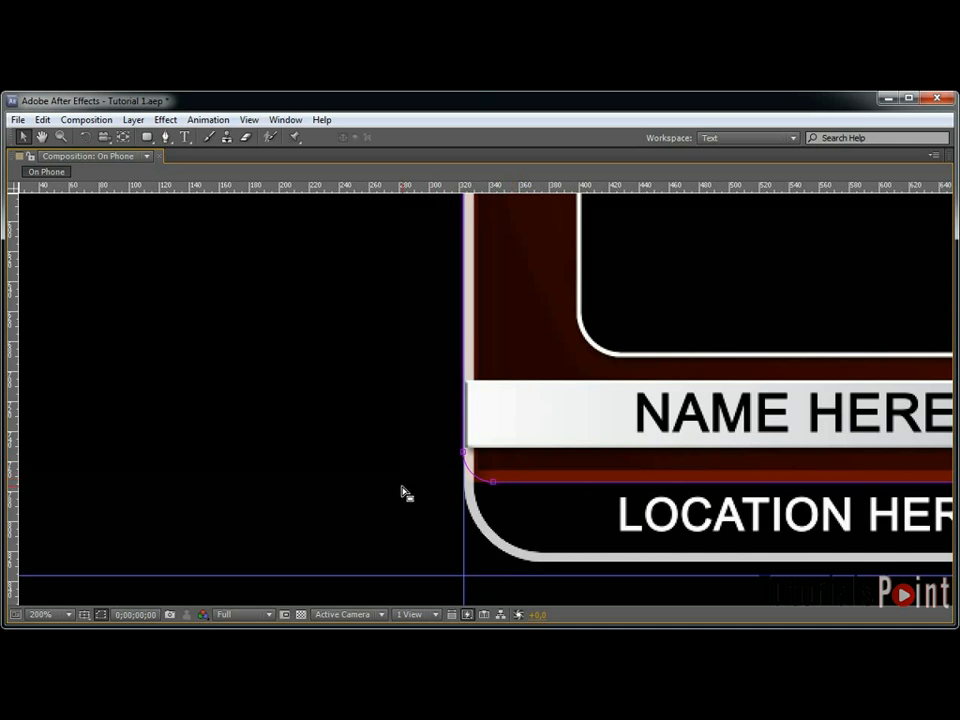
Replace the two vertices of the mask's rounded lower-left corner with a single vertex between them.
key(space)
drag(482, 345, 473, 566)
drag(484, 298, 478, 568)
drag(493, 335, 493, 608)
drag(511, 303, 480, 200)
drag(482, 604, 488, 225)
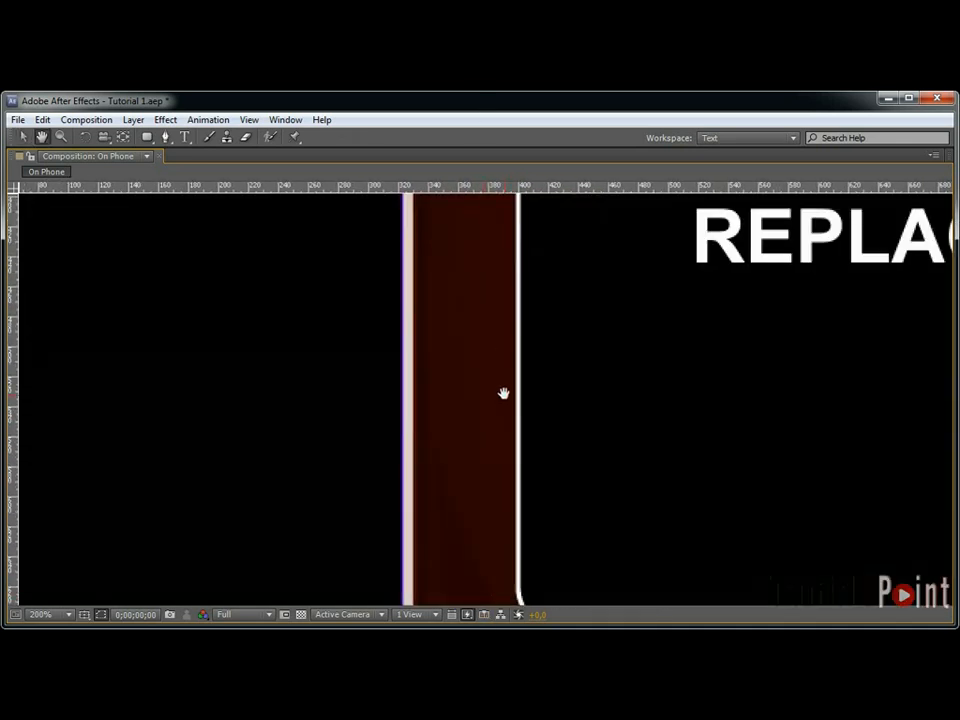
drag(522, 497, 520, 261)
key(g)
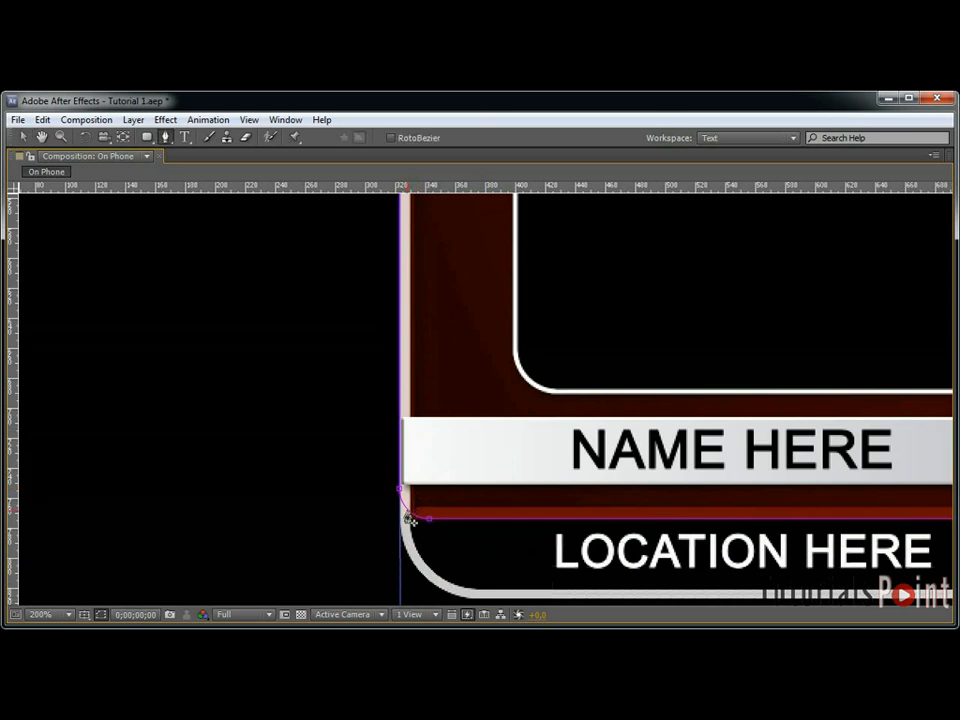
click(427, 520)
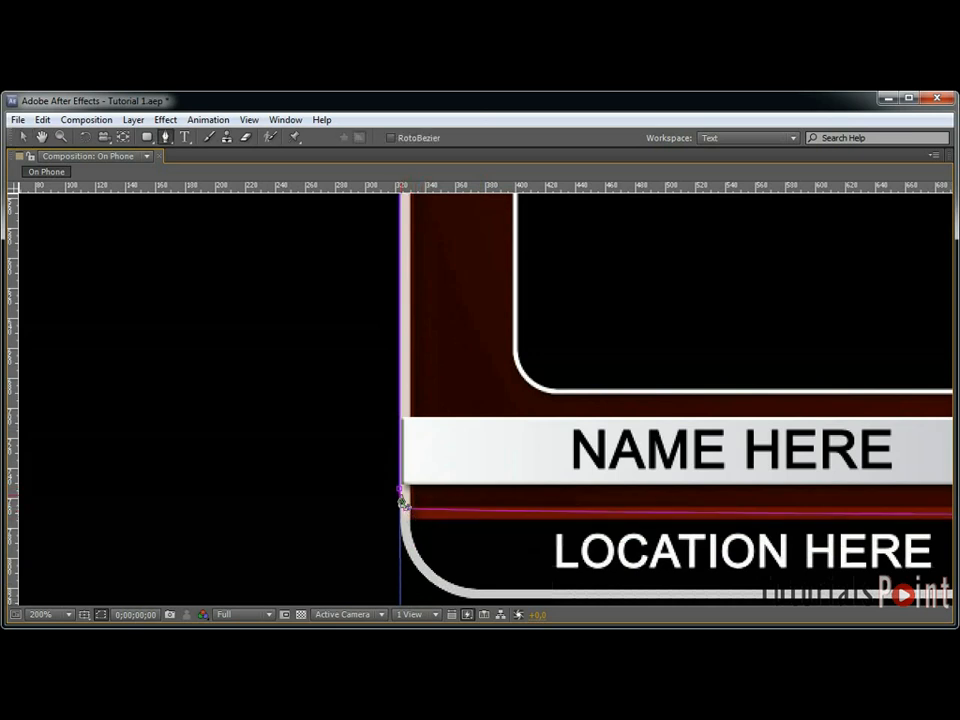
key(ctrl+z)
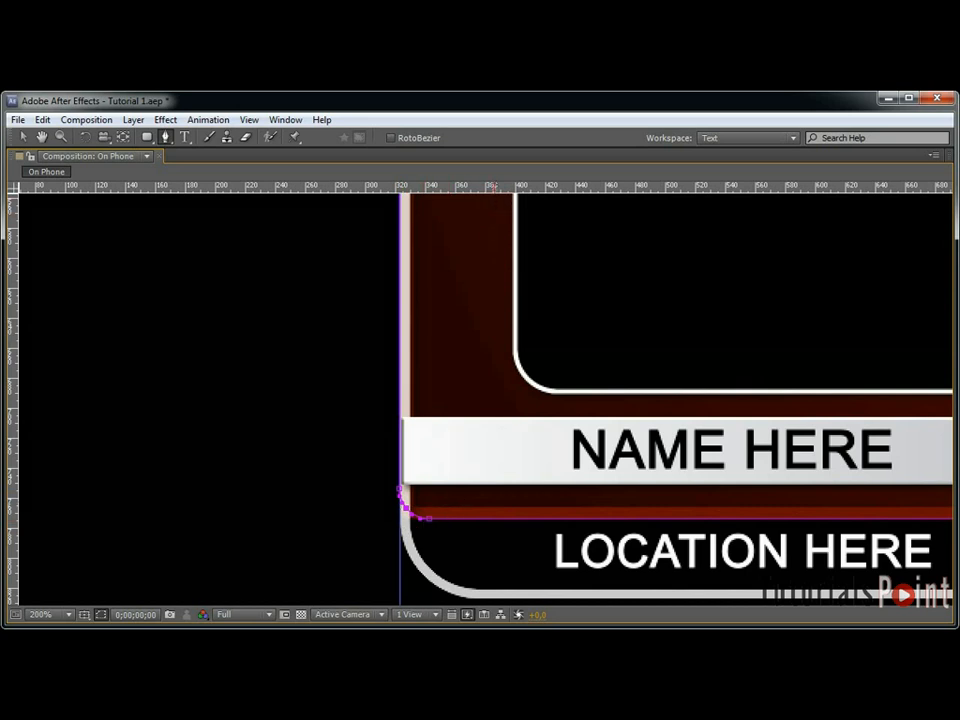
click(429, 521)
key(v)
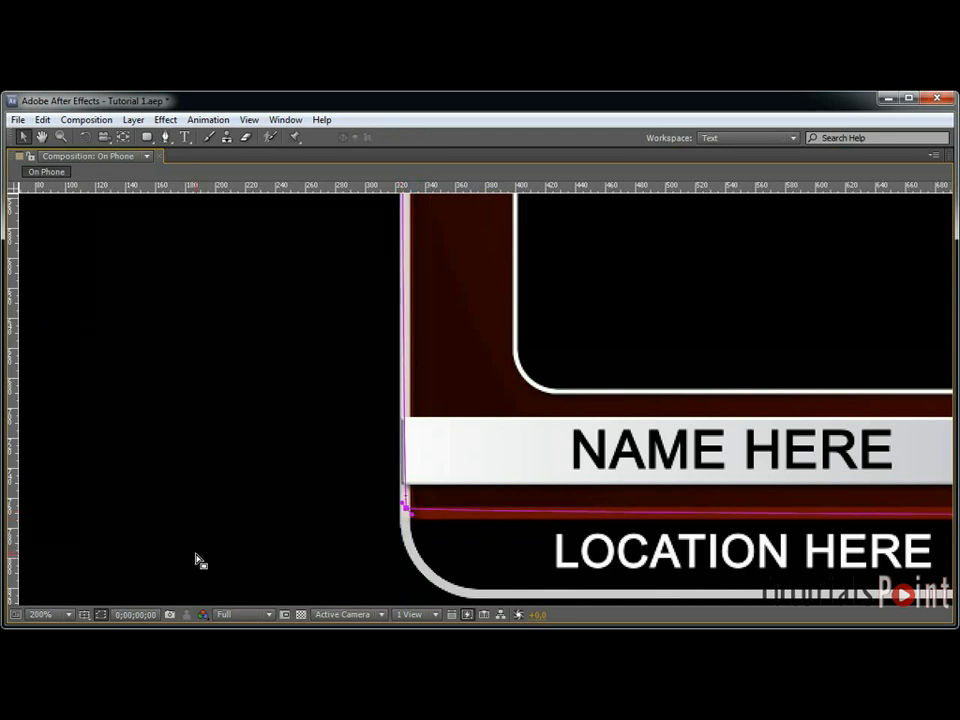
Convert the mask's lower-left vertex to a sharp corner point and nudge it down and left towards the panel's corner.
key(g)
click(405, 510)
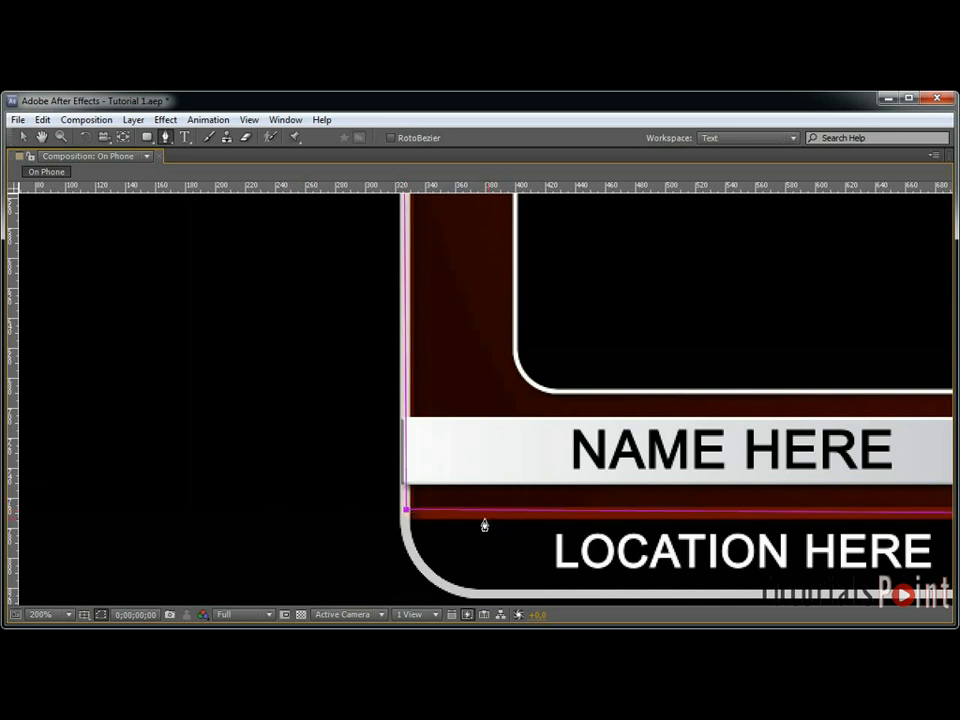
key(v)
key(Down)
key(Down)
key(Down)
key(Down)
key(Down)
key(Down)
key(Left)
key(Left)
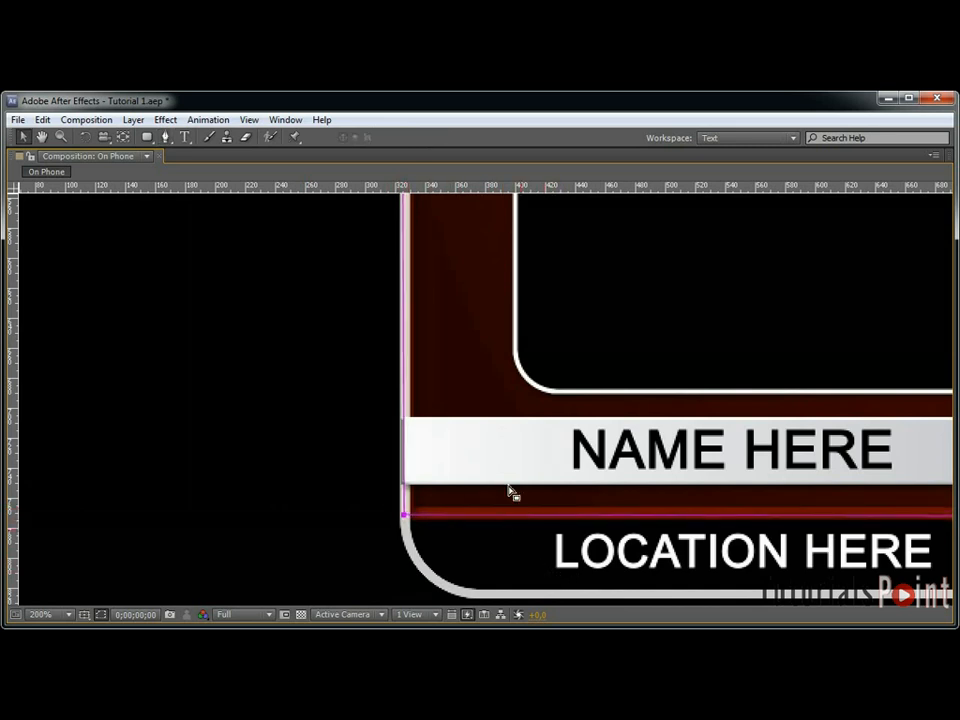
Bring the mask's lower-left vertex into line with the frame's left edge and check the whole mask outline.
scroll(478, 265, up, 10)
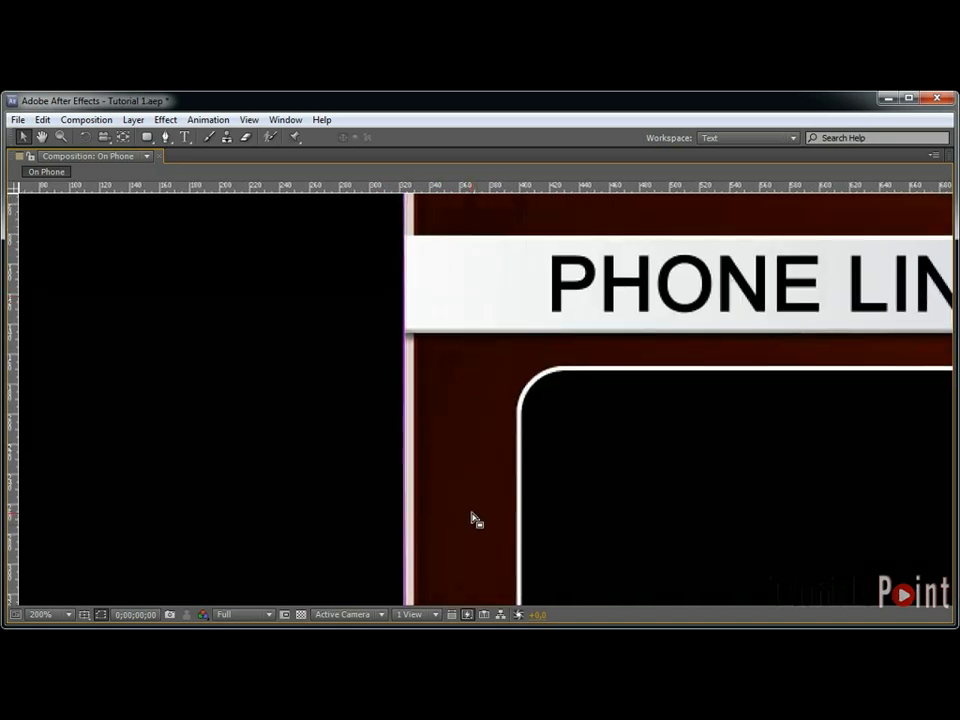
scroll(493, 469, down, 5)
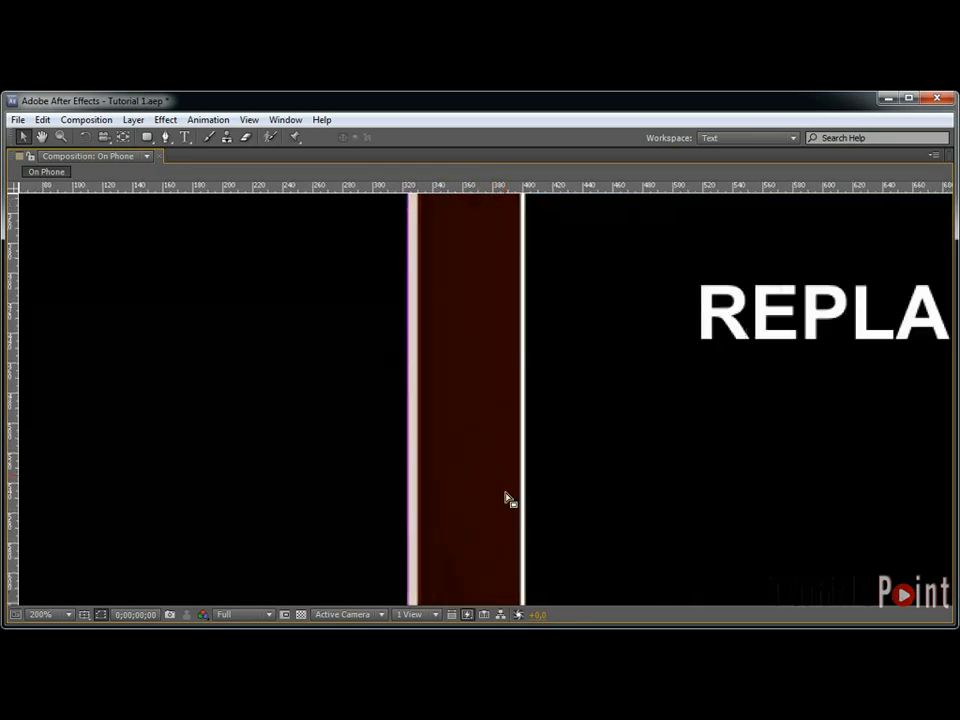
scroll(506, 430, down, 5)
drag(510, 495, 497, 172)
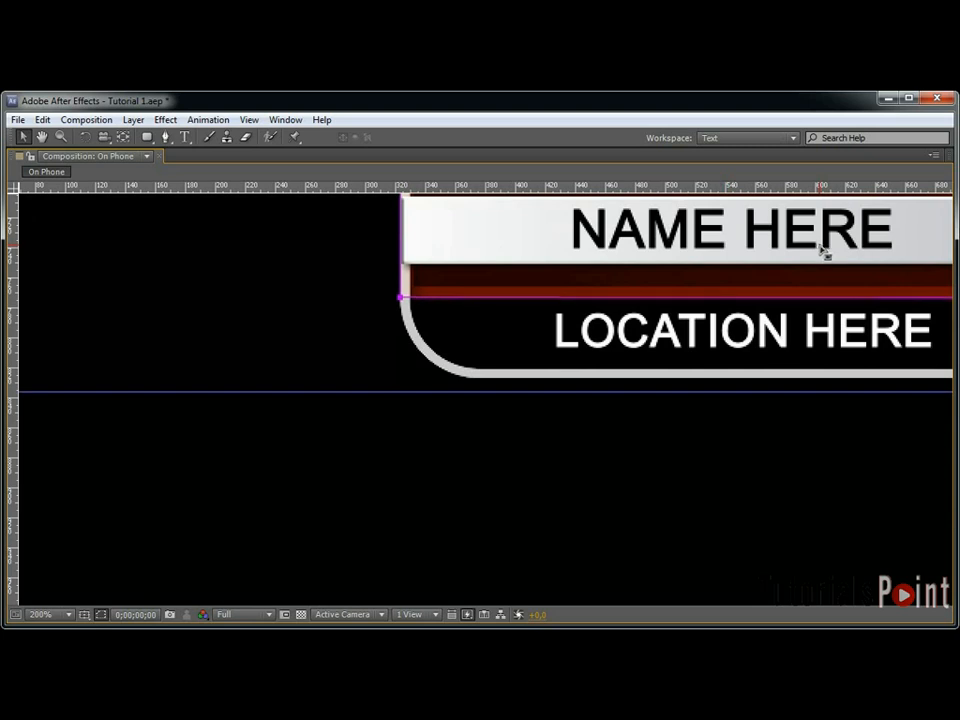
drag(823, 246, 156, 279)
scroll(458, 282, down, 1)
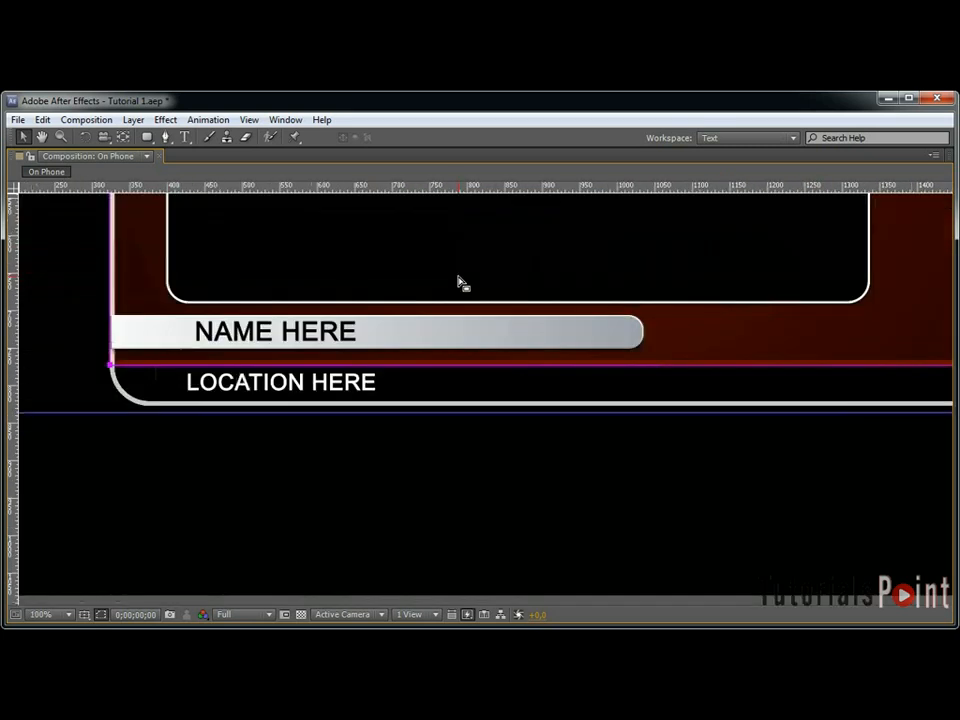
scroll(458, 282, down, 4)
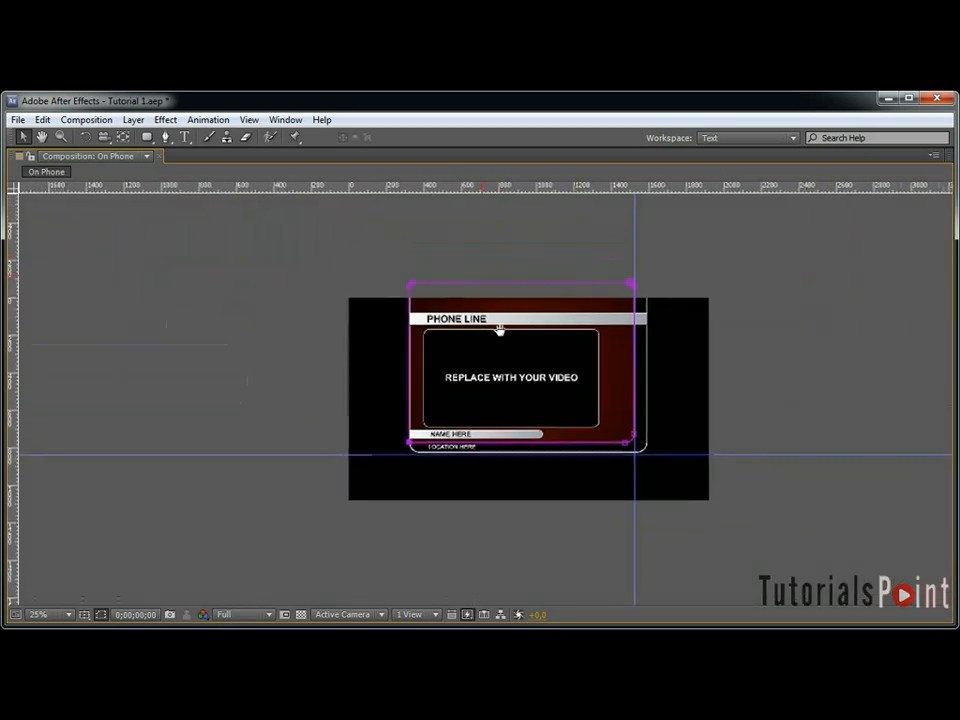
Show the Main Window layer with its properties collapsed, and hide the Visual Reference.jpg layer and the guides.
key(grave)
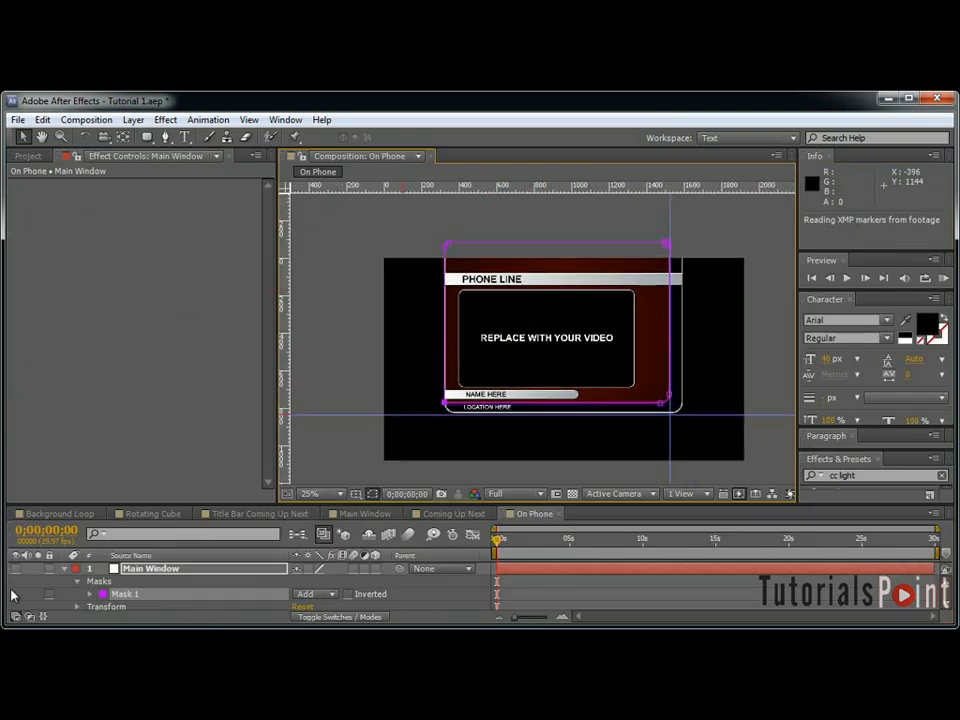
click(65, 569)
click(160, 569)
click(10, 571)
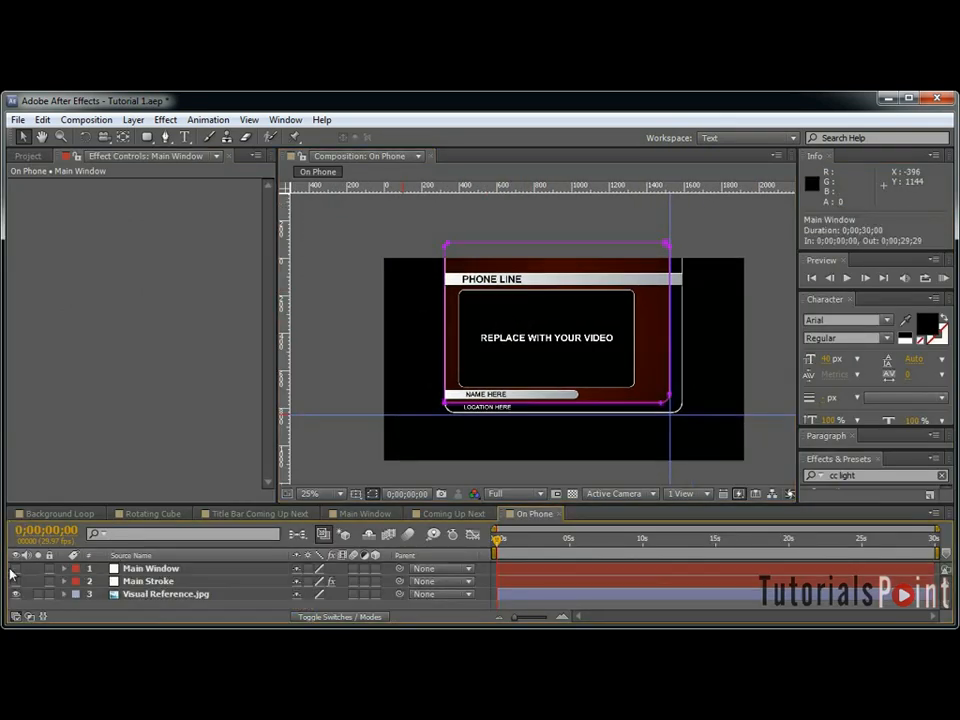
click(16, 569)
click(16, 594)
key(ctrl+semicolon)
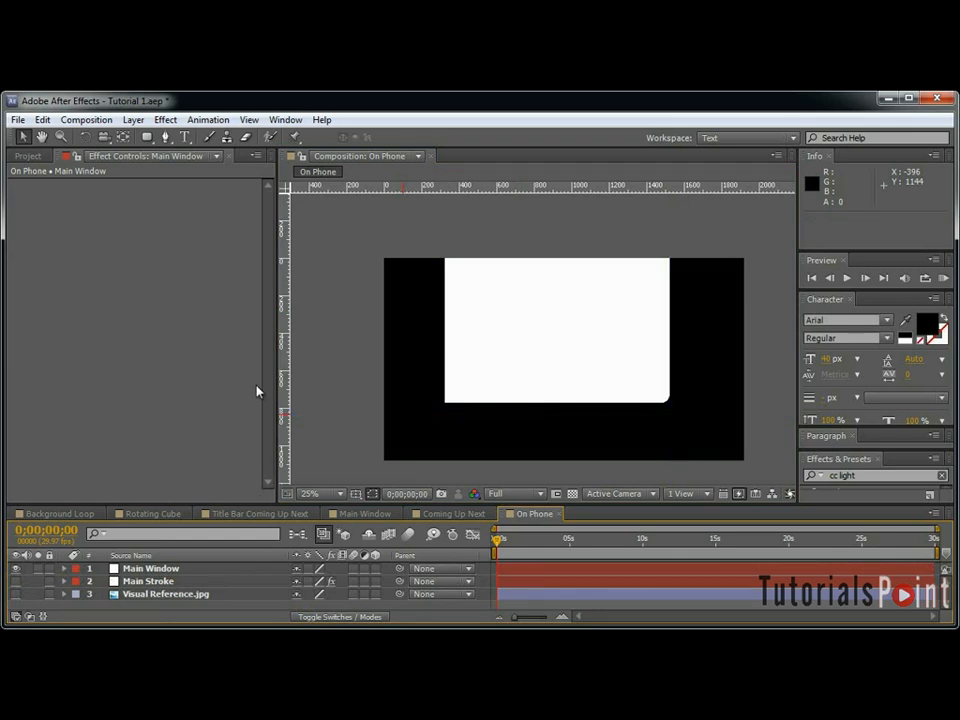
Apply a Ramp effect to the Main Window layer.
click(226, 570)
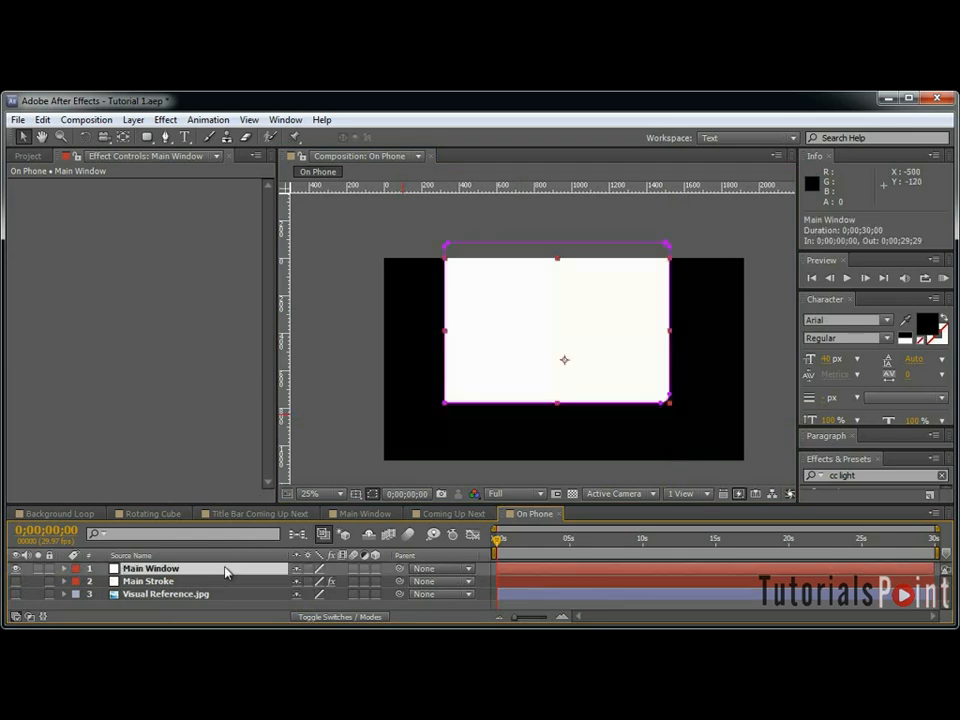
click(165, 120)
mouse_move(292, 423)
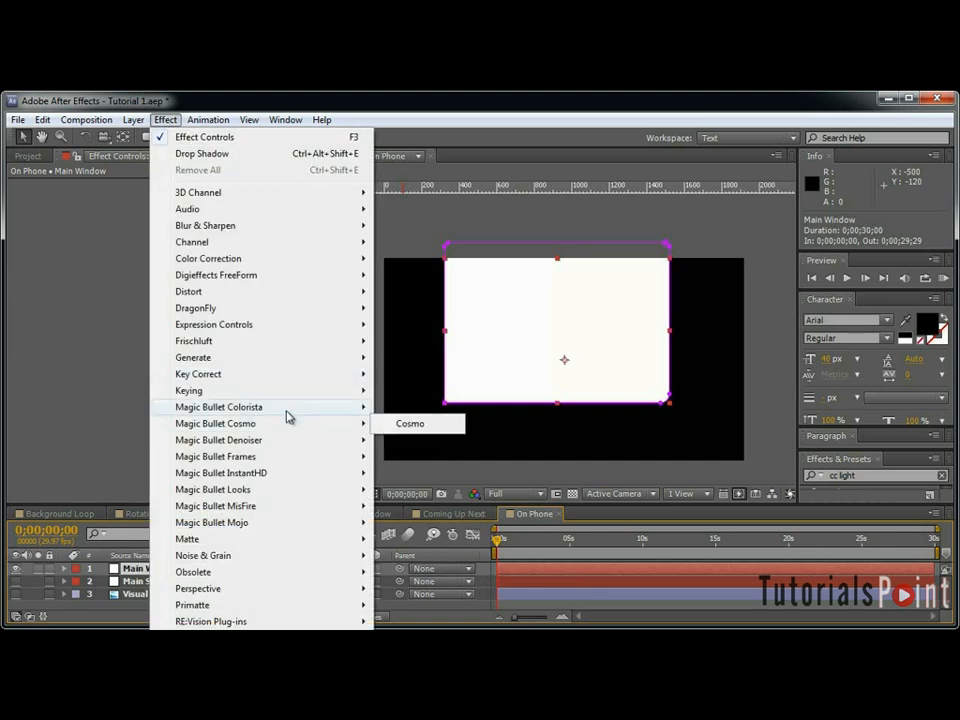
mouse_move(283, 359)
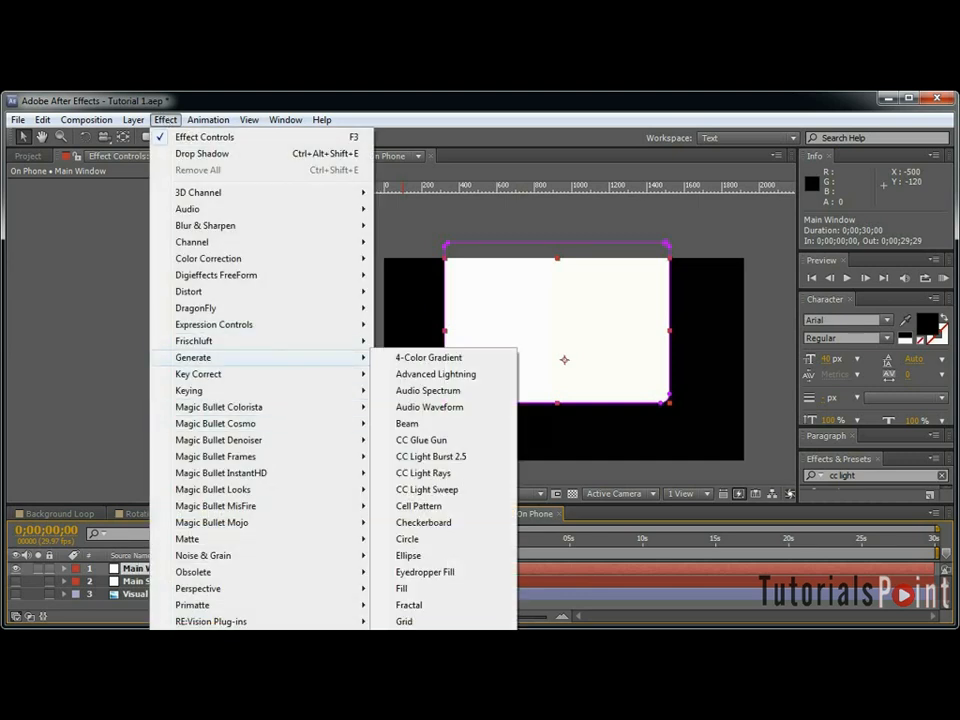
click(410, 687)
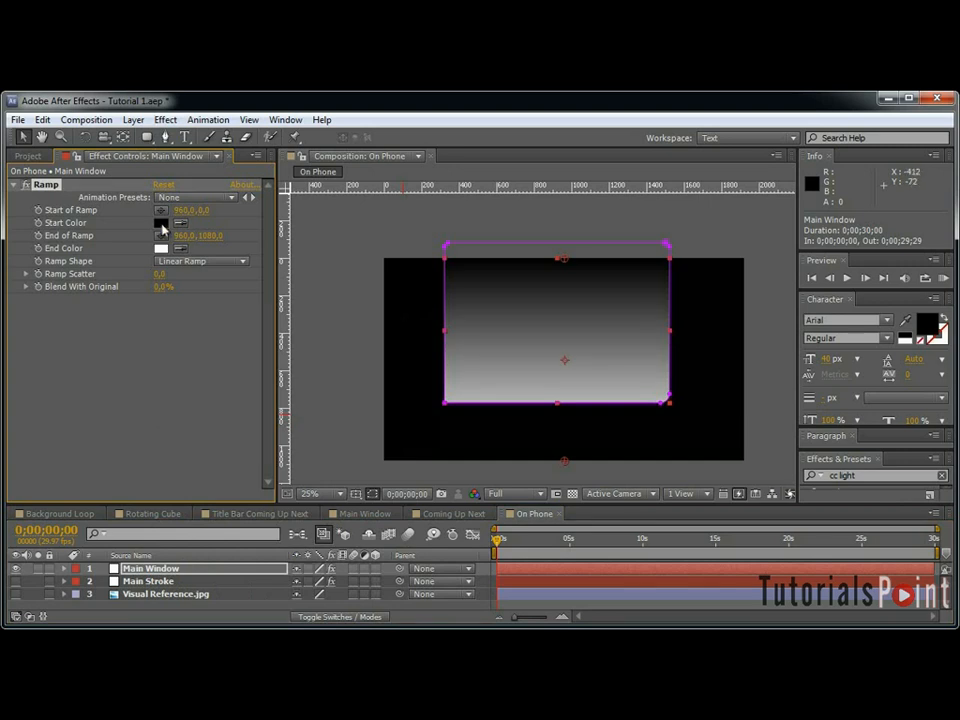
Open the Main Window precomposition from the Coming Up Next composition.
click(28, 156)
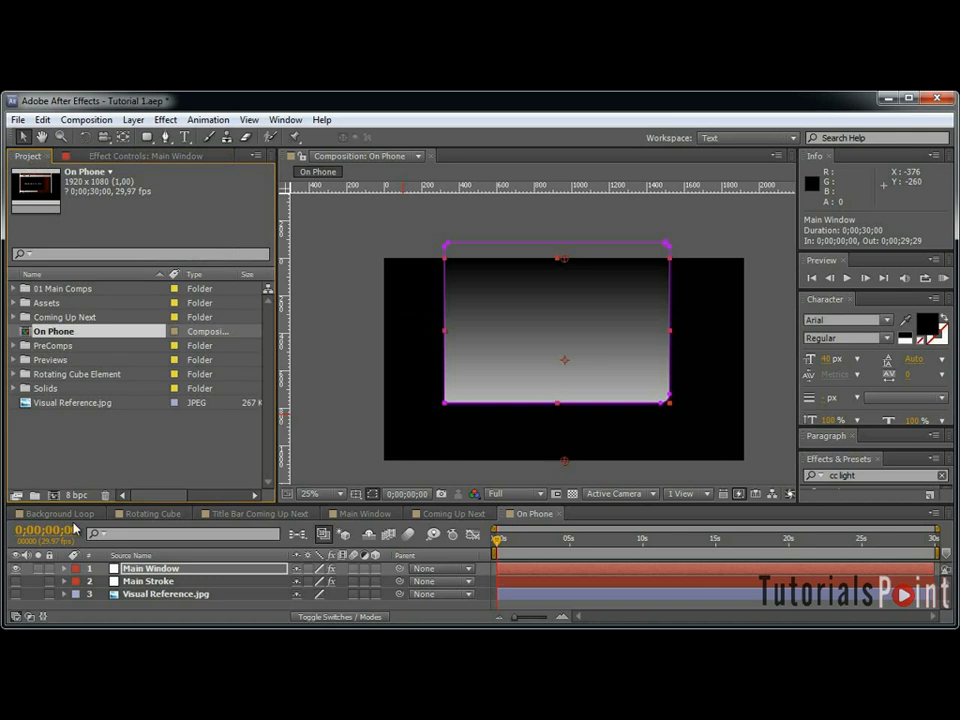
click(105, 516)
click(420, 516)
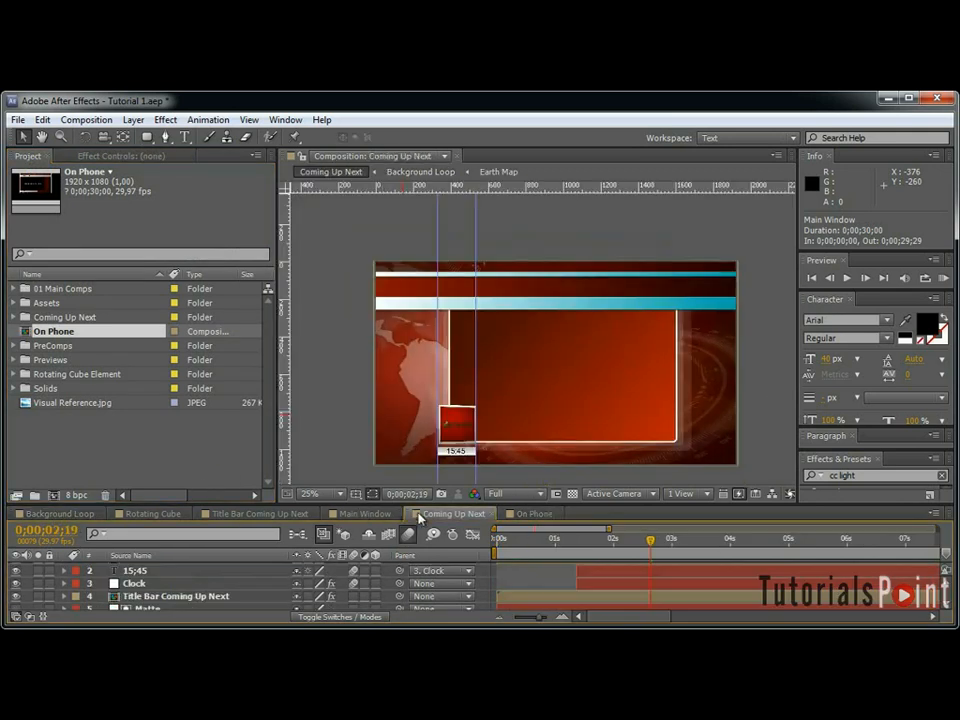
click(160, 583)
scroll(190, 591, down, 2)
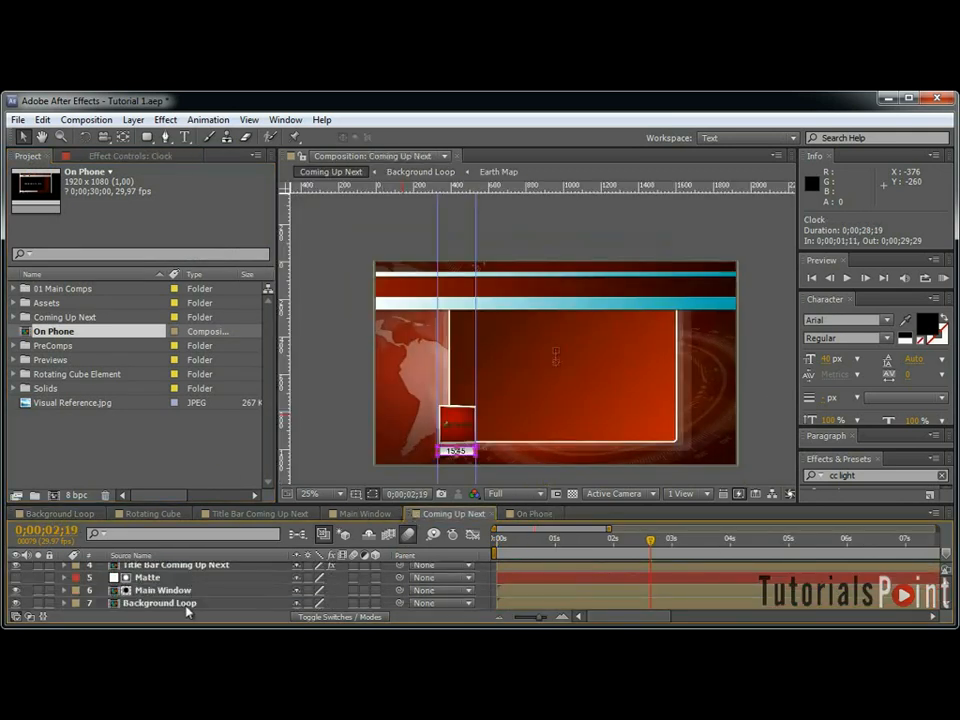
scroll(175, 600, up, 2)
scroll(168, 605, down, 2)
double_click(168, 591)
Expand and select the Ramp effect on the Main layer of the Main Window composition.
click(150, 569)
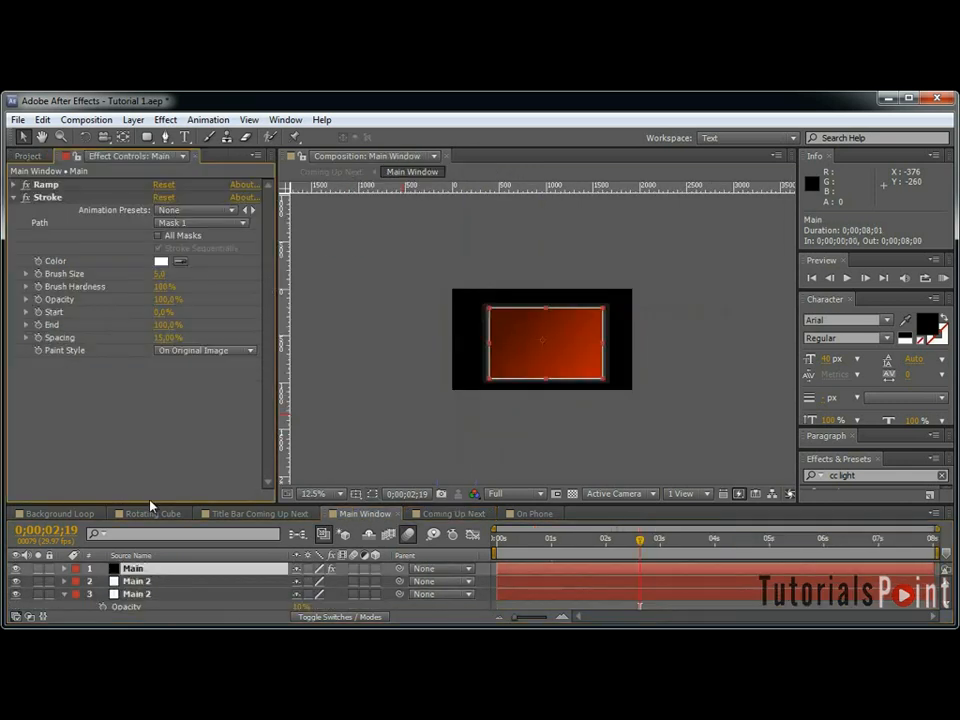
click(14, 185)
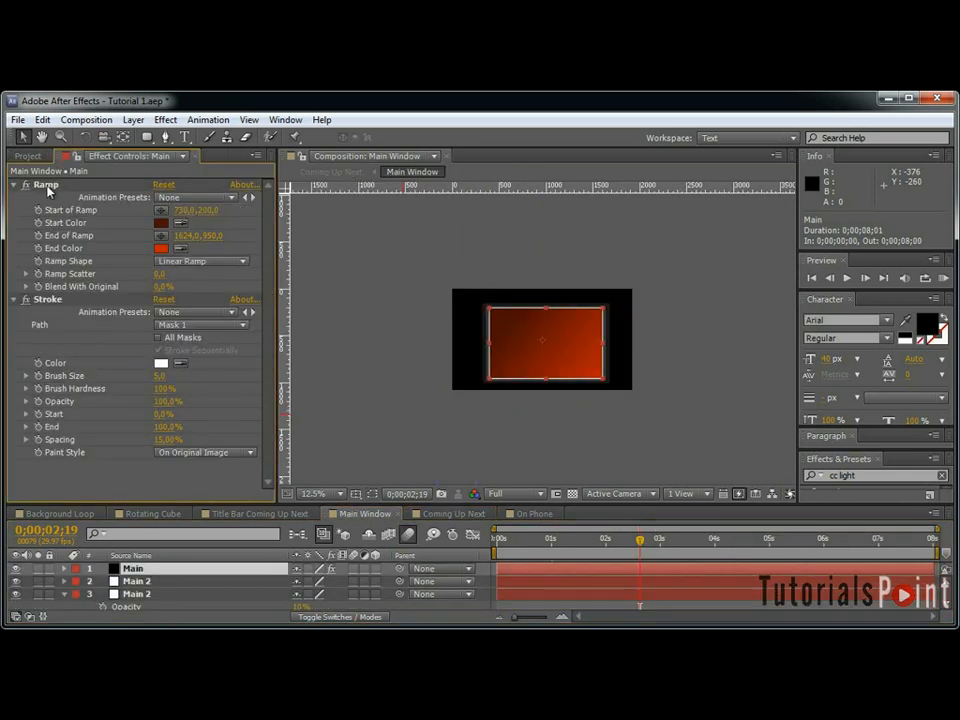
click(47, 187)
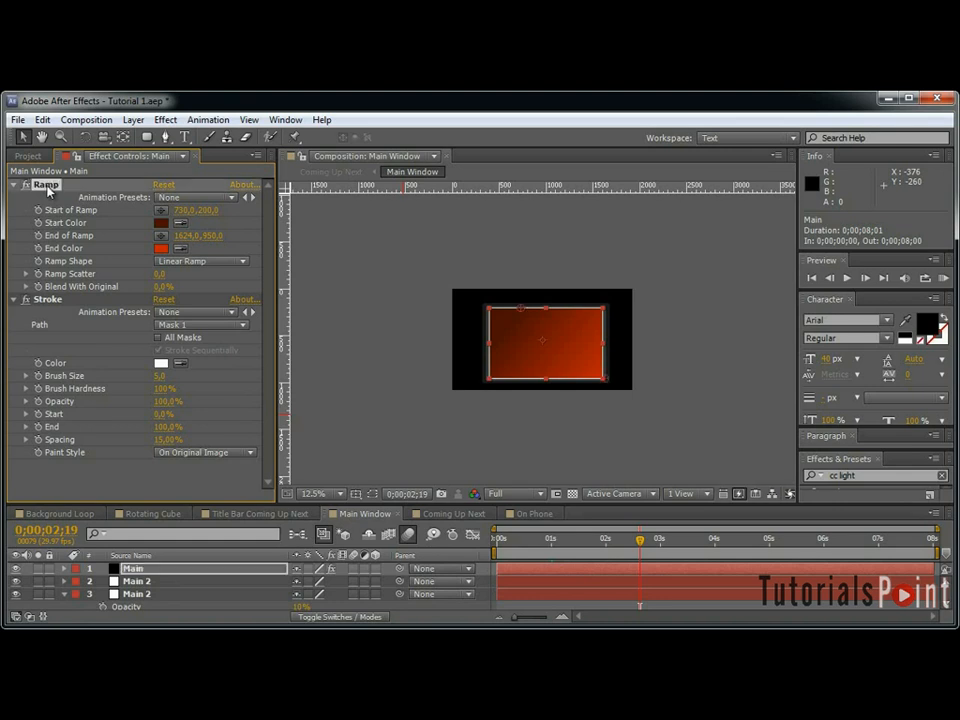
In the On Phone composition, change the Main Window layer's Ramp shape to Radial Ramp and reposition its ramp points within the window.
click(534, 513)
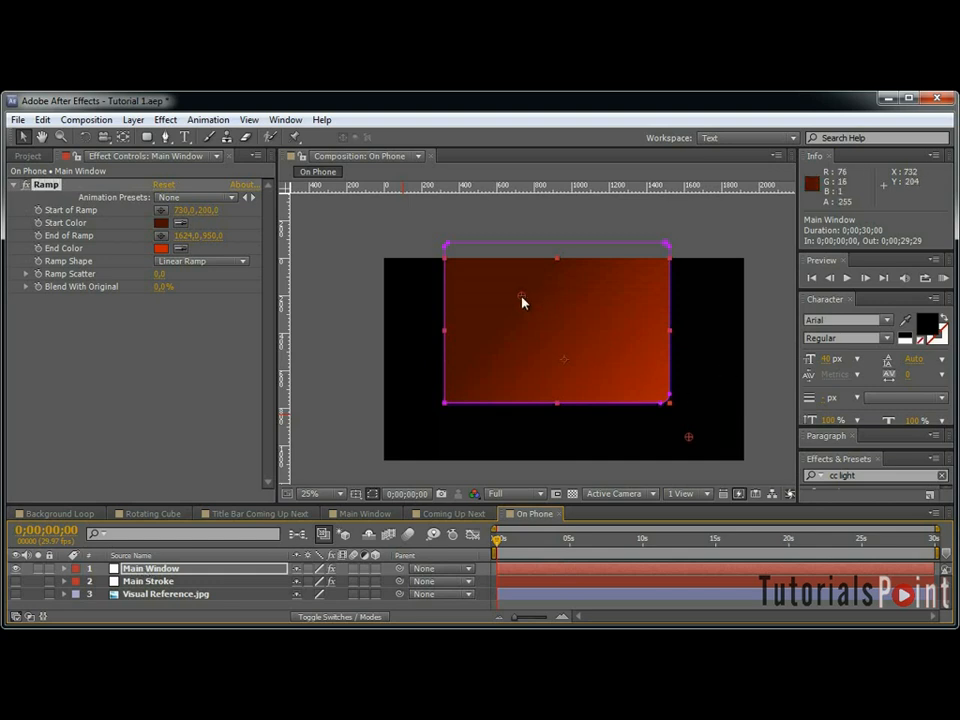
click(207, 261)
click(203, 294)
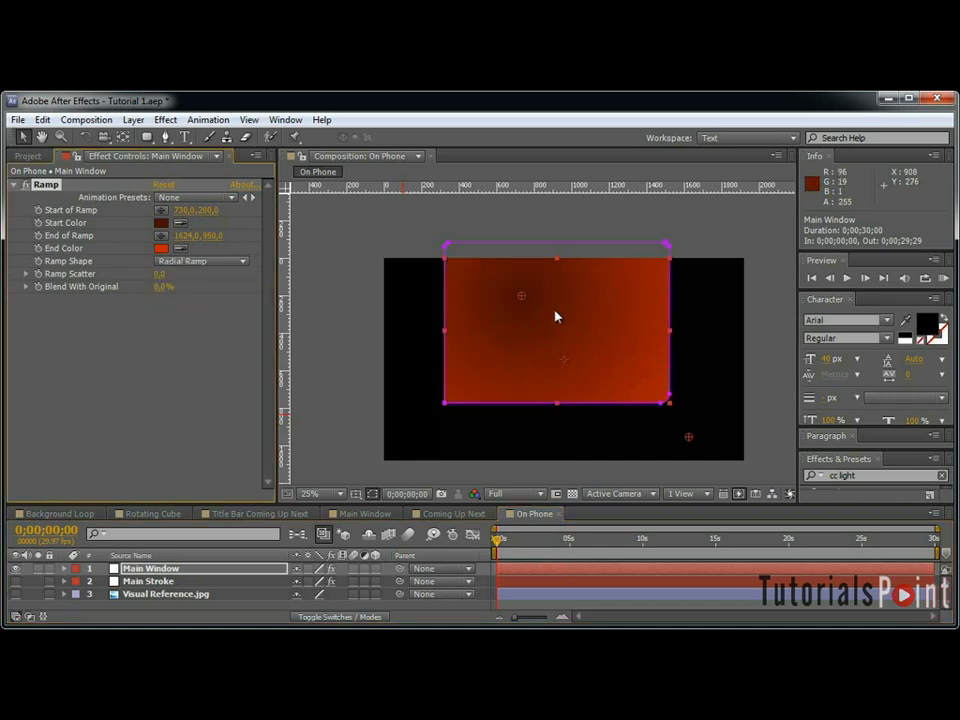
drag(688, 439, 606, 348)
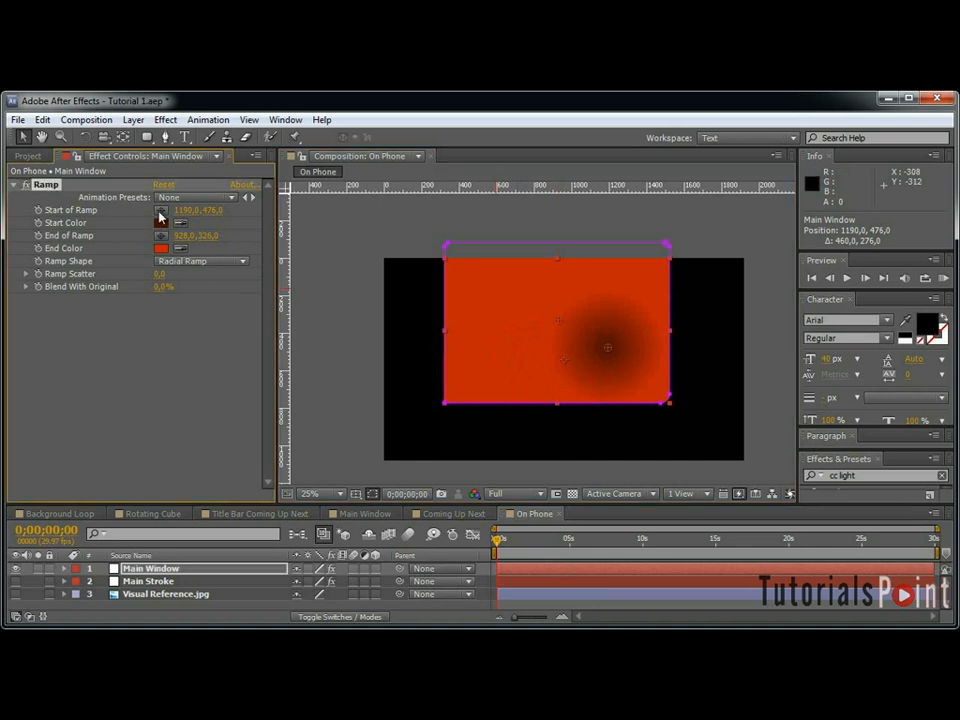
Duplicate the Ramp effect and sample the copy's colors to swap the original Ramp's start and end colors.
key(ctrl+d)
click(197, 281)
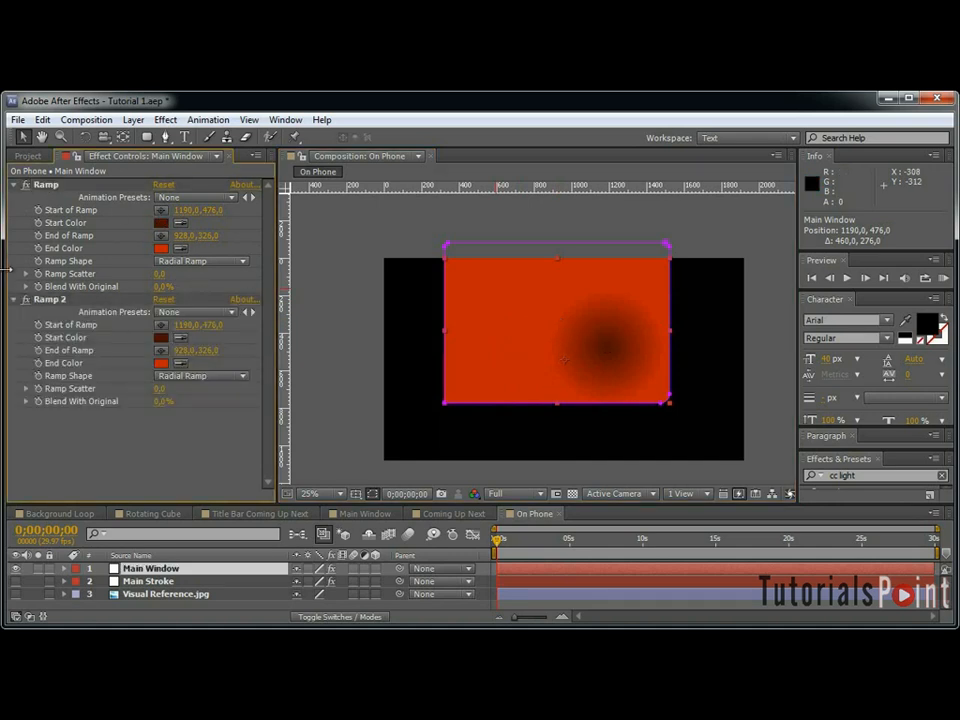
click(48, 185)
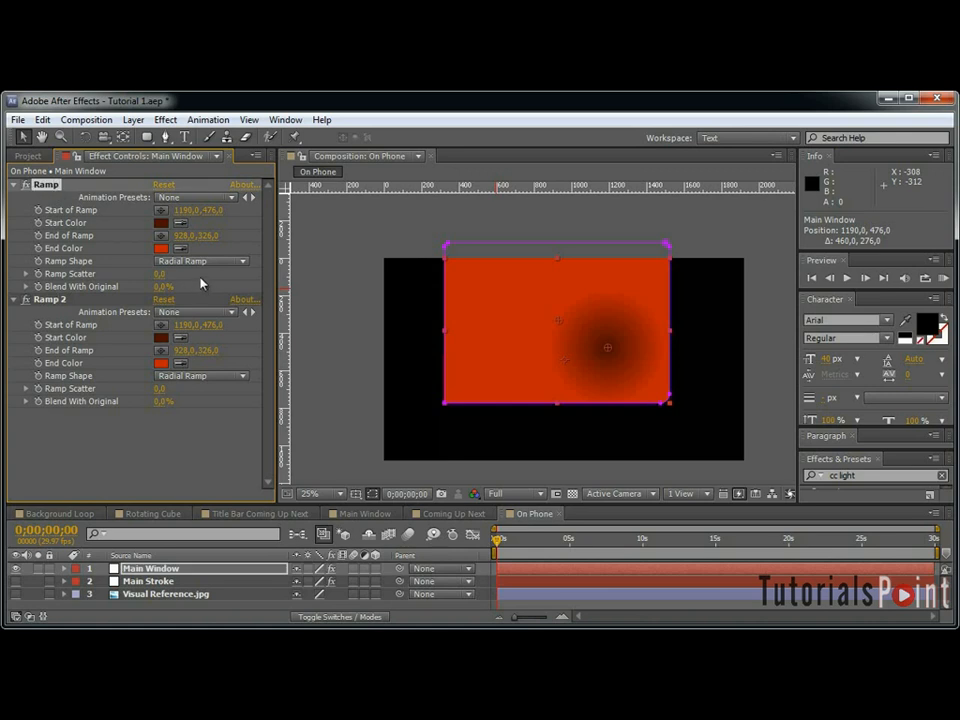
click(188, 287)
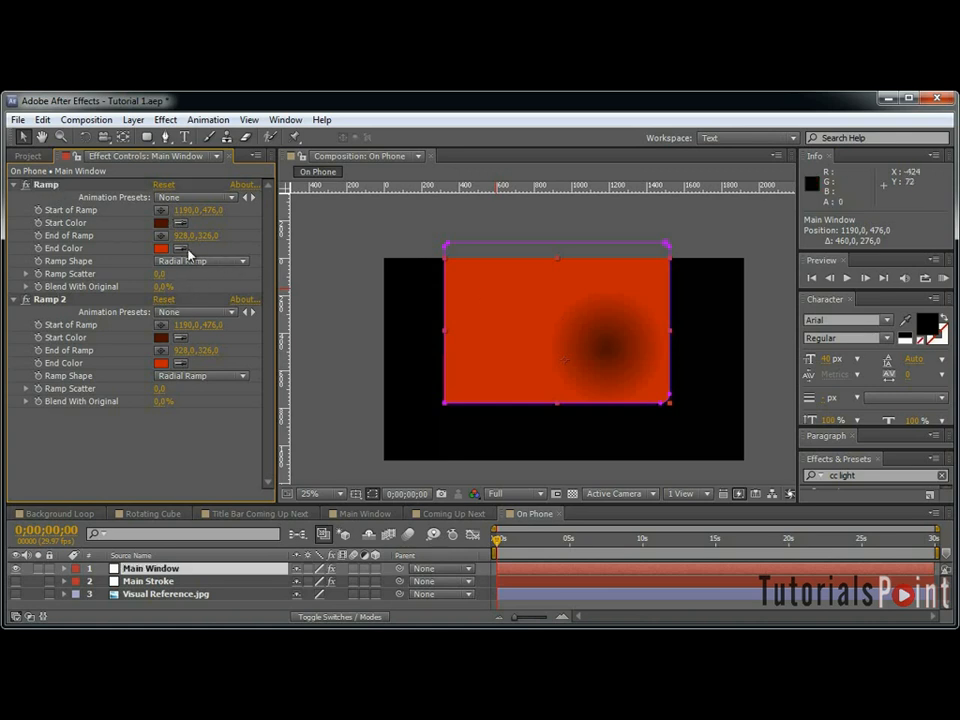
click(180, 250)
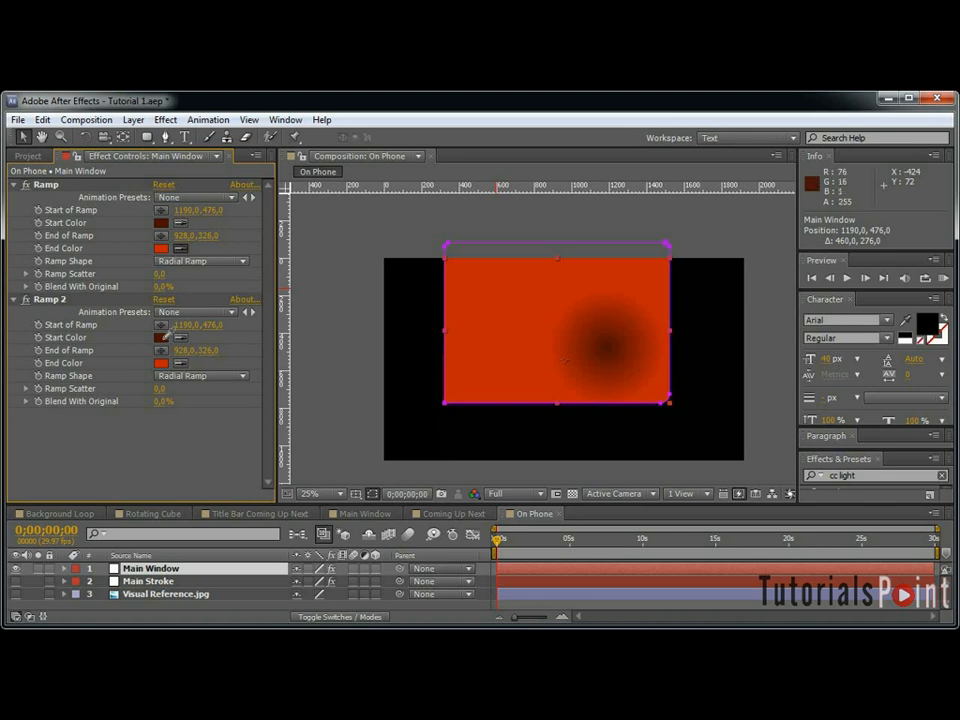
click(162, 340)
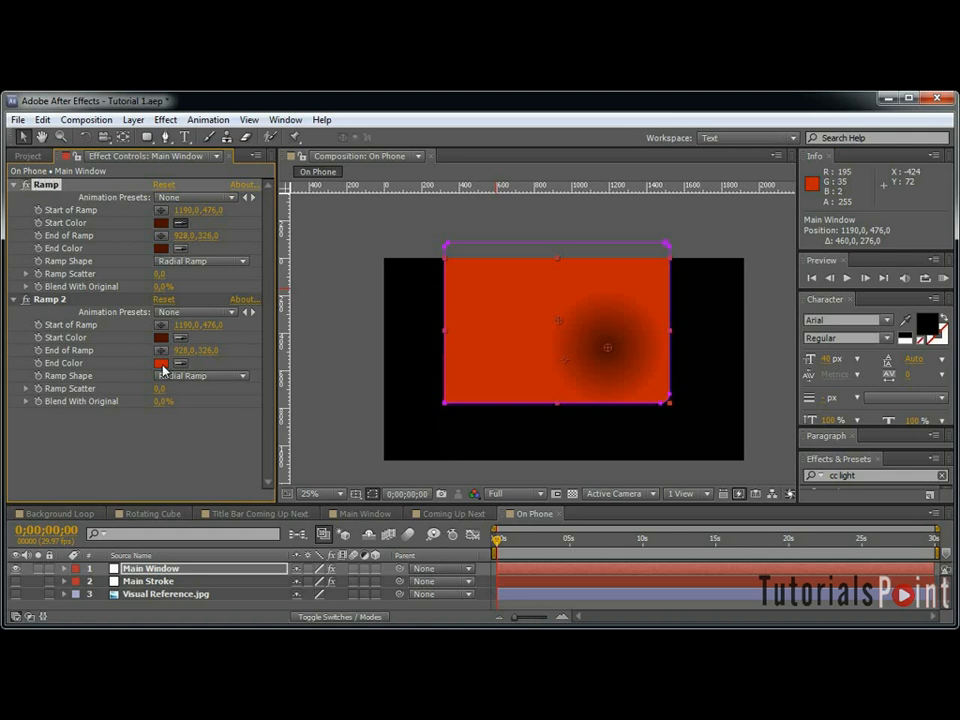
click(163, 362)
Adjust the ramp points in the original Ramp effect and set its start point to 960, 380.
drag(587, 347, 475, 382)
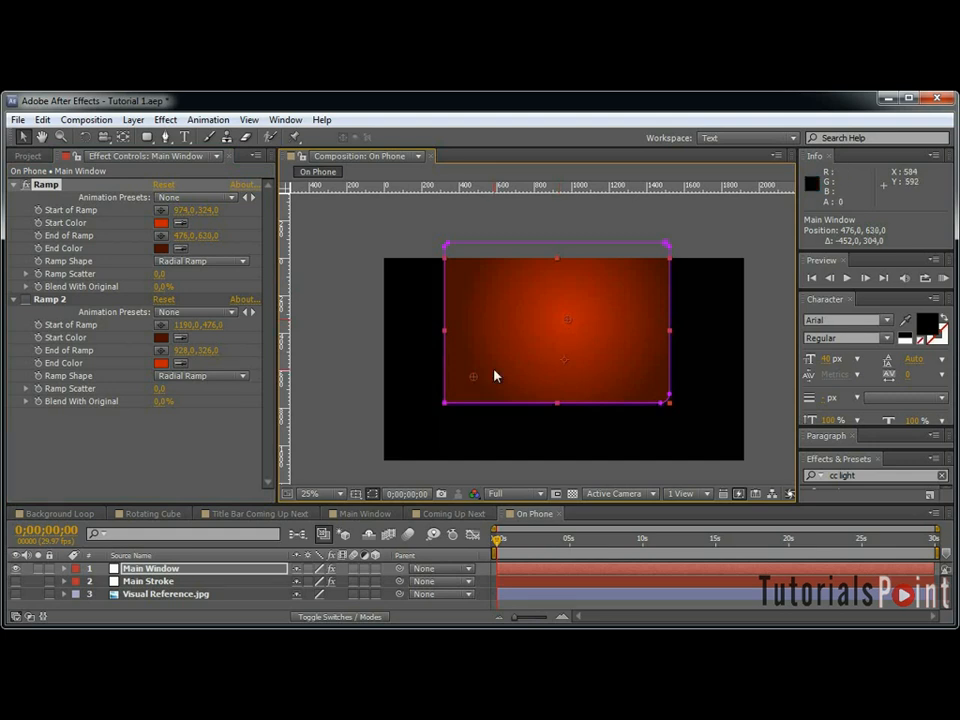
click(185, 211)
text(960)
key(Return)
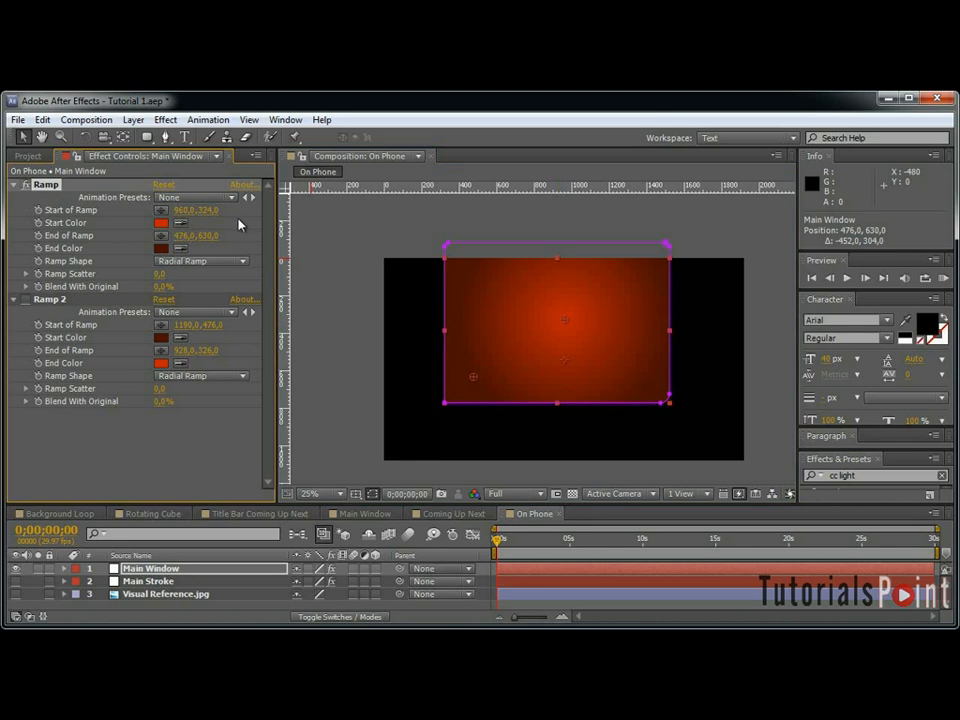
click(210, 211)
key(Return)
Set the original Ramp effect's end point to 1100, 1000.
click(184, 236)
text(1100)
key(Return)
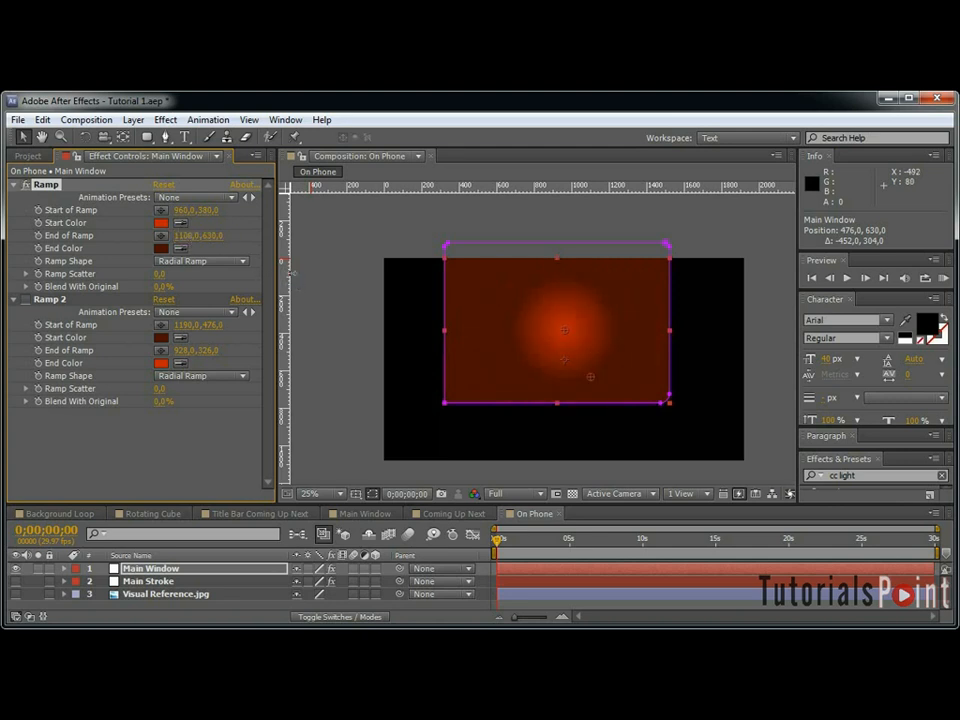
click(214, 236)
text(1000)
key(Return)
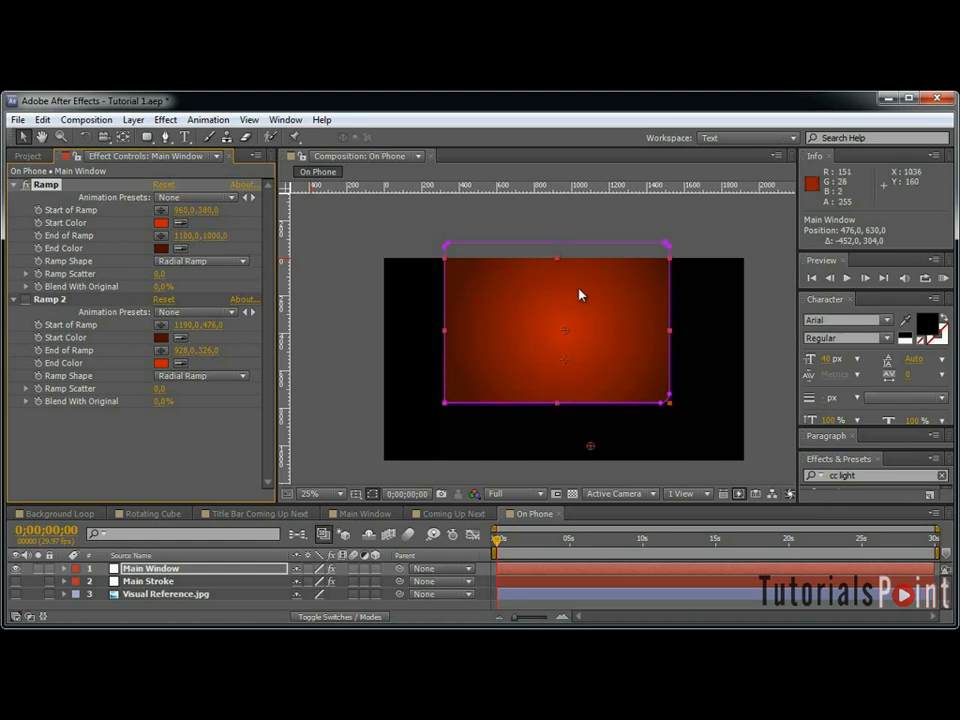
Delete the duplicate Ramp 2 effect and collapse the remaining Ramp settings.
click(48, 299)
key(Delete)
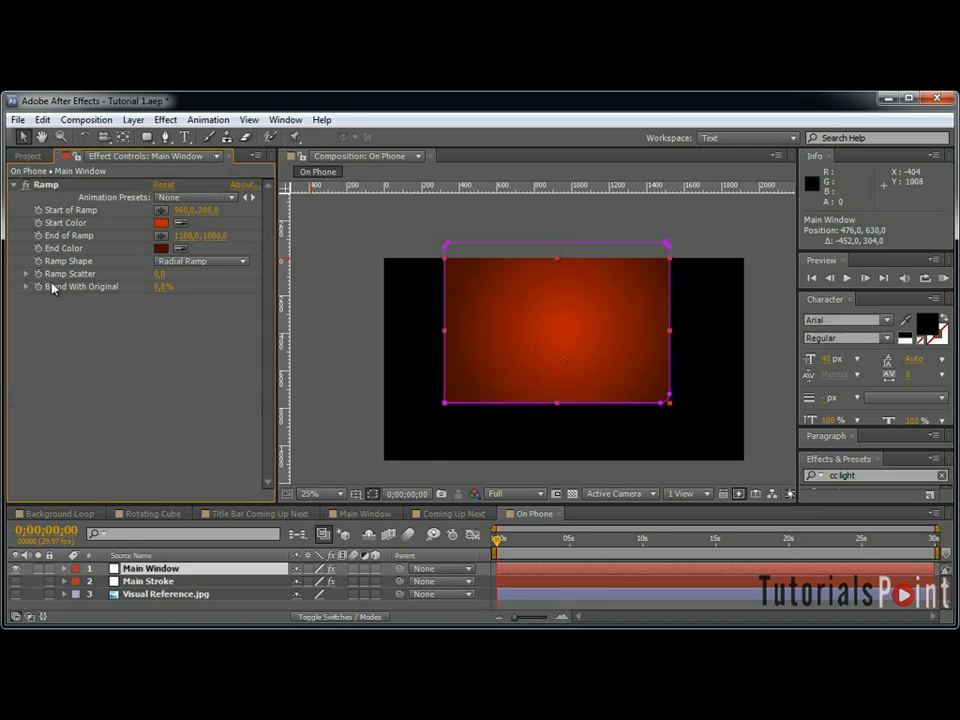
click(14, 187)
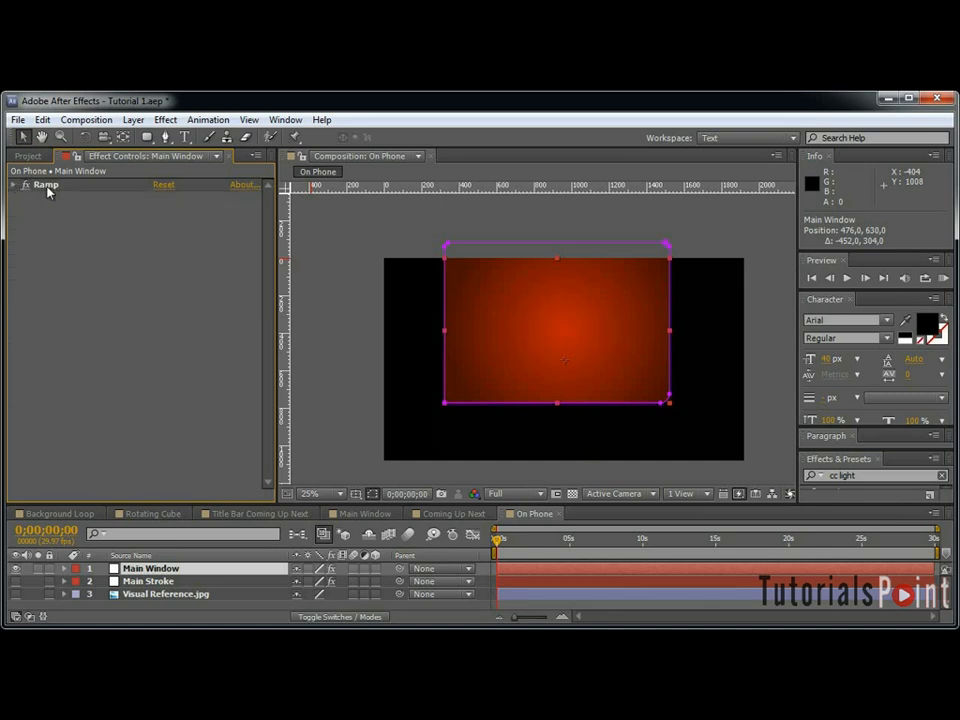
Add a Stroke effect to the Main Window layer with a brush size of 4 and hide the mask outlines in the viewer.
click(165, 119)
mouse_move(242, 358)
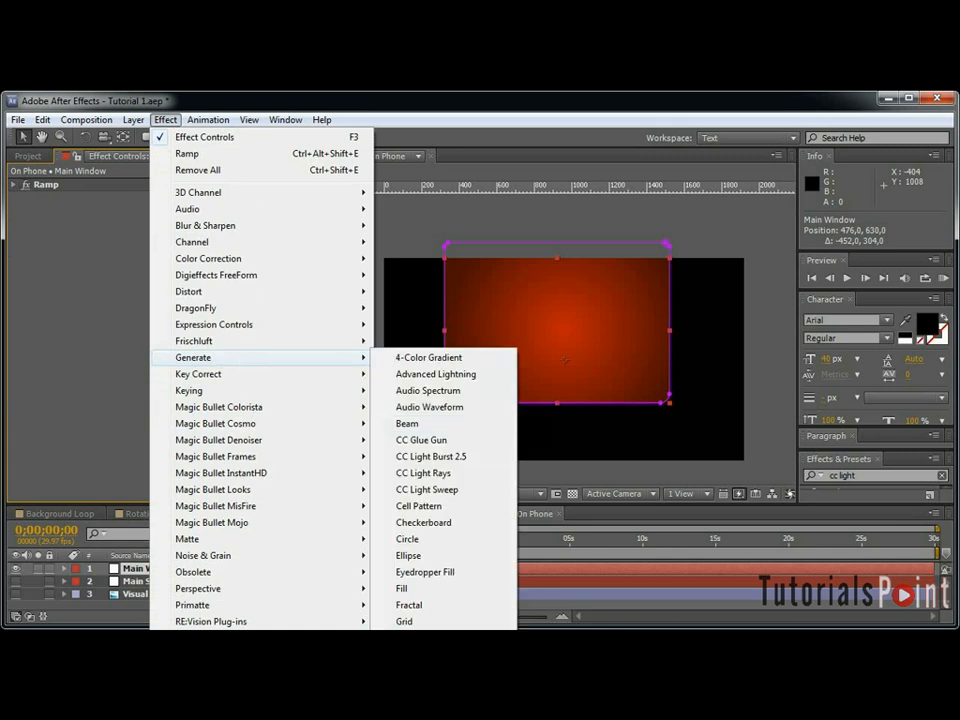
click(430, 719)
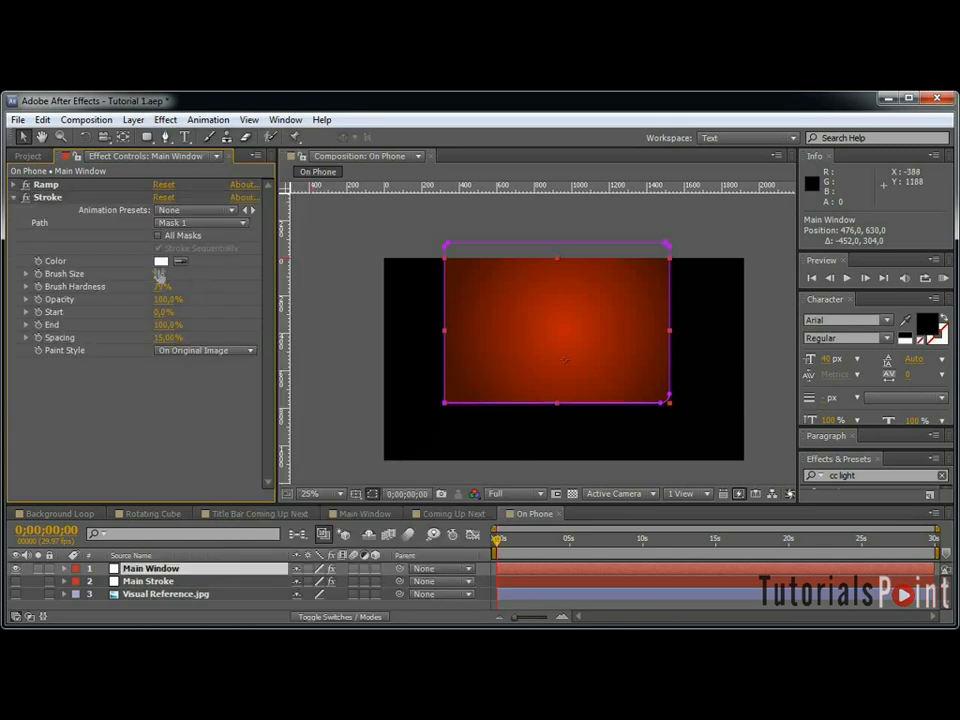
key(Return)
click(373, 494)
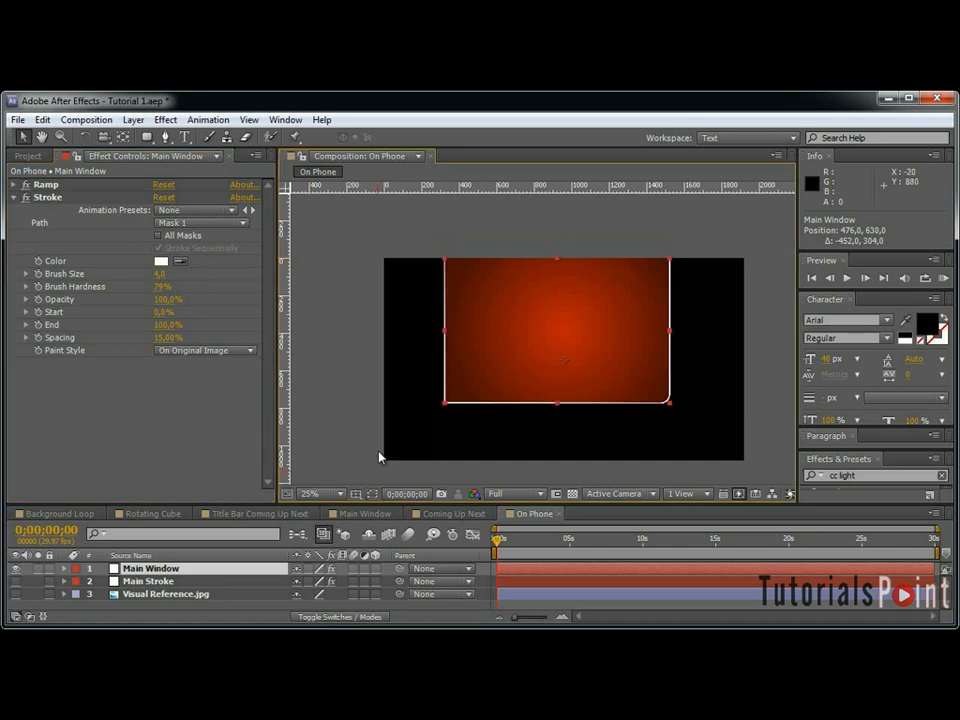
Inspect the window's outline and raise the Stroke effect's brush hardness to 100%.
scroll(386, 359, up, 2)
drag(720, 362, 671, 367)
scroll(748, 362, down, 2)
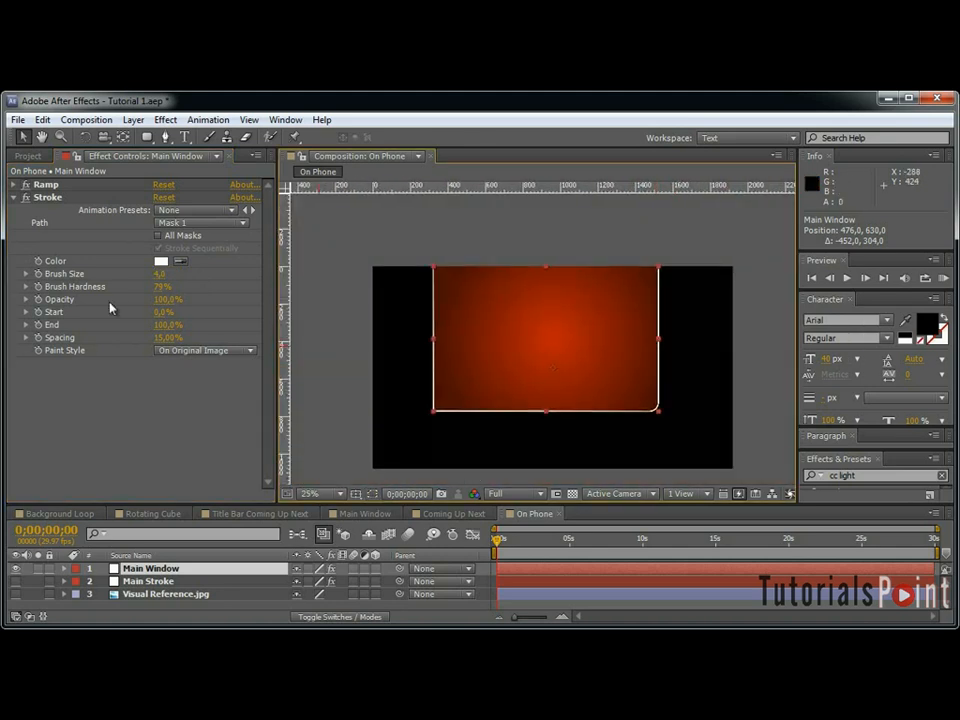
drag(156, 289, 823, 273)
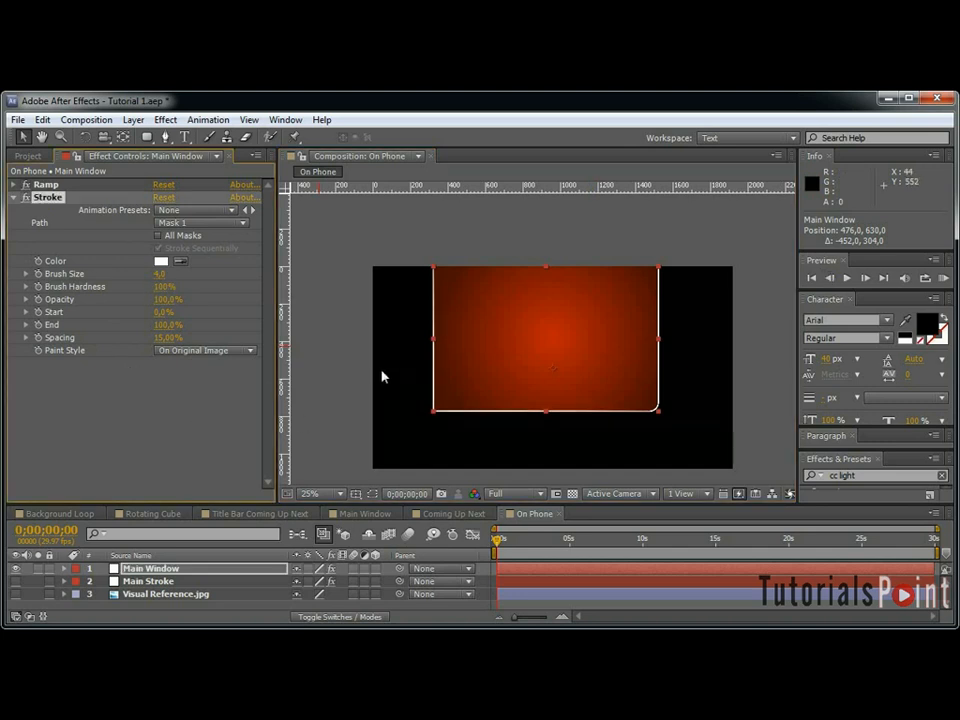
Match the Stroke color to the Ramp's red start color and collapse both effects' settings.
click(14, 185)
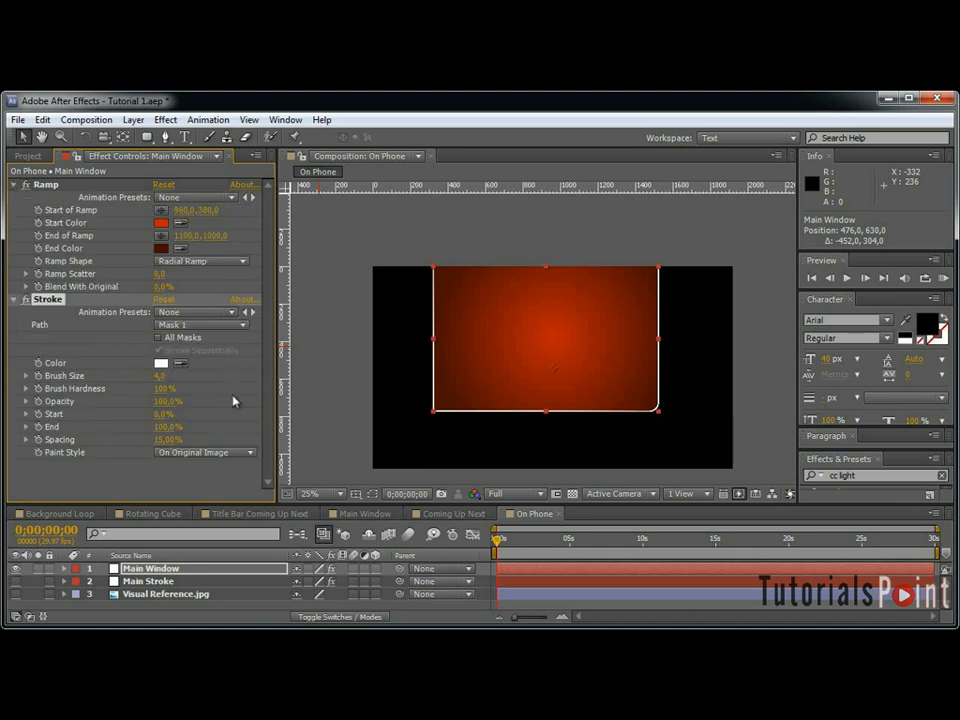
click(181, 364)
click(161, 223)
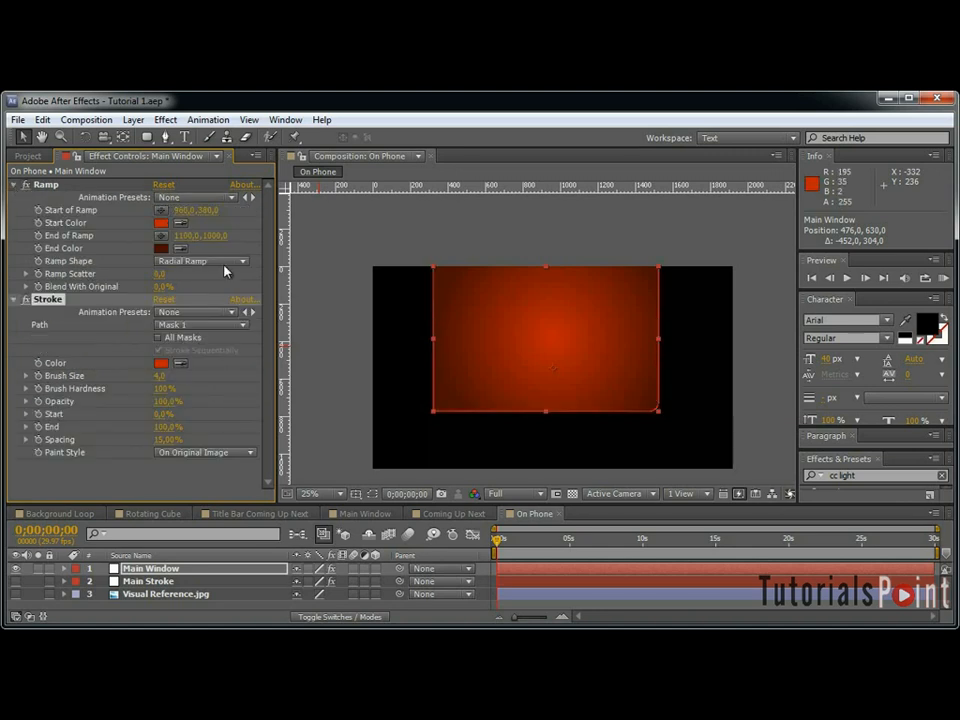
scroll(537, 348, up, 2)
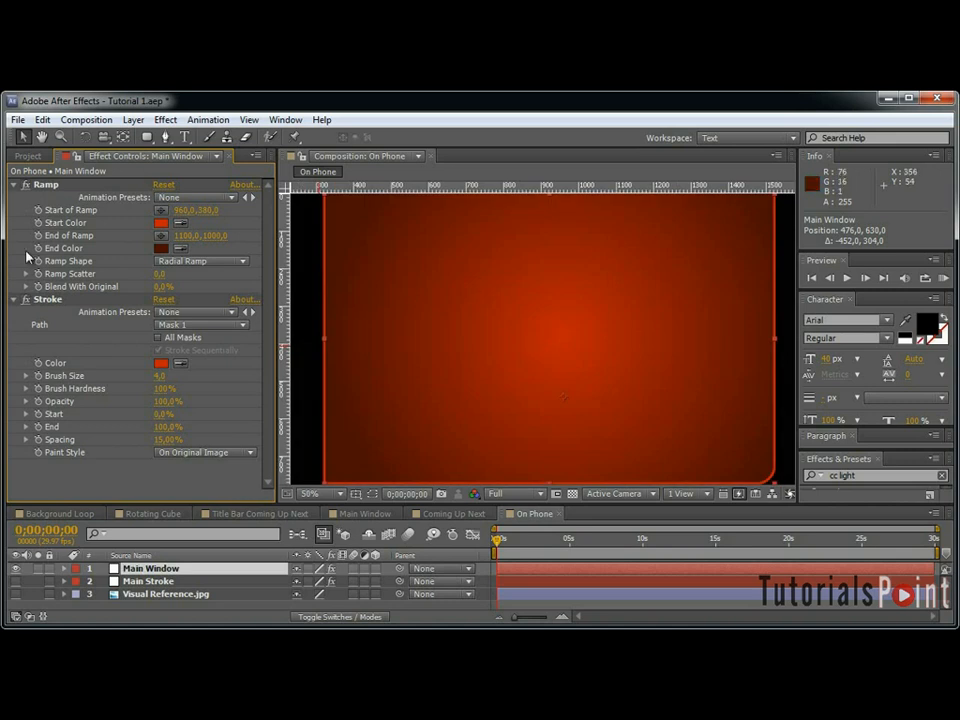
click(14, 185)
click(14, 197)
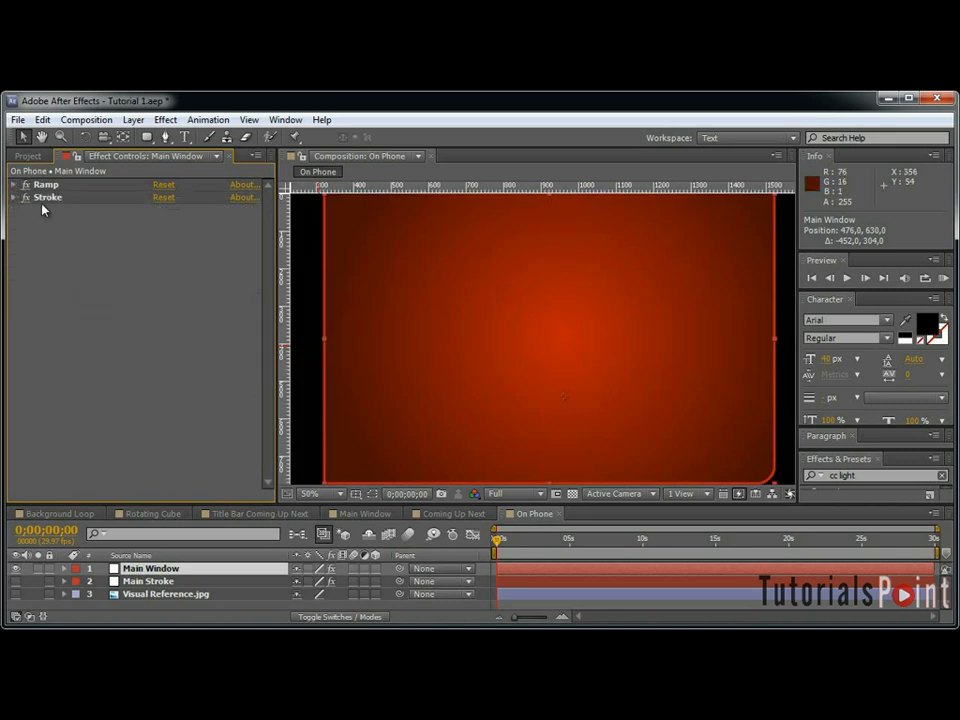
Add a Drop Shadow effect to the Main Window layer with 80% opacity and a softness of 20.
click(162, 120)
mouse_move(270, 604)
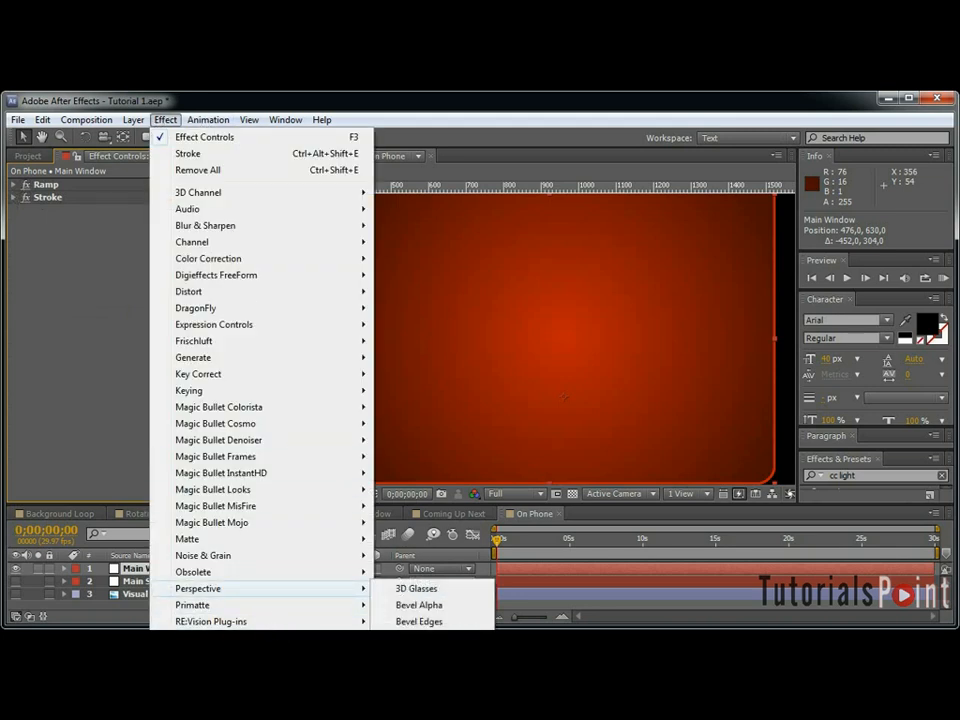
click(415, 692)
drag(650, 366, 606, 321)
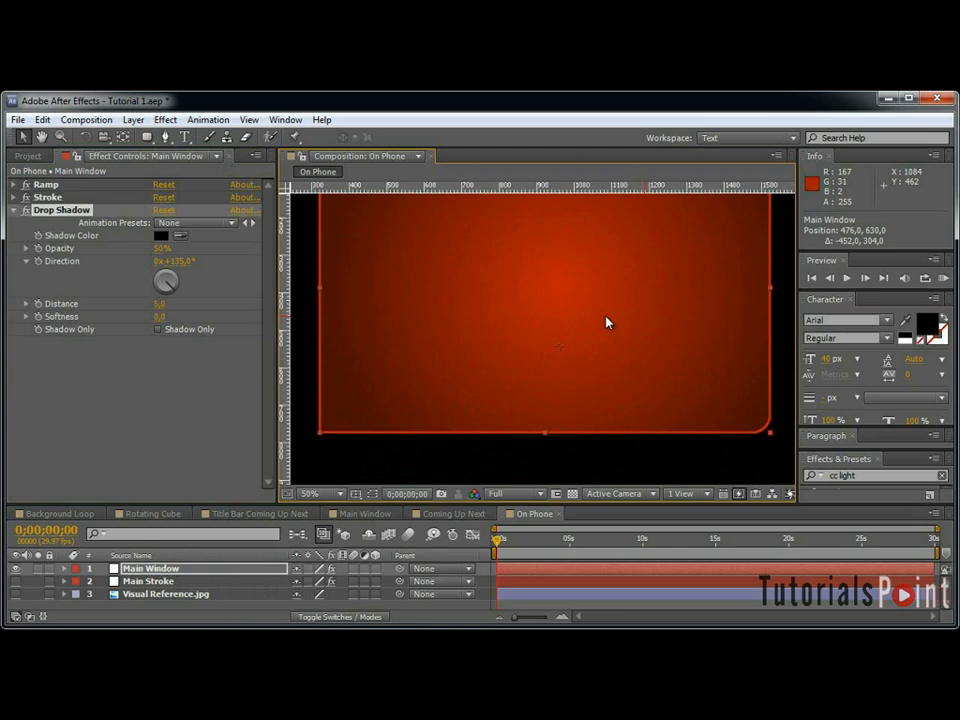
click(161, 248)
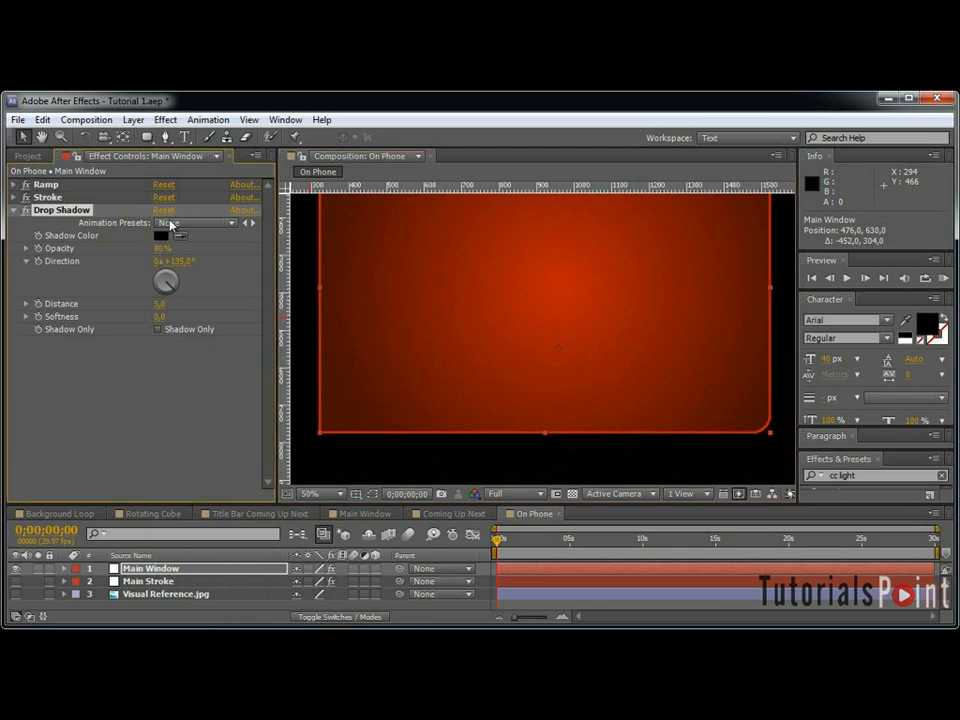
click(159, 317)
key(Return)
Make the Main Stroke layer visible and move it above the Main Window layer.
click(15, 581)
scroll(649, 366, down, 2)
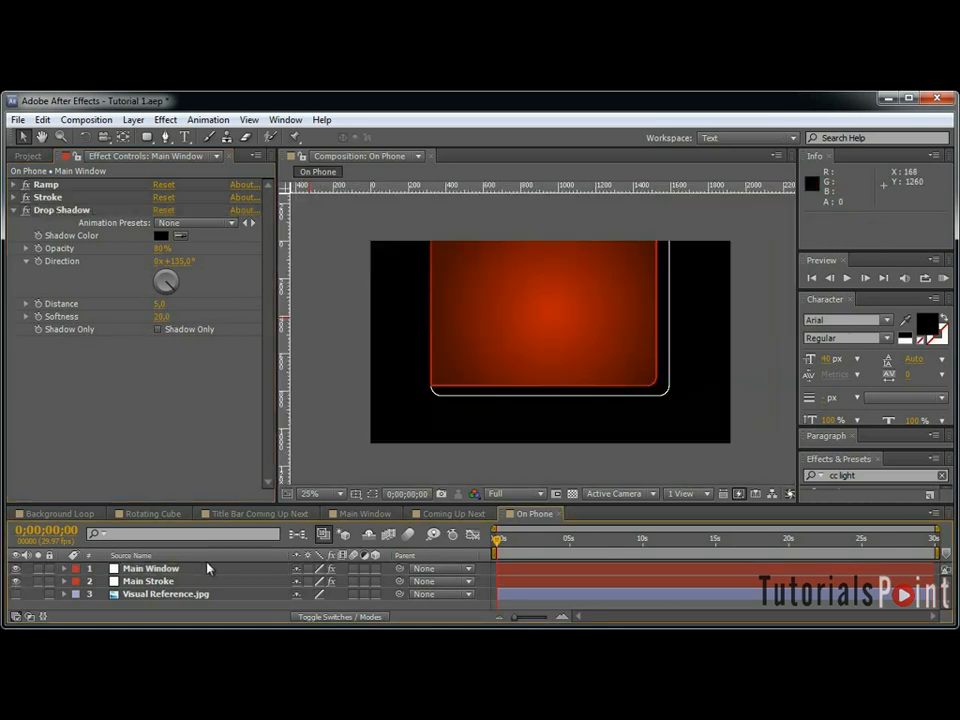
drag(161, 582, 230, 565)
scroll(523, 366, up, 2)
key(grave)
scroll(534, 372, down, 2)
key(grave)
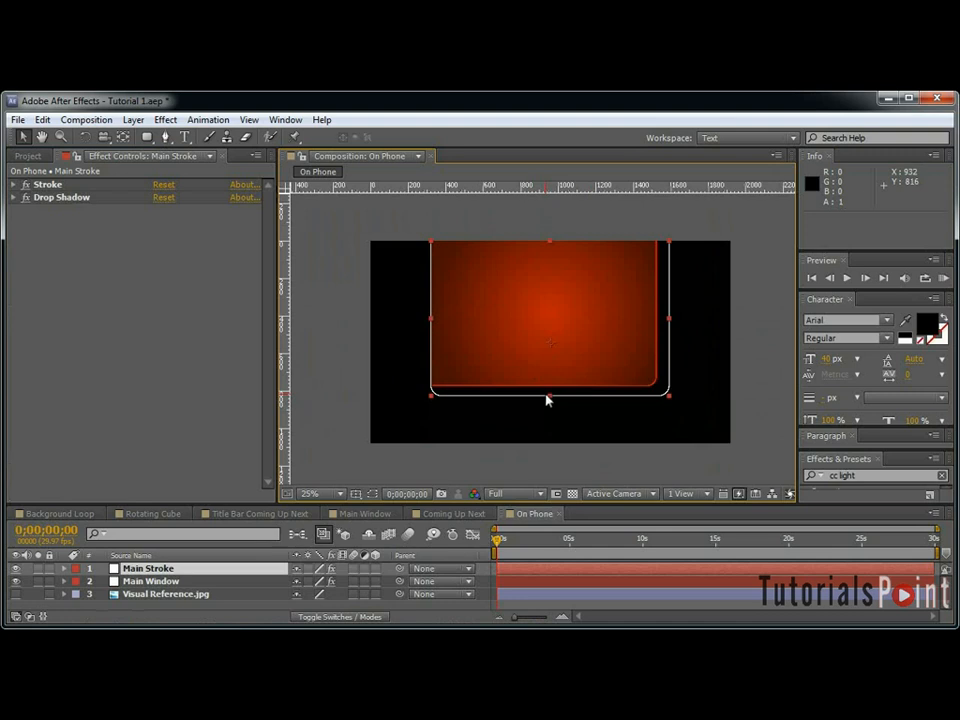
Set the Main Window layer's opacity to 65%.
click(183, 583)
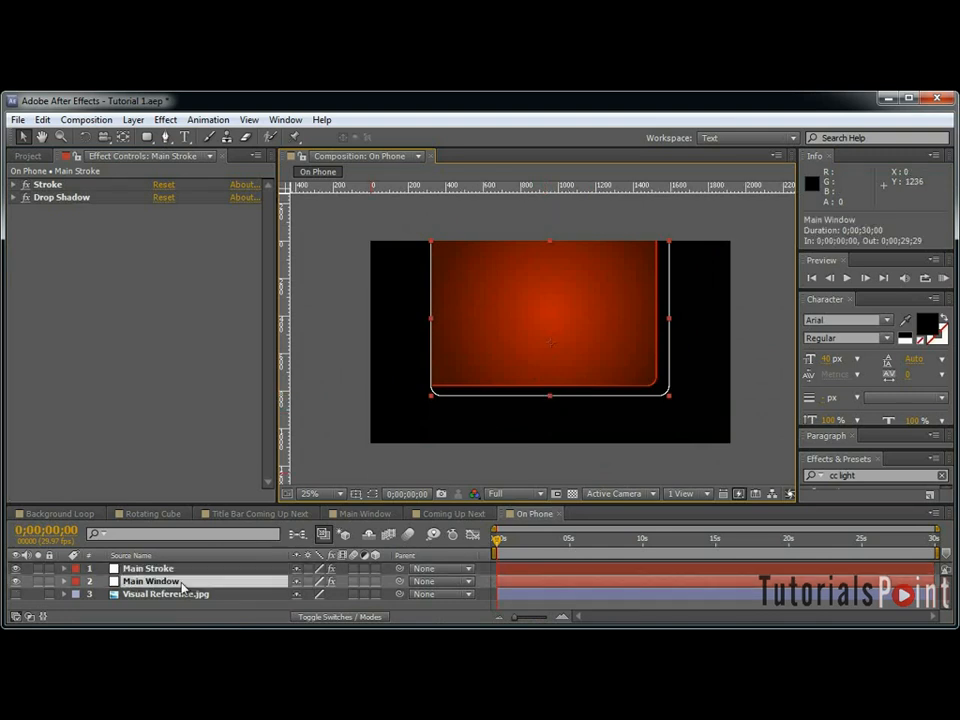
key(t)
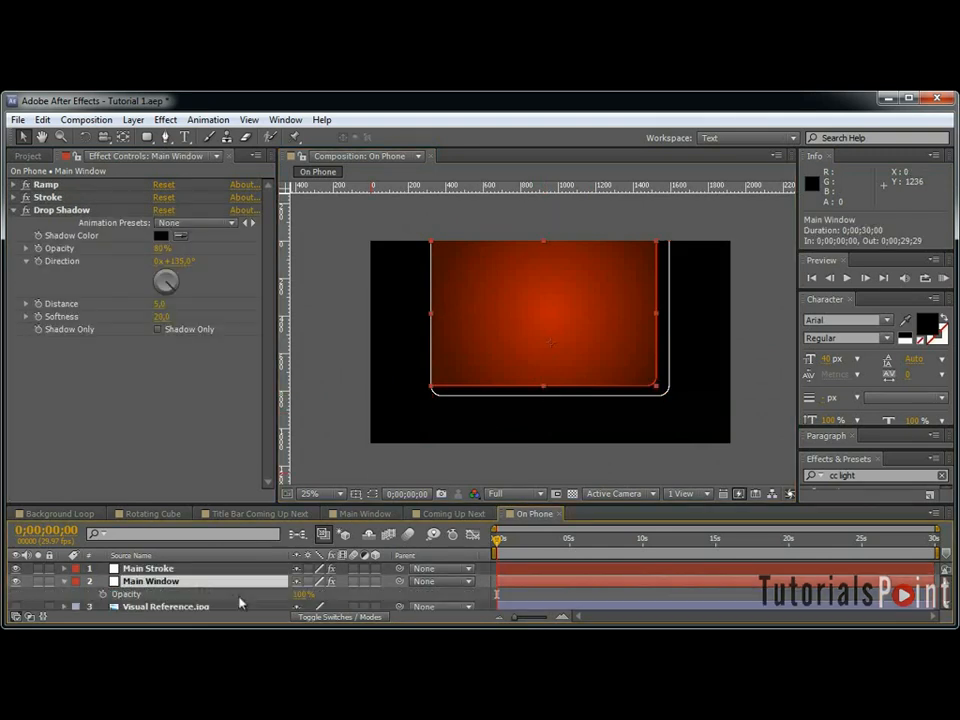
click(303, 594)
text(60)
key(Return)
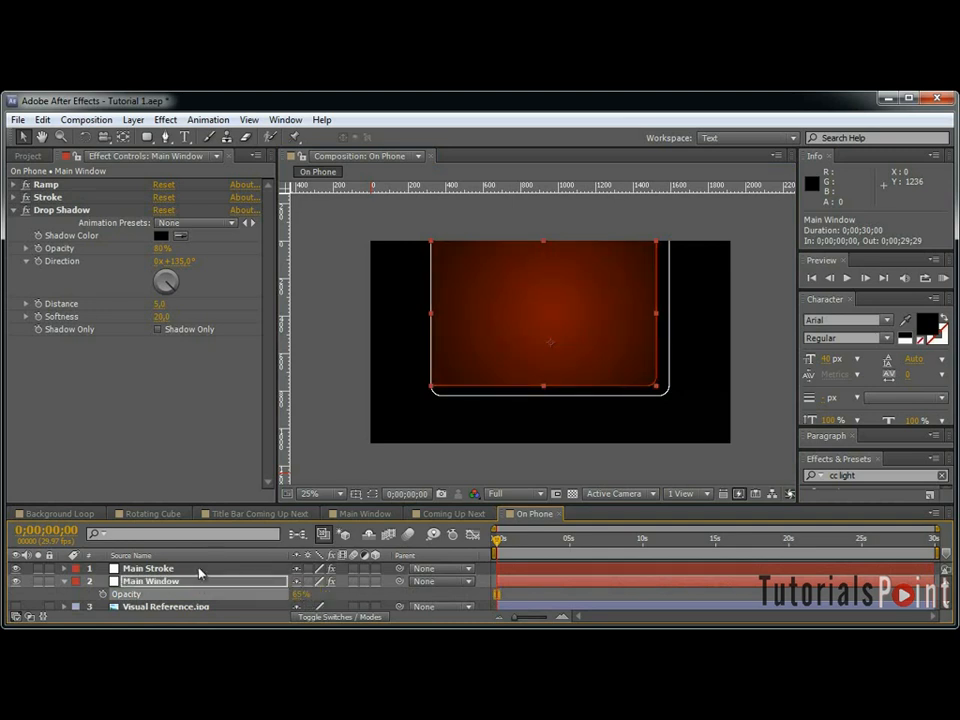
Set the Main Stroke layer's opacity to 80% and collapse both layers' properties.
click(150, 568)
key(t)
click(303, 581)
text(80)
key(Return)
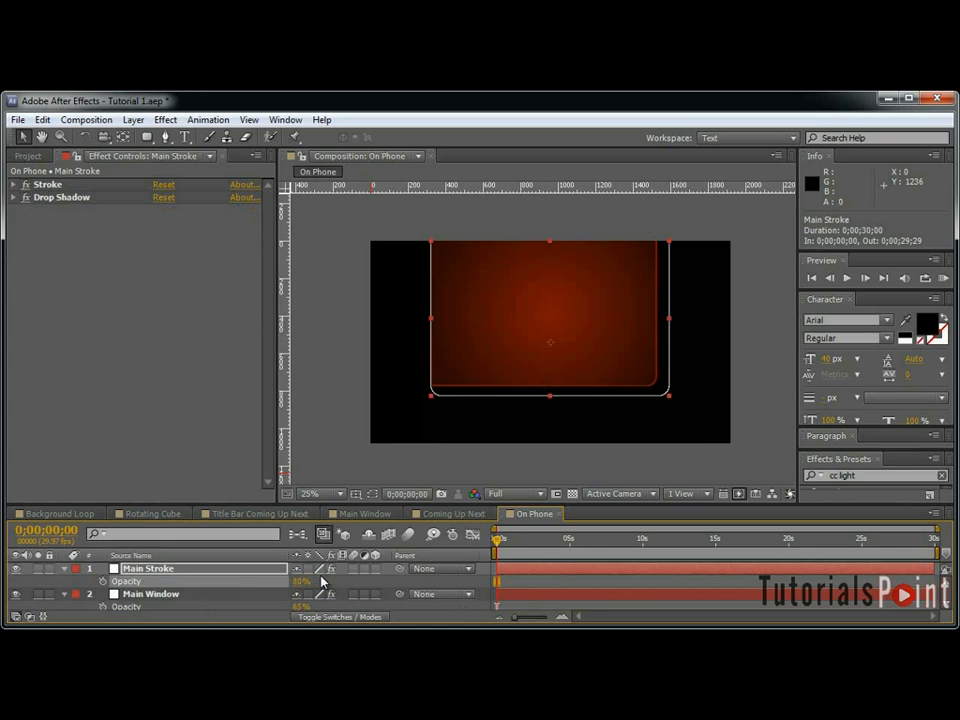
click(65, 569)
click(64, 582)
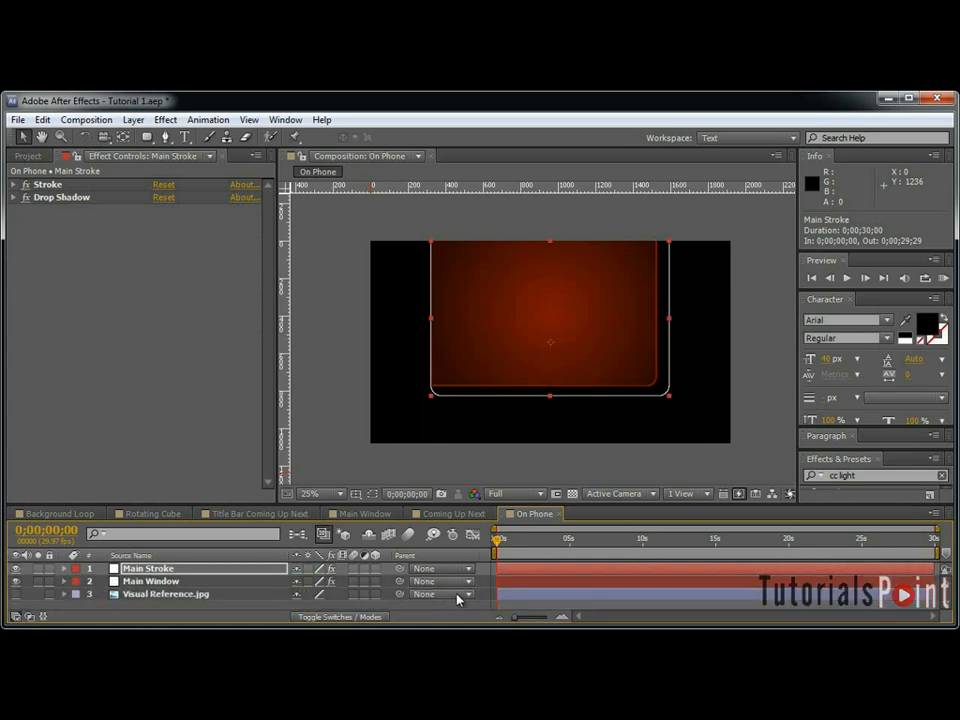
Make the Visual Reference.jpg layer visible, move it to the top of the layer stack and deselect all layers.
click(15, 595)
drag(236, 600, 236, 568)
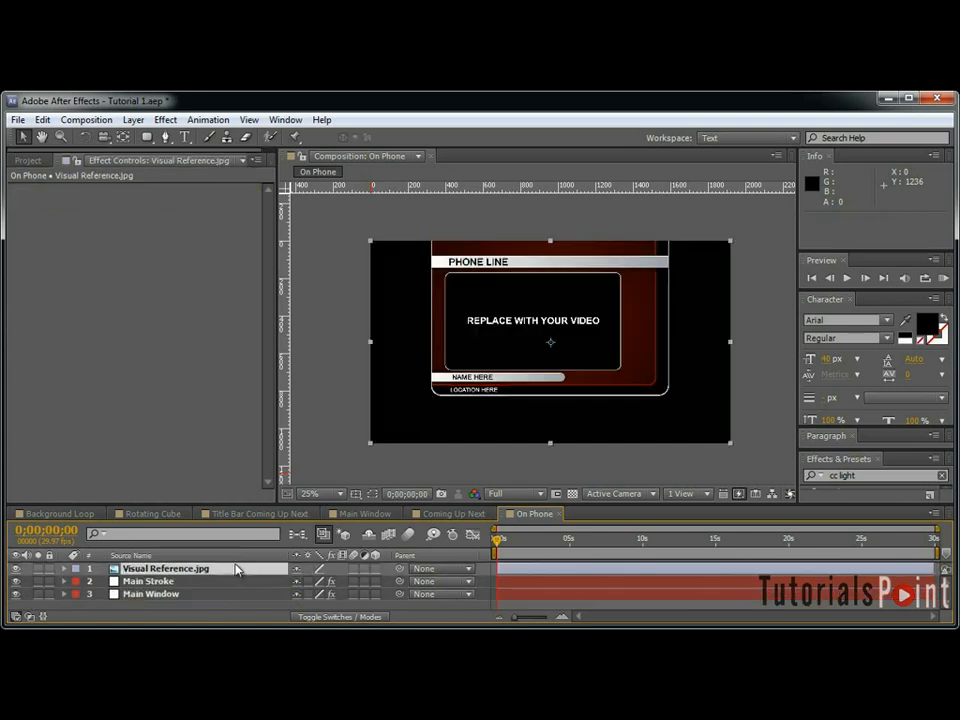
key(F2)
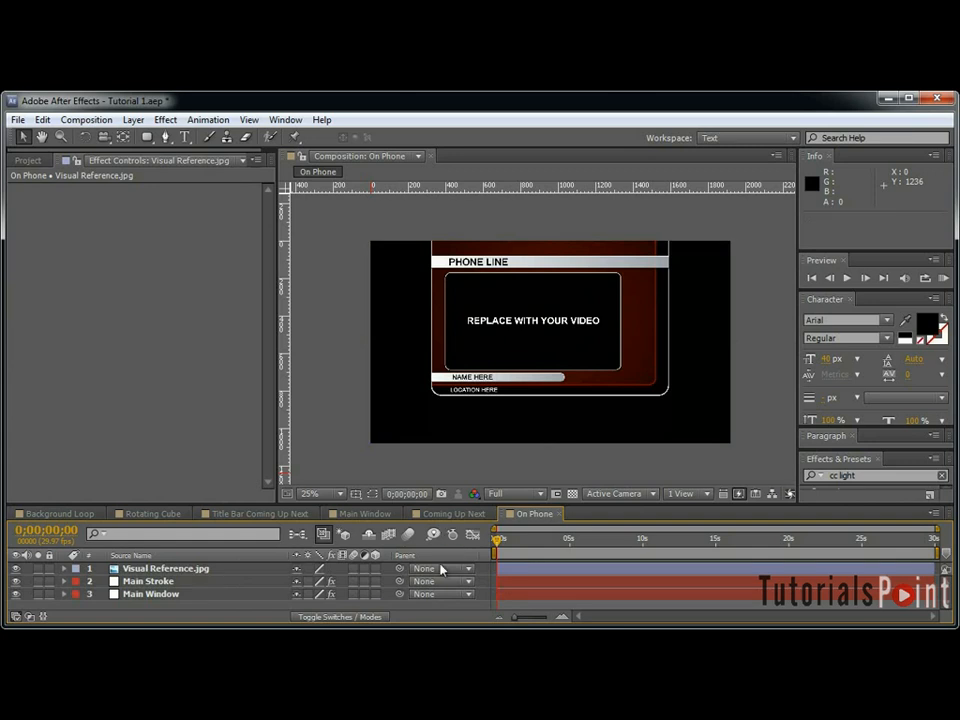
Create a 1920 × 1080 white solid named Top Bar and hide it to reveal the visual reference.
key(ctrl+y)
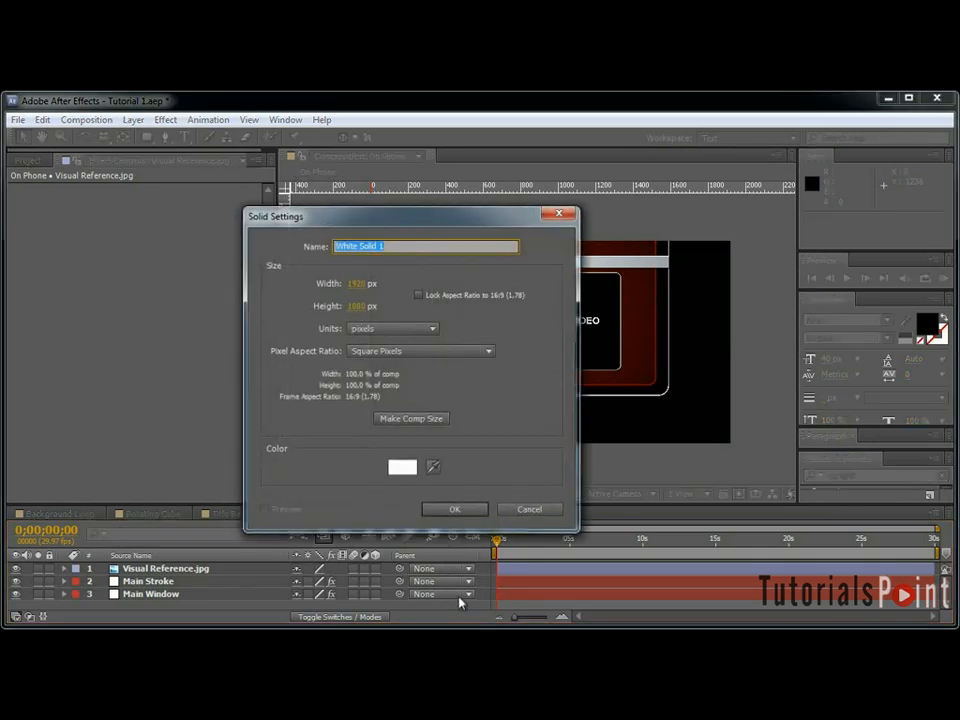
text(Top Bar)
key(Return)
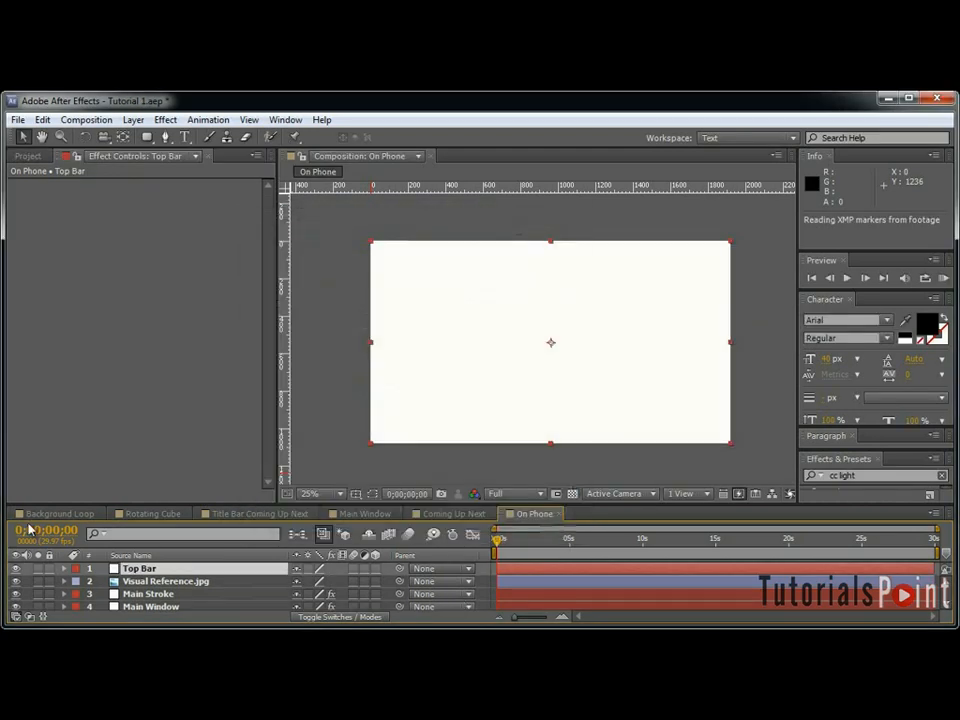
click(16, 569)
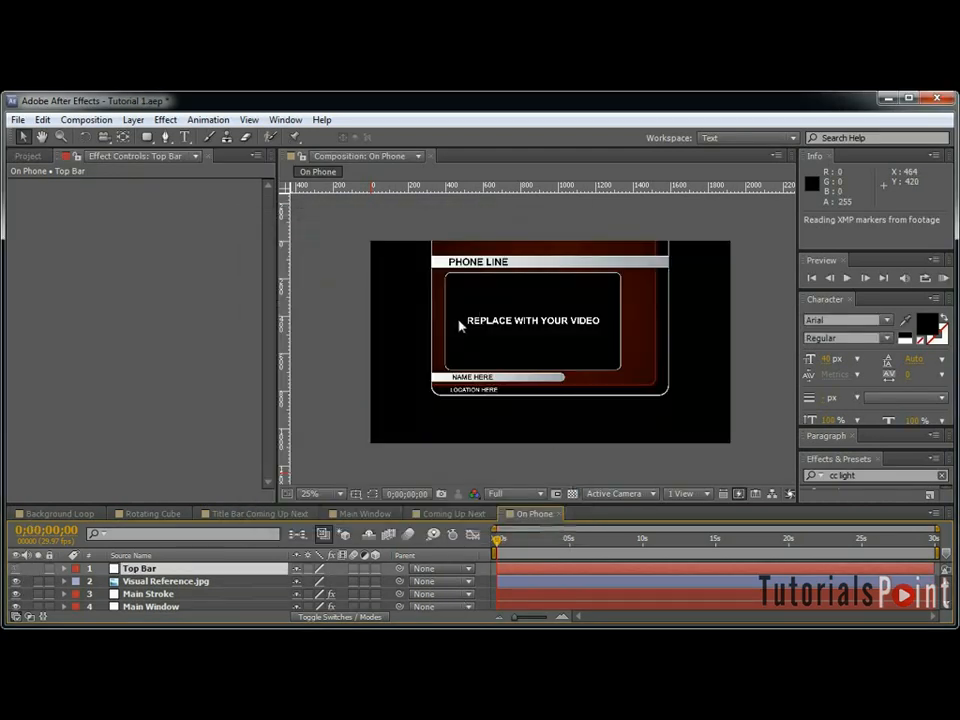
Draw a rectangular mask on the Top Bar layer matching the height of the reference's PHONE LINE bar, starting at its left end.
key(grave)
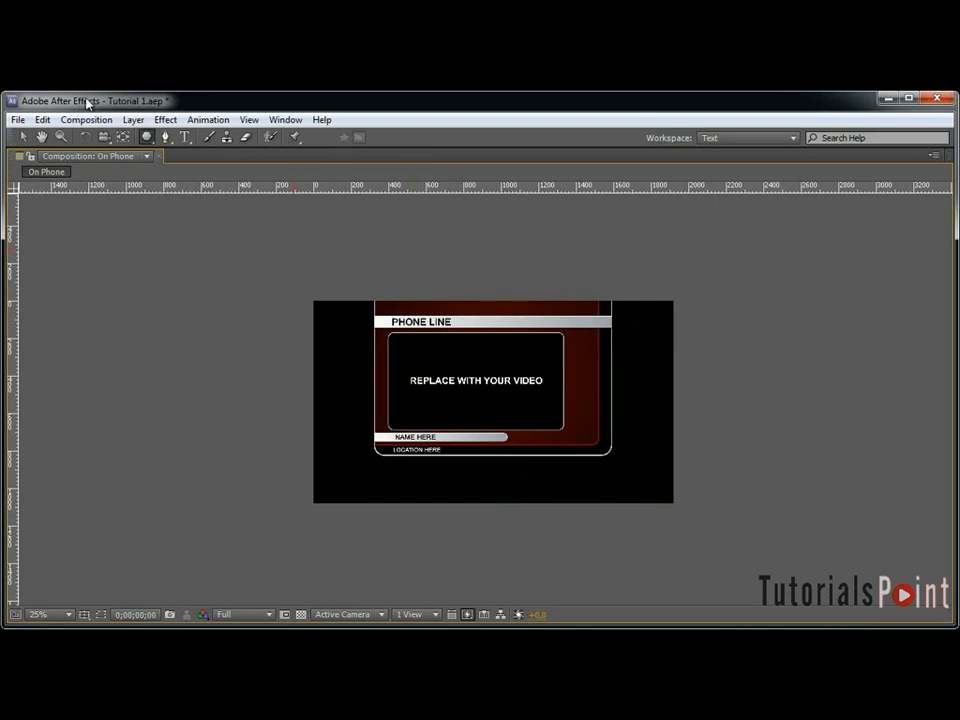
click(147, 137)
key(grave)
key(grave)
scroll(405, 292, up, 2)
key(space)
drag(376, 273, 480, 451)
scroll(480, 451, up, 4)
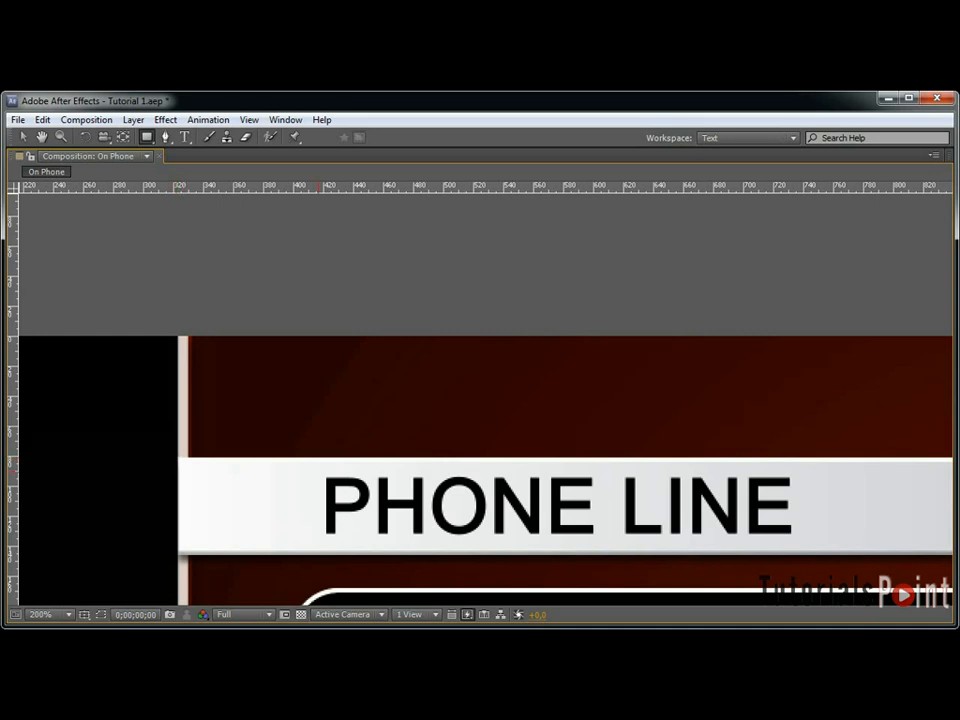
drag(177, 458, 689, 555)
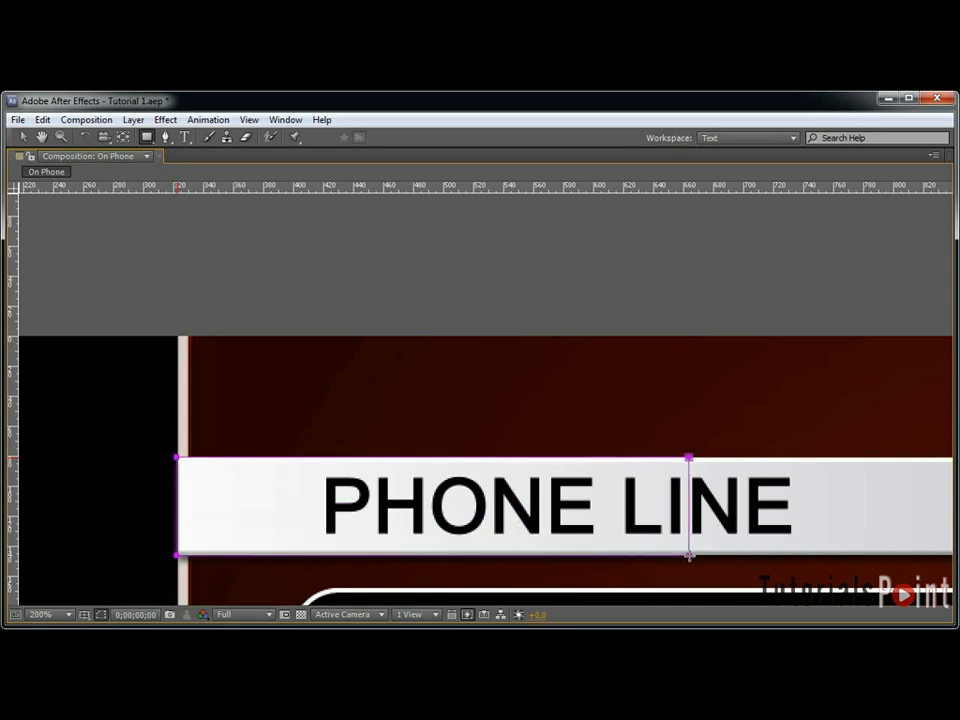
Stretch the Top Bar mask's right edge to the right end of the reference's PHONE LINE bar.
key(v)
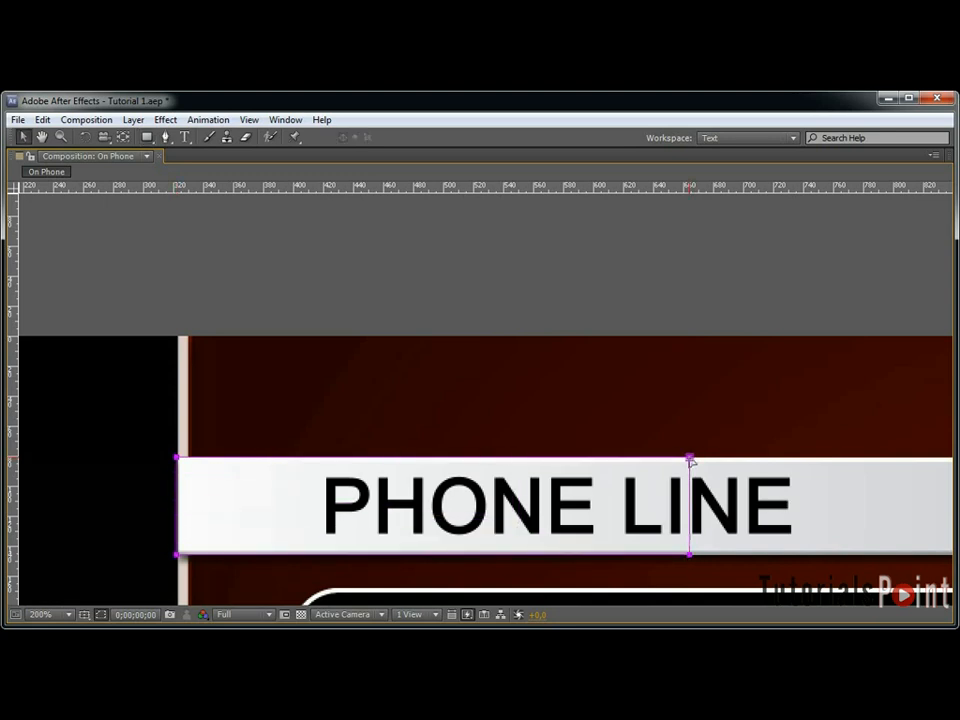
drag(765, 489, 493, 394)
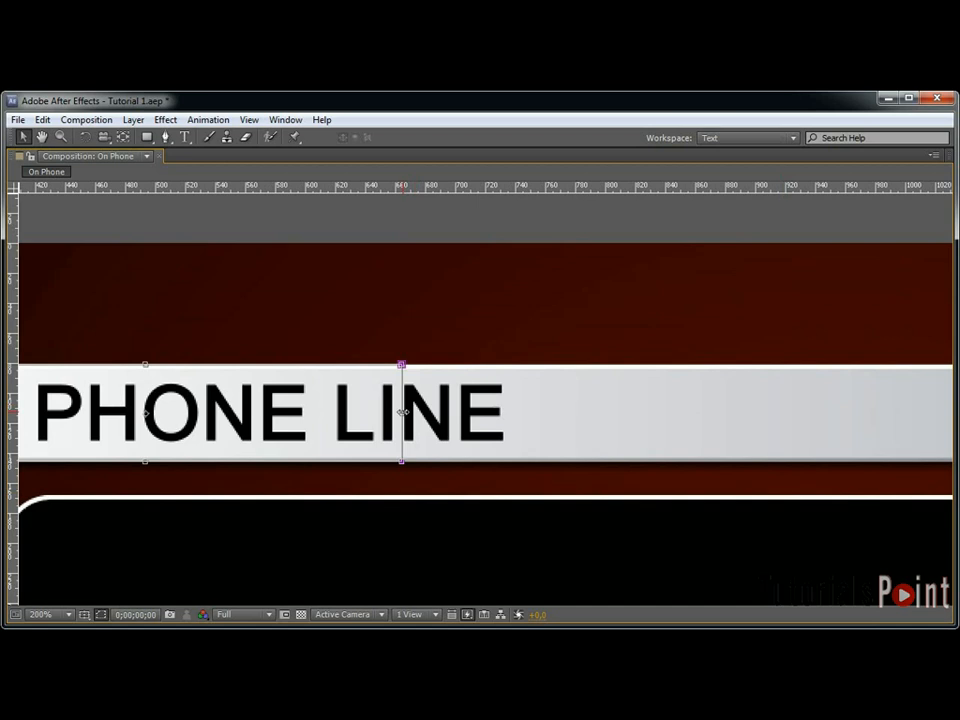
drag(801, 411, 438, 425)
key(v)
drag(282, 430, 695, 443)
double_click(725, 438)
Align the mask's left edge exactly with the PHONE LINE bar's left end and make the Top Bar layer visible.
key(space)
drag(351, 418, 869, 420)
drag(282, 418, 783, 422)
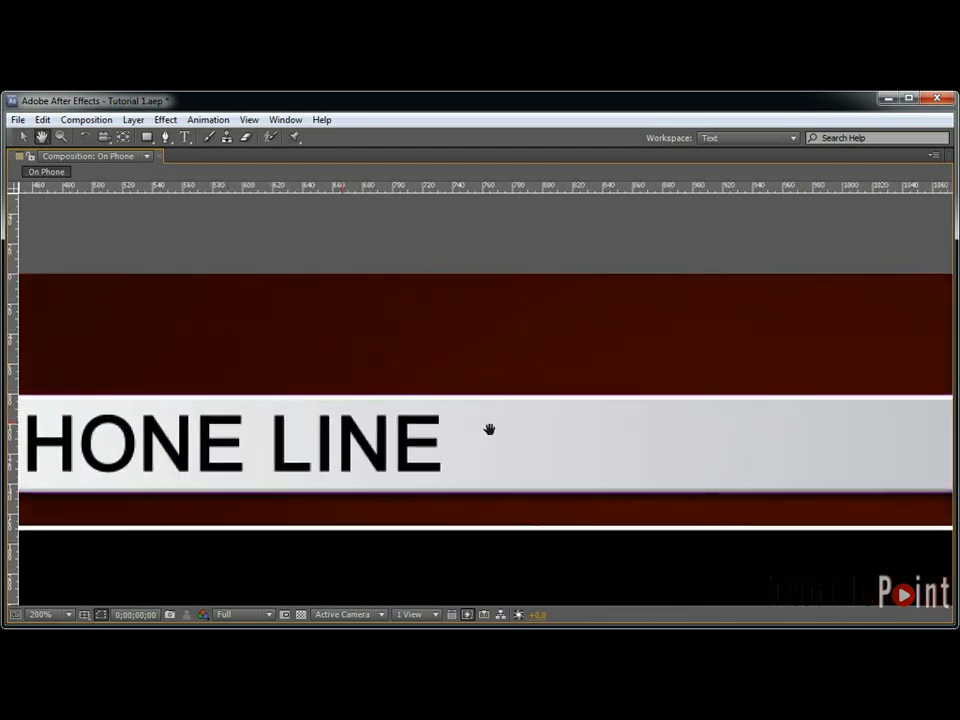
drag(339, 422, 918, 426)
scroll(345, 404, up, 2)
drag(158, 412, 527, 386)
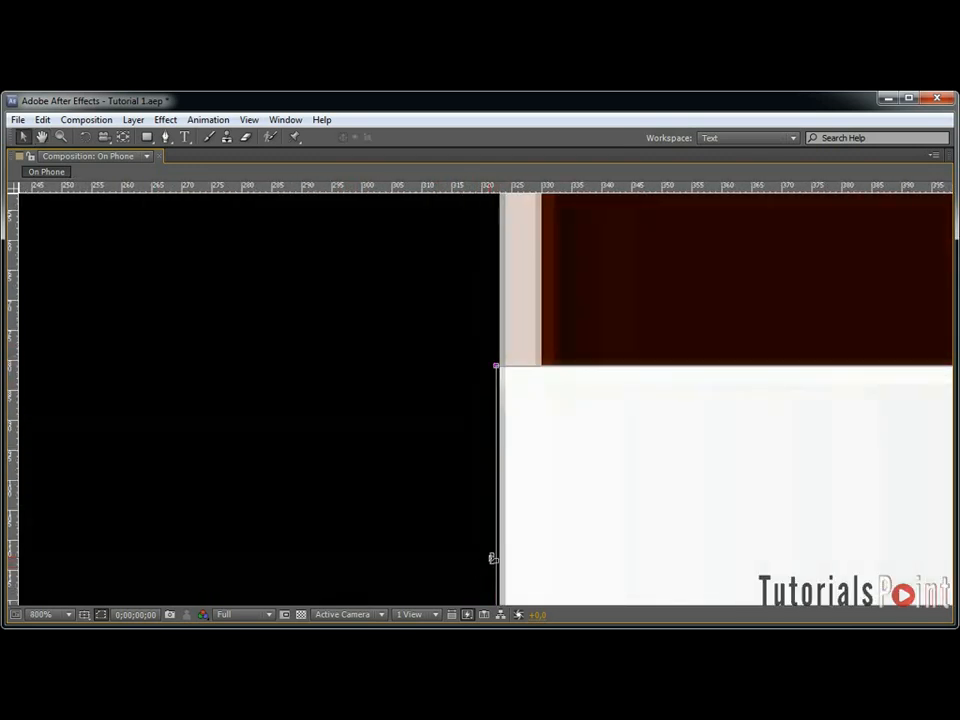
drag(496, 561, 501, 566)
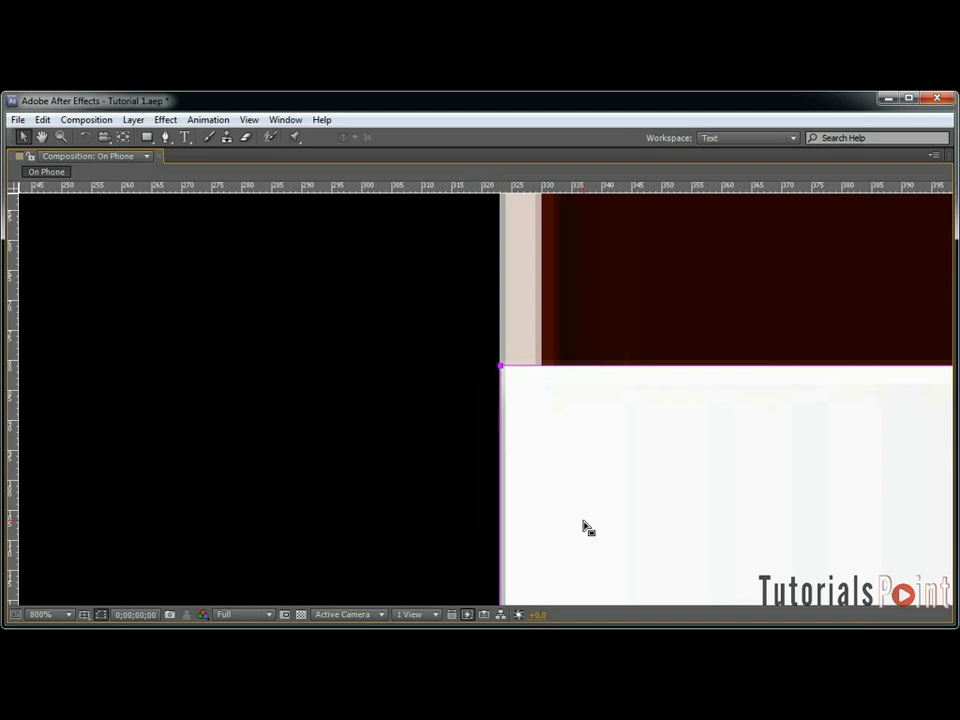
scroll(588, 491, down, 2)
scroll(630, 489, down, 1)
scroll(465, 456, down, 2)
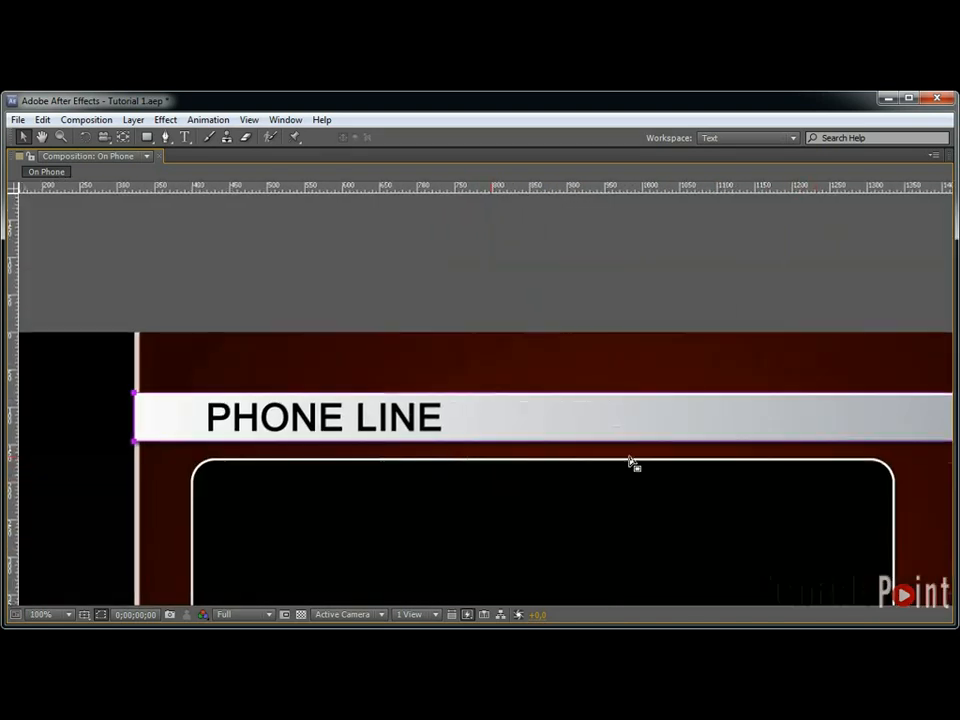
key(grave)
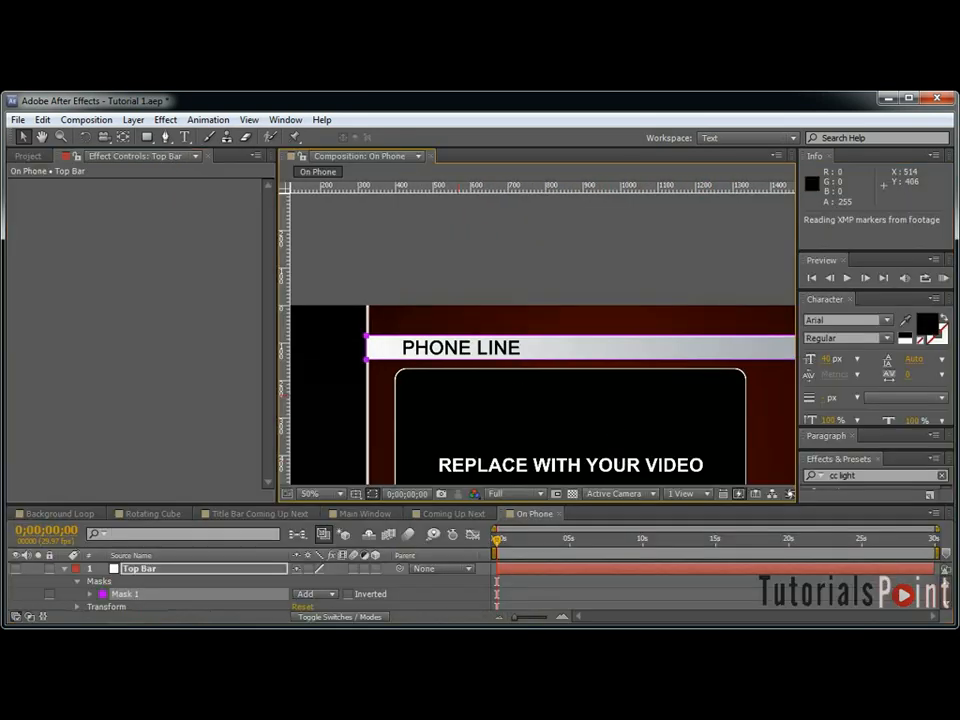
click(15, 569)
Apply the Ramp effect to the Top Bar layer and place its start point at the bar's left end.
click(134, 569)
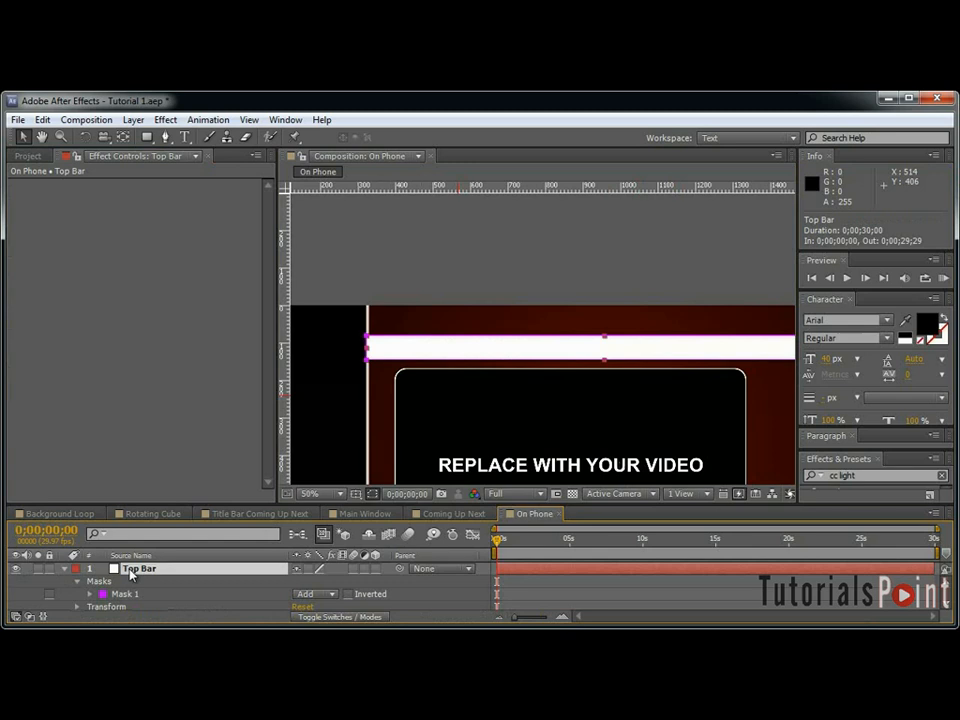
click(167, 121)
mouse_move(233, 362)
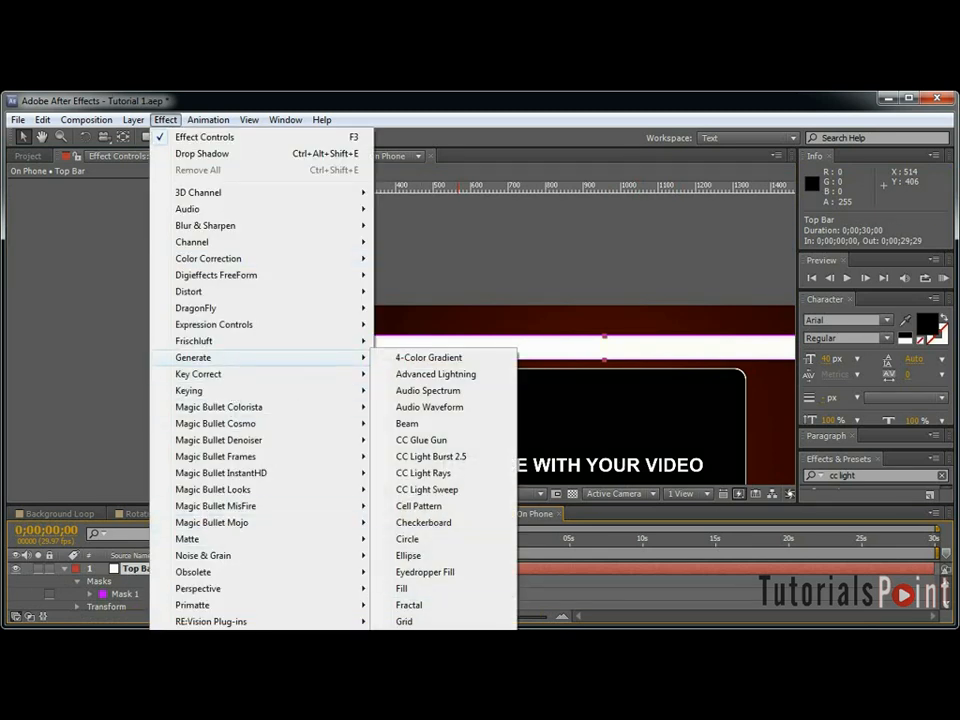
click(408, 687)
click(161, 211)
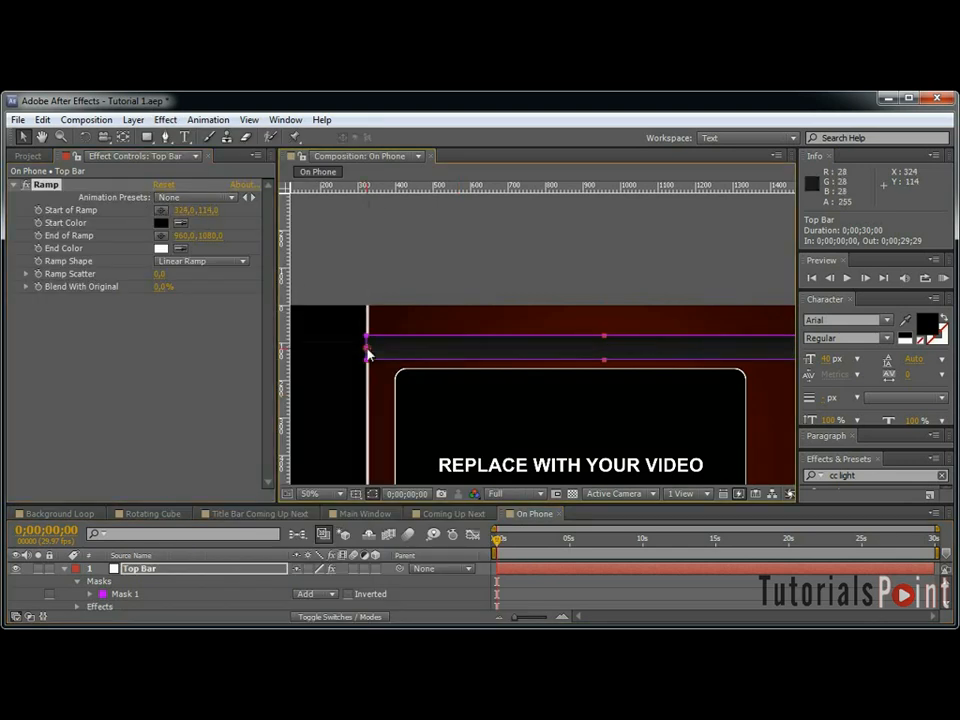
click(366, 348)
Set the ramp's start color to white and place its end point at the bar's right end.
click(180, 224)
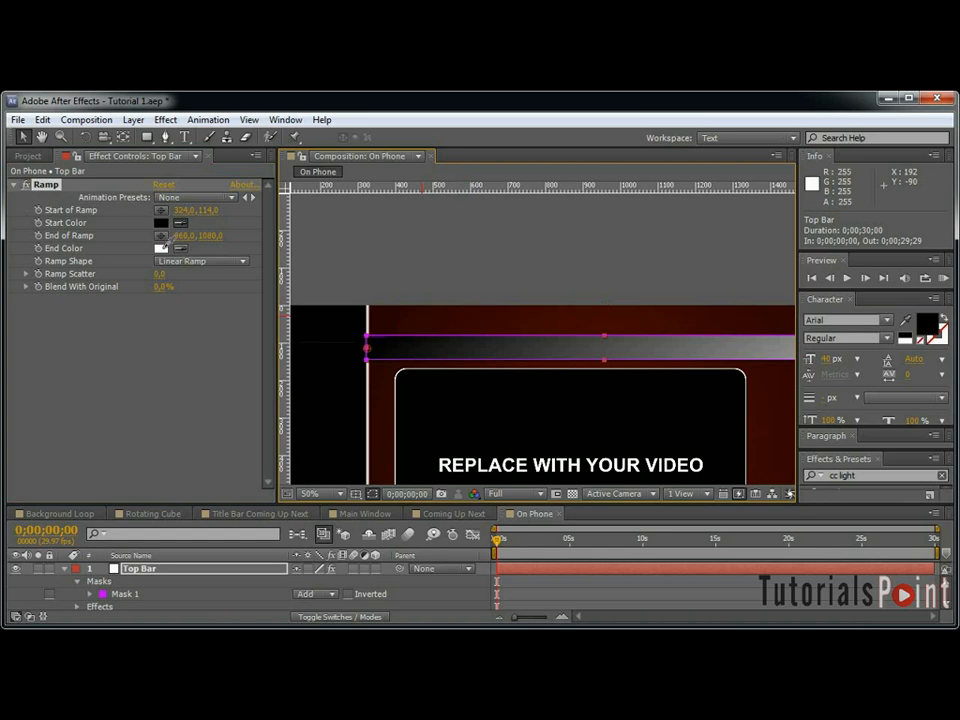
click(161, 248)
key(space)
drag(623, 329, 443, 308)
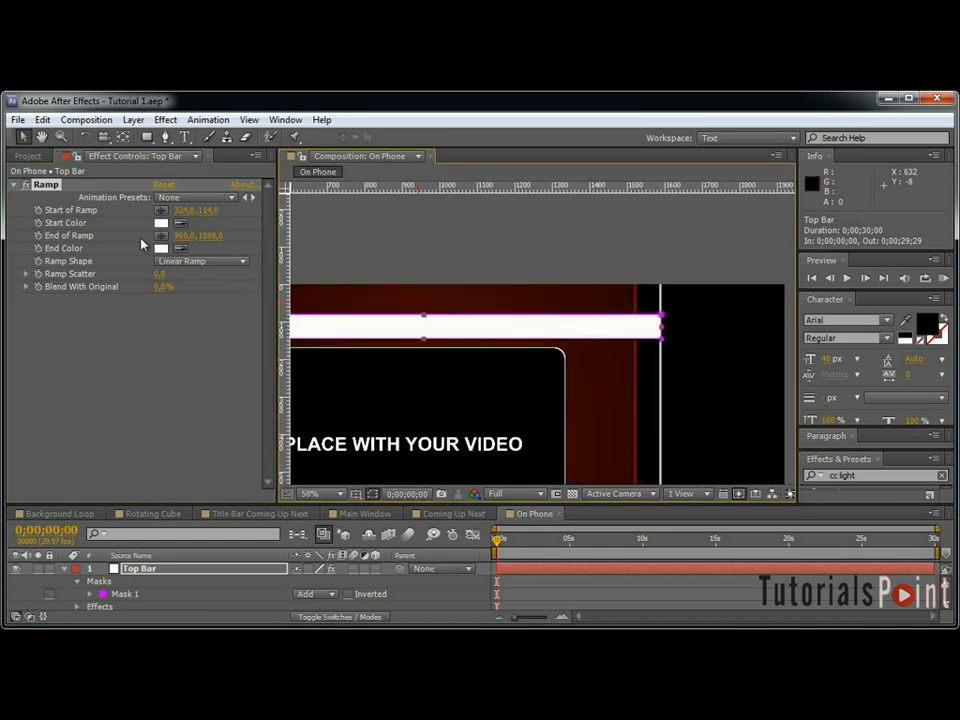
click(161, 235)
click(661, 327)
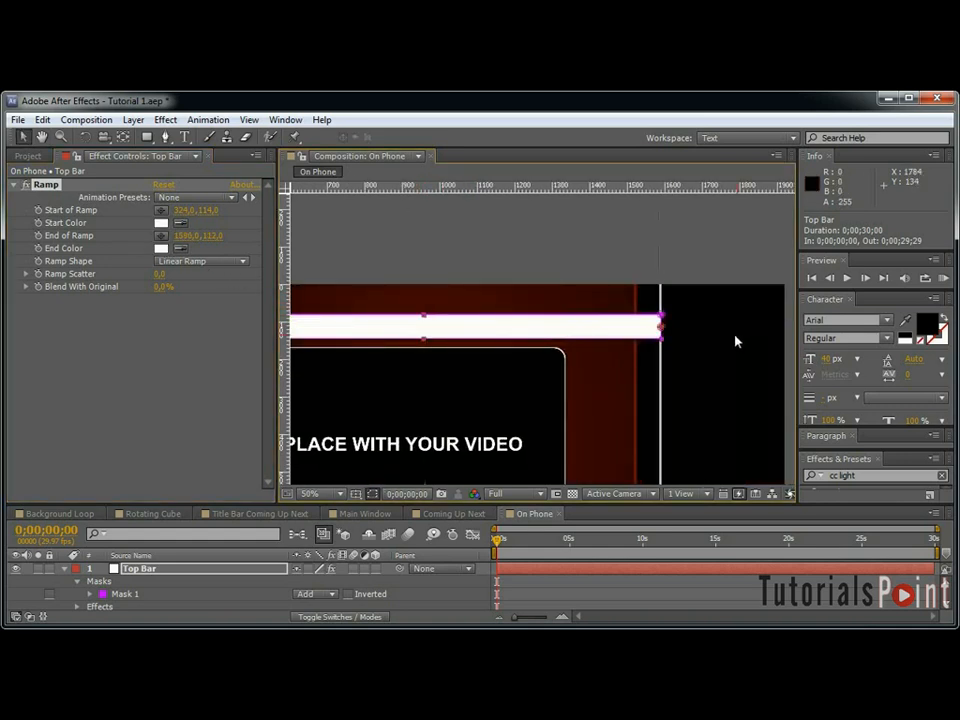
Set the ramp's end color to A0A2AB and collapse the Top Bar layer's properties.
click(161, 249)
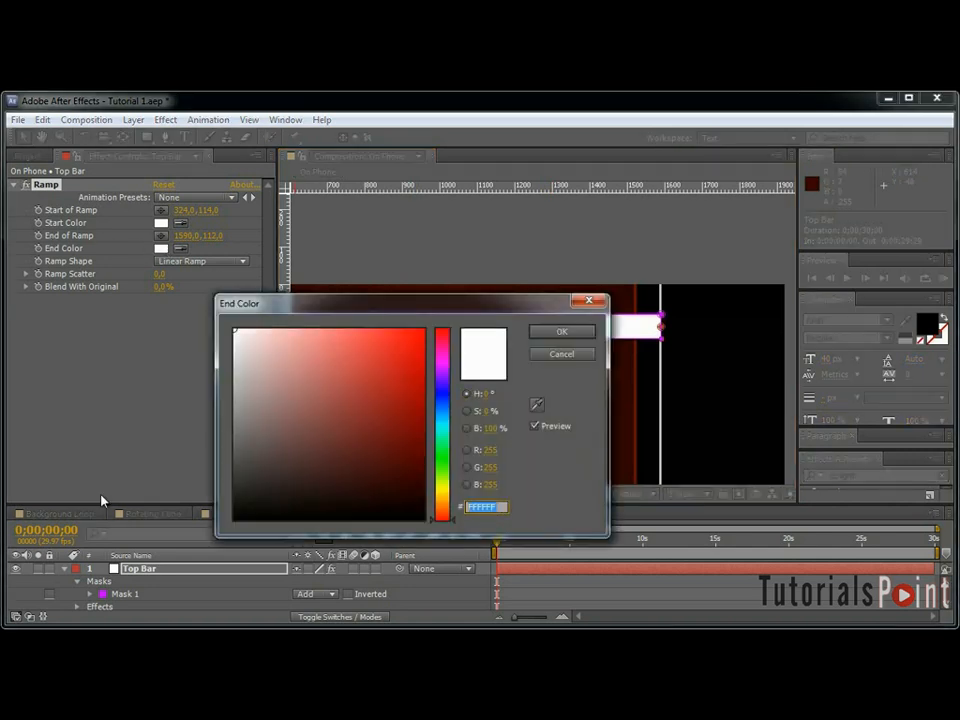
text(A0A2AB)
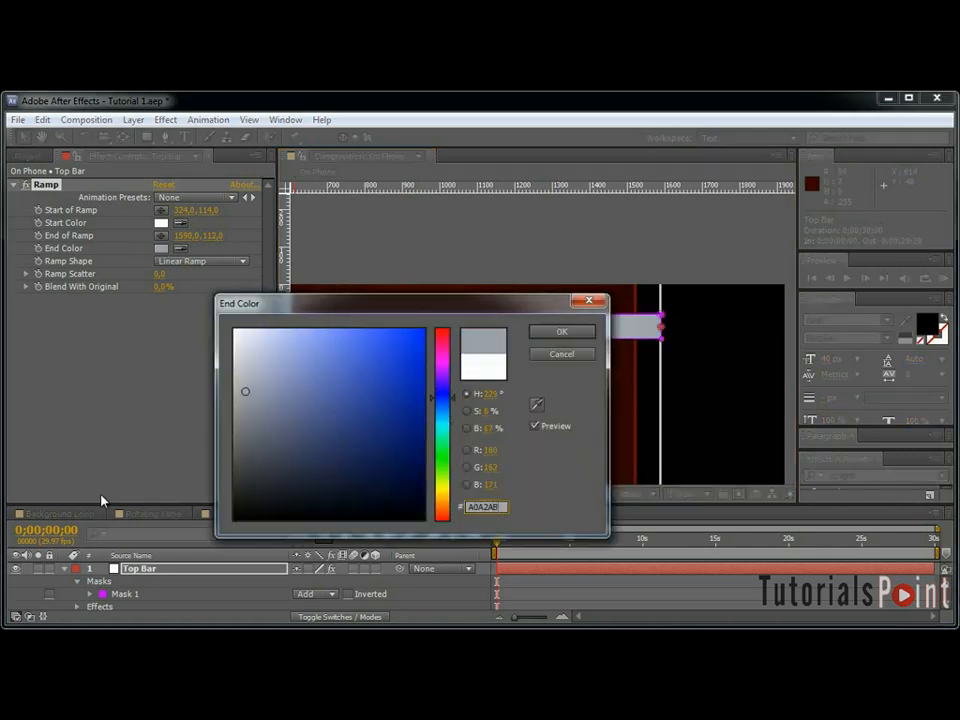
click(548, 331)
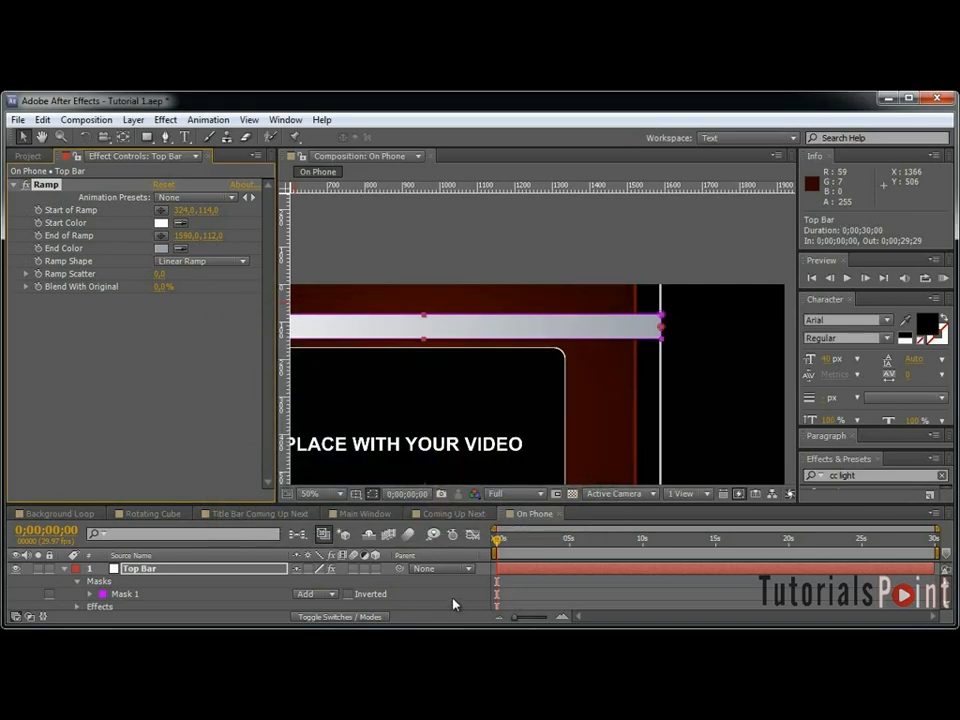
click(62, 569)
Apply a Drop Shadow effect to the Top Bar layer with 65% opacity.
click(140, 568)
click(165, 119)
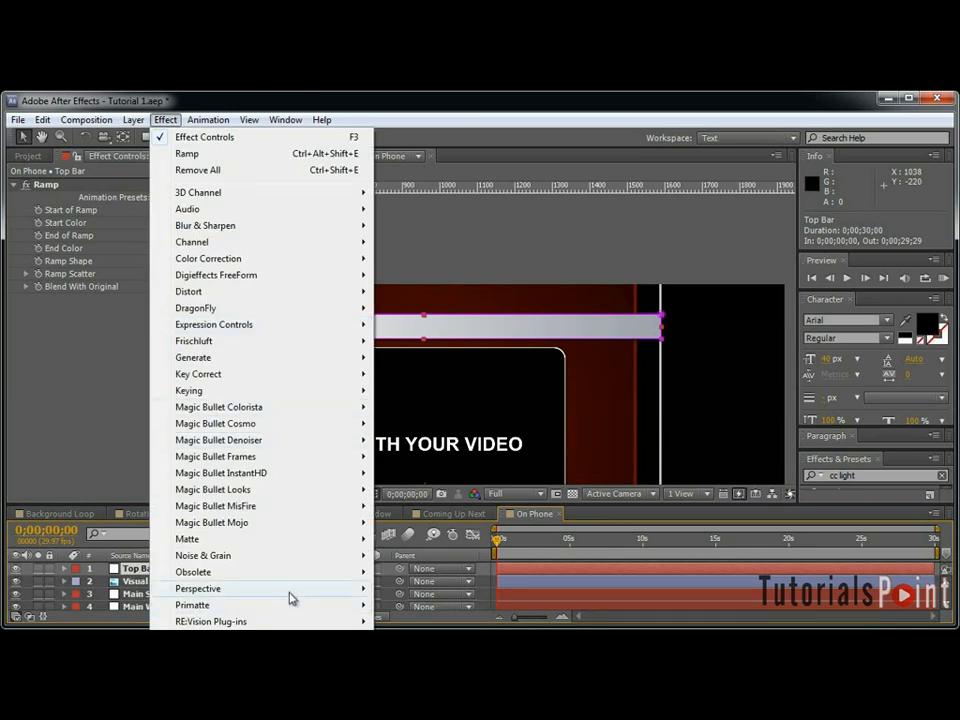
mouse_move(291, 594)
click(420, 683)
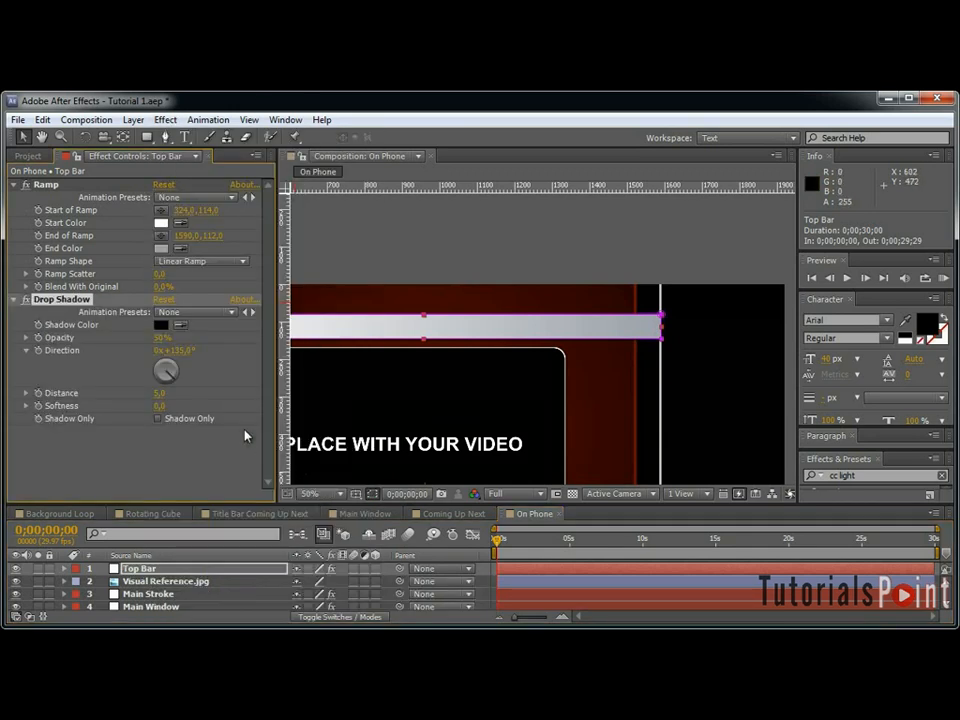
click(161, 337)
text(65)
key(Return)
Set the drop shadow's direction to 180°, its distance to 4 and its softness to 8.
click(176, 350)
text(180)
key(Return)
click(160, 394)
text(4)
key(Tab)
text(8)
key(Return)
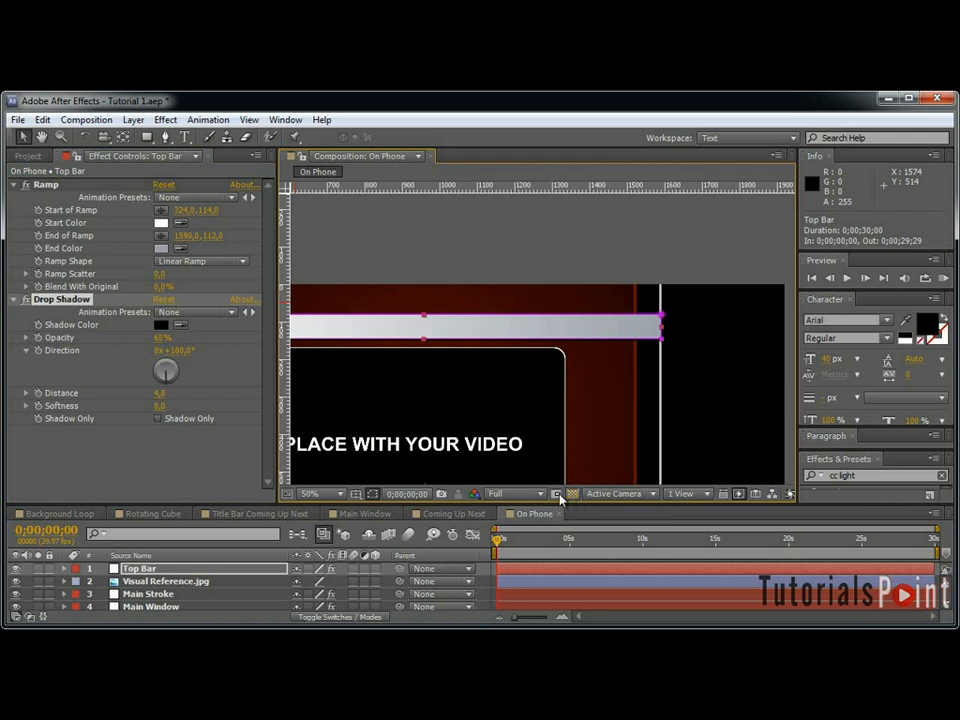
Apply a Bevel Alpha effect to the Top Bar layer with an edge thickness of 3.
click(135, 569)
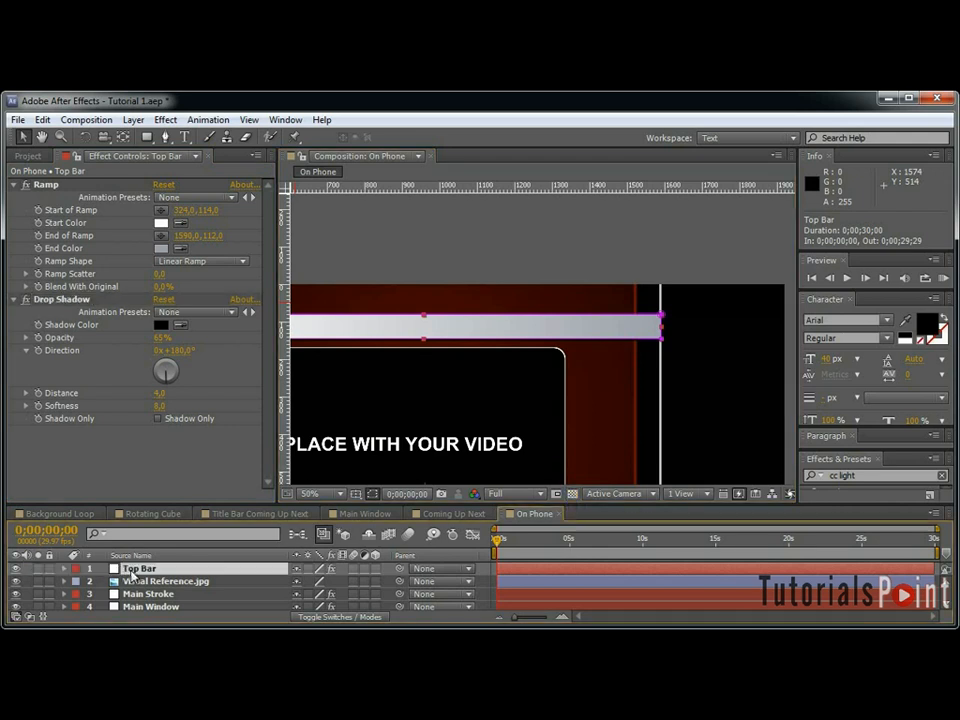
click(162, 120)
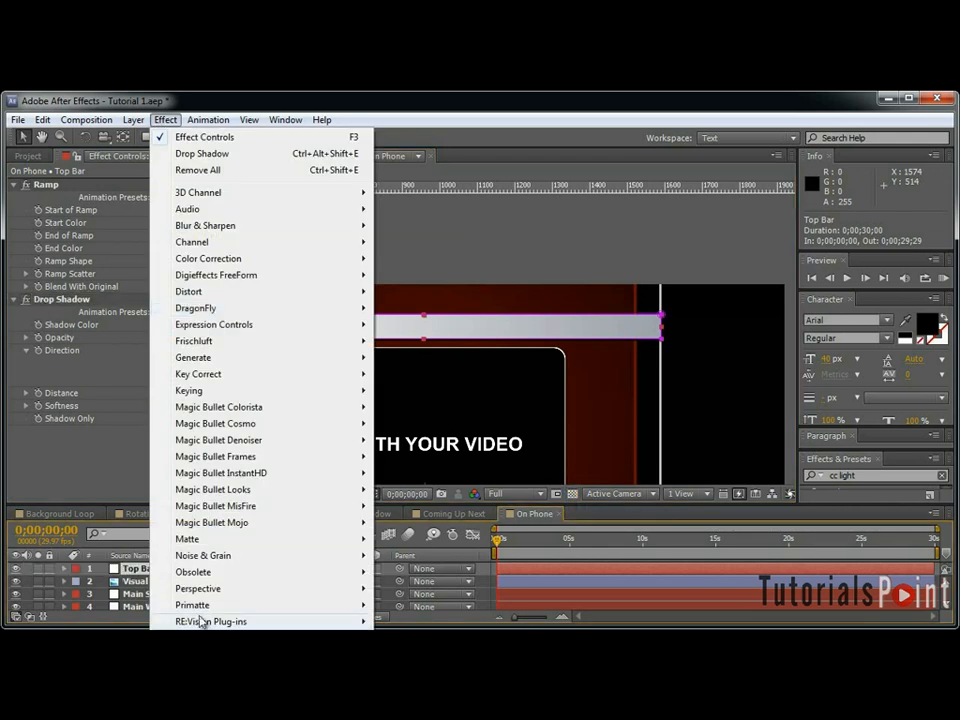
mouse_move(265, 590)
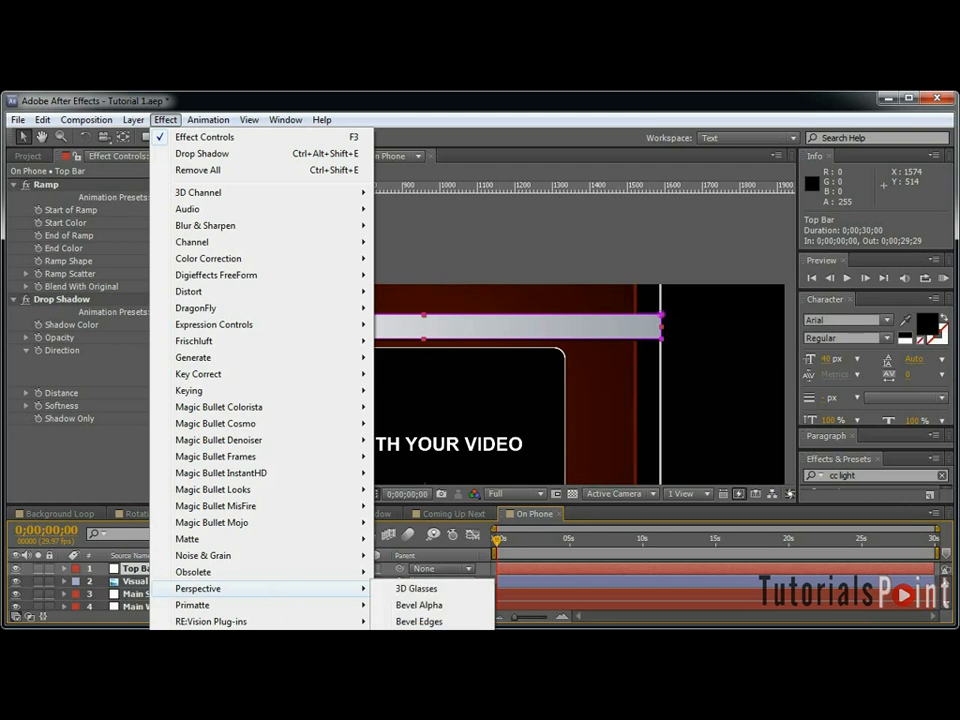
click(422, 605)
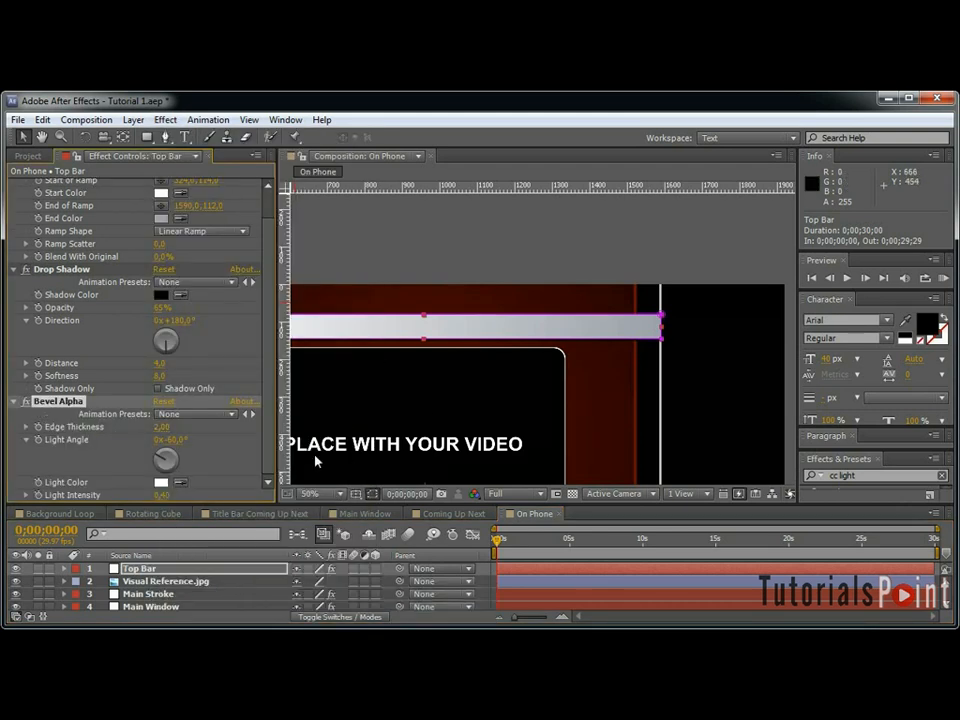
click(161, 428)
text(3)
click(206, 430)
Set the Bevel Alpha's light angle to 0° and its light intensity to 0.60.
click(176, 440)
text(0)
key(Return)
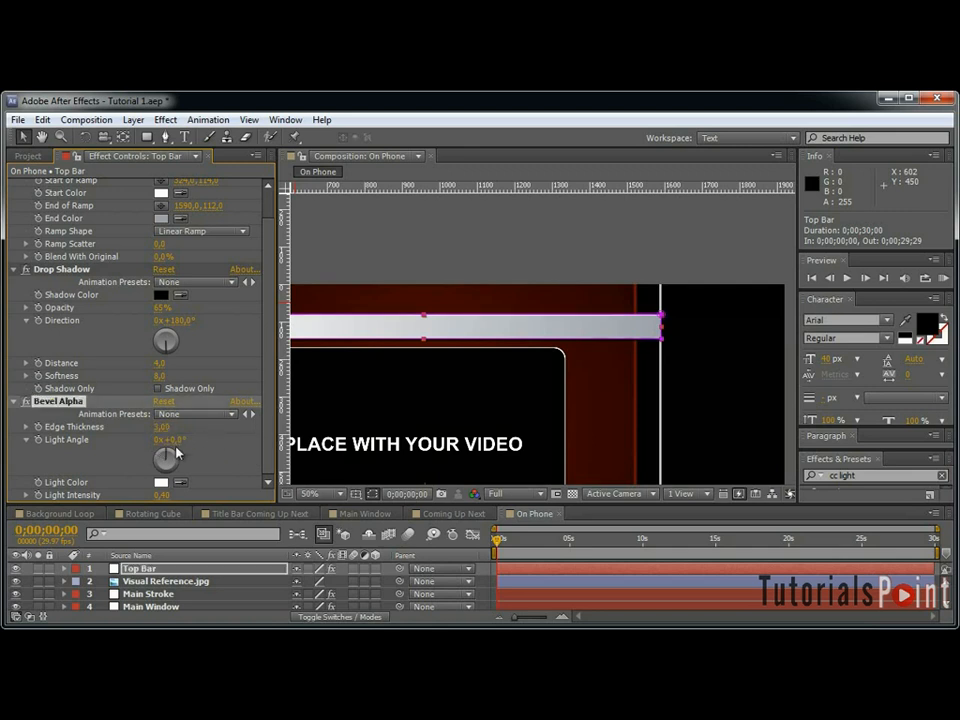
key(Return)
click(236, 436)
Hide the mask outlines in the composition view and examine the Top Bar's bevel and shadow edges up close.
scroll(555, 283, up, 1)
key(grave)
scroll(555, 285, up, 1)
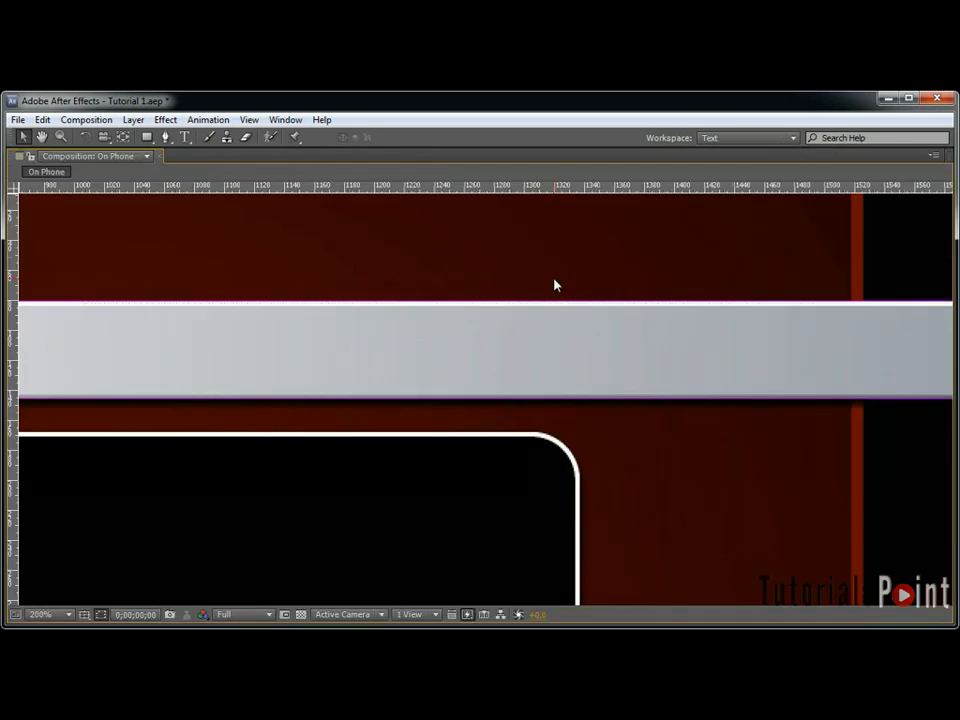
click(102, 615)
scroll(372, 434, down, 1)
scroll(373, 435, up, 1)
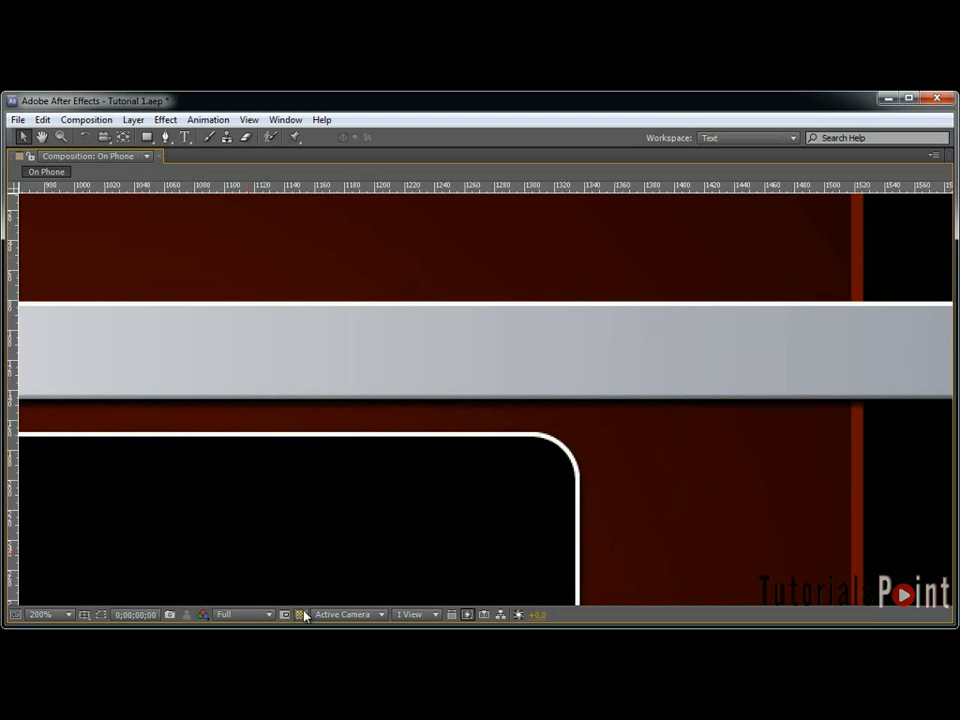
scroll(511, 398, down, 2)
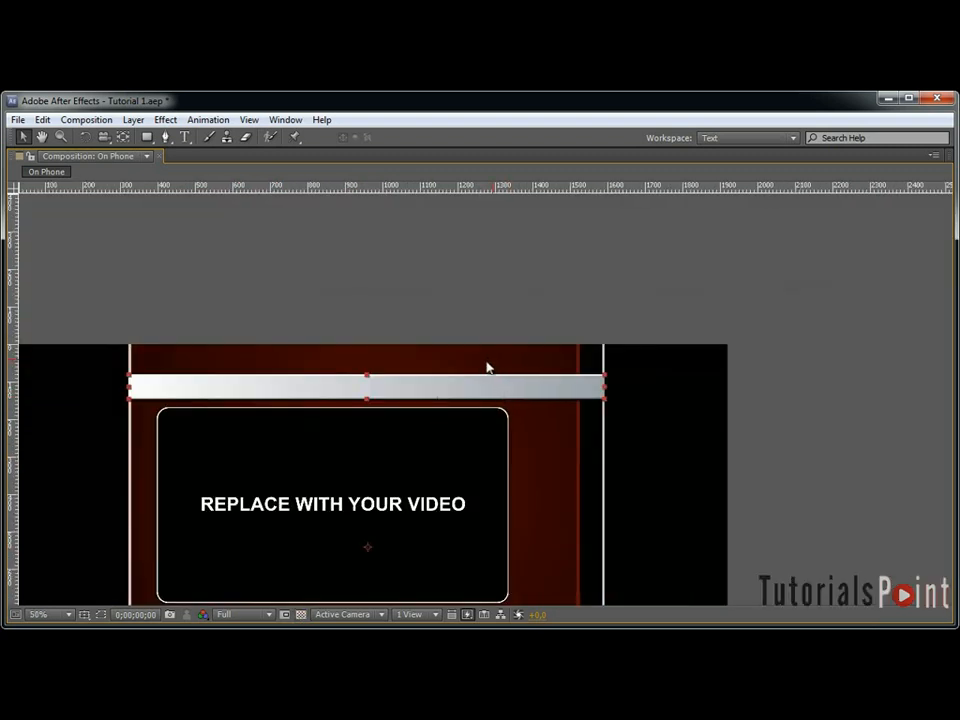
key(grave)
drag(491, 377, 596, 302)
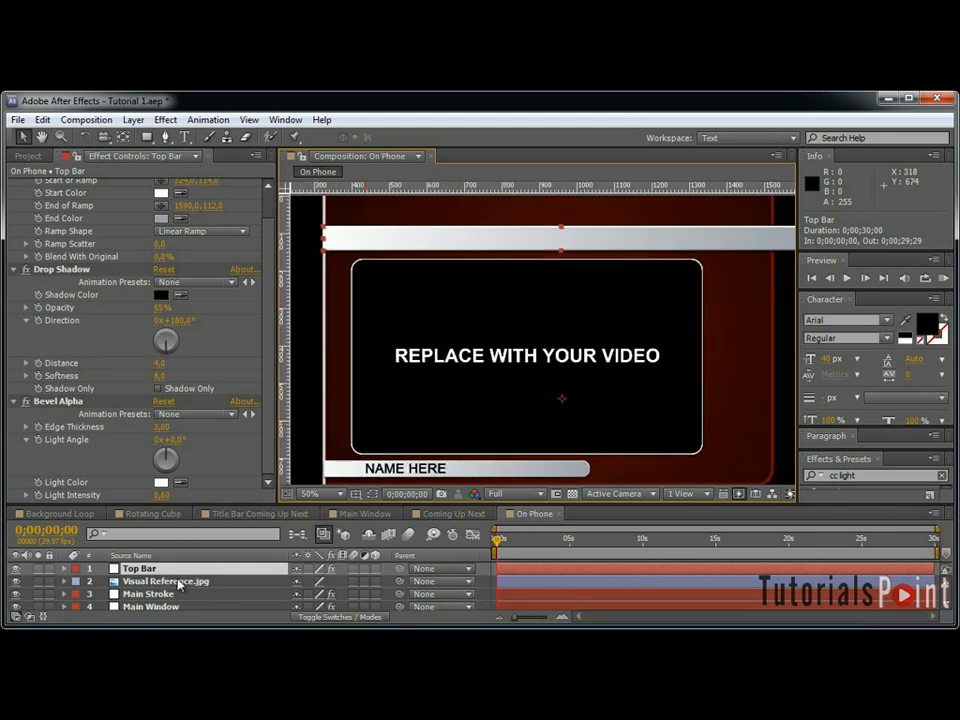
Create a white full-size solid named Bottom Bar and hide it so the reference shows through.
key(ctrl+y)
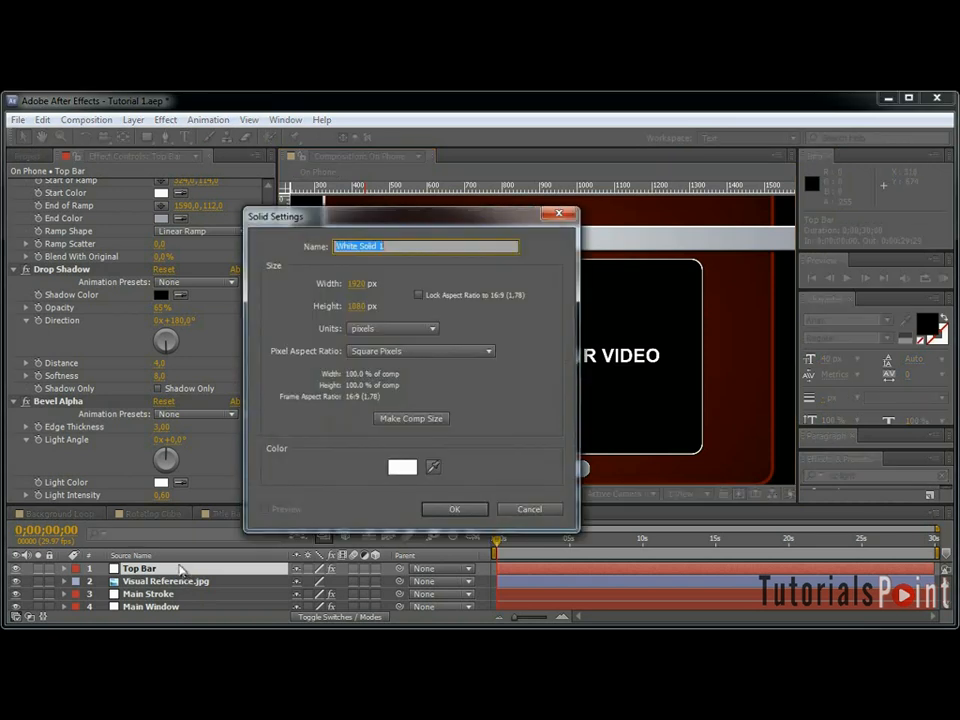
text(Bottom B)
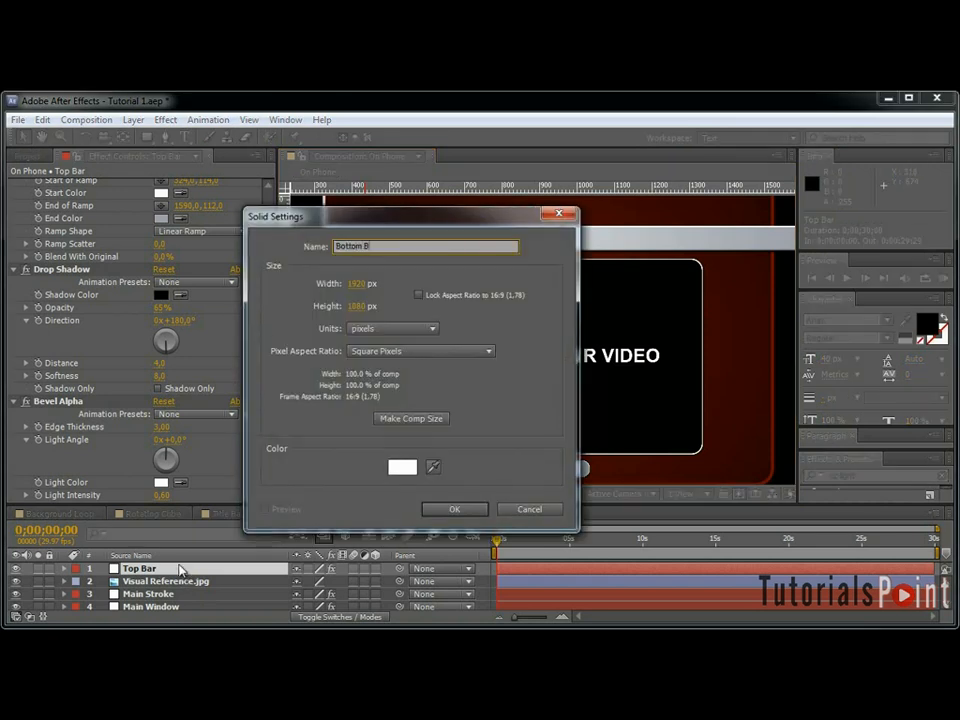
text(ar)
key(Return)
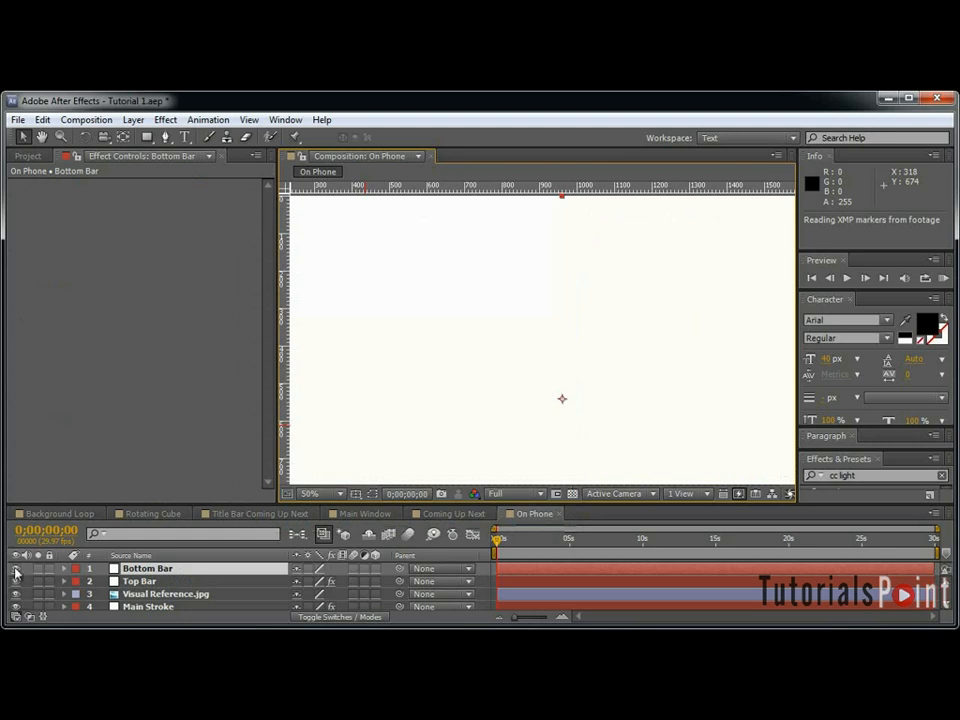
click(15, 568)
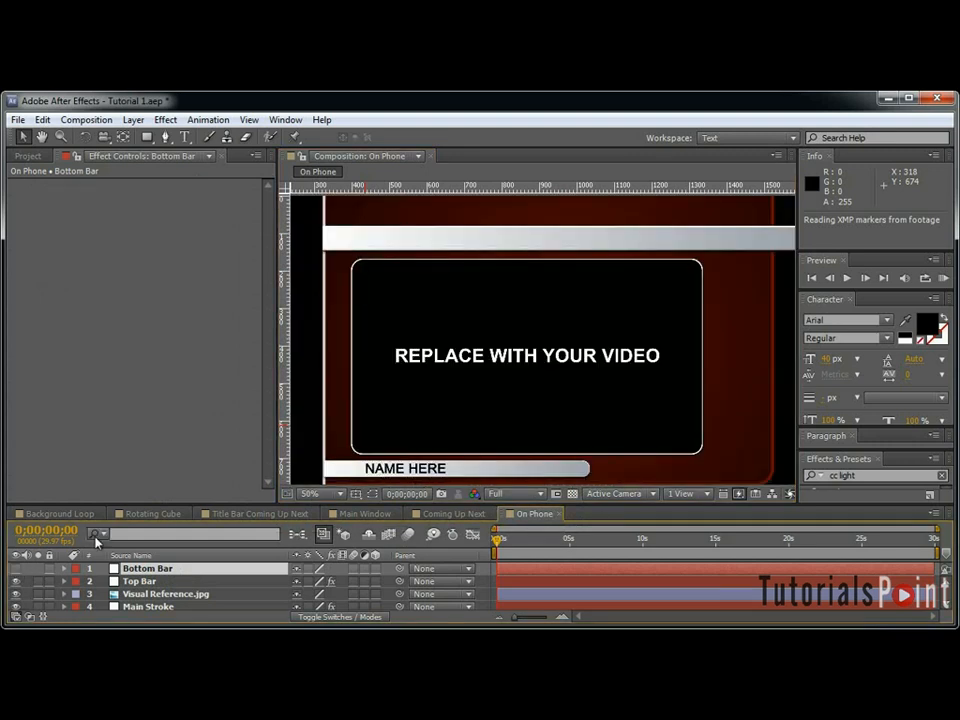
Place guides along the upper, lower and right edges of the reference's NAME HERE bar.
key(grave)
scroll(521, 557, up, 1)
key(space)
drag(504, 542, 539, 410)
drag(640, 187, 655, 511)
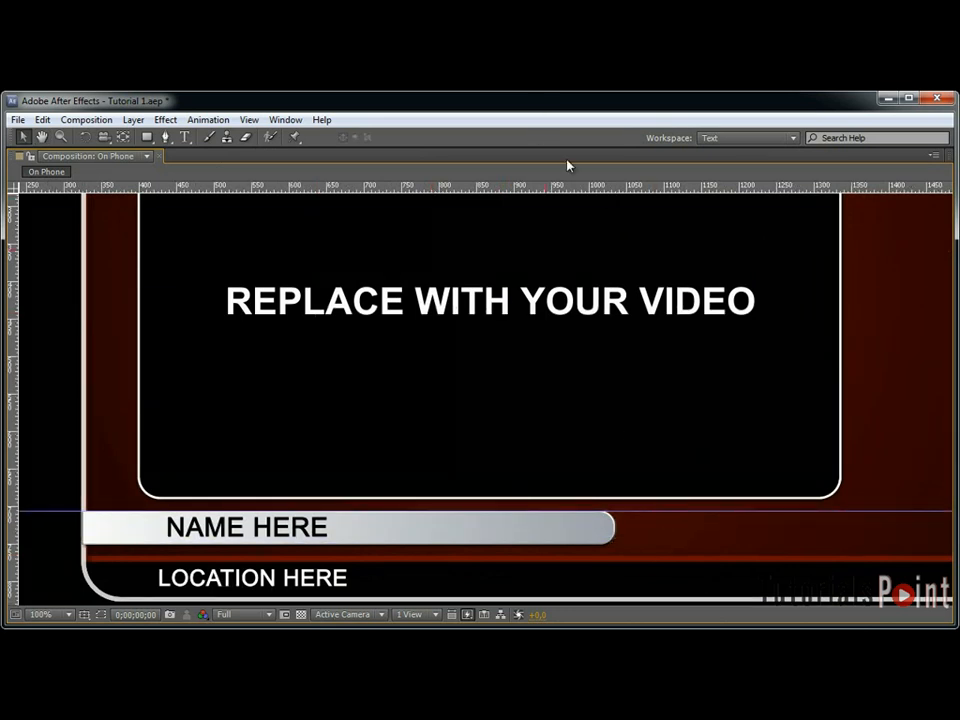
drag(640, 187, 648, 545)
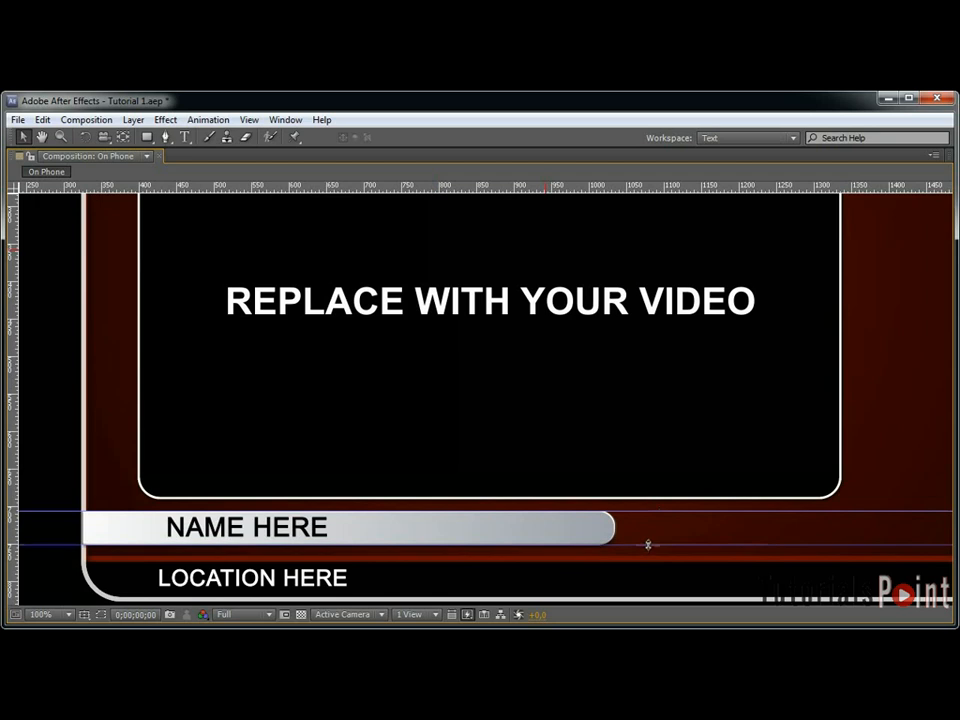
drag(18, 453, 615, 543)
Draw a rounded rectangle mask on Bottom Bar from the guide corner, matching the reference bar's height and rounded right end.
key(q)
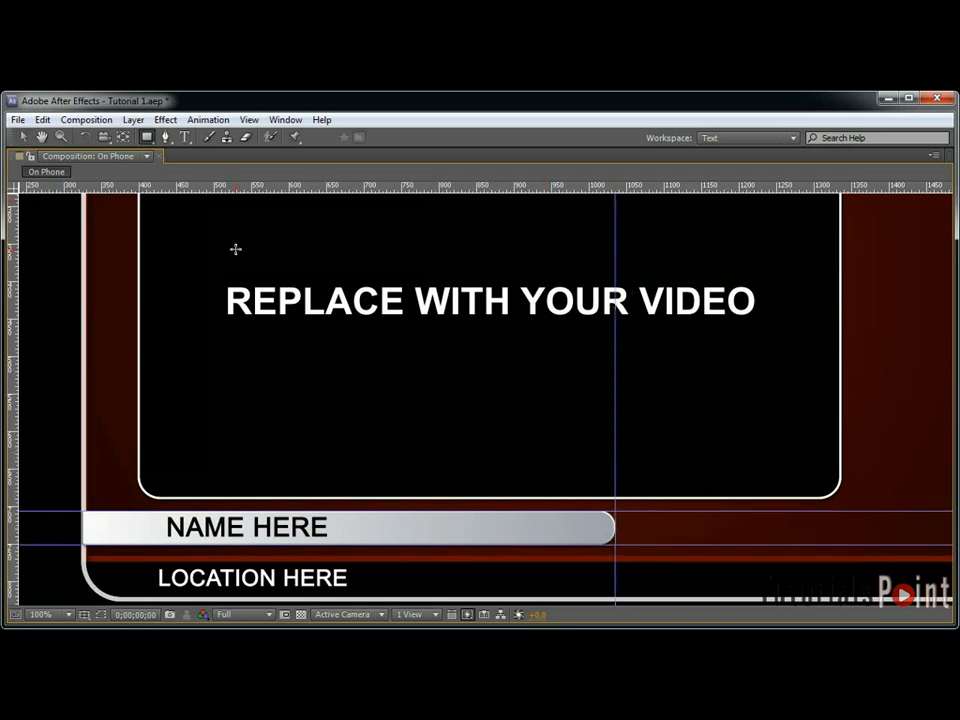
scroll(621, 321, up, 2)
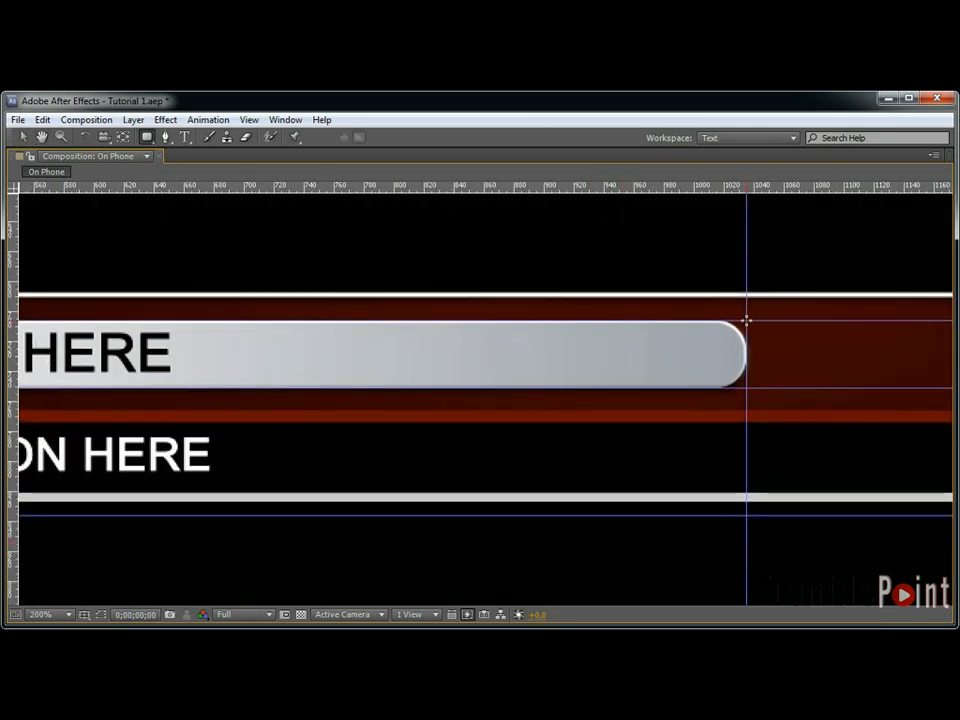
drag(746, 320, 4, 388)
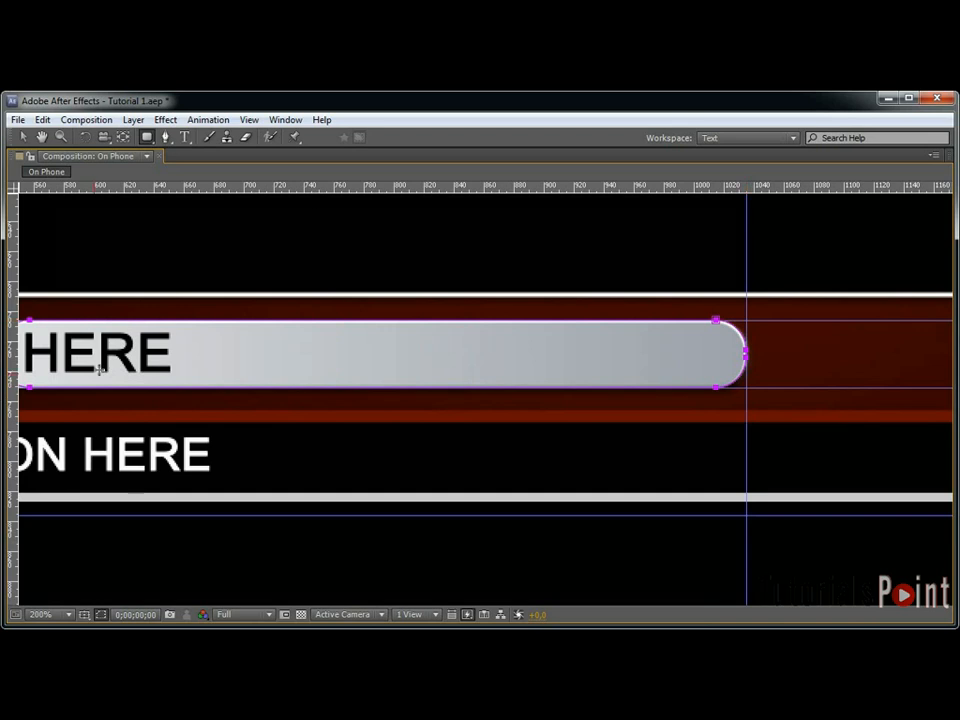
Move the mask's left-end points outward until they extend past the left edge of the reference's NAME HERE bar.
drag(75, 379, 525, 358)
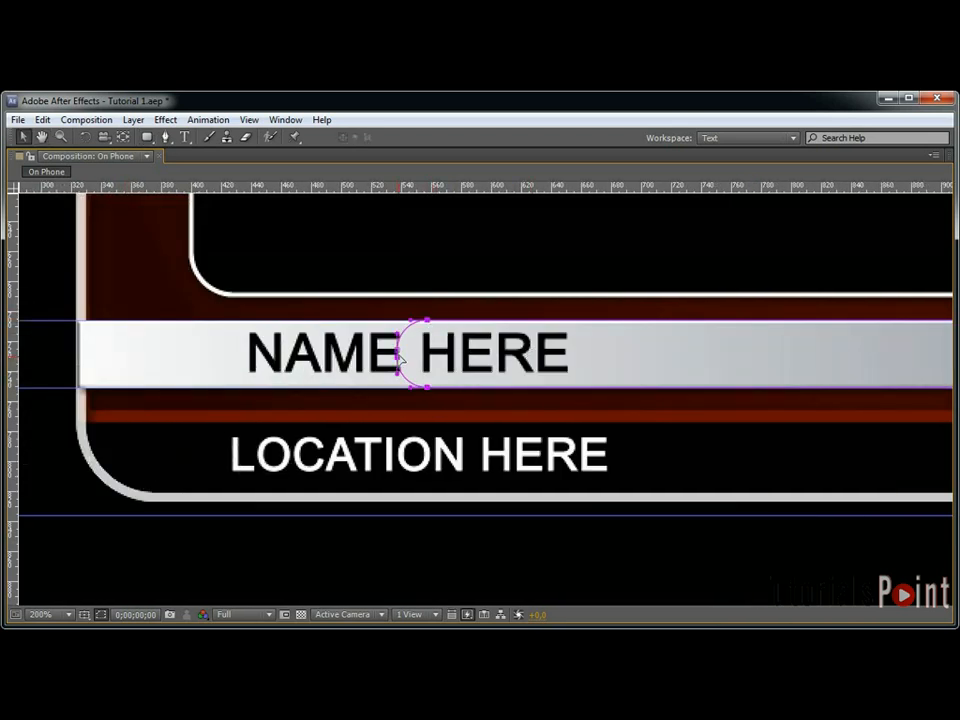
key(shift+Left)
key(shift+Left)
key(shift+Left)
key(shift+Left)
key(shift+Left)
key(shift+Left)
key(shift+Left)
key(shift+Left)
key(shift+Left)
key(shift+Left)
key(shift+Left)
key(shift+Left)
key(shift+Left)
key(shift+Left)
key(shift+Left)
key(shift+Left)
key(shift+Left)
key(shift+Left)
key(shift+Left)
key(shift+Left)
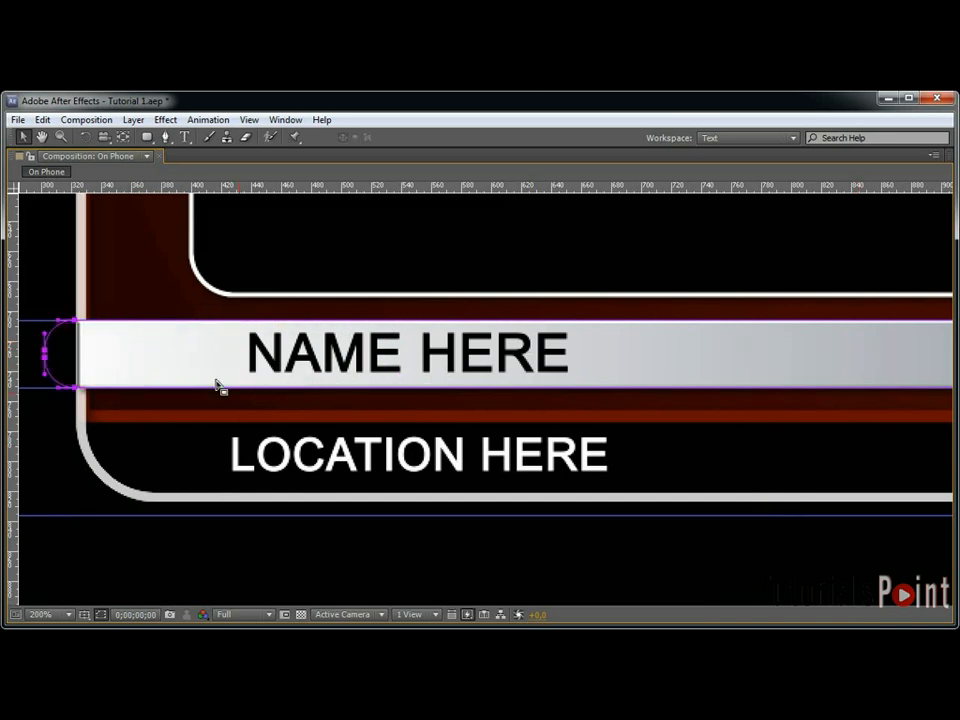
Square off the mask's left end by removing its extra point and curves, and align it with the window's left edge.
key(g)
click(44, 350)
alt+click(75, 388)
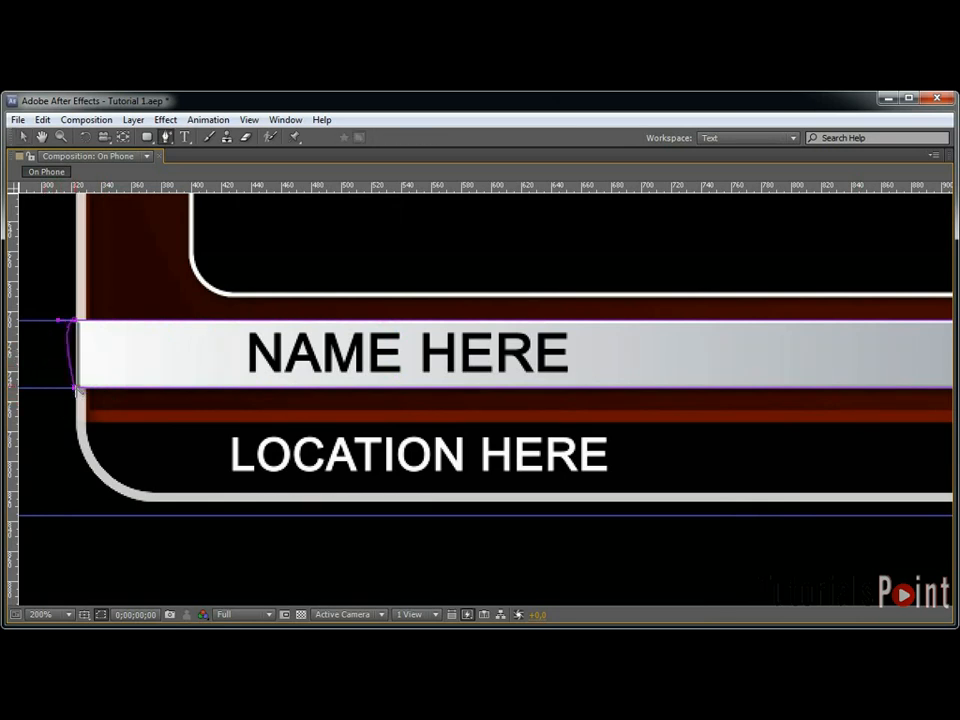
alt+click(76, 322)
key(v)
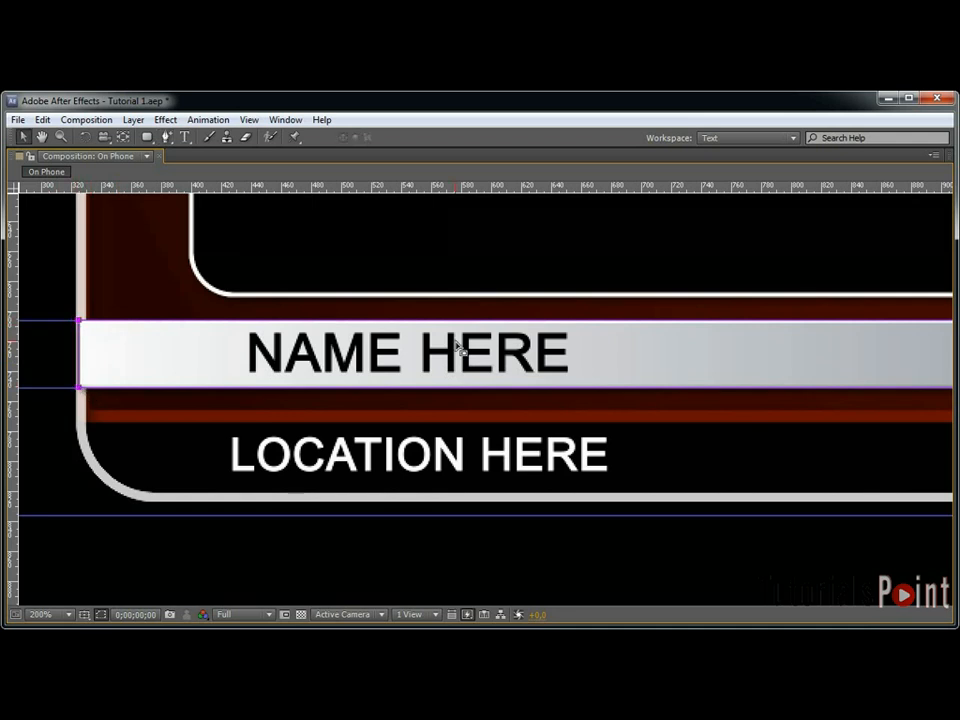
Copy the Ramp effect from the Top Bar layer to the Bottom Bar layer.
scroll(457, 347, down, 1)
key(grave)
scroll(735, 336, down, 1)
drag(718, 254, 660, 354)
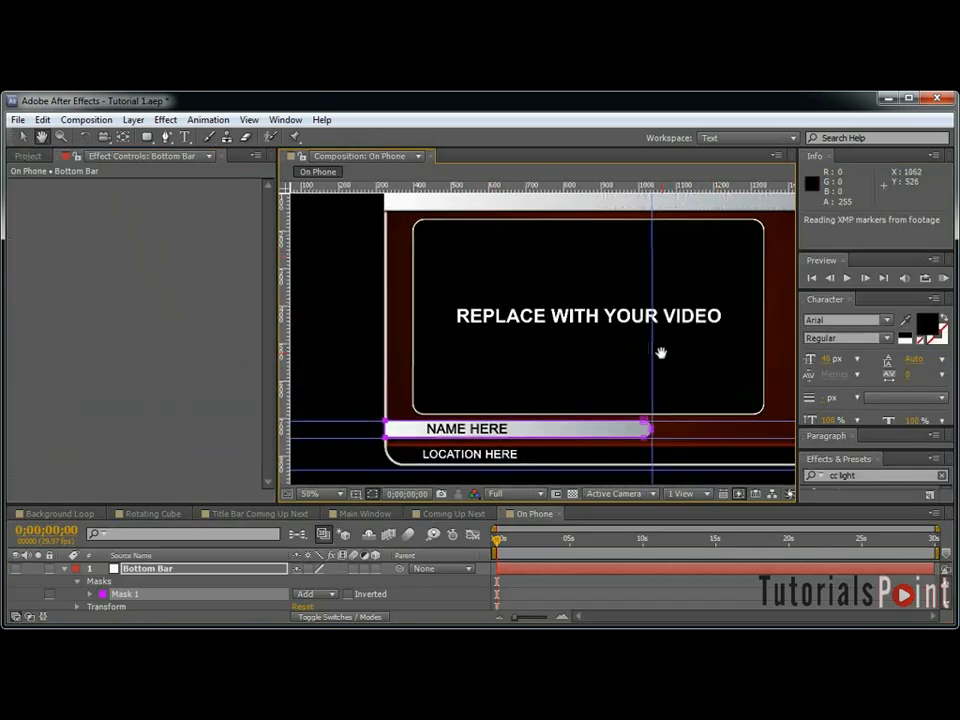
click(64, 569)
click(140, 581)
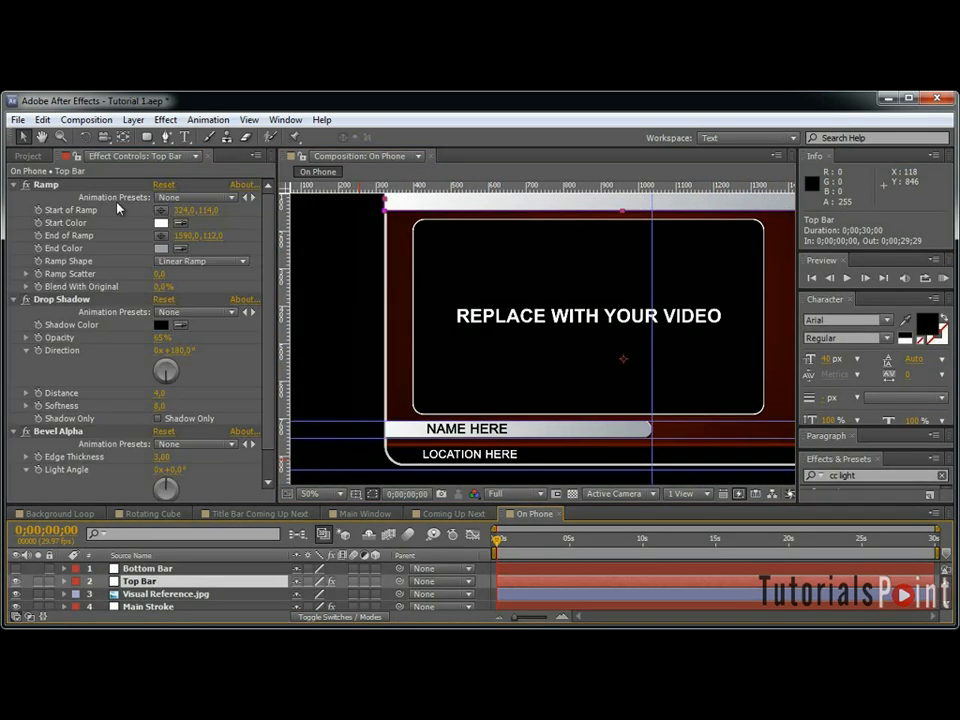
click(55, 187)
key(ctrl+c)
click(156, 569)
key(ctrl+v)
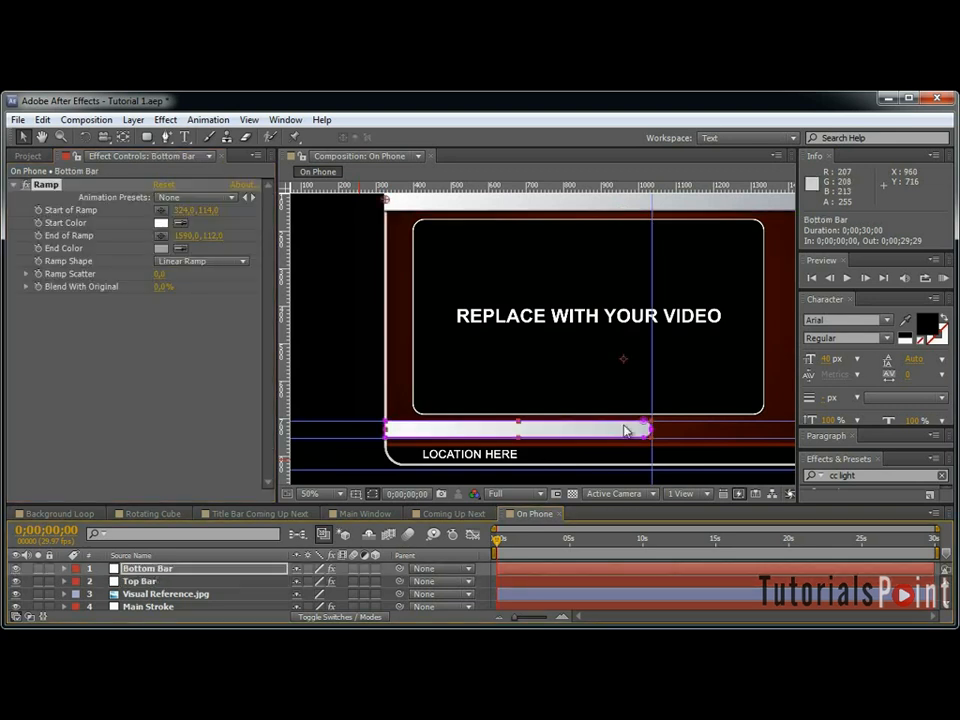
Set the Bottom Bar's ramp to start at 326, 726 and end at 1038, 726, spanning the bar.
drag(386, 200, 386, 430)
click(386, 429)
click(161, 236)
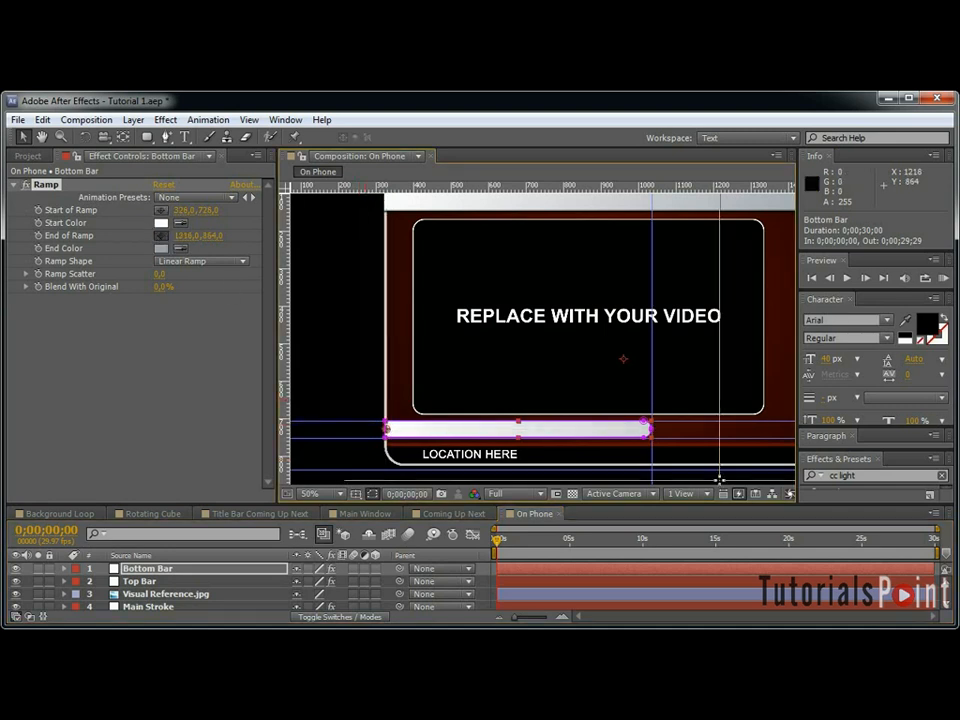
click(649, 430)
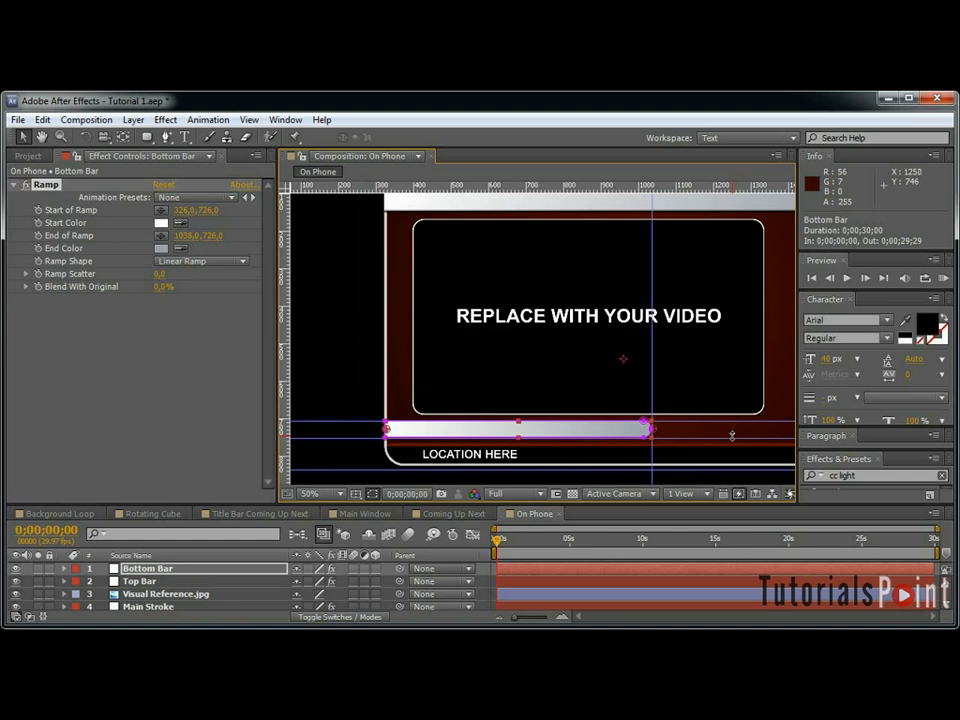
Apply a Drop Shadow to Bottom Bar with 65% opacity, a distance of 4 and a softness of 8.
click(172, 570)
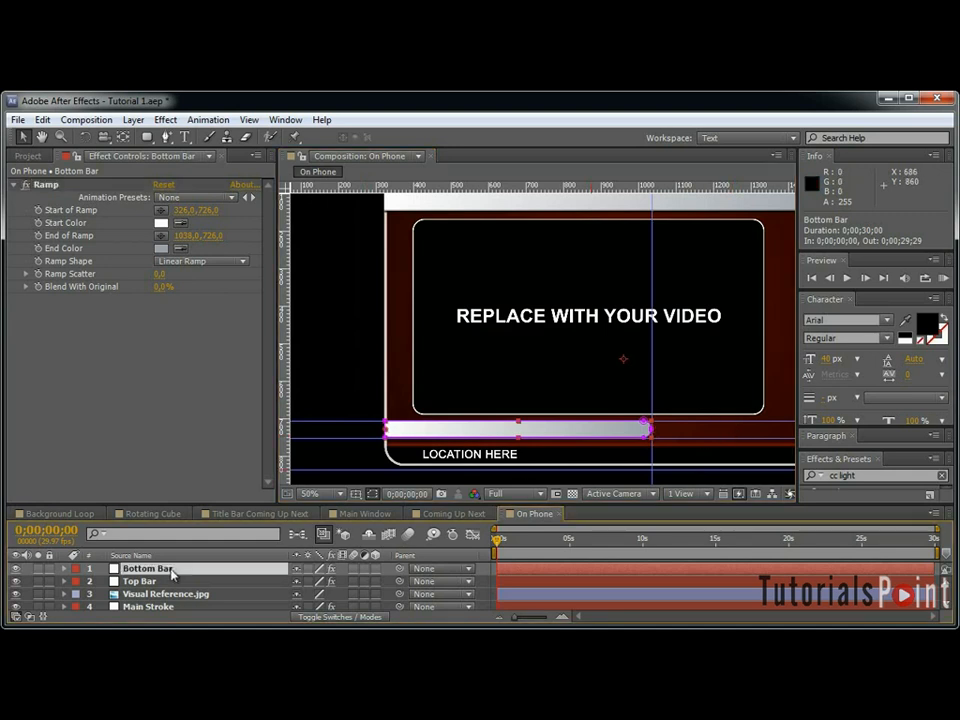
click(165, 120)
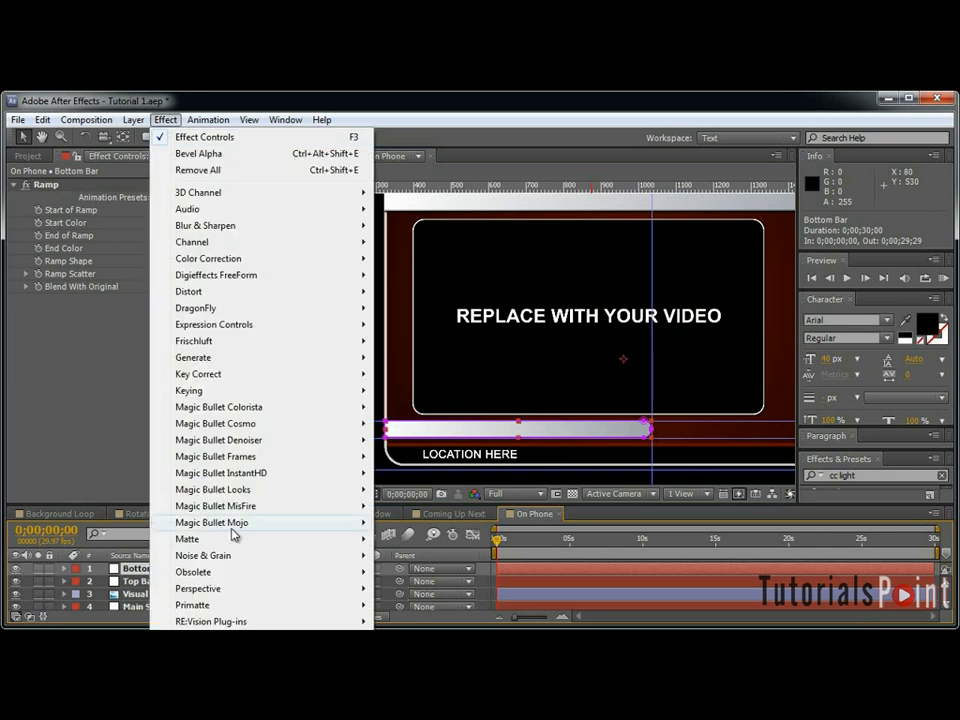
mouse_move(276, 590)
click(440, 634)
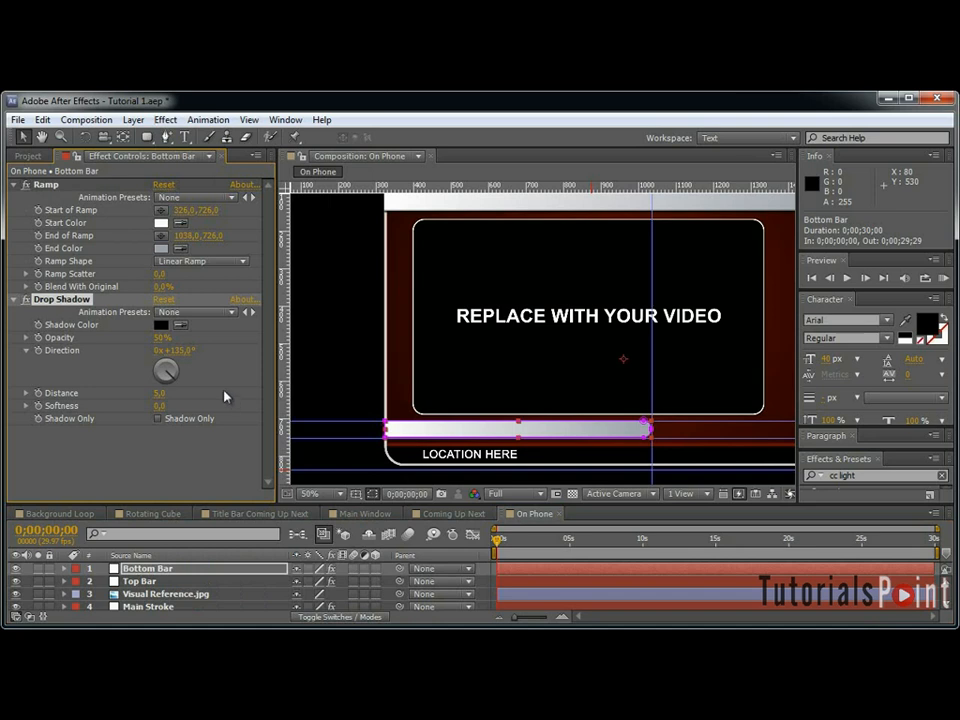
click(157, 337)
key(Return)
click(160, 393)
text(4)
key(Tab)
Apply a Bevel Alpha effect to Bottom Bar with its light angle at 60°.
click(166, 119)
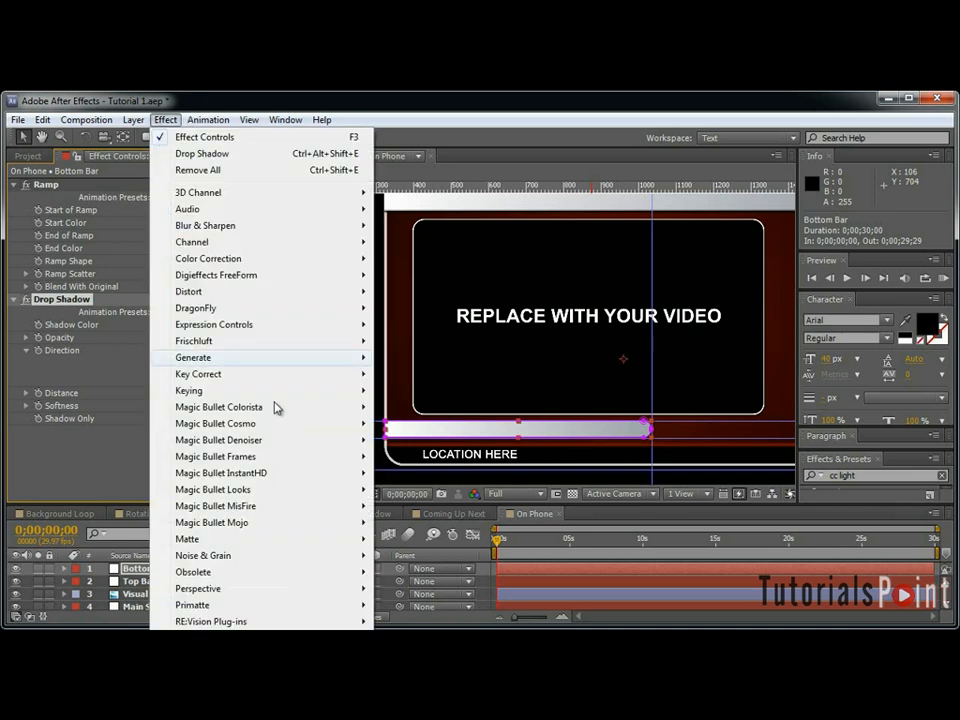
mouse_move(289, 592)
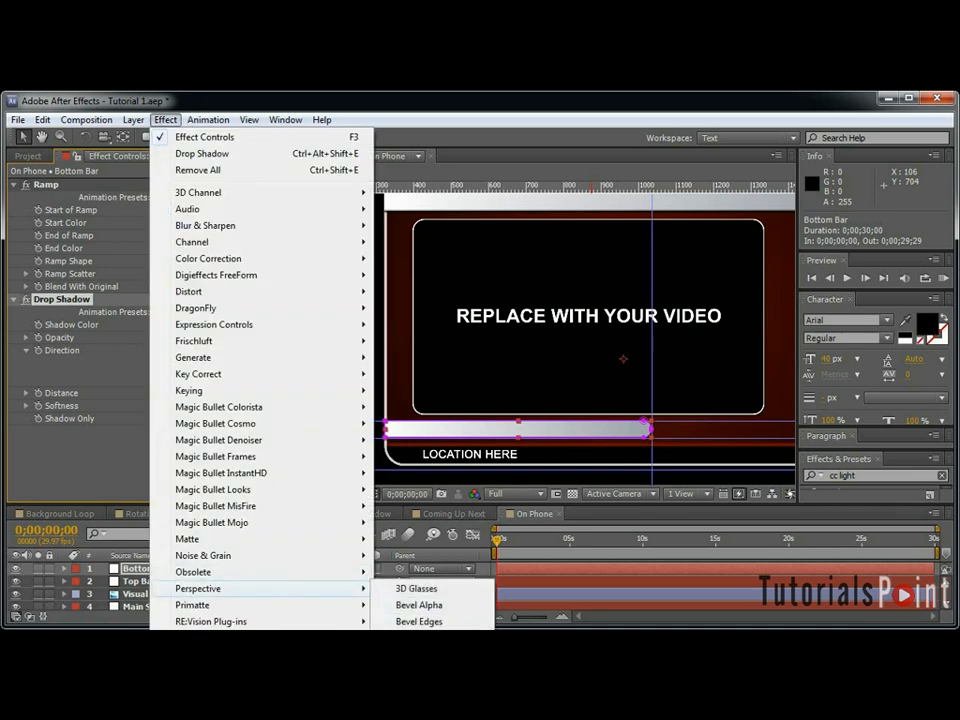
click(410, 605)
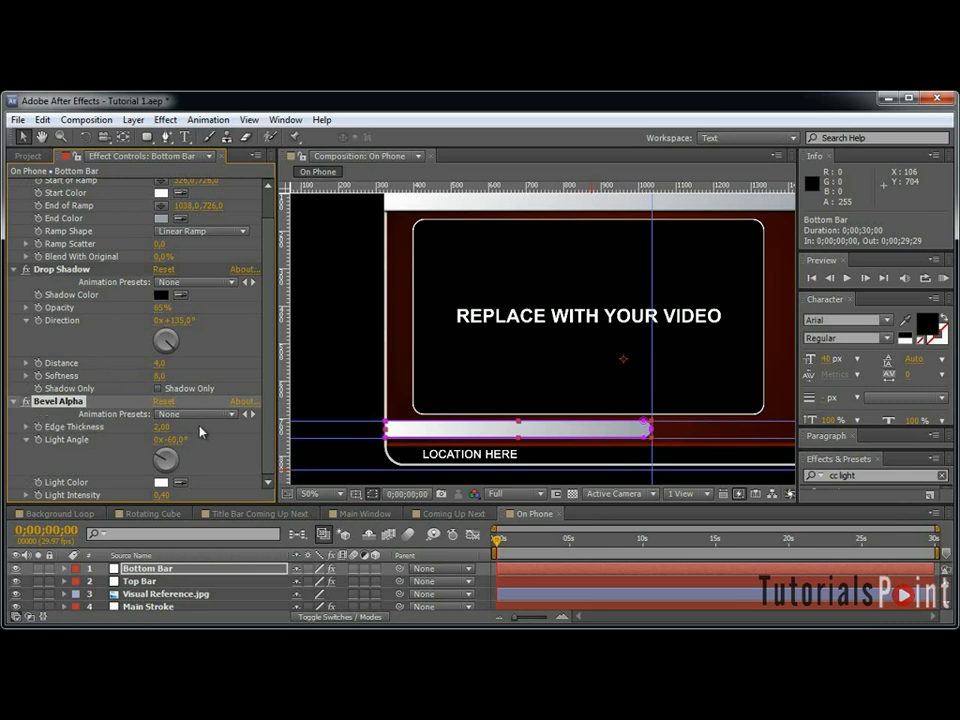
click(177, 439)
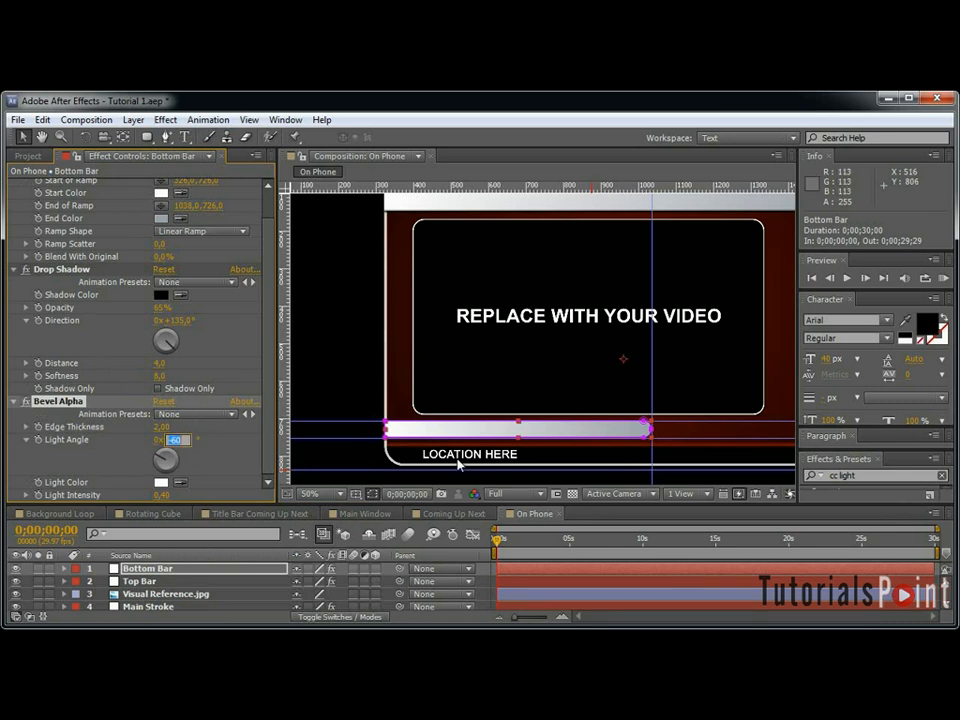
text(60,0)
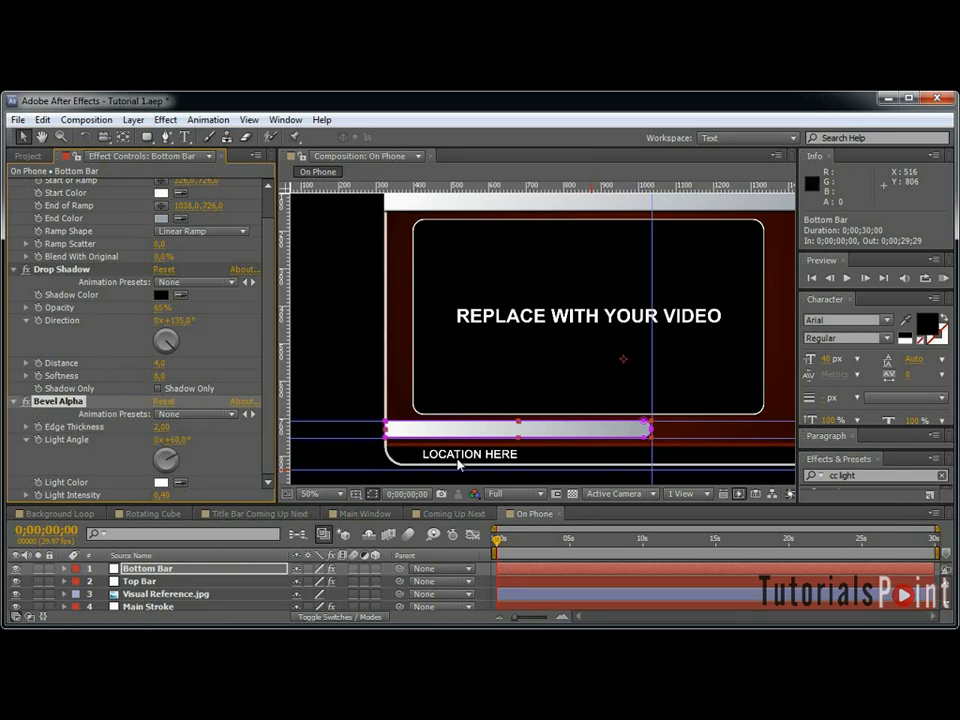
text(0)
key(Return)
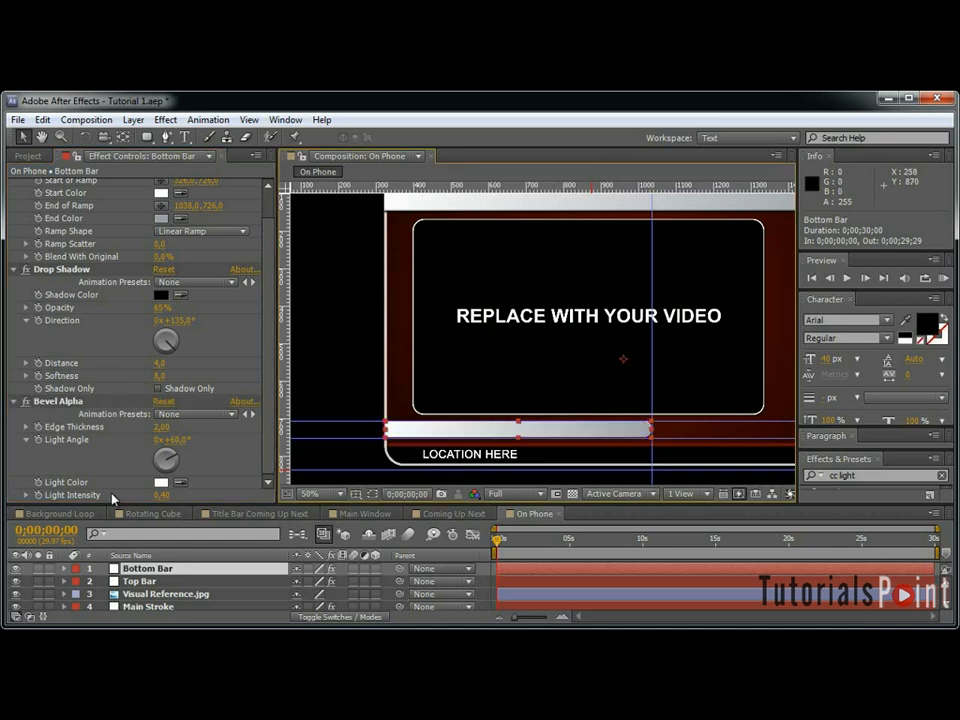
Set the Bottom Bar's Bevel Alpha light intensity to 0.60.
click(163, 495)
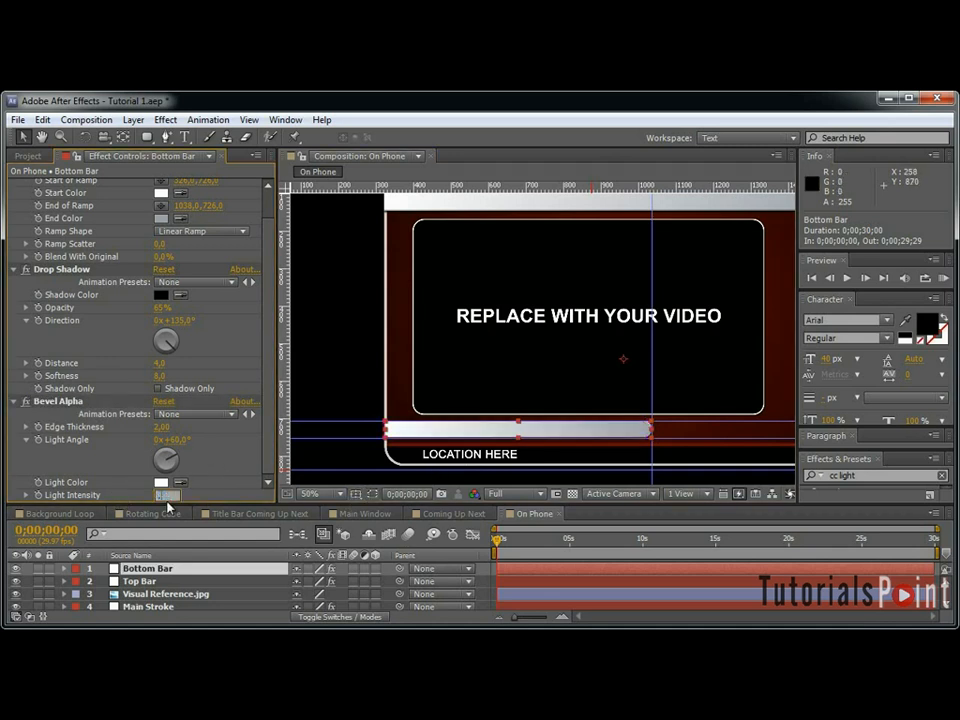
text(.6)
key(Return)
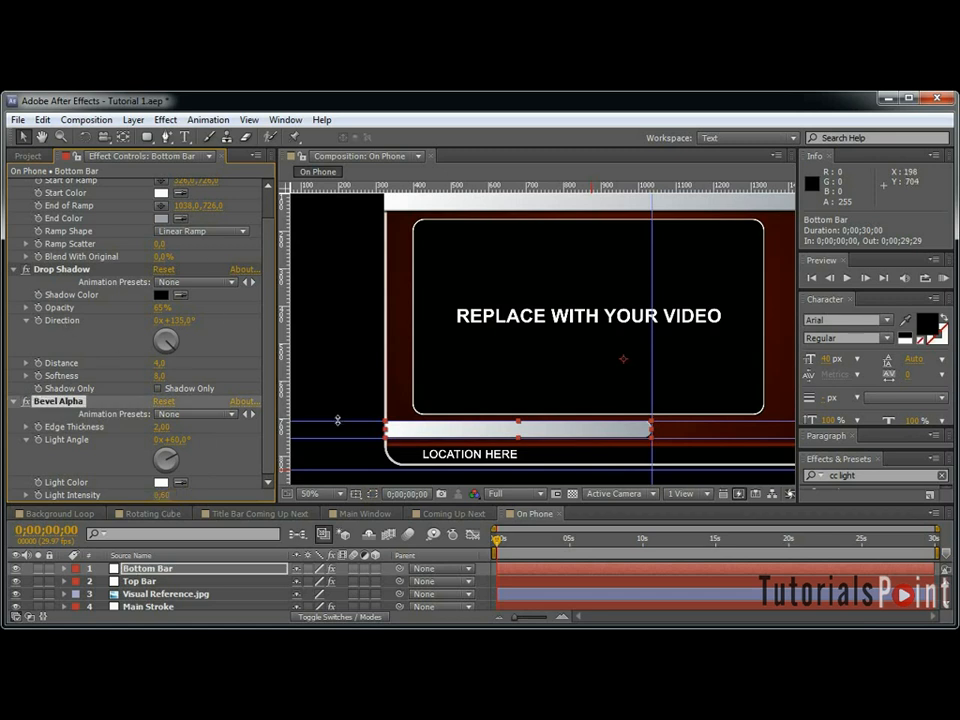
click(250, 448)
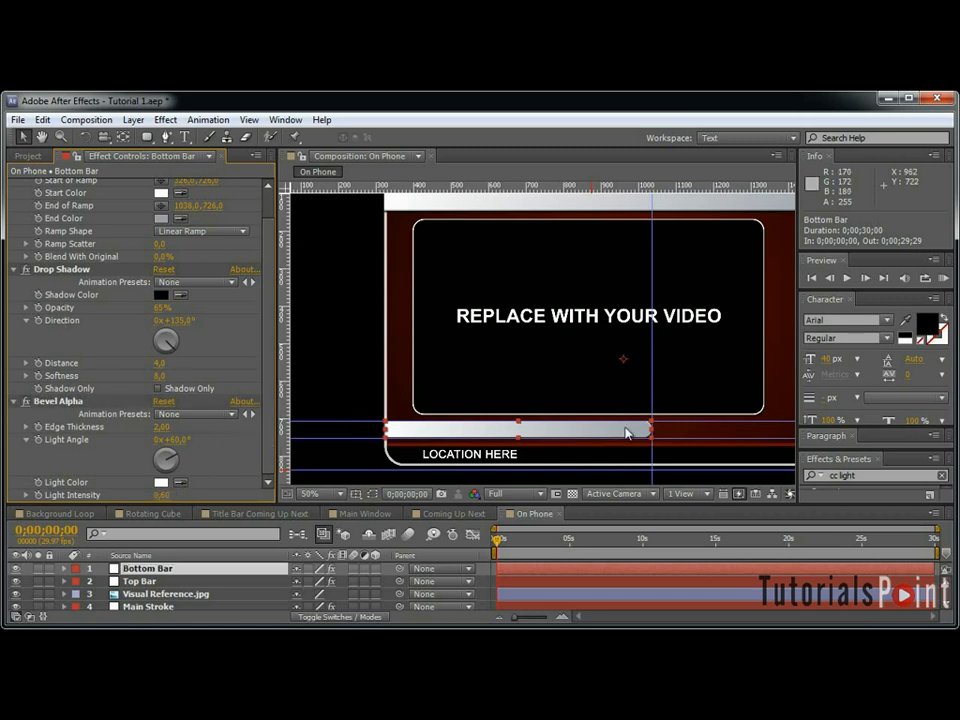
Try a Bevel Alpha light angle of -35° against the bar's rounded end and undo the change.
scroll(632, 426, up, 1)
drag(691, 426, 549, 238)
scroll(640, 300, up, 2)
drag(702, 330, 380, 384)
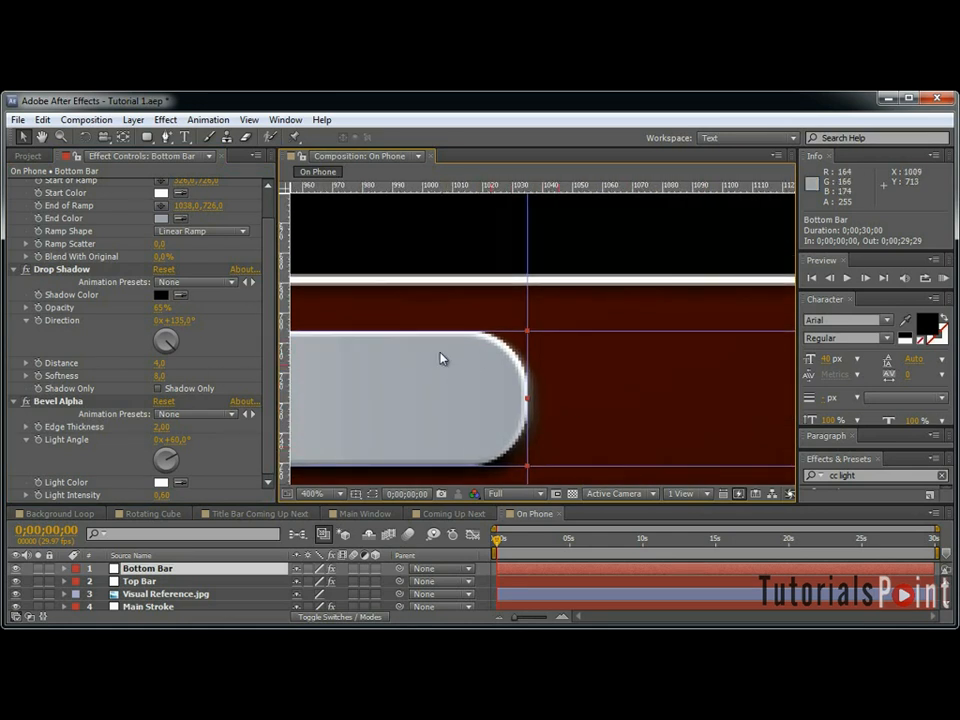
drag(180, 439, 117, 444)
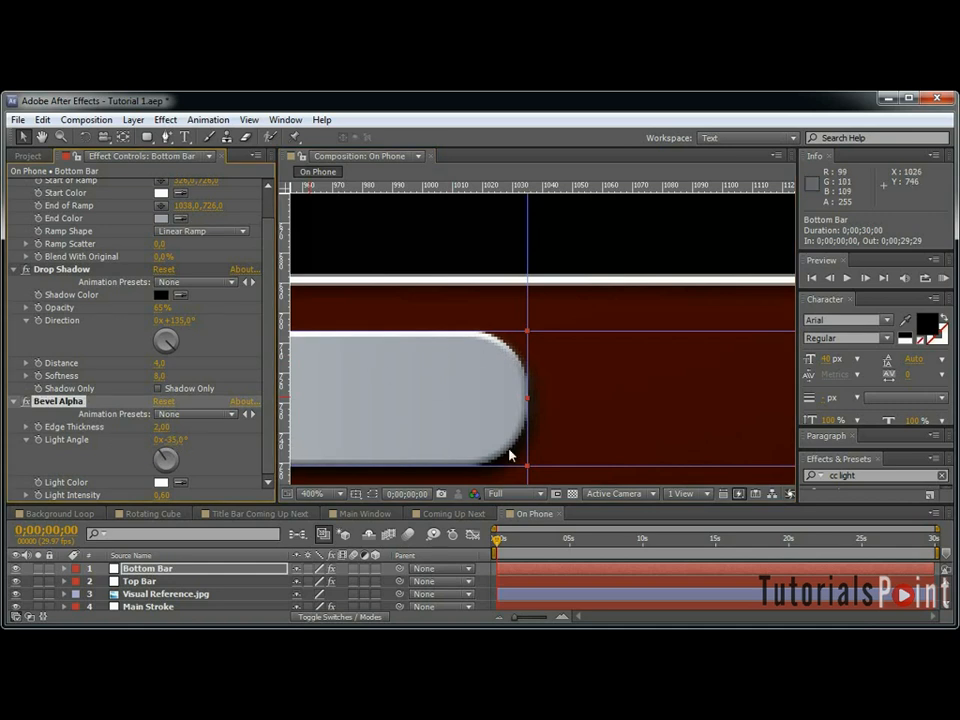
key(ctrl+z)
key(ctrl+z)
key(ctrl+z)
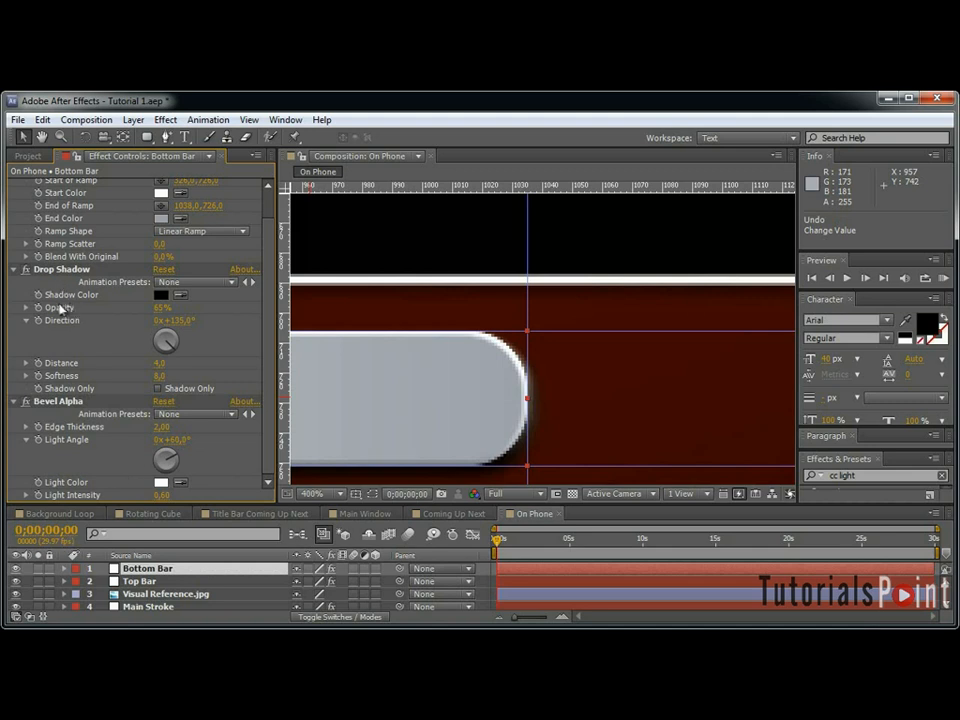
Collapse the Bottom Bar's Ramp, Drop Shadow and Bevel Alpha settings.
scroll(67, 181, up, 1)
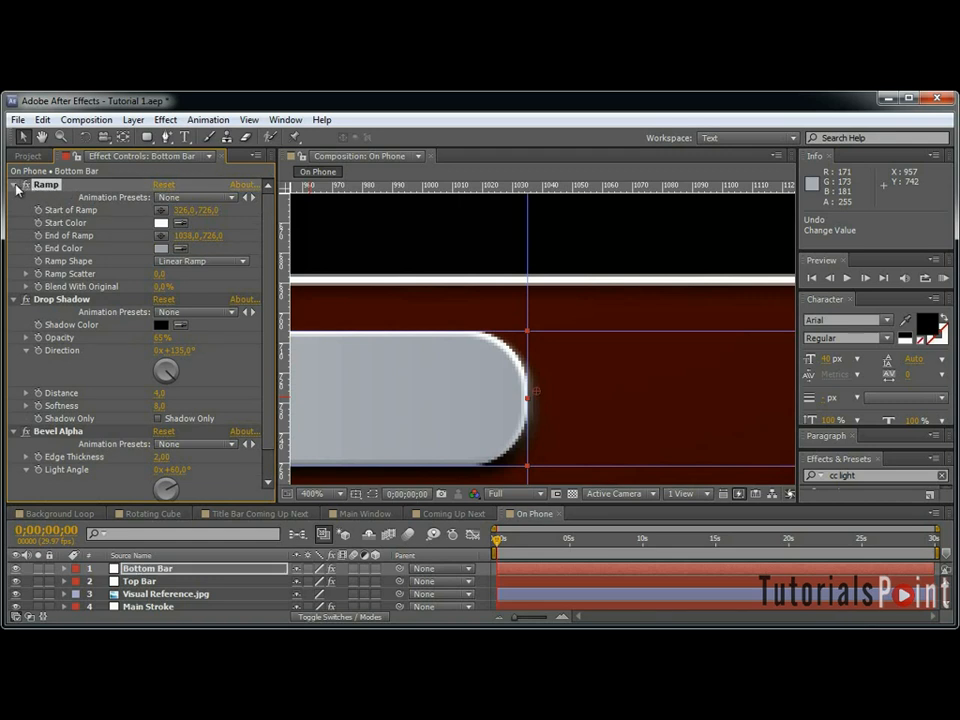
click(14, 184)
click(14, 197)
click(14, 209)
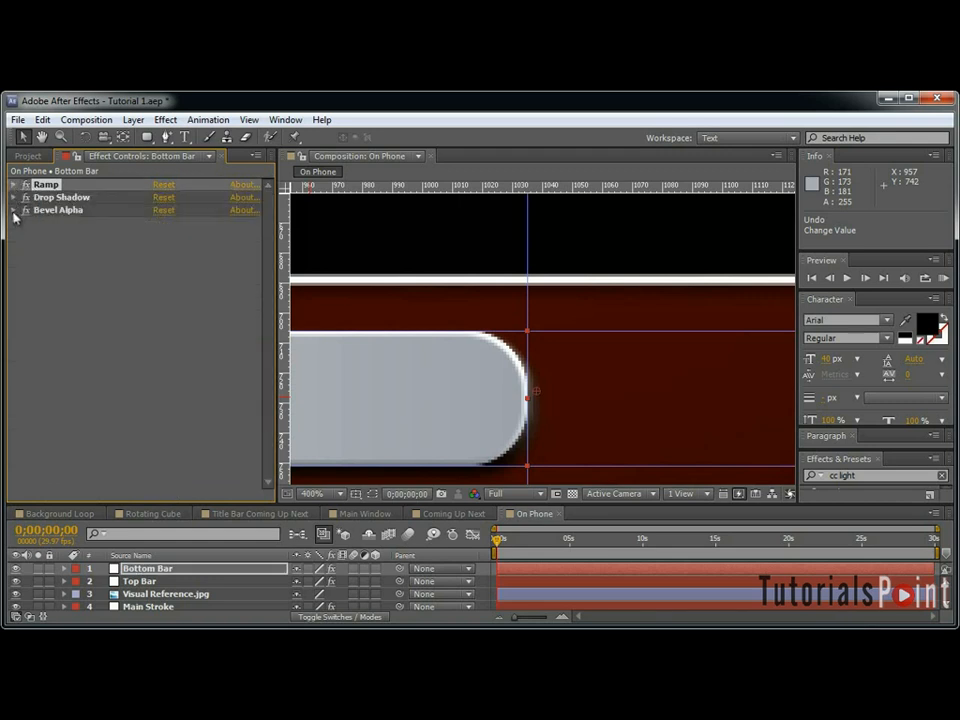
Create a 30-second HDTV 1080 29.97 composition named On The Phone Video.
click(533, 373)
scroll(533, 373, down, 8)
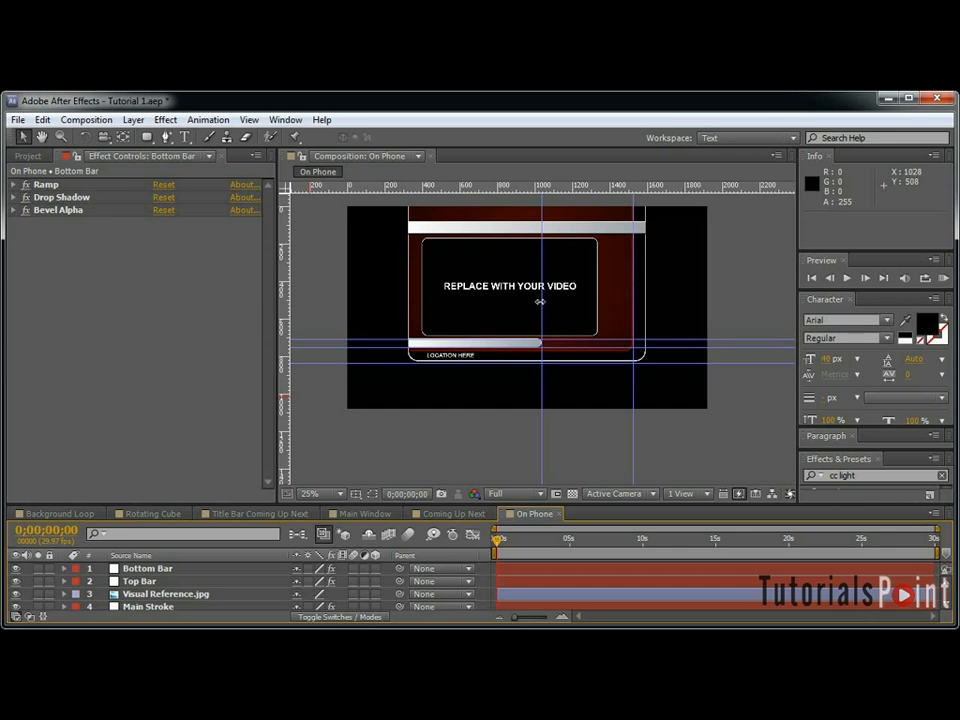
key(ctrl+n)
text(On The Phone )
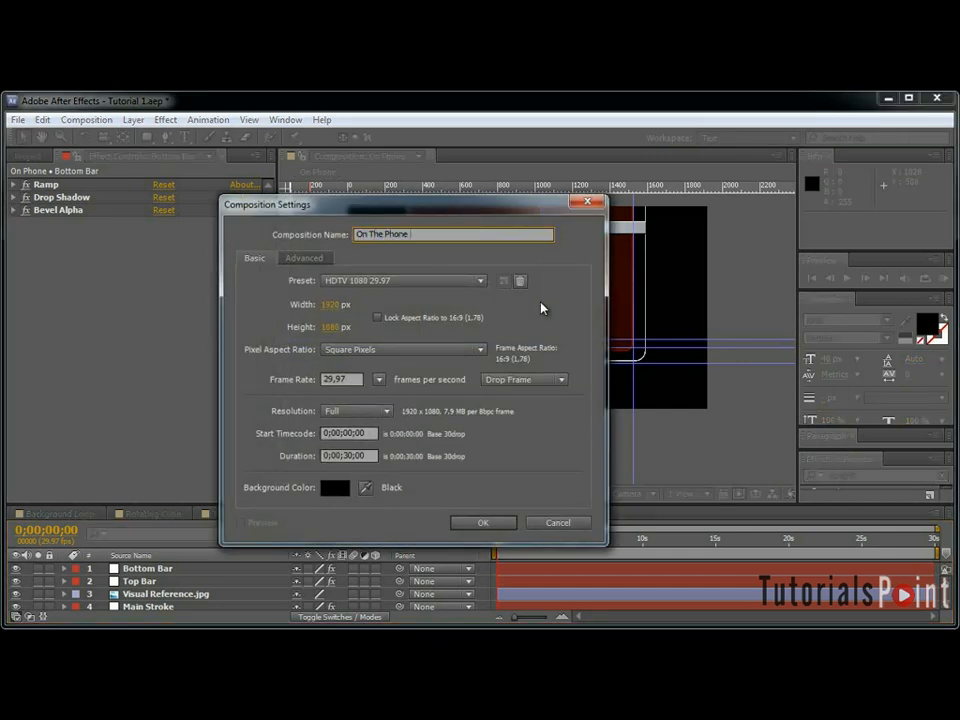
text(Video)
key(Return)
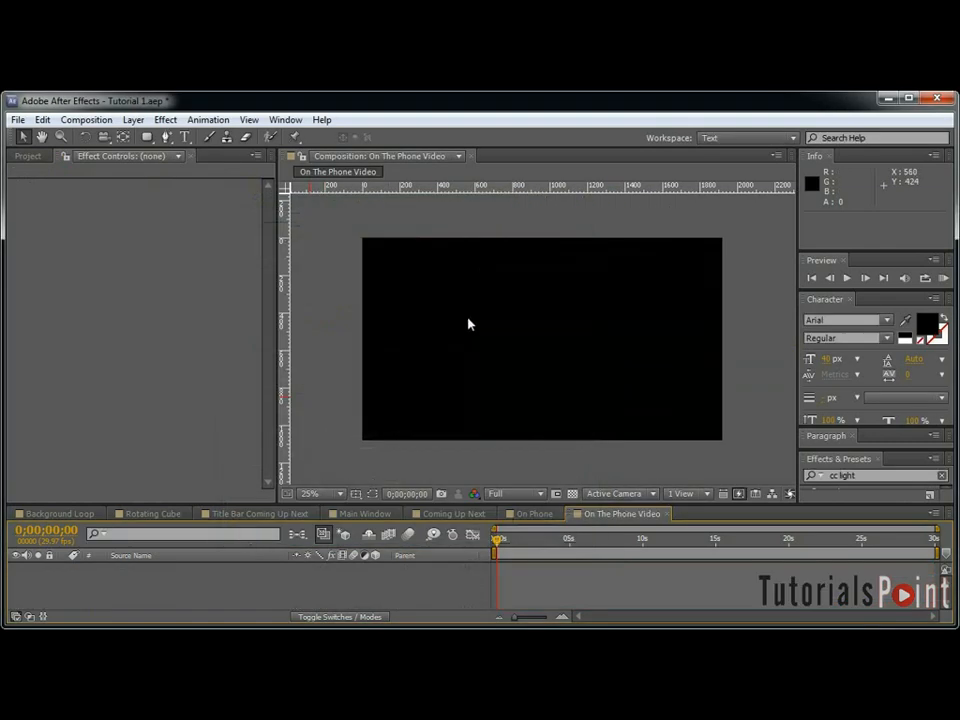
Add the text YOUR VIDEO to On The Phone Video in white Arial Regular at 182 px.
click(463, 321)
text(O)
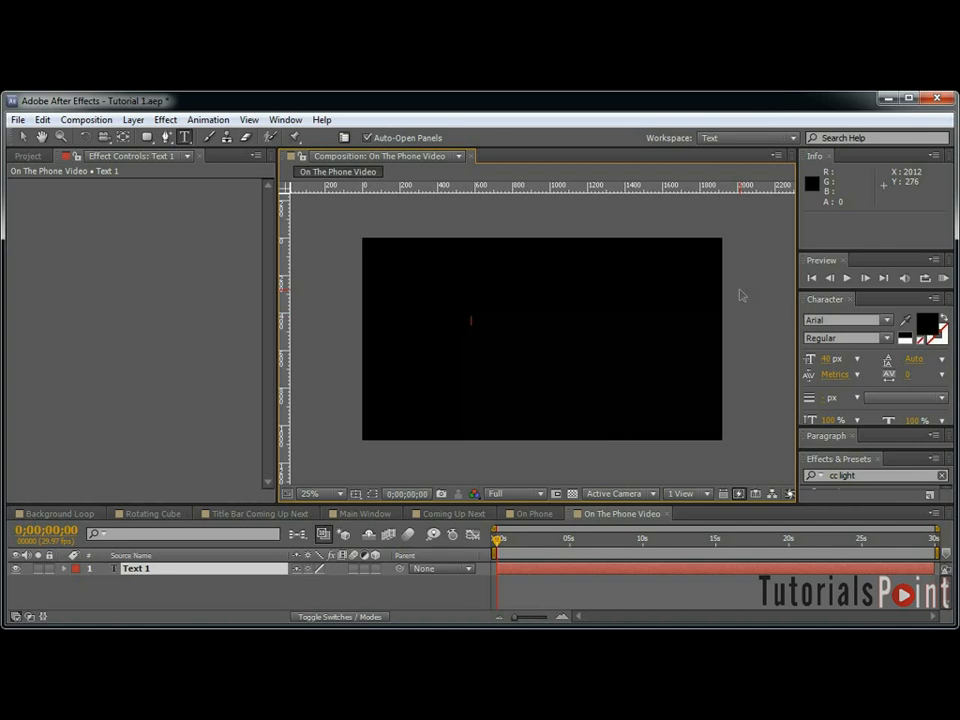
key(ctrl+a)
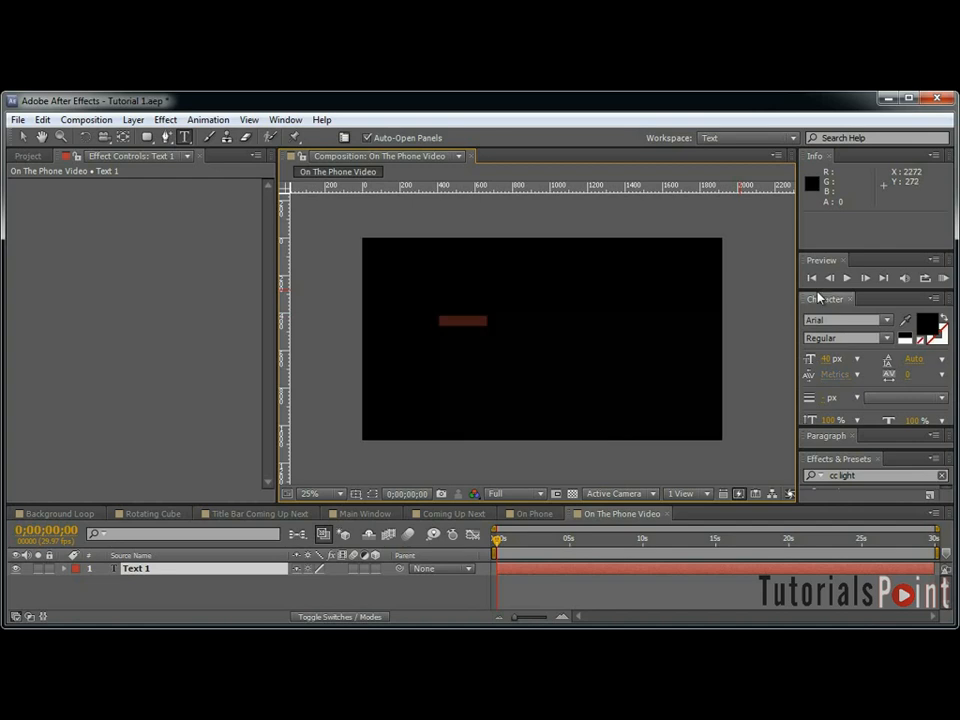
click(906, 338)
click(903, 342)
drag(828, 361, 933, 361)
click(23, 137)
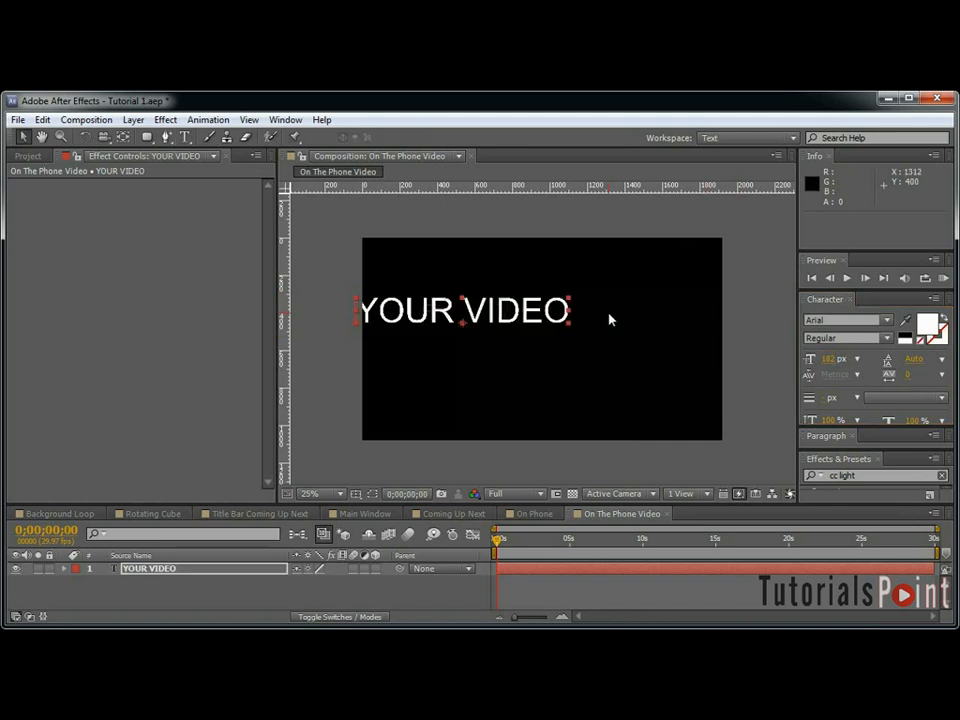
Move the YOUR VIDEO text to the middle of the frame, at about 964, 564, checking it against the safe-area guides.
drag(506, 310, 583, 338)
key(apostrophe)
key(apostrophe)
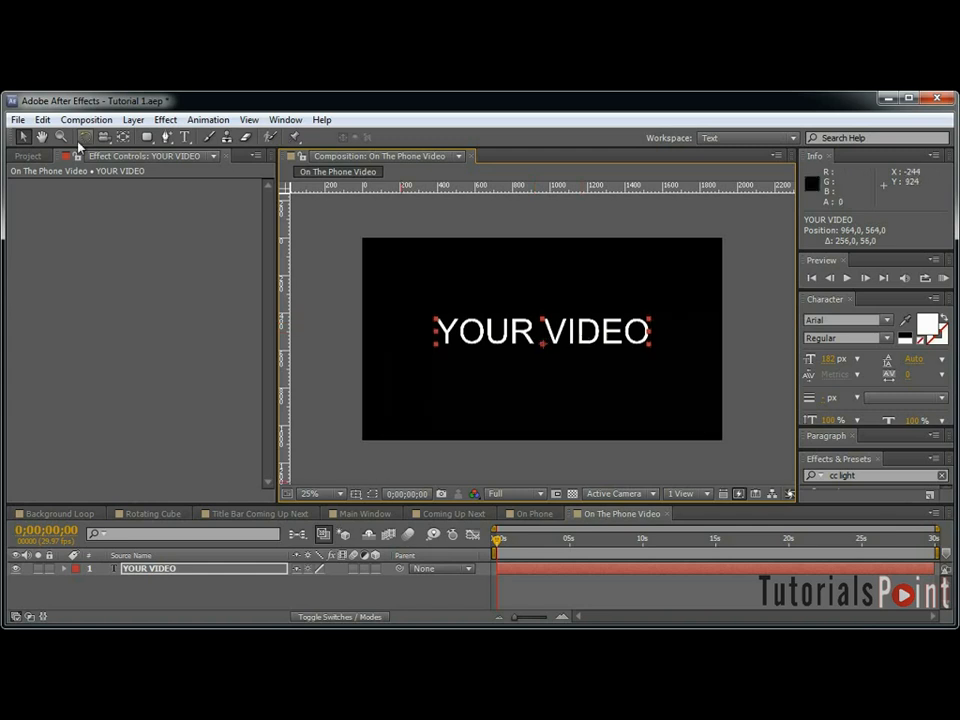
Hide the Visual Reference layer in On Phone and place the On The Phone Video composition as the topmost layer.
click(28, 156)
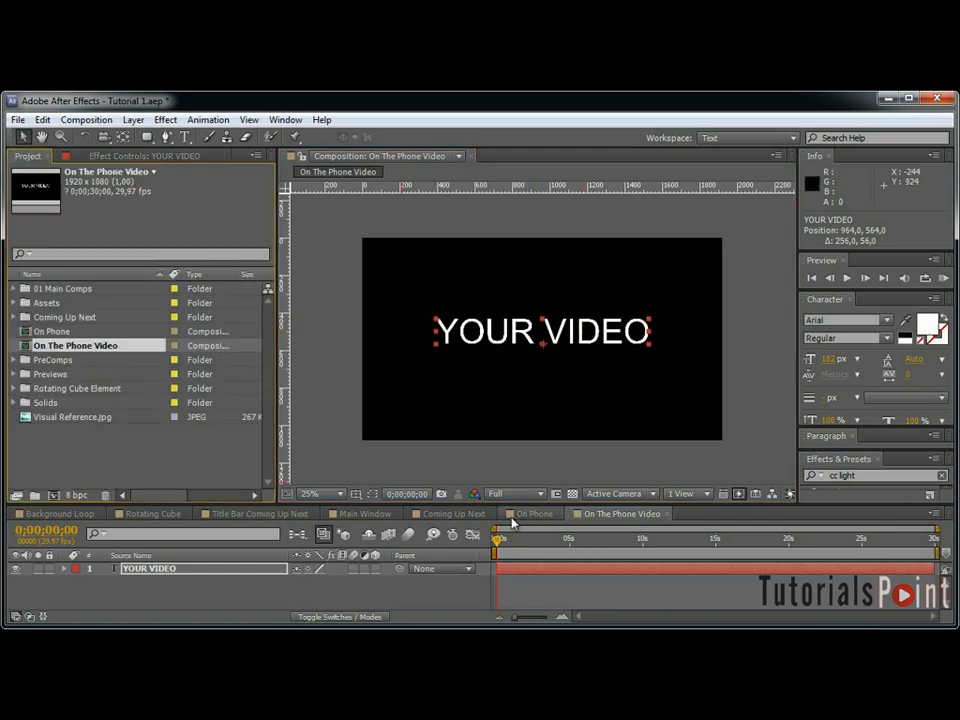
click(534, 513)
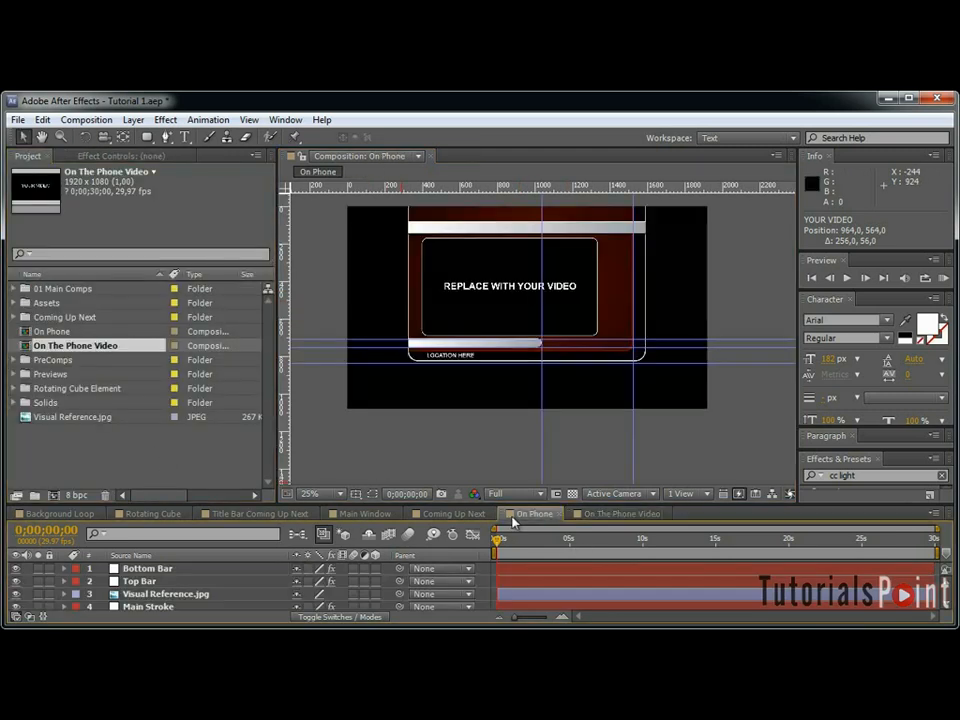
click(15, 594)
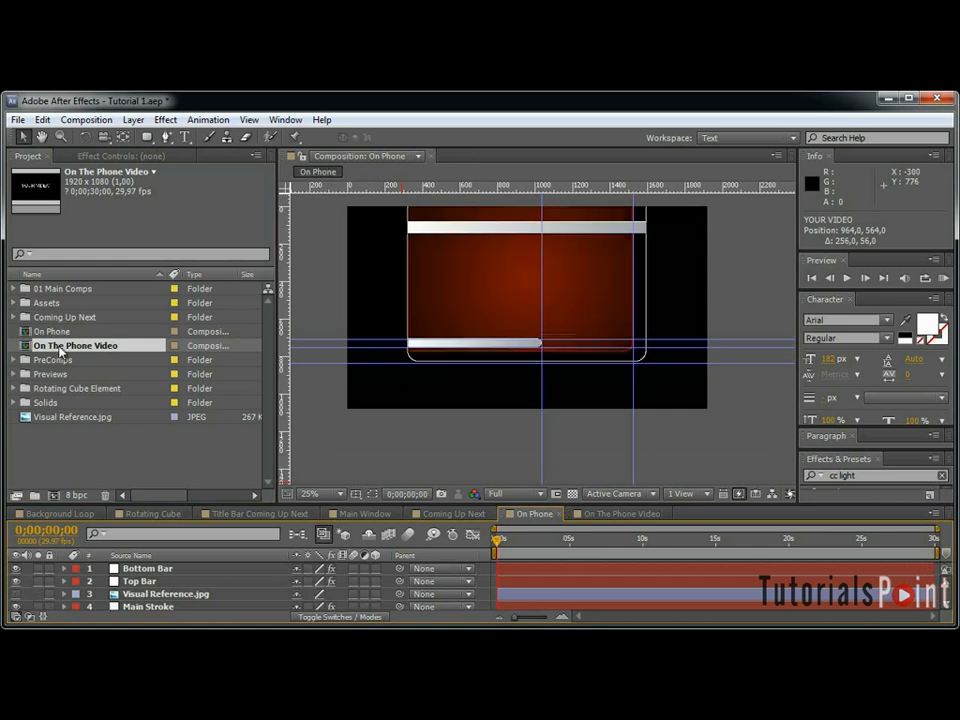
click(57, 331)
drag(57, 345, 245, 570)
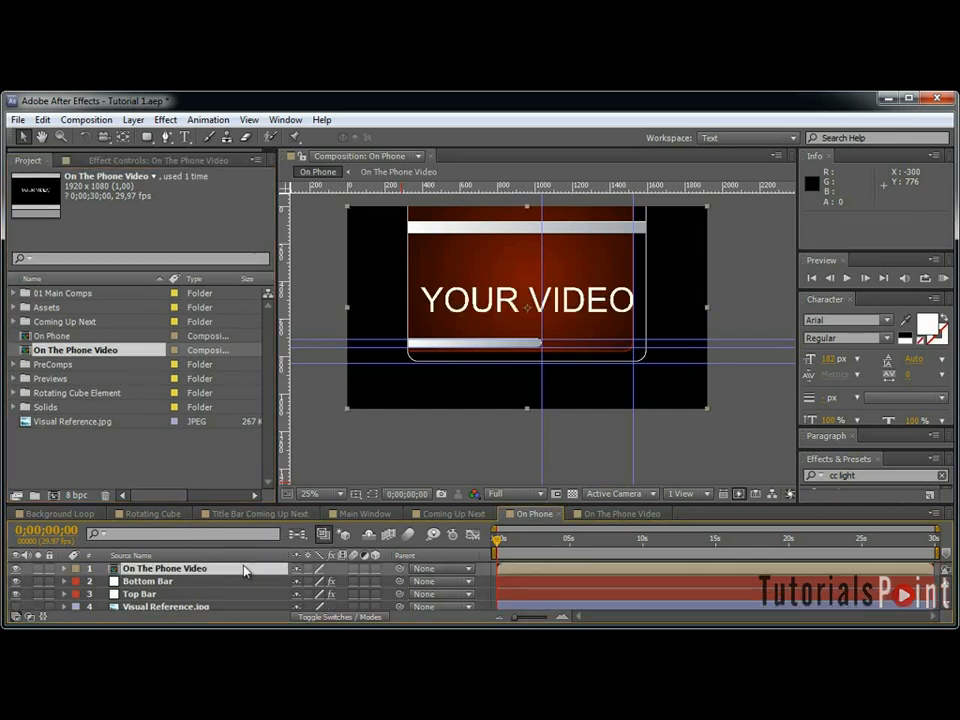
Add a composition-sized black solid behind the YOUR VIDEO text in On The Phone Video.
click(628, 516)
click(317, 598)
key(ctrl+y)
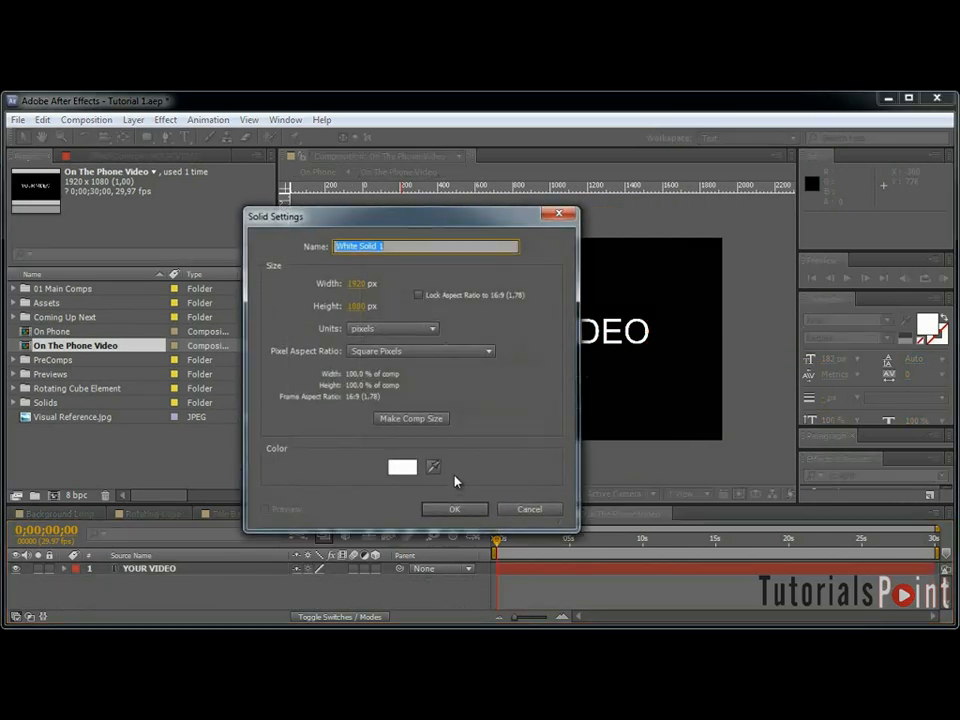
click(401, 466)
key(Return)
key(Return)
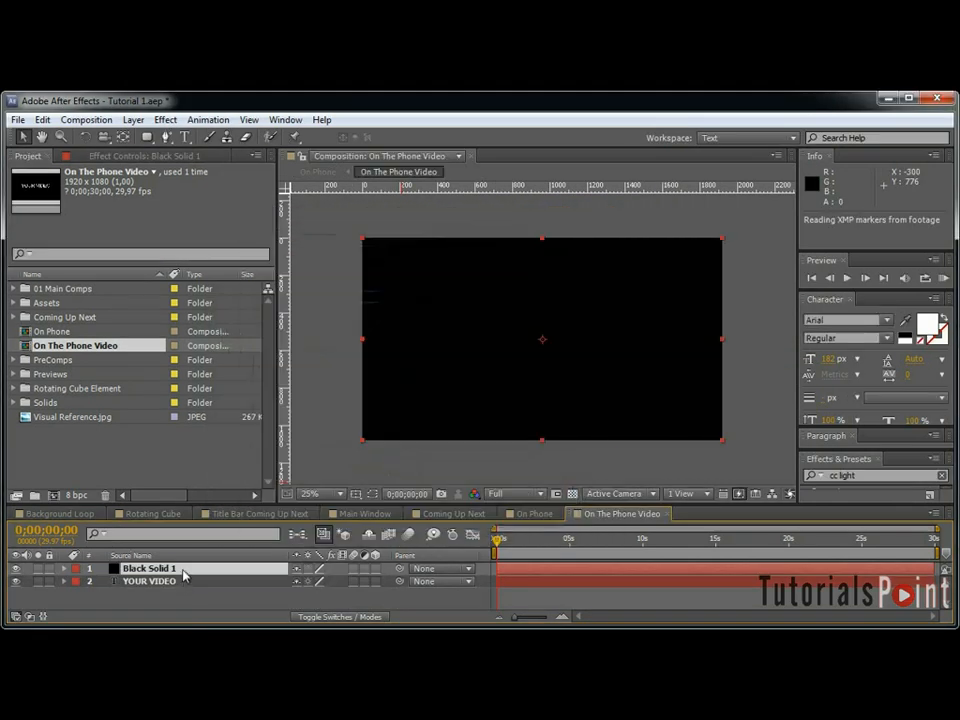
drag(182, 571, 186, 589)
Scale the On The Phone Video layer in On Phone to 50% and add a full-layer rounded rectangle mask.
click(519, 515)
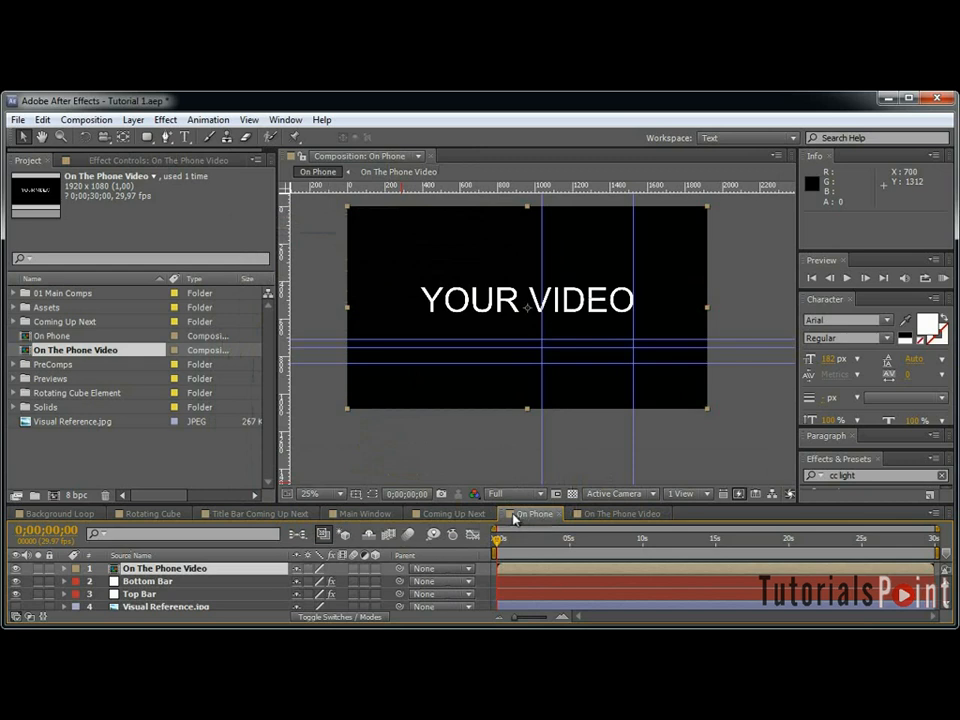
key(s)
drag(340, 581, 318, 581)
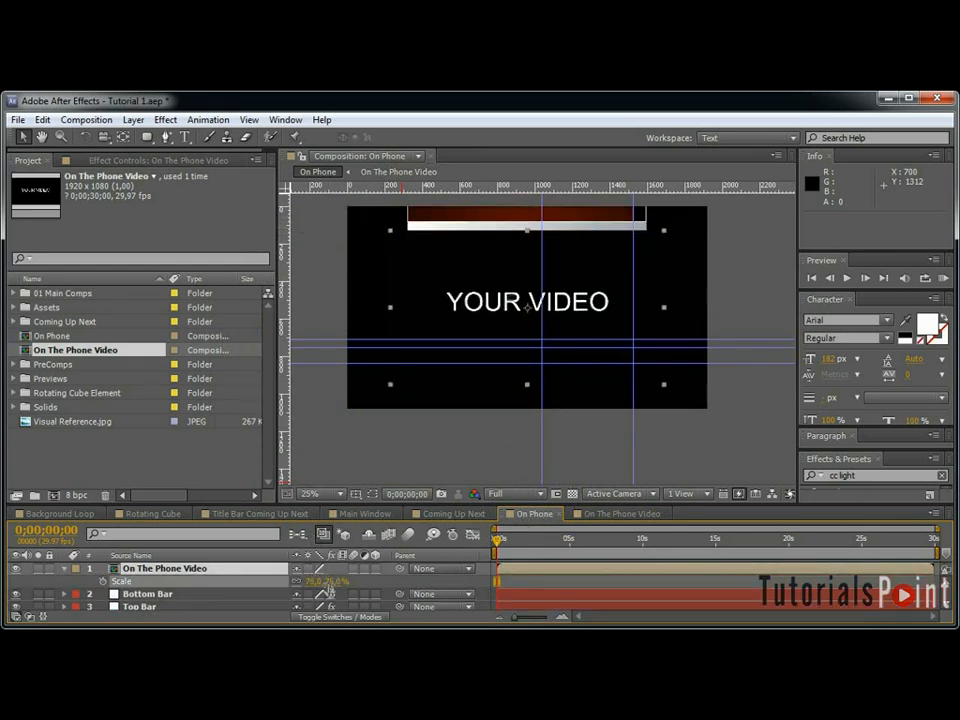
double_click(146, 137)
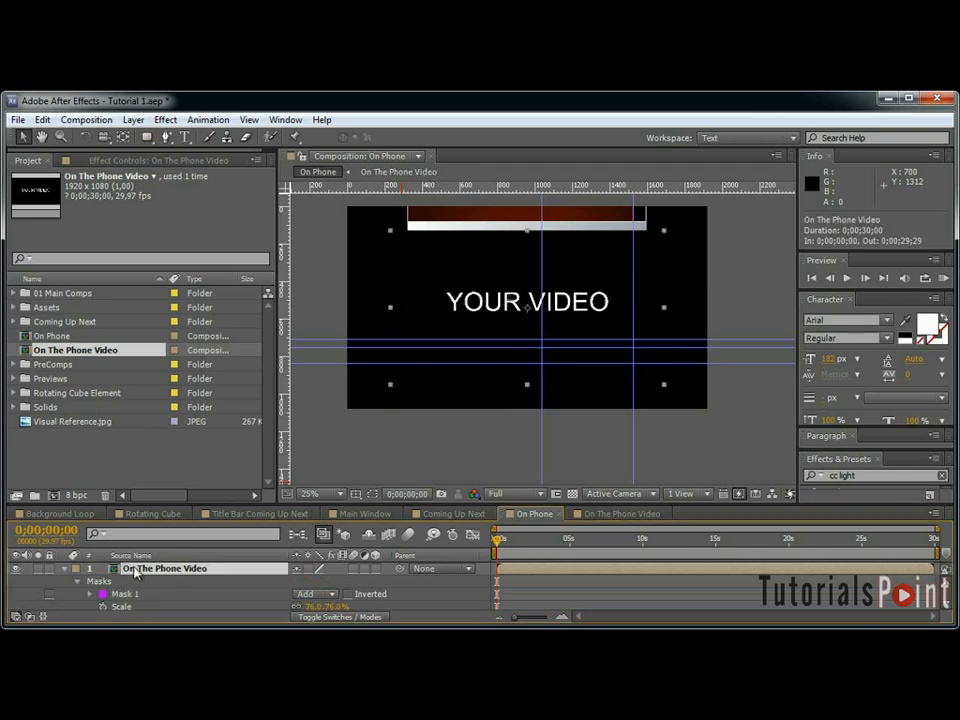
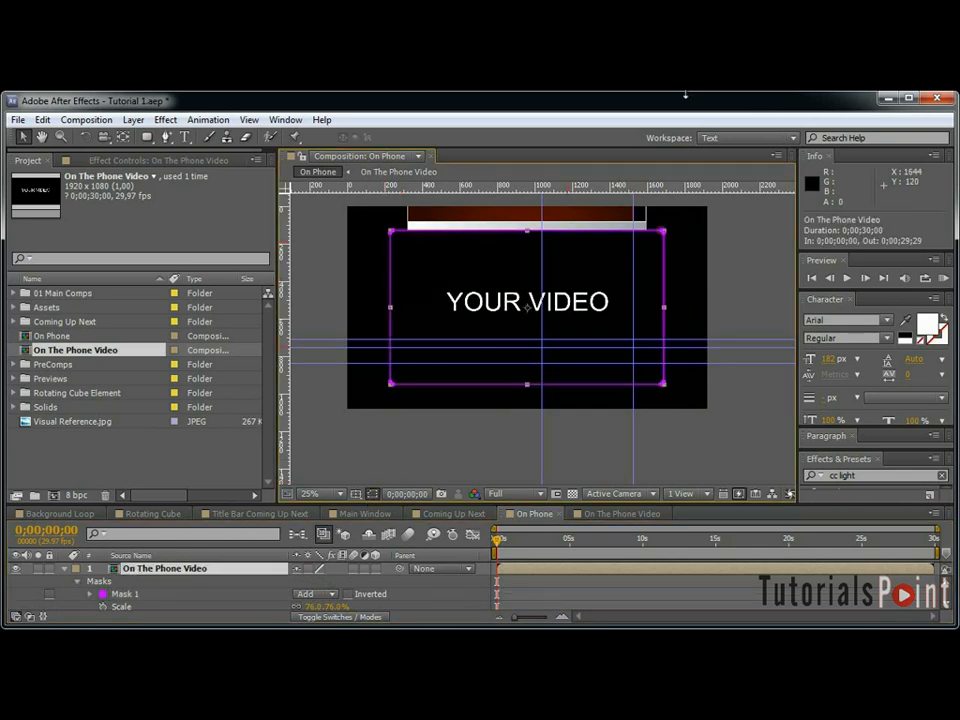
drag(339, 609, 321, 618)
click(64, 569)
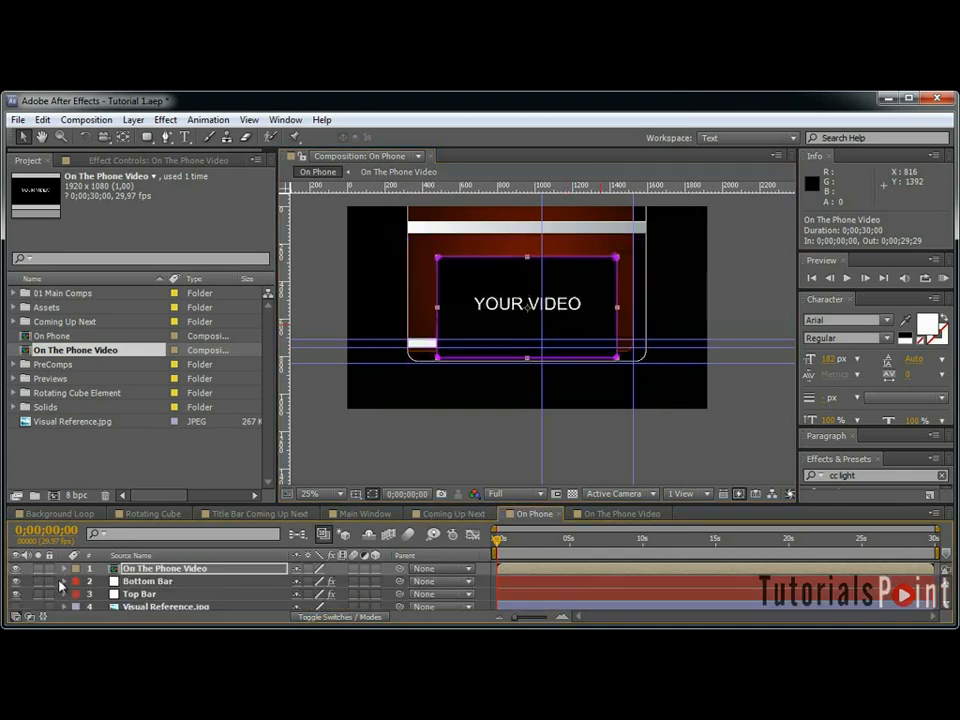
Move the On The Phone Video layer over the visual reference's video frame, at about 870, 436.
scroll(557, 281, up, 2)
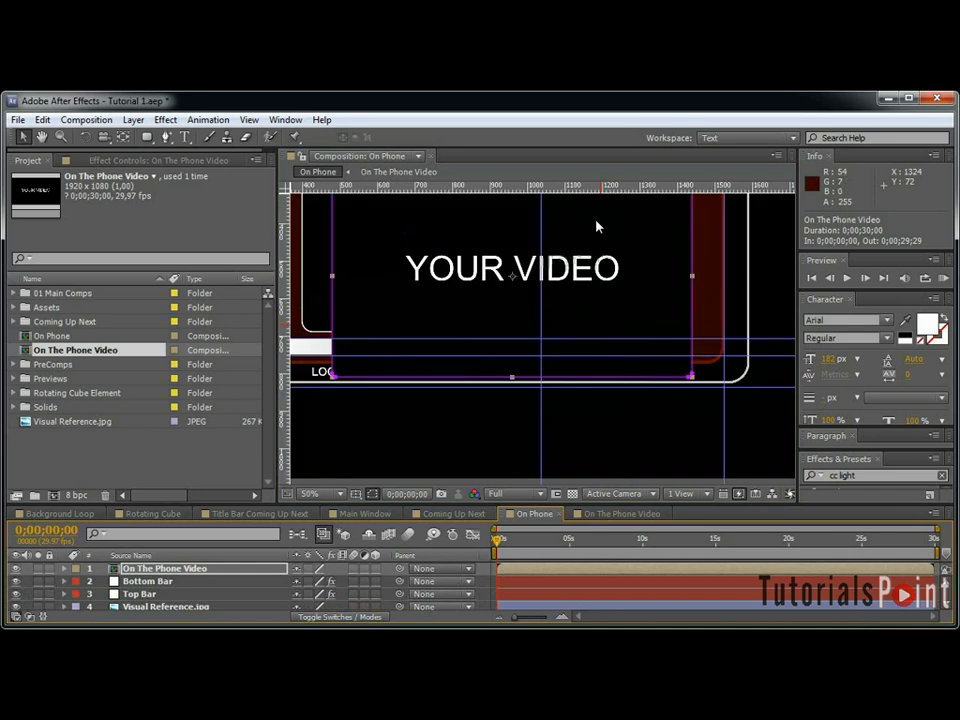
key(grave)
drag(386, 277, 481, 384)
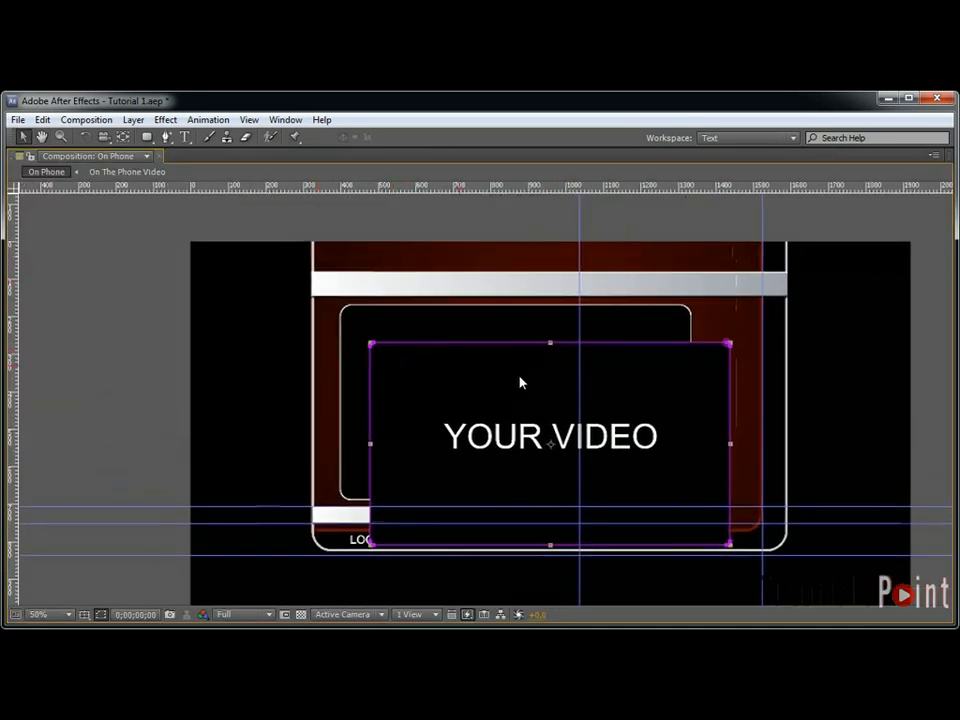
key(grave)
drag(521, 332, 493, 306)
key(s)
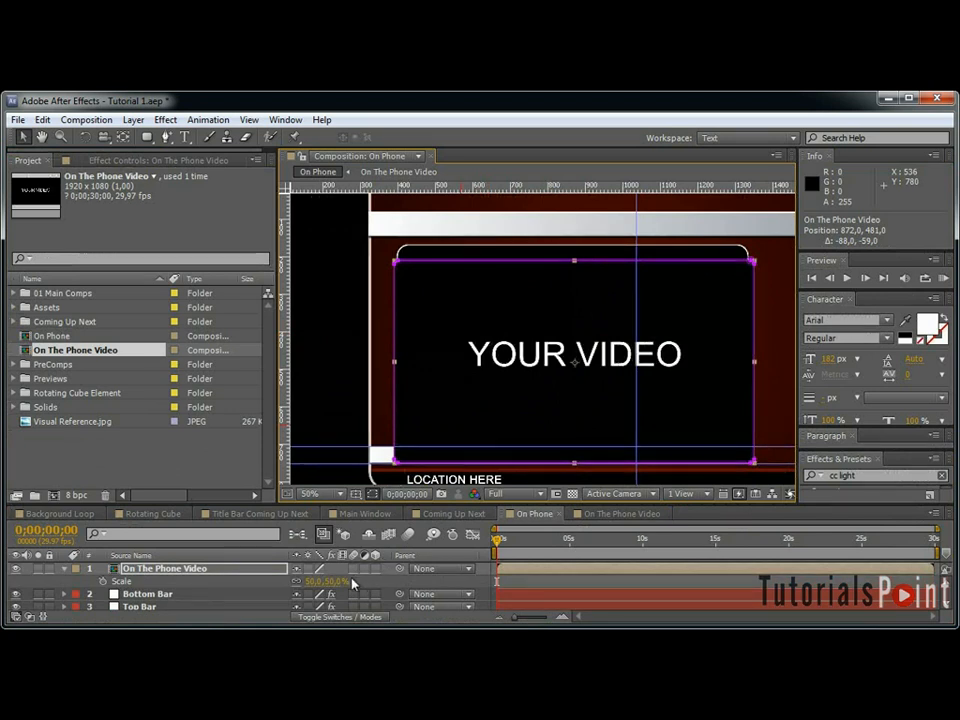
drag(699, 325, 700, 311)
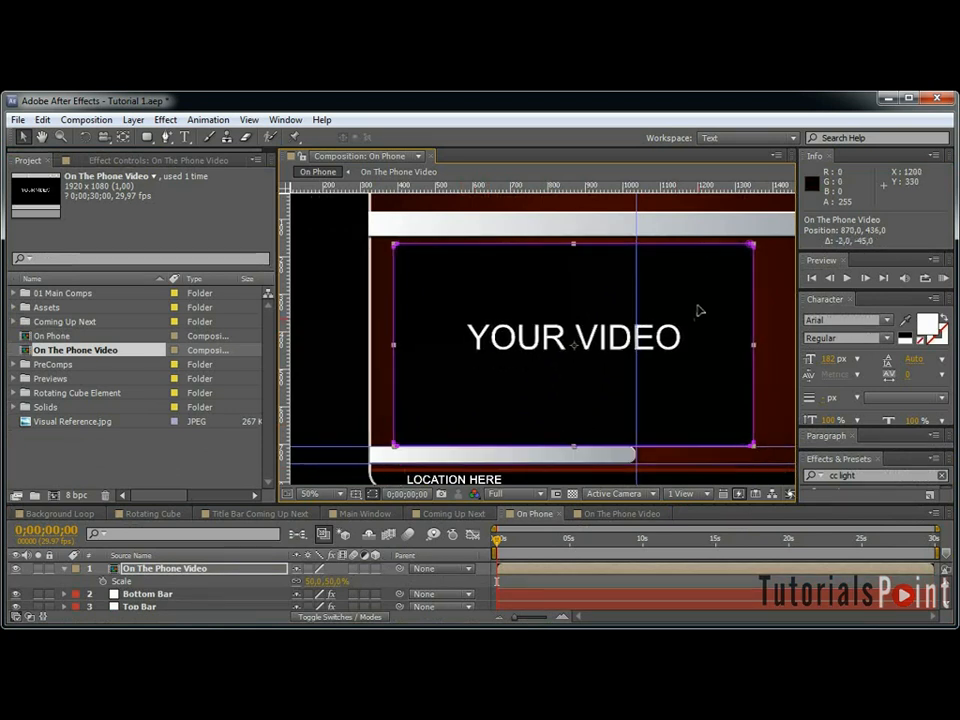
Set the On The Phone Video layer's scale to 48% and nudge it up and left within the reference frame.
click(331, 578)
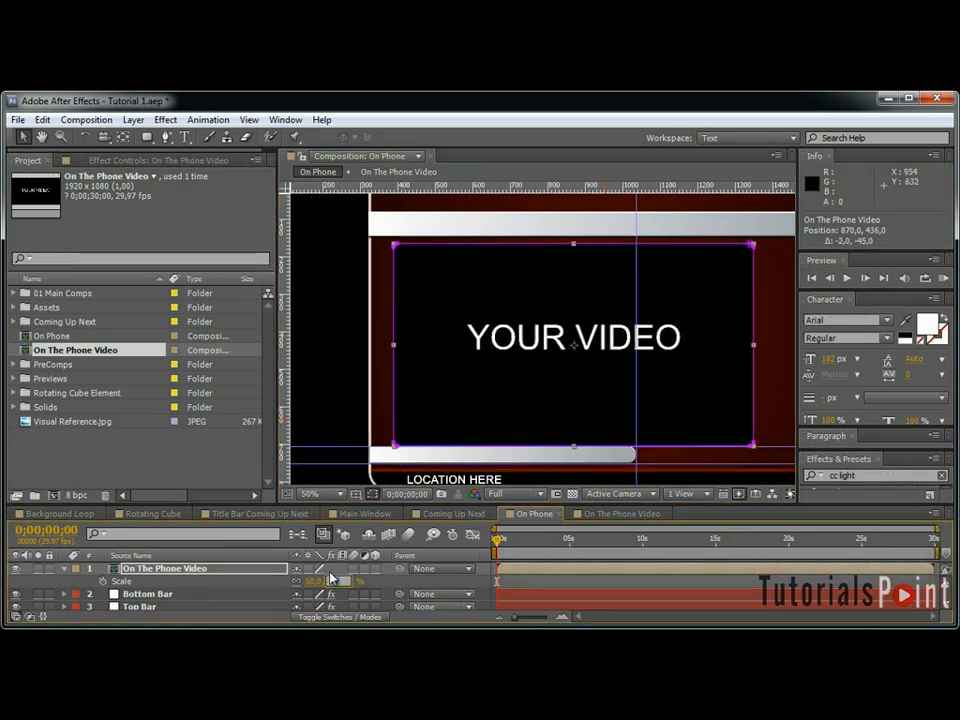
text(48)
key(Return)
key(Up)
key(Up)
key(Up)
key(Up)
key(Up)
key(Up)
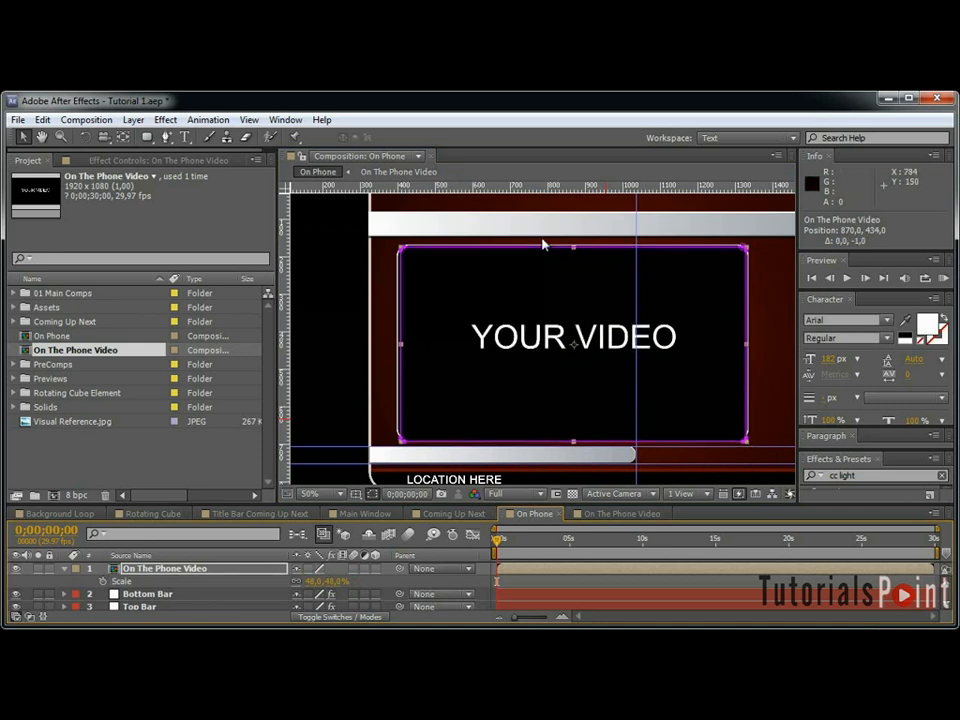
key(Left)
key(Left)
Set the On The Phone Video layer's scale to 49% and nudge it up to position 868, 428.
click(338, 581)
text(49)
key(Return)
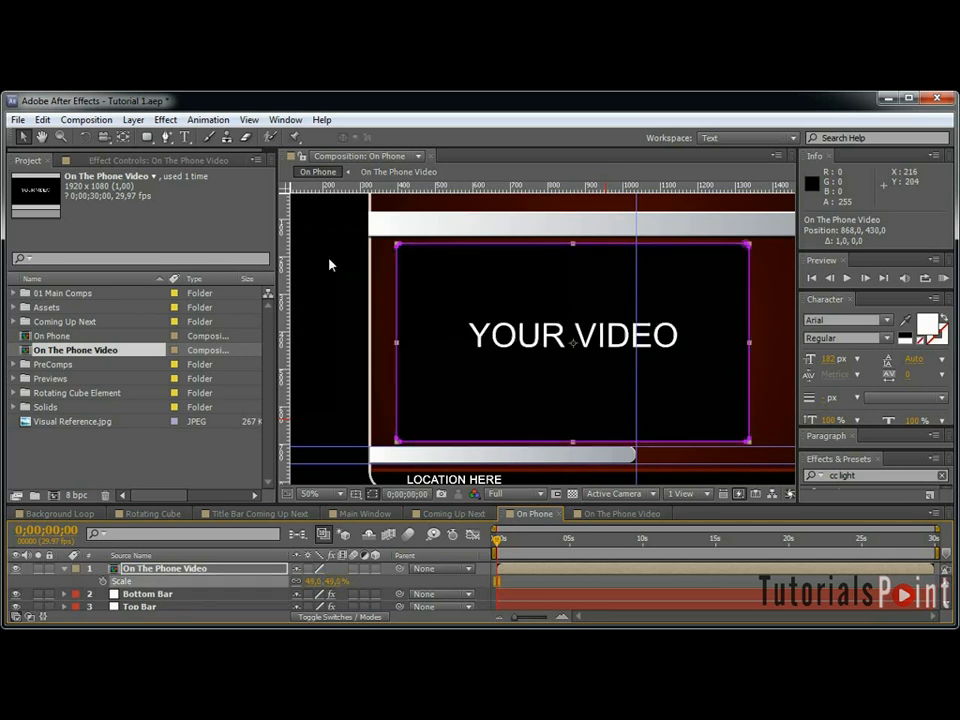
key(Up)
key(Up)
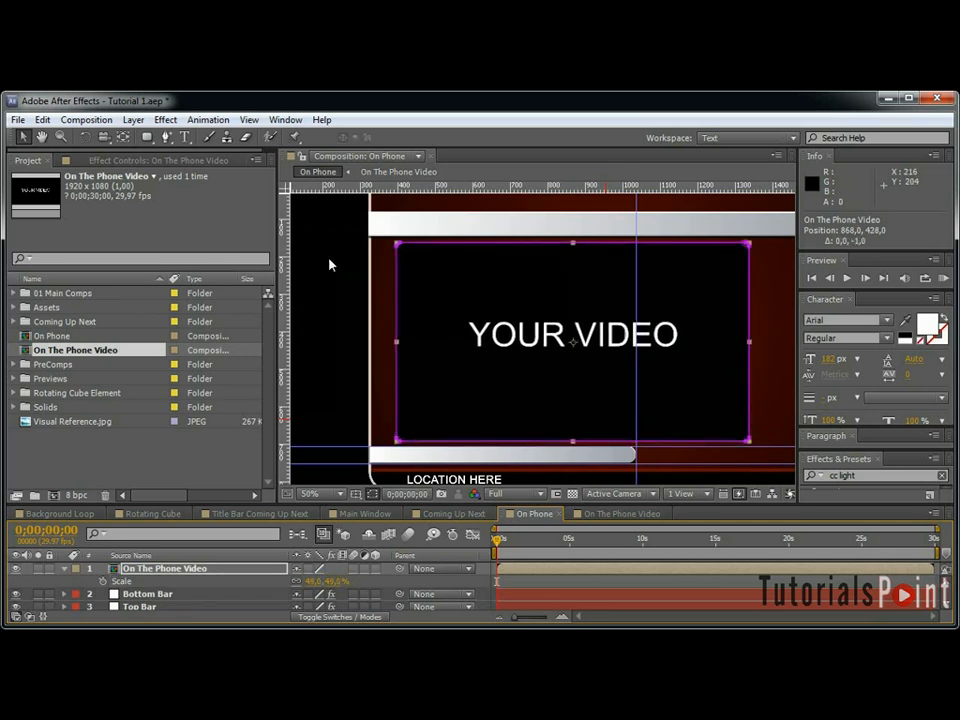
Lower the On The Phone Video layer's opacity to 51% and set its scale to 48% to match the reference frame.
click(64, 569)
key(grave)
scroll(375, 306, up, 1)
key(space)
drag(279, 261, 553, 521)
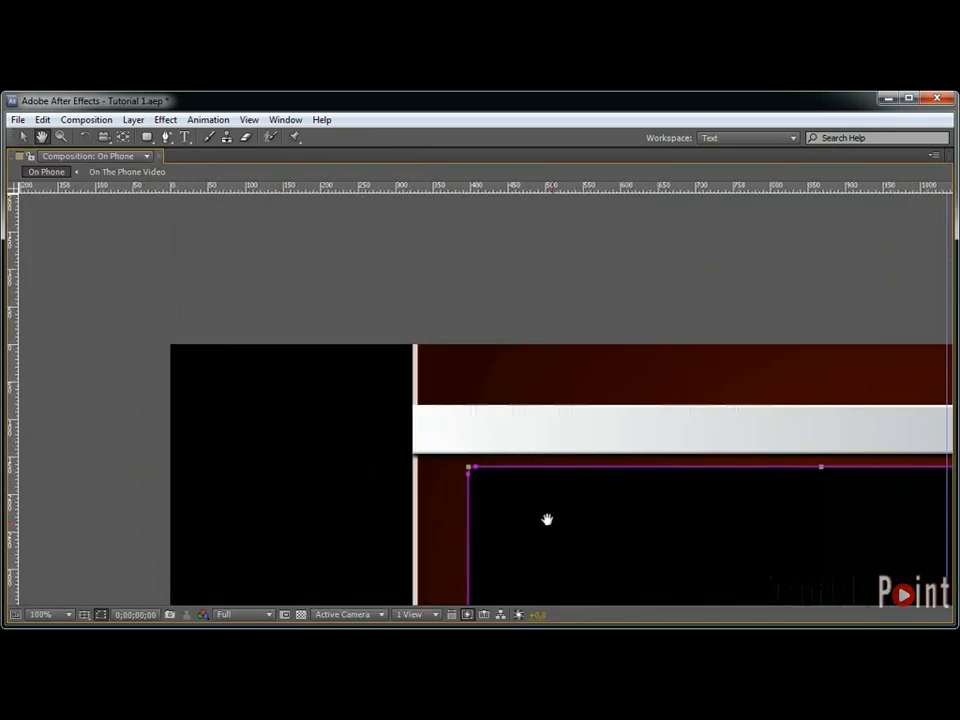
key(grave)
key(t)
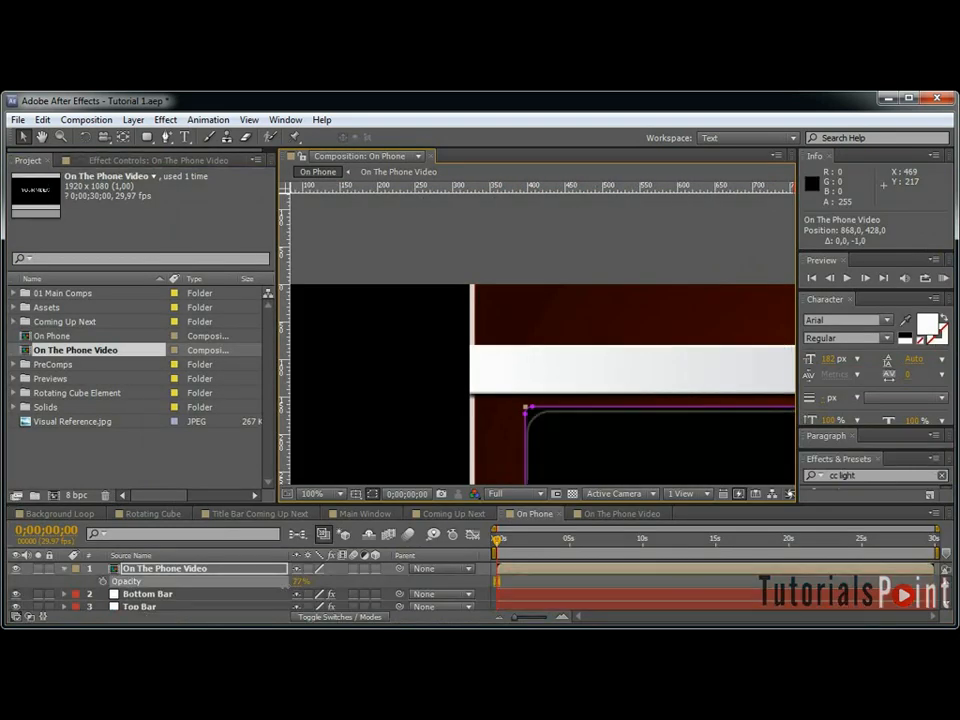
key(shift+s)
click(331, 583)
text(48)
key(Return)
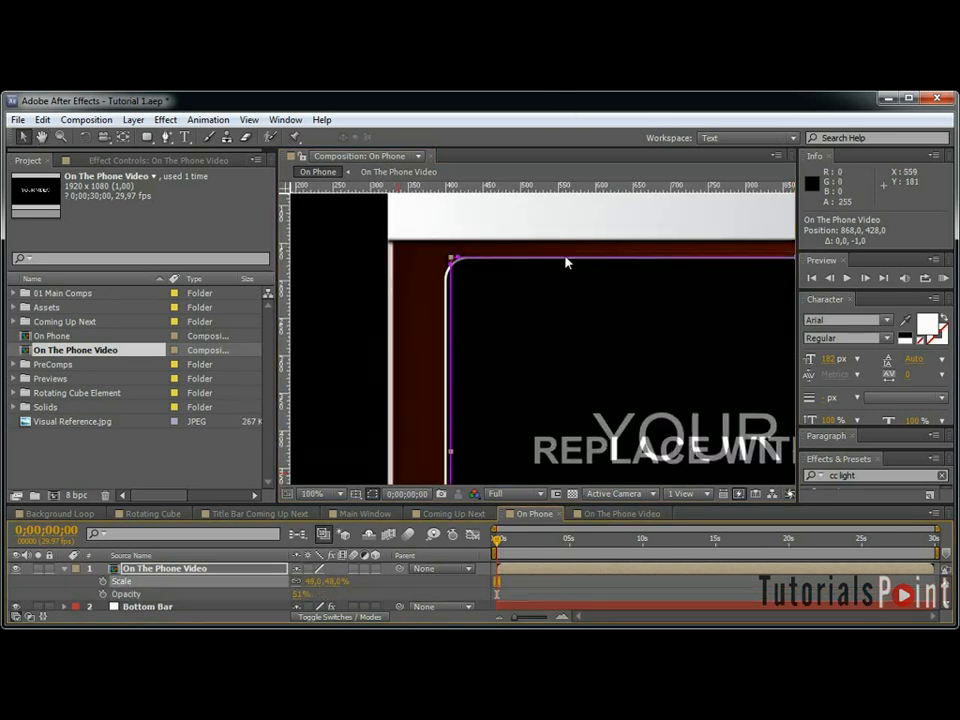
Enlarge the rounding of the video mask's upper-left corner to follow the reference frame's curve.
key(grave)
key(space)
drag(665, 448, 571, 318)
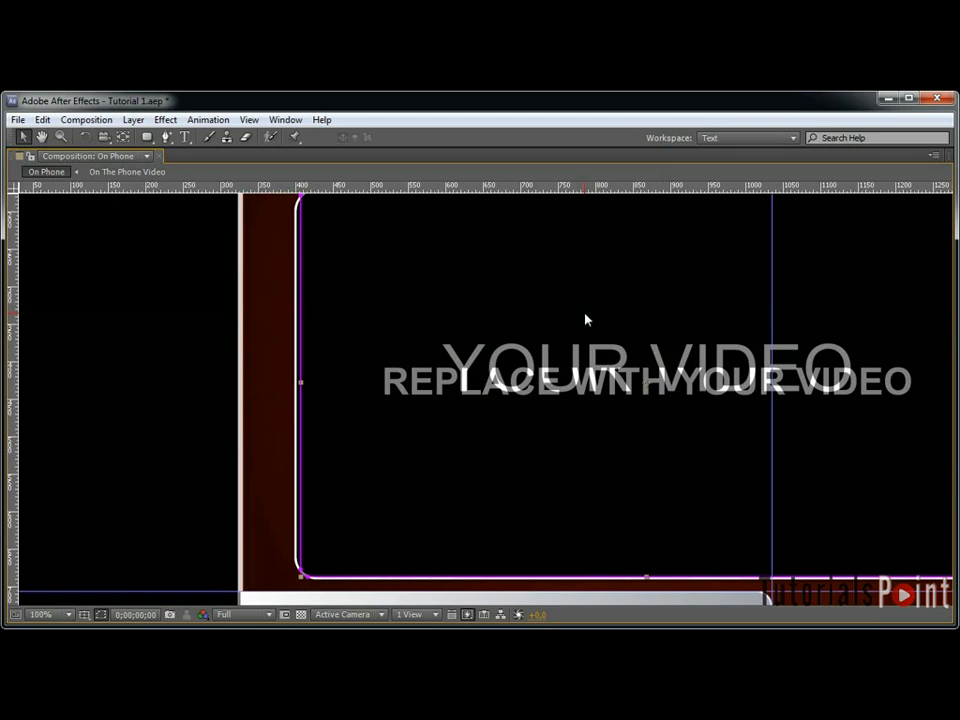
key(space)
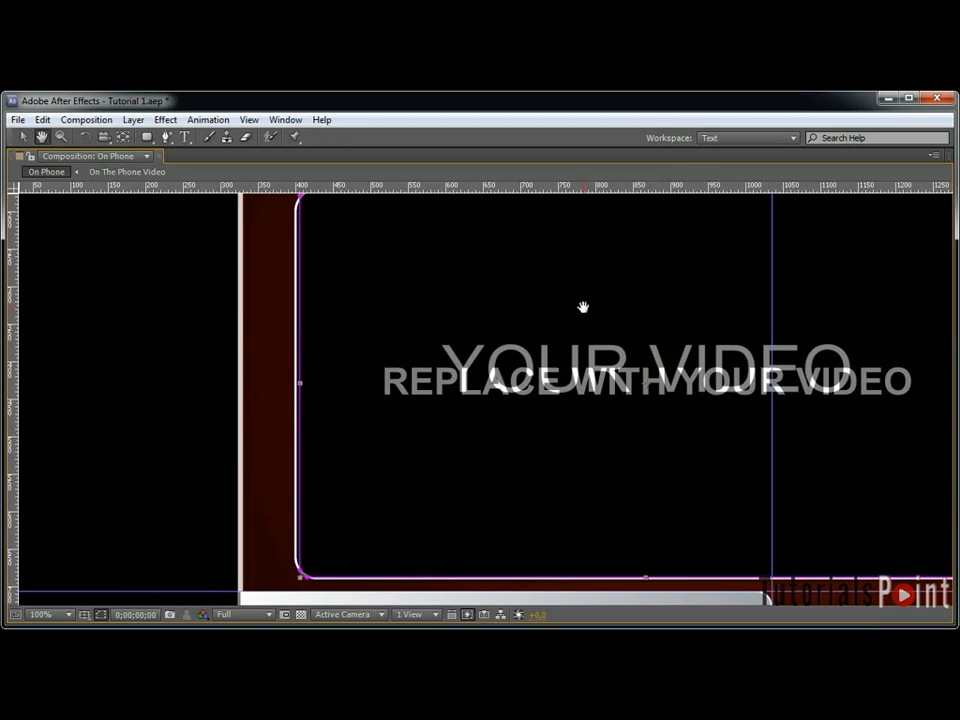
drag(586, 319, 474, 436)
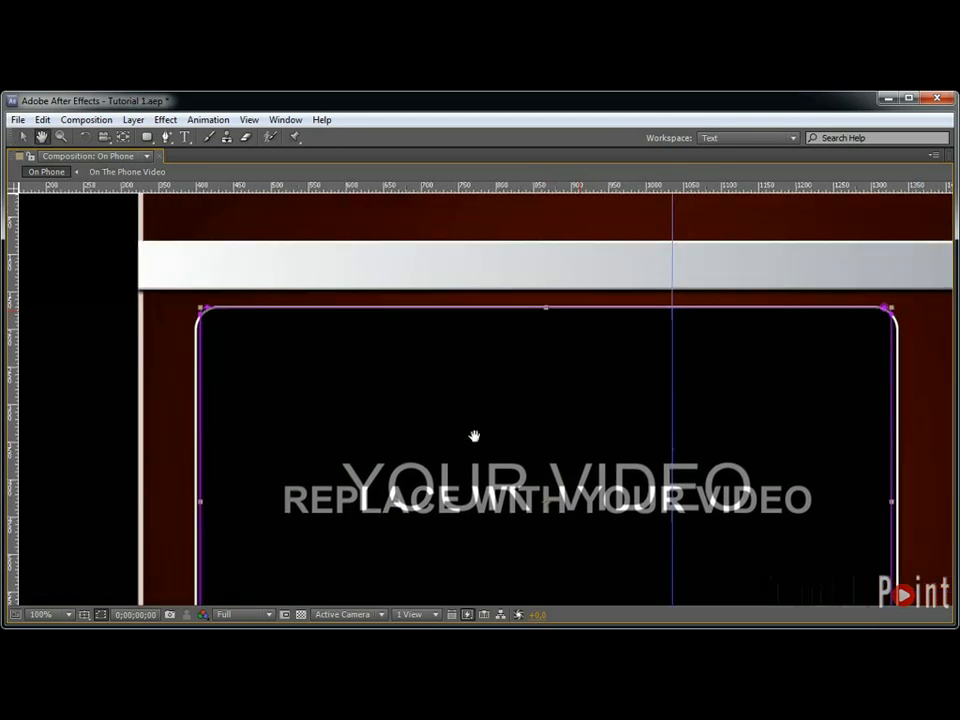
click(205, 311)
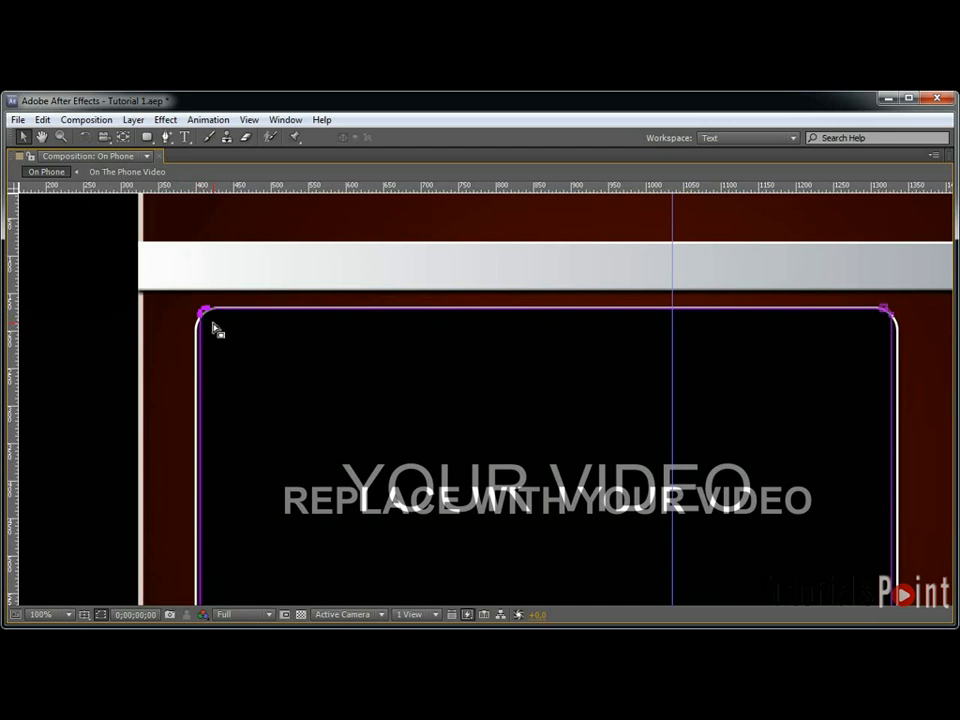
drag(205, 311, 228, 334)
double_click(257, 329)
Add guides at the ends of the video mask's upper-left curve and enlarge the upper-right corner's rounding to match.
drag(291, 187, 304, 329)
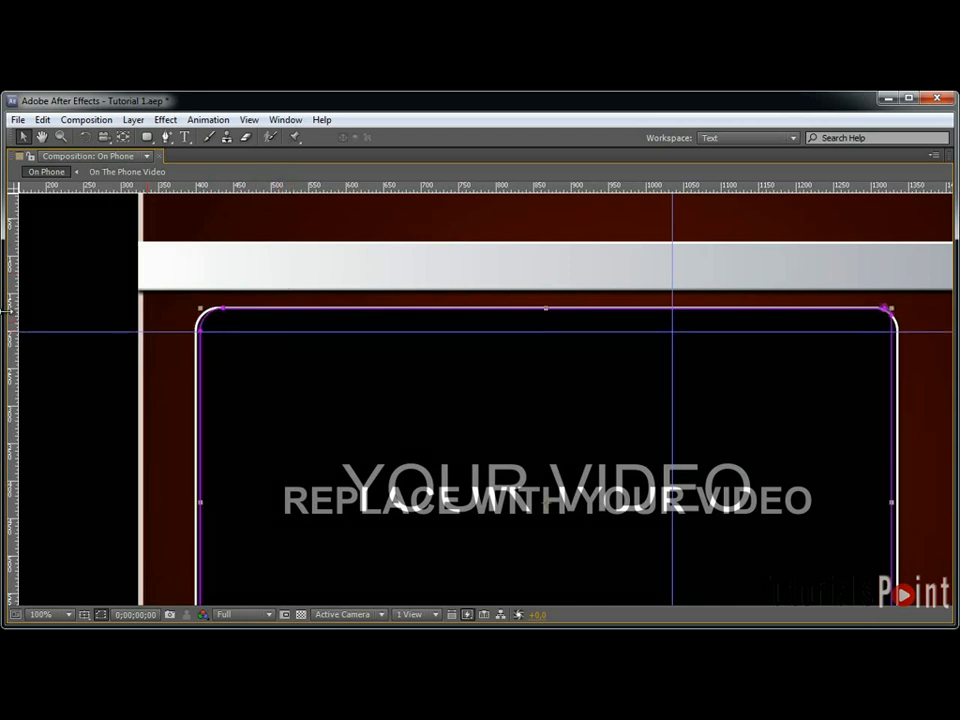
drag(13, 228, 223, 333)
click(884, 310)
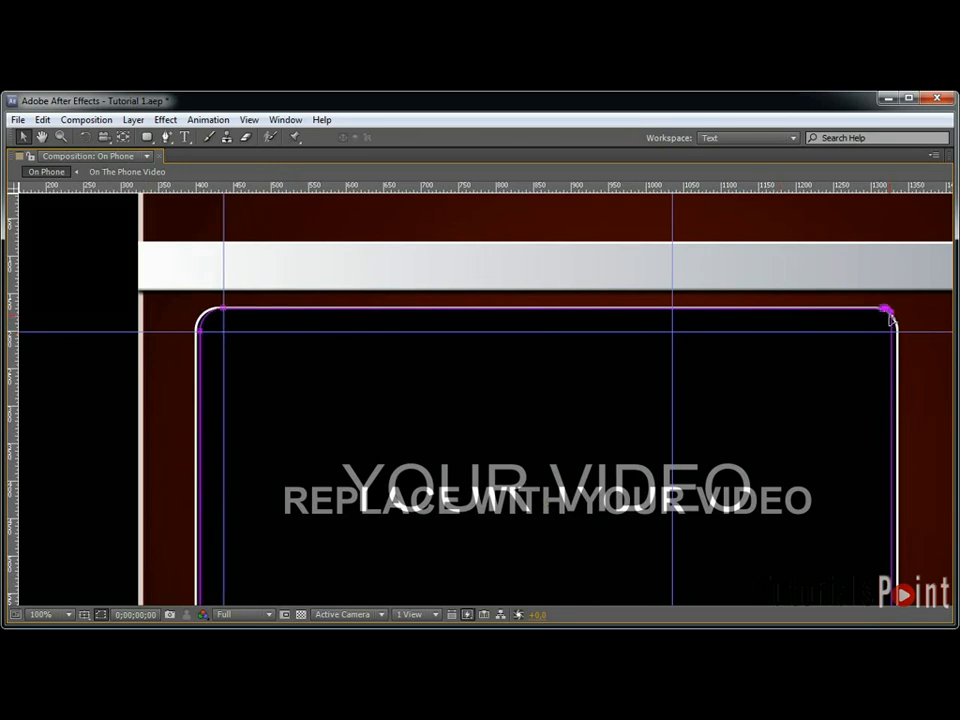
drag(882, 318, 865, 335)
key(Return)
drag(22, 310, 868, 343)
Enlarge the rounding of the video mask's lower-right and lower-left corners to match the upper corners.
key(h)
drag(851, 418, 831, 178)
key(v)
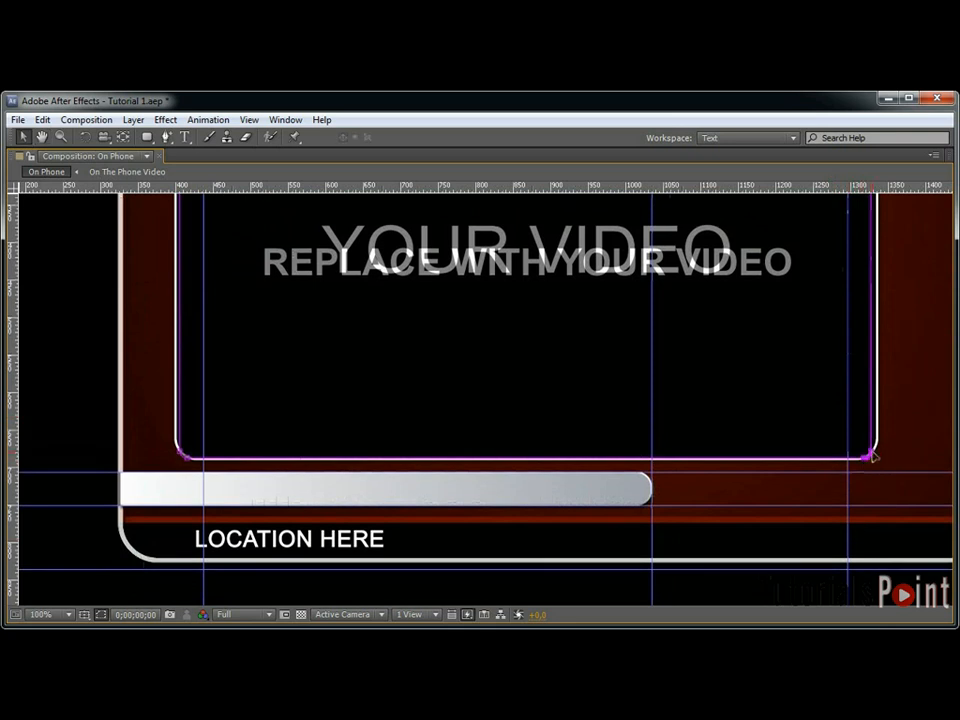
drag(846, 432, 871, 457)
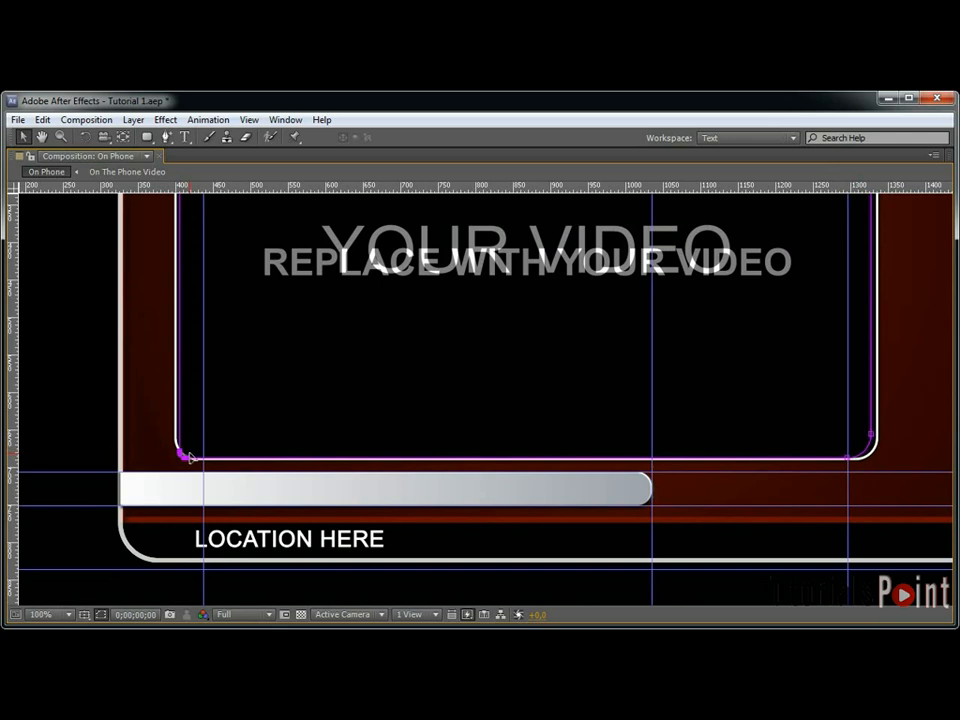
drag(184, 453, 203, 437)
Restore the On The Phone Video layer's opacity to 100% and delete the visual reference layer from the composition.
key(comma)
key(comma)
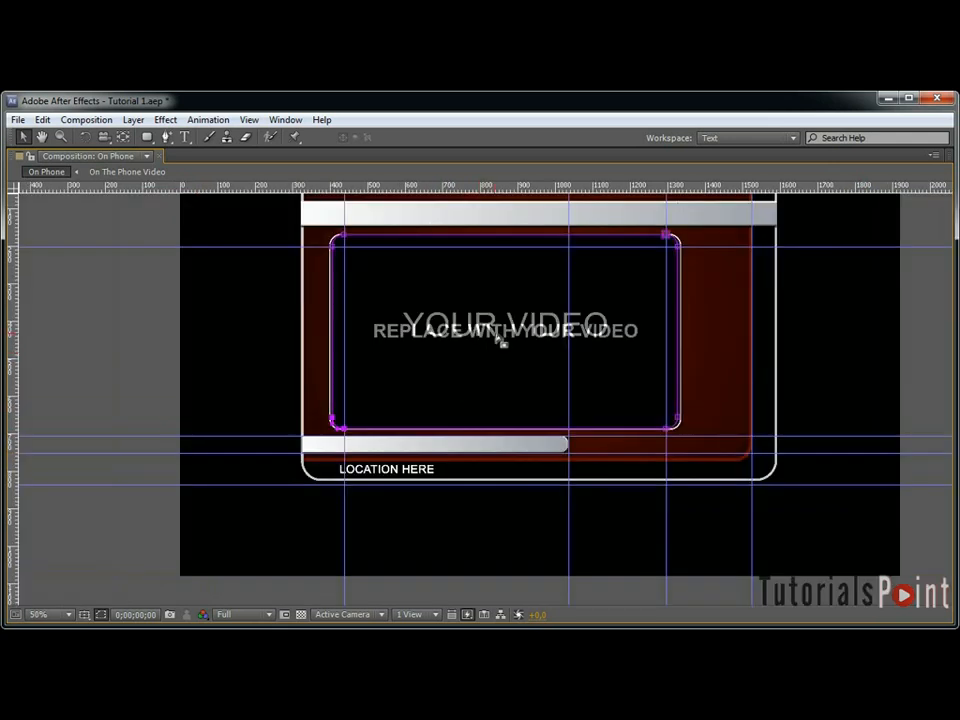
key(comma)
key(grave)
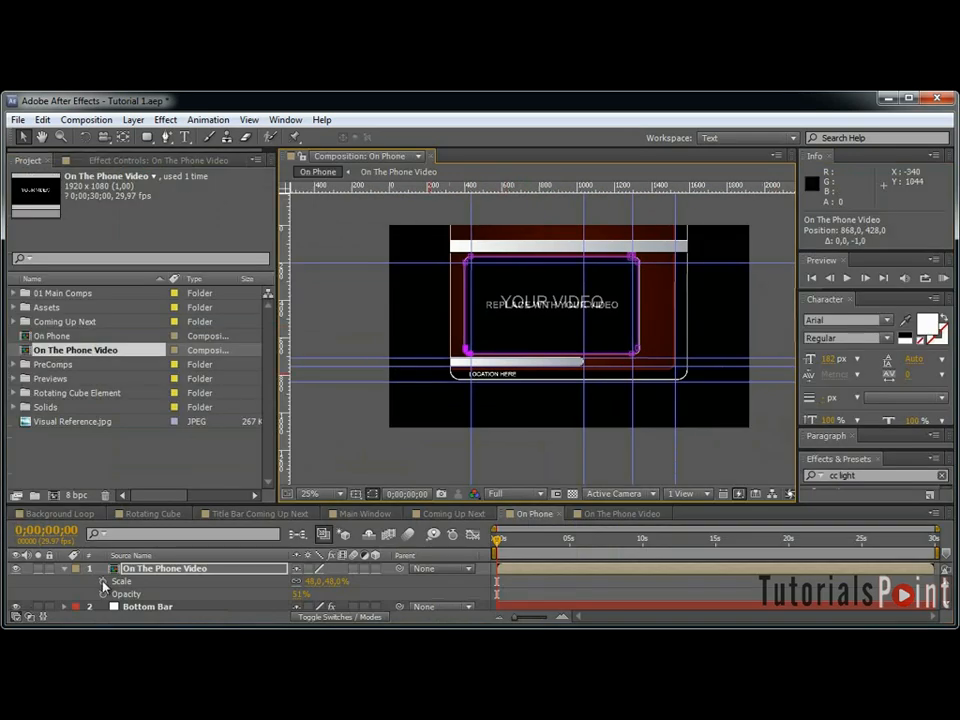
drag(301, 594, 600, 590)
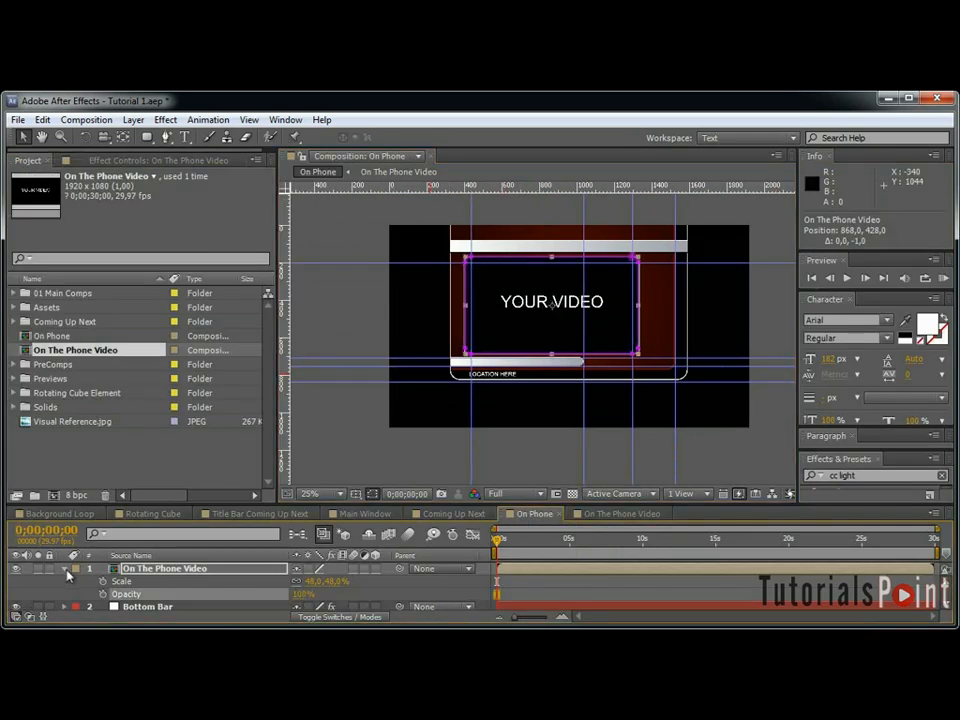
click(65, 569)
click(175, 607)
key(Delete)
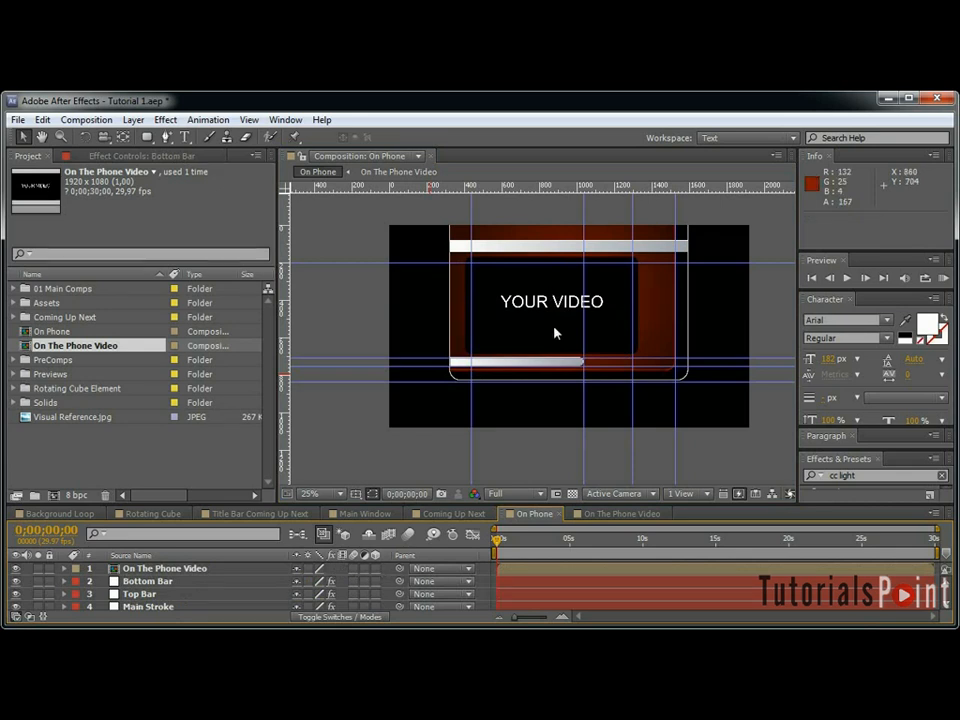
Remove all guides from the On Phone composition.
drag(676, 422, 5, 422)
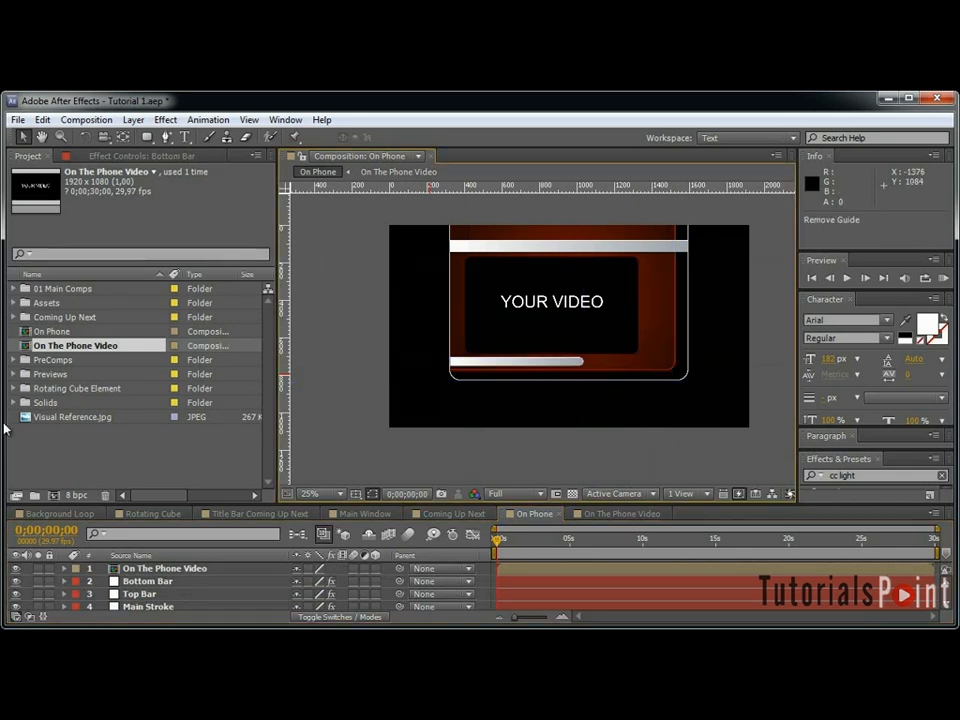
key(grave)
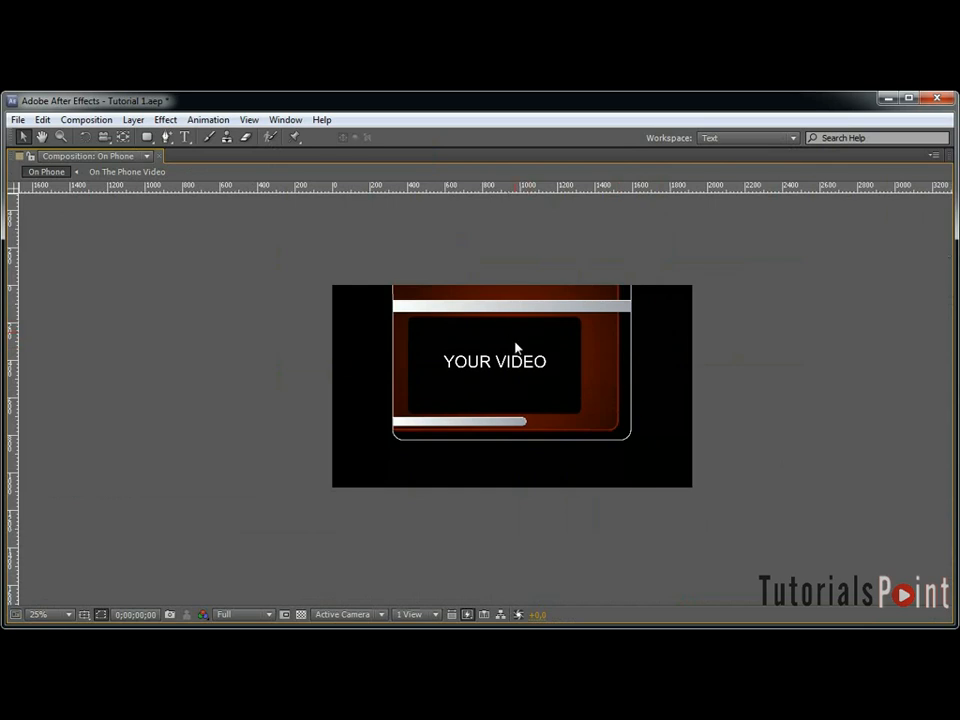
key(grave)
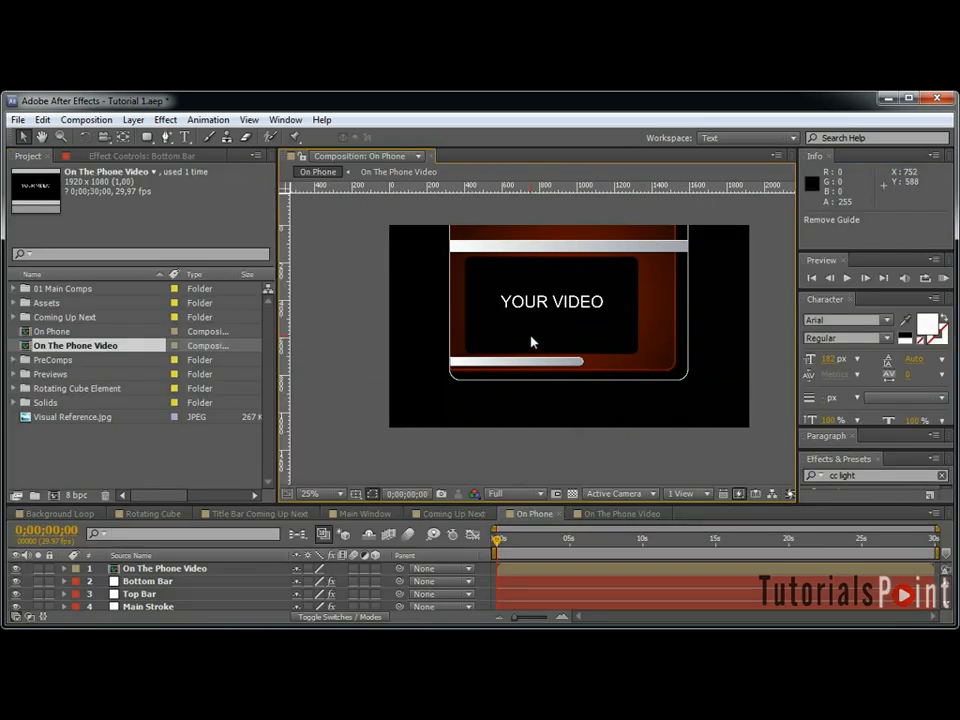
Add a Stroke effect to On The Phone Video with brush size 3 and hardness 100%, and hide the mask outlines.
click(203, 570)
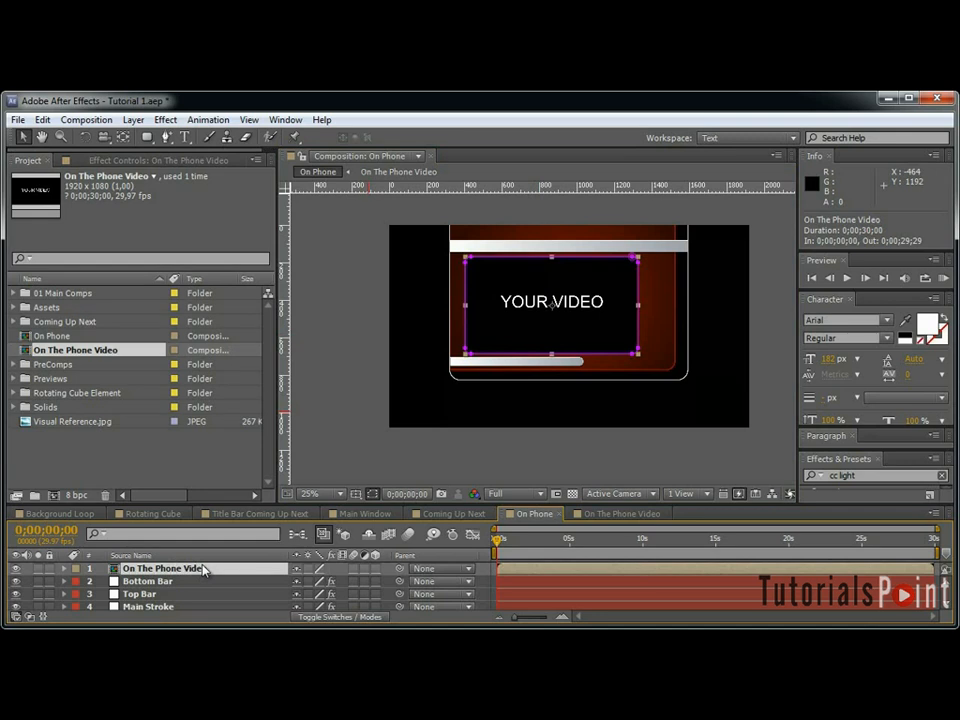
click(165, 119)
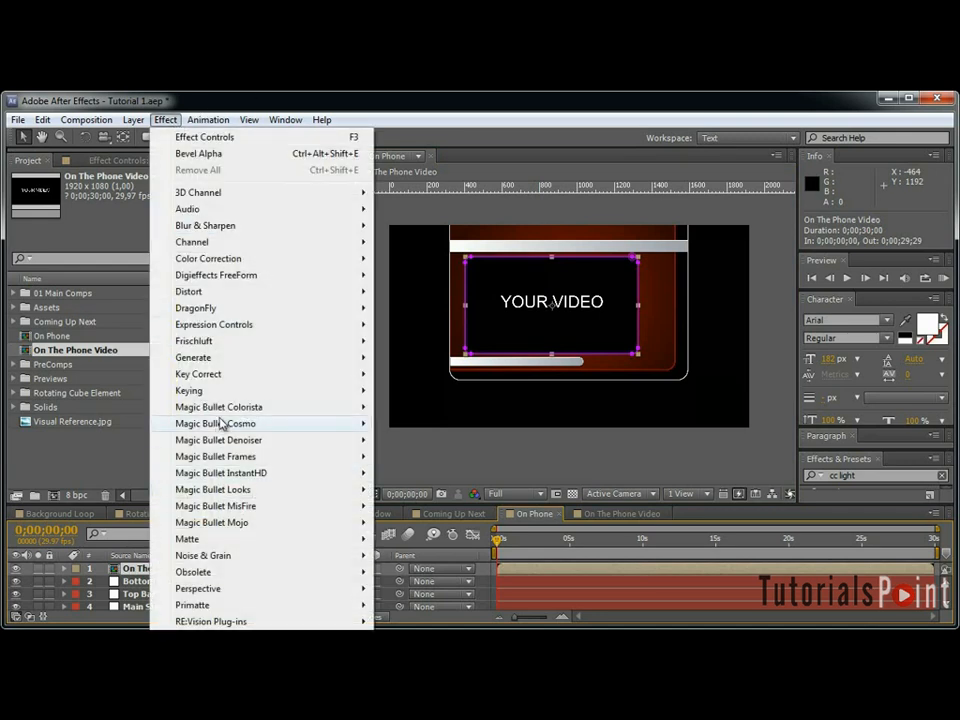
mouse_move(255, 361)
click(410, 718)
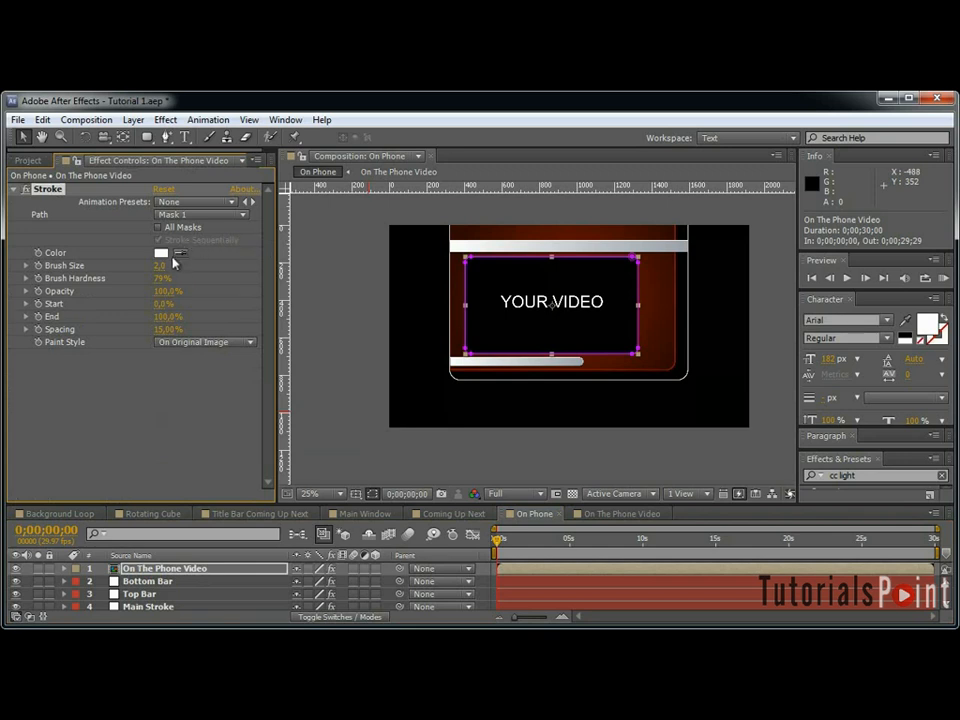
click(160, 265)
text(3)
click(238, 266)
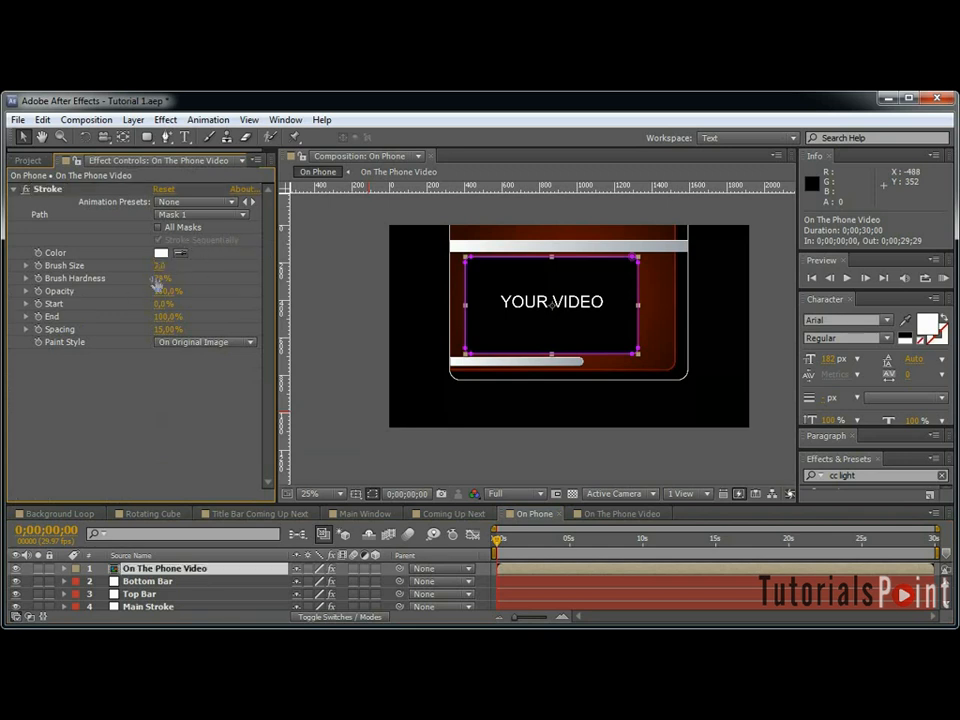
drag(159, 278, 747, 278)
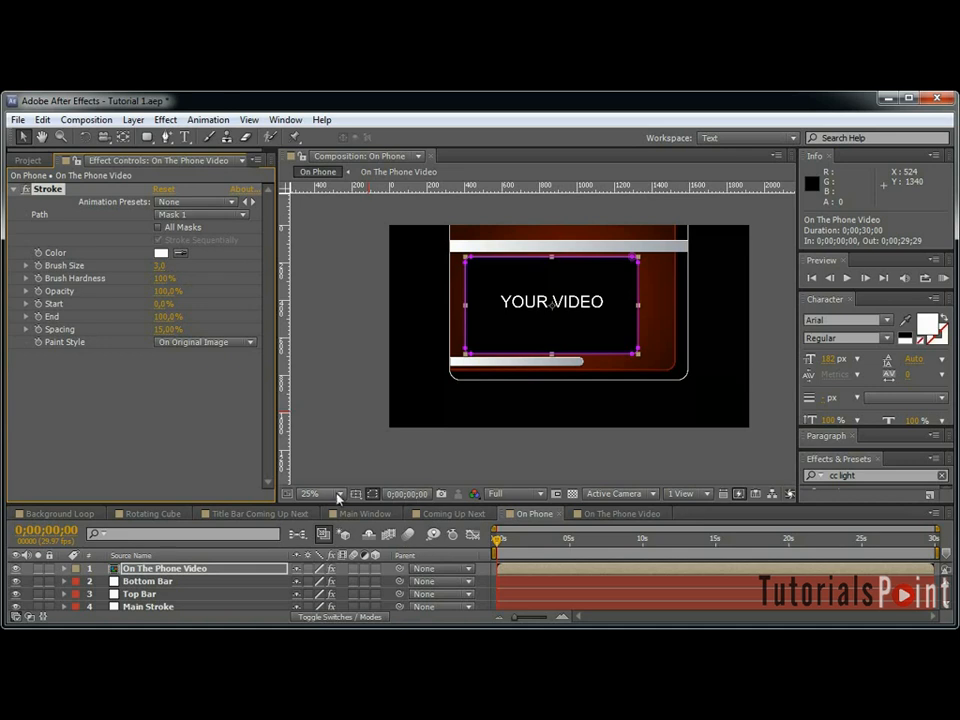
click(370, 494)
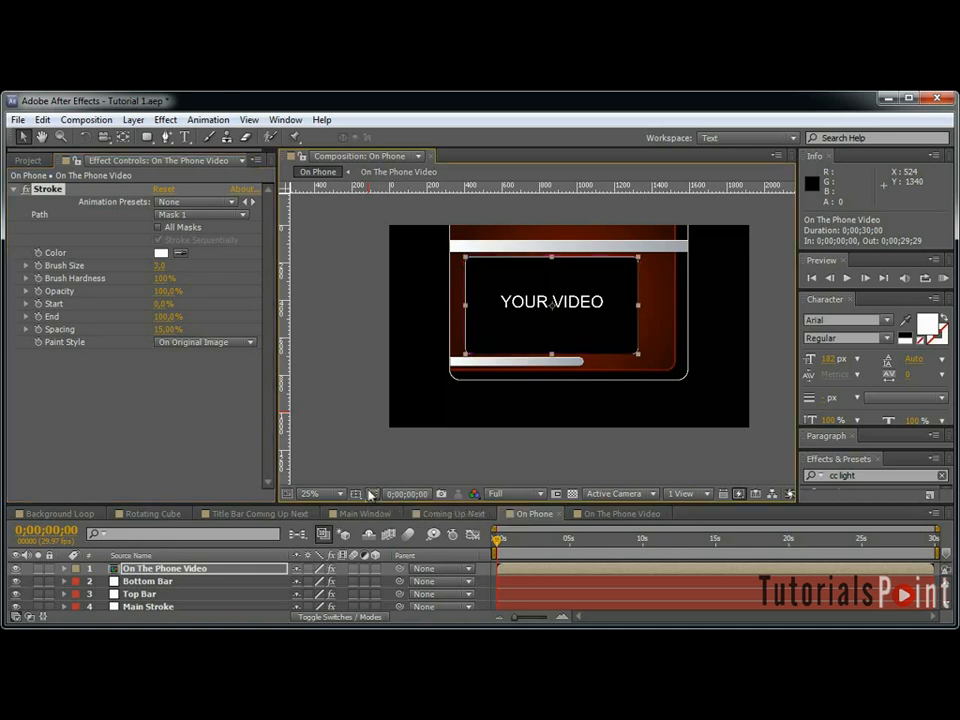
Add a Drop Shadow effect to On The Phone Video with opacity 65%, distance 6 and softness 25.
click(14, 190)
scroll(681, 273, up, 3)
scroll(681, 273, down, 3)
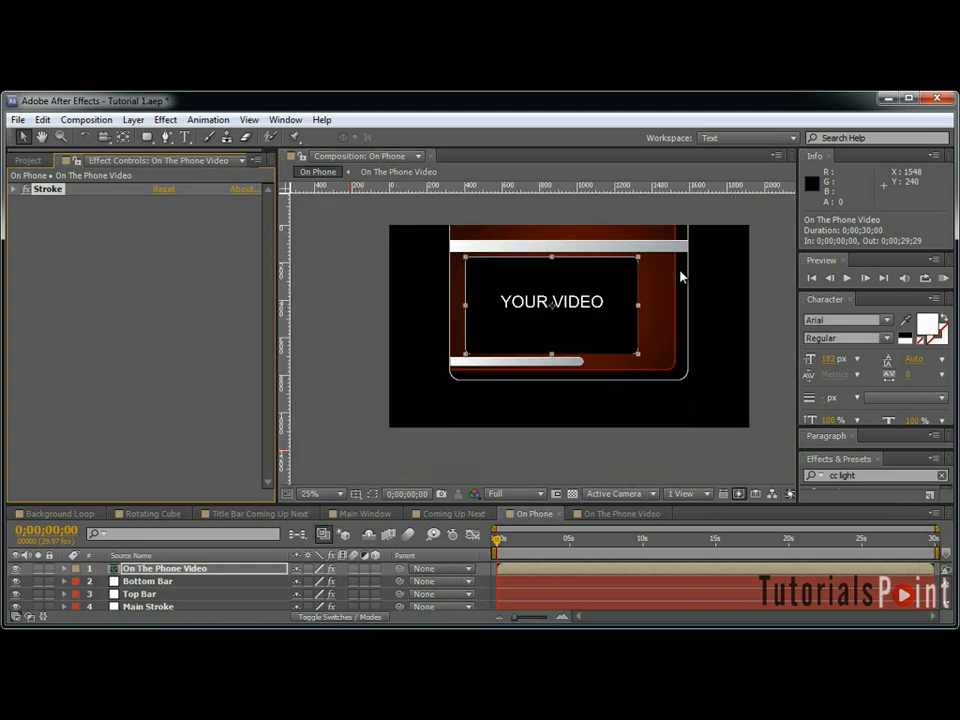
click(166, 119)
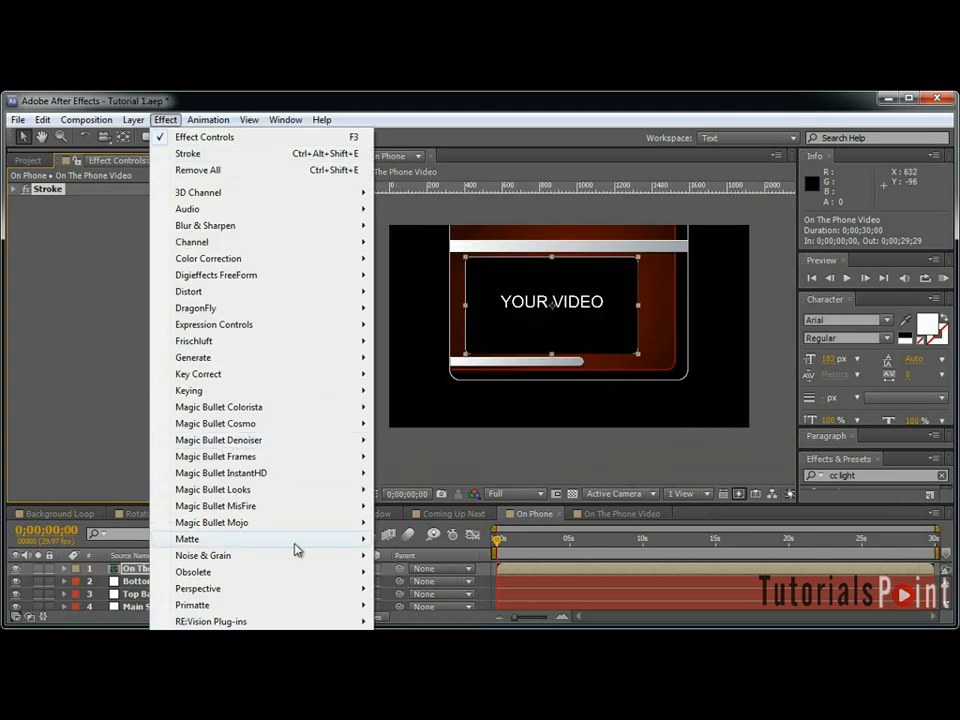
mouse_move(292, 594)
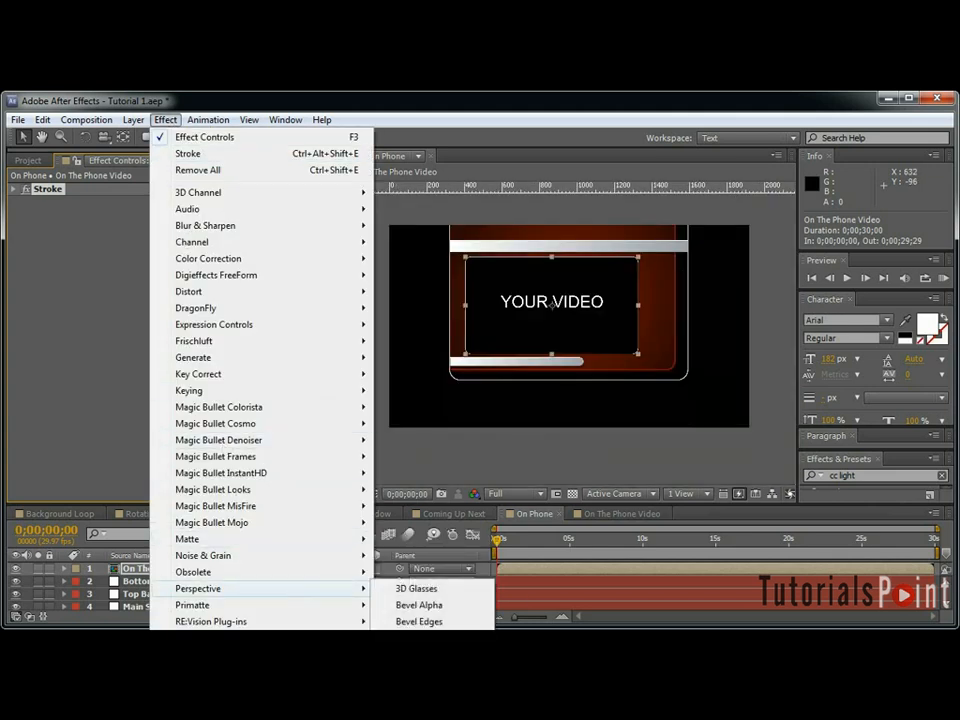
click(420, 638)
click(166, 241)
text(65)
key(Return)
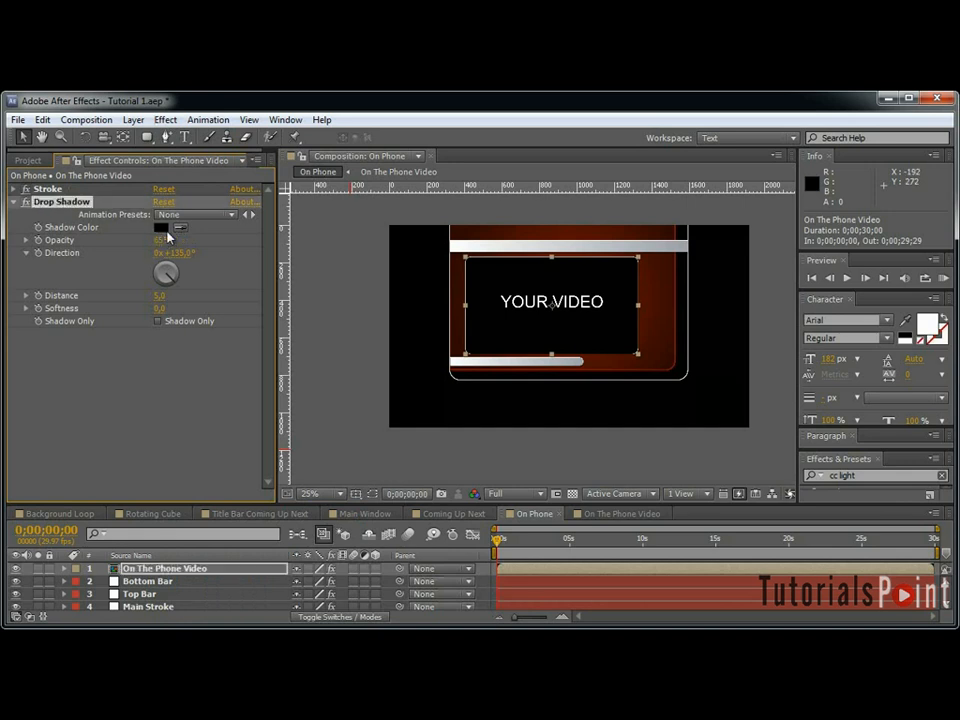
click(158, 296)
key(Return)
click(159, 308)
Examine the stroke and drop shadow around the video frame's edges and lower corners up close.
scroll(754, 360, up, 4)
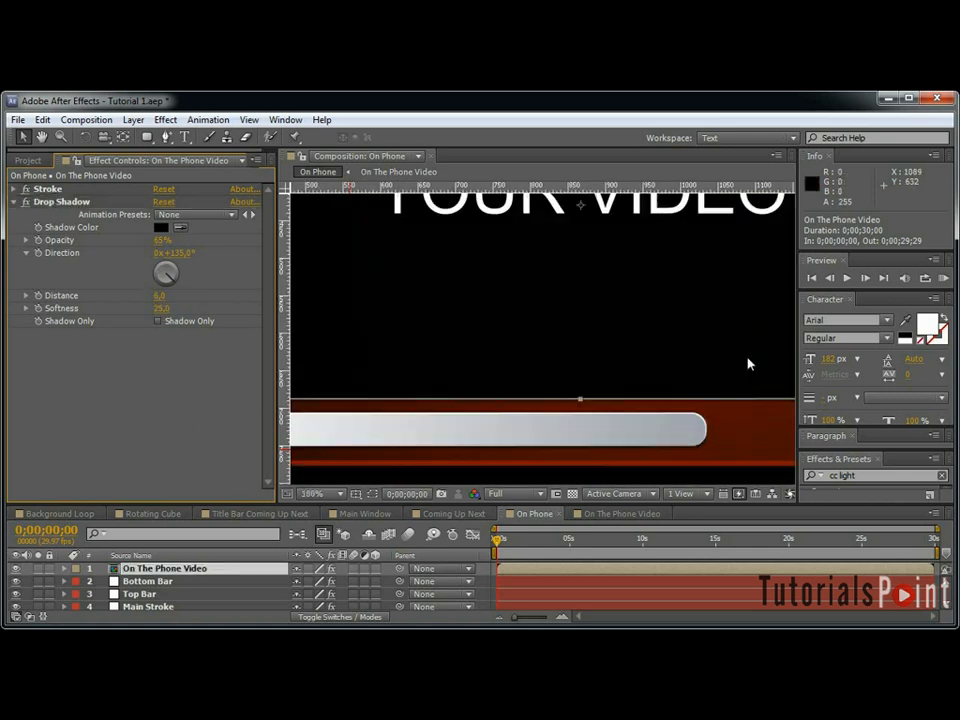
key(grave)
scroll(763, 444, up, 1)
drag(800, 421, 223, 396)
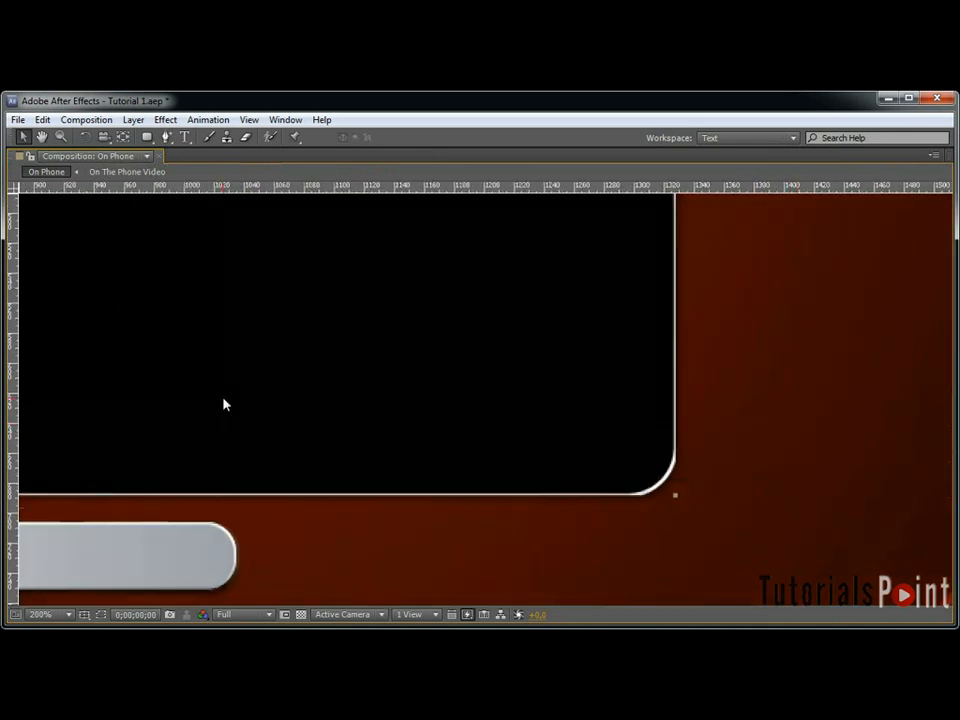
scroll(513, 410, down, 2)
drag(418, 364, 507, 388)
scroll(507, 386, up, 2)
drag(206, 281, 279, 297)
key(grave)
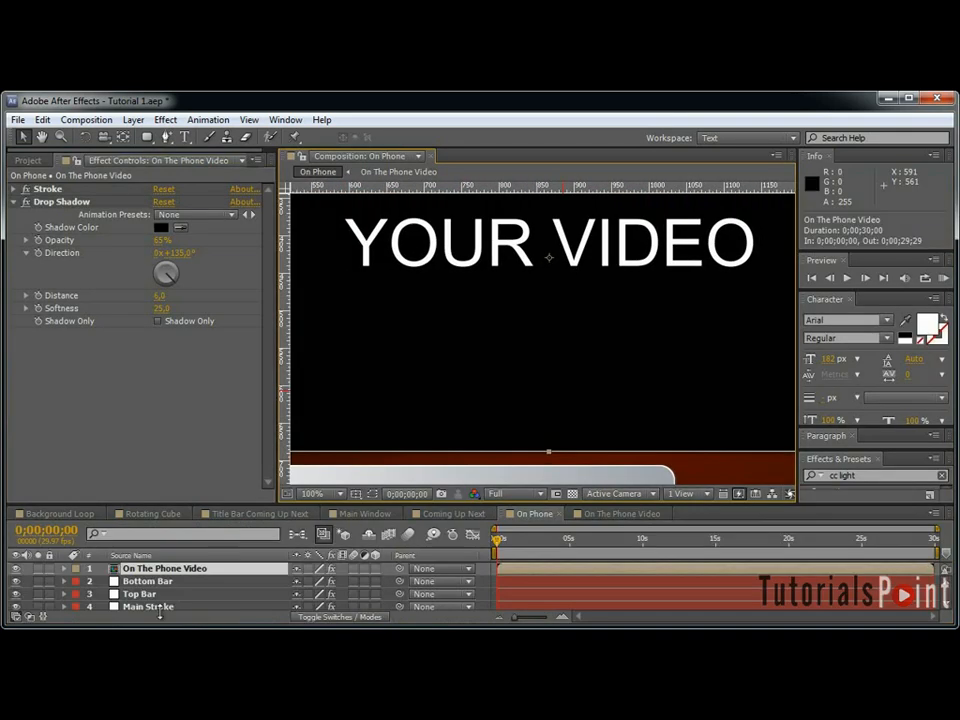
Set the On The Phone Video layer's scale to 50%, checking the frame's fit between the silver bars.
click(197, 573)
key(s)
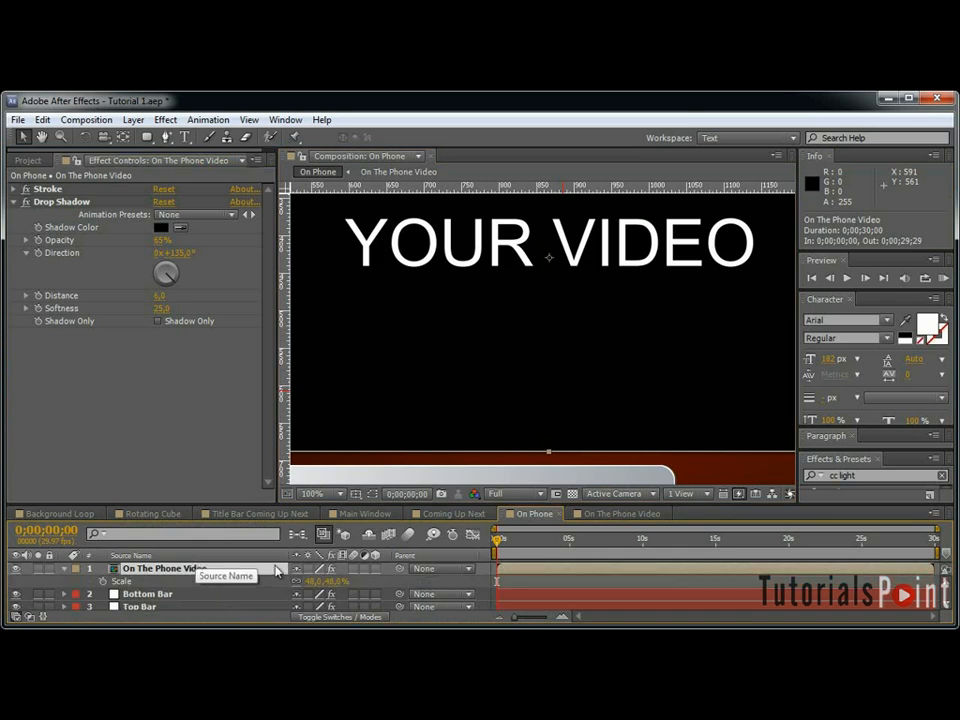
key(grave)
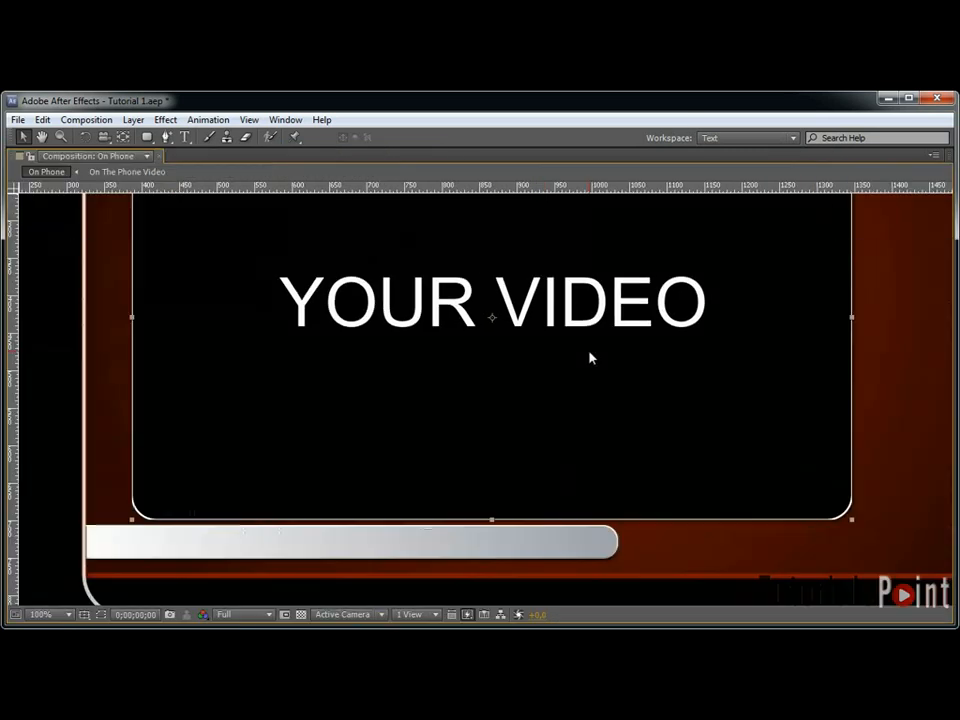
drag(644, 235, 642, 457)
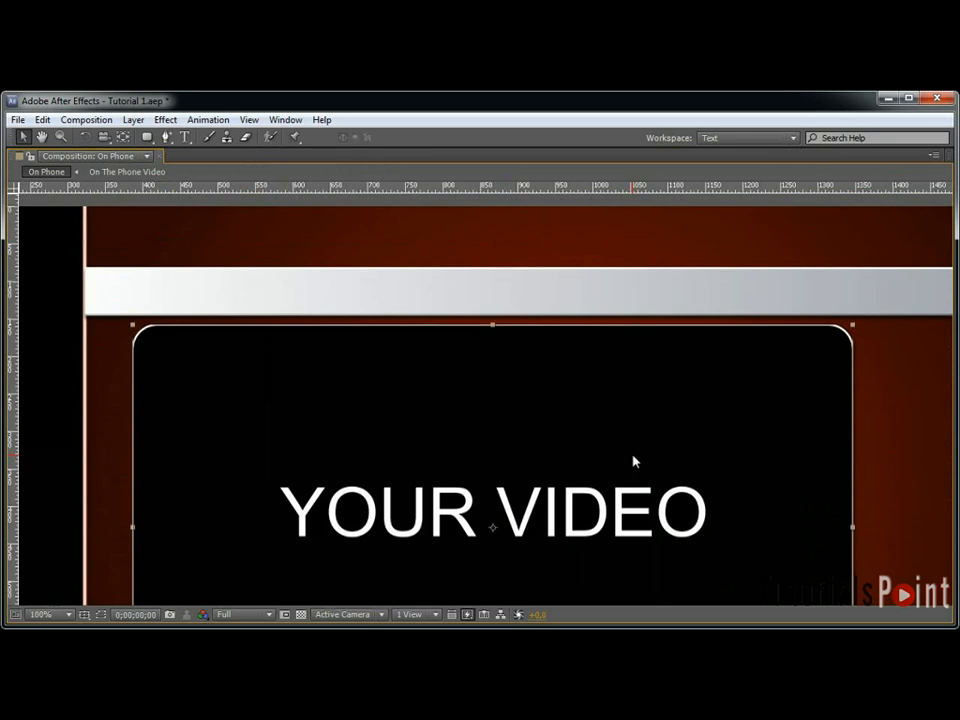
scroll(639, 449, down, 3)
key(grave)
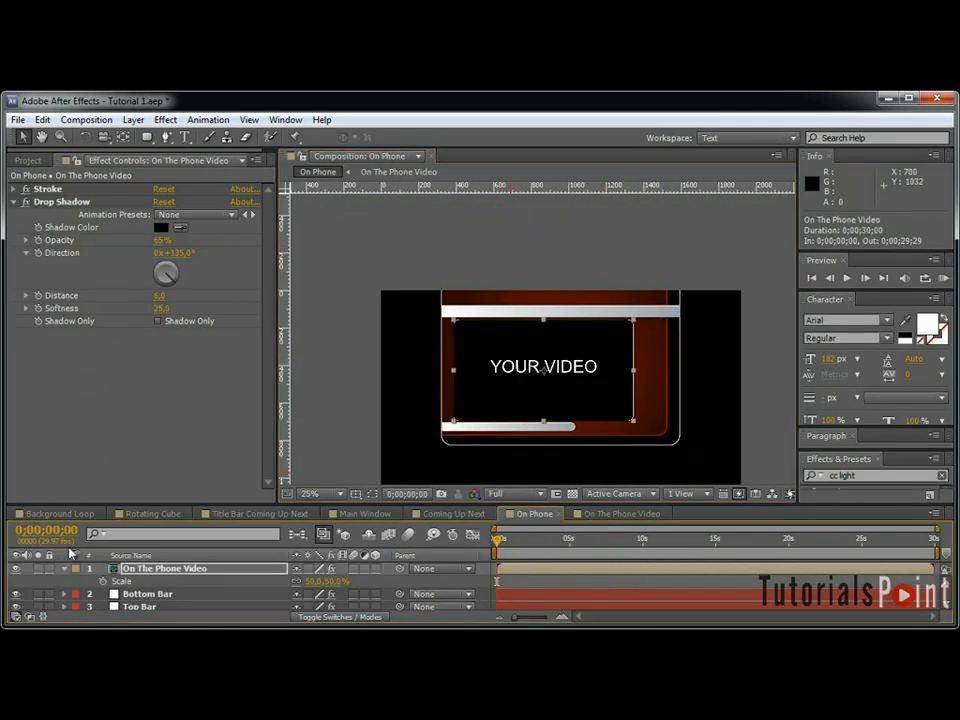
click(64, 568)
Group the On Phone and On The Phone Video compositions in a new project folder named On The Phone.
click(27, 160)
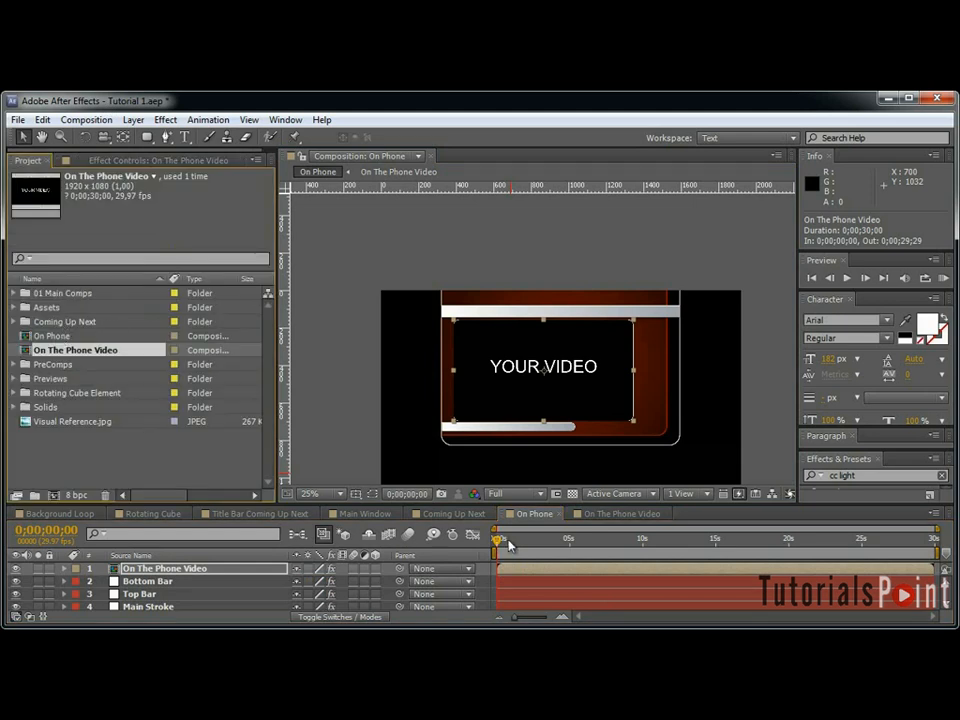
click(596, 514)
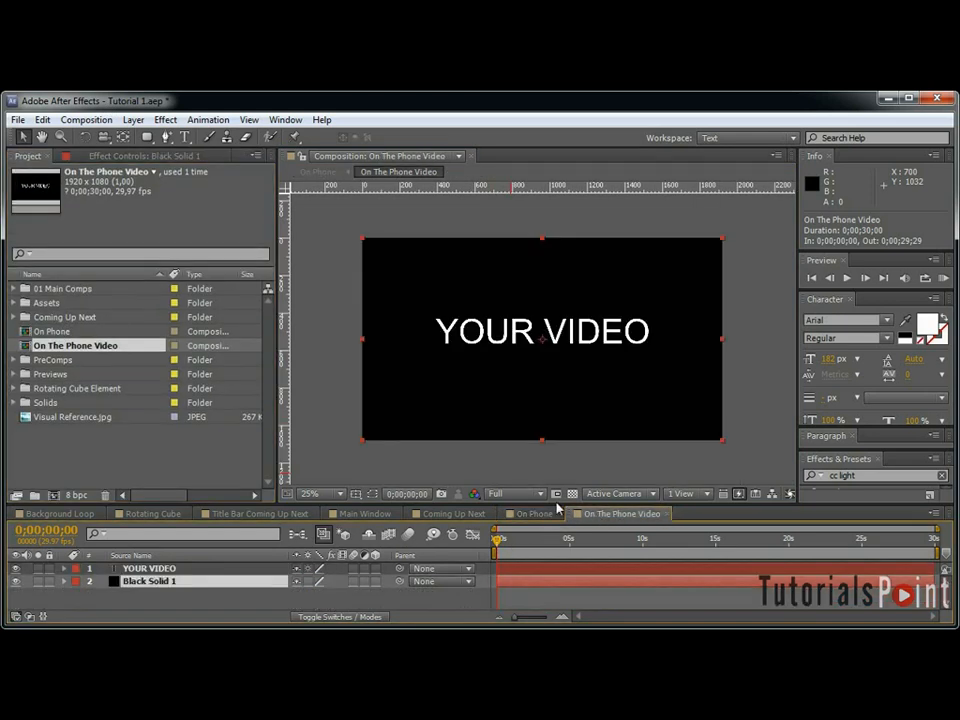
click(40, 332)
ctrl+click(43, 345)
drag(43, 345, 42, 496)
text(O)
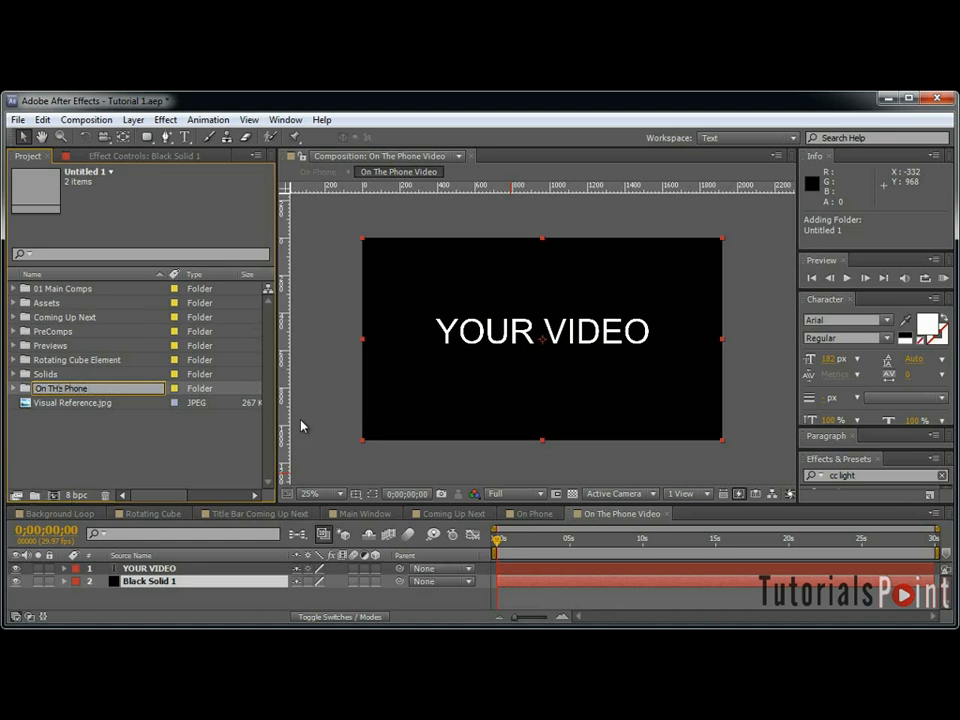
text(n The Phone)
key(Return)
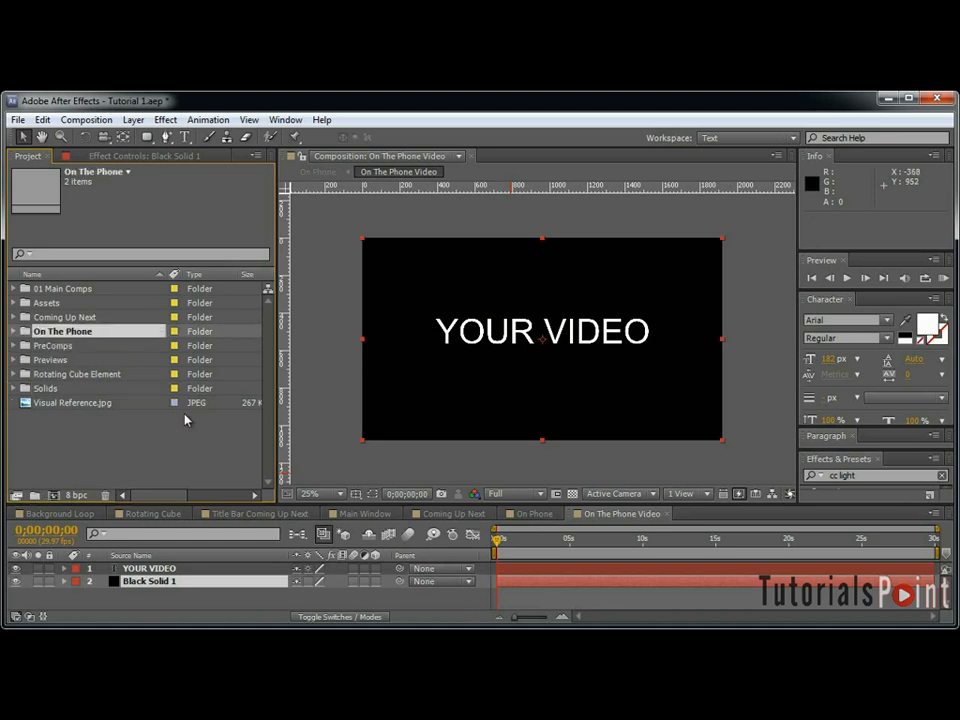
Nest the On Phone composition in a new composition named On PhoneMain.
click(13, 331)
click(58, 360)
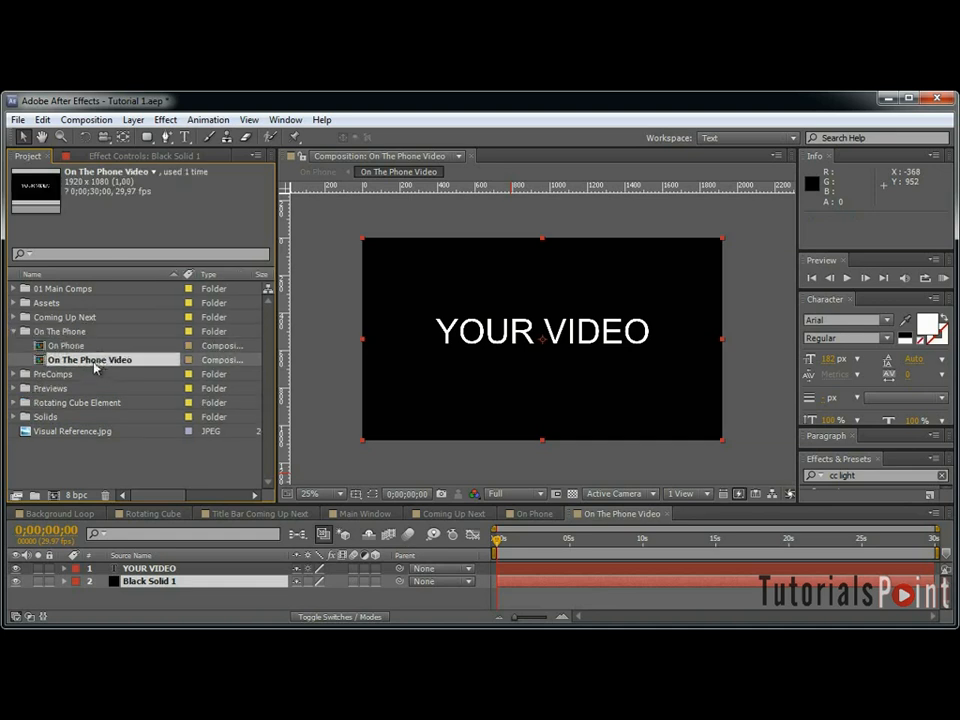
drag(65, 345, 54, 495)
key(ctrl+k)
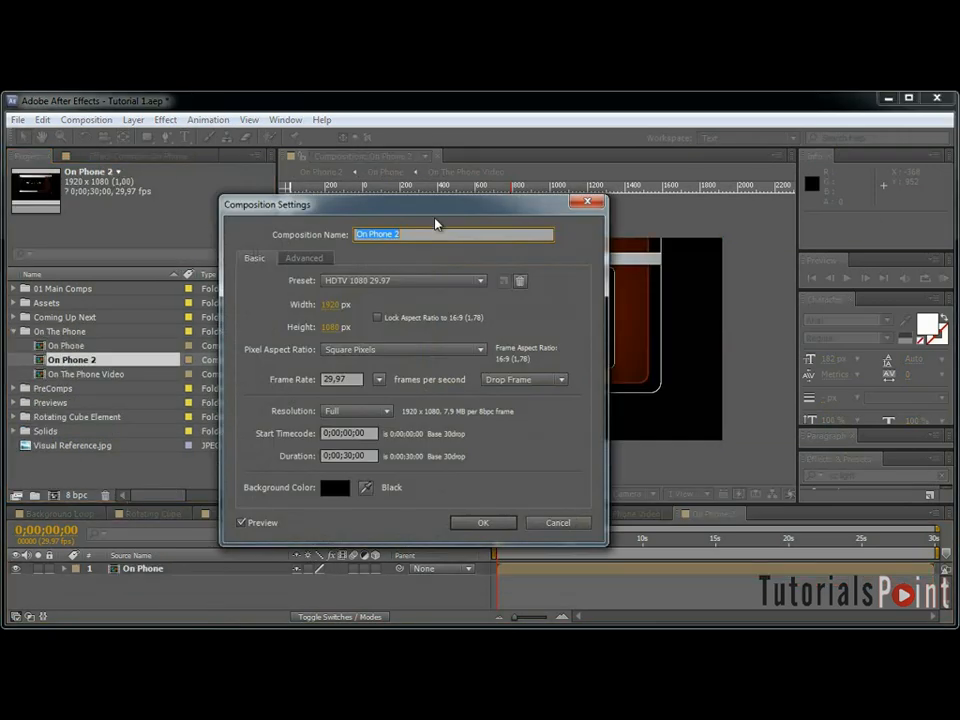
drag(396, 234, 431, 234)
text(Main)
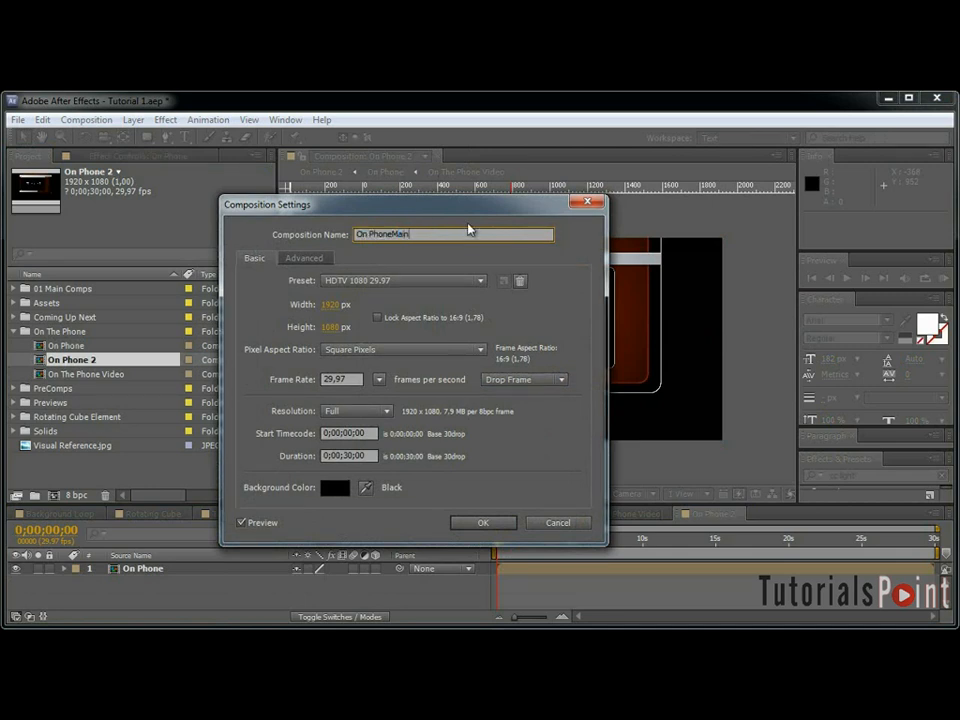
key(Return)
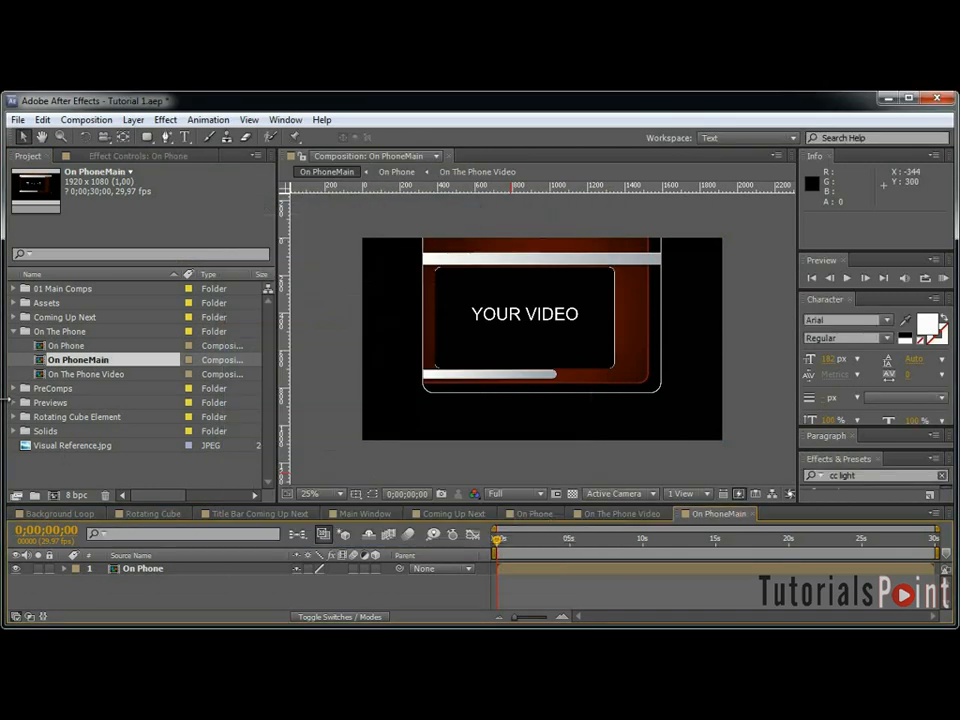
Add Background Loop below the On Phone layer and Rotating Cube above it in On PhoneMain.
click(13, 288)
click(80, 317)
drag(81, 302, 135, 585)
drag(189, 622, 196, 564)
At 0;00;04;20, scale the Rotating Cube layer to 50% and place it at the phone panel's lower-left corner, about 320, 852.
drag(541, 542, 566, 553)
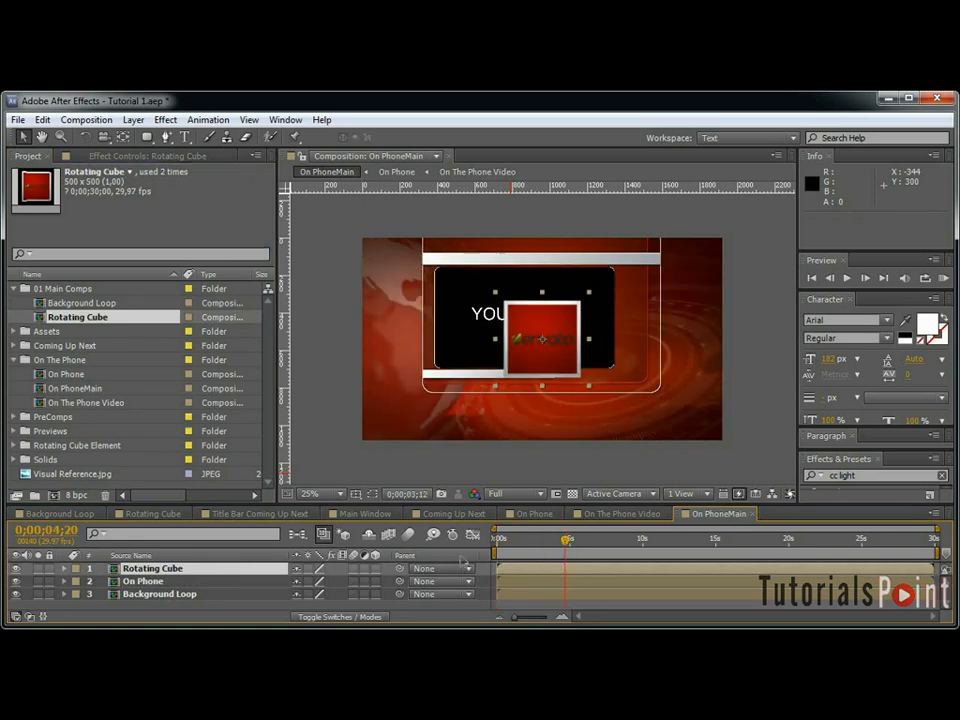
text(s)
text(50.0,50.0)
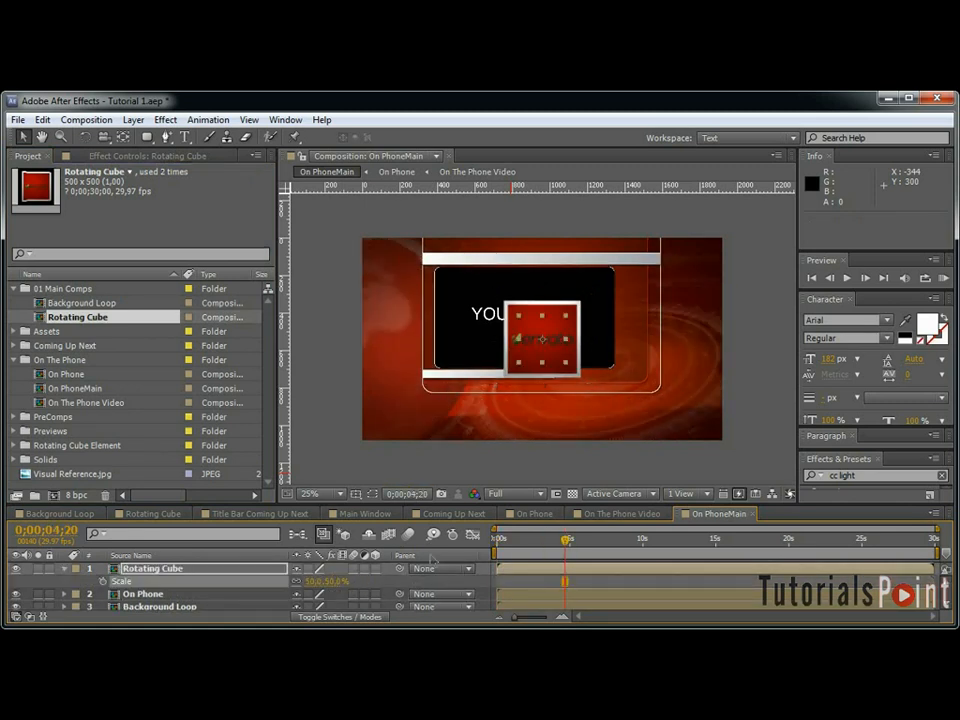
key(Return)
drag(546, 339, 432, 402)
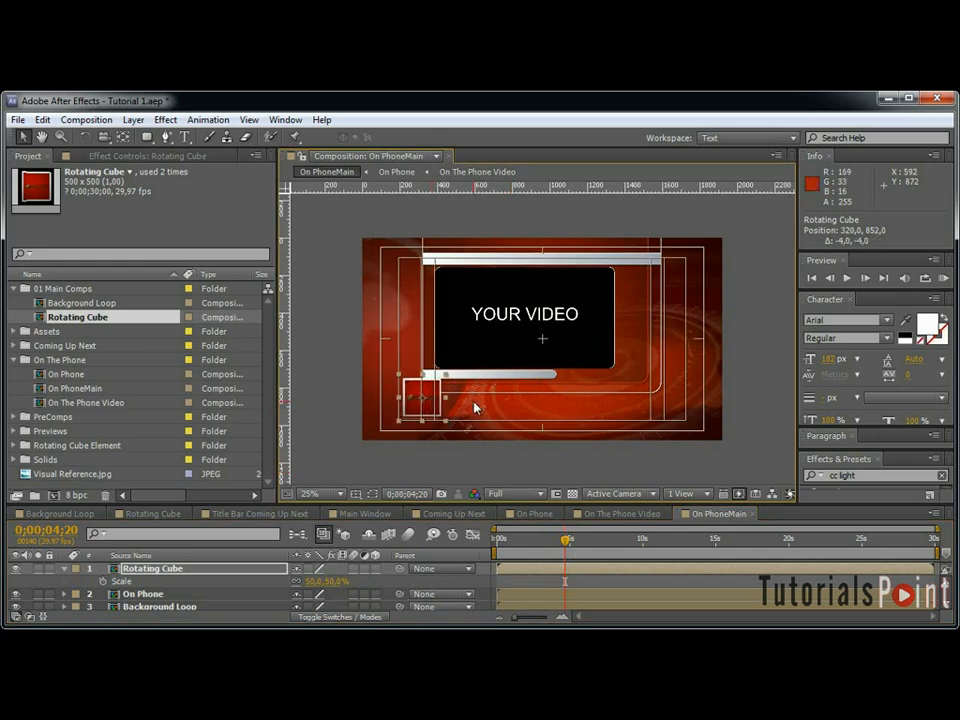
key(apostrophe)
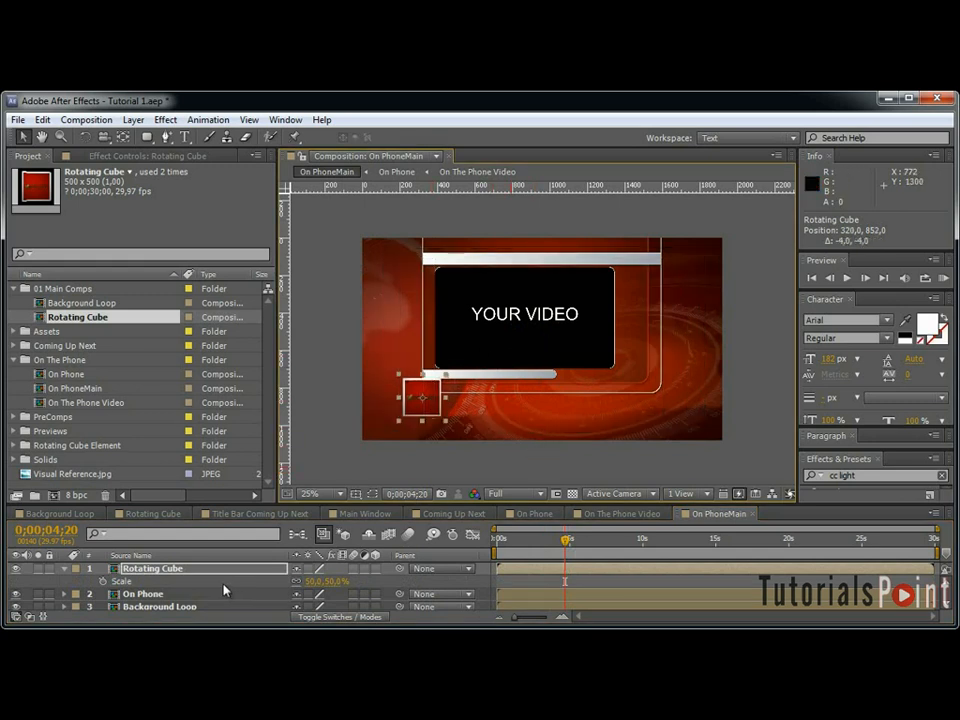
Try raising the On Phone layer to position 960, 500.
click(200, 595)
key(p)
mouse_move(340, 607)
mouse_down()
mouse_move(260, 611)
mouse_move(346, 608)
mouse_up()
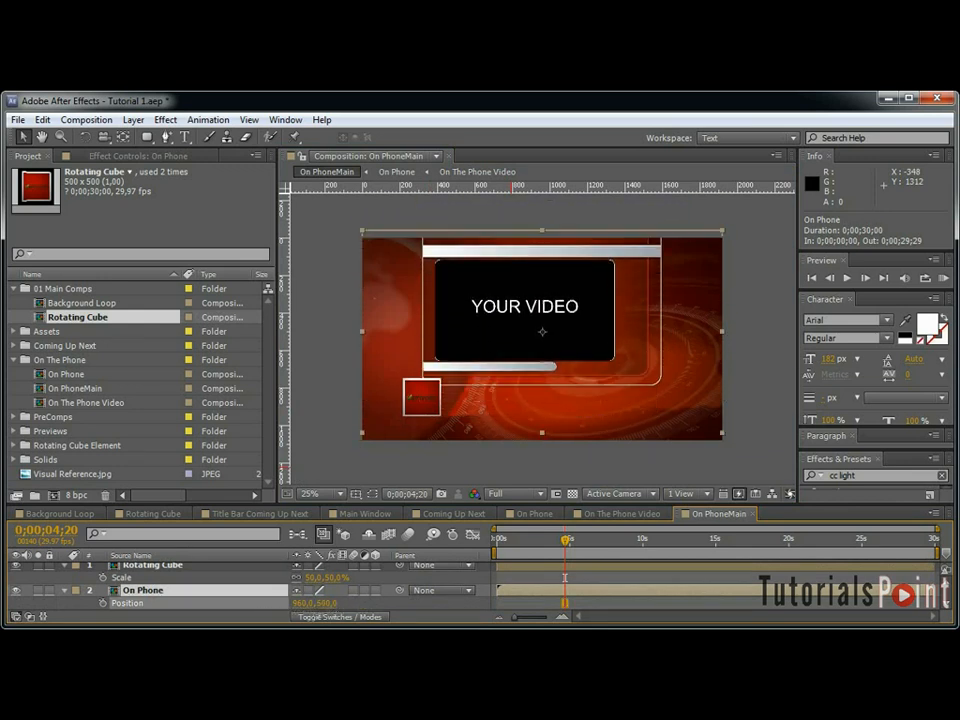
key(ctrl+z)
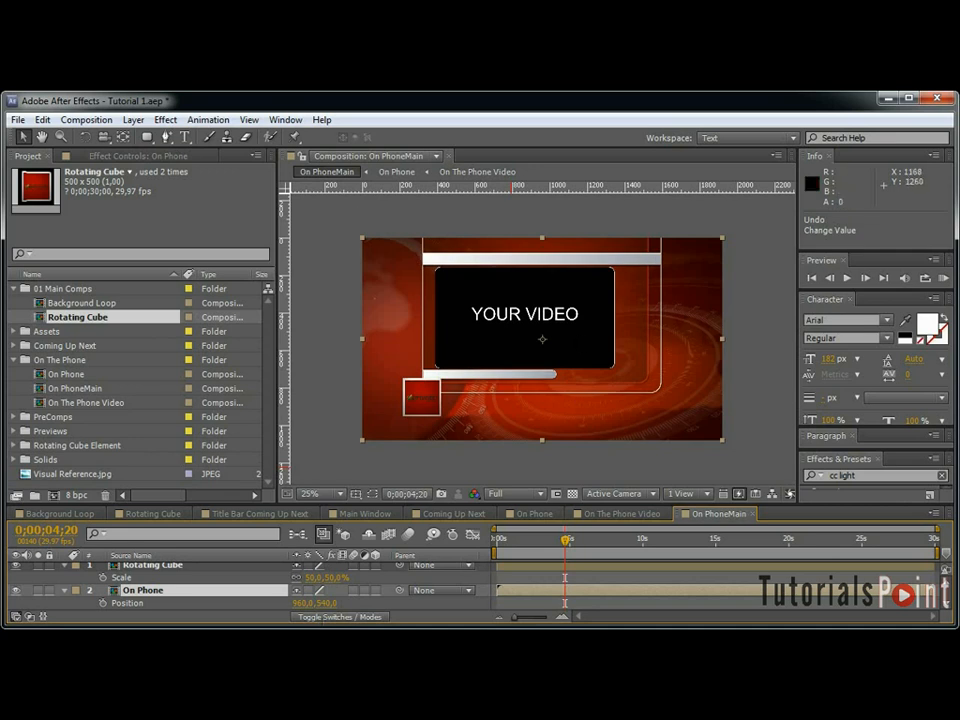
drag(299, 604, 341, 609)
key(ctrl+z)
Collapse the expanded layers and project folders, and remove Visual Reference.jpg from the project.
click(65, 565)
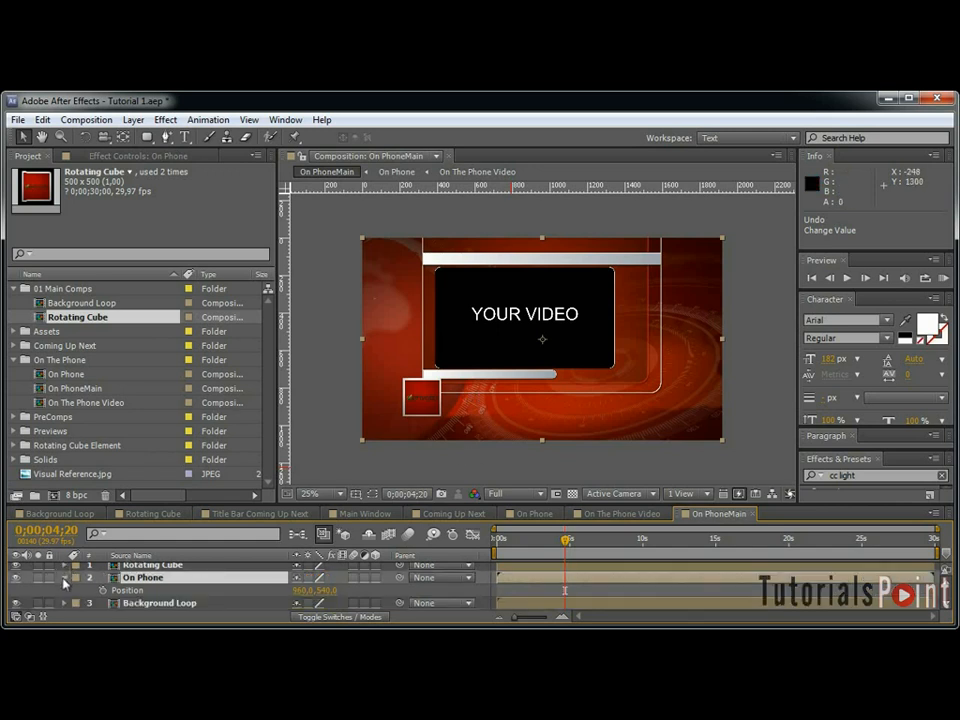
click(64, 581)
click(481, 590)
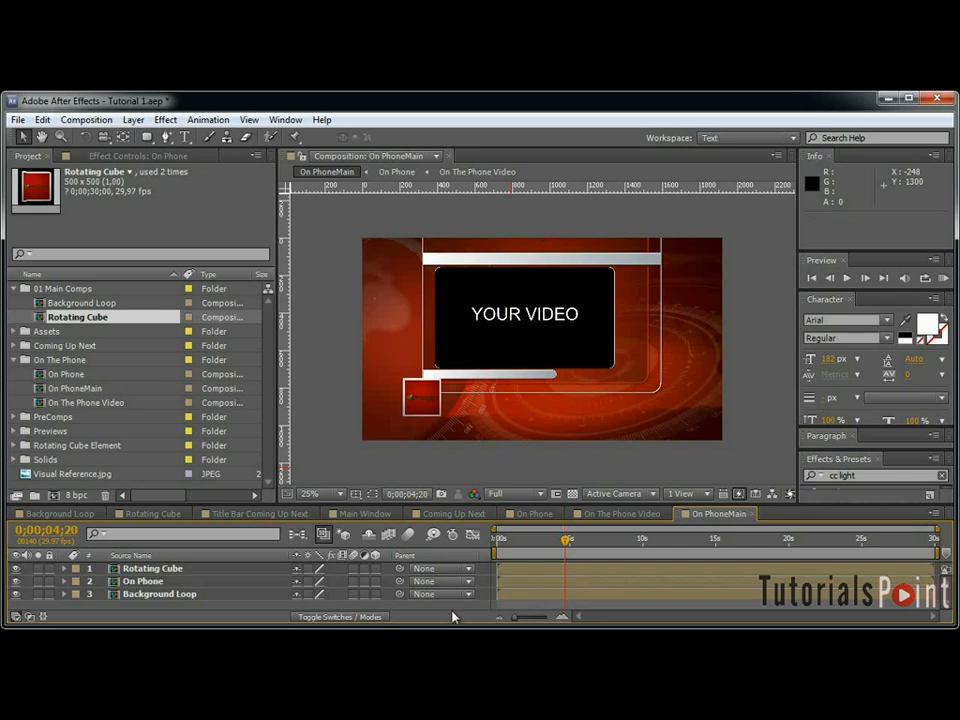
click(14, 289)
click(14, 331)
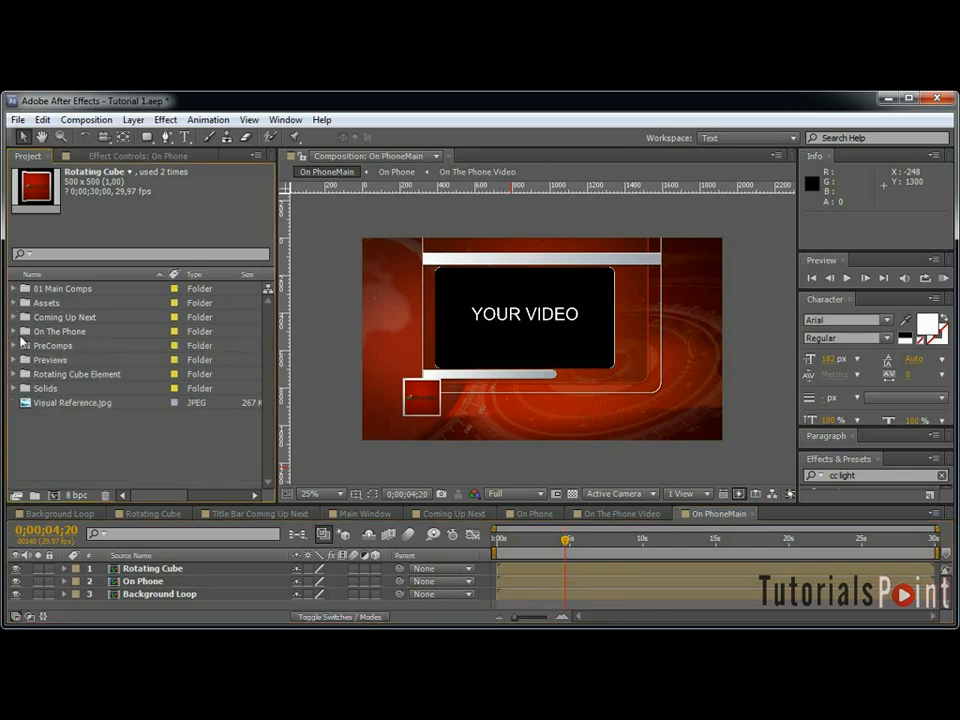
click(66, 404)
key(Delete)
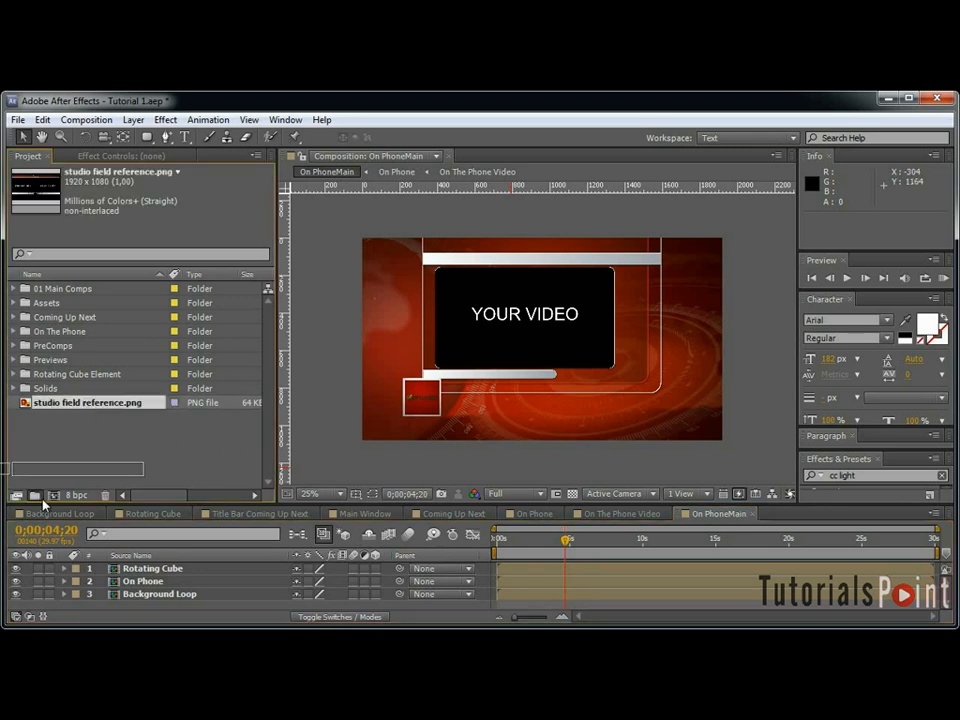
Create a new composition from studio field reference.png.
drag(58, 505, 55, 497)
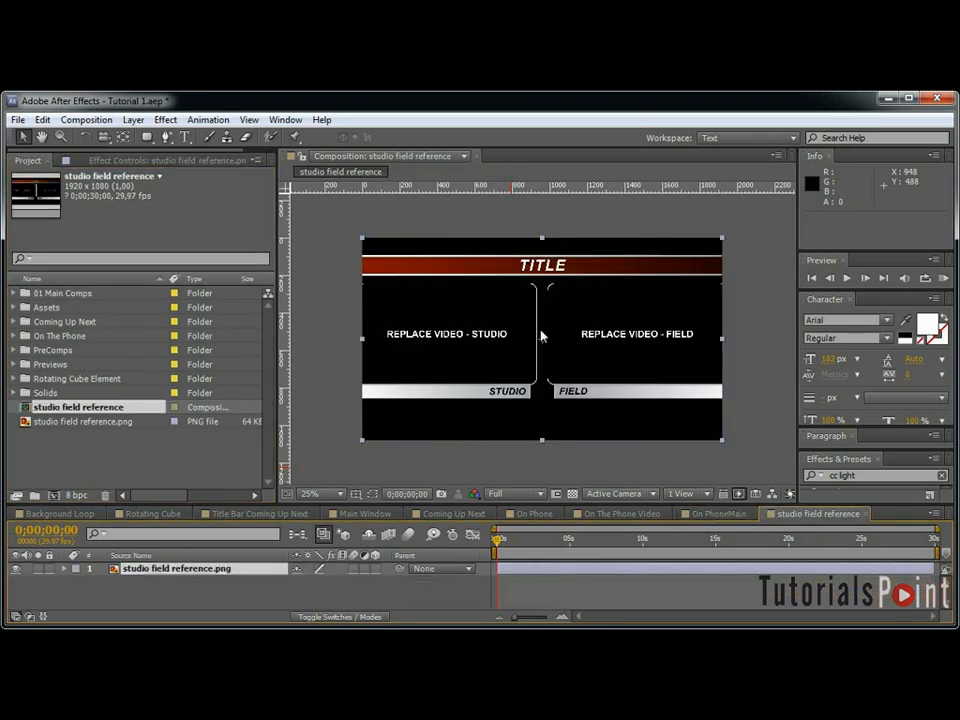
scroll(670, 350, up, 2)
drag(553, 315, 596, 315)
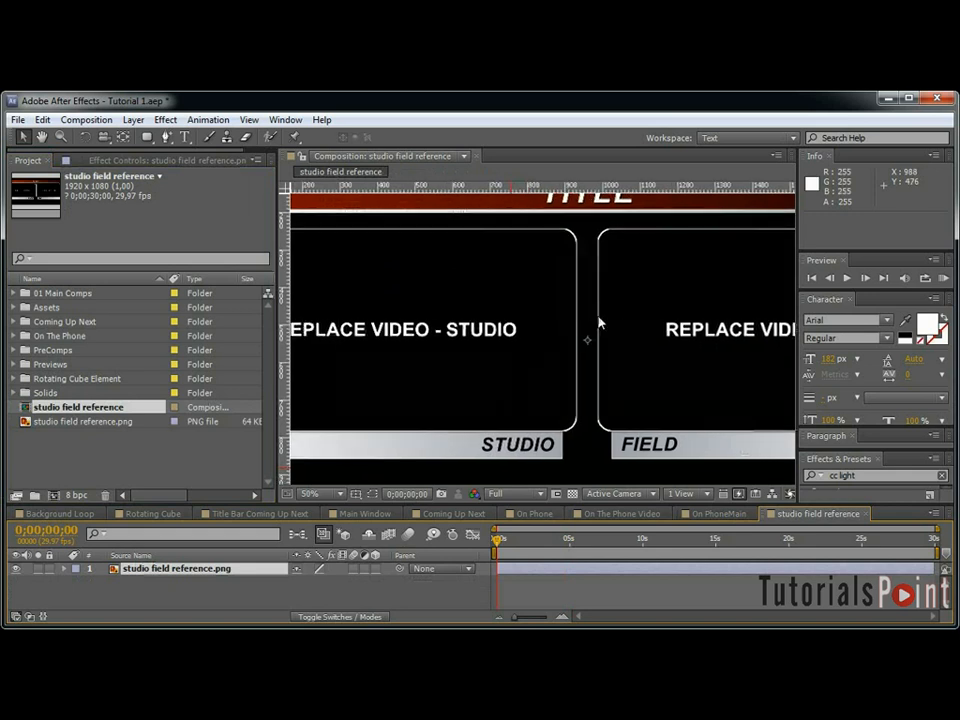
scroll(530, 332, down, 2)
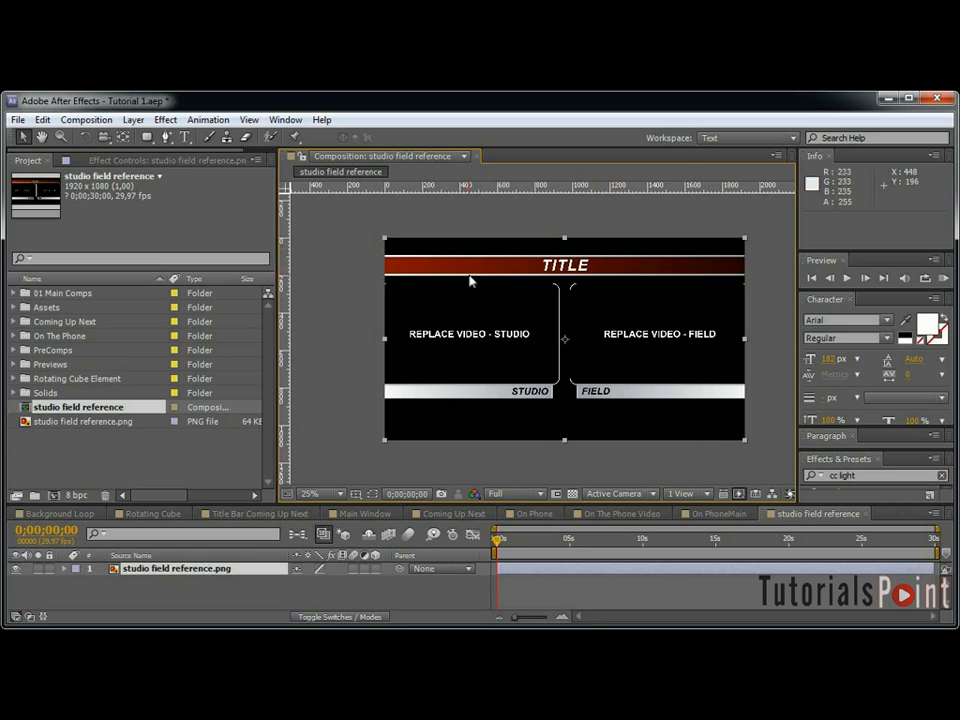
Add a black solid named Top Line above the reference image and hide its layer.
key(ctrl+y)
text(Top Line)
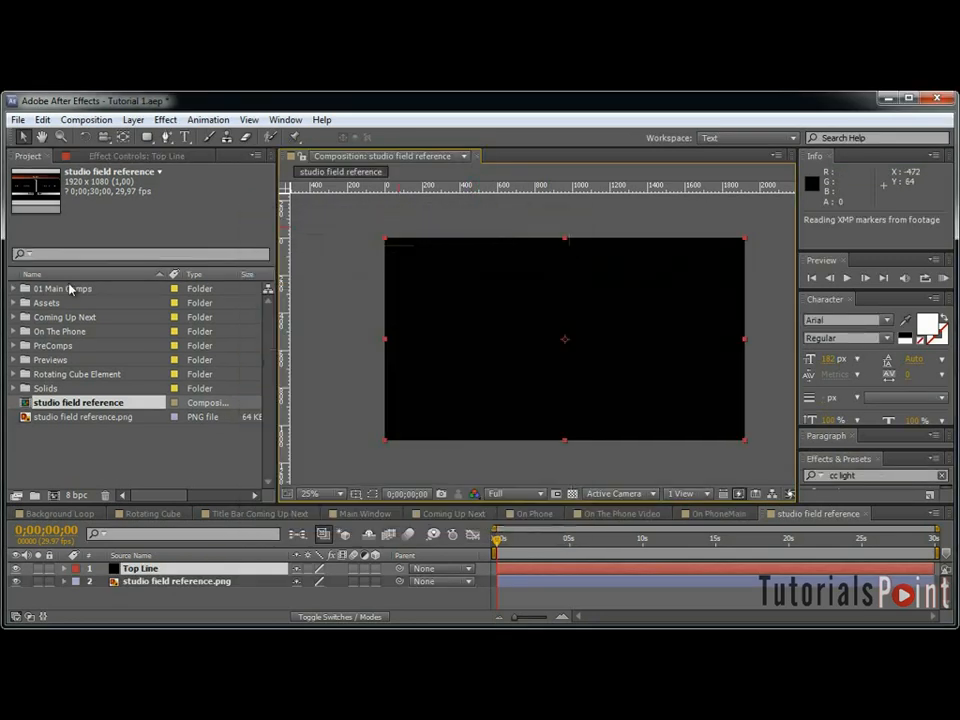
click(14, 568)
Place horizontal guides on the upper and lower edges of the white line above the TITLE bar.
key(grave)
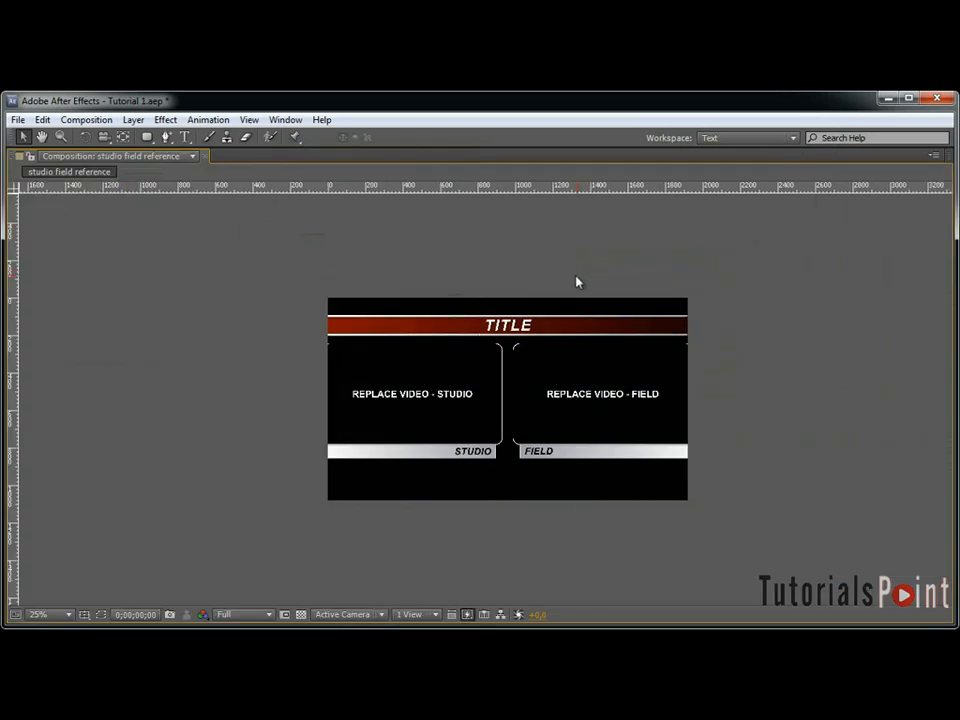
drag(566, 188, 632, 306)
key(space)
scroll(634, 306, up, 3)
drag(530, 245, 572, 542)
key(period)
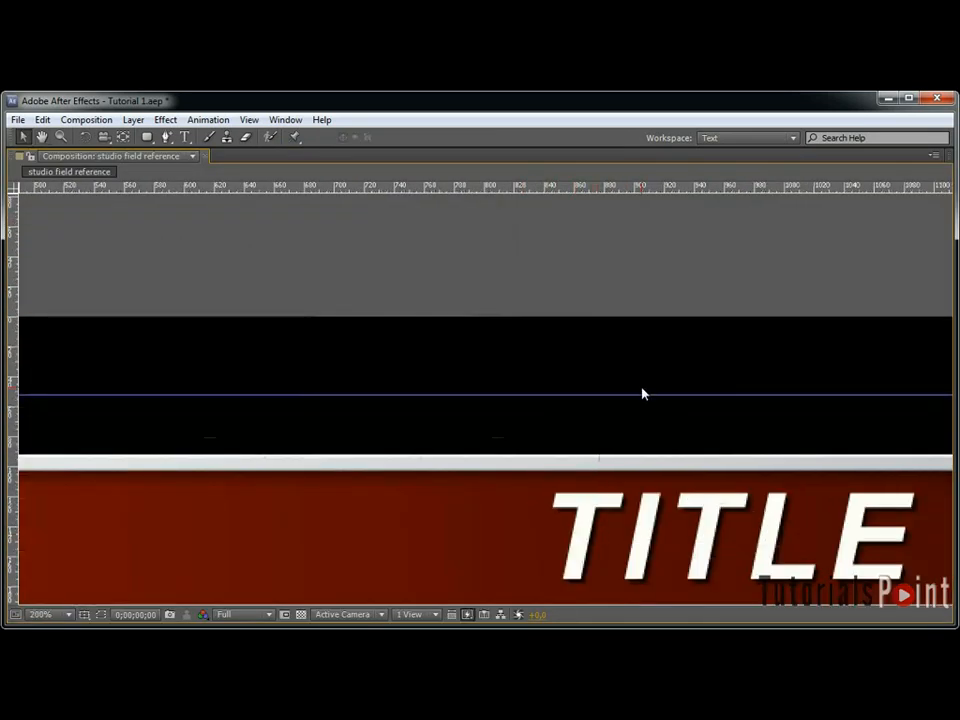
click(301, 614)
drag(597, 395, 578, 455)
click(302, 615)
drag(604, 187, 705, 472)
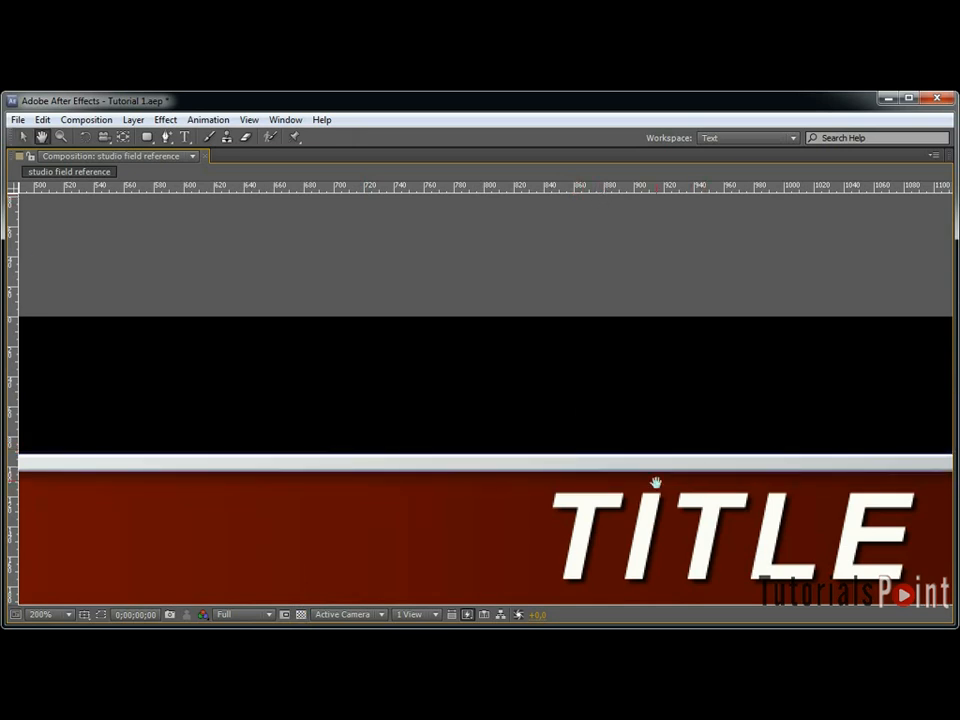
Place horizontal guides on both edges of the white line below the TITLE bar.
scroll(688, 481, down, 3)
drag(580, 187, 638, 351)
drag(625, 187, 694, 335)
scroll(695, 335, down, 2)
key(grave)
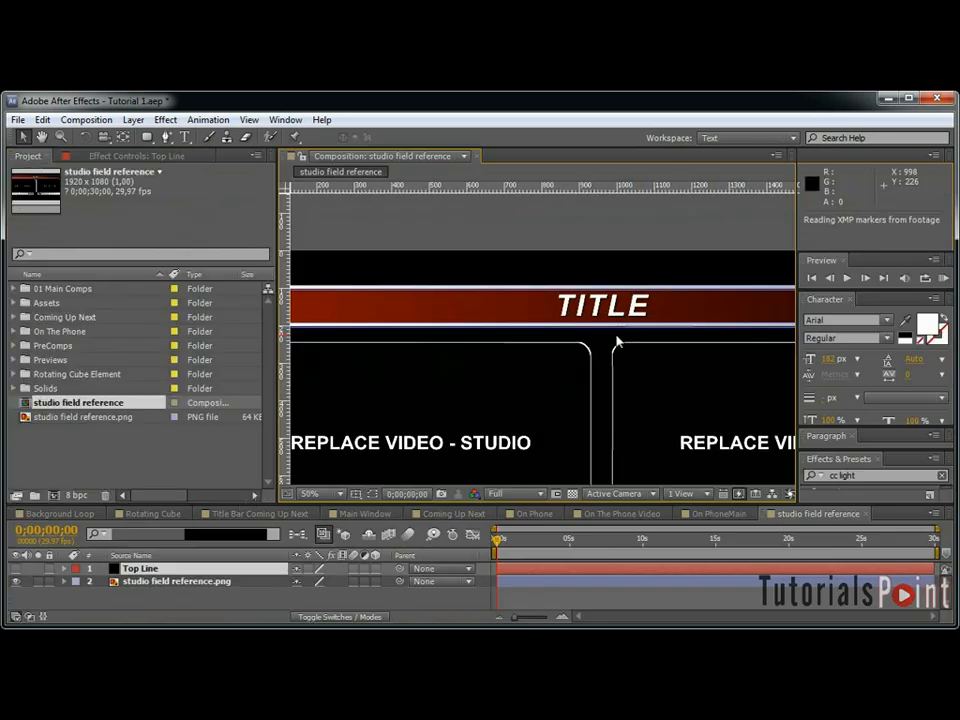
Show the Top Line layer and draw a rectangular mask between the upper two guides, starting outside the frame's left edge.
click(15, 568)
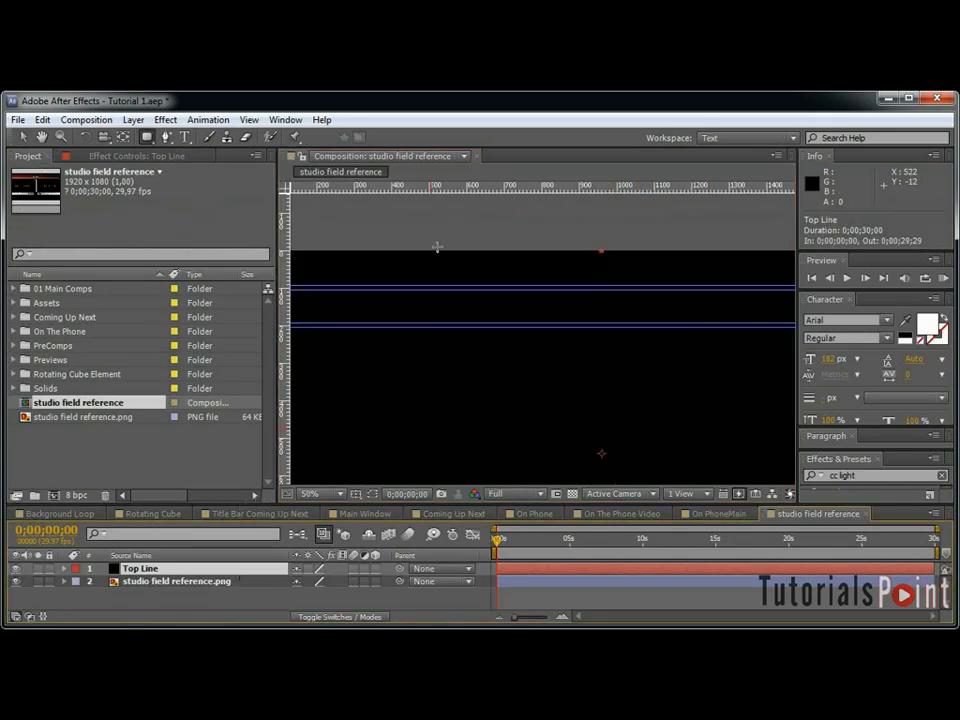
key(grave)
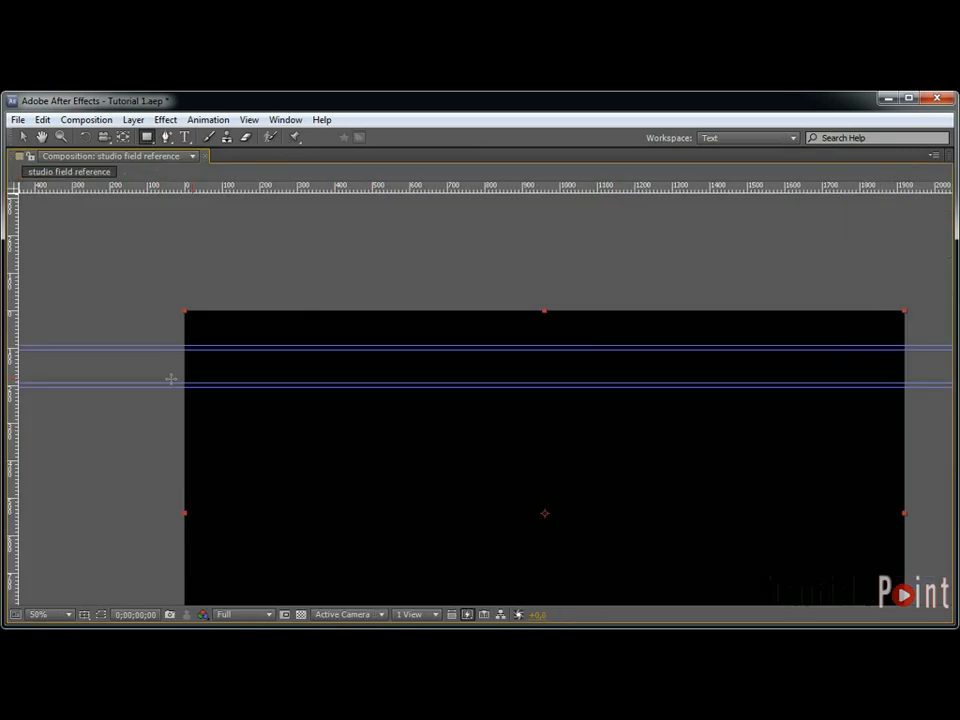
scroll(448, 362, up, 3)
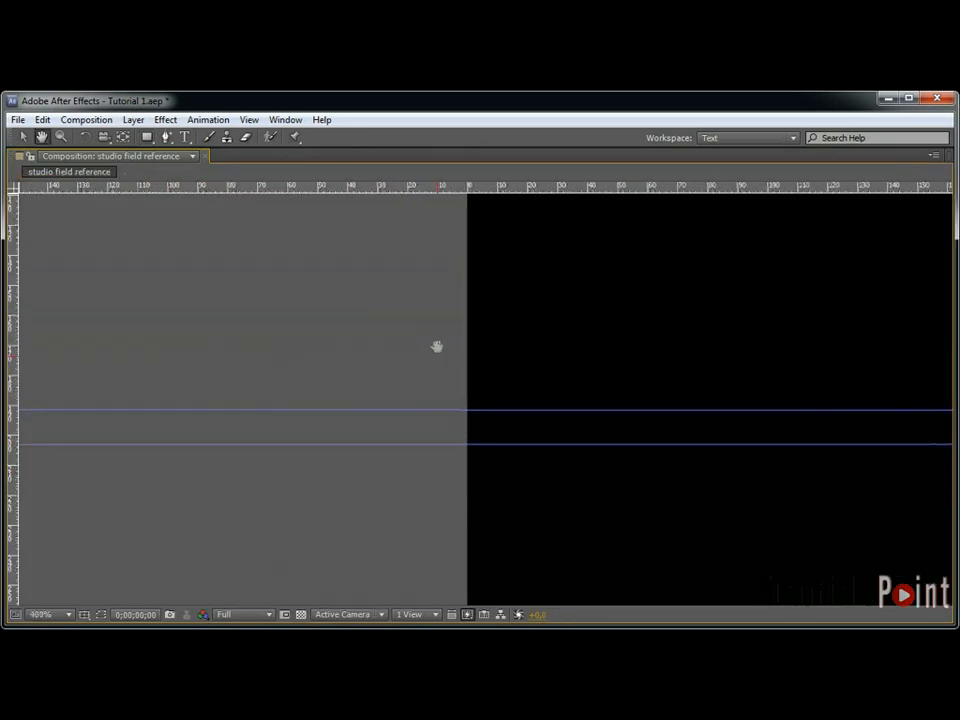
drag(399, 438, 600, 471)
Stretch the Top Line mask between the guides to just past the frame's right edge.
key(v)
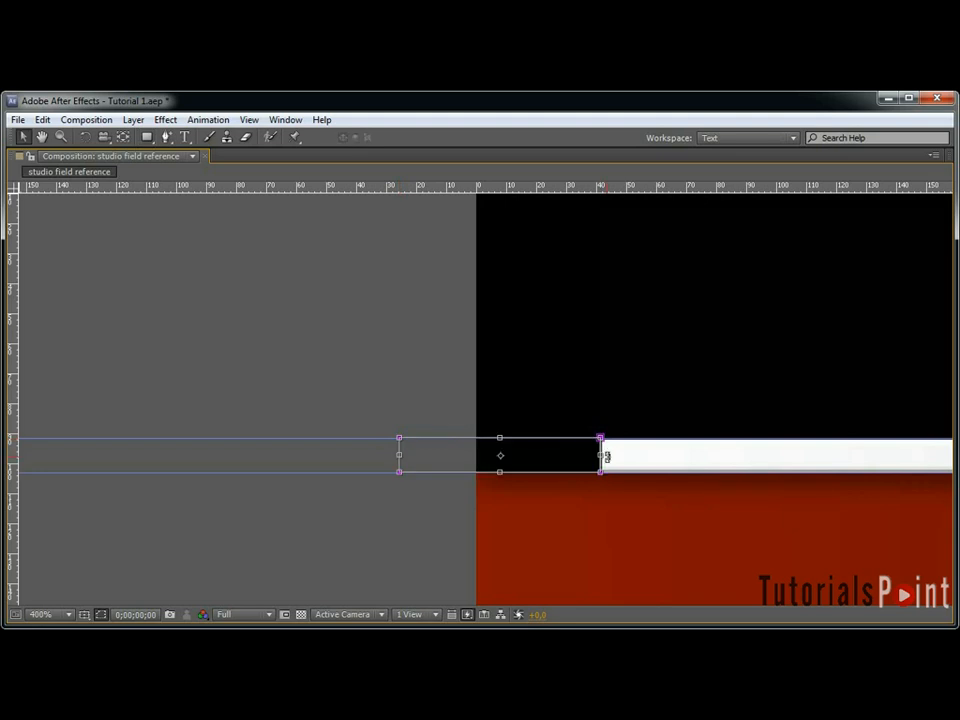
scroll(602, 450, down, 4)
drag(516, 412, 311, 436)
scroll(433, 440, down, 2)
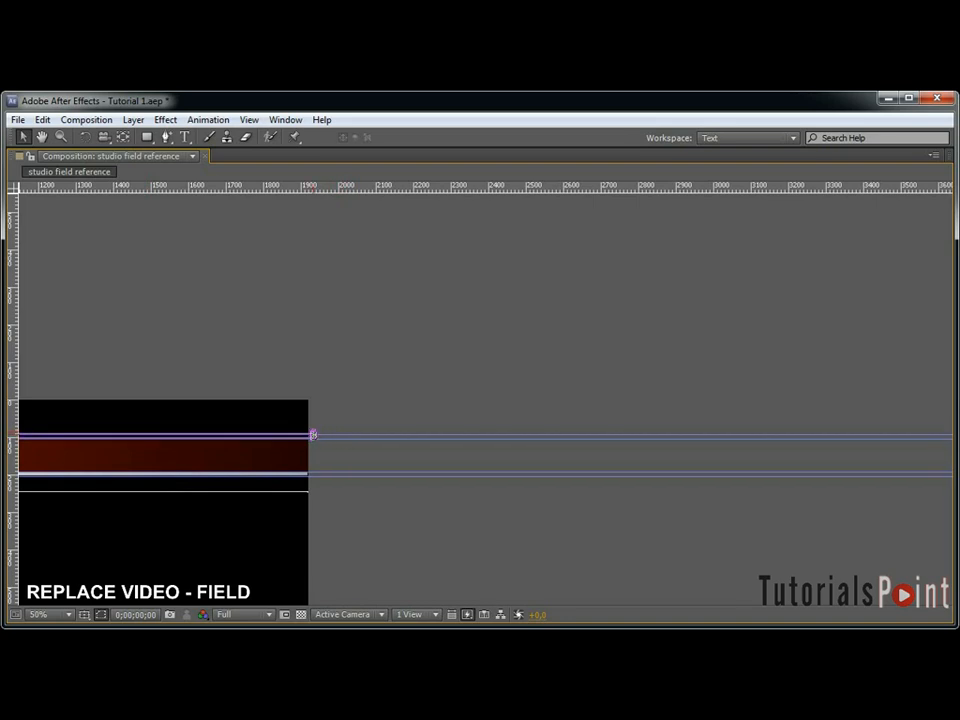
Try shifting a copy of the line mask down toward the white line below the title.
key(shift+Down)
key(shift+Down)
key(shift+Down)
key(shift+Down)
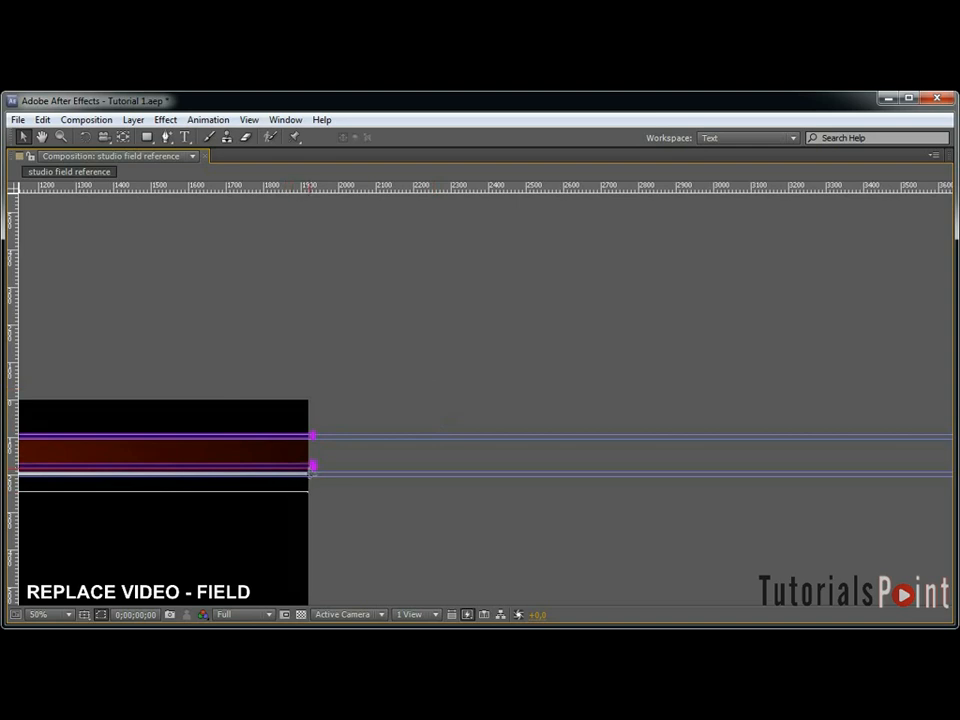
key(ctrl+z)
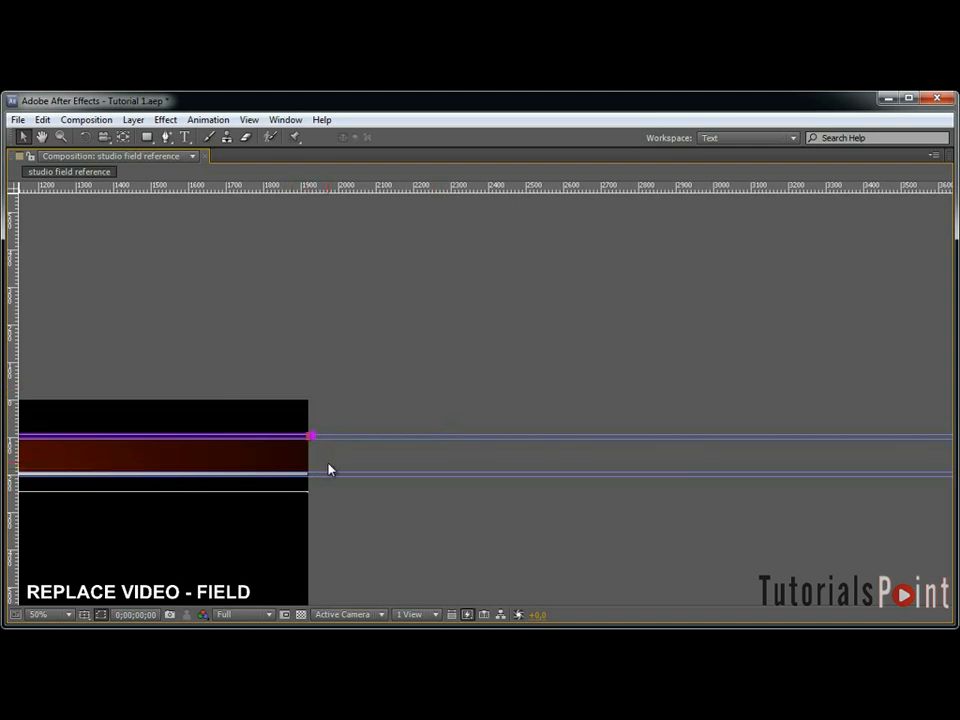
Apply the Ramp effect to the Top Line layer.
drag(275, 450, 709, 441)
scroll(435, 441, up, 1)
scroll(437, 447, up, 1)
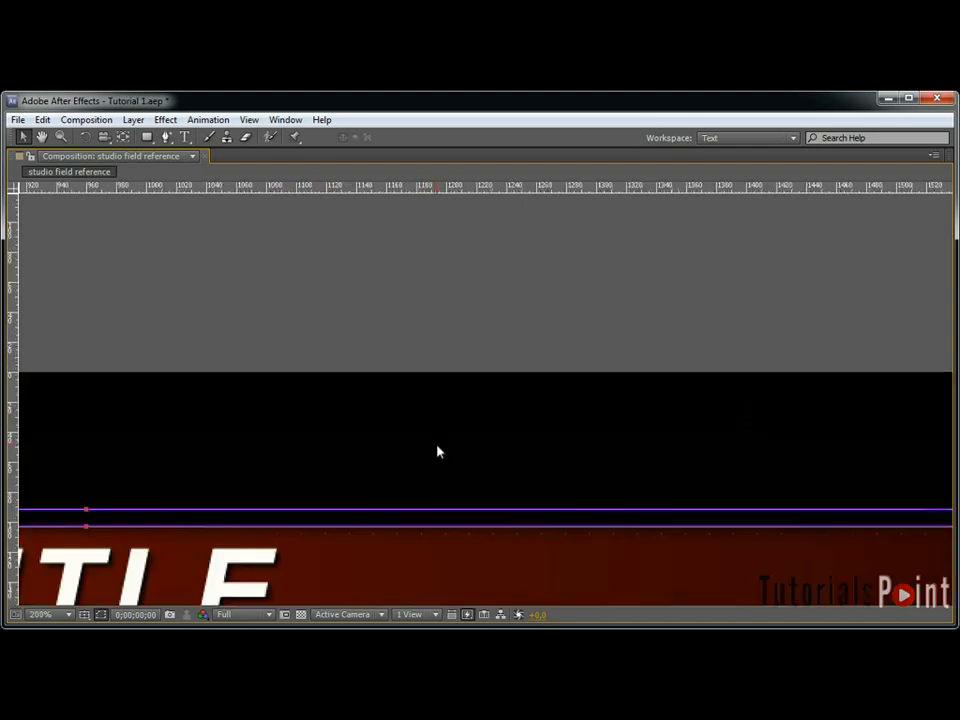
scroll(438, 450, down, 1)
scroll(497, 474, down, 1)
key(grave)
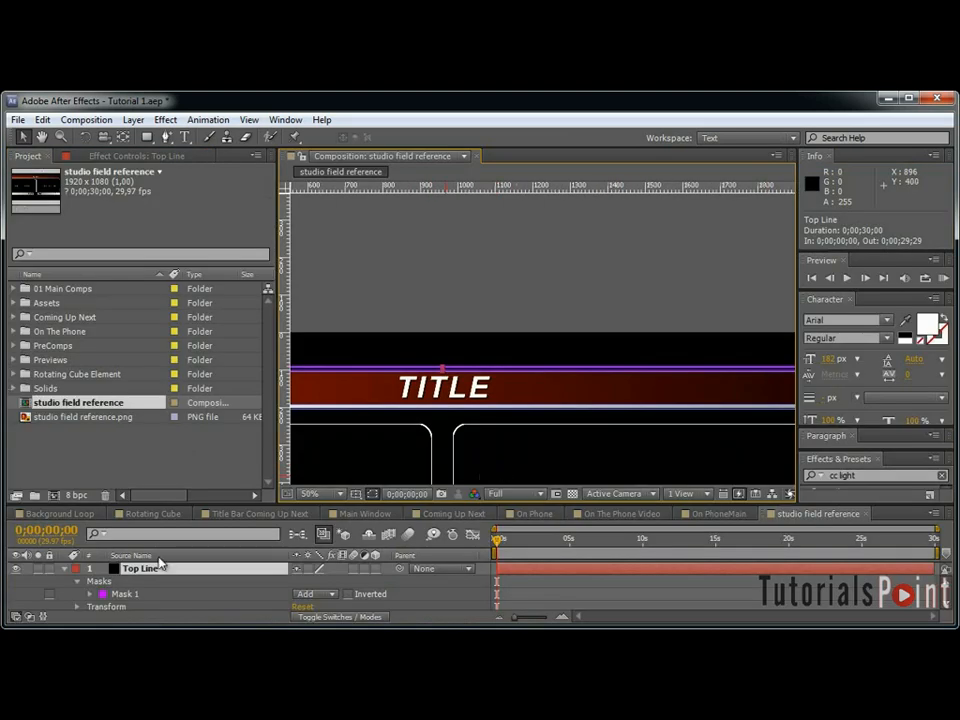
drag(52, 420, 150, 580)
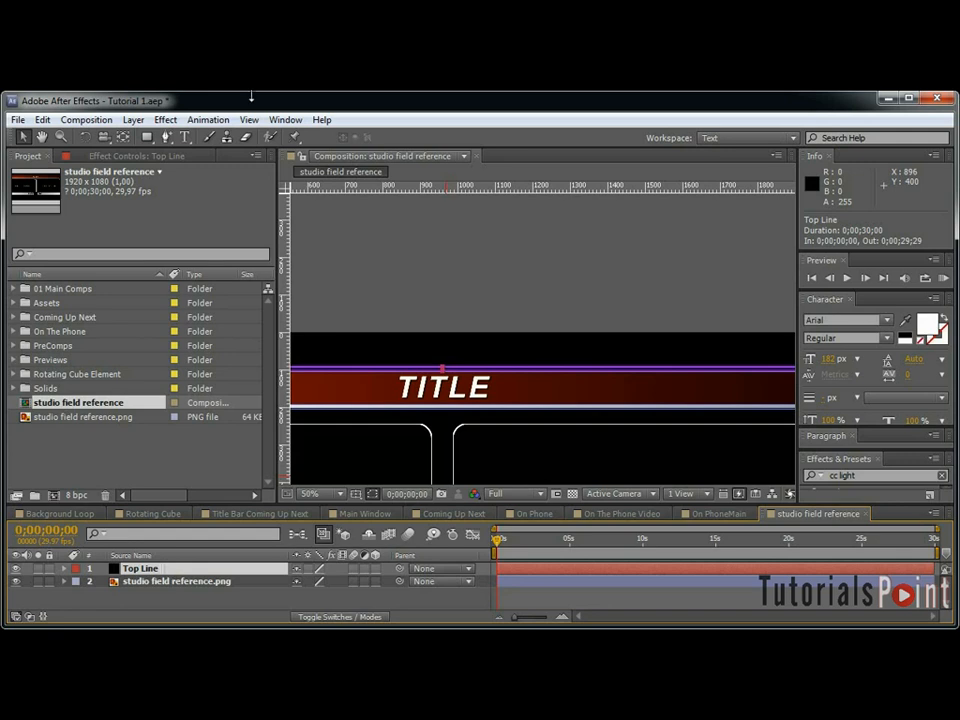
click(165, 120)
mouse_move(283, 358)
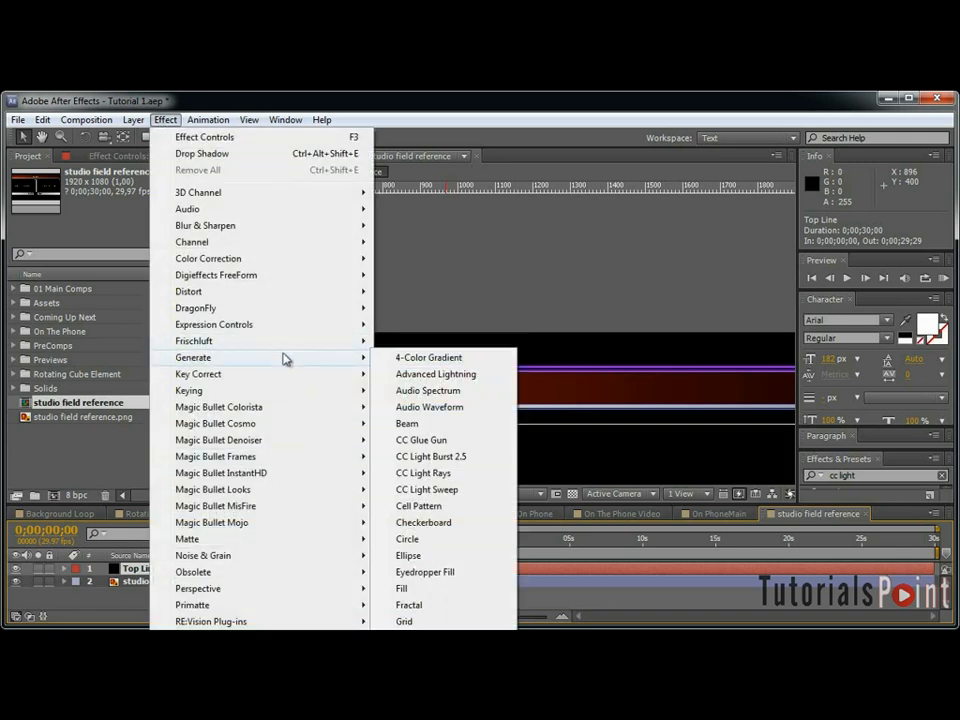
click(405, 687)
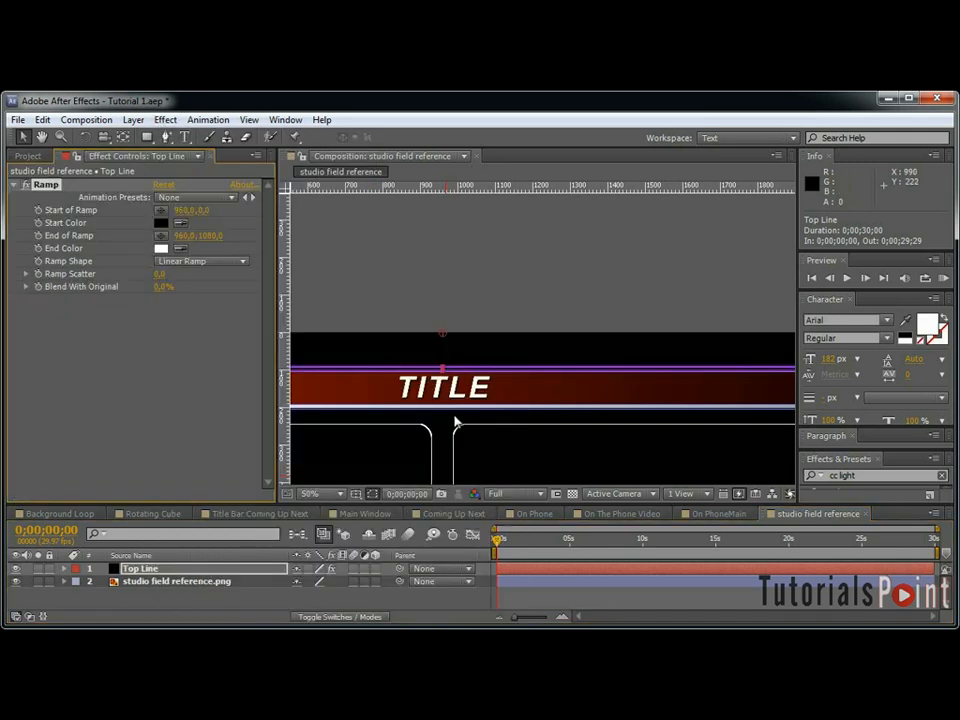
Place the Ramp's start point on the Top Line's left end at 0.5, 98.0.
key(grave)
drag(128, 413, 441, 392)
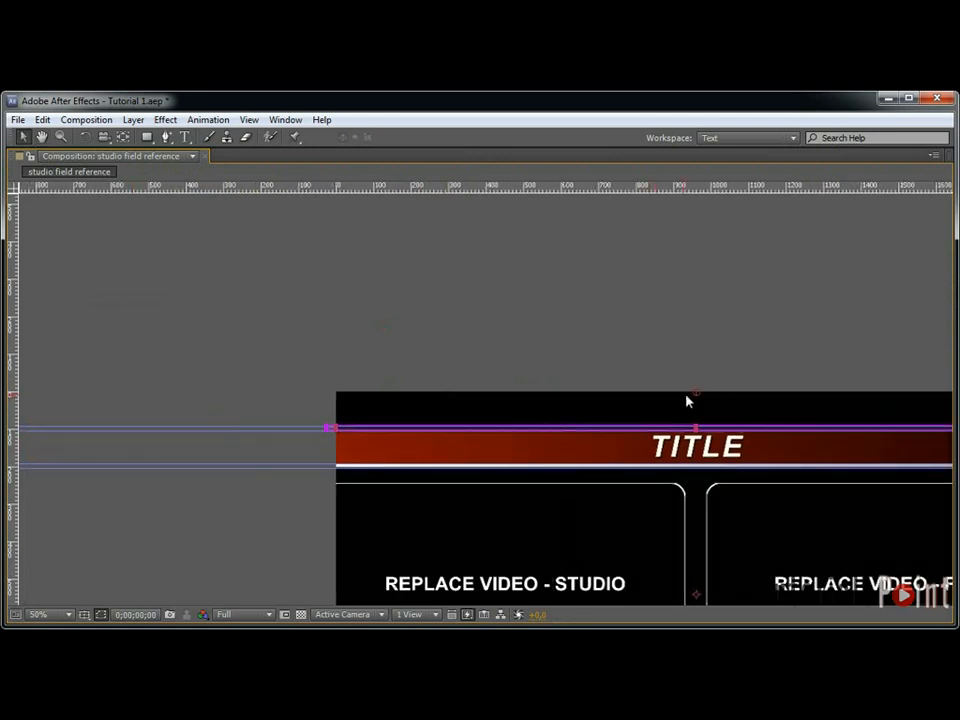
drag(698, 397, 342, 398)
key(grave)
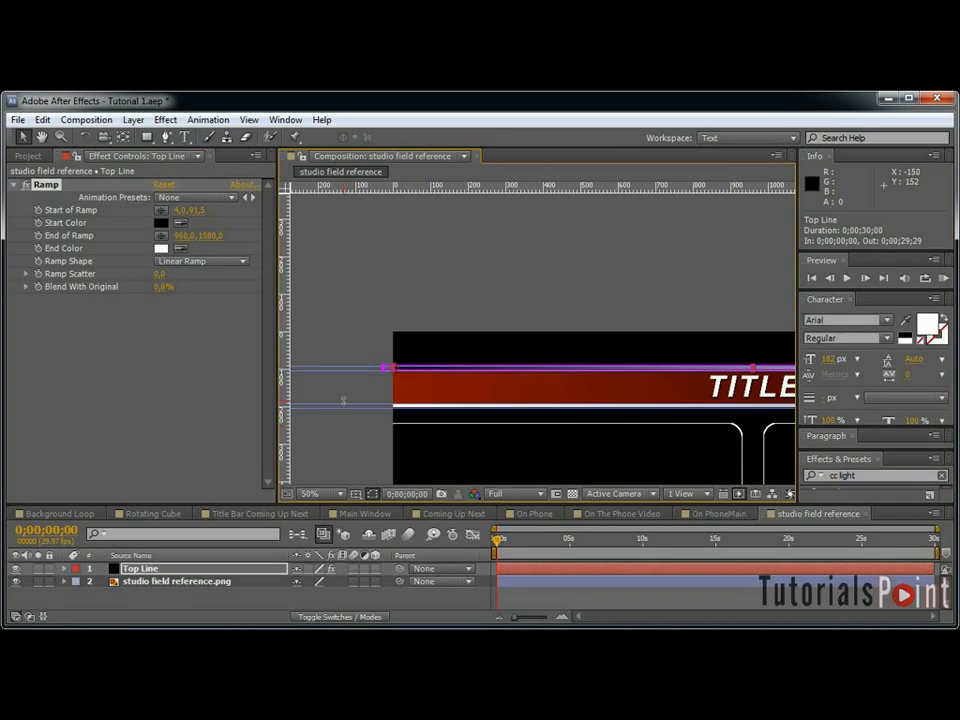
scroll(439, 388, up, 2)
drag(439, 388, 573, 343)
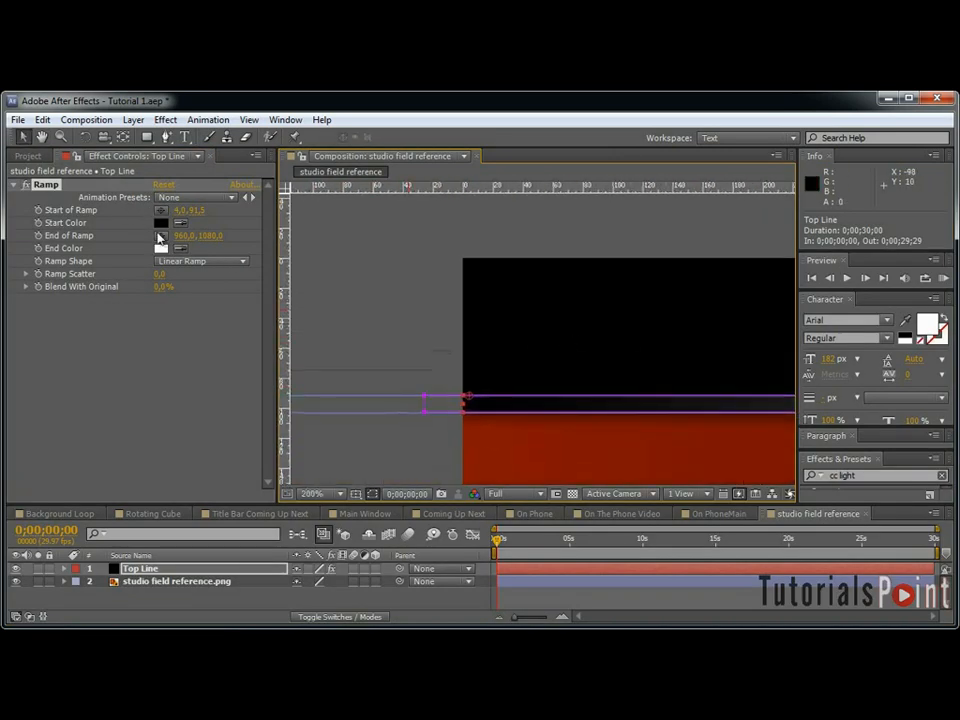
click(158, 213)
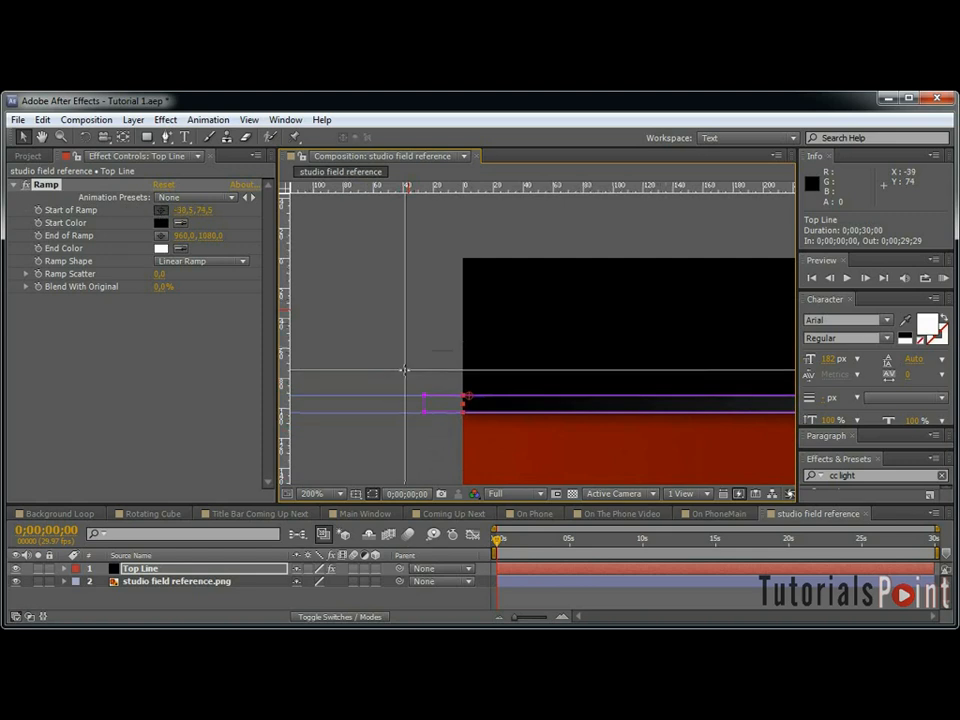
click(464, 405)
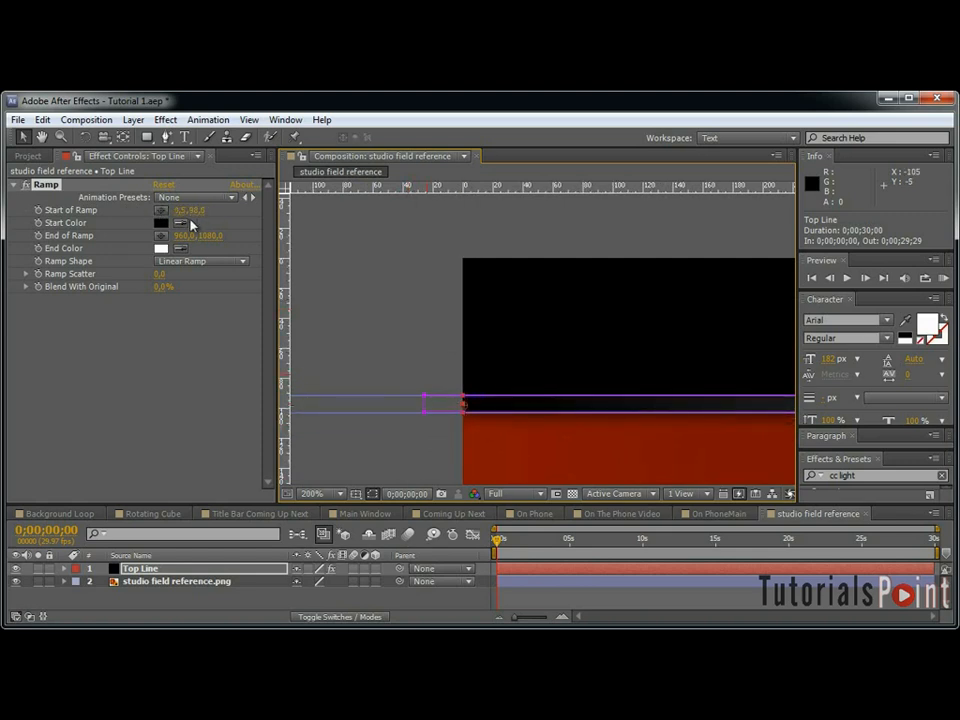
Set the Top Line Ramp's start color to white.
click(191, 223)
click(180, 224)
click(161, 248)
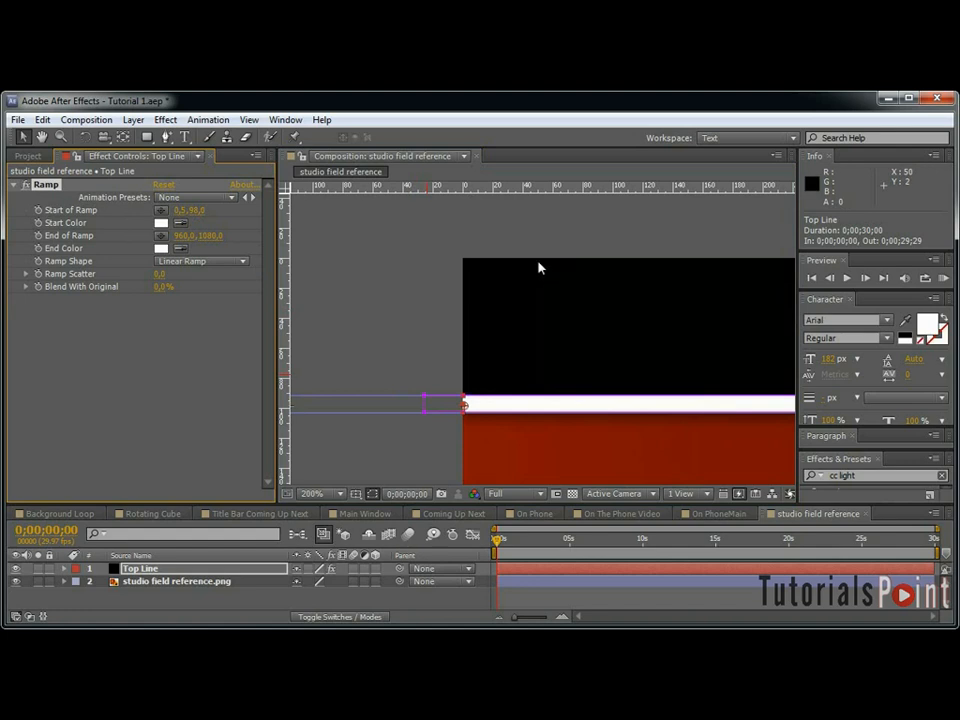
Place the Ramp's end point on the Top Line's right end at 1919.5, 96.5.
scroll(545, 280, down, 1)
scroll(553, 293, down, 1)
key(space)
drag(640, 323, 227, 326)
drag(664, 327, 251, 328)
drag(386, 341, 588, 314)
scroll(664, 330, up, 2)
drag(664, 330, 489, 321)
click(161, 235)
click(667, 298)
drag(668, 297, 642, 303)
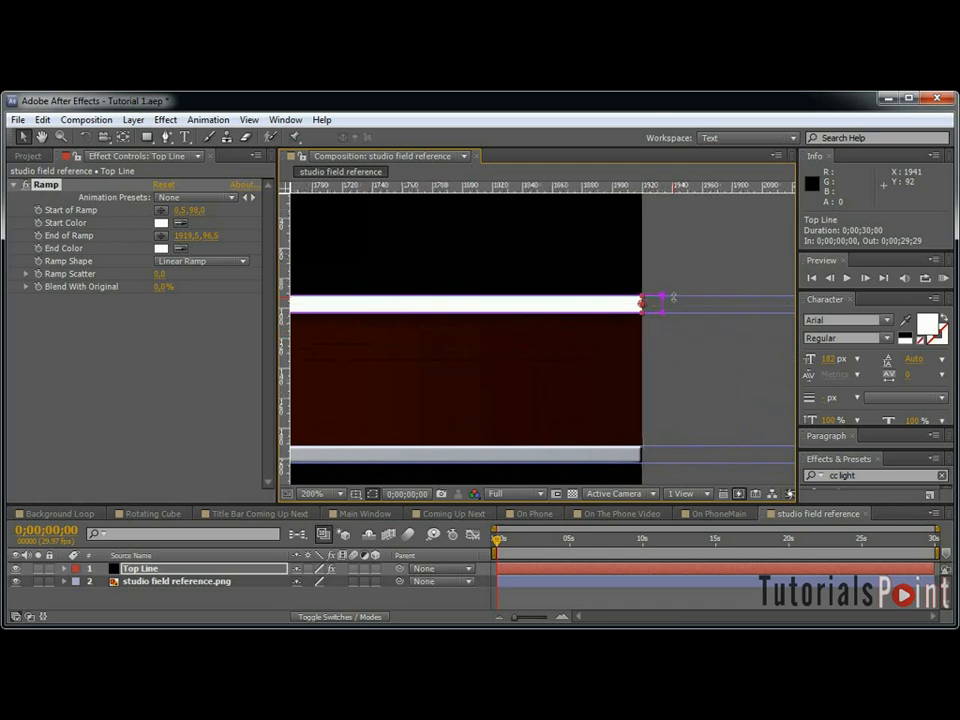
Set the Top Line Ramp's end color to the grey A0A2AB.
click(161, 248)
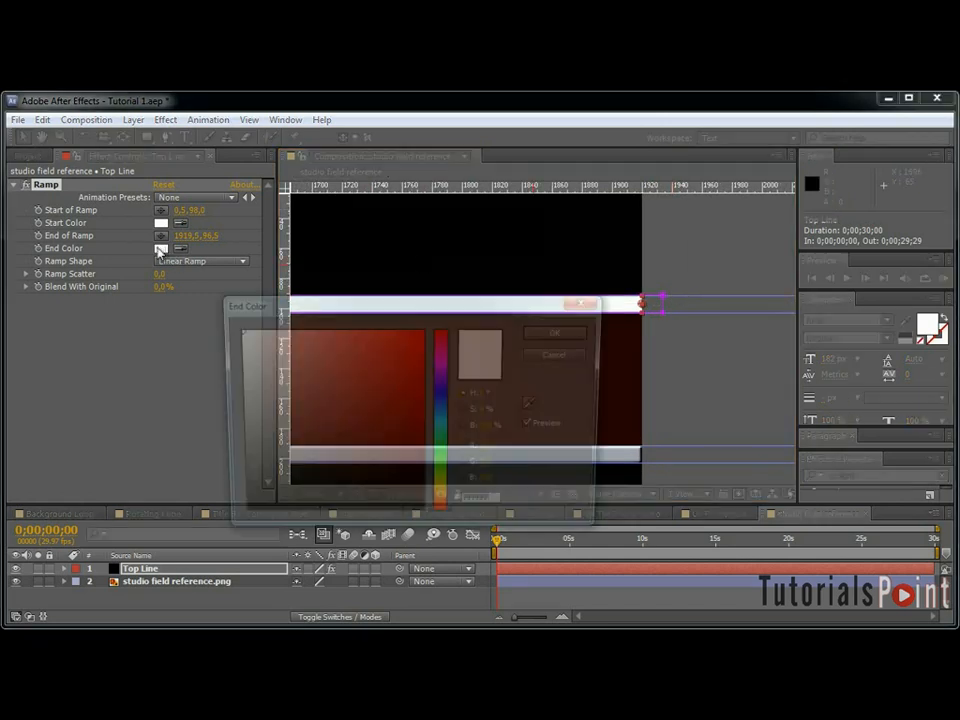
drag(499, 508, 349, 523)
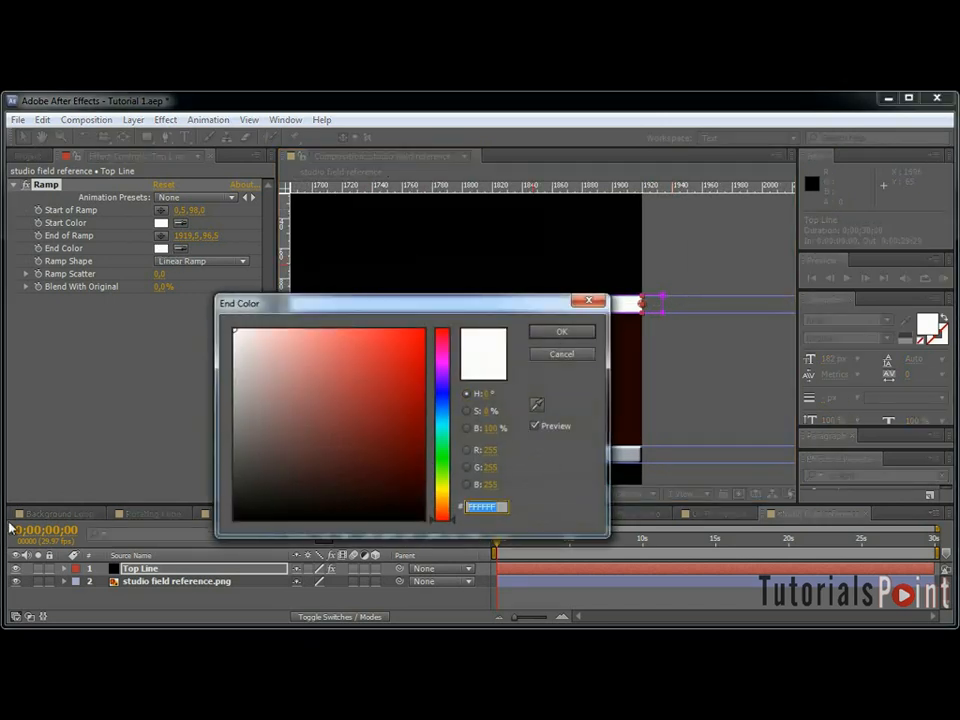
text(00A0A2)
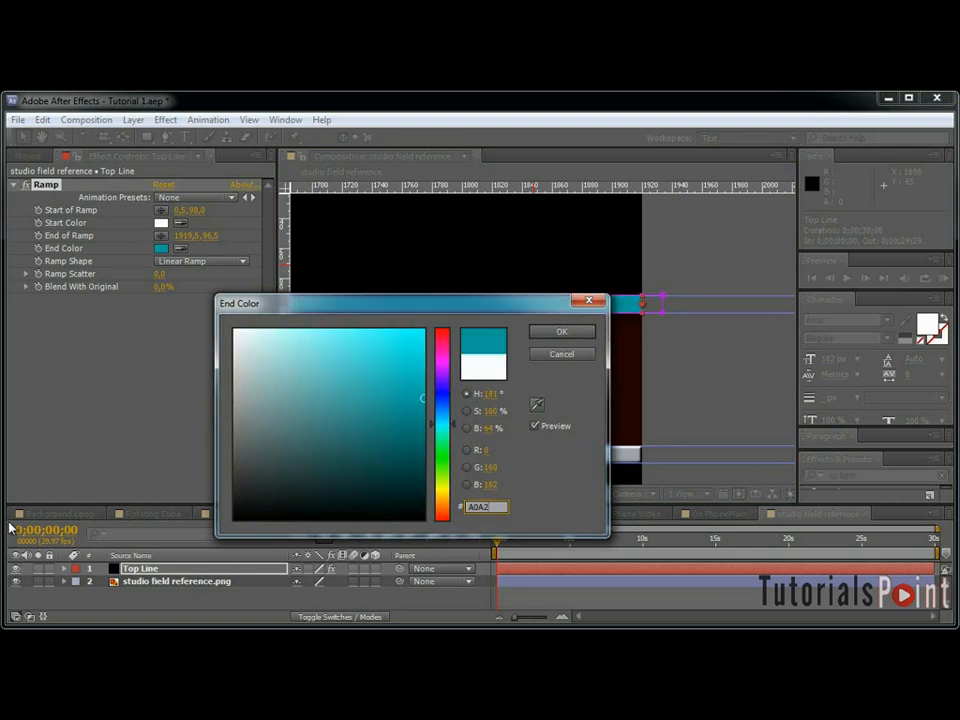
text(AB)
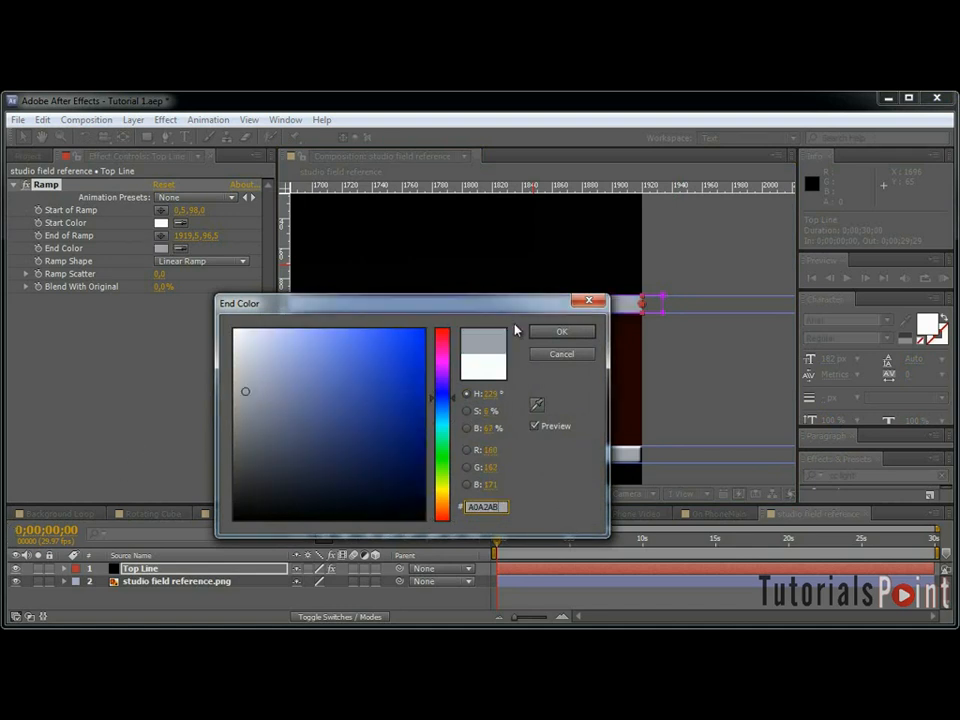
click(562, 332)
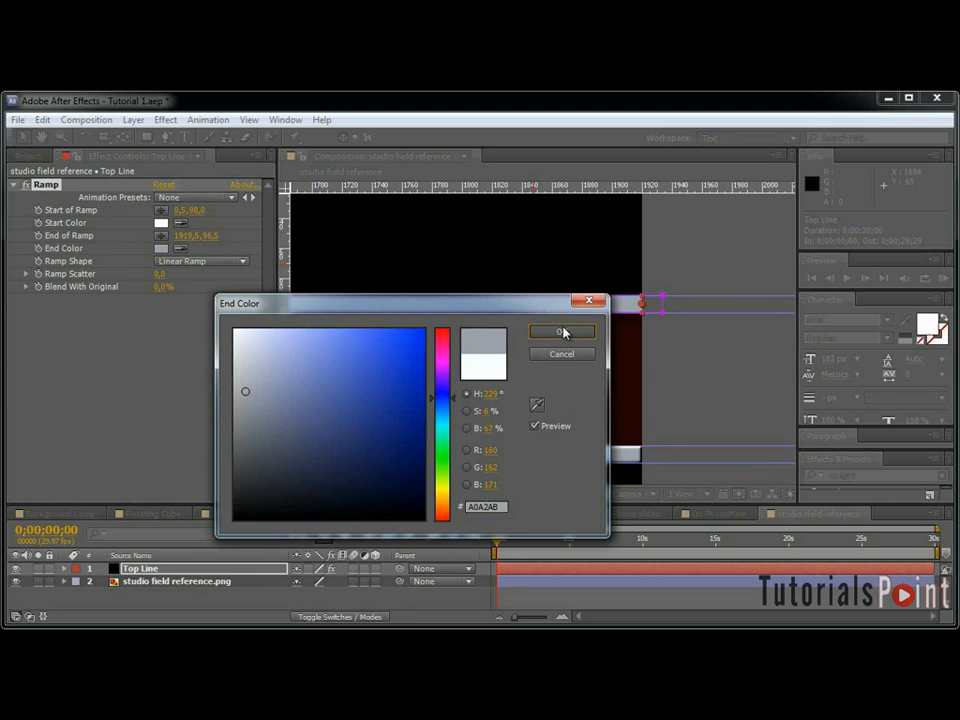
click(563, 332)
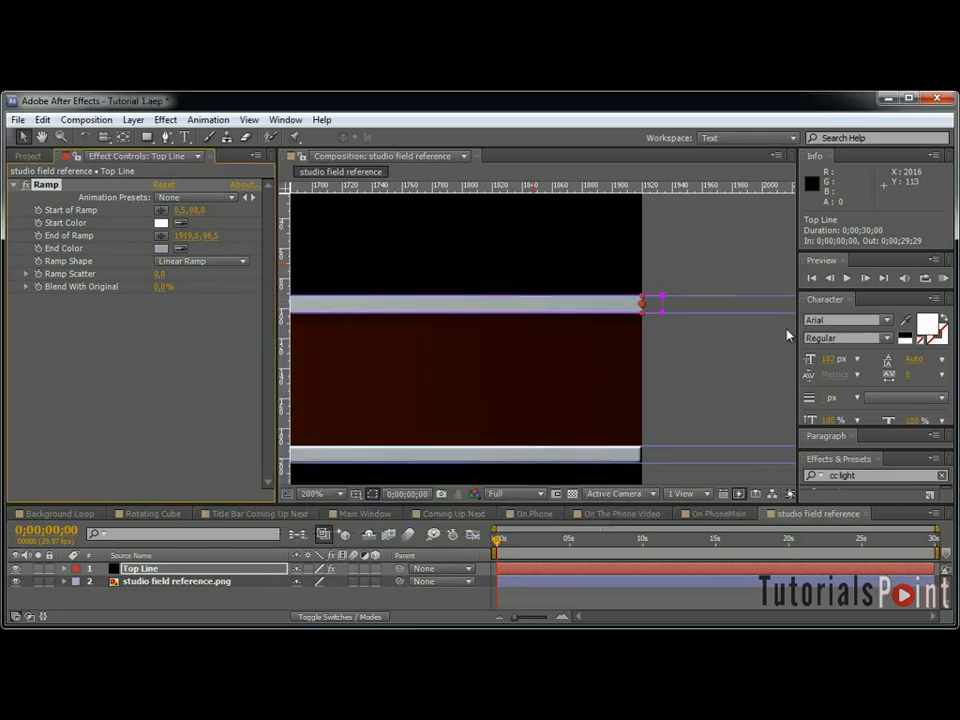
Add a Drop Shadow to the Top Line with direction 180°, distance 4 and softness 20, and compare it with the reference.
click(167, 120)
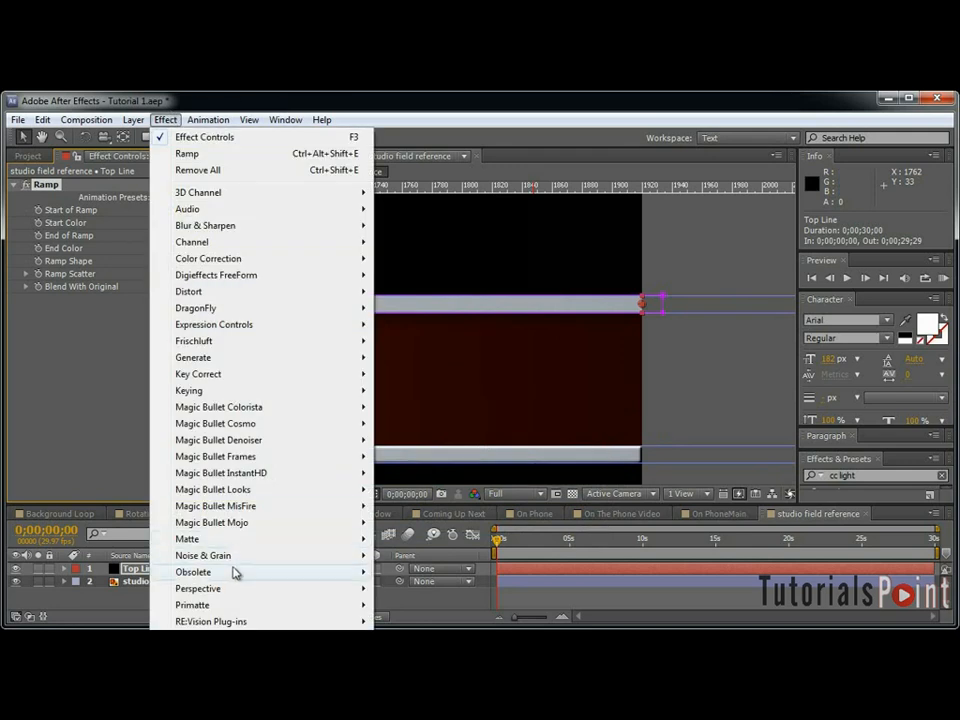
mouse_move(226, 591)
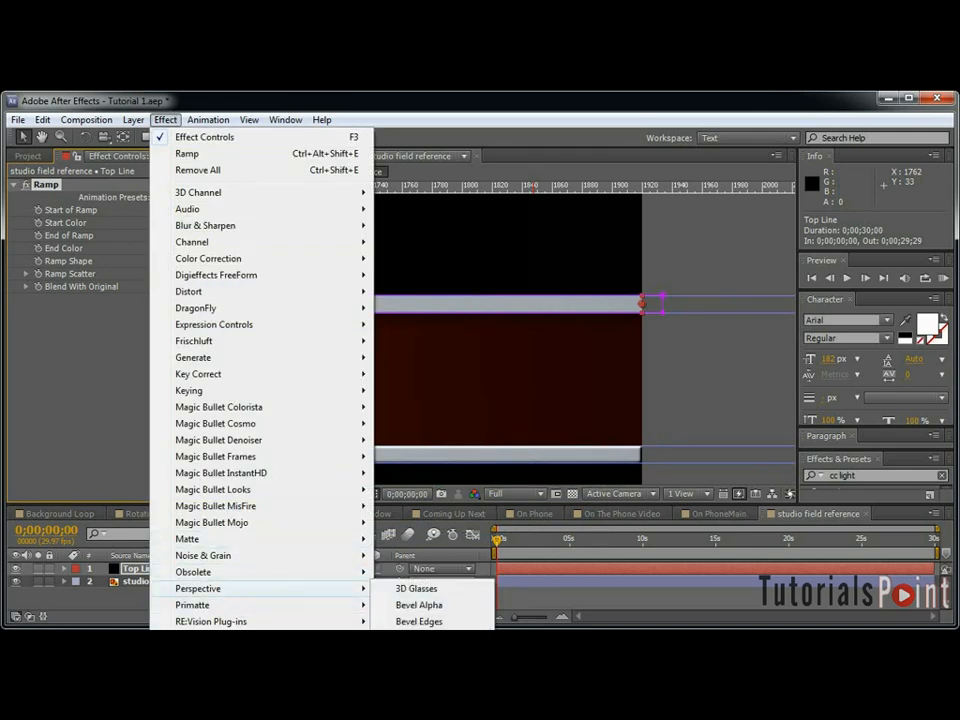
click(418, 687)
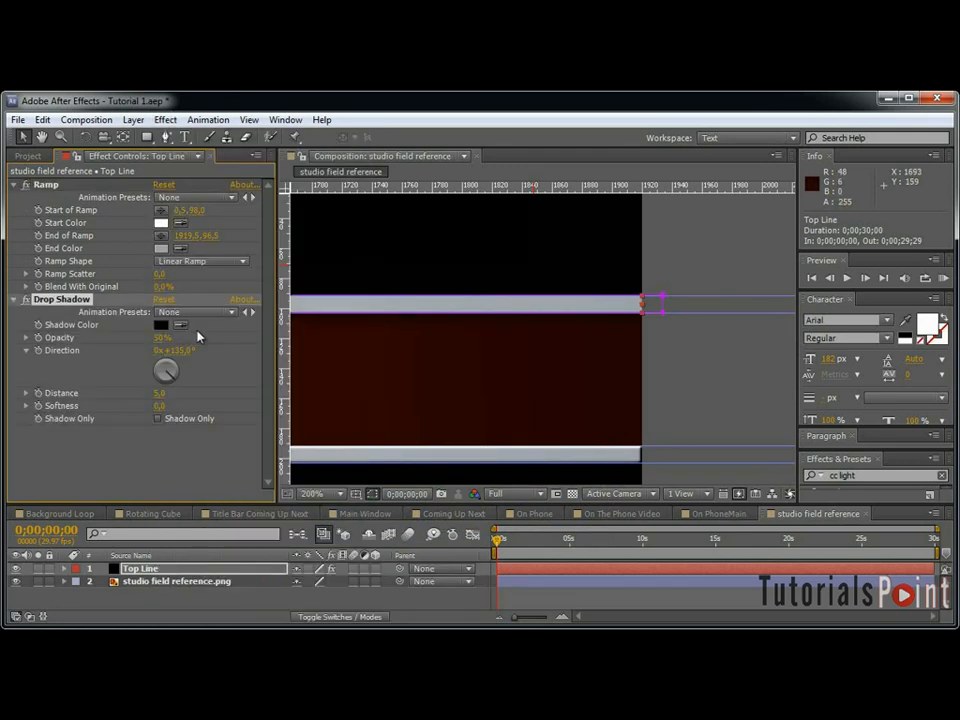
click(177, 351)
text(180)
key(Return)
click(160, 405)
text(20)
key(Return)
click(16, 569)
click(16, 569)
Add Bevel Alpha to the Top Line with an edge thickness of 1.5 and a light intensity of 1.00.
click(250, 569)
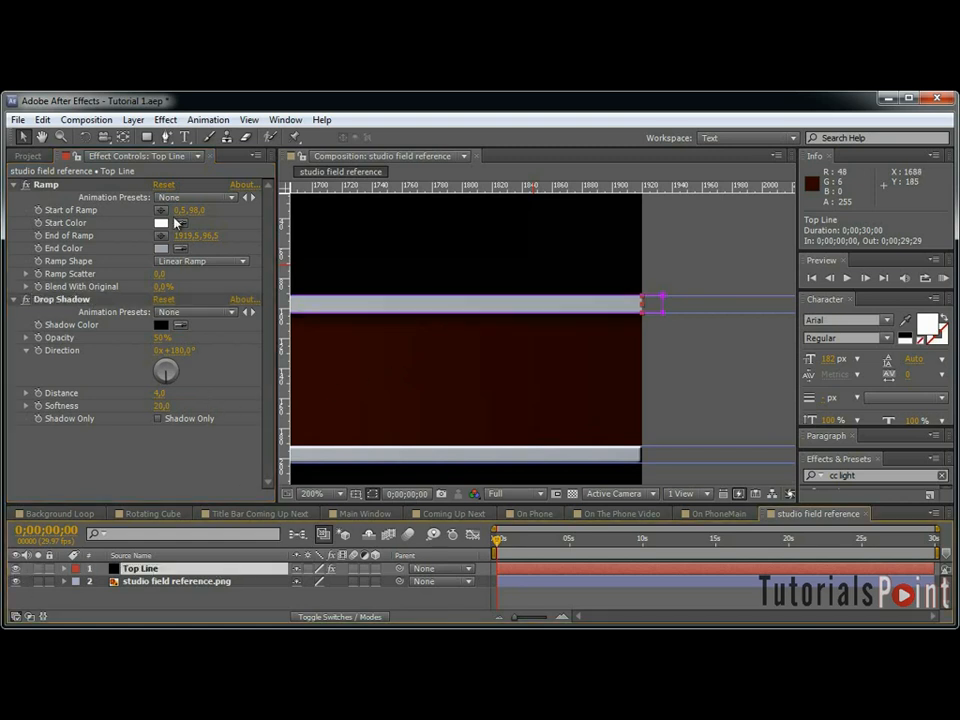
click(166, 120)
mouse_move(279, 592)
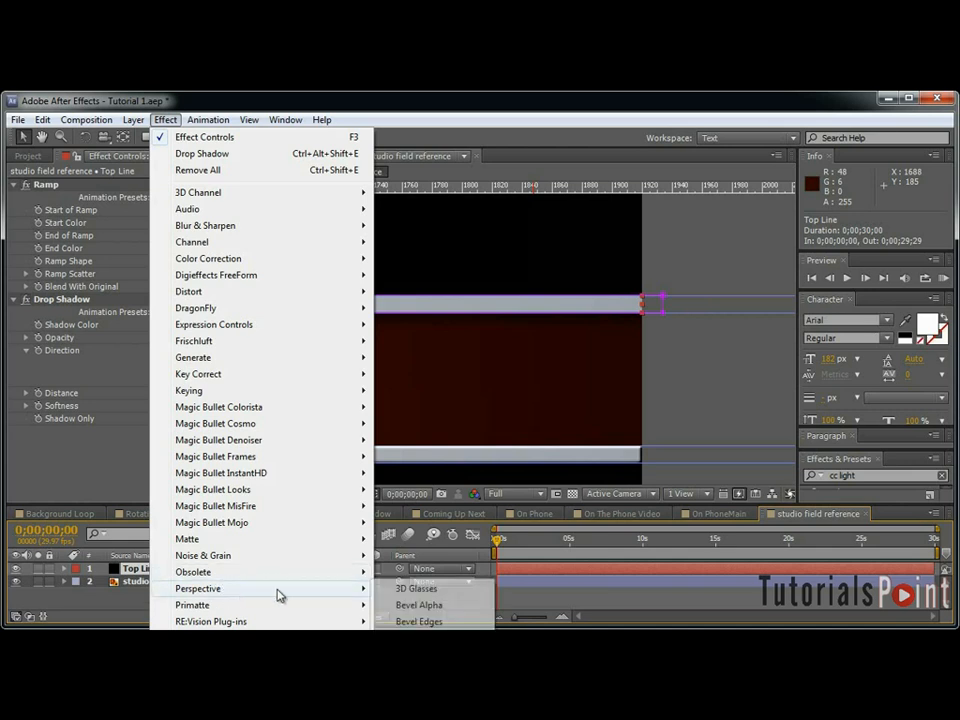
click(419, 605)
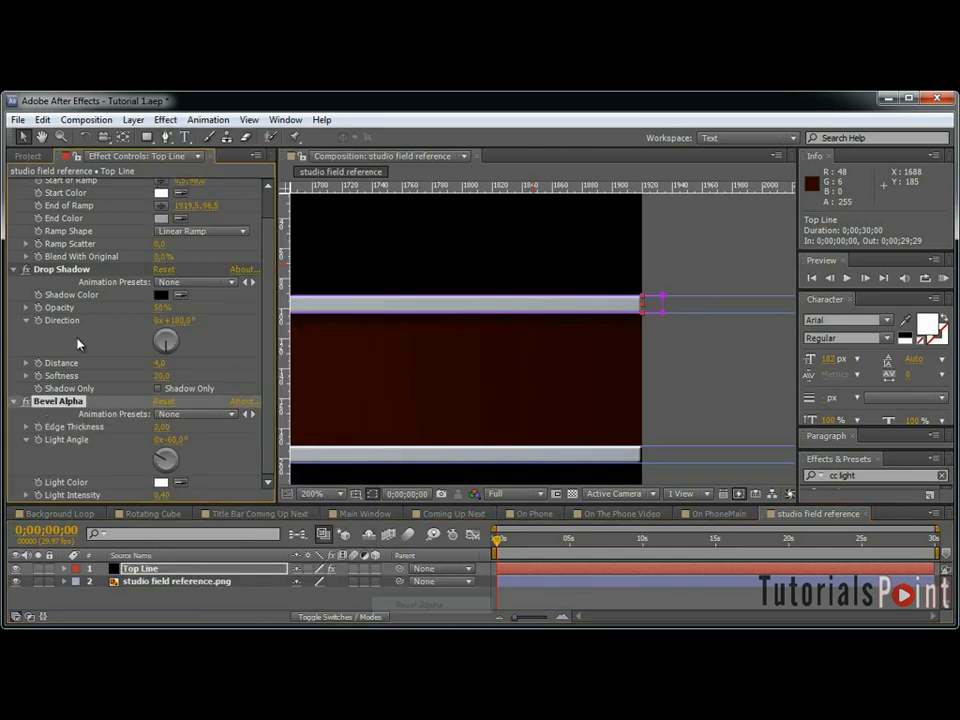
click(161, 427)
text(1,5)
key(Return)
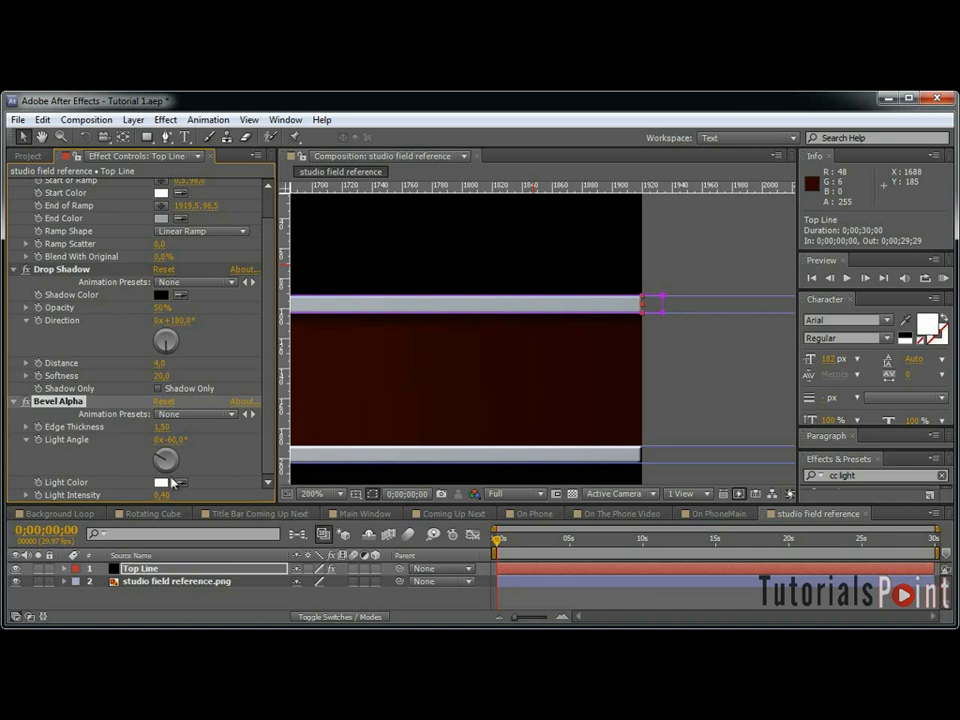
drag(165, 498, 240, 490)
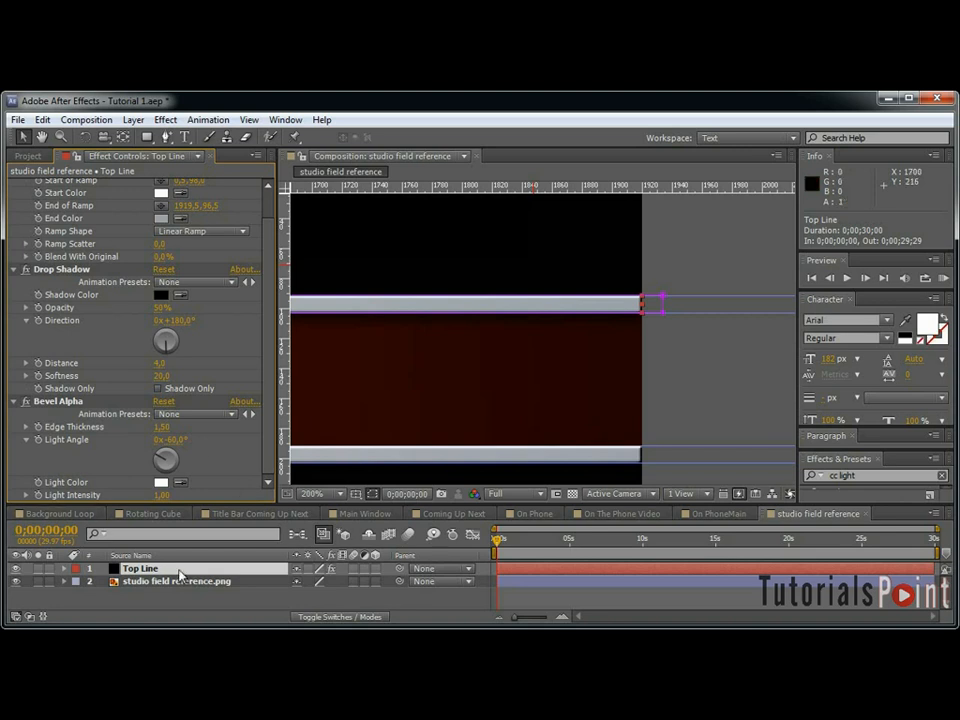
Duplicate the Top Line layer and turn the copy into a new solid named Bottom Line.
key(ctrl+d)
key(ctrl+shift+y)
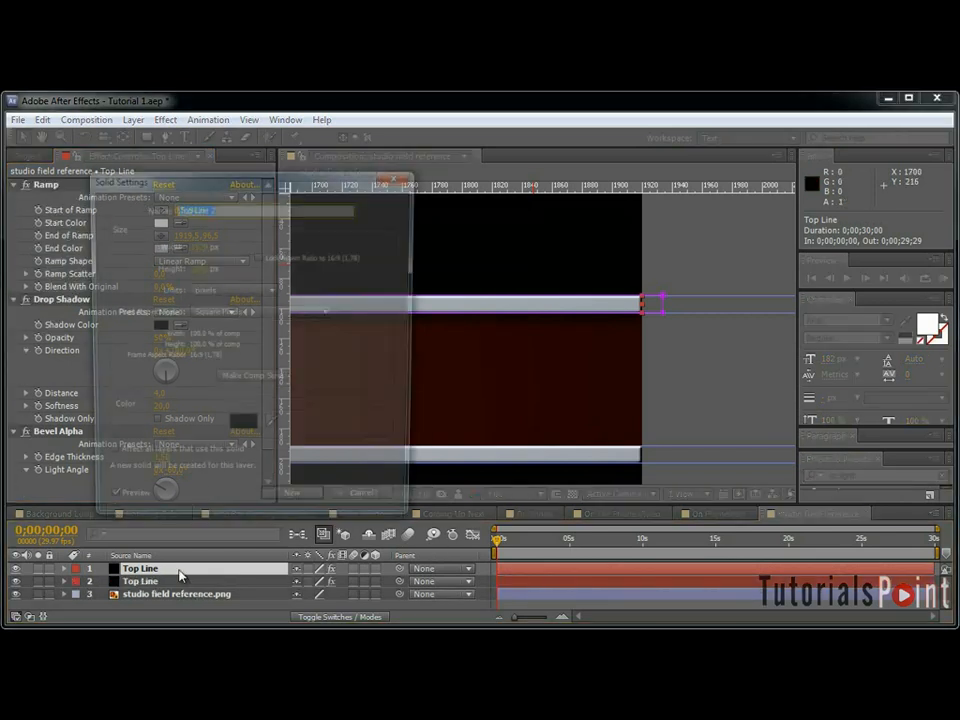
text(Bott)
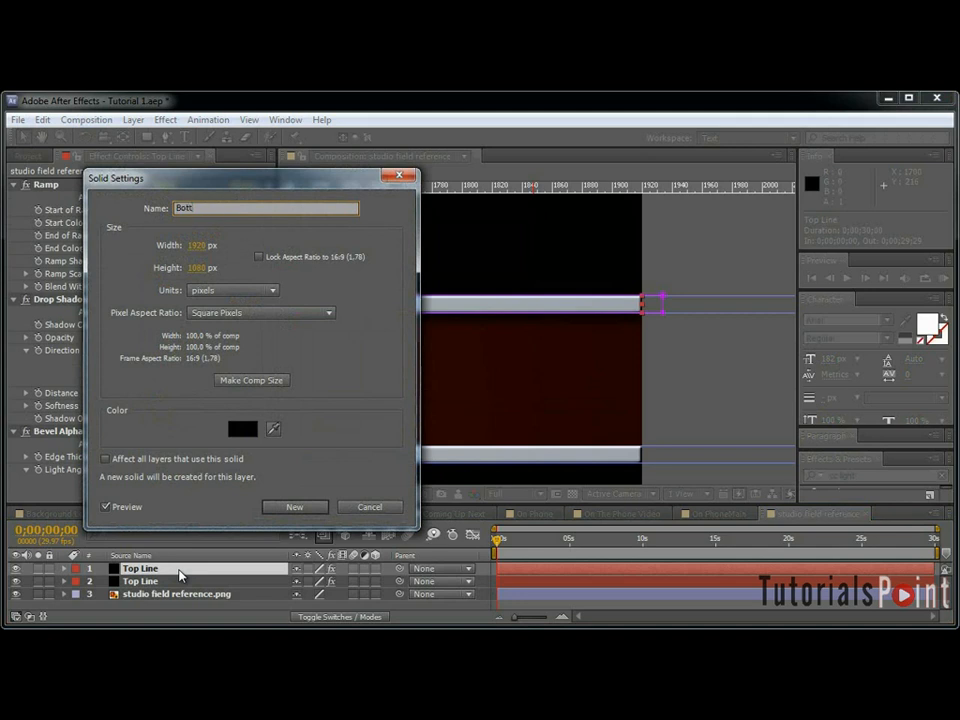
text(om Line)
key(Return)
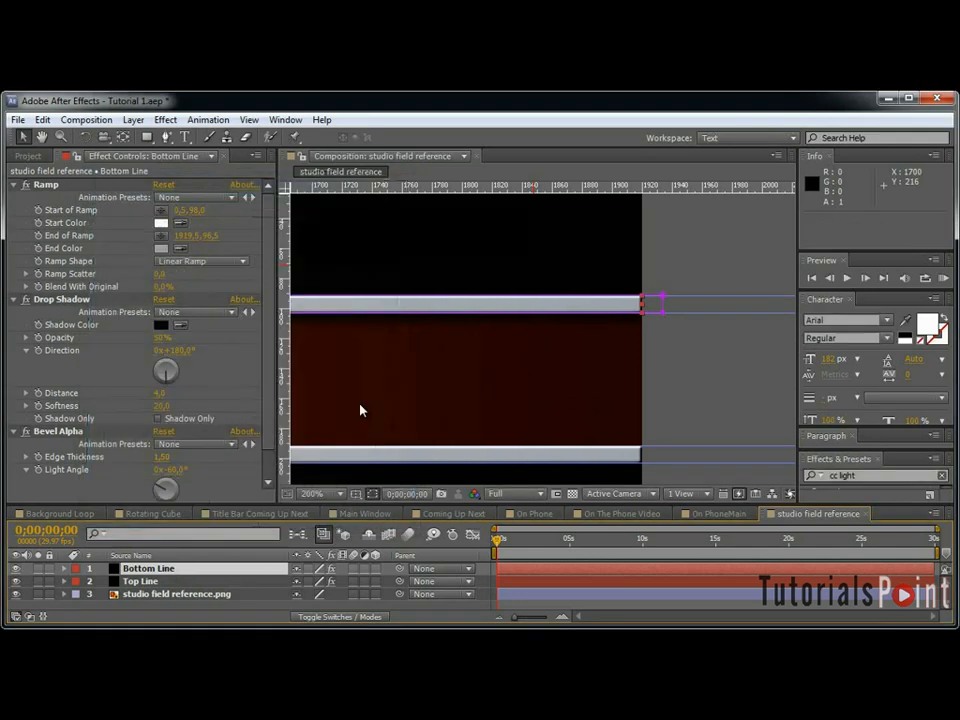
Move the Bottom Line's mask straight down so it fits exactly between the lower two guides.
double_click(664, 296)
drag(603, 314, 603, 462)
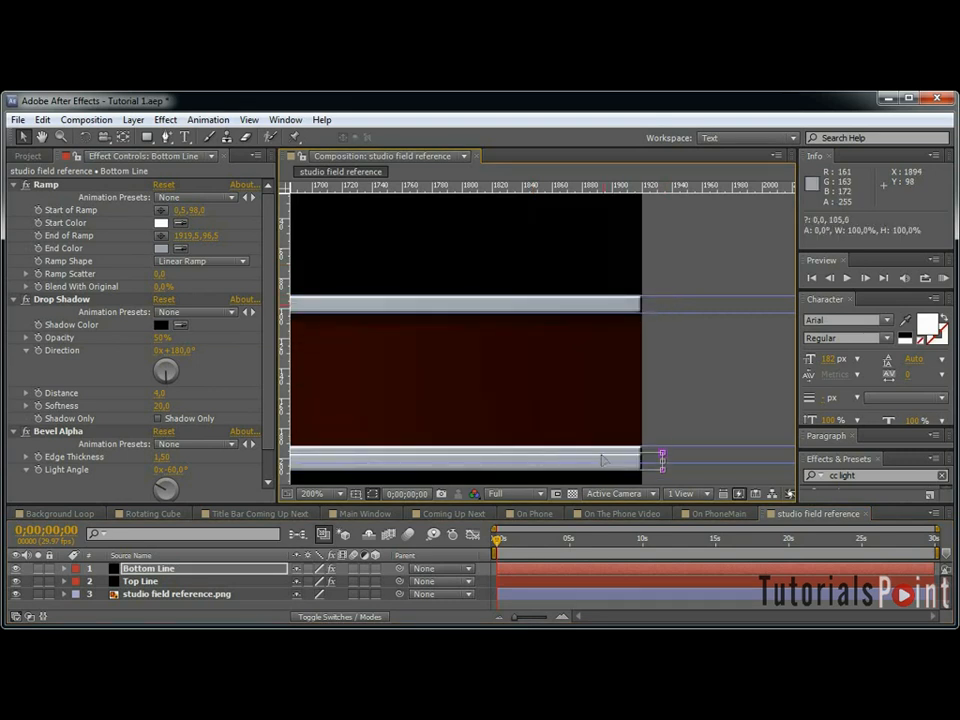
key(Up)
key(Up)
key(Up)
key(Up)
key(Up)
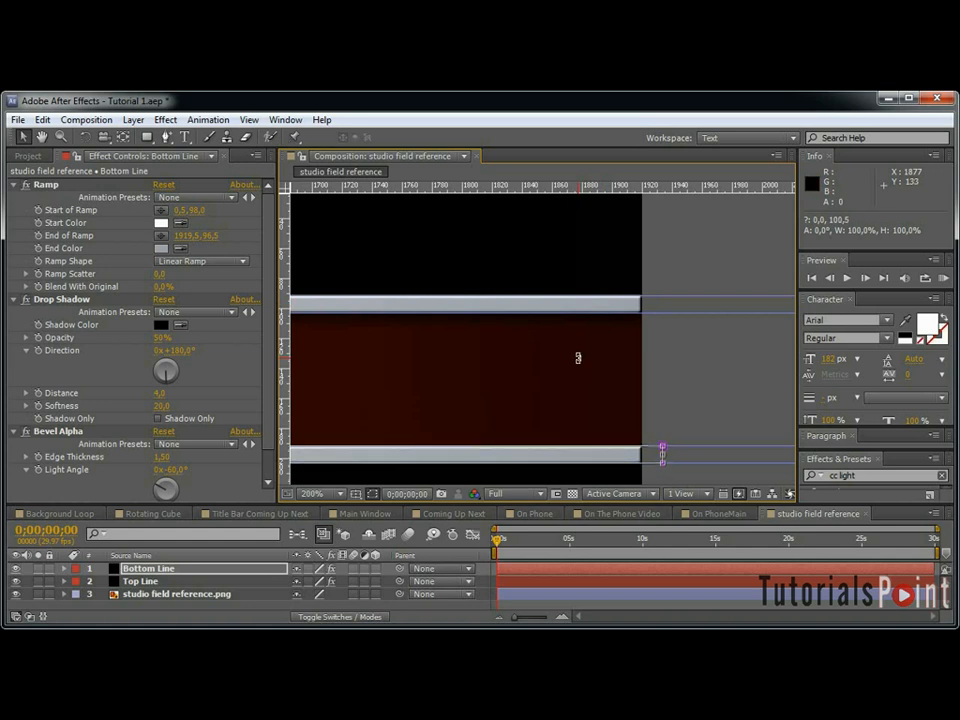
key(Return)
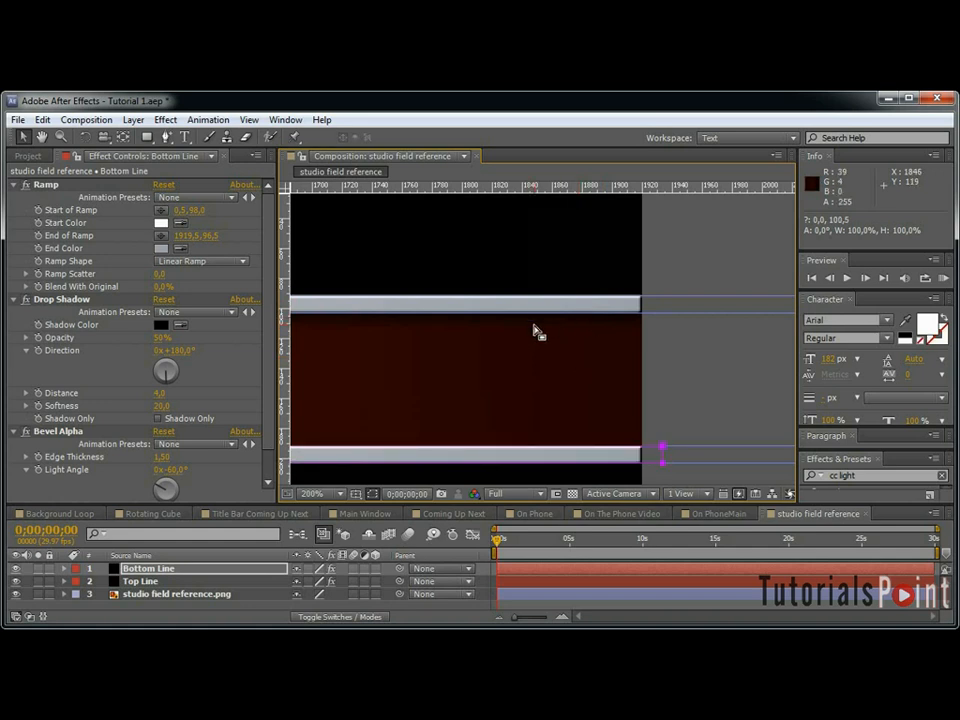
Move the Bottom Line layer beneath Top Line and hide the studio field reference layer.
drag(200, 572, 200, 590)
scroll(437, 428, down, 4)
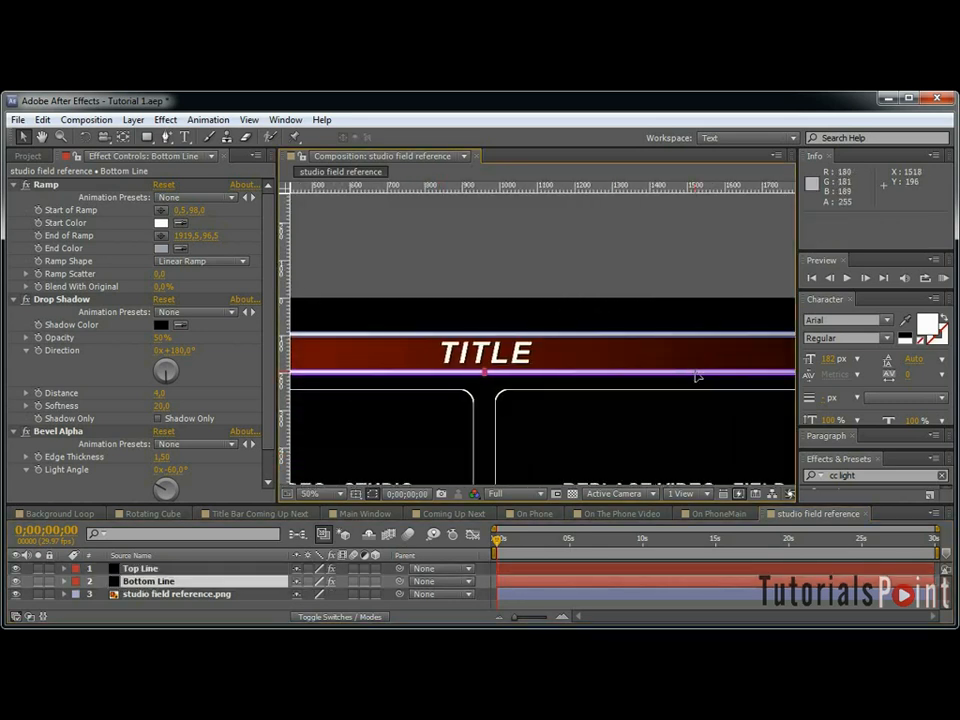
click(15, 594)
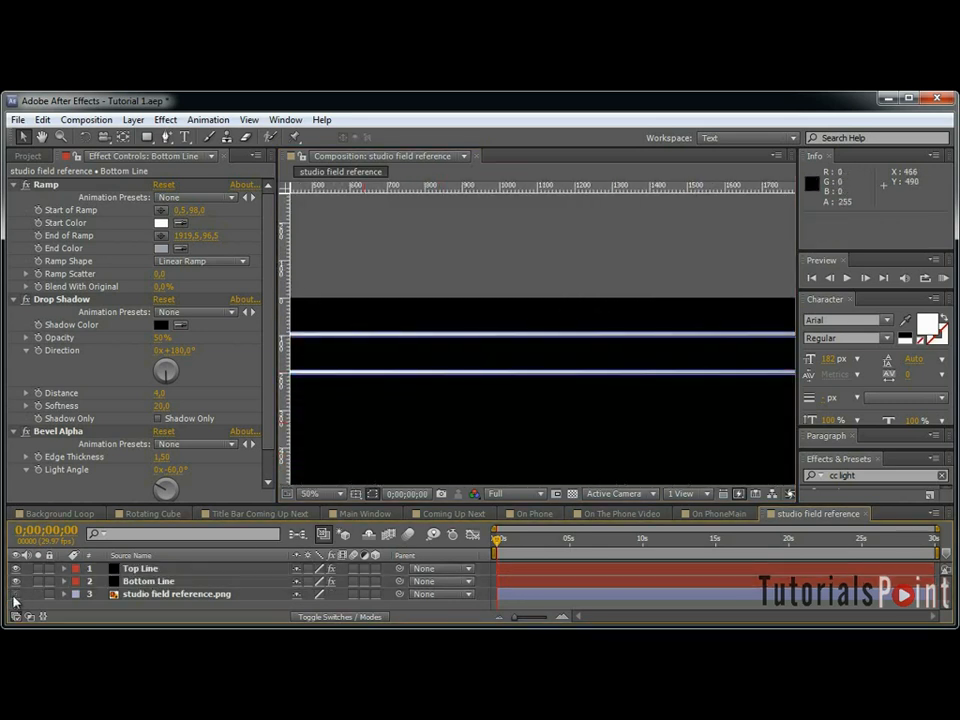
scroll(414, 420, down, 1)
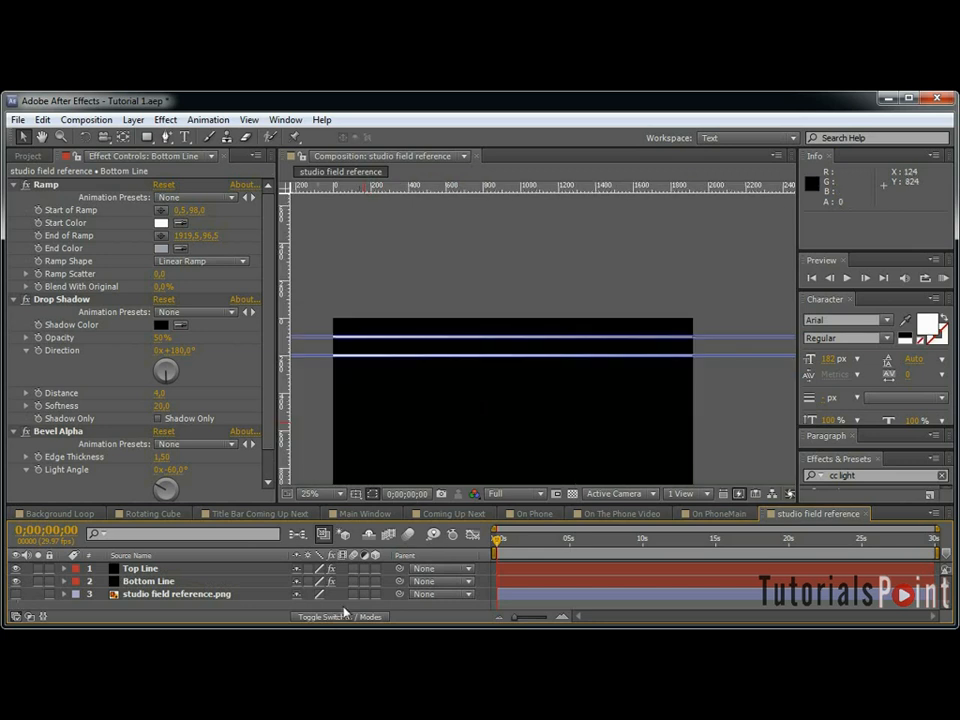
Create a black 1920 × 1080 px solid named Middle Line.
key(ctrl+y)
text(Mi)
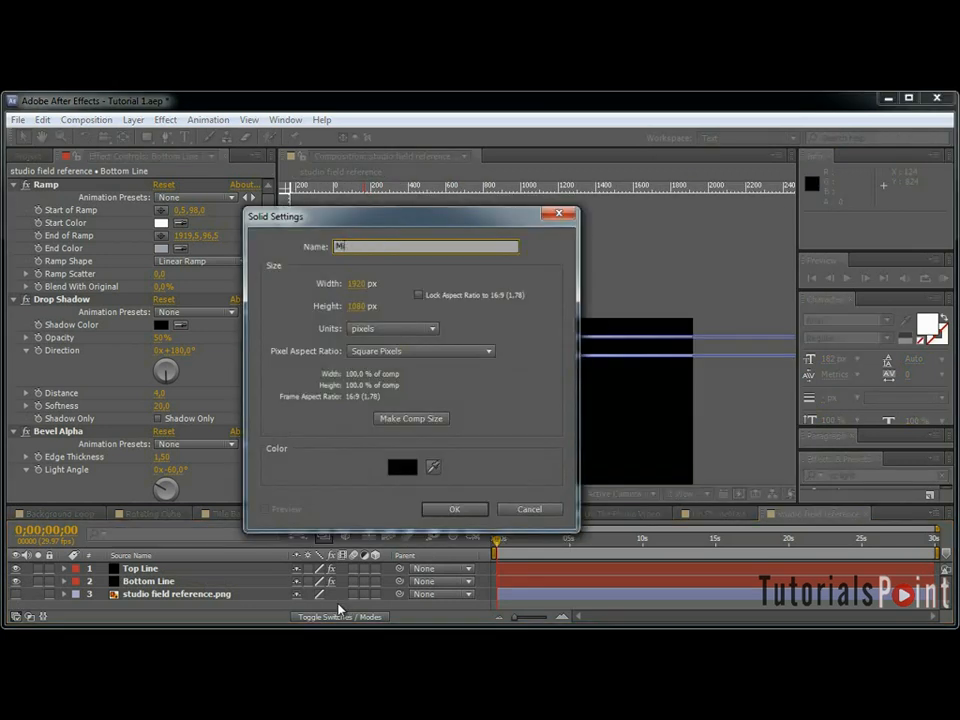
text(ddle Line)
key(Return)
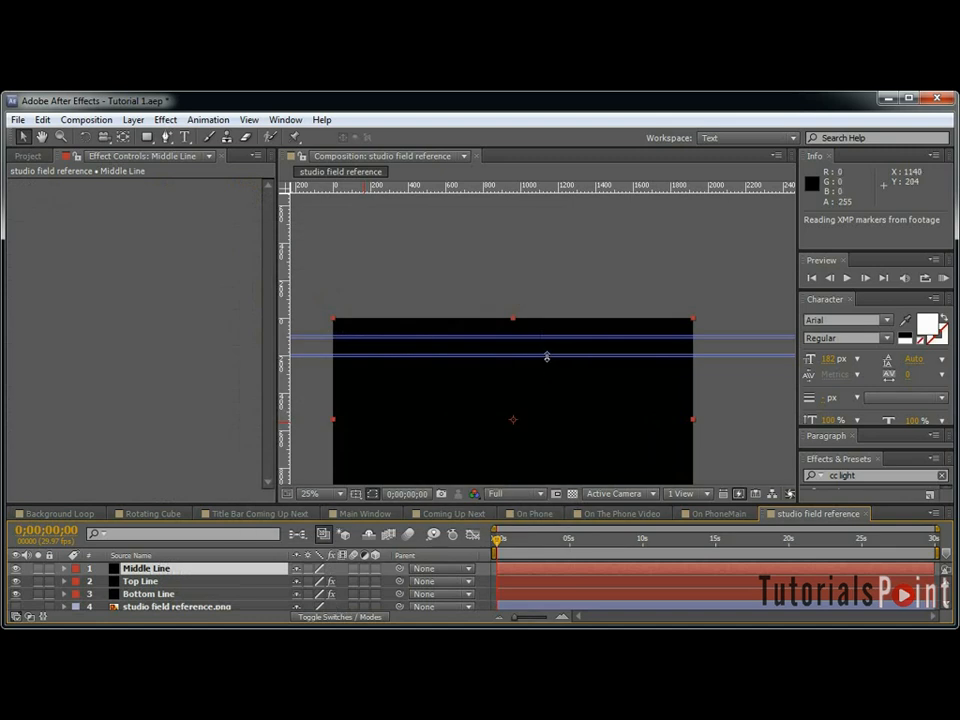
Draw a rectangular mask on Middle Line that spans the frame's full width between the Top Line and the Bottom Line.
key(grave)
scroll(356, 379, up, 1)
drag(366, 377, 615, 371)
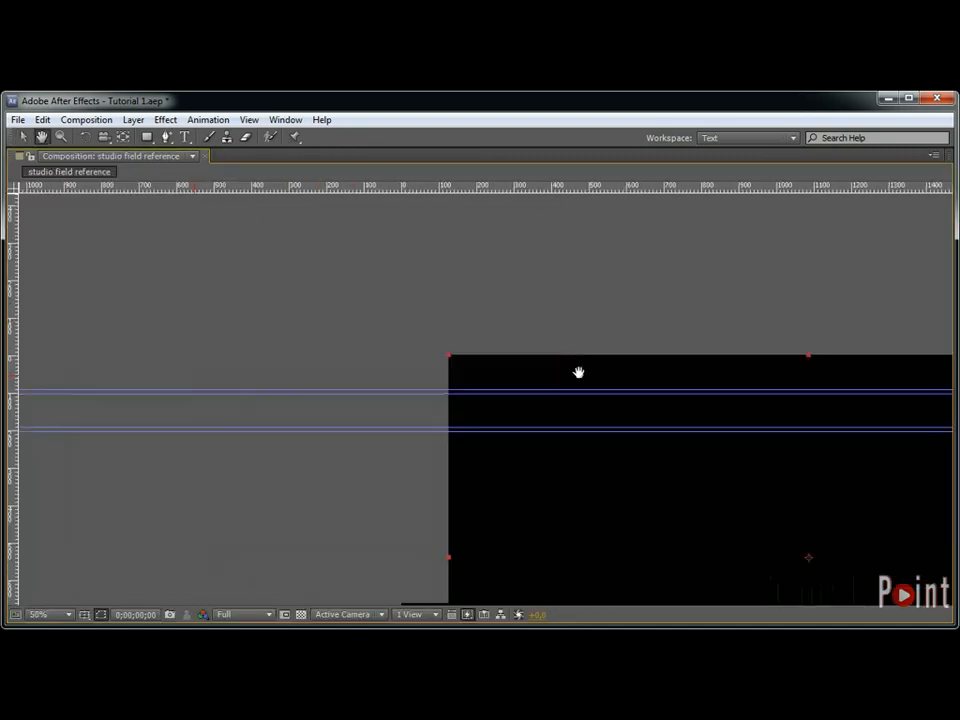
drag(441, 391, 484, 405)
key(space)
key(v)
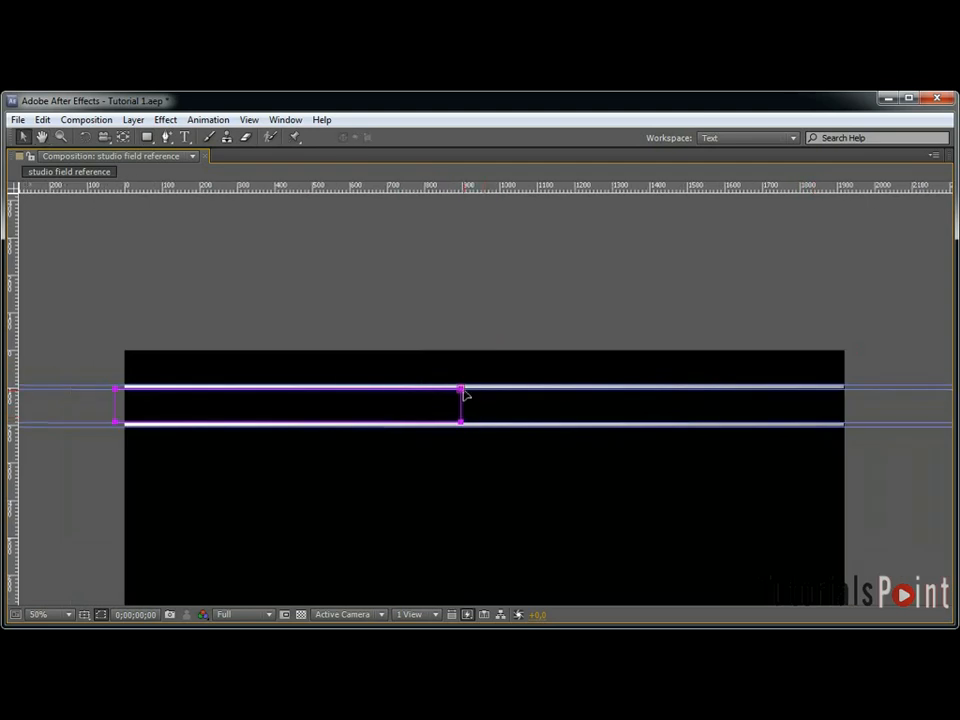
Extend the upper and lower edges of the Middle Line mask to the middle of the two adjoining lines.
scroll(519, 431, up, 3)
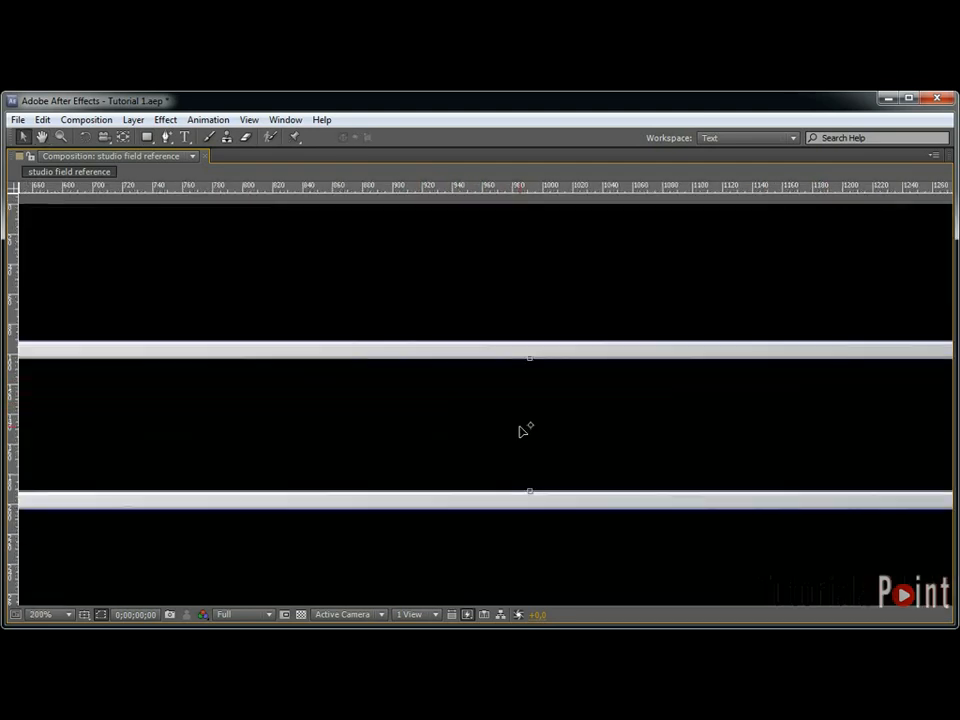
drag(572, 458, 573, 478)
key(space)
drag(573, 328, 575, 486)
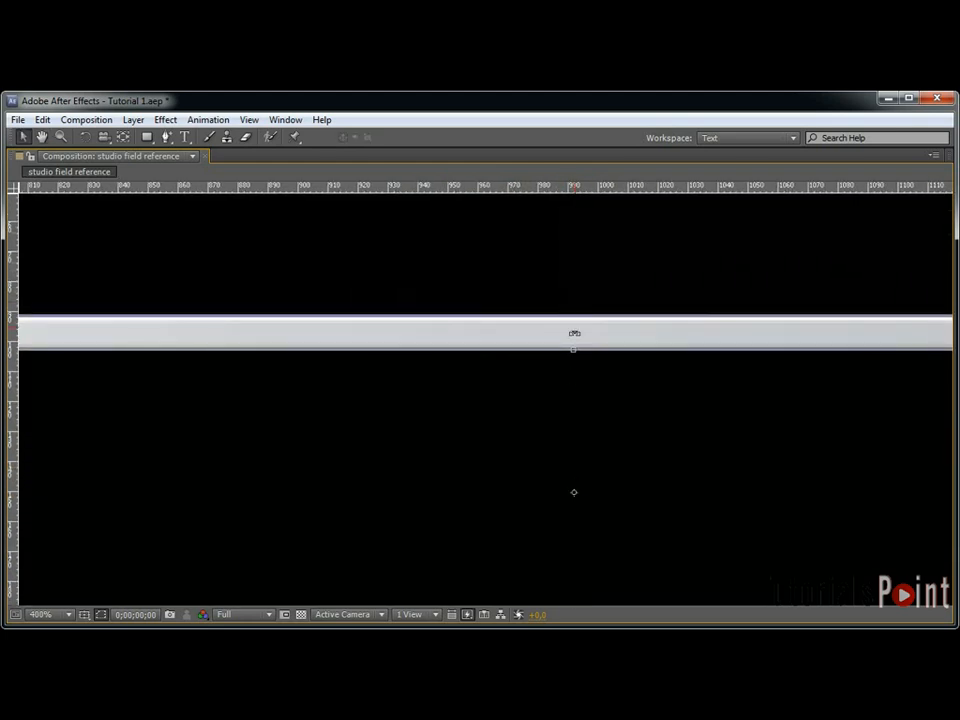
drag(573, 350, 573, 335)
double_click(573, 335)
scroll(575, 340, down, 2)
Move the Middle Line layer beneath Bottom Line in the layer stack.
key(grave)
click(65, 568)
drag(140, 566, 178, 598)
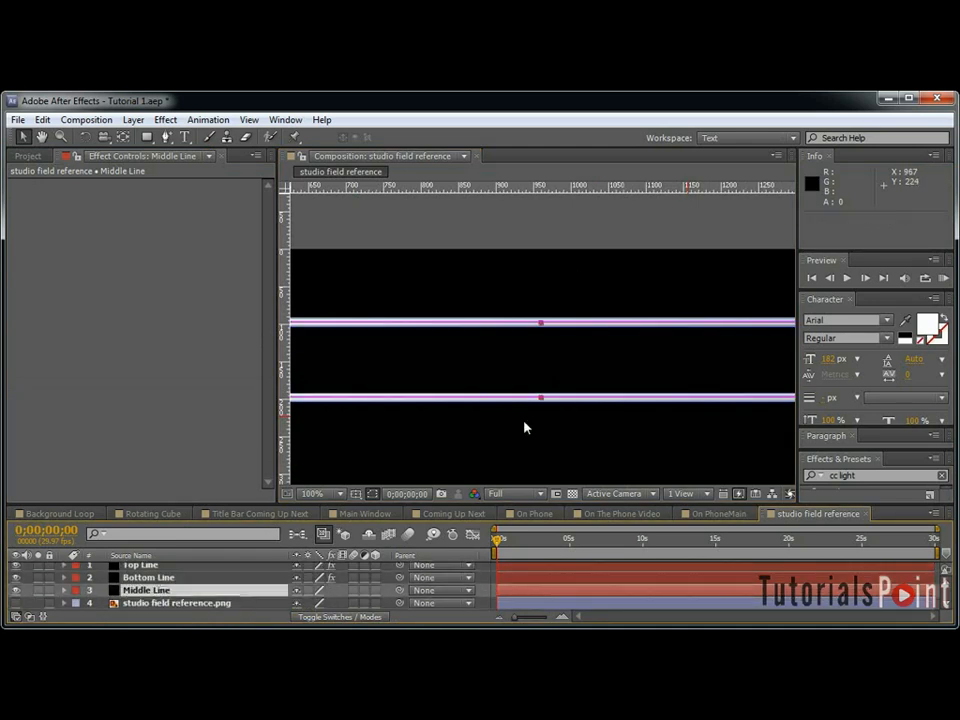
Apply a Ramp effect to Middle Line, starting at about 4, 152 on the bar's left end and ending at about 1924, 148.
click(176, 120)
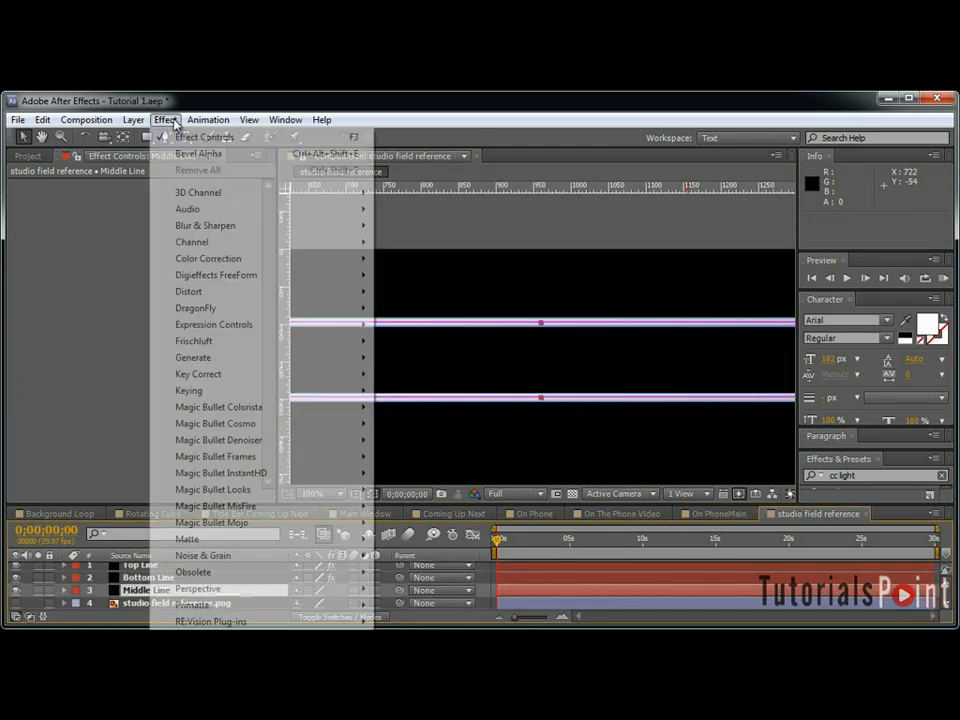
mouse_move(202, 357)
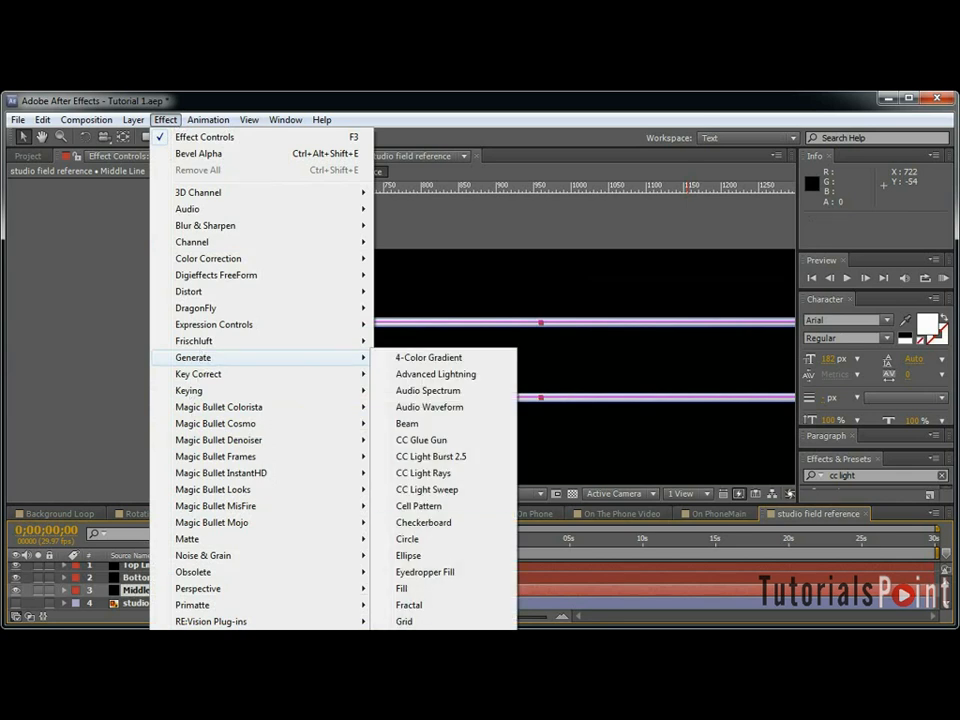
click(408, 687)
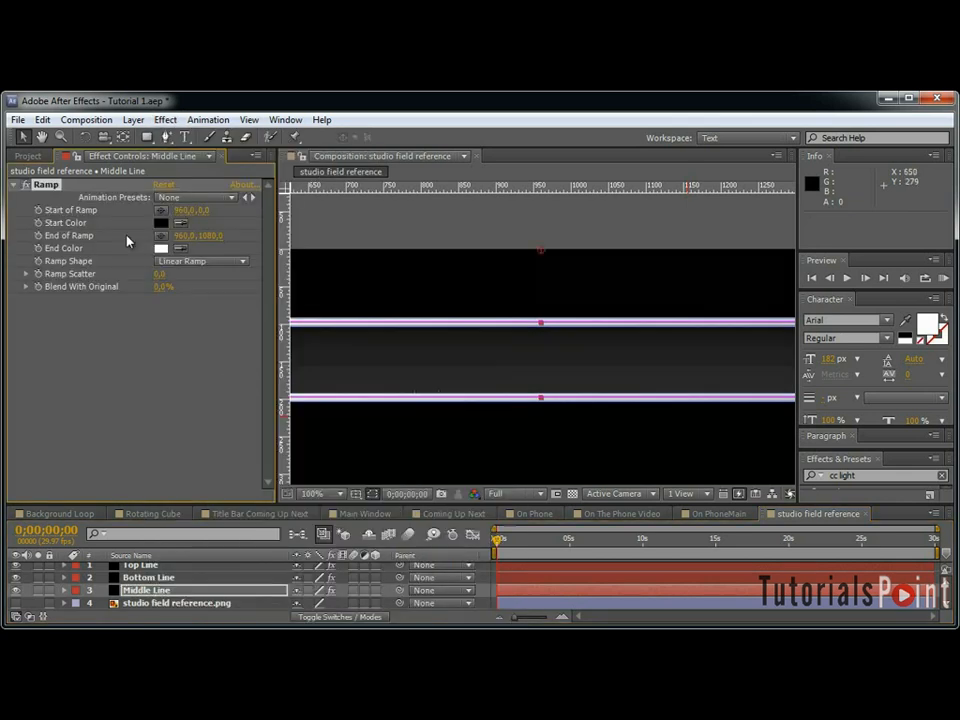
scroll(408, 328, down, 1)
scroll(471, 298, down, 1)
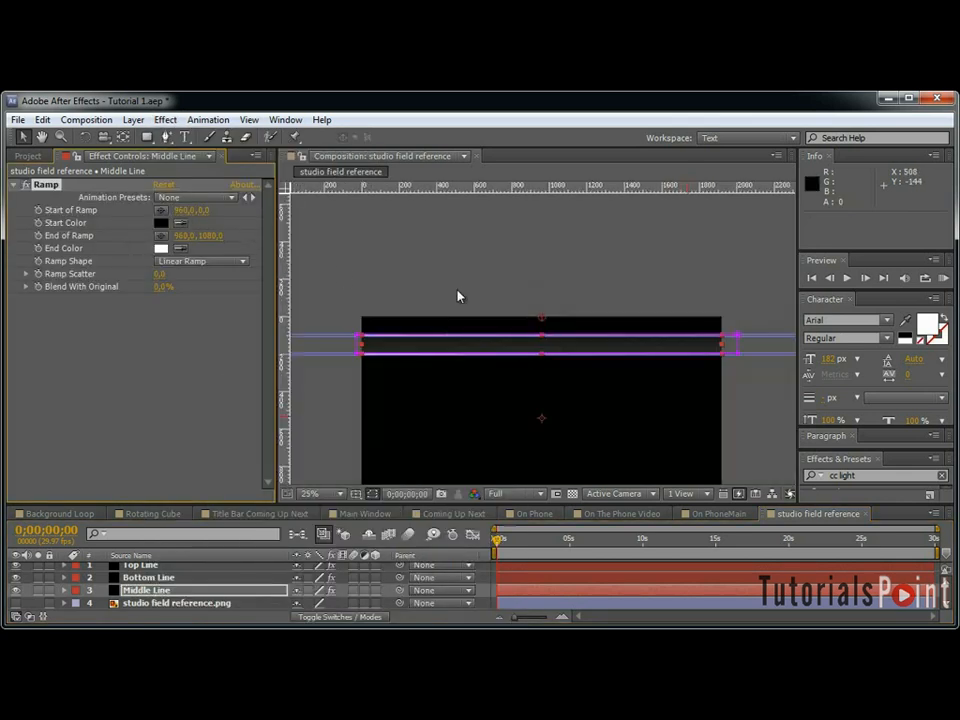
drag(541, 317, 361, 345)
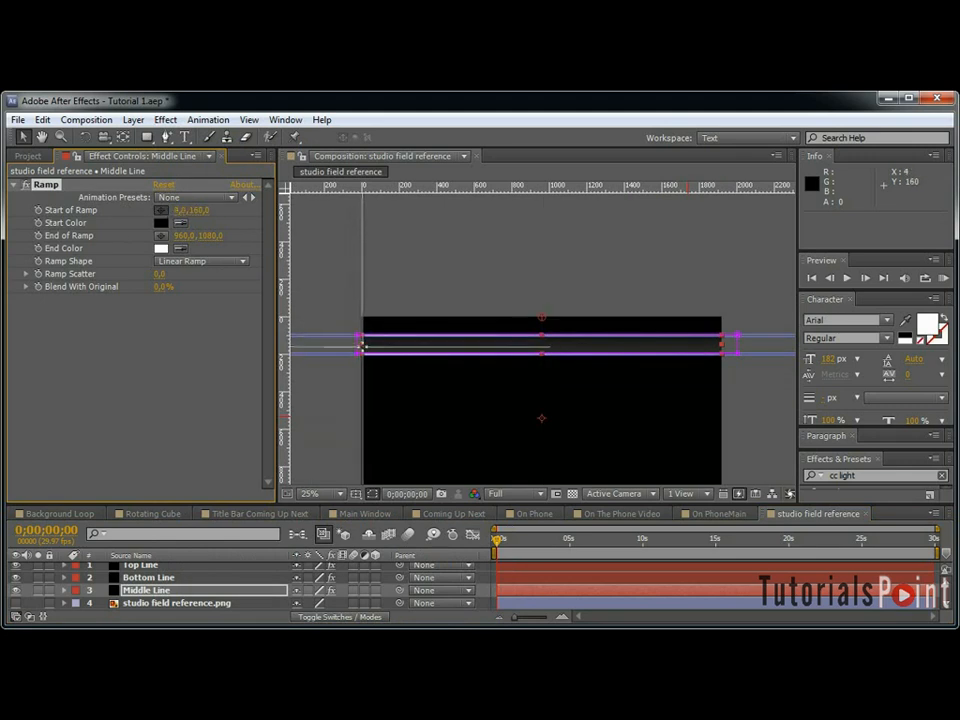
click(161, 236)
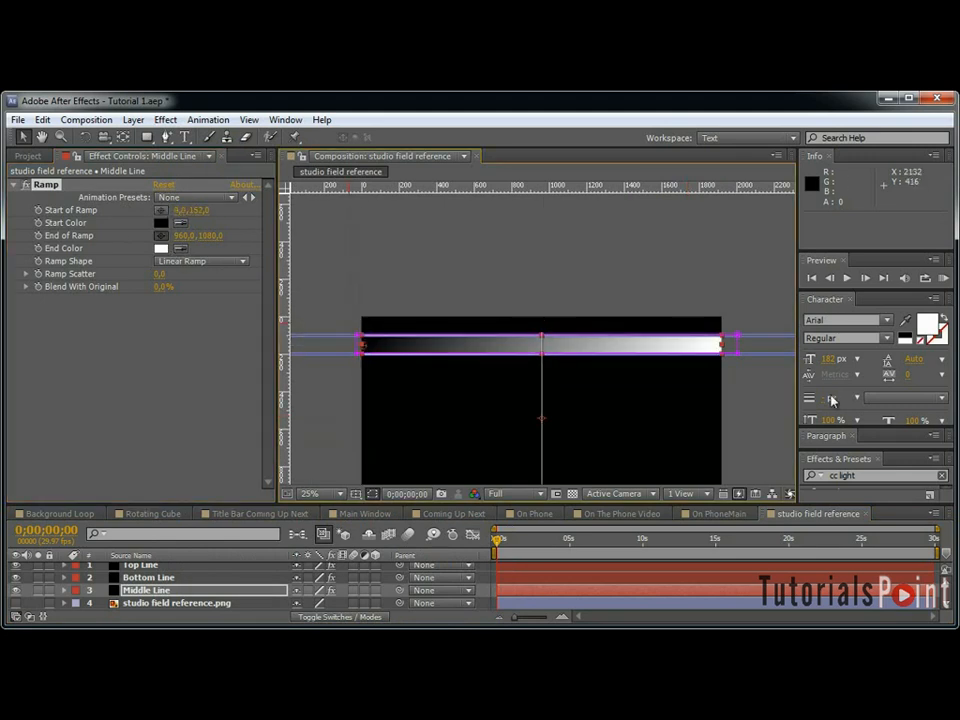
click(722, 345)
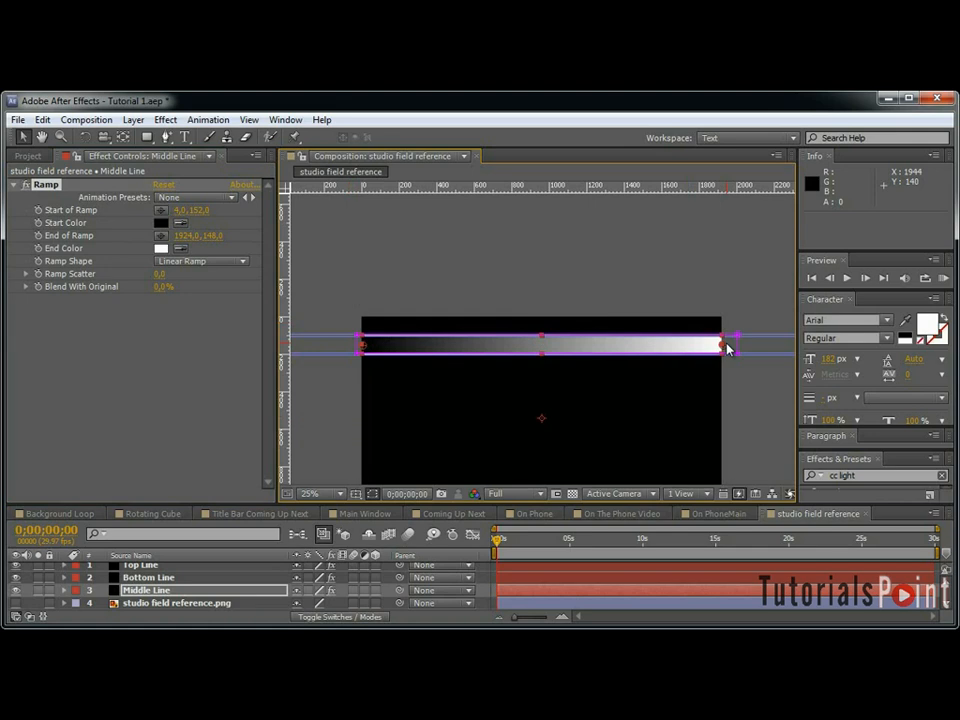
Set the Middle Line ramp's start color to 891401 and its end color to 200300.
click(160, 223)
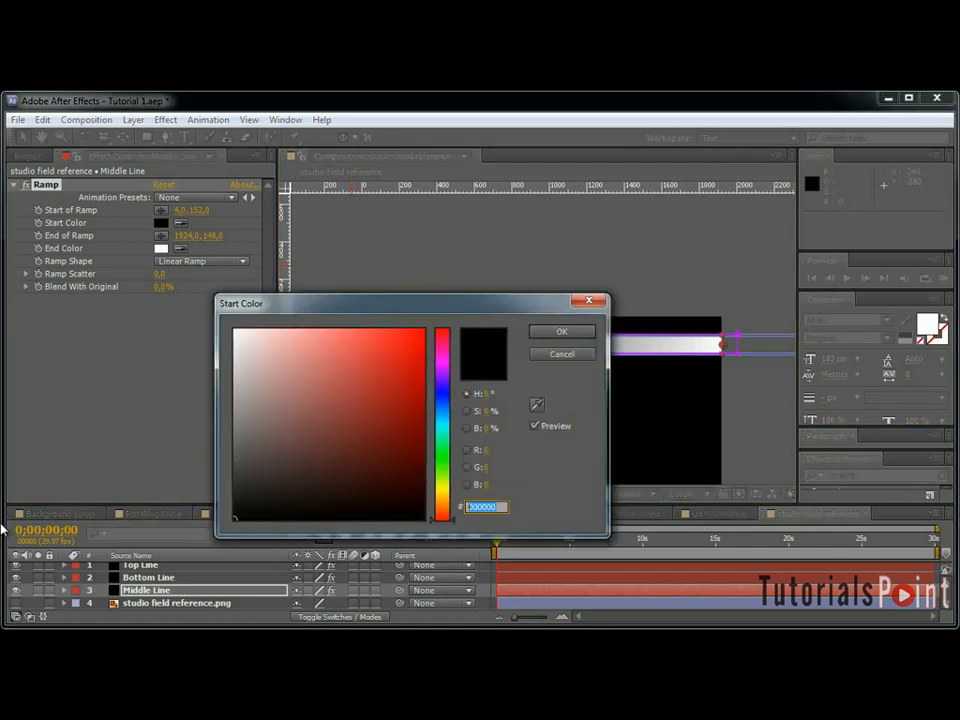
text(891)
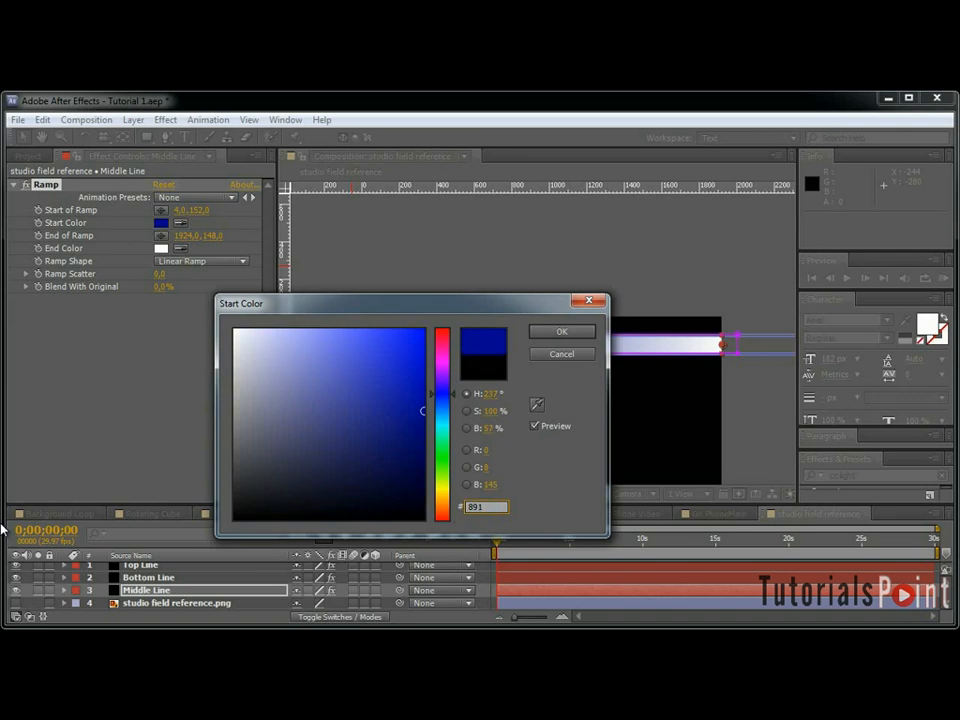
text(401)
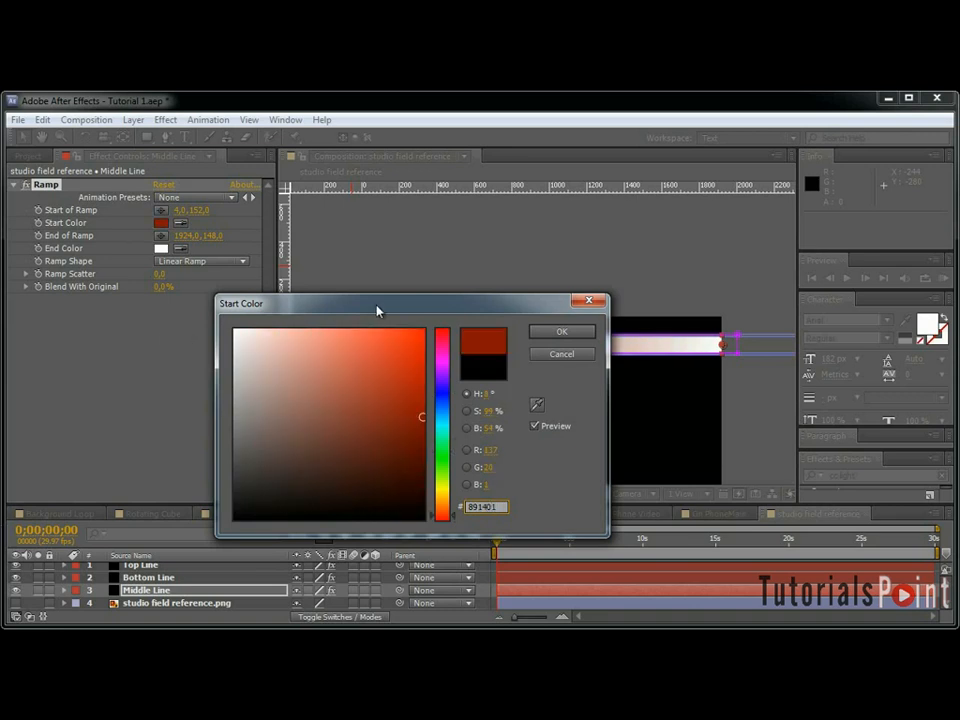
click(561, 332)
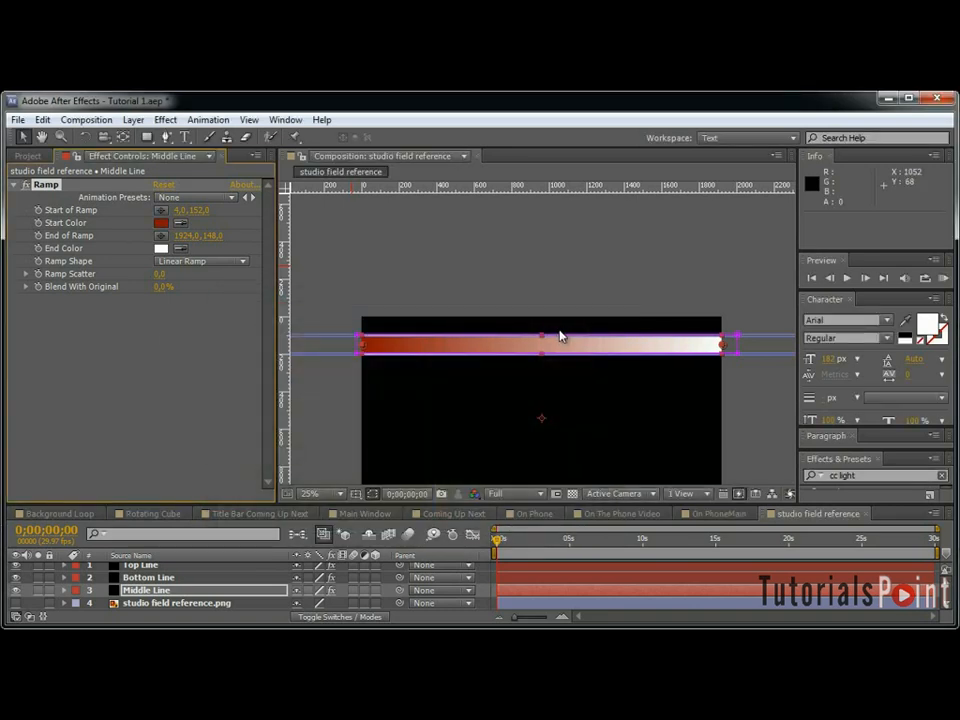
click(160, 248)
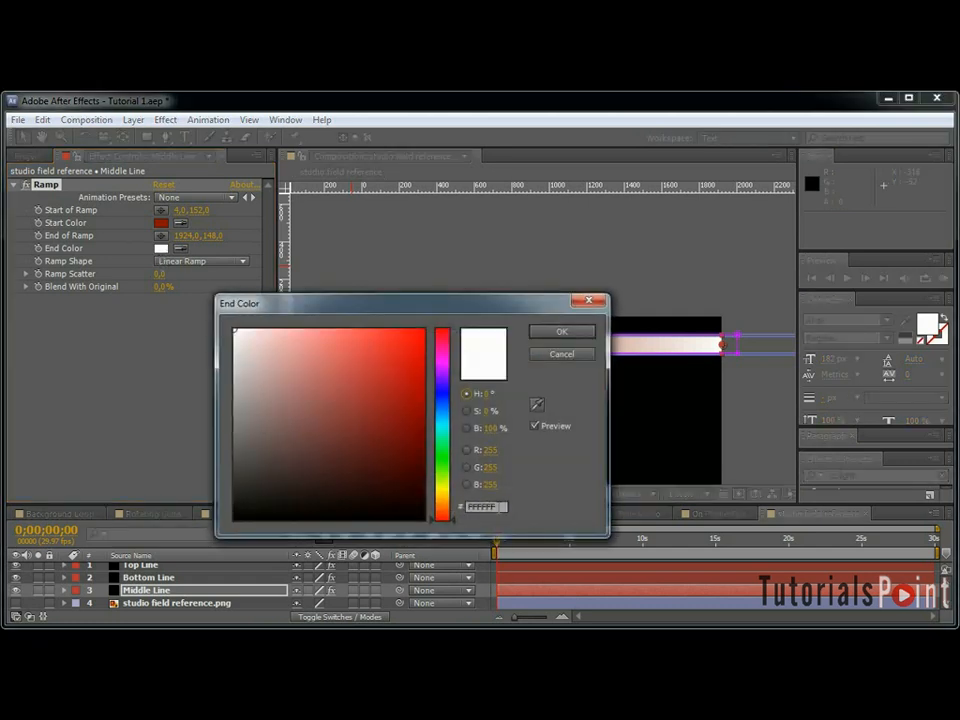
text(200300)
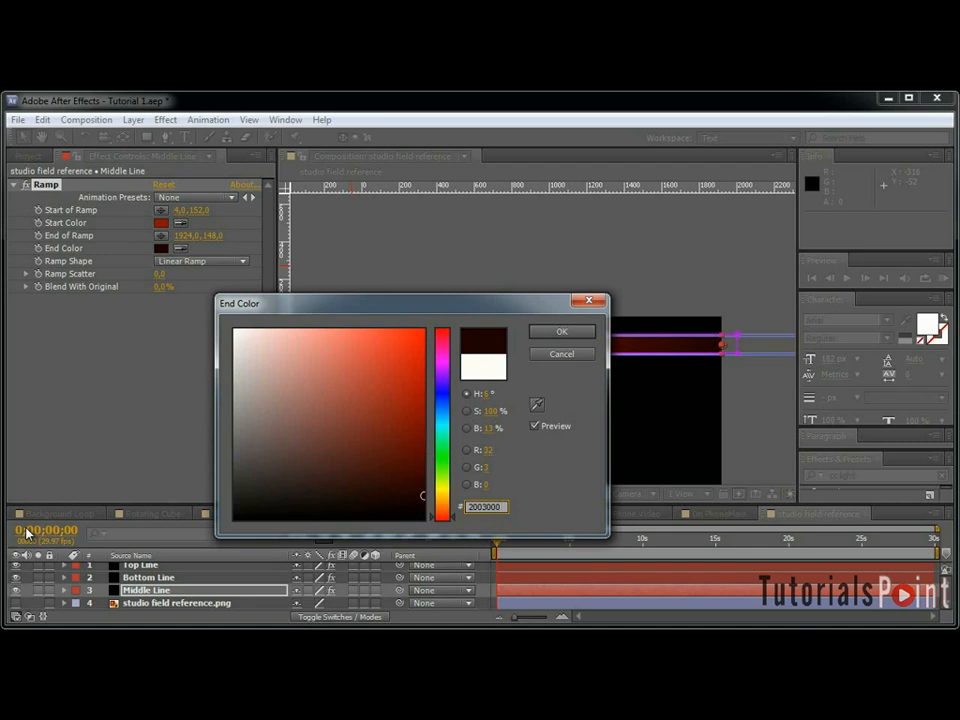
key(Return)
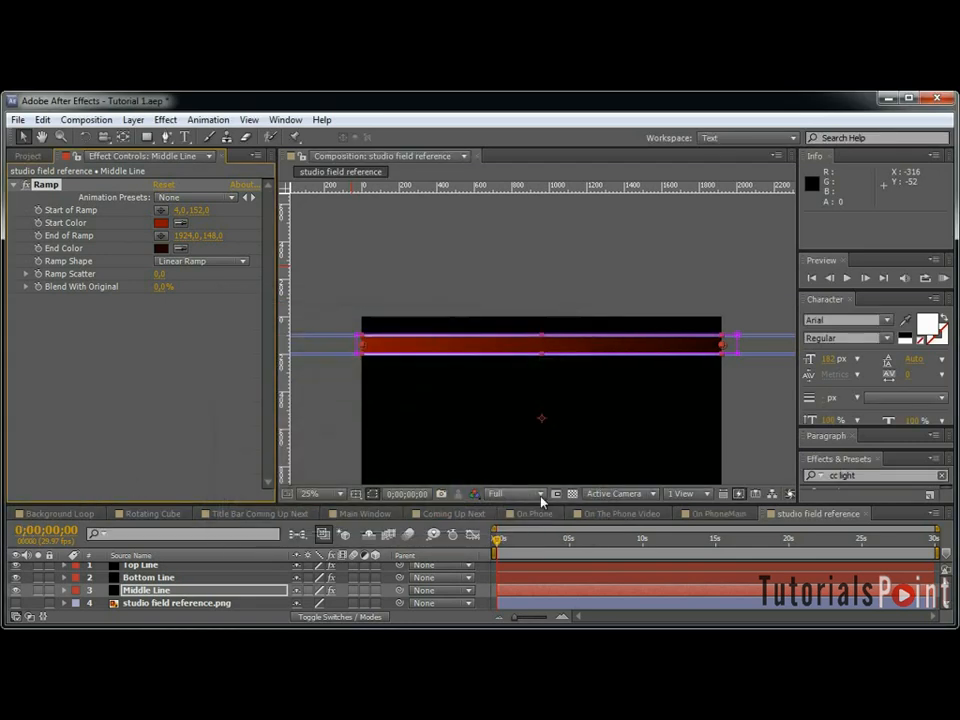
Turn off the display of mask outlines in the composition view.
scroll(681, 364, up, 3)
click(372, 494)
scroll(681, 328, down, 2)
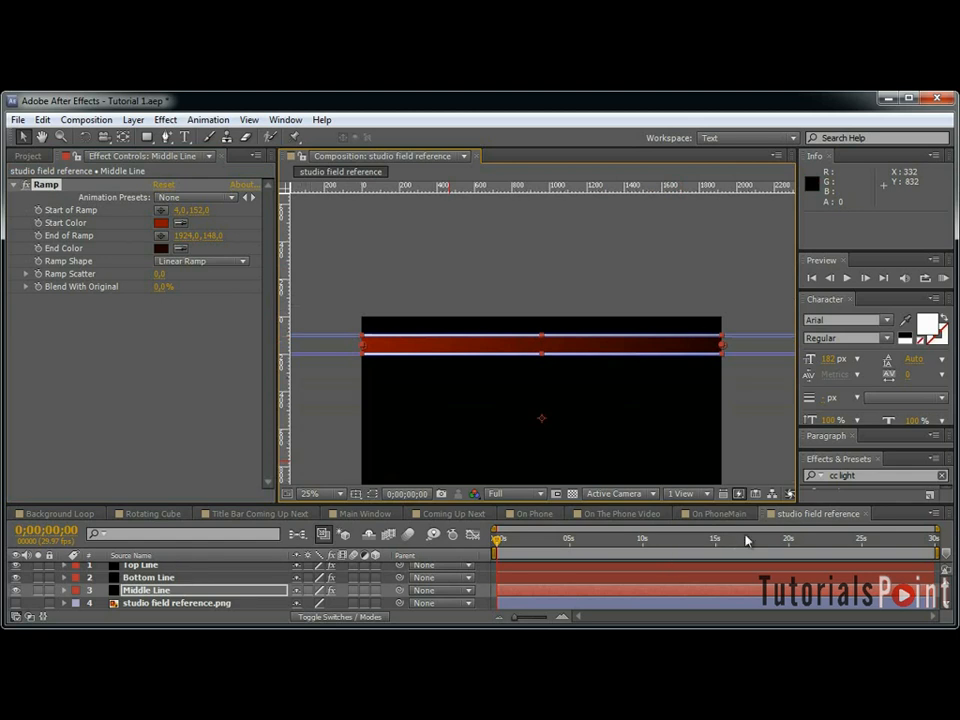
Pre-compose the three line layers as Top Title Bar, hide that layer and show the studio field reference.
click(176, 566)
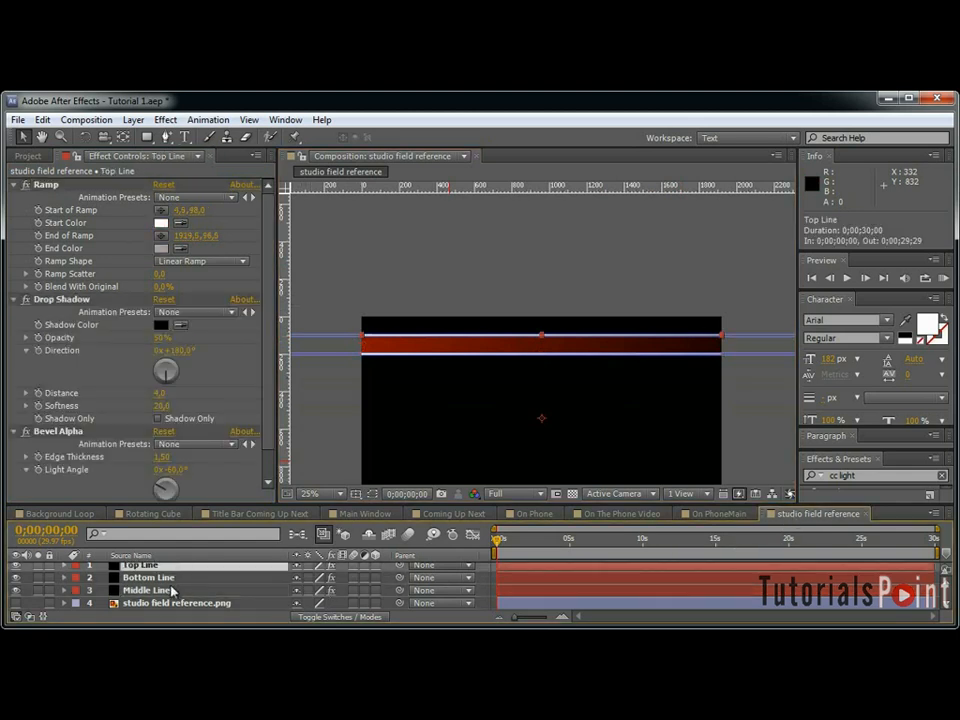
shift+click(172, 590)
key(ctrl+shift+c)
text(Top Title B)
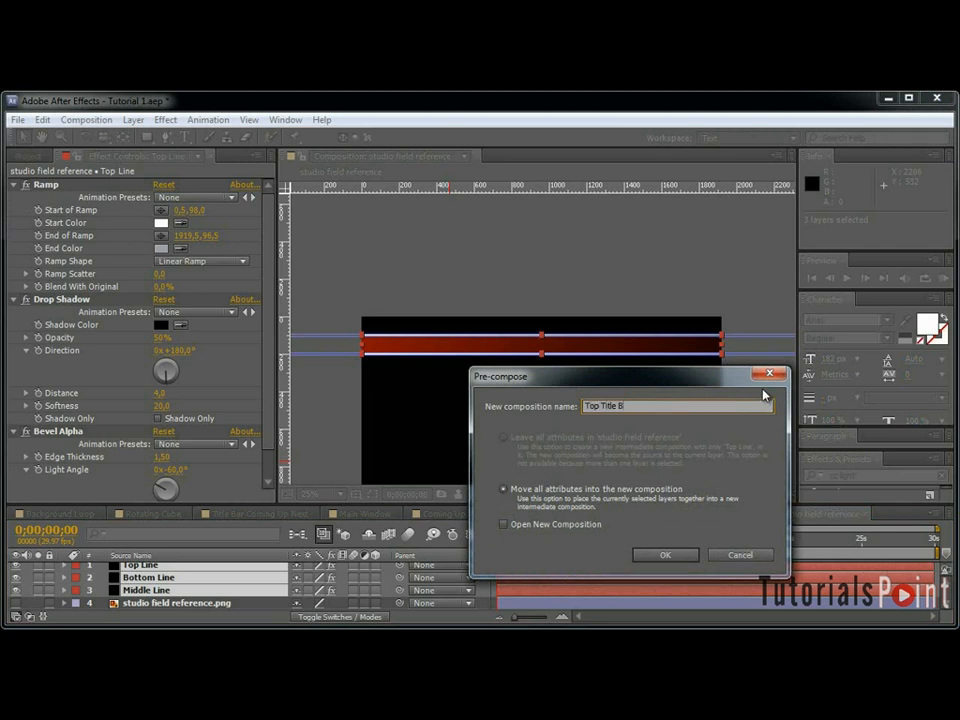
key(Return)
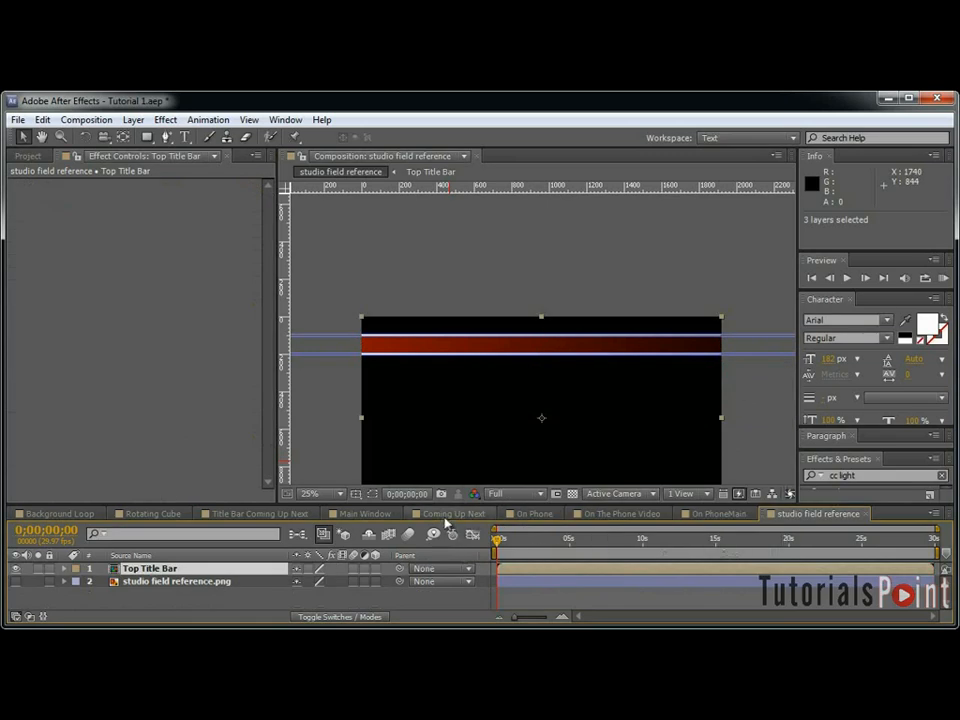
click(15, 581)
drag(563, 369, 563, 298)
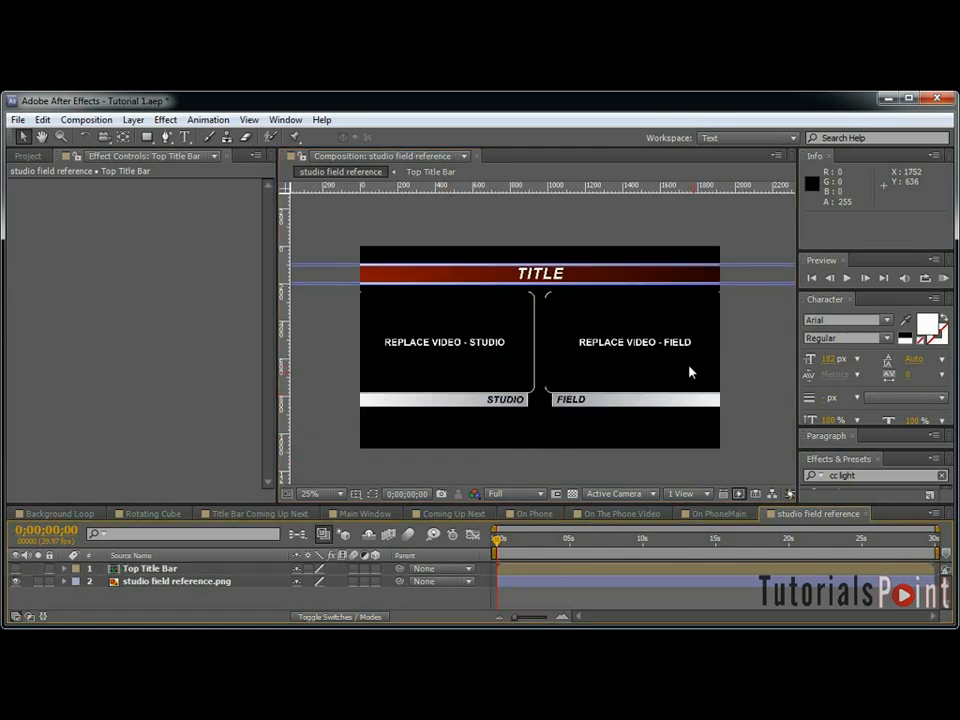
Create a 1920 × 1080 px, 29.97 fps, 30-second composition named Studio Video.
key(ctrl+n)
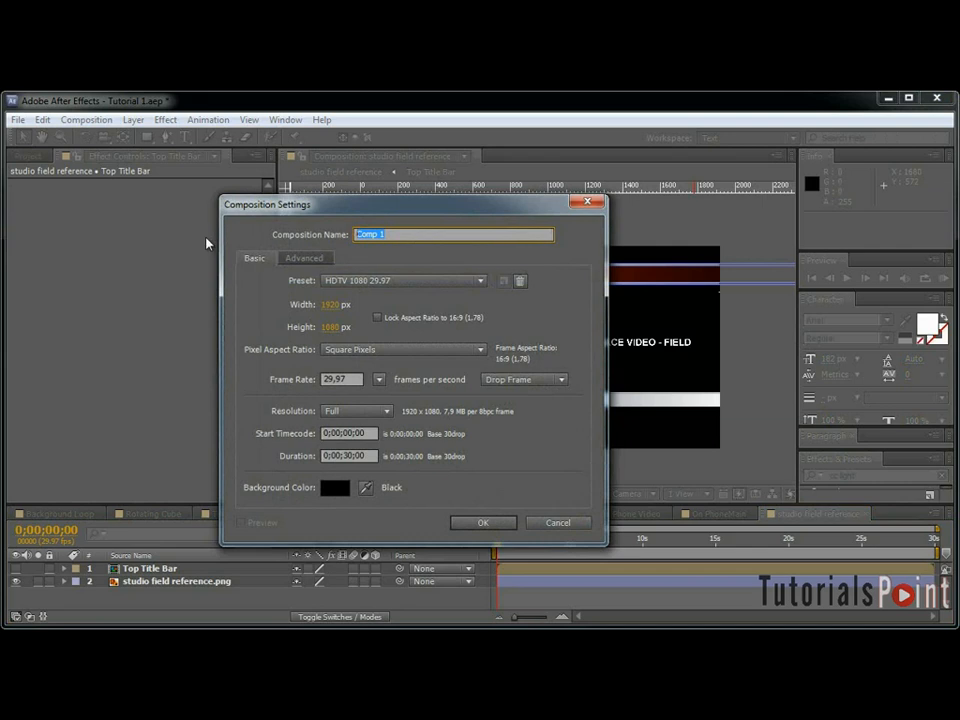
text(Studi)
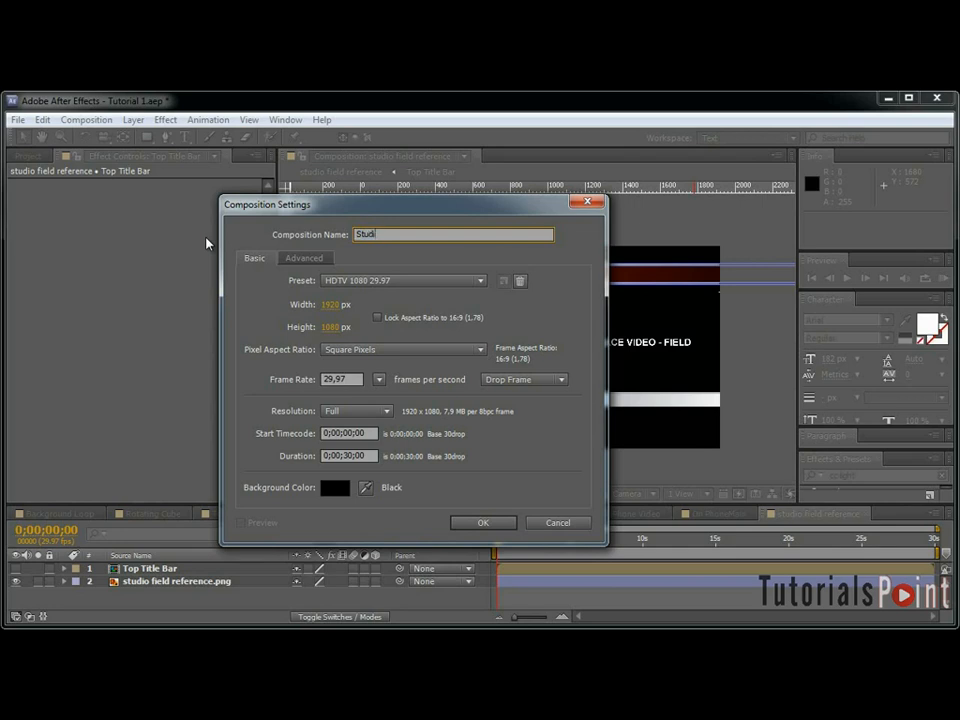
text(o Video)
key(Return)
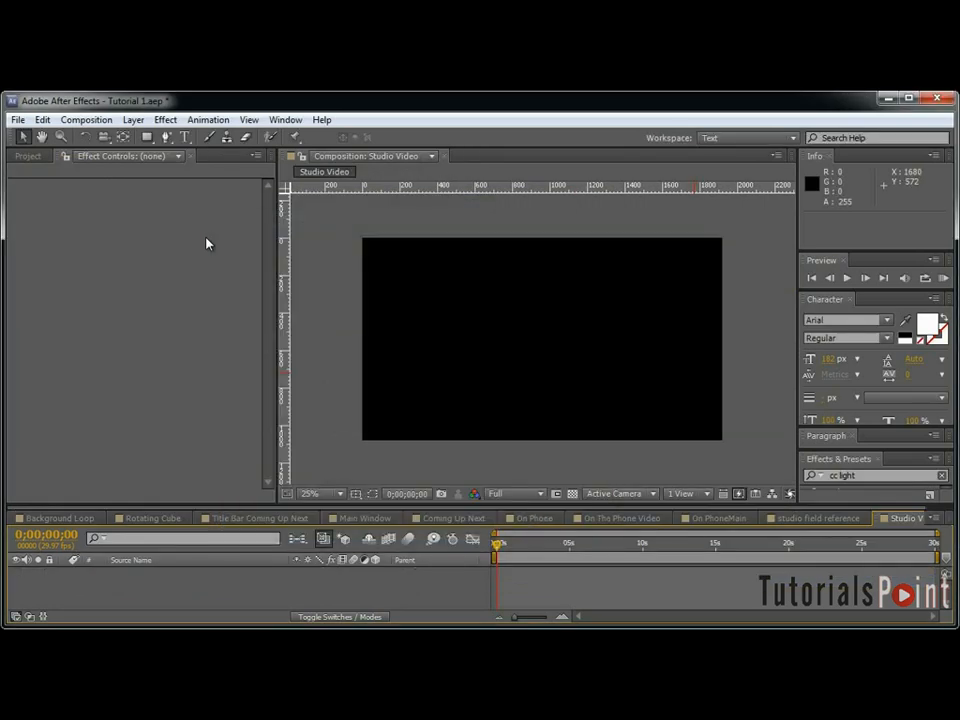
click(29, 157)
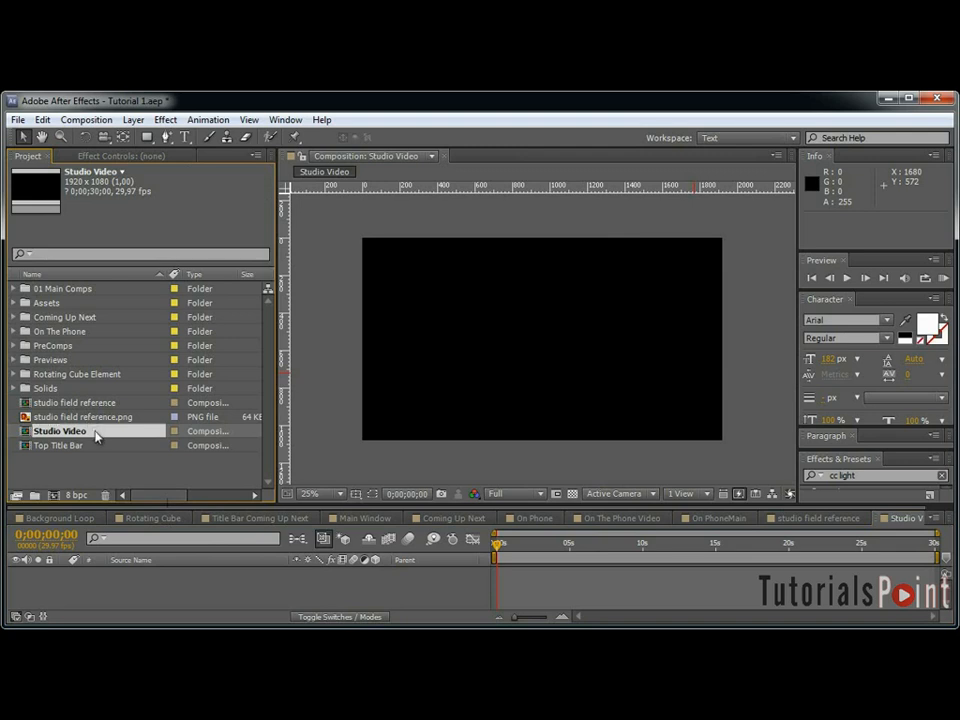
Add the text STUDIO VIDEO to the Studio Video composition and center it using the title and action safe guides.
click(517, 363)
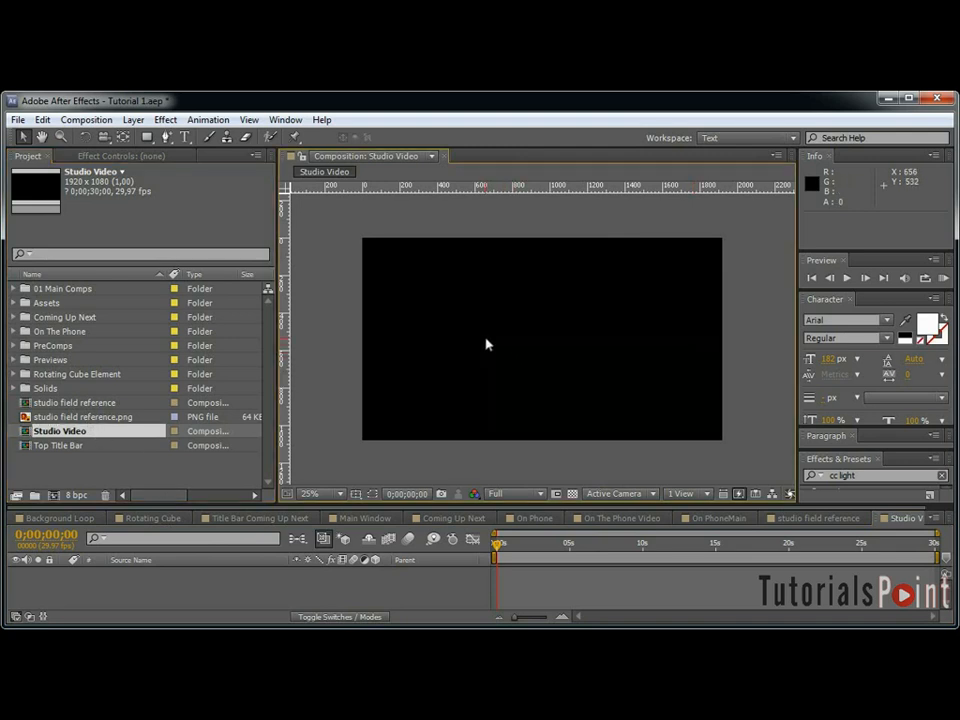
key(ctrl+t)
click(488, 343)
text(STUDIO VIDEO)
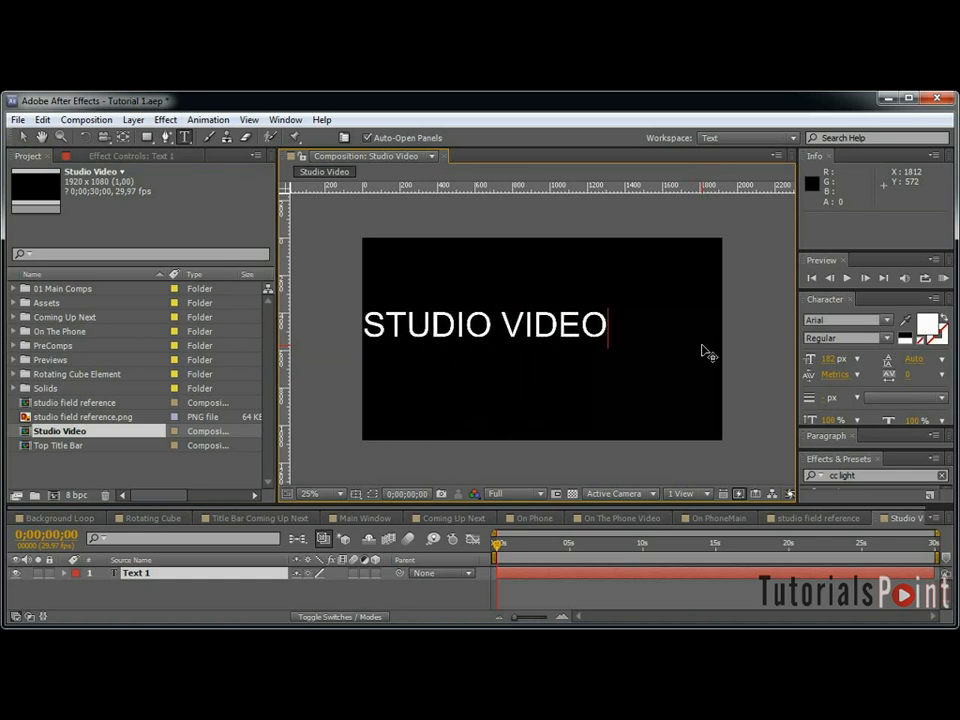
click(23, 138)
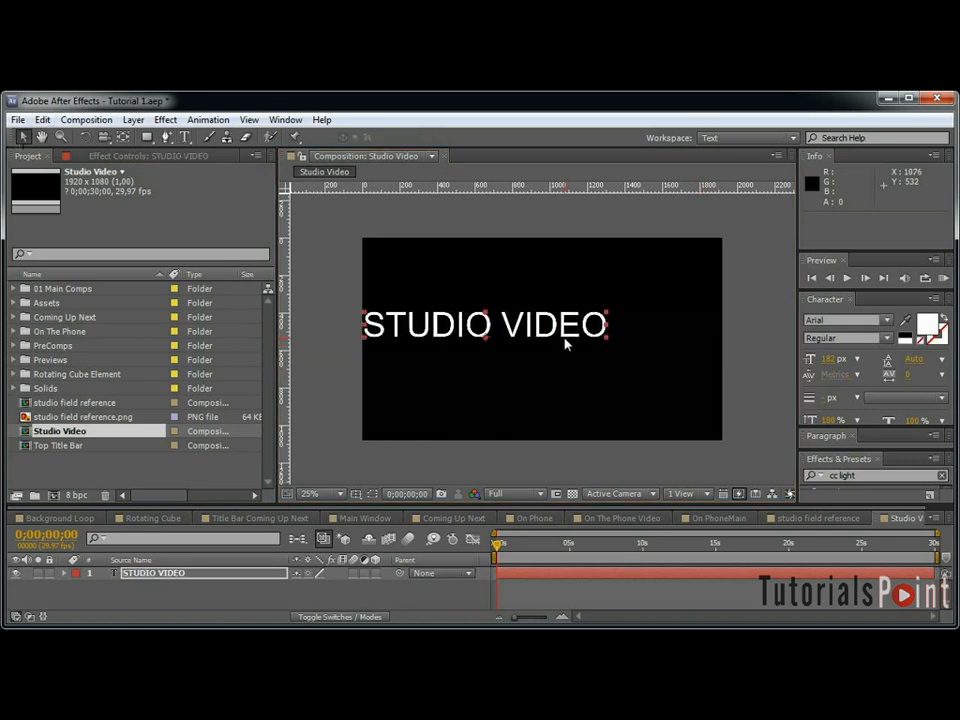
key(apostrophe)
drag(561, 323, 617, 326)
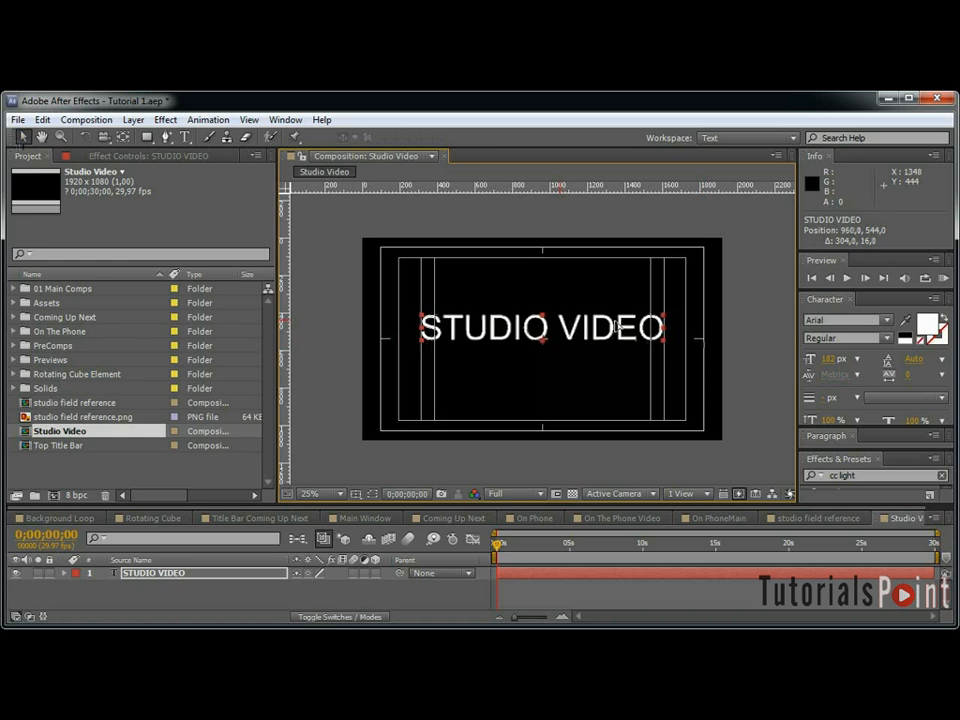
Add a black 1920 × 1080 px solid and place it beneath the STUDIO VIDEO text layer.
key(ctrl+y)
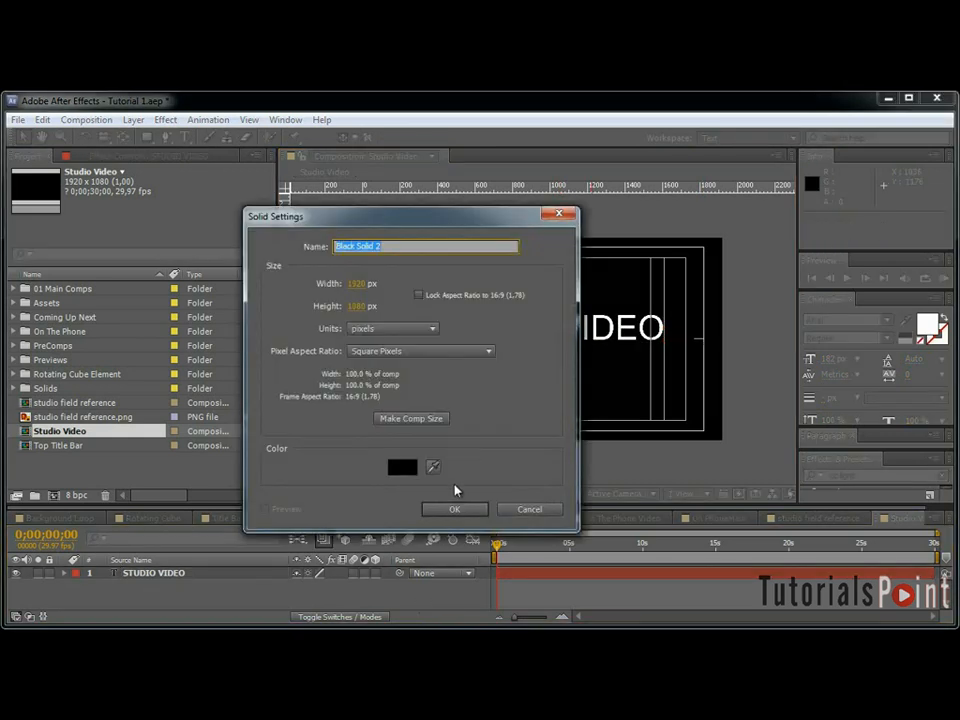
click(452, 509)
drag(214, 574, 214, 592)
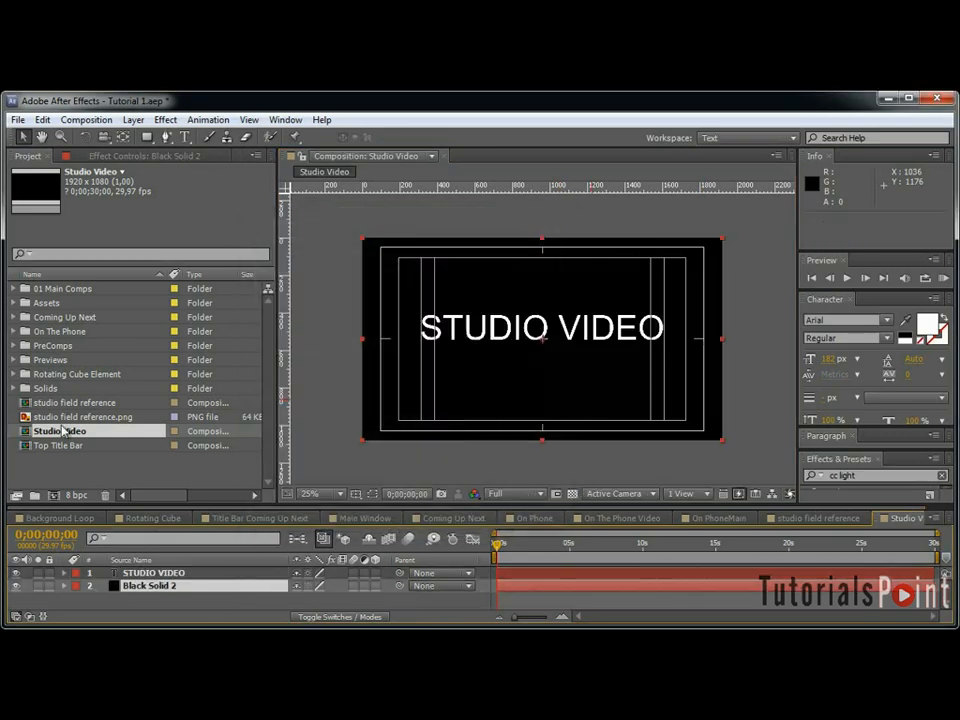
Duplicate the Studio Video composition and rename the copy Filed Video.
key(ctrl+d)
key(Return)
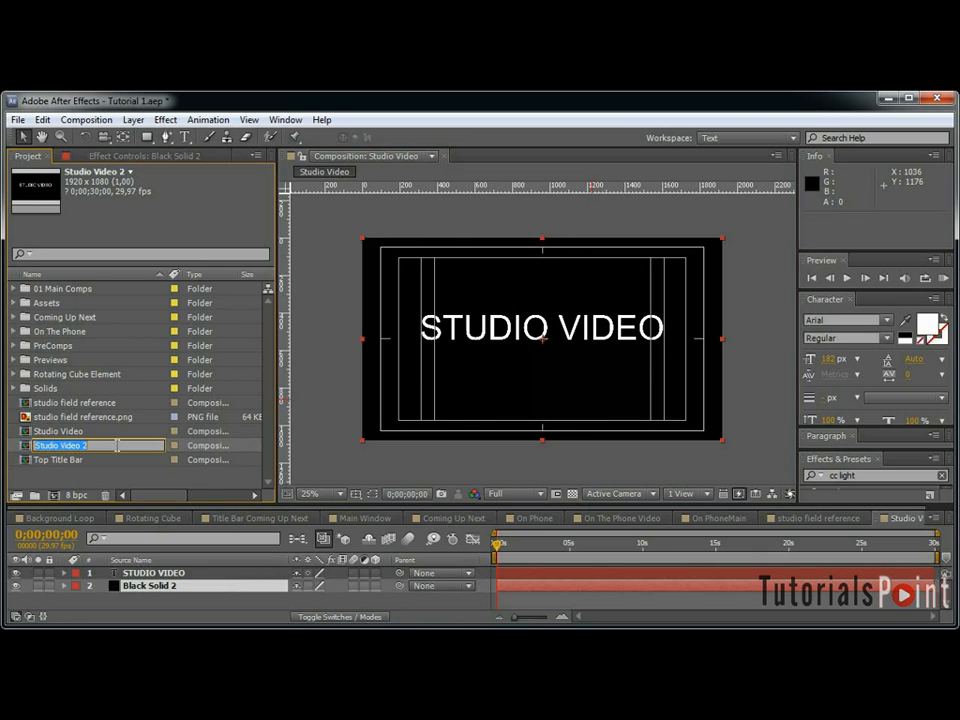
text(Filed Video)
key(Return)
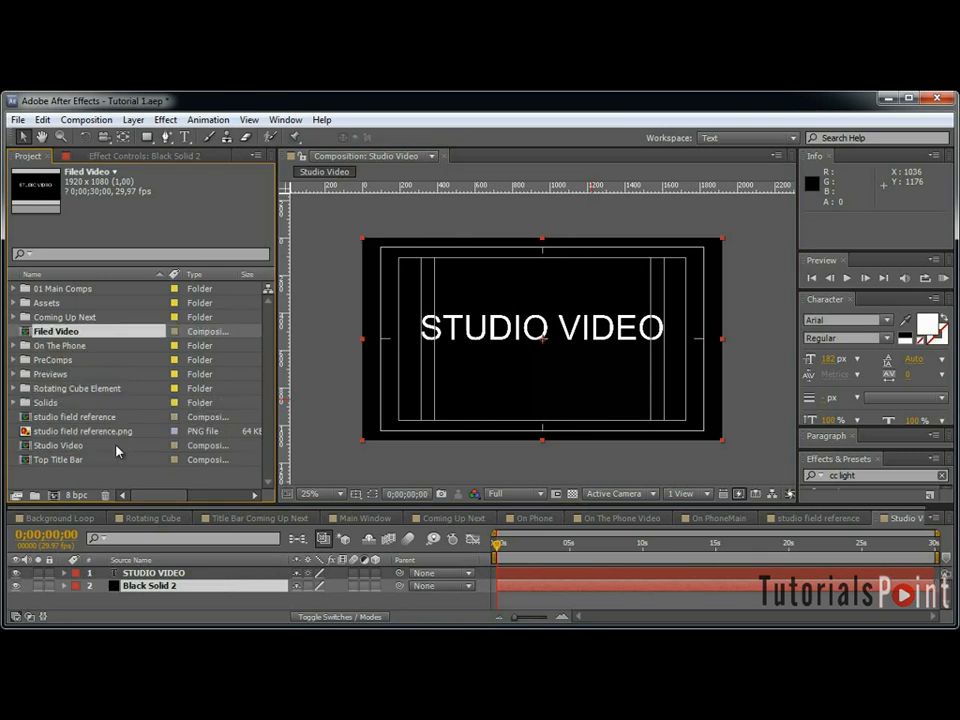
Change the text layer in the Filed Video composition to read FIELD VIDEO.
double_click(83, 334)
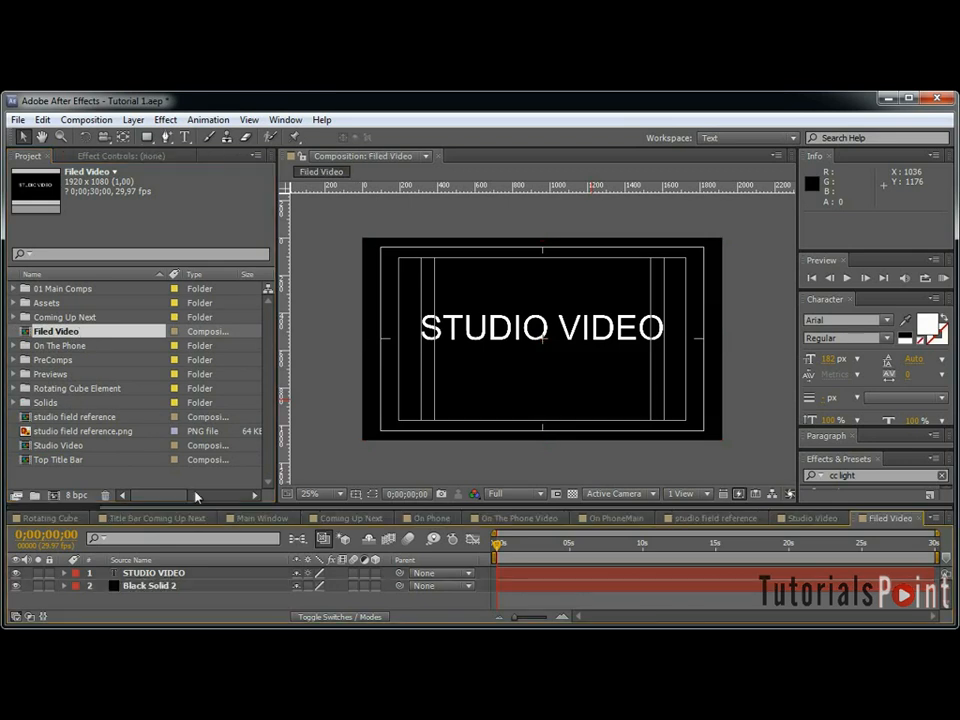
double_click(158, 574)
drag(418, 330, 548, 330)
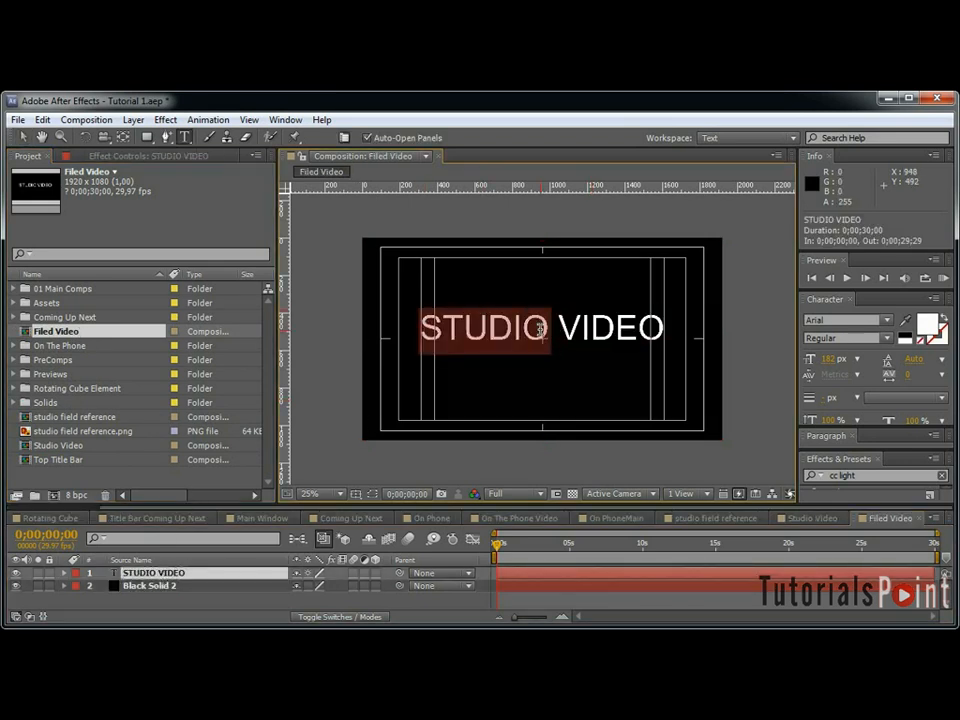
text(FIELD)
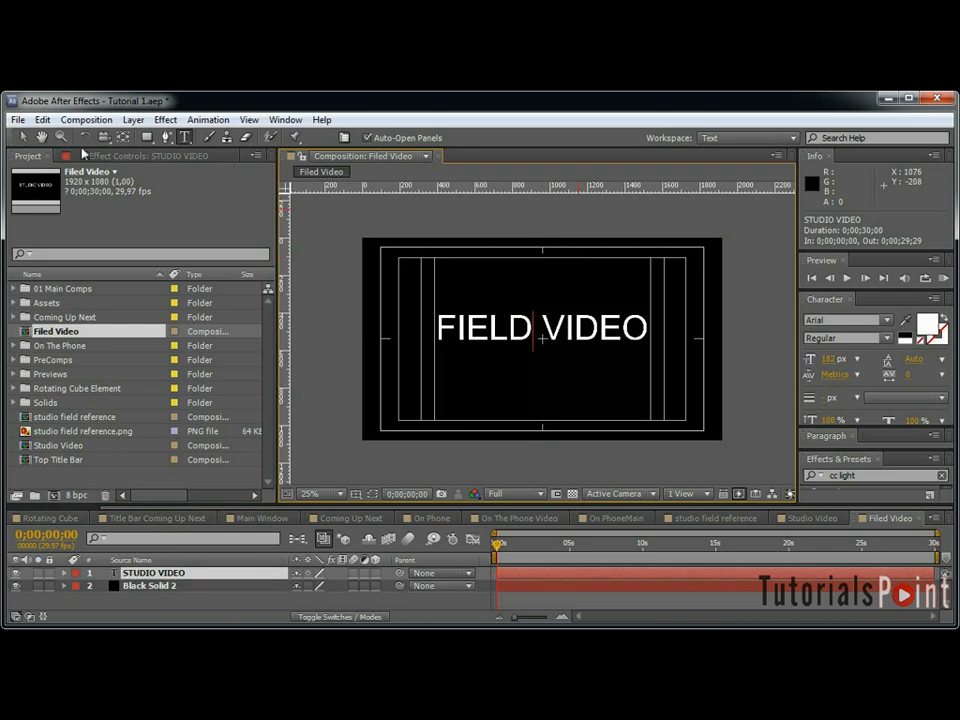
click(22, 137)
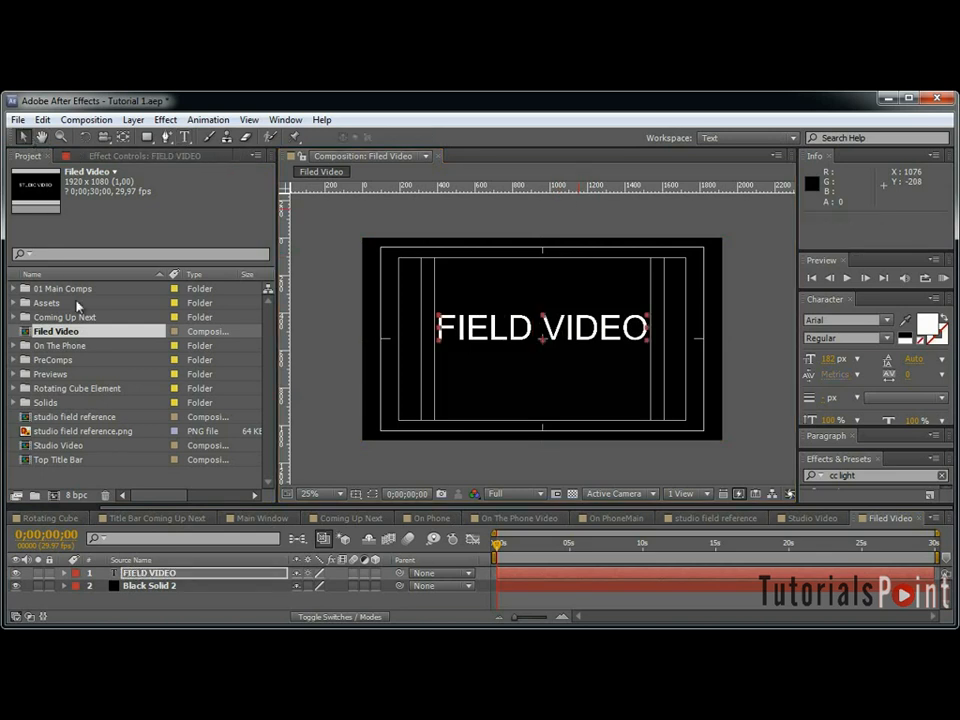
Group Filed Video, studio field reference, Studio Video and Top Title Bar into a new project folder named Studio - Field.
ctrl+click(72, 418)
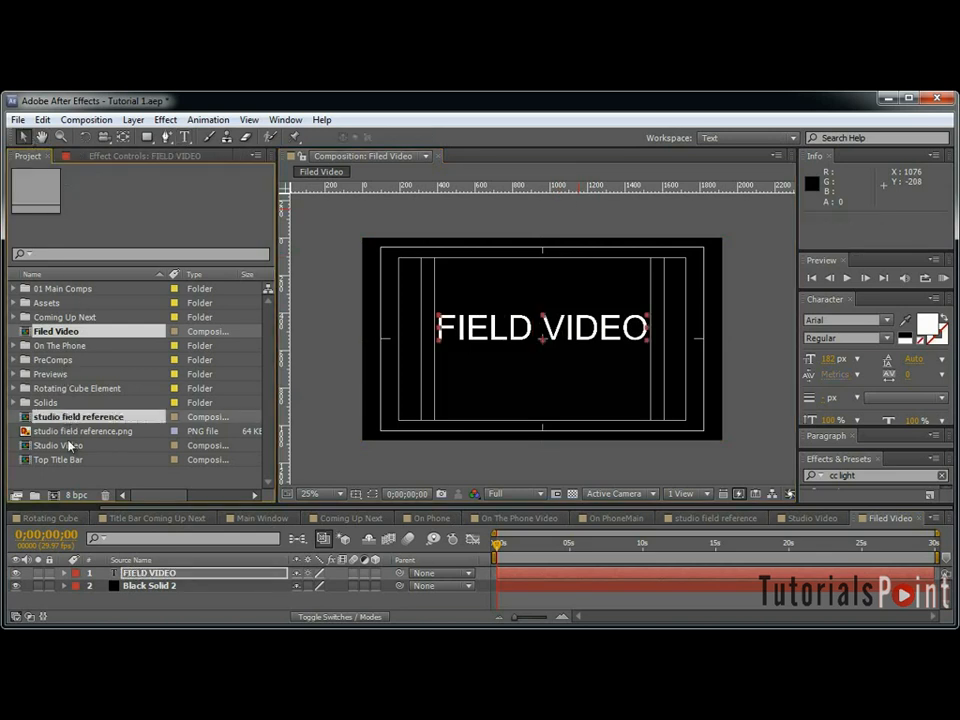
ctrl+click(70, 444)
ctrl+click(68, 457)
drag(68, 457, 36, 496)
text(Studio - Fi)
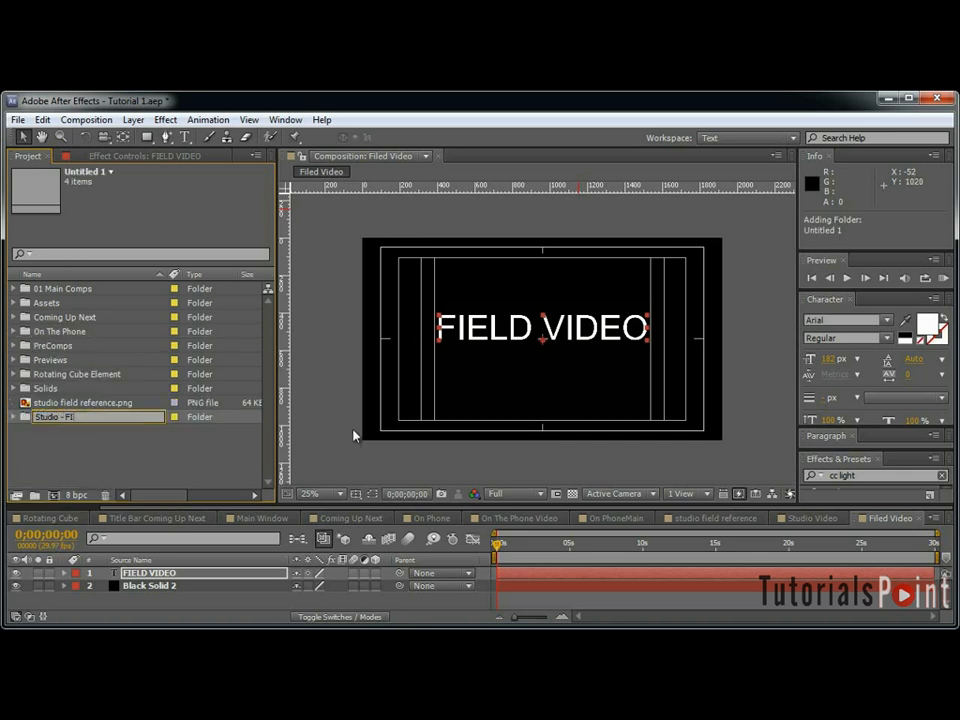
text(eld)
key(Return)
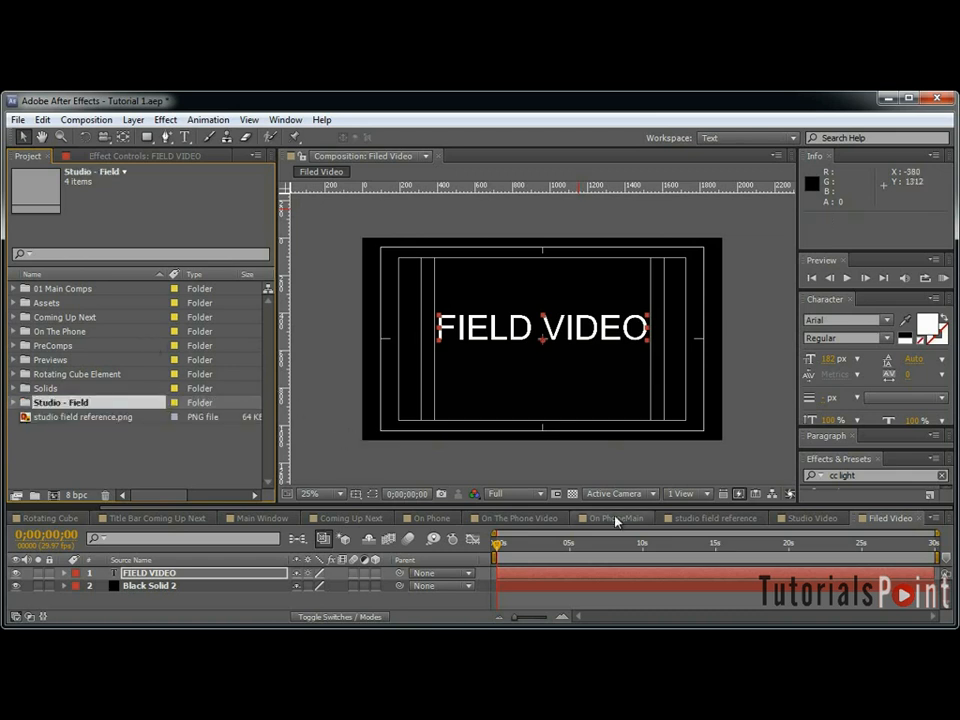
Rename the studio field reference composition as Studio Field Main in its composition settings.
click(711, 520)
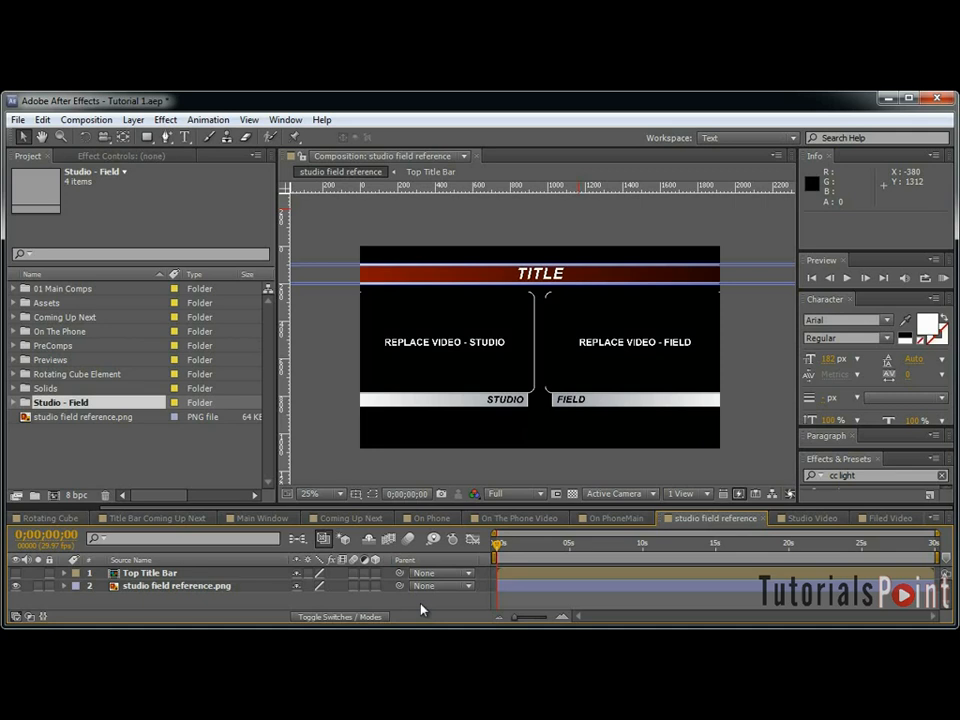
key(ctrl+k)
text(S)
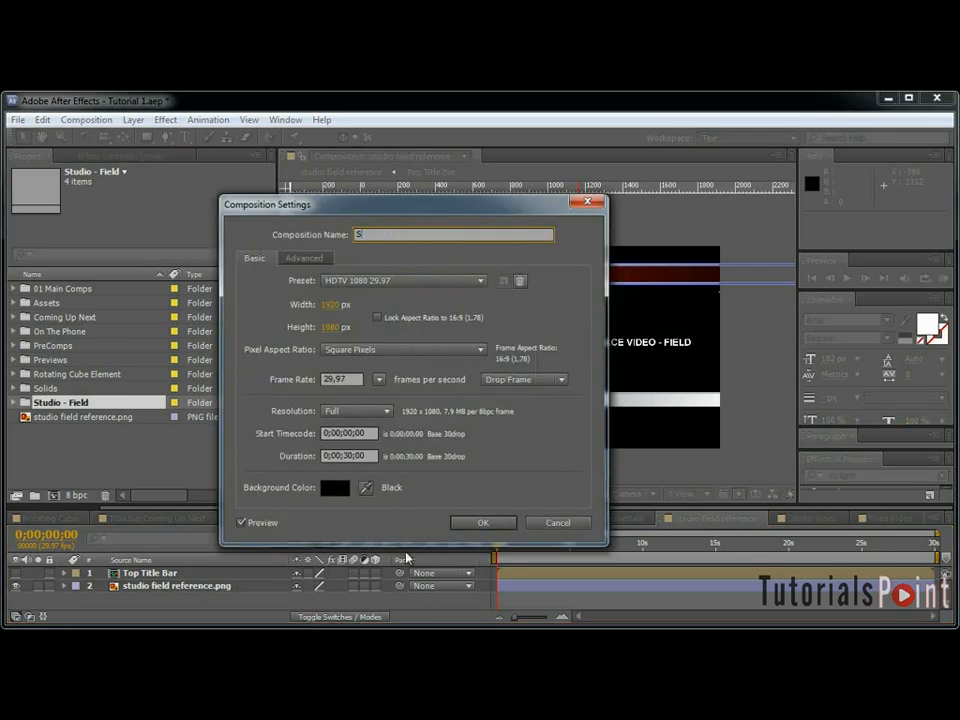
text(tudio Field Main)
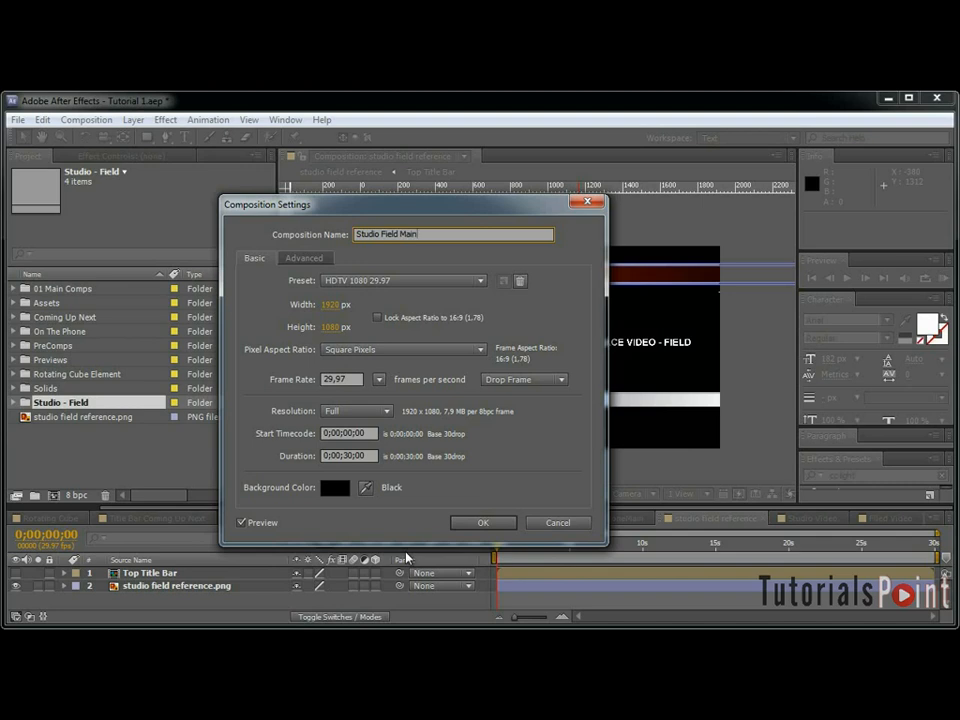
key(Return)
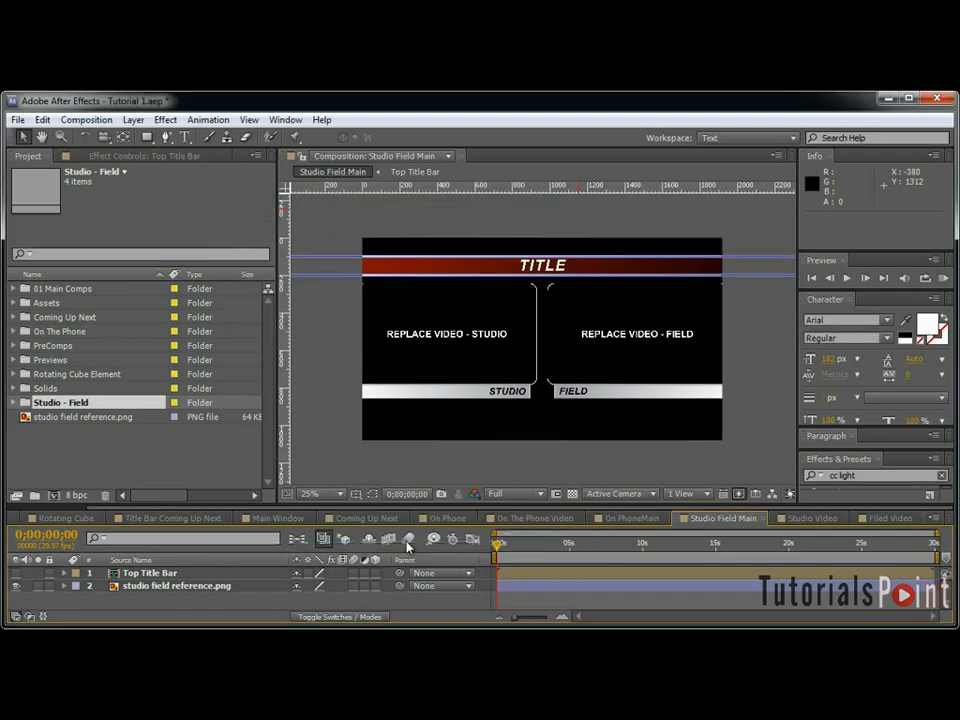
Add the Studio Video composition from the Studio - Field folder as the uppermost layer of Studio Field Main.
drag(702, 507, 702, 480)
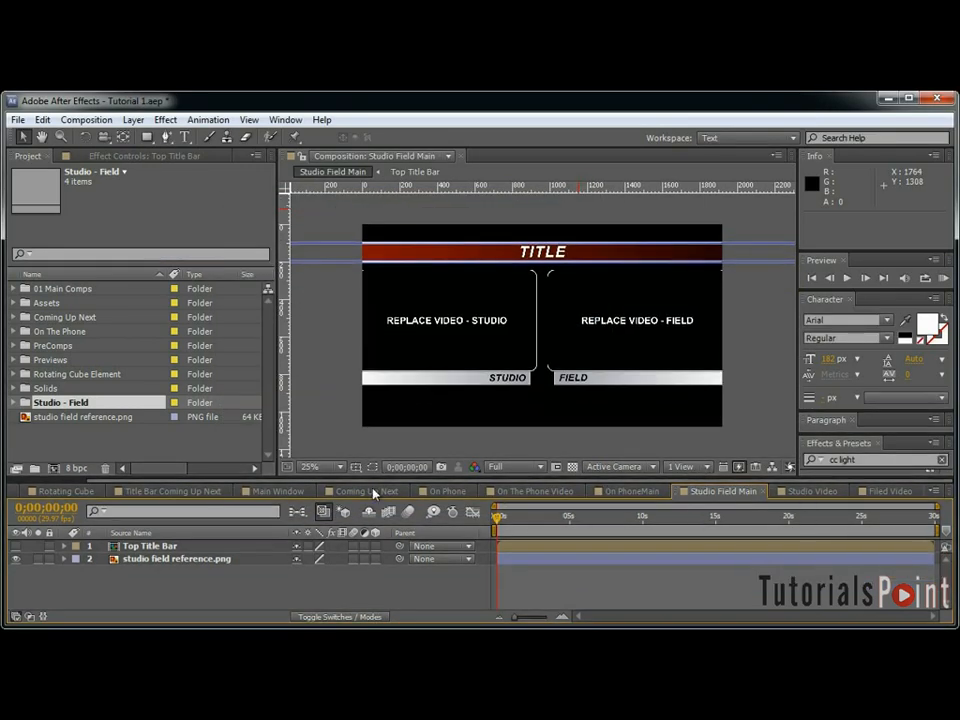
click(12, 403)
click(85, 403)
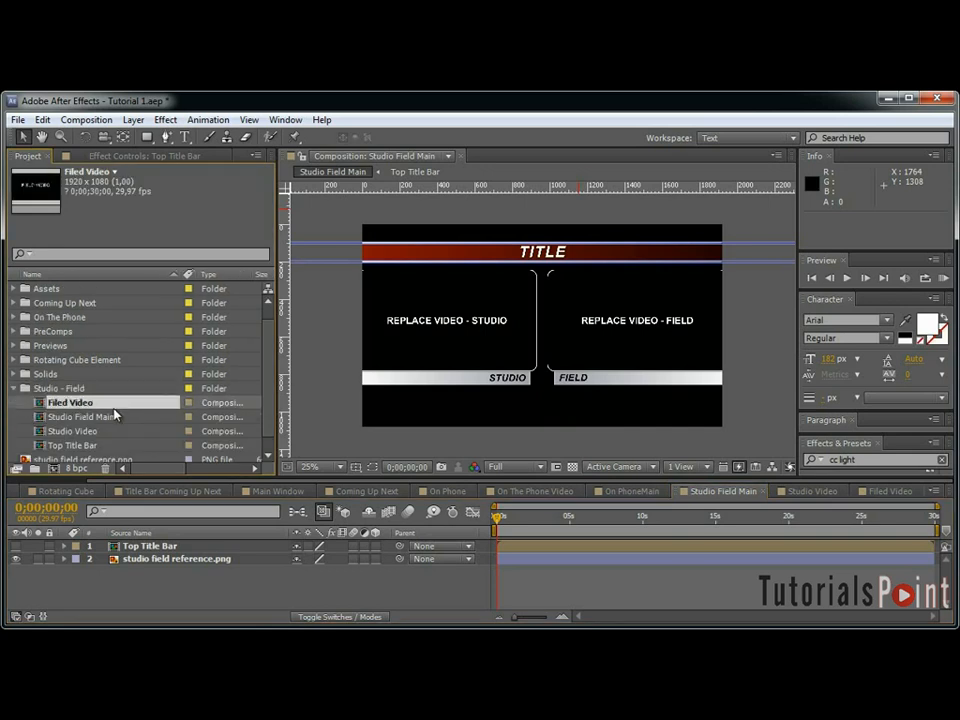
drag(90, 432, 180, 545)
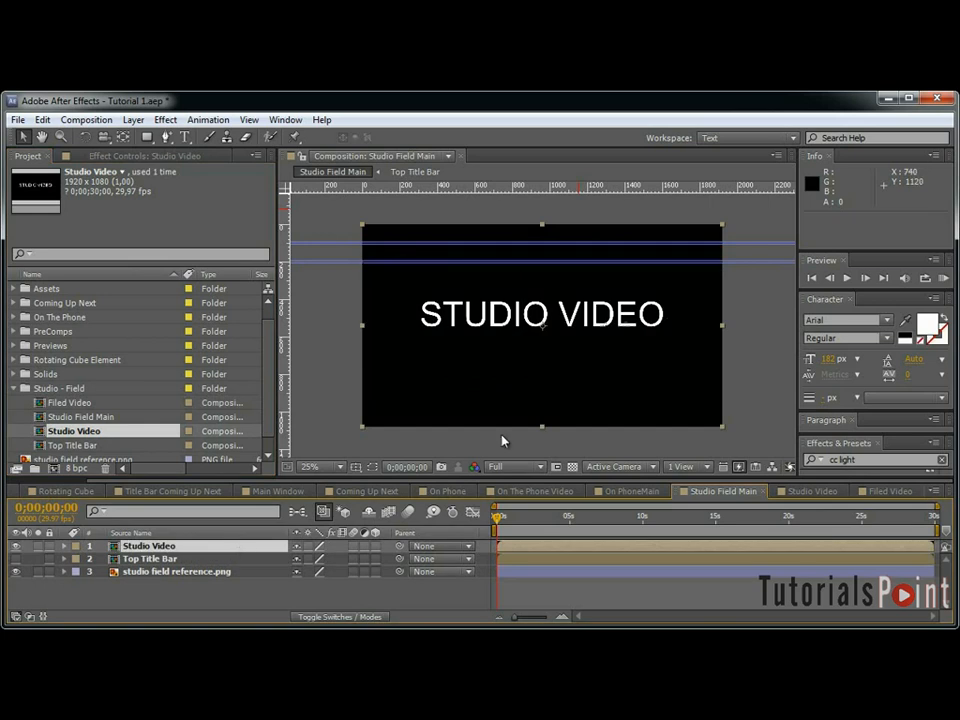
Give the Studio Video layer a full-size rounded rectangle mask and scale the layer to 50%.
drag(147, 137, 166, 153)
double_click(148, 137)
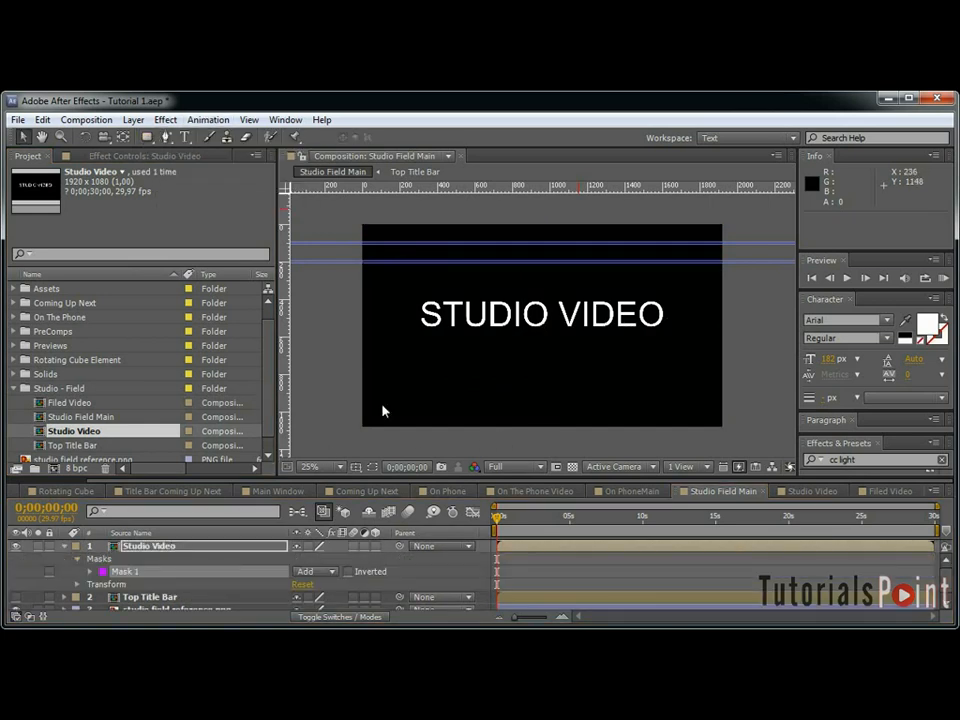
key(s)
click(343, 557)
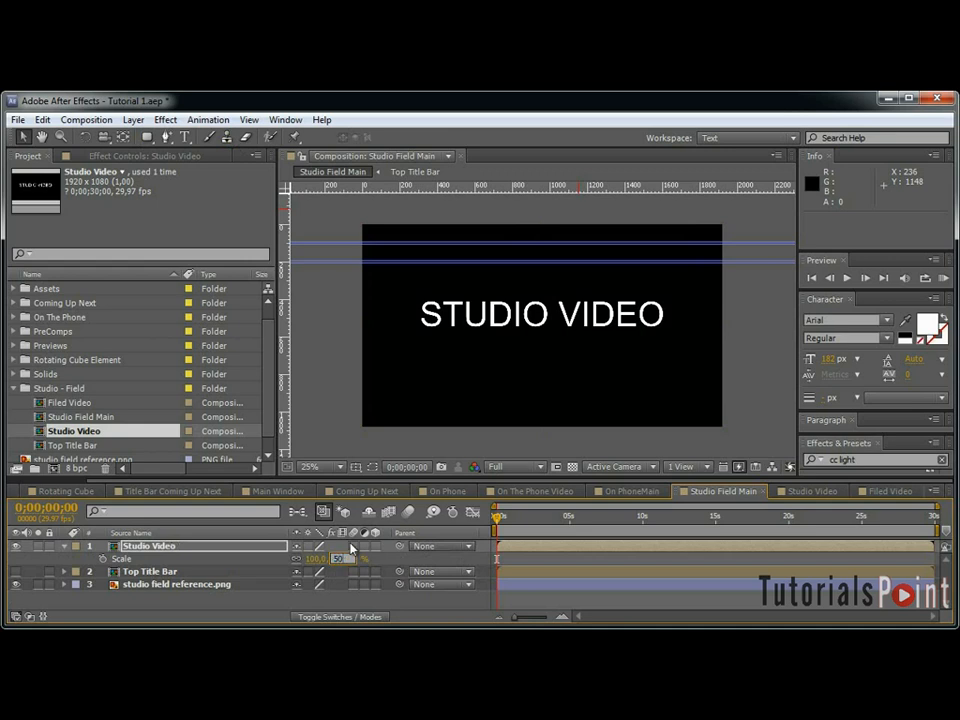
text(50)
key(Return)
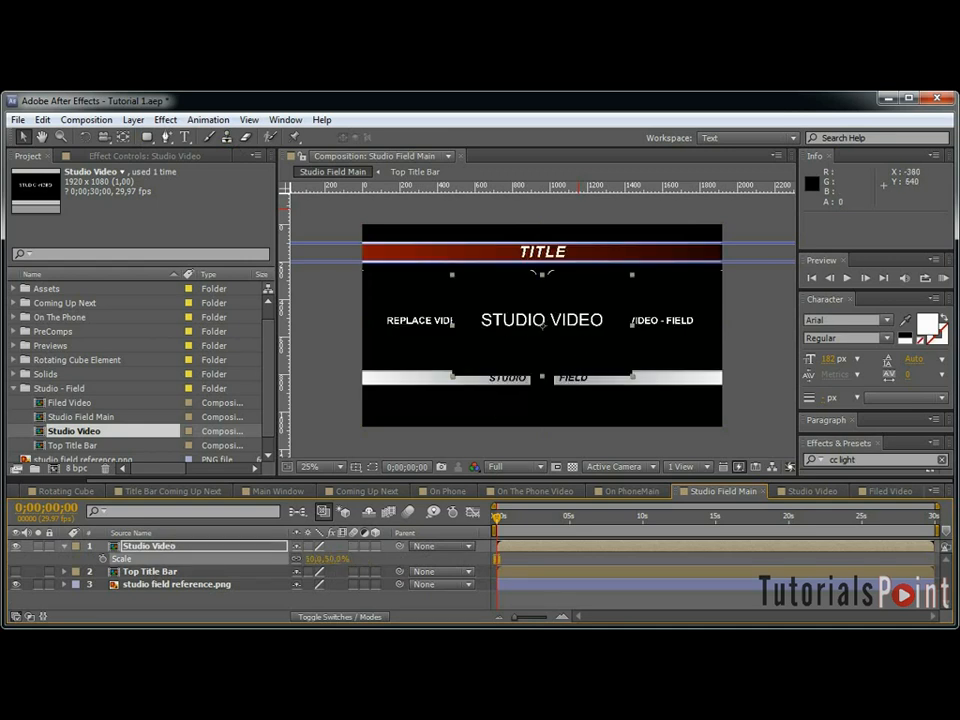
Apply a Stroke effect along Studio Video's mask with brush size 4, brush hardness 100% and spacing 0%.
click(165, 119)
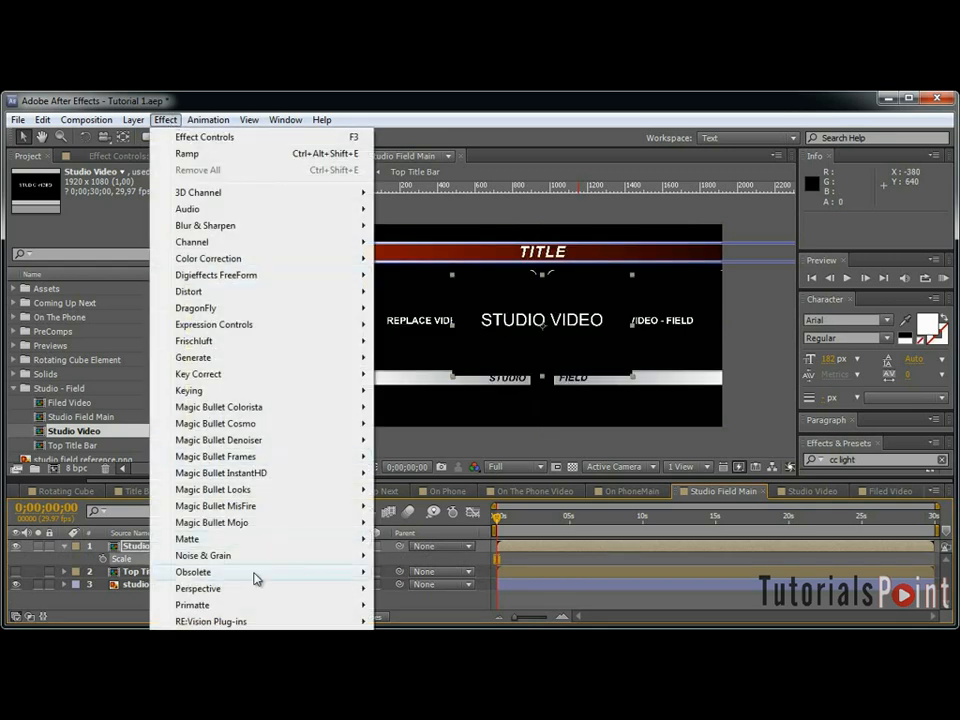
mouse_move(256, 594)
mouse_move(262, 360)
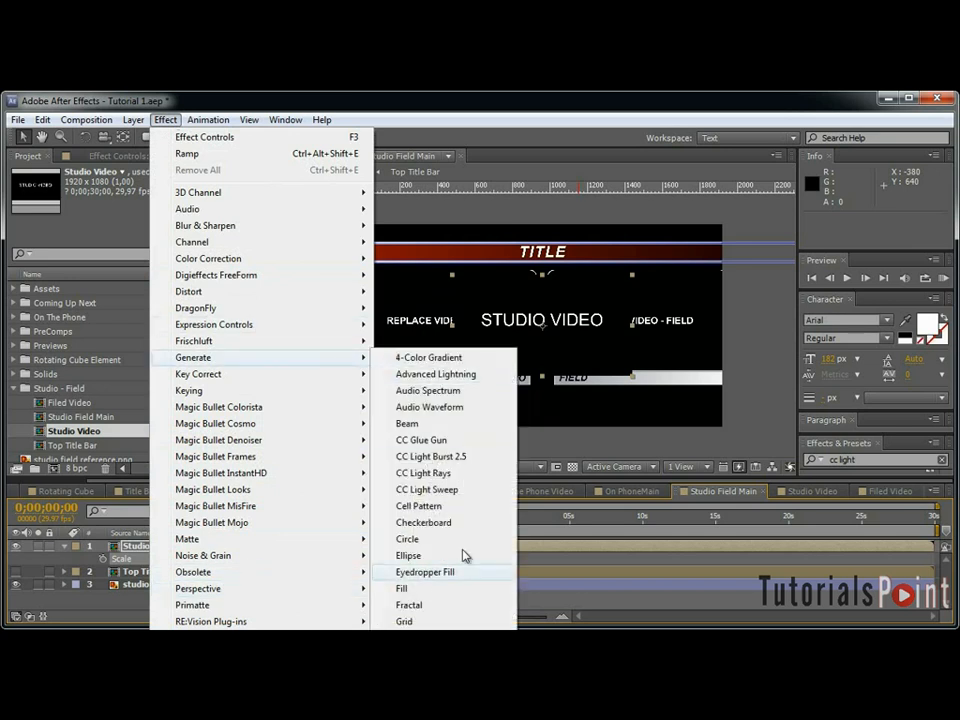
click(406, 718)
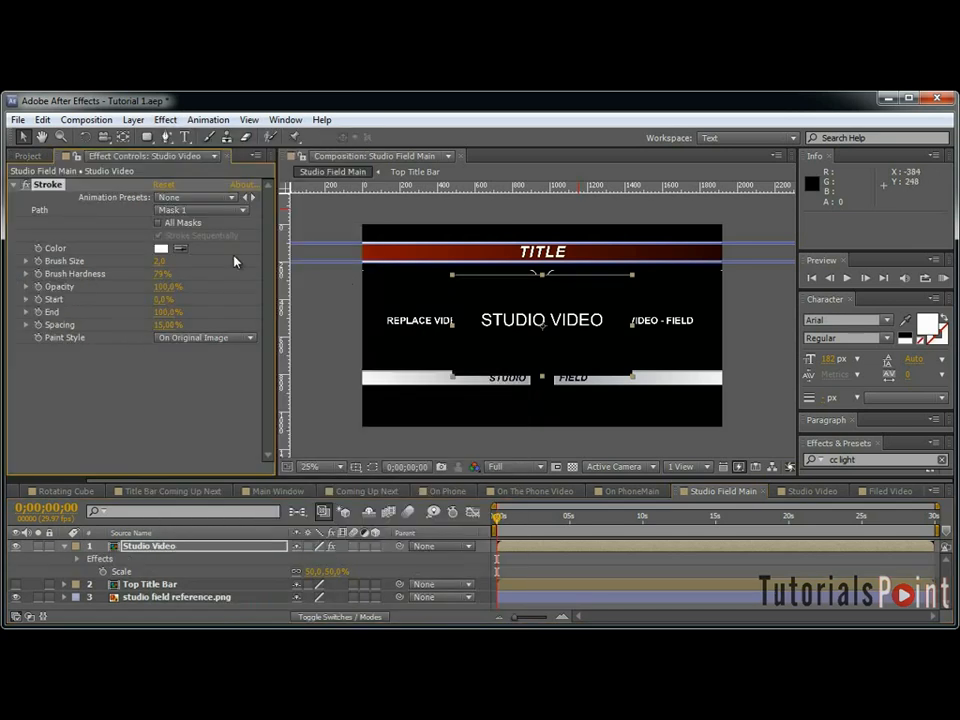
click(160, 262)
text(4)
click(131, 270)
drag(161, 275, 518, 272)
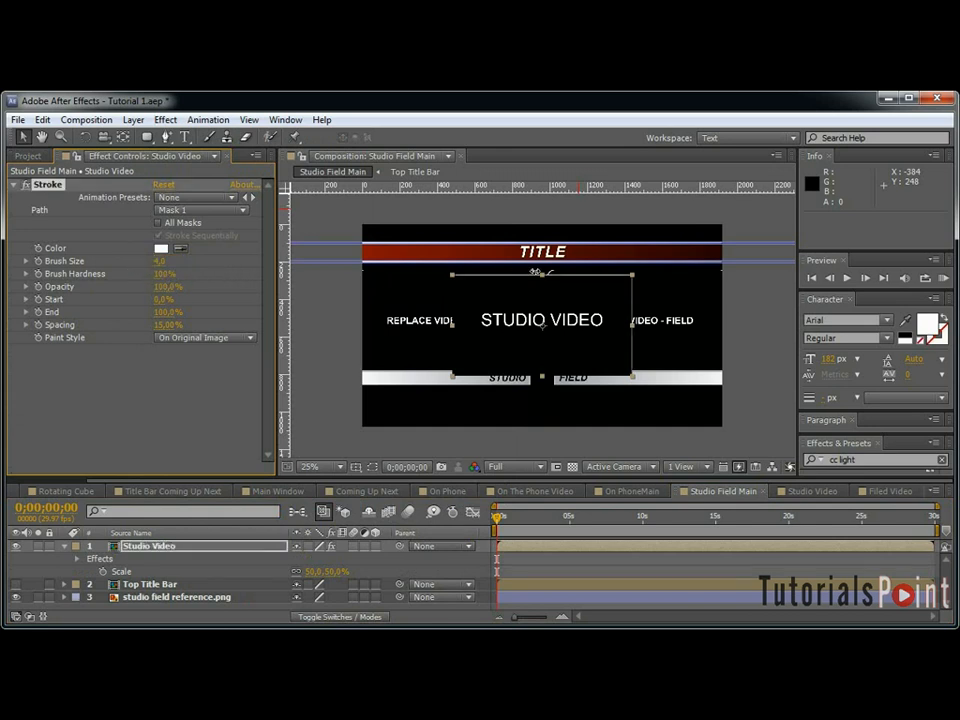
drag(168, 324, 20, 333)
Apply a Drop Shadow to the Studio Video layer with 60% opacity, distance 8 and softness 15.
click(165, 119)
mouse_move(270, 593)
click(422, 687)
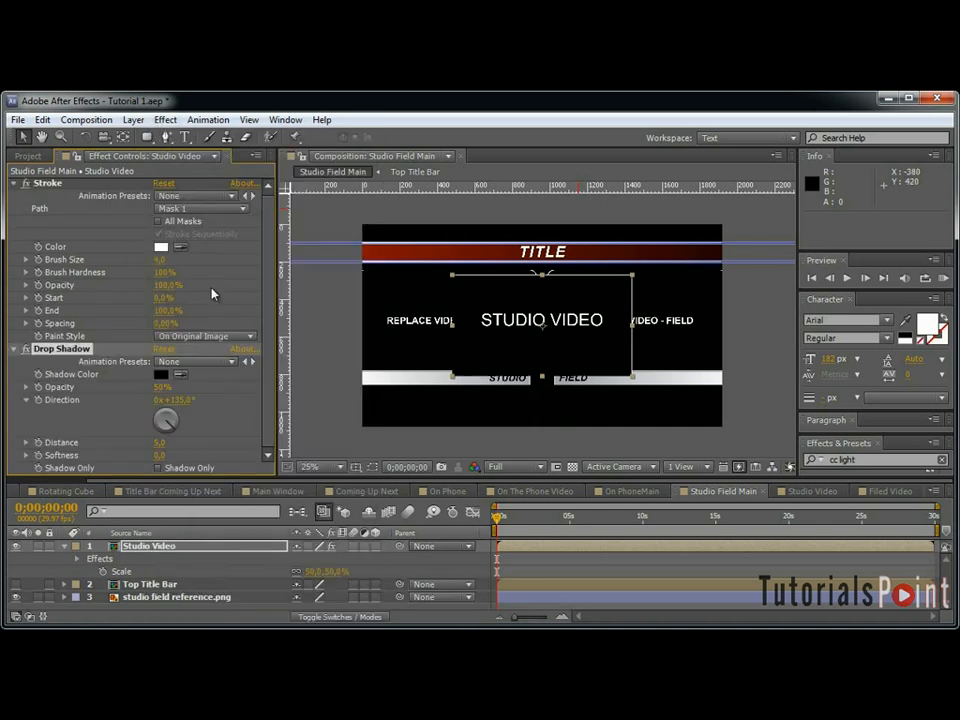
click(161, 388)
text(60)
key(Return)
key(Return)
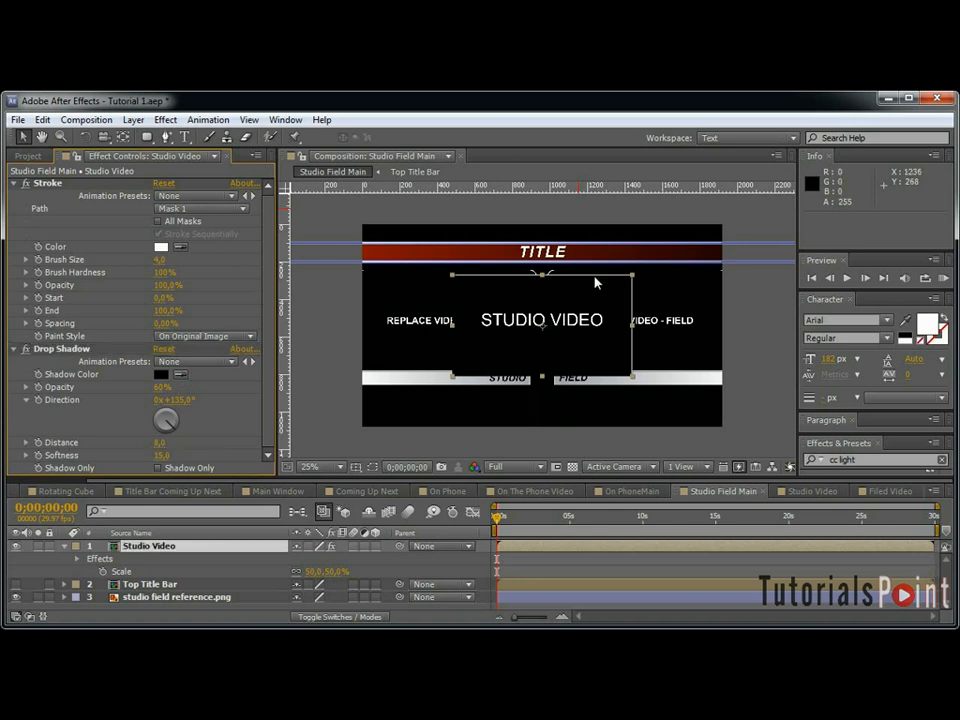
Move the Studio Video layer over the reference's studio video frame and nudge it into alignment with the frame's edges.
scroll(569, 284, up, 2)
key(grave)
scroll(531, 298, up, 1)
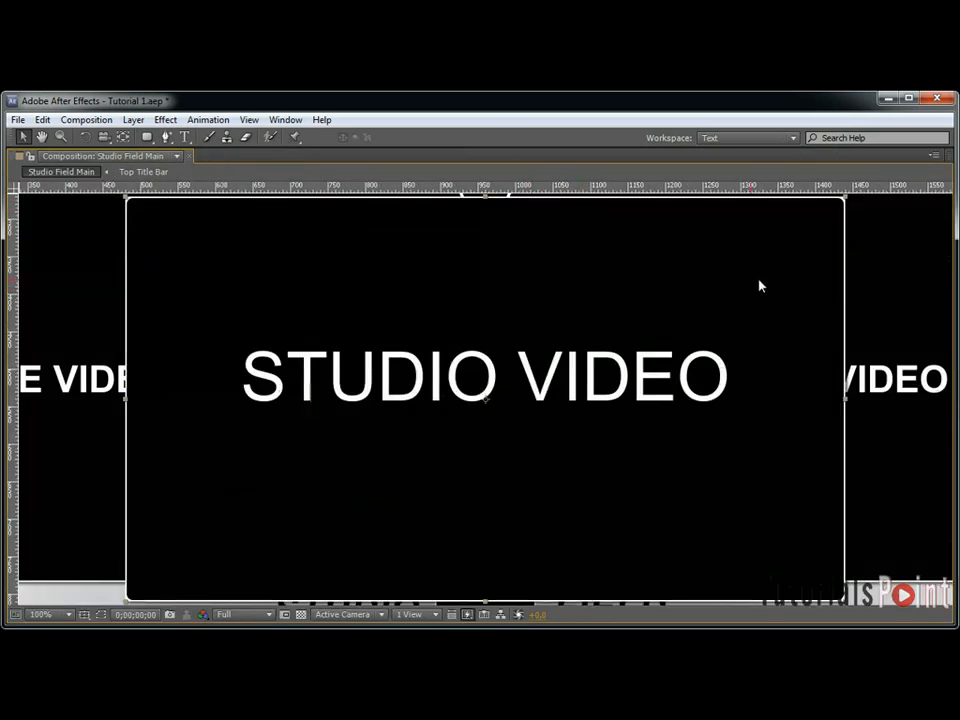
drag(768, 281, 740, 375)
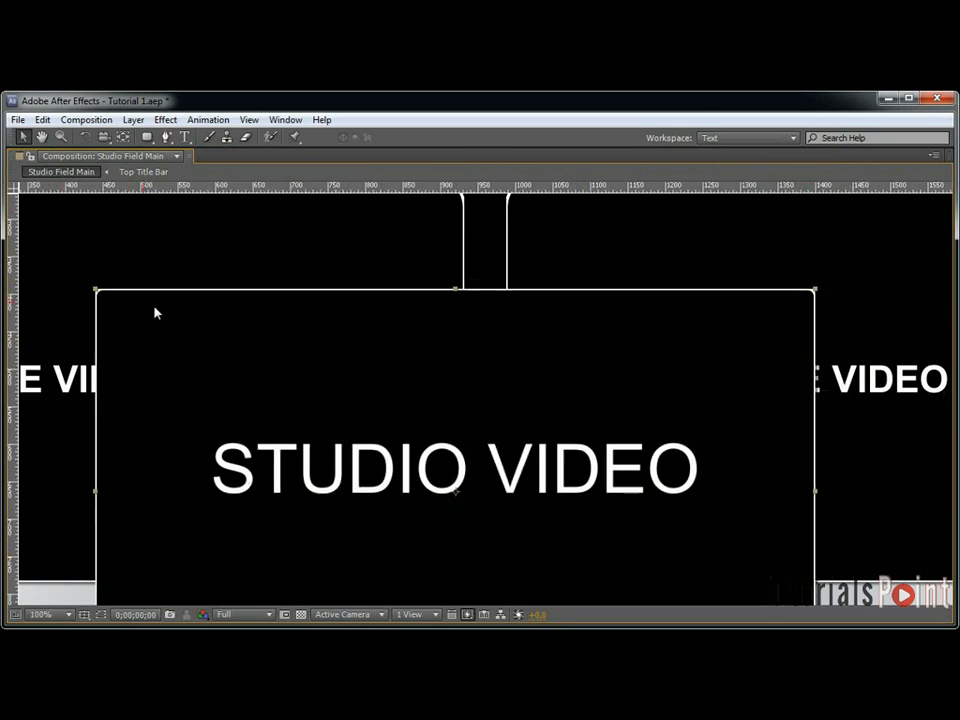
key(comma)
key(comma)
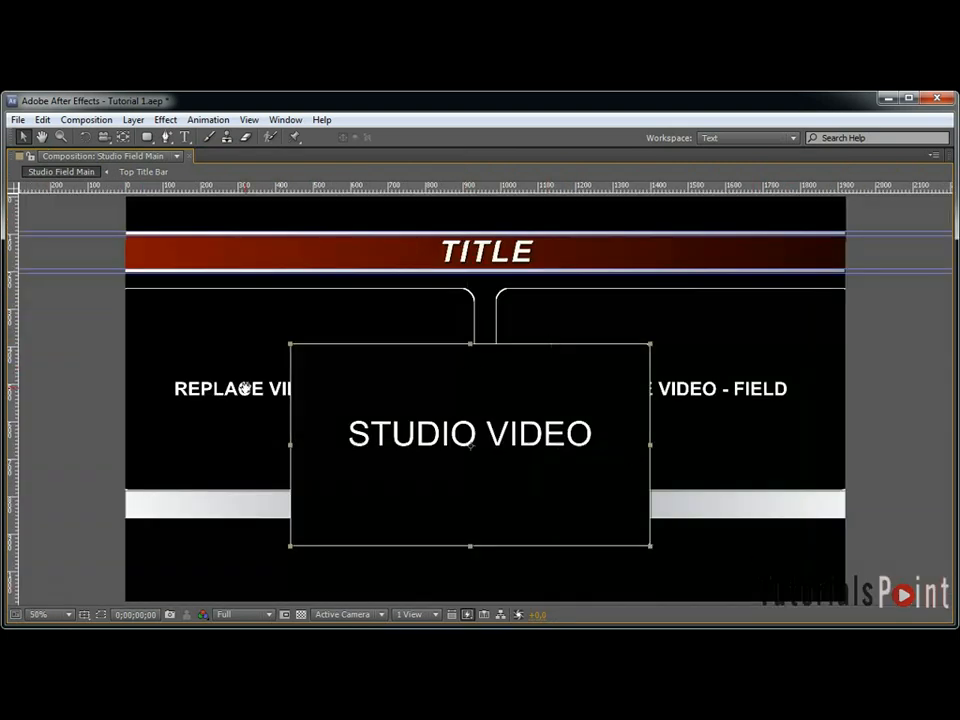
drag(247, 393, 399, 403)
drag(570, 398, 395, 343)
key(Up)
key(Right)
key(Right)
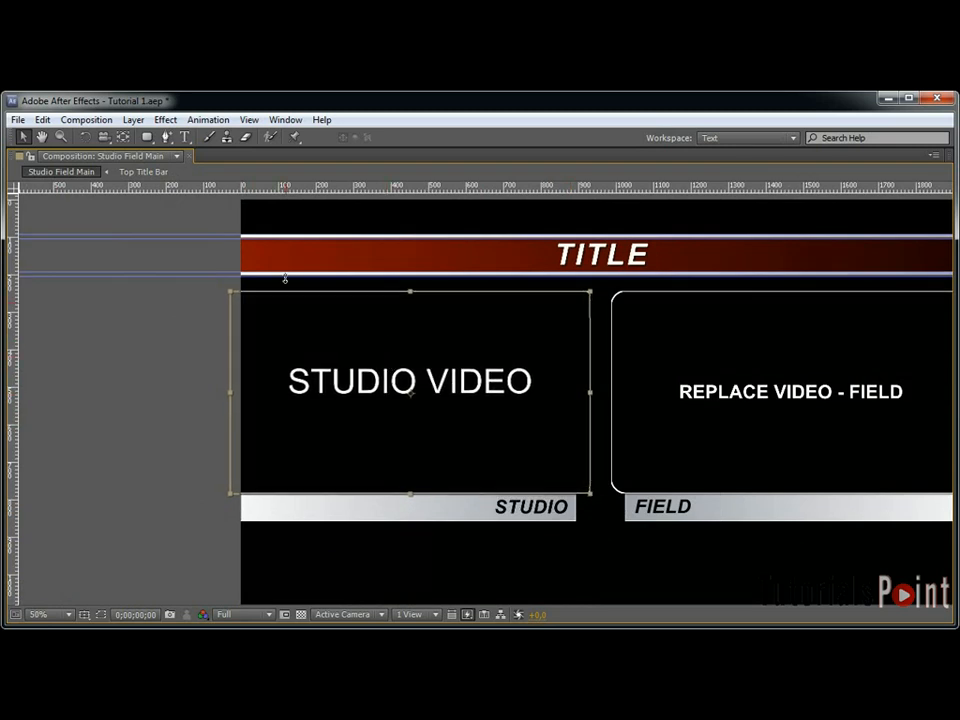
Duplicate the Studio Video layer in the Studio Field Main composition.
key(grave)
click(30, 158)
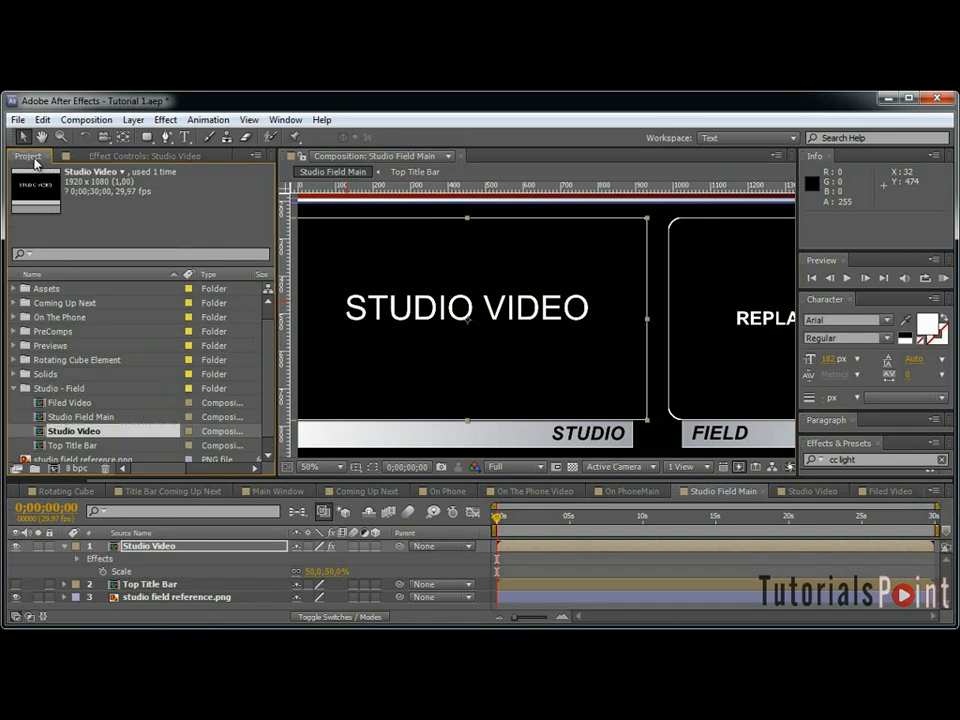
click(63, 549)
click(186, 548)
key(ctrl+d)
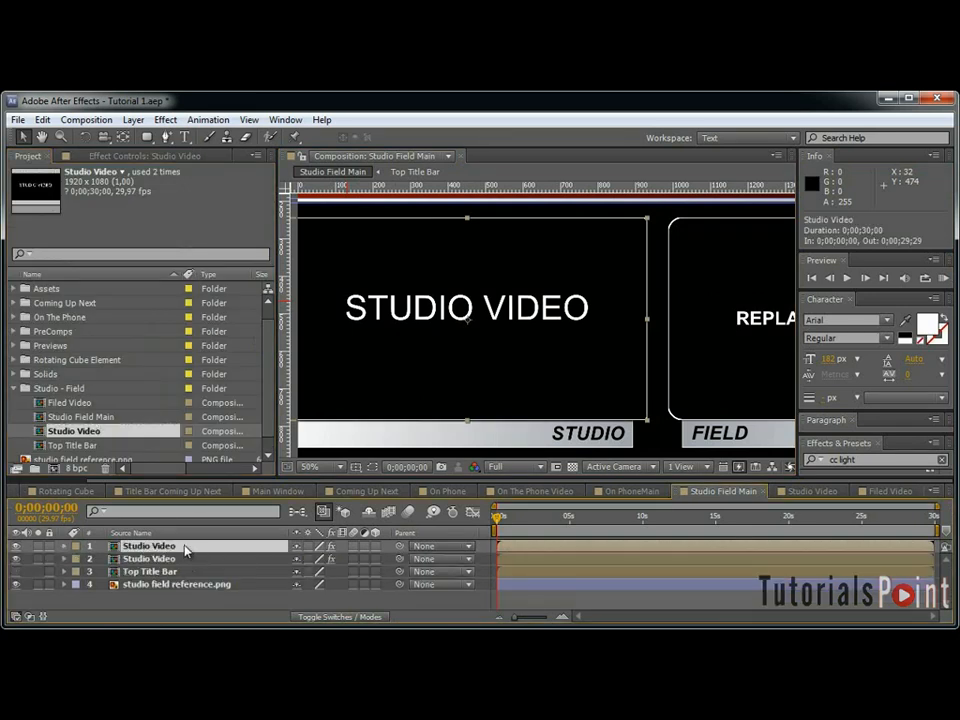
Try to replace the duplicated Studio Video layer's source with the Studio Field Main composition.
click(95, 416)
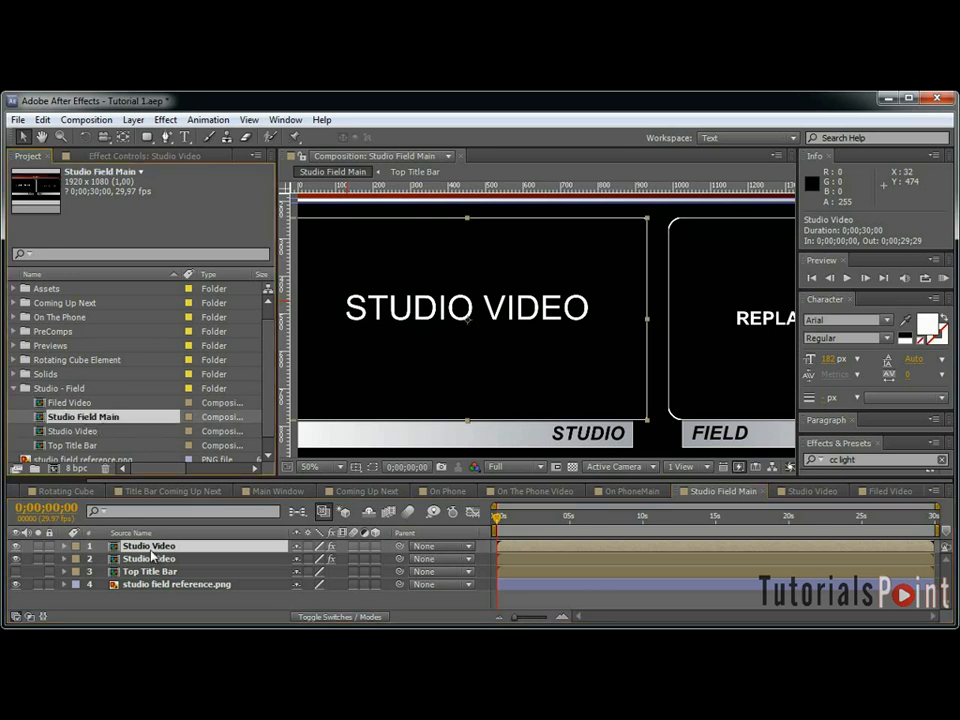
drag(124, 418, 183, 548)
scroll(609, 365, down, 1)
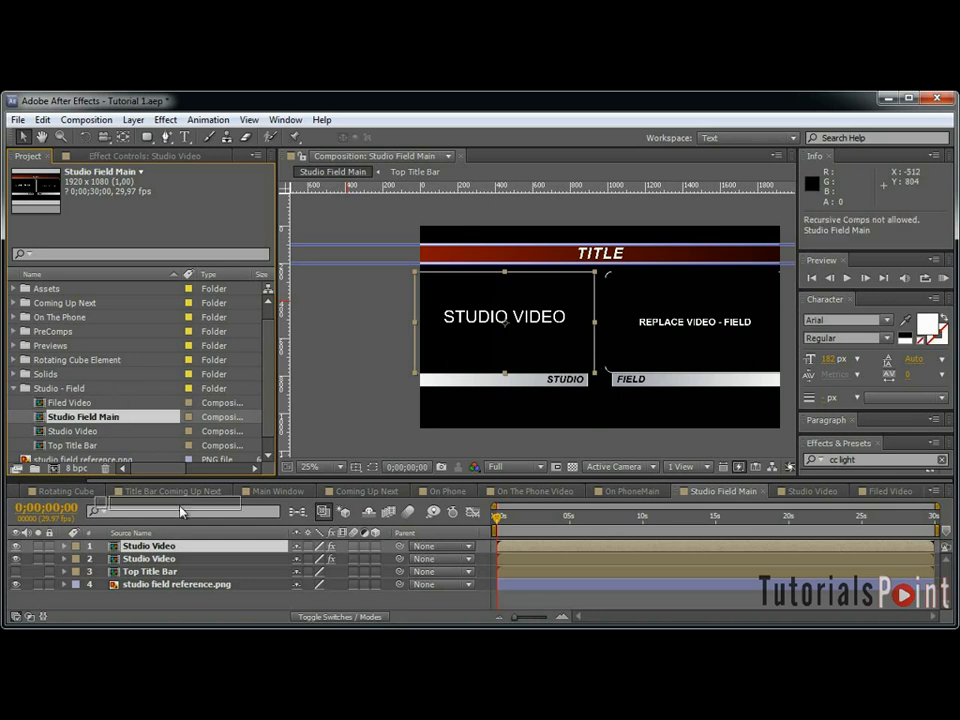
click(199, 550)
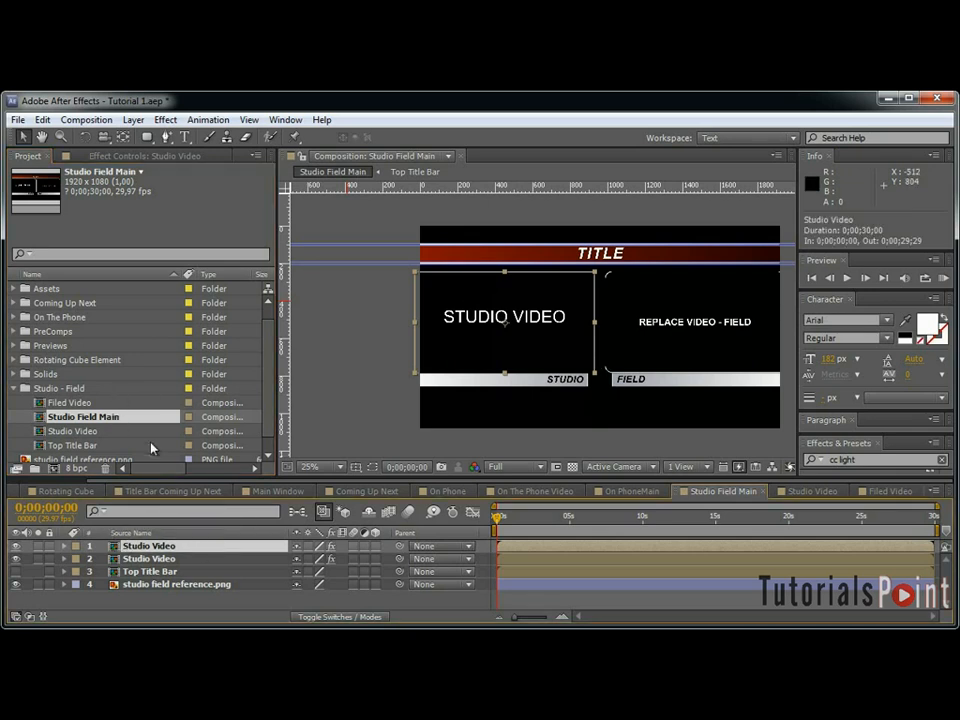
drag(140, 421, 167, 590)
key(Return)
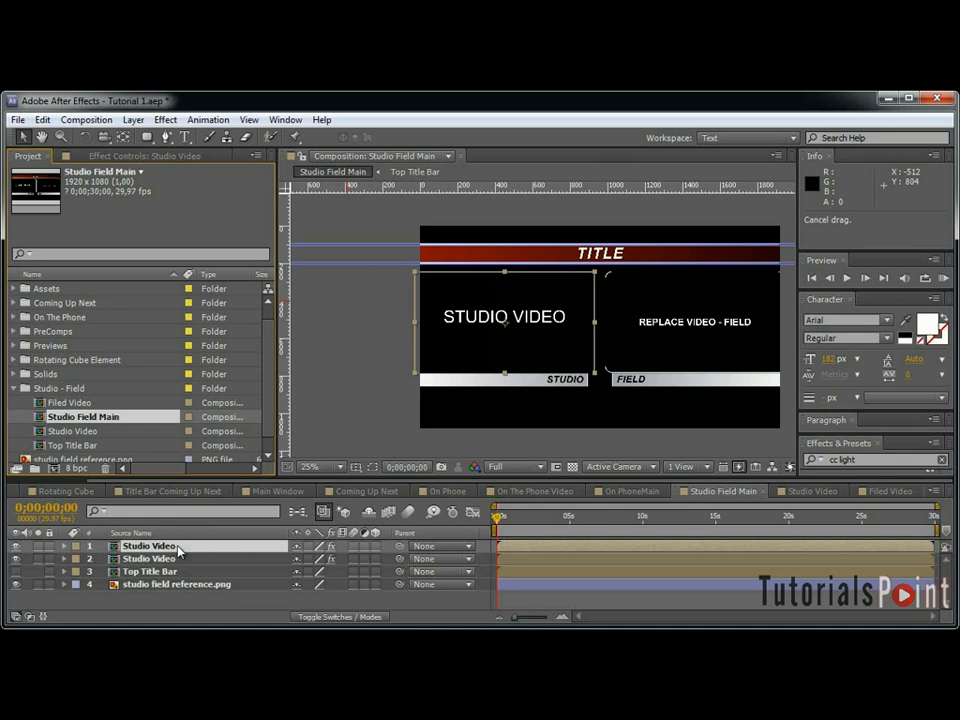
drag(83, 417, 150, 550)
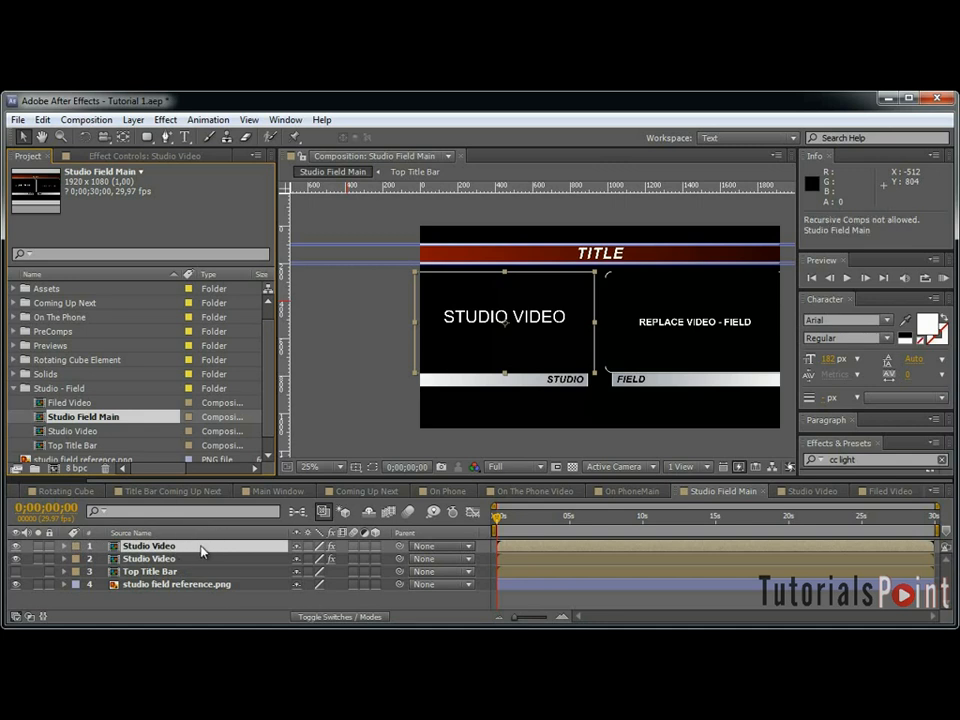
Replace the duplicated Studio Video layer's source with the Filed Video composition, keeping the layer's mask and effects.
click(78, 431)
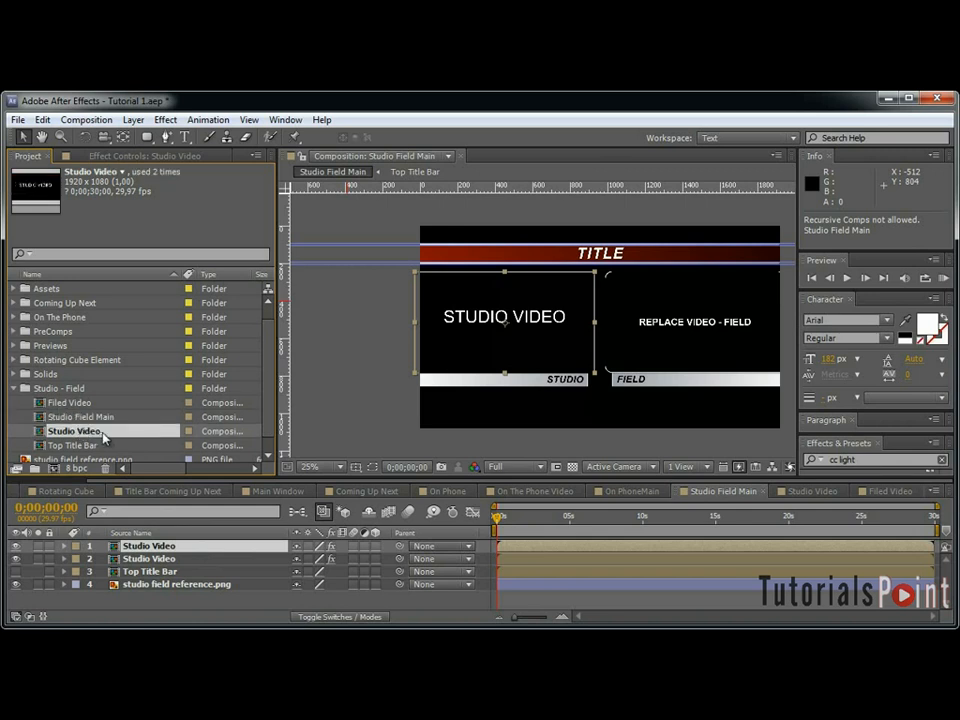
click(86, 404)
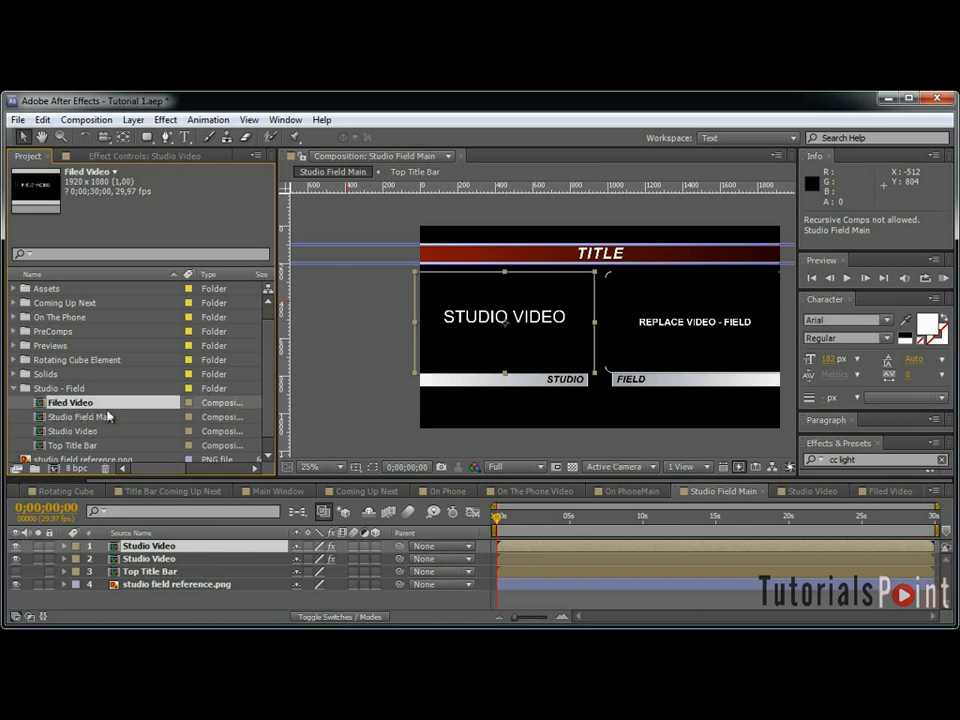
drag(104, 409, 150, 546)
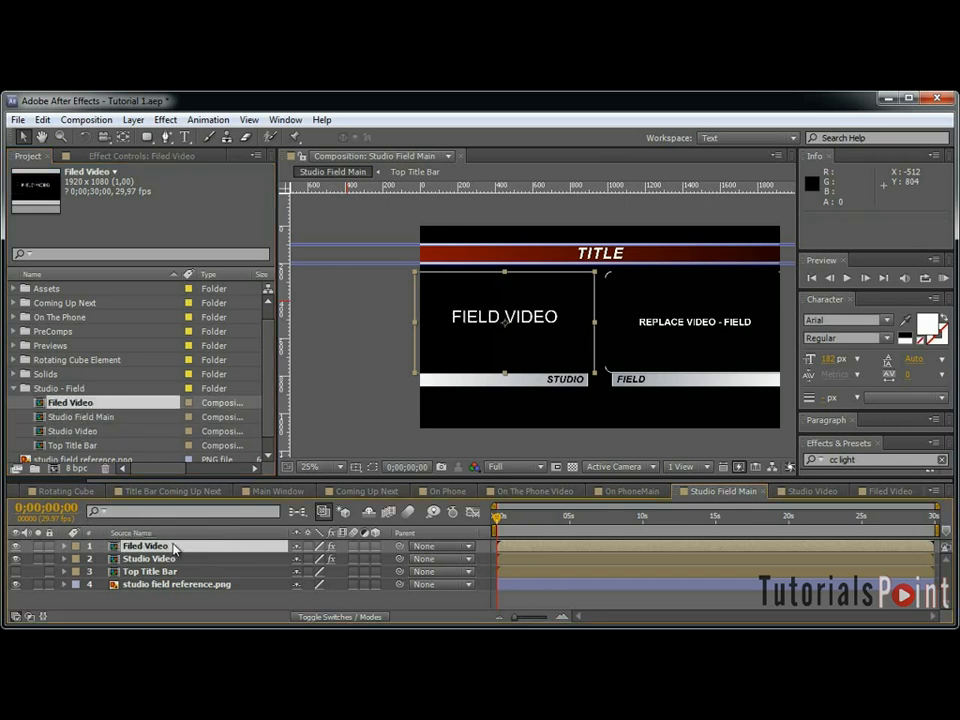
Move the Filed Video layer horizontally over the reference's field video frame and align its inner edge with the frame's.
drag(538, 332, 641, 342)
key(ctrl+z)
key(grave)
scroll(571, 338, up, 2)
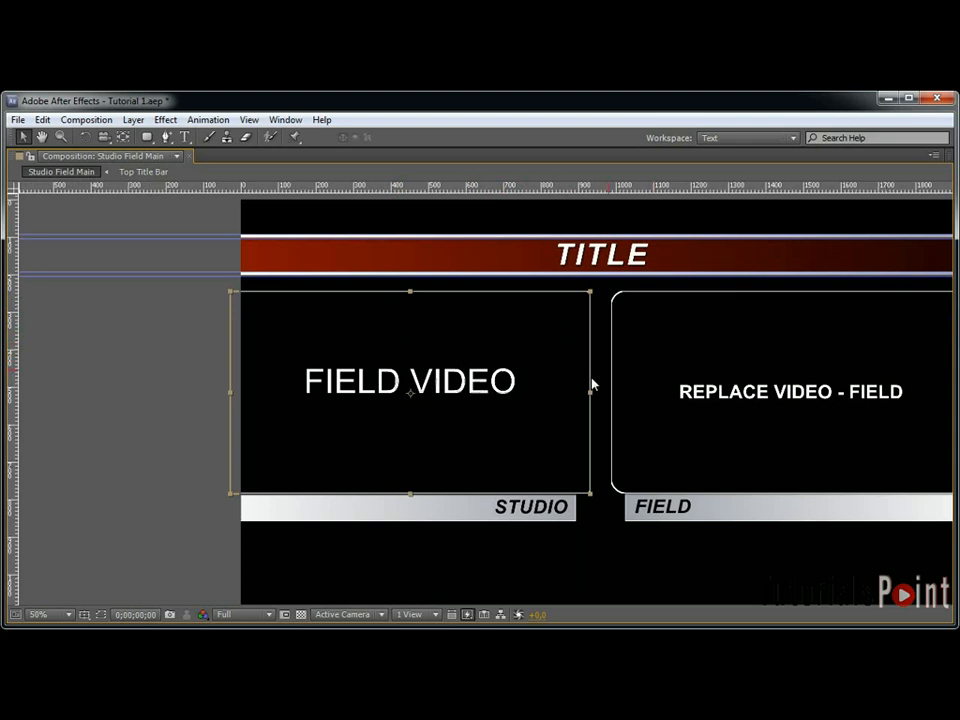
key(shift+Right)
key(shift+Right)
key(shift+Right)
key(shift+Right)
key(shift+Right)
key(shift+Right)
key(shift+Right)
key(shift+Right)
key(shift+Right)
key(shift+Right)
key(shift+Right)
key(shift+Right)
key(shift+Right)
key(shift+Right)
key(shift+Right)
key(shift+Right)
key(shift+Right)
key(shift+Right)
key(shift+Right)
key(shift+Right)
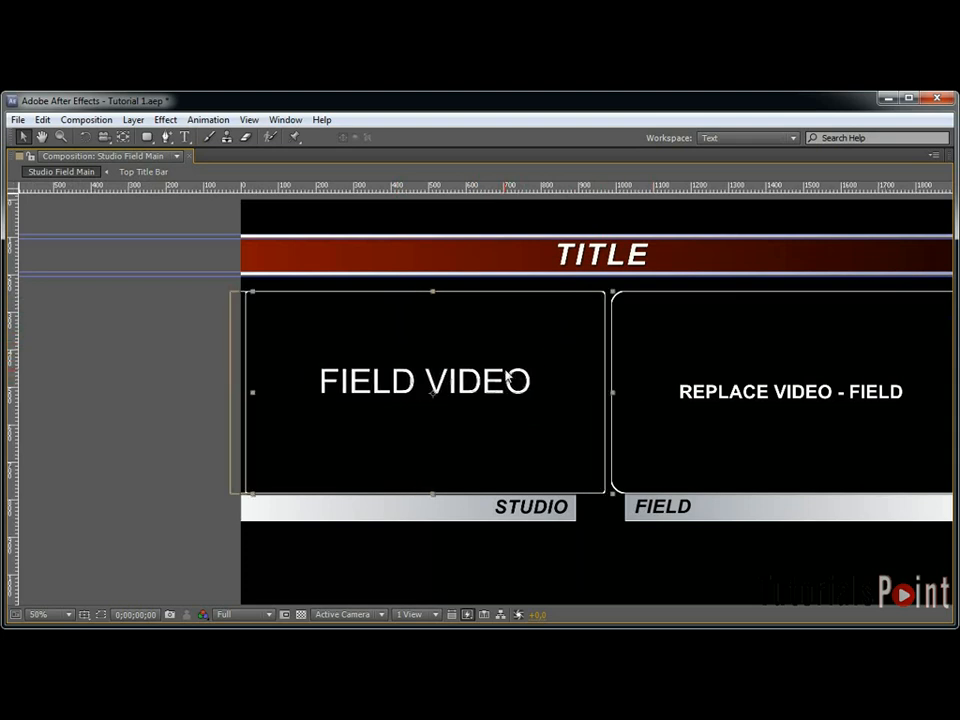
key(shift+Right)
key(shift+Right)
key(shift+Right)
key(shift+Right)
key(shift+Right)
key(shift+Right)
key(shift+Right)
key(shift+Right)
key(shift+Right)
key(shift+Right)
key(shift+Right)
key(shift+Right)
key(shift+Right)
key(shift+Right)
key(shift+Right)
key(shift+Right)
key(shift+Right)
key(shift+Right)
key(shift+Right)
key(shift+Right)
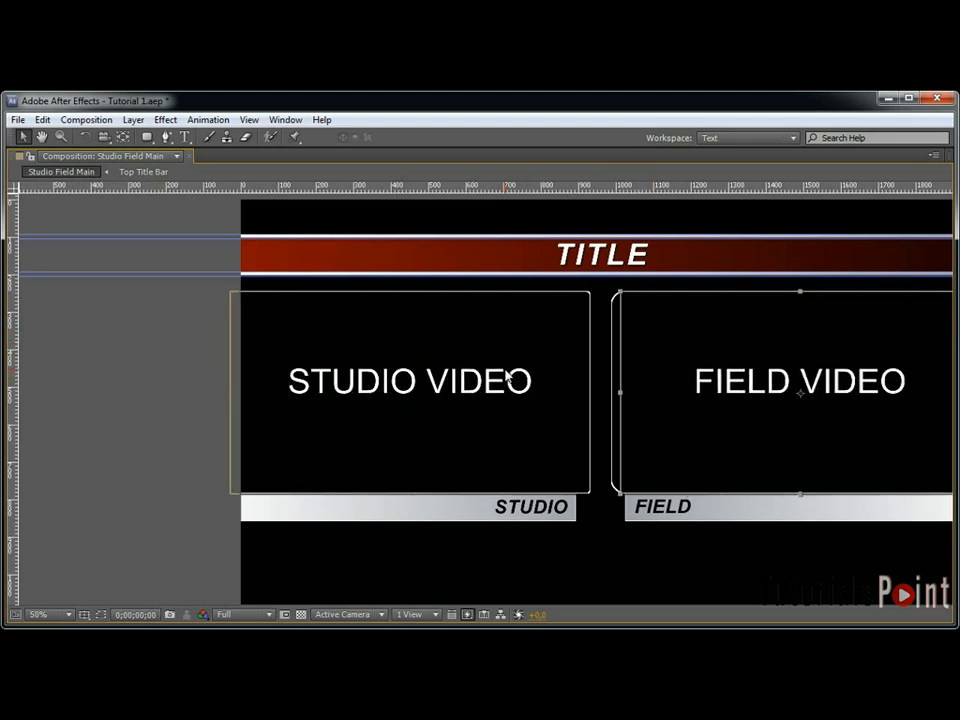
key(shift+Left)
key(shift+Left)
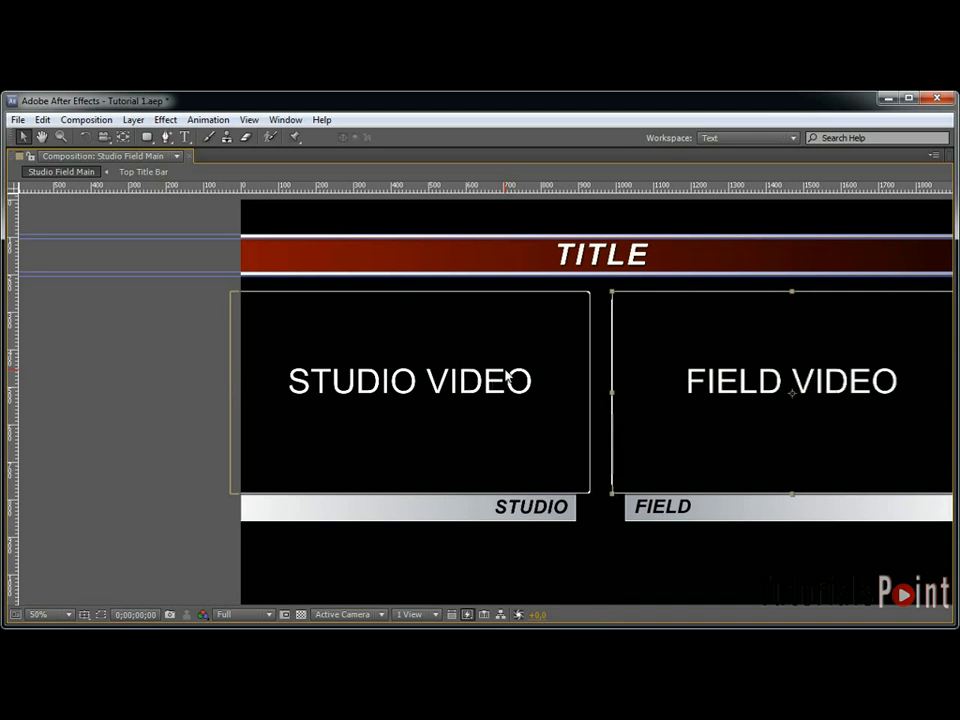
scroll(507, 378, down, 2)
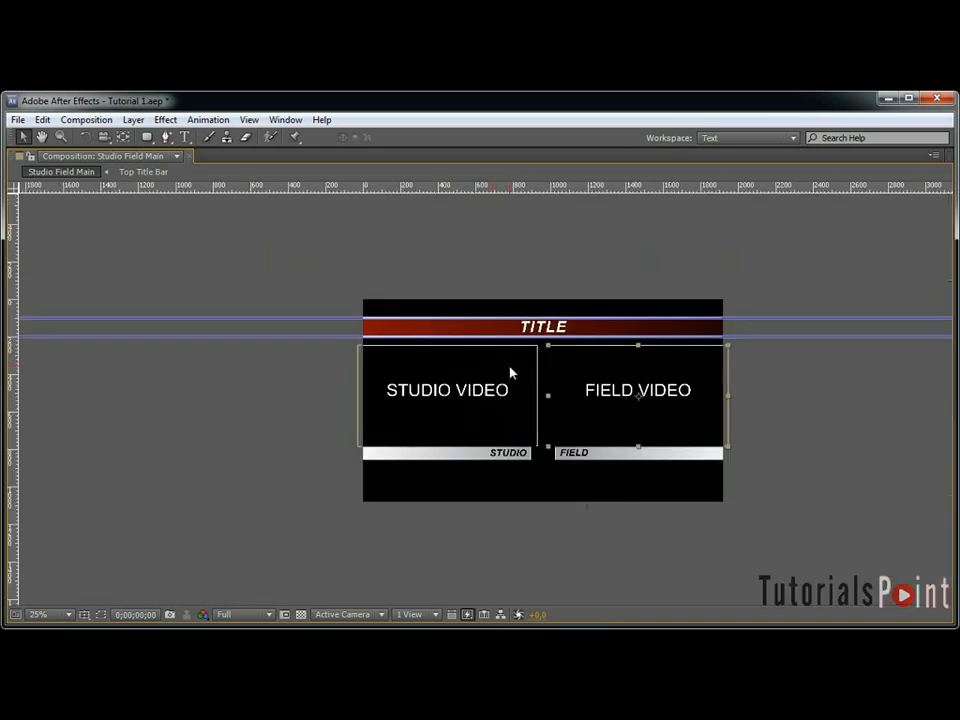
key(grave)
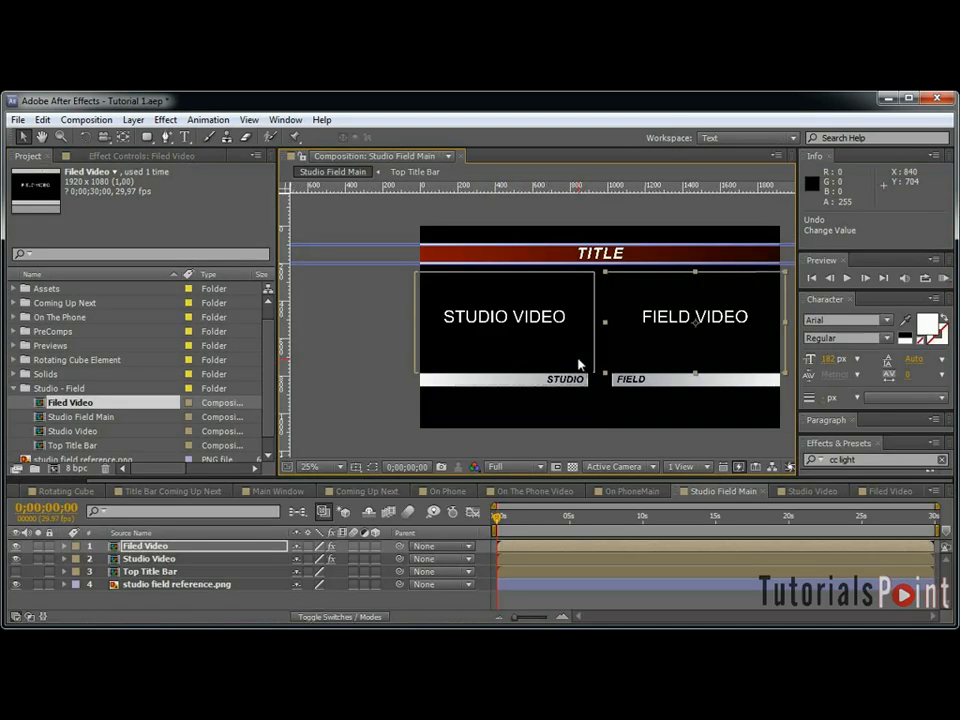
Create a black 1920 x 1080 px solid named Left Title Bar in Studio Field Main.
click(236, 600)
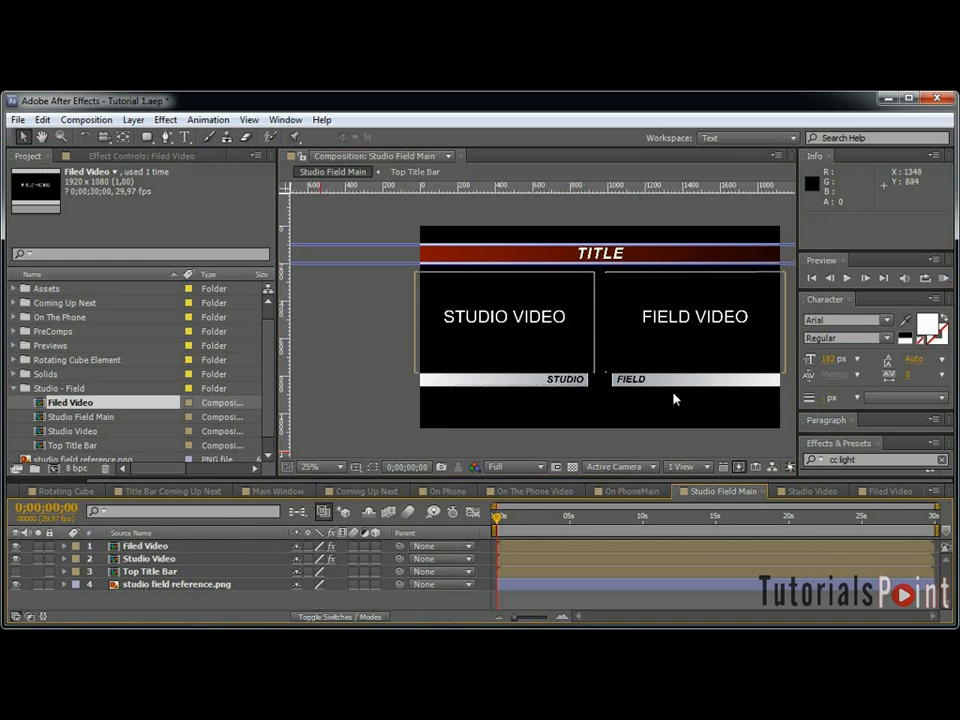
key(ctrl+y)
text(Left Title Bar)
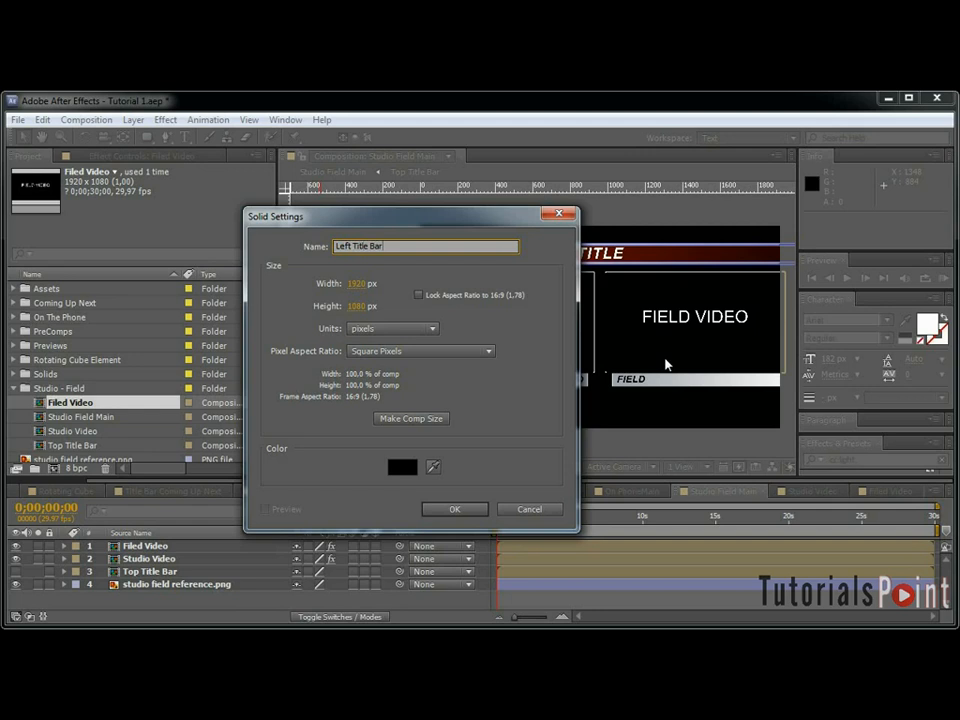
key(Return)
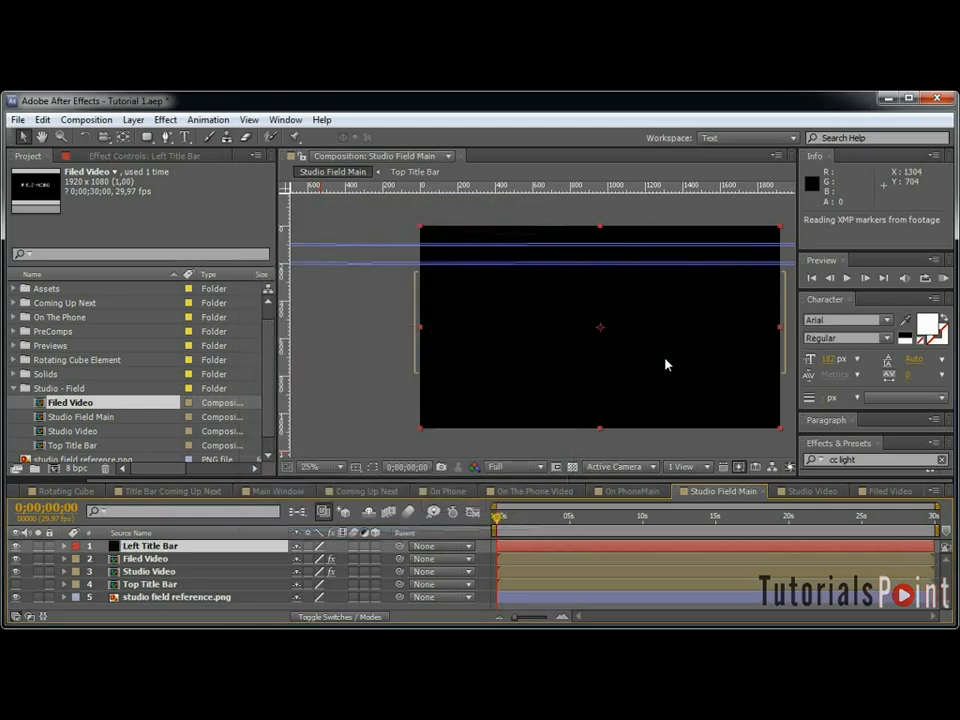
Hide the Left Title Bar solid and draw a rectangular mask about 350 by 100 px from the STUDIO bar's lower-right corner.
click(15, 546)
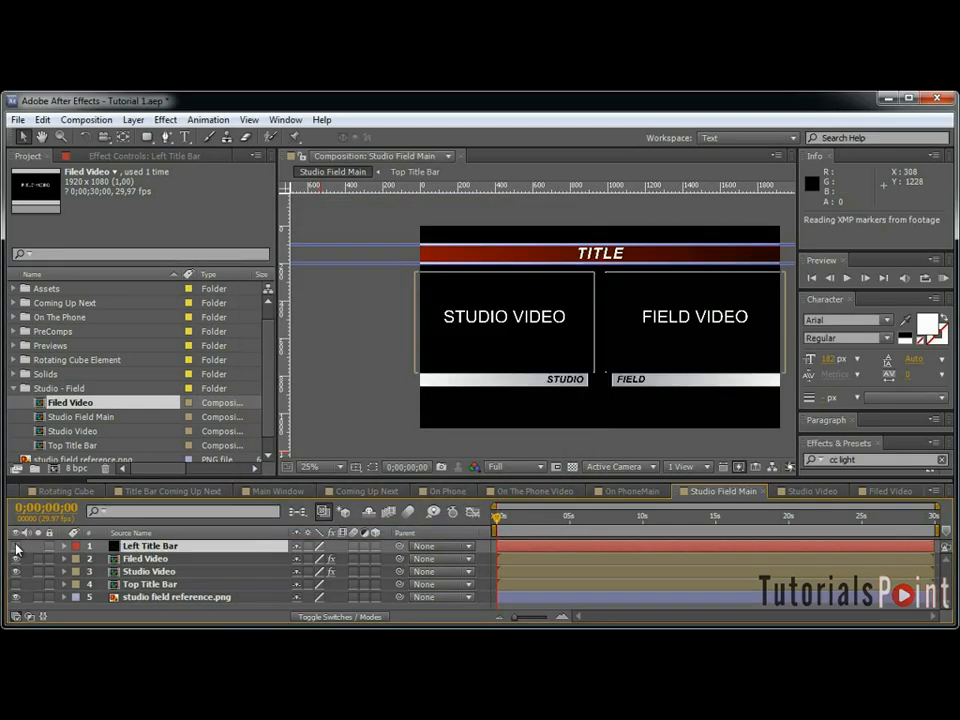
key(q)
key(grave)
scroll(602, 420, up, 4)
key(space)
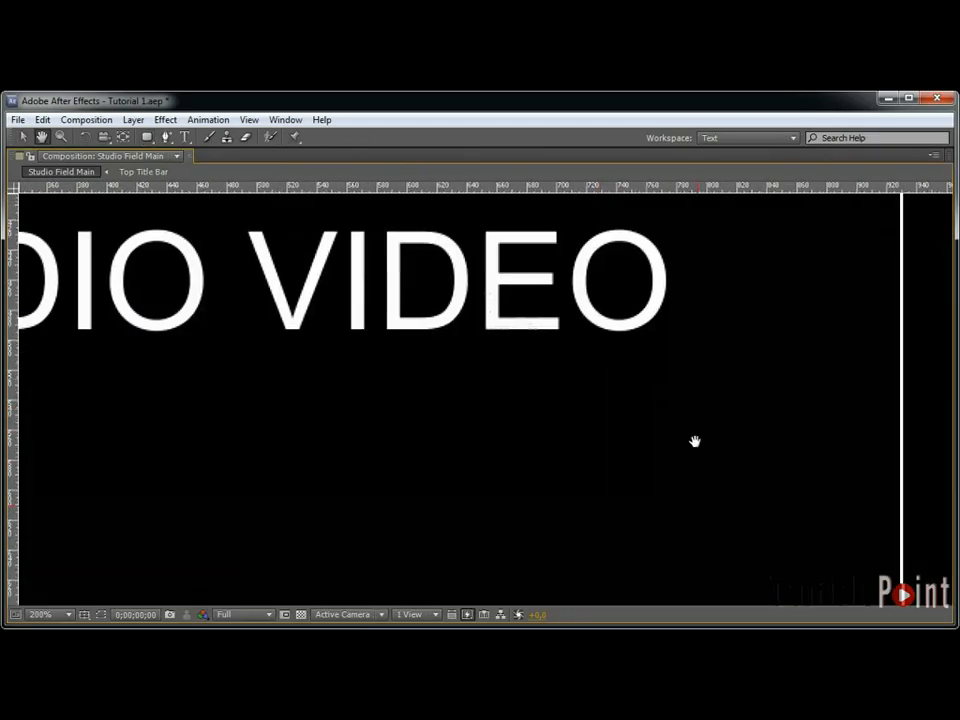
drag(697, 529, 665, 156)
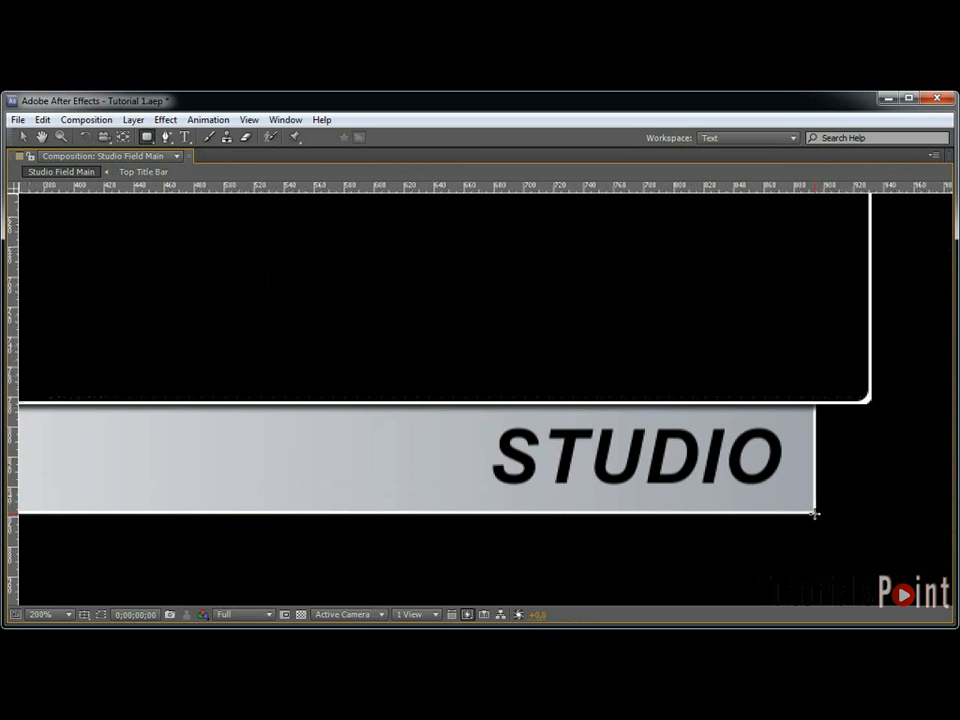
key(q)
drag(815, 514, 291, 364)
key(v)
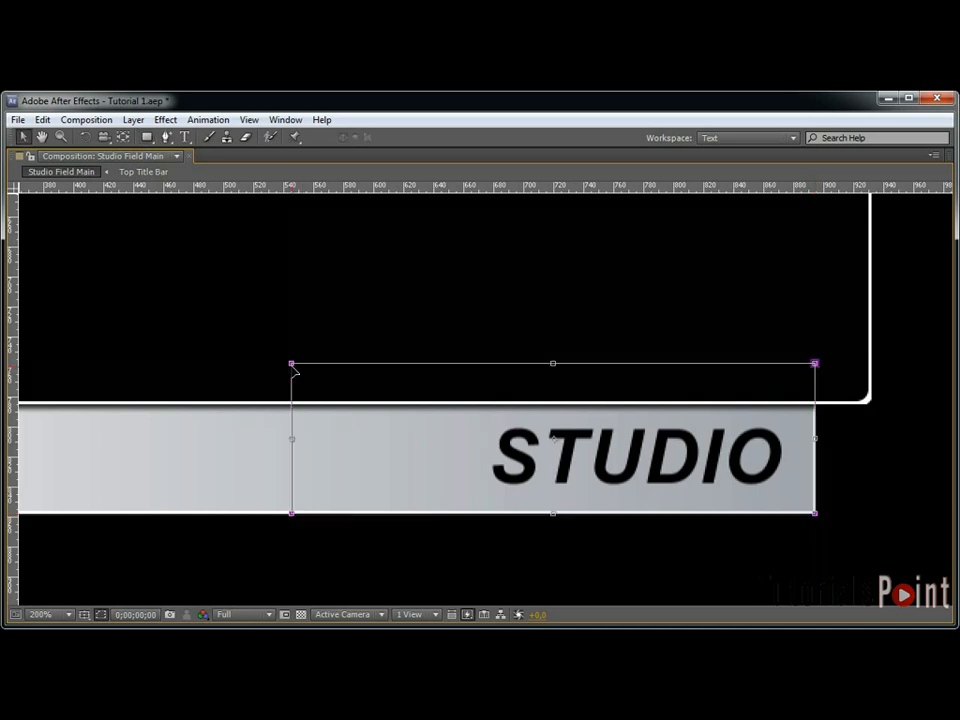
Stretch the Left Title Bar mask past the frame's left edge and lower its upper edge to the top of the STUDIO bar.
drag(311, 422, 812, 390)
key(comma)
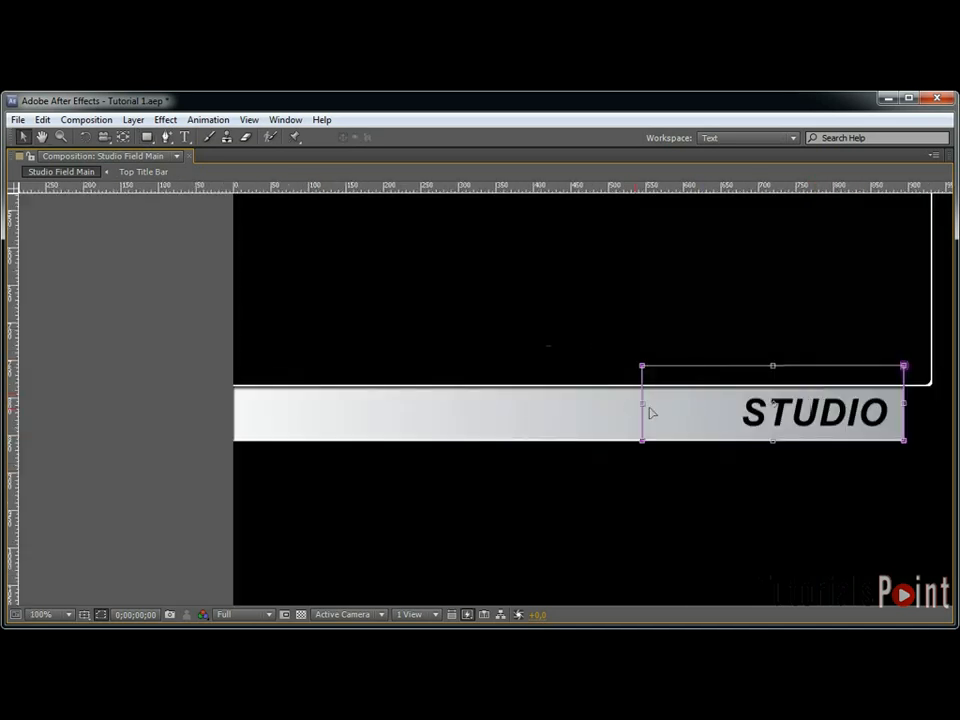
drag(642, 404, 226, 405)
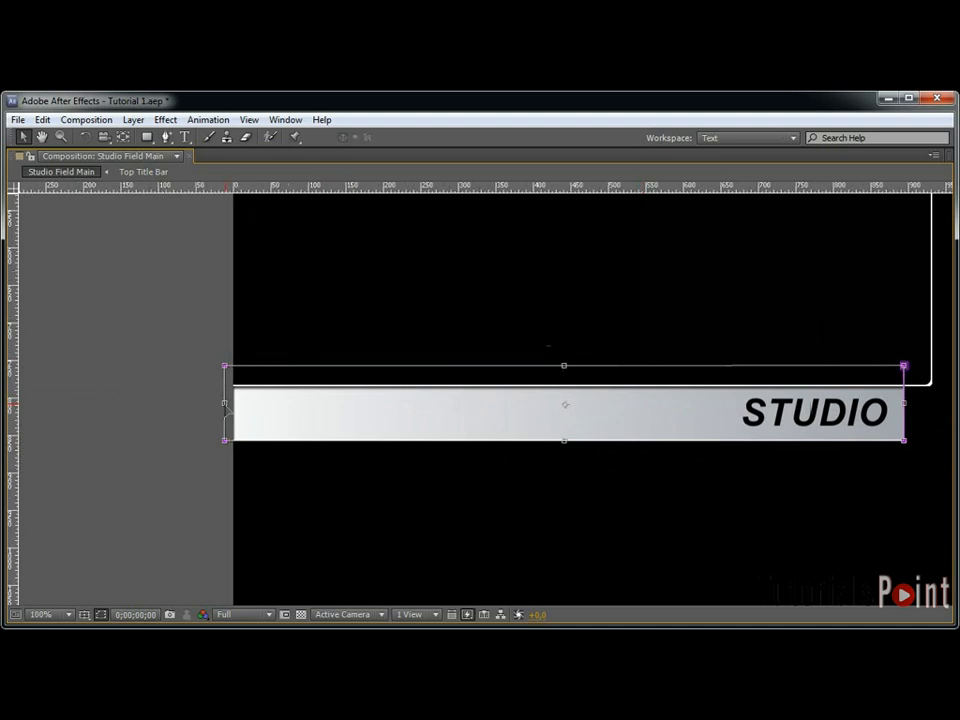
drag(566, 364, 572, 392)
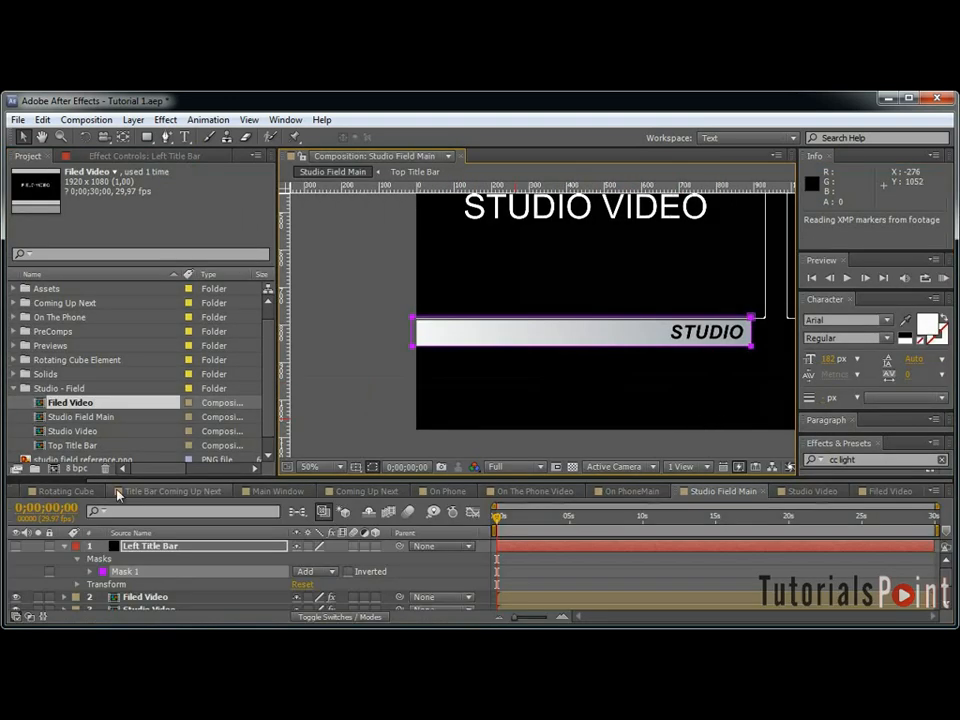
click(66, 549)
key(ctrl+d)
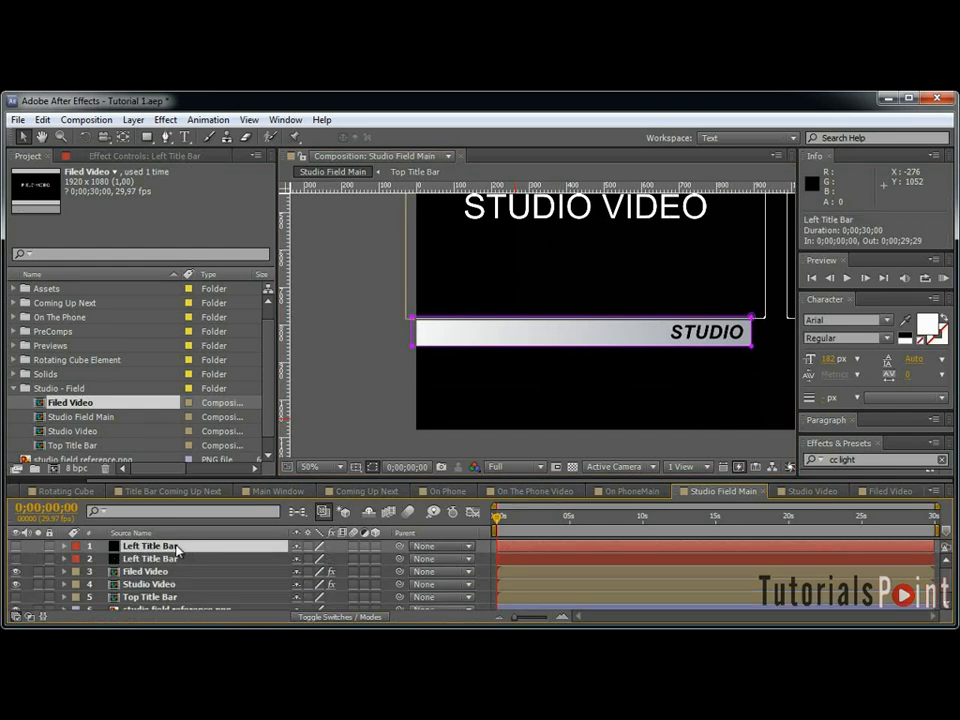
key(Delete)
click(177, 549)
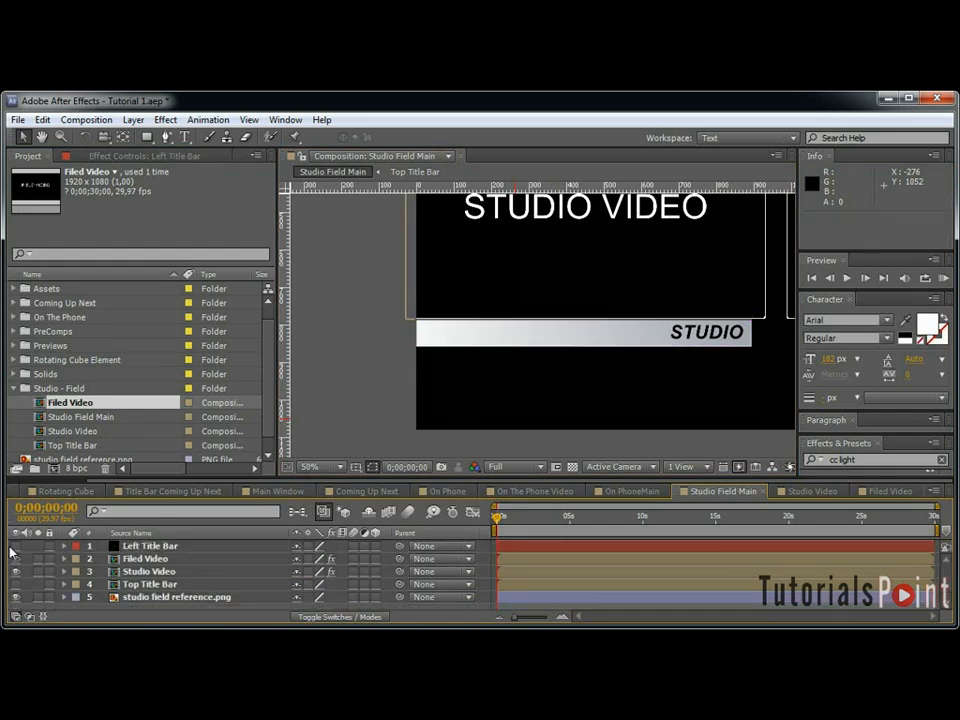
Make the Left Title Bar layer visible and duplicate it.
click(15, 546)
click(130, 551)
key(ctrl+d)
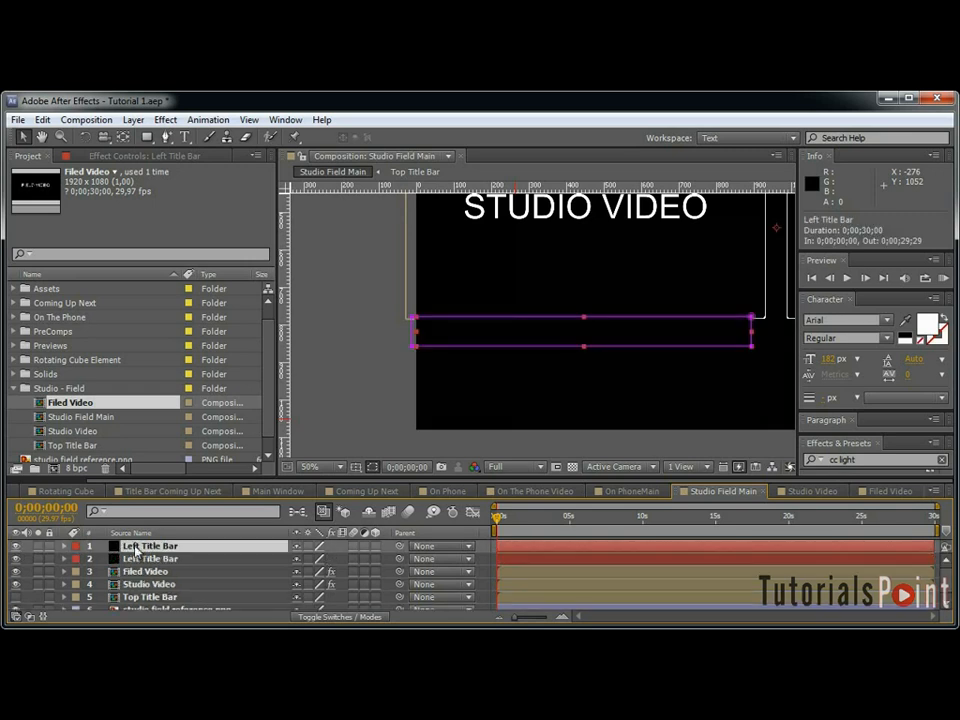
Turn the duplicated title bar layer into a new solid named Right Title Bar through its solid settings.
key(ctrl+shift+y)
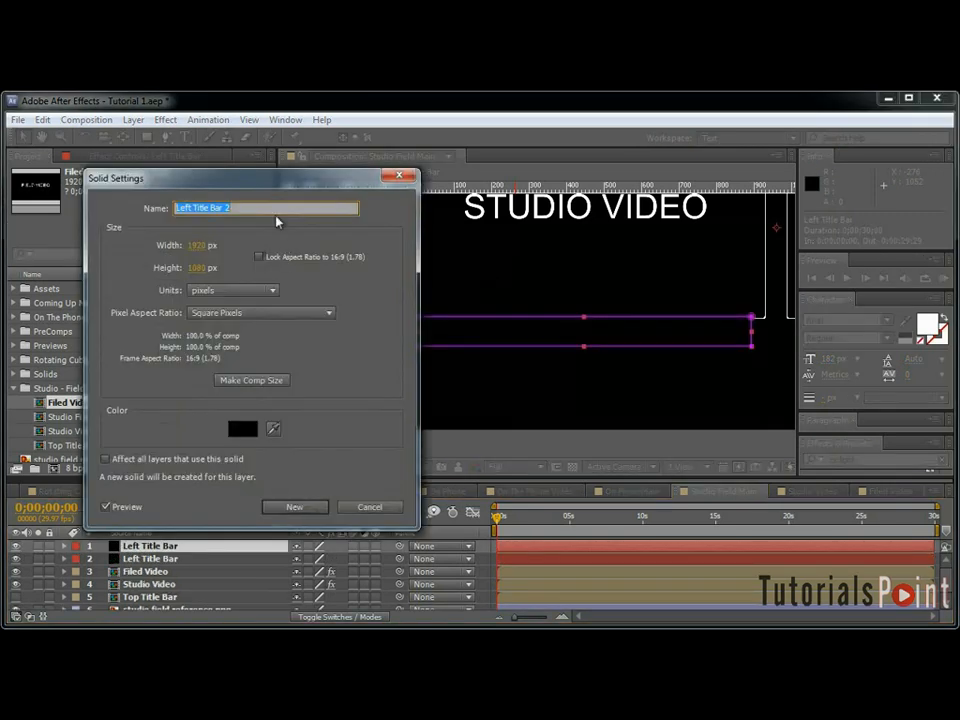
text(Right Title)
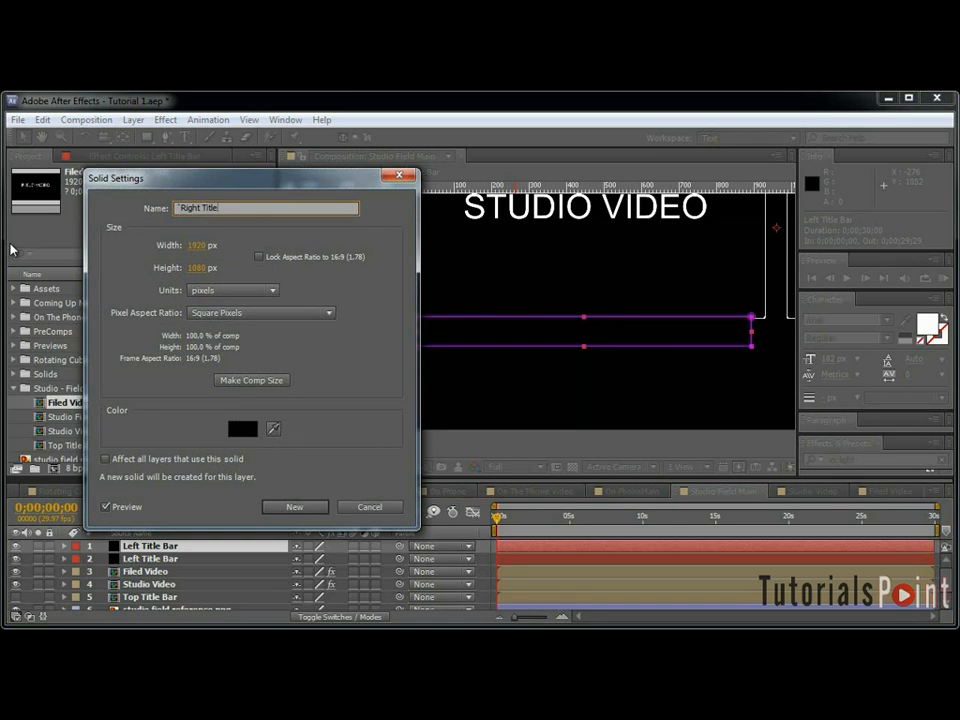
key(ctrl+a)
text(Right Title Bar)
key(Return)
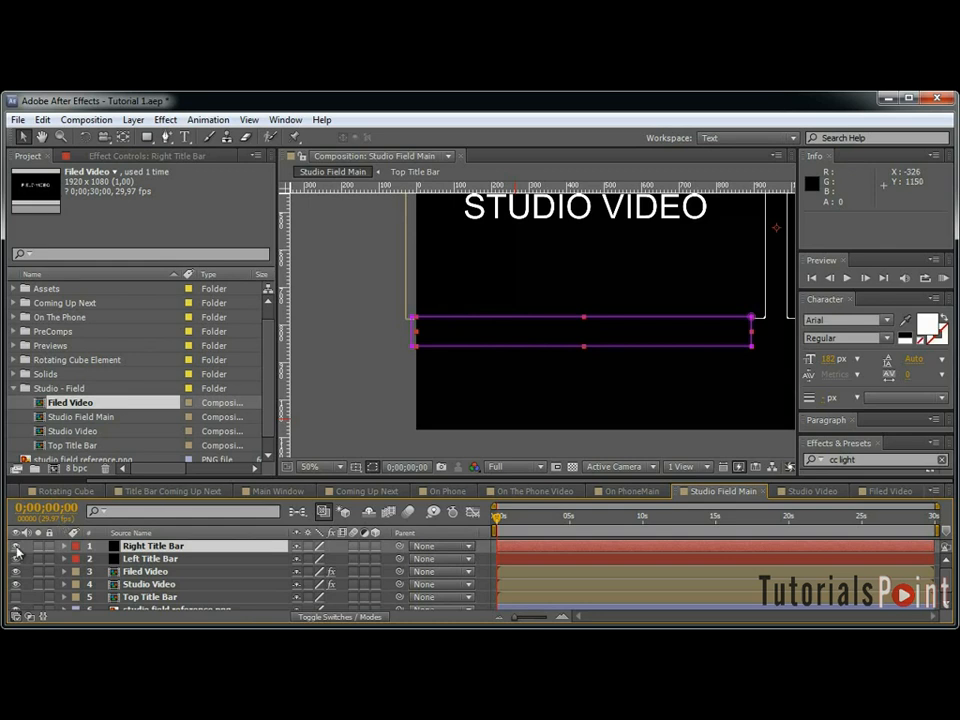
Move the Right Title Bar's mask over the reference's FIELD bar and nudge its left edge to line up with the bar's.
scroll(579, 375, down, 2)
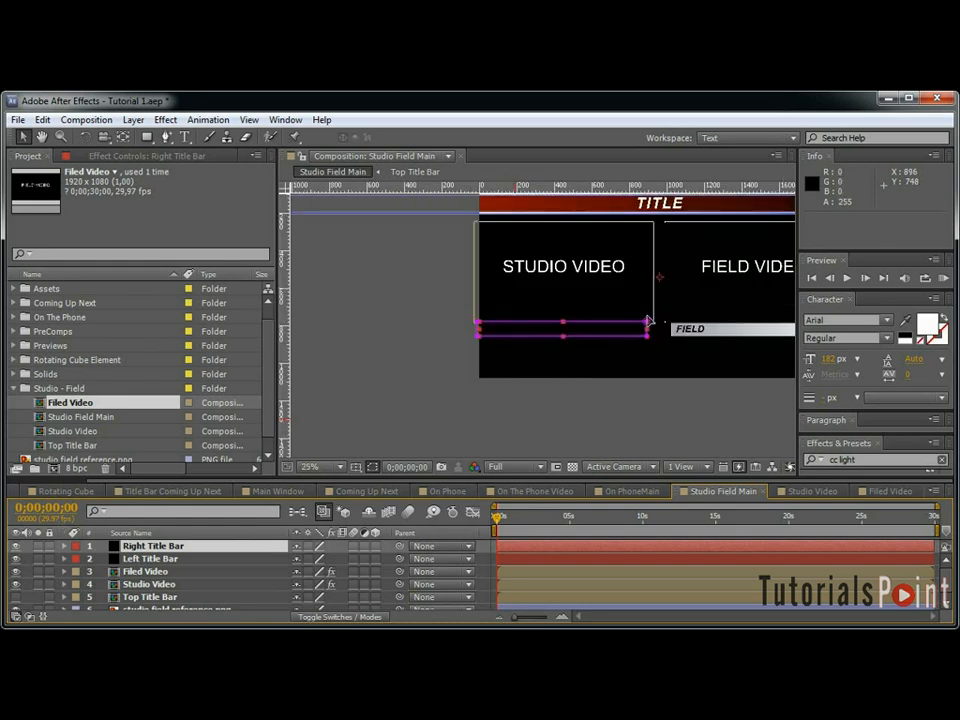
drag(630, 335, 795, 335)
key(grave)
scroll(804, 371, up, 3)
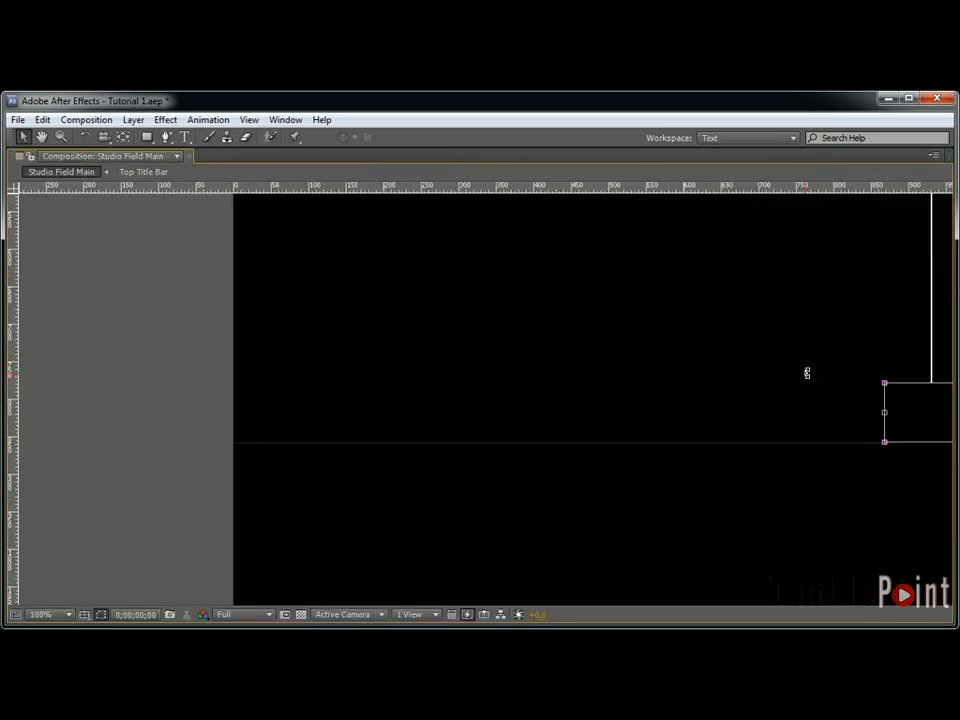
drag(836, 372, 148, 372)
key(shift+Right)
key(shift+Right)
key(shift+Right)
key(shift+Right)
key(shift+Right)
key(shift+Right)
key(shift+Right)
key(shift+Right)
key(shift+Right)
key(shift+Right)
key(shift+Right)
key(shift+Right)
key(shift+Right)
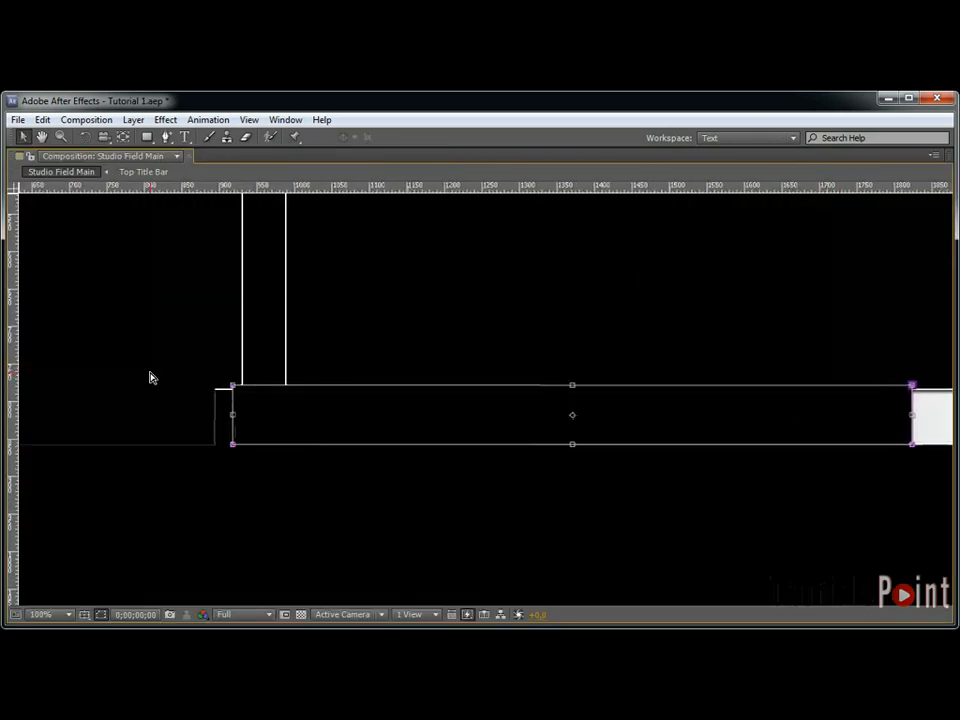
key(shift+Right)
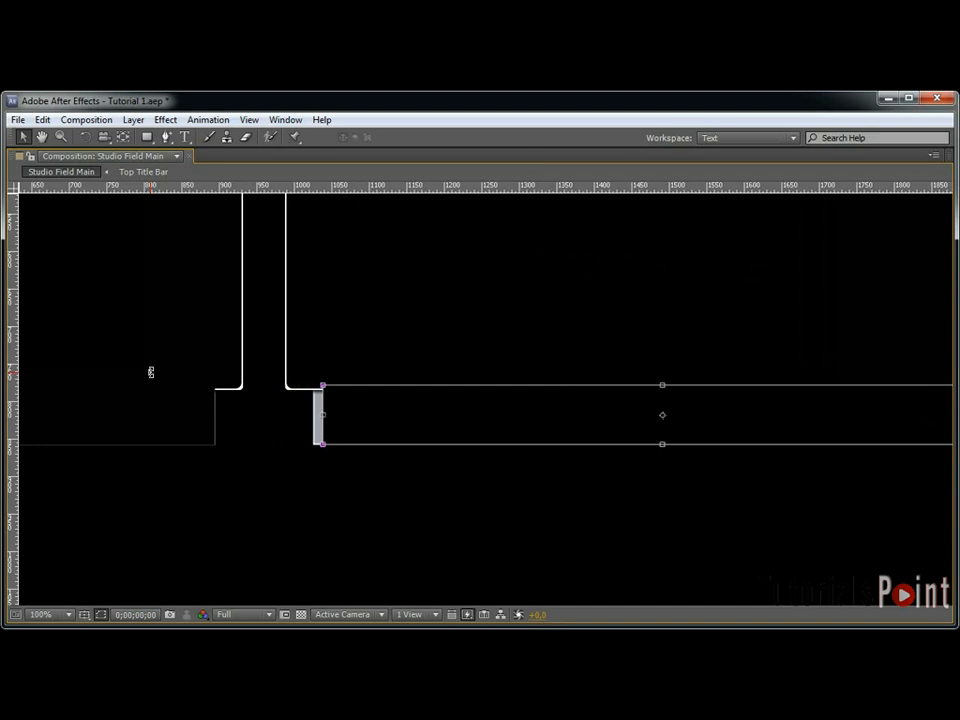
key(Left)
key(Left)
key(Left)
key(Left)
key(Left)
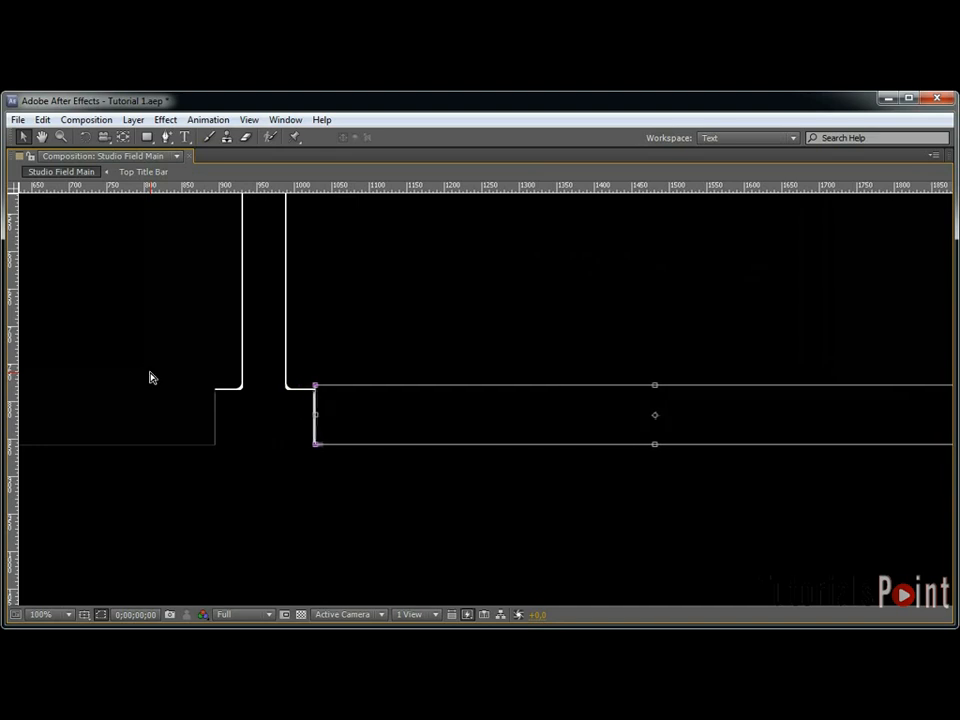
Finish the Right Title Bar mask adjustment, restore the full workspace and collapse the Studio - Field project folder.
key(Return)
scroll(366, 396, down, 3)
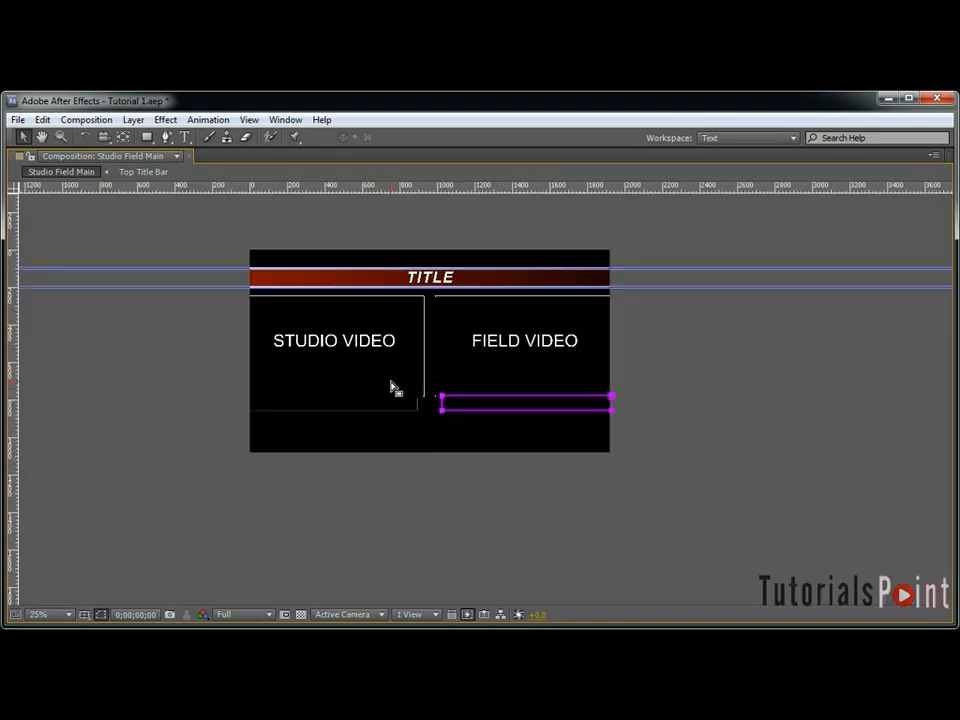
key(grave)
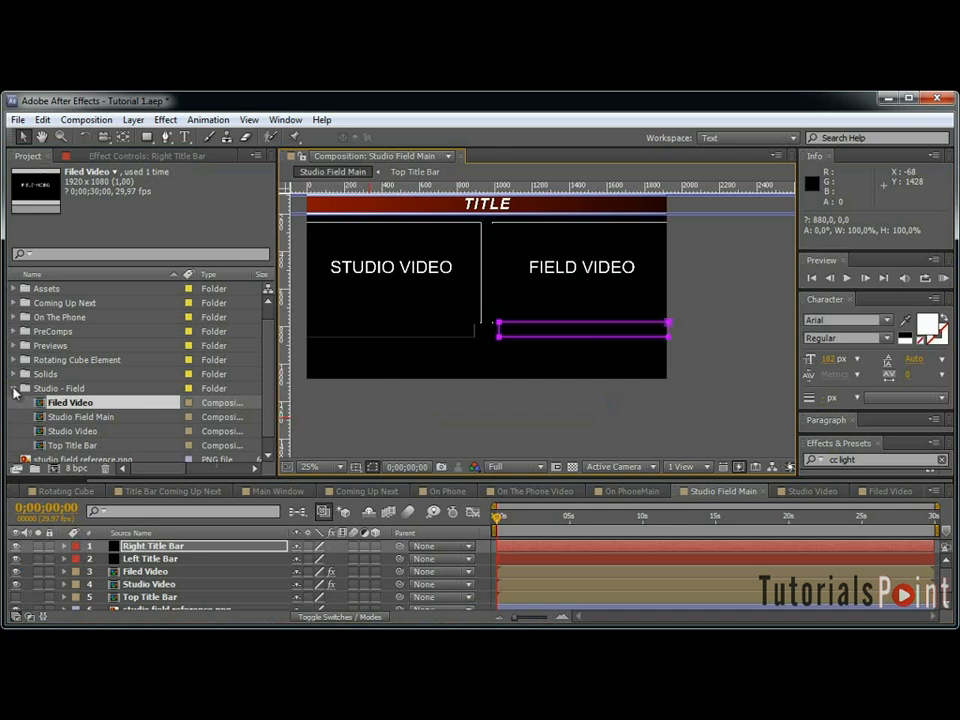
click(16, 392)
click(356, 411)
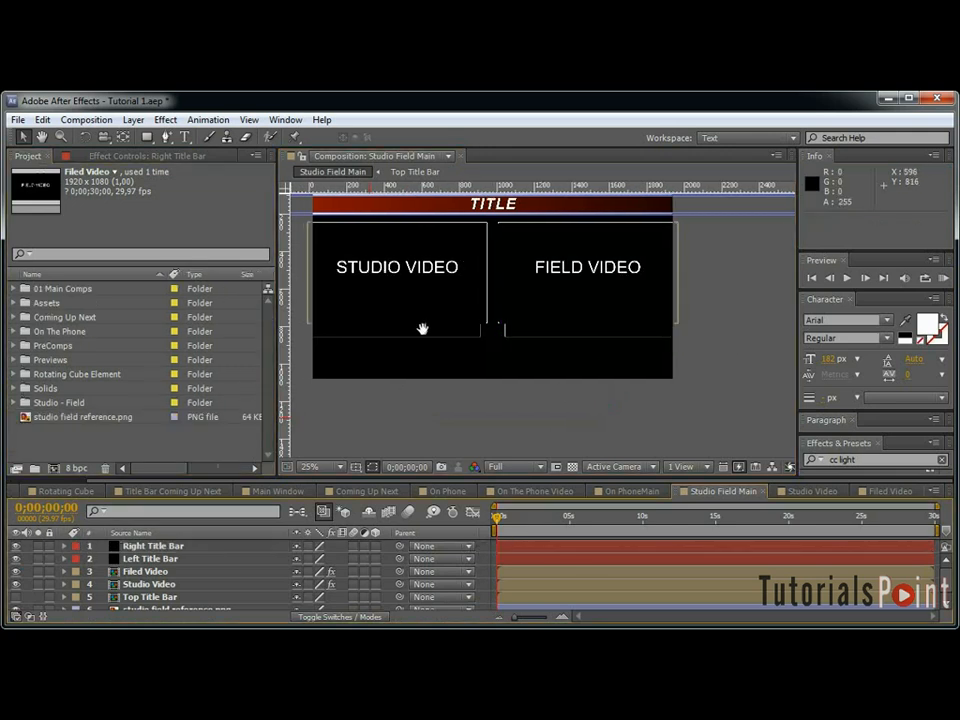
scroll(444, 356, up, 2)
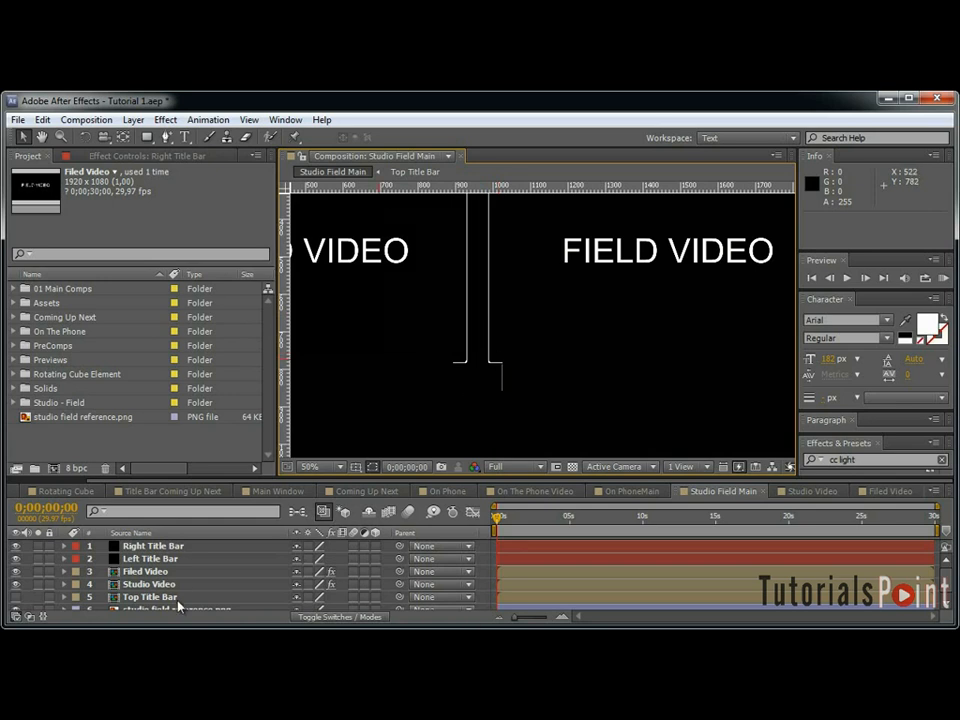
Apply the Ramp effect to the Left Title Bar layer and set its shape to Radial Ramp.
click(166, 559)
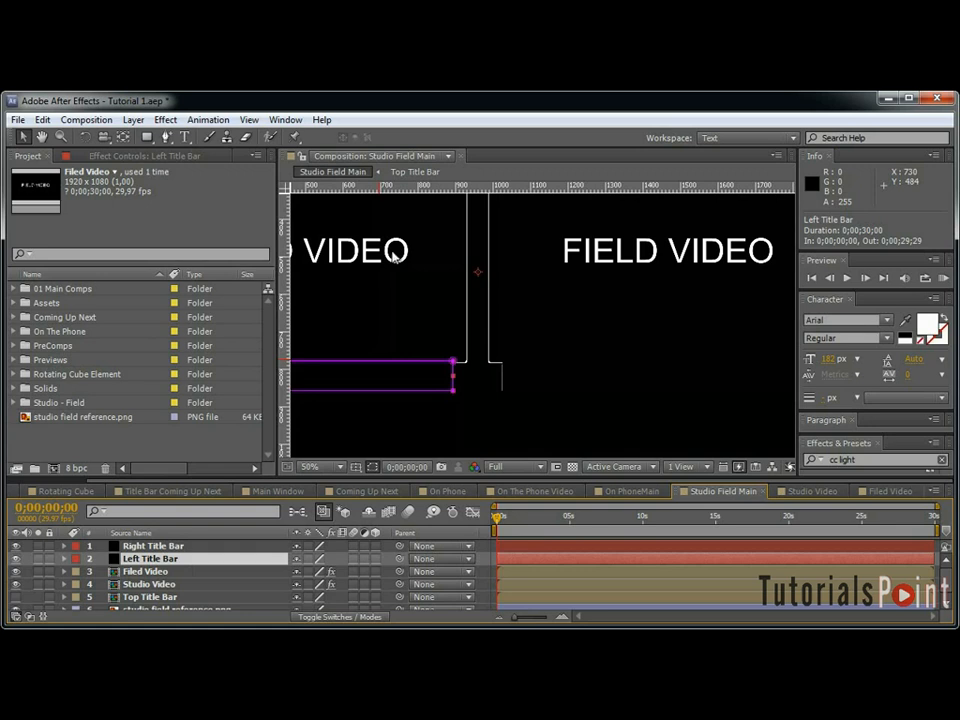
click(165, 120)
mouse_move(258, 594)
mouse_move(266, 358)
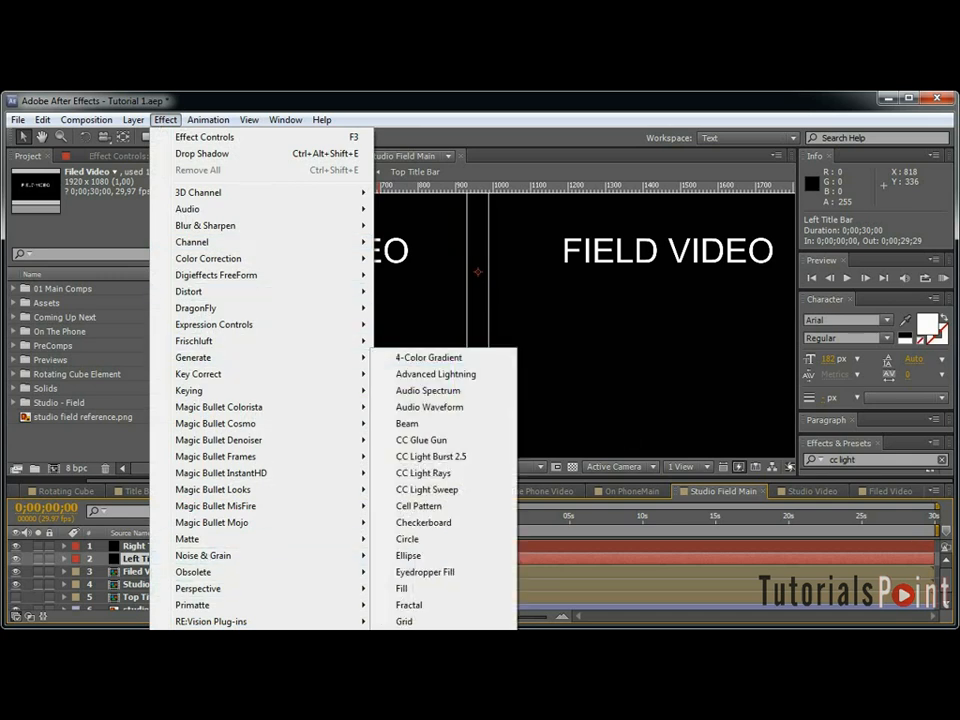
click(402, 687)
drag(479, 360, 651, 322)
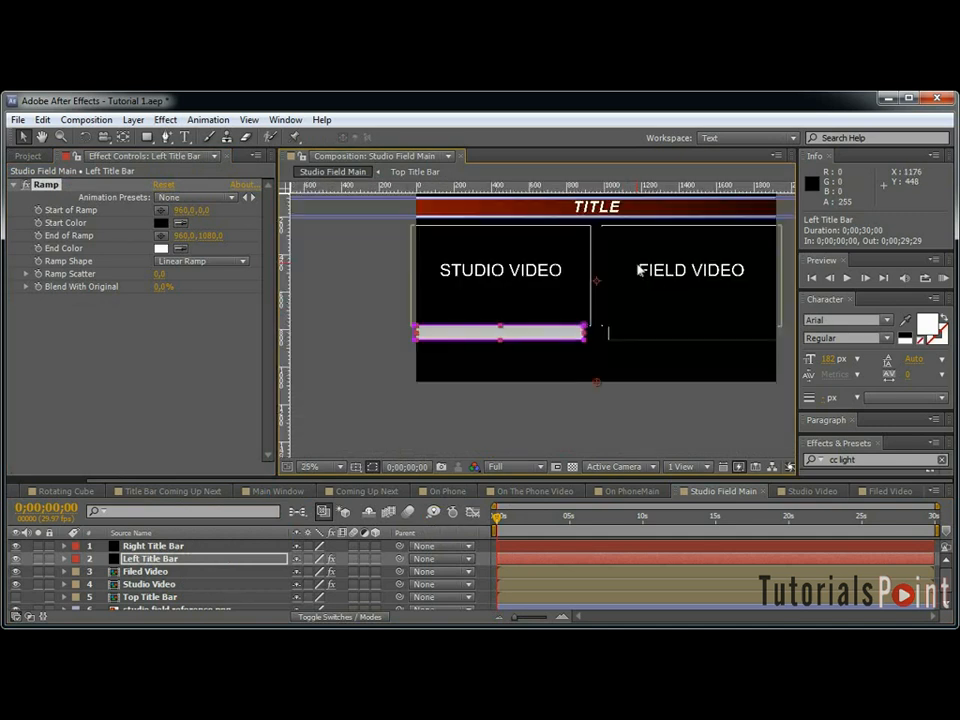
click(200, 261)
click(202, 300)
Place the ramp's end point between the two title bars at about 964, 860 and its start at the frame's left edge, about 2, 814.
click(161, 235)
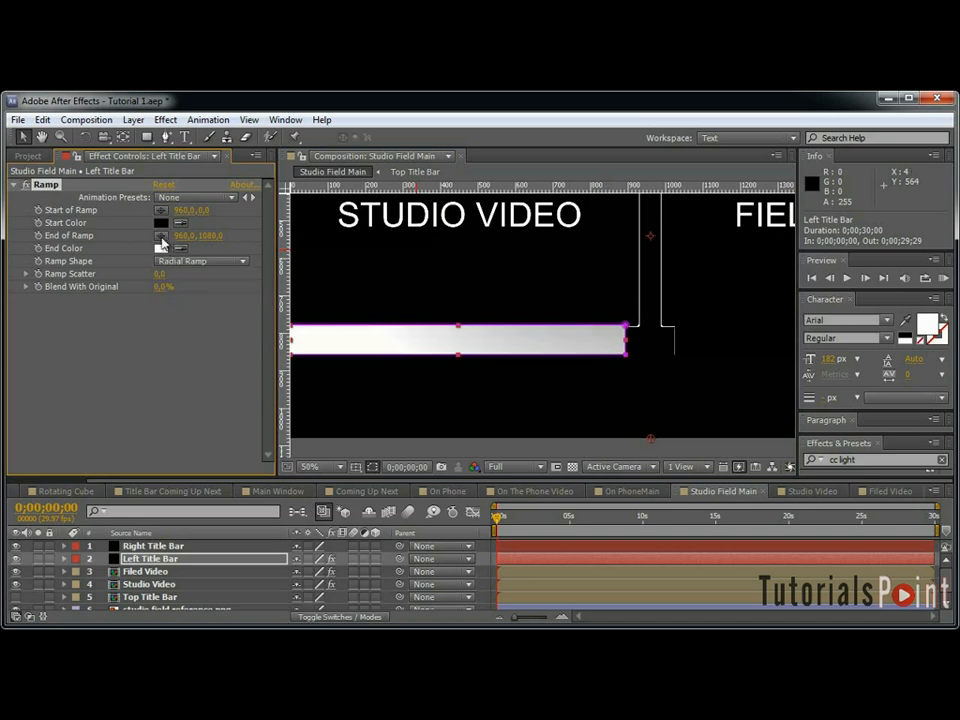
click(651, 355)
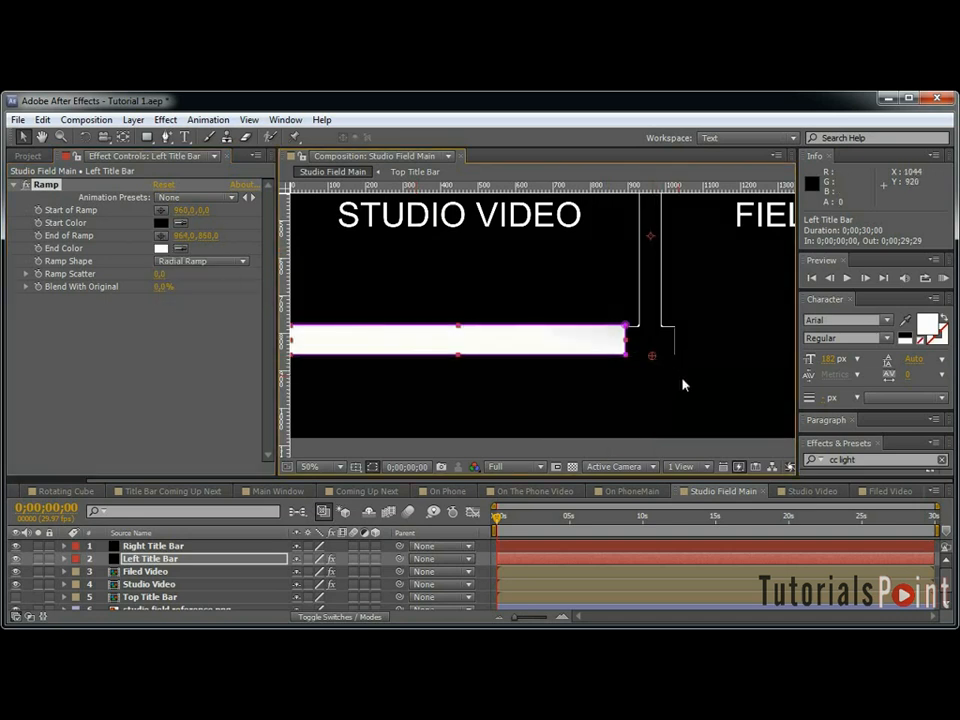
click(160, 215)
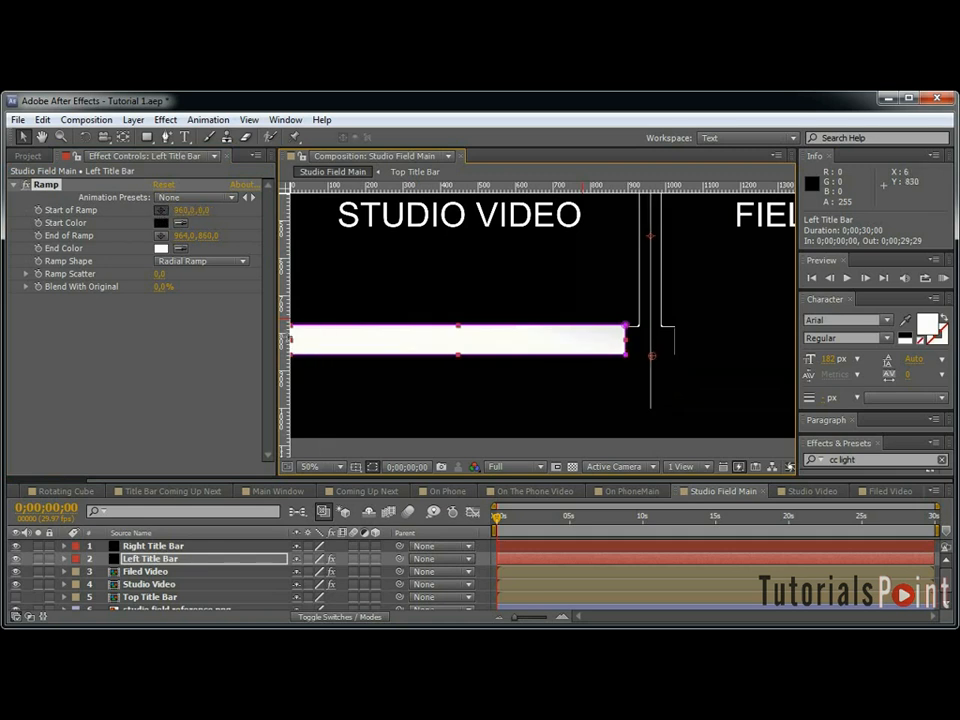
click(291, 338)
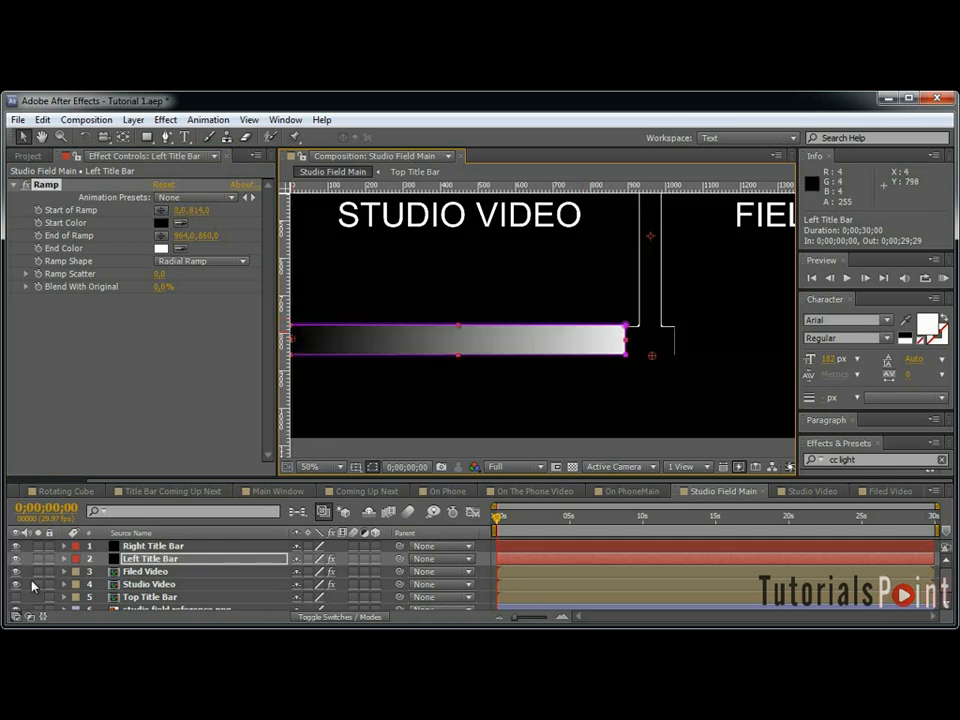
Place studio field reference.png above the Left Title Bar layer and set the bar's ramp end color to the reference STUDIO bar's grey.
scroll(135, 612, down, 1)
drag(139, 607, 167, 552)
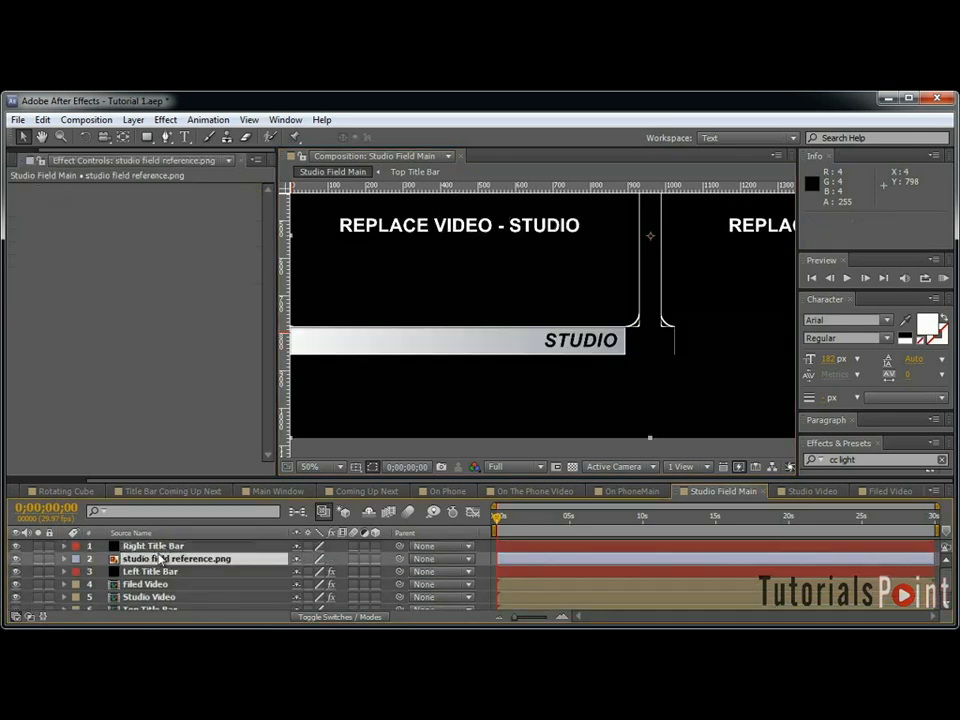
click(165, 573)
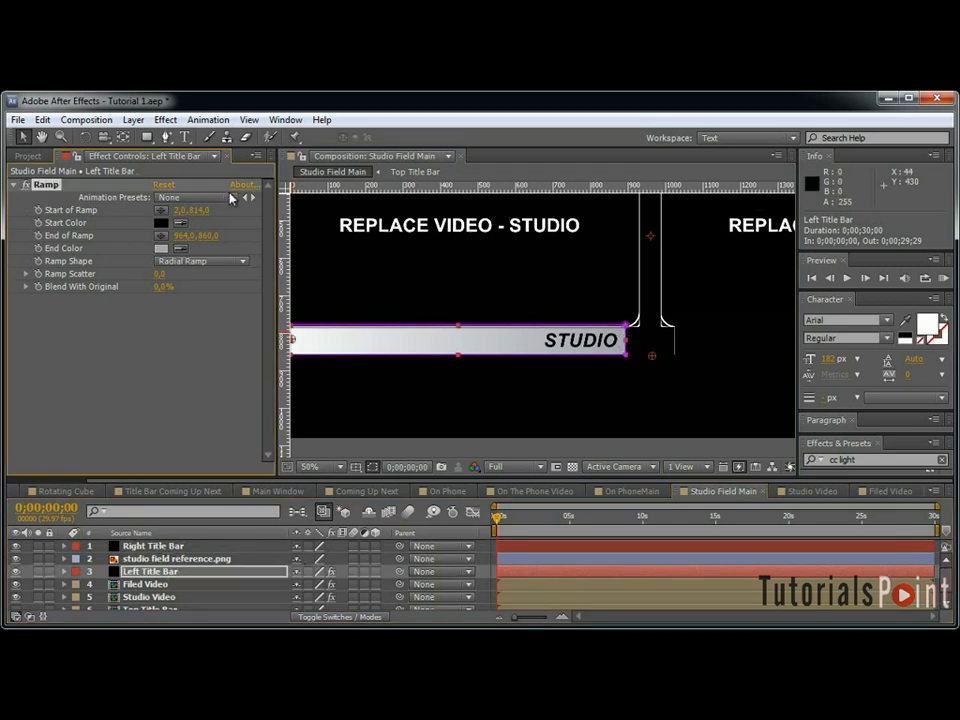
Set the Left Title Bar's ramp start color to white (FFFFFF) and hide the reference layer.
click(161, 223)
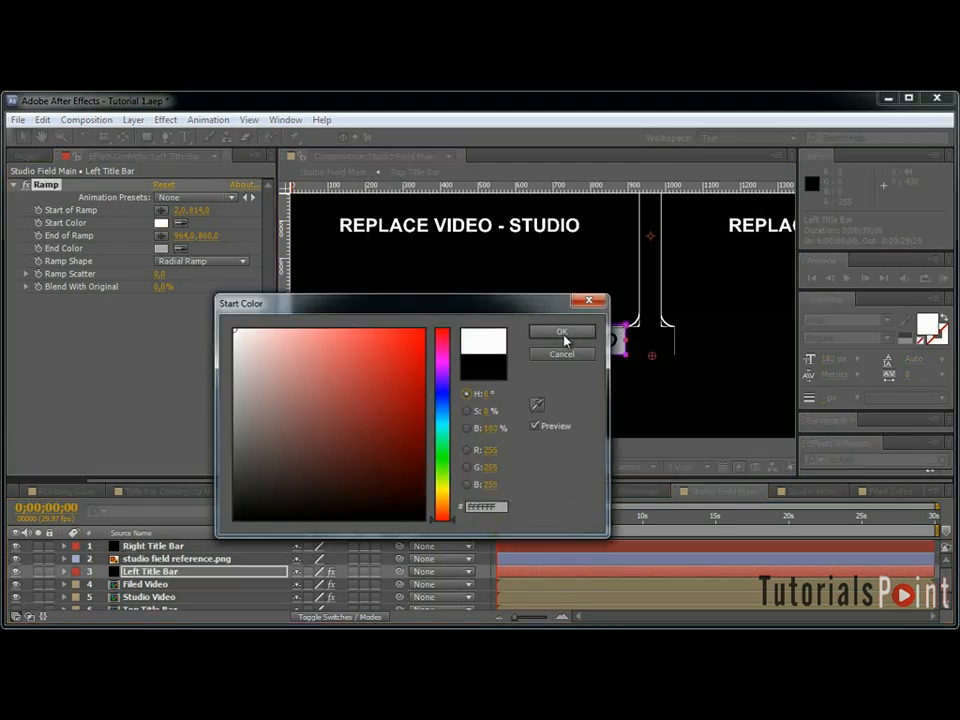
click(577, 337)
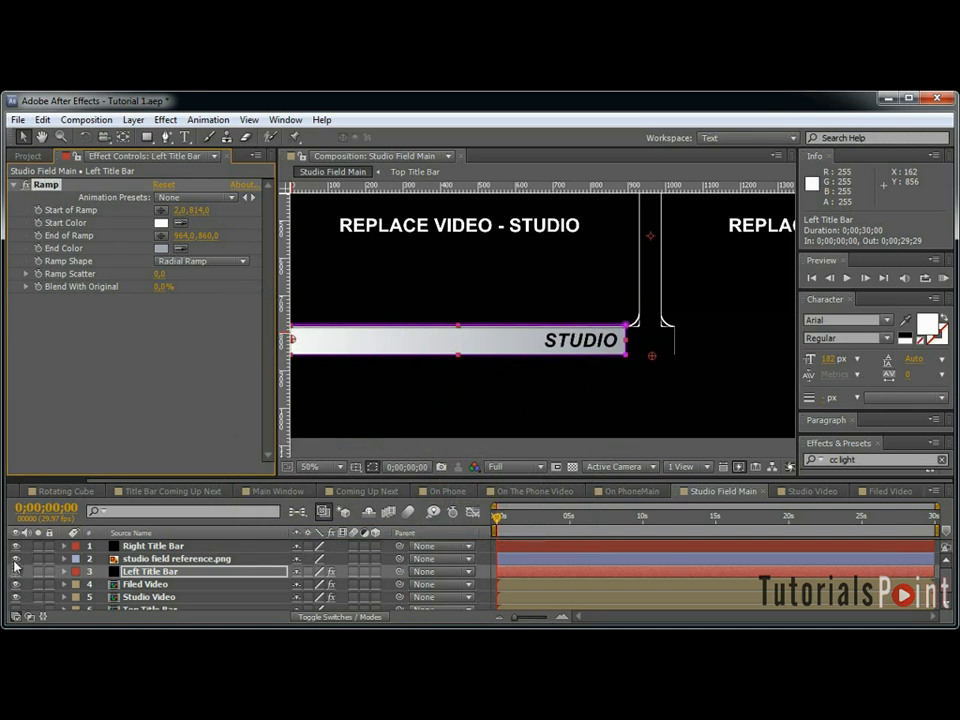
click(15, 560)
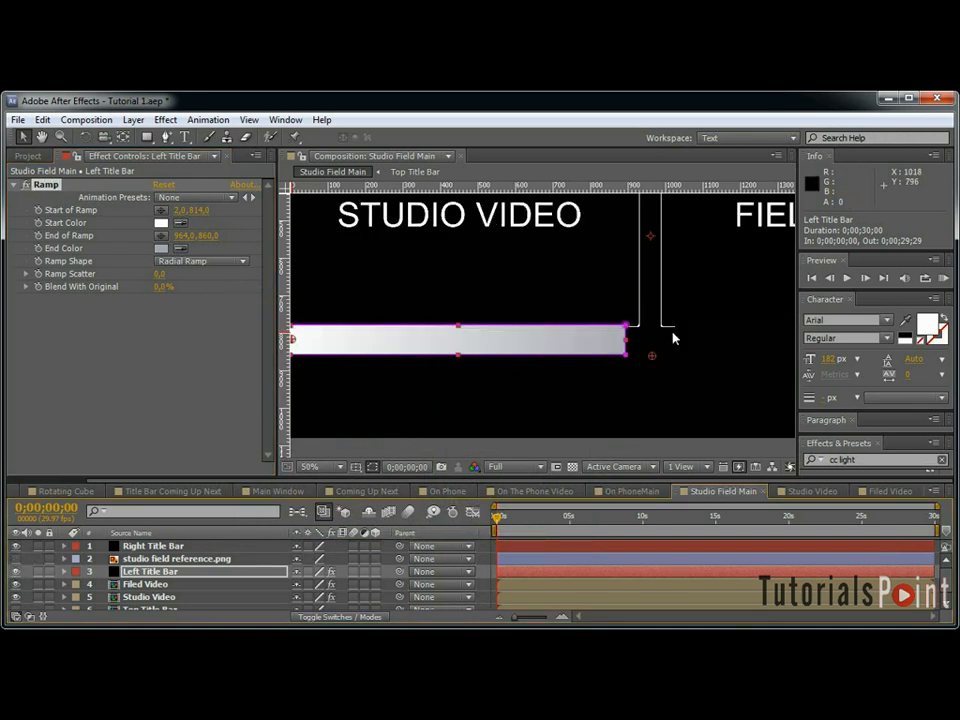
Copy the Left Title Bar's Ramp effect to the Right Title Bar and move its start point to the bar's right end, about 1932, 816.
drag(678, 325, 630, 323)
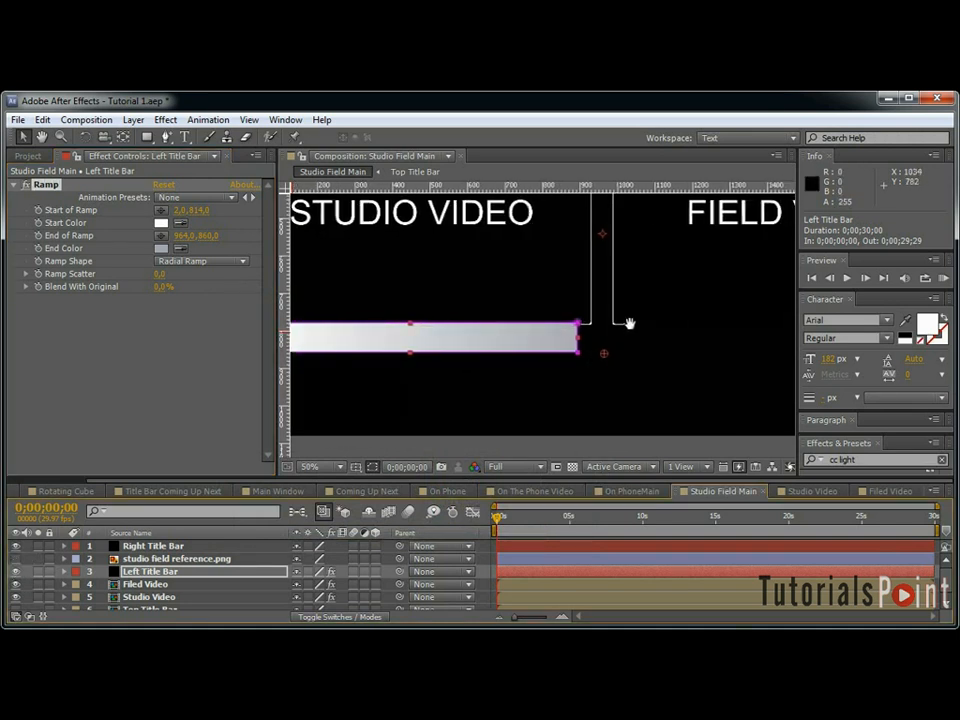
click(148, 546)
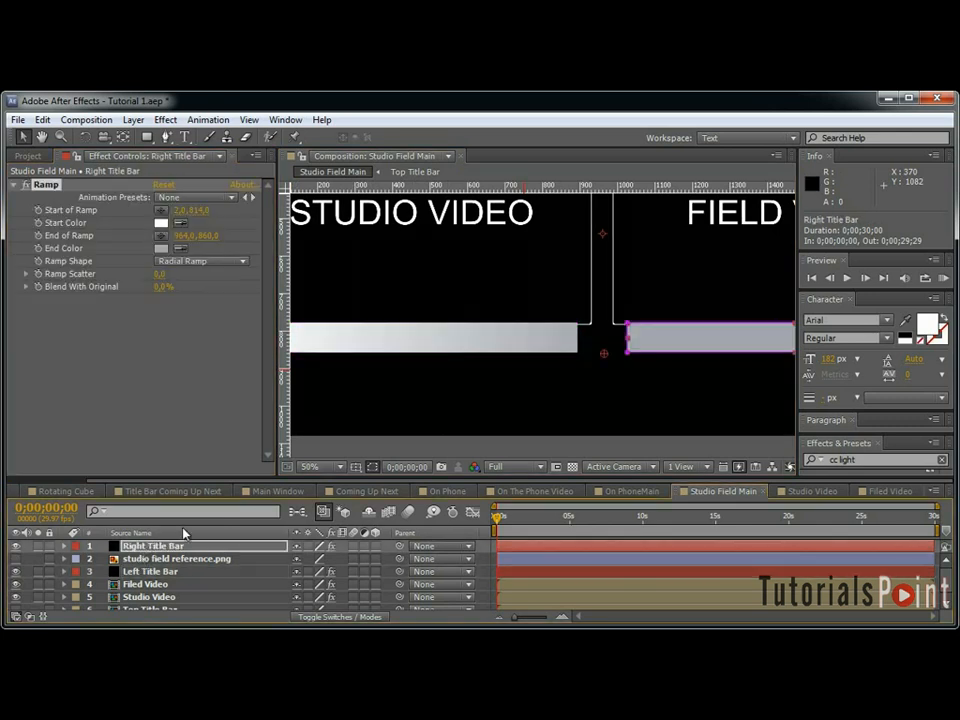
key(comma)
click(158, 213)
click(754, 332)
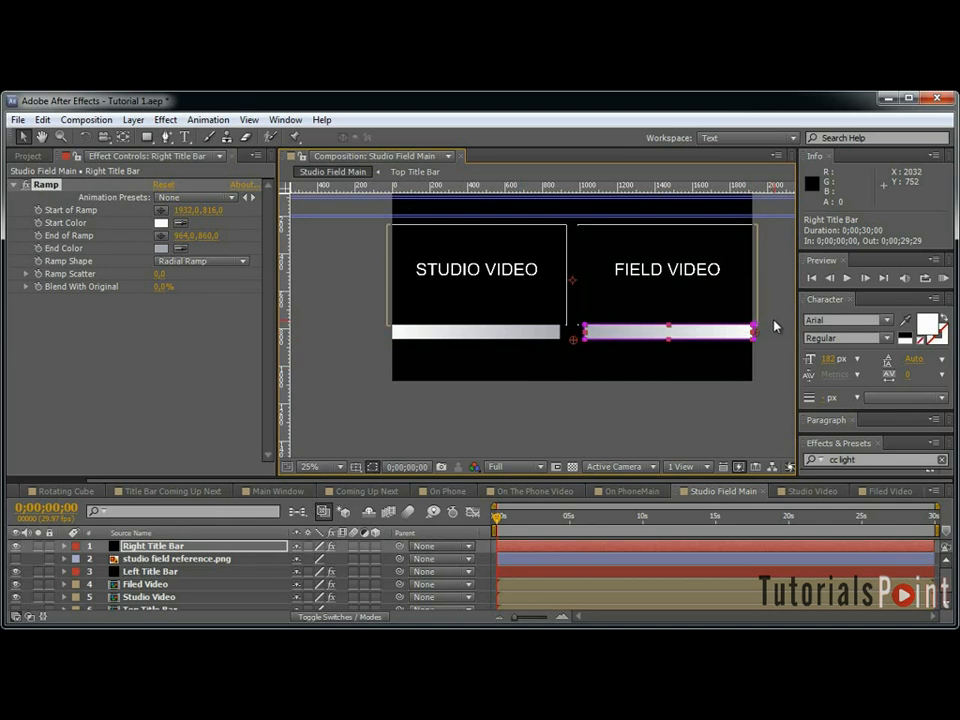
Apply the Bevel Alpha effect to the Right Title Bar layer.
key(period)
drag(763, 340, 668, 322)
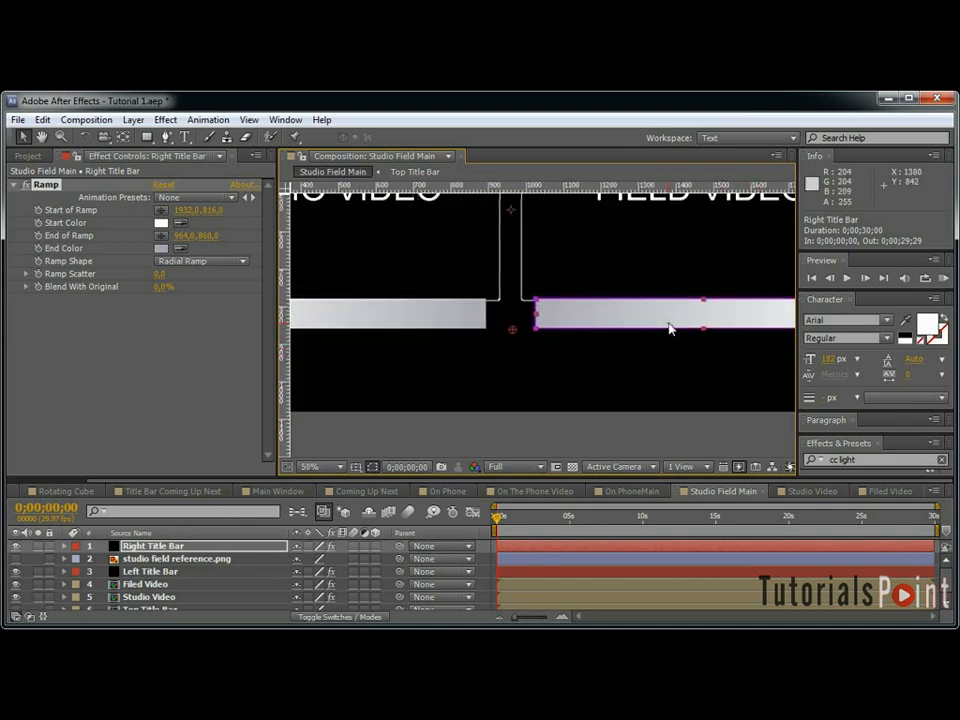
click(141, 548)
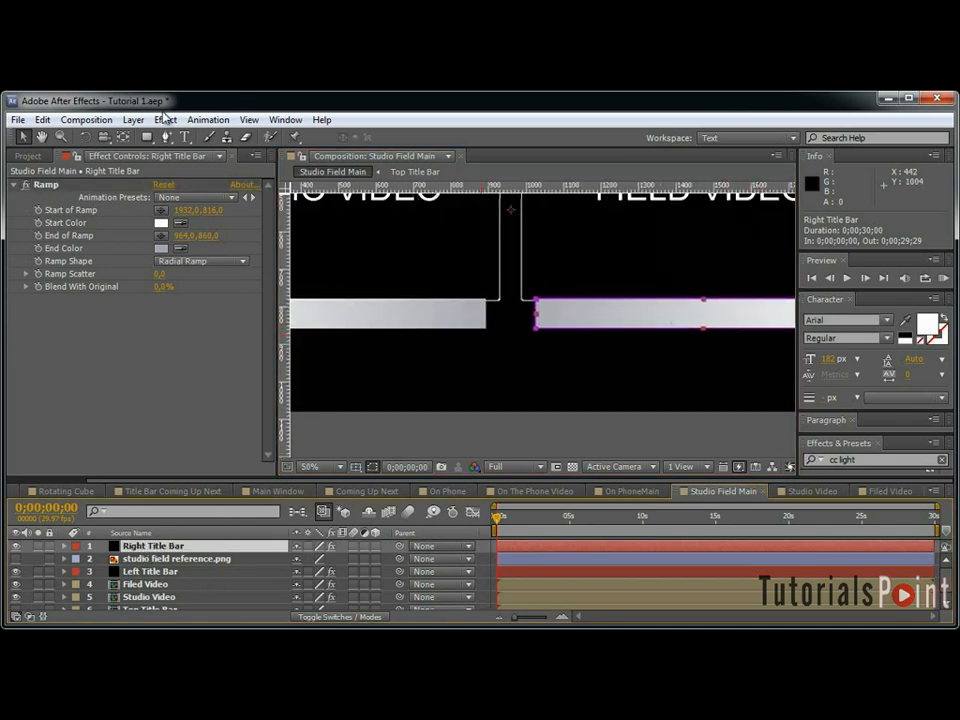
click(165, 119)
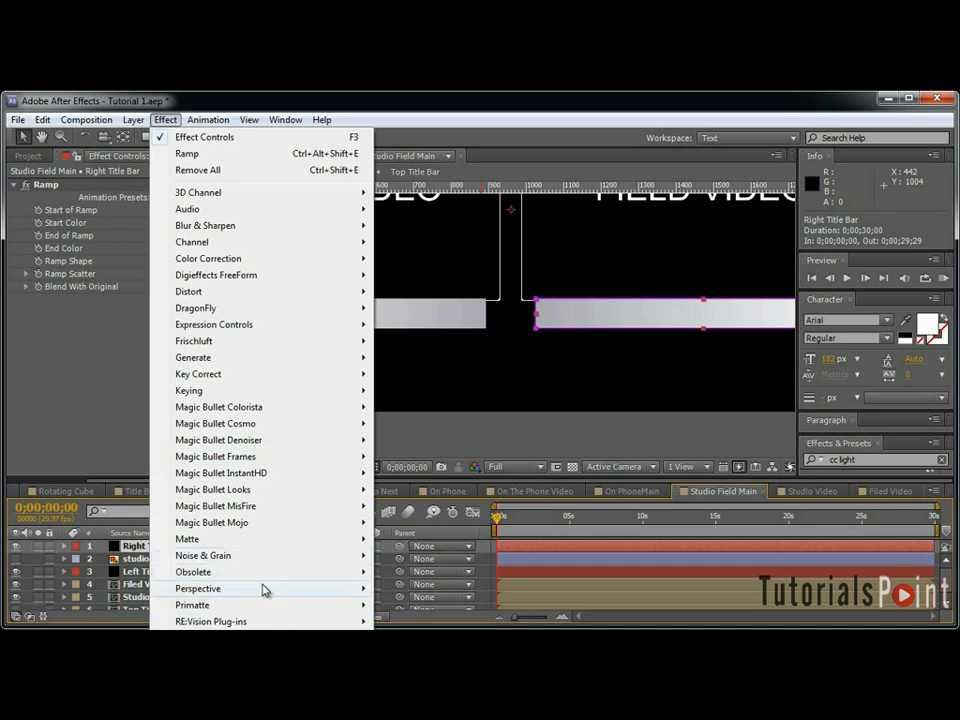
mouse_move(265, 589)
click(433, 606)
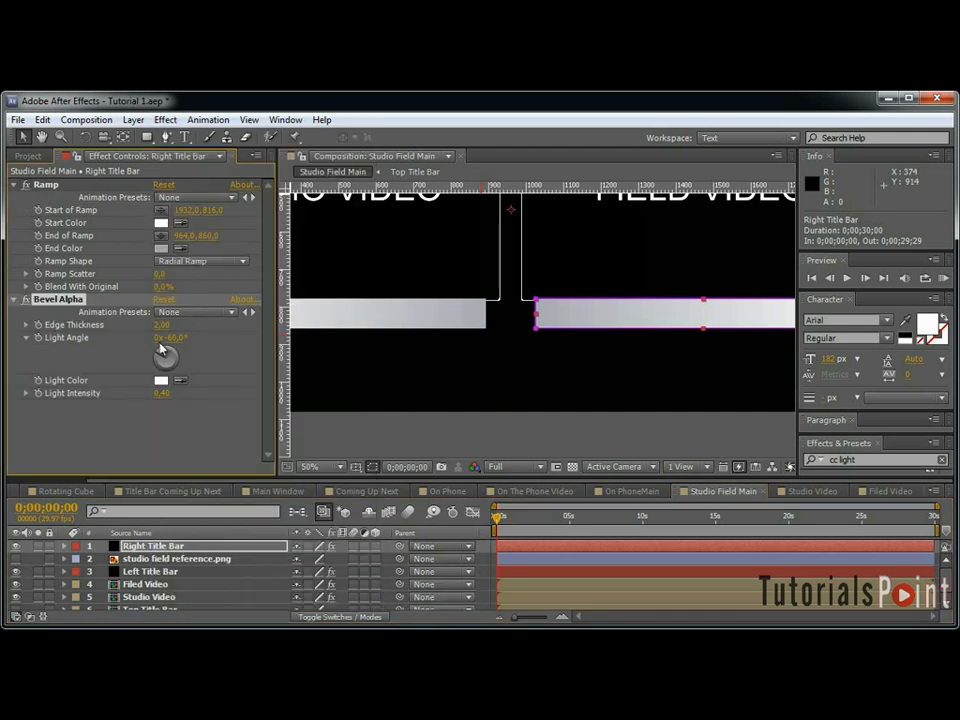
Set the Right Title Bar's Bevel Alpha light angle to 135° and its light intensity to 0.60.
drag(164, 352, 174, 345)
click(177, 338)
text(135)
key(Return)
click(164, 394)
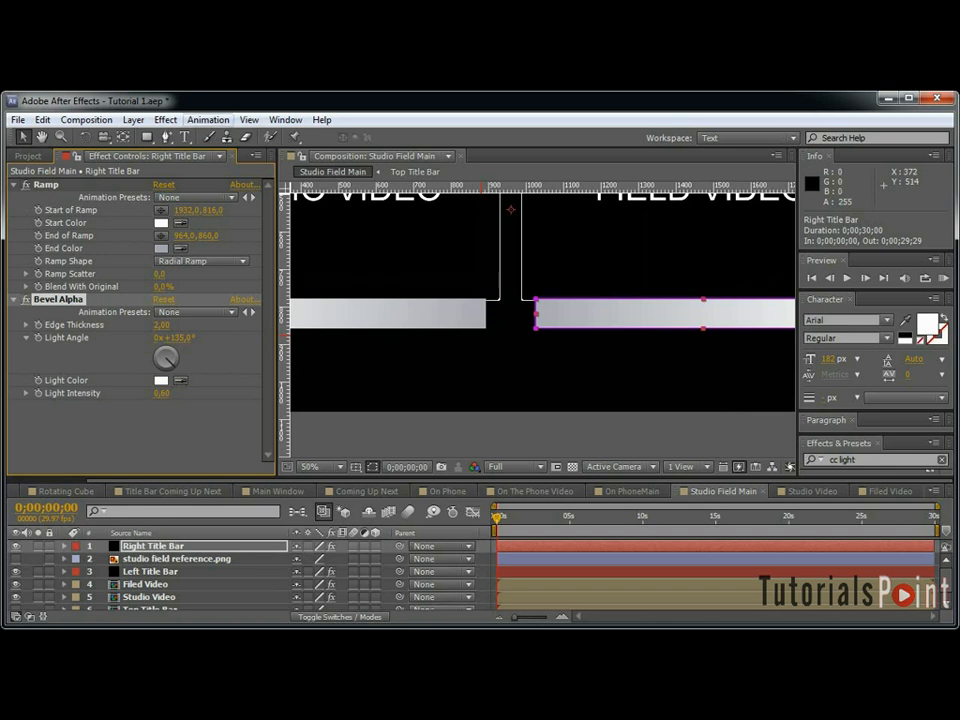
Add a Drop Shadow effect to the Right Title Bar with a softness of 10.
click(166, 119)
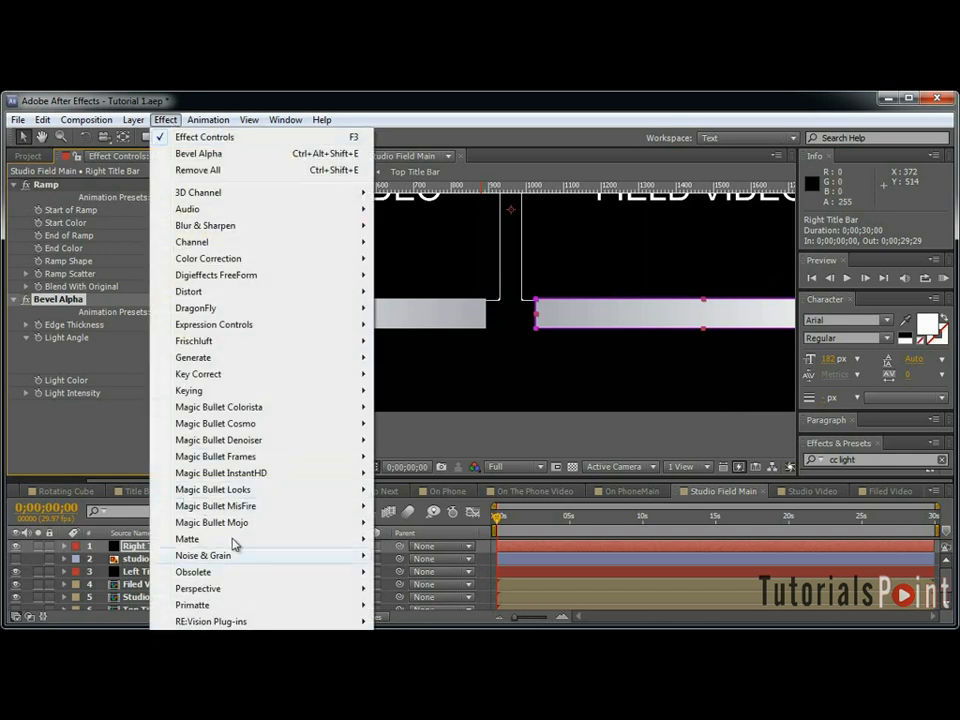
mouse_move(306, 591)
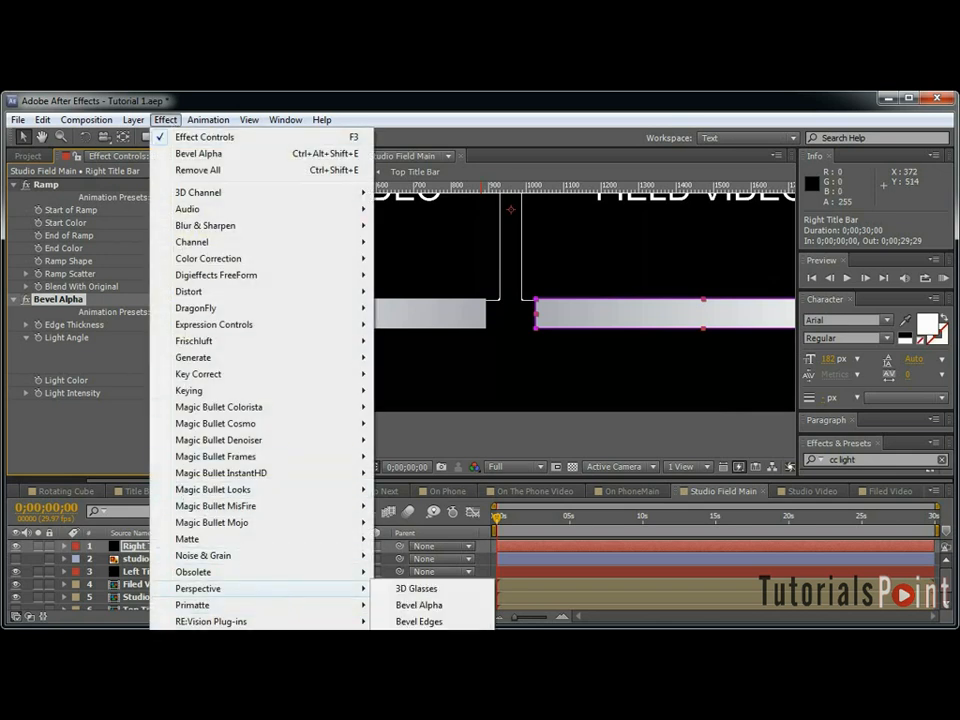
click(419, 687)
click(160, 455)
text(10)
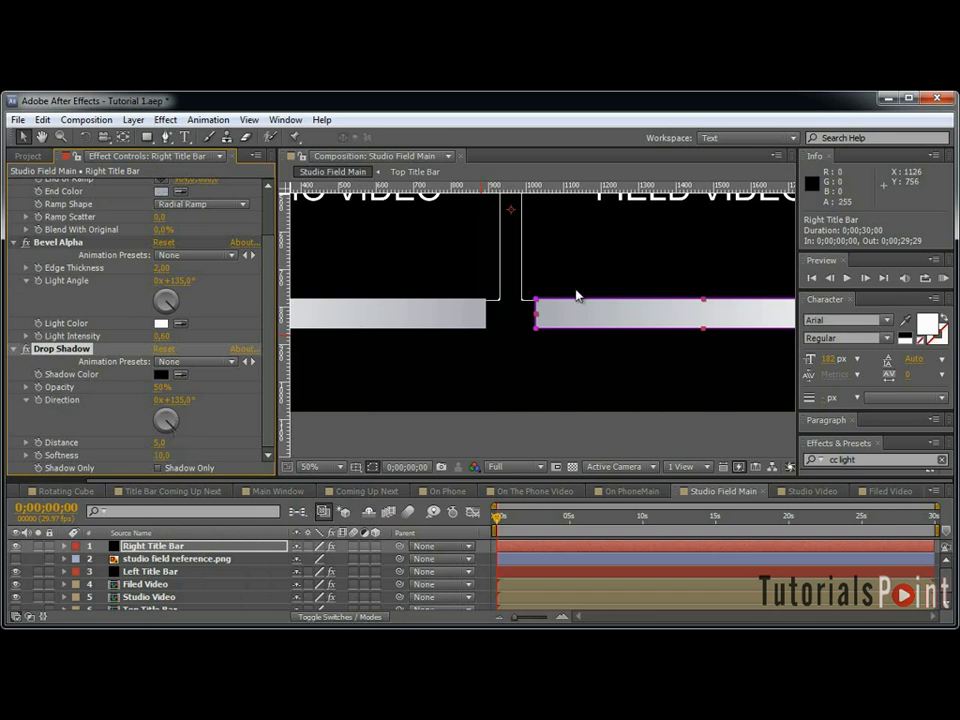
Turn on the transparency grid and deselect the Right Title Bar to check its bevel and shadow up close.
click(572, 466)
scroll(583, 417, up, 4)
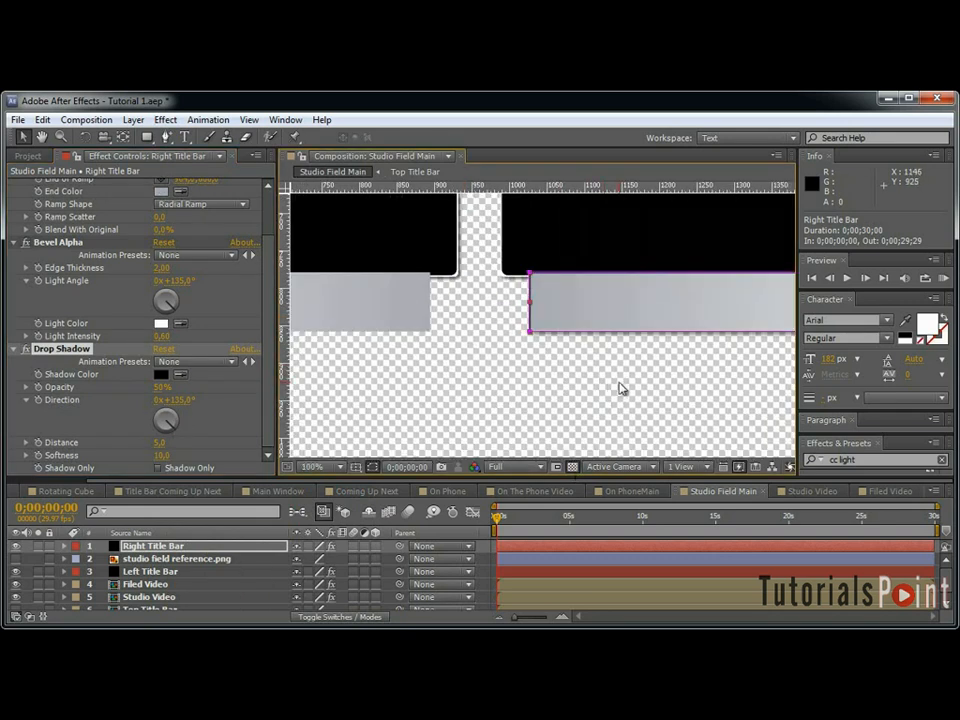
click(483, 578)
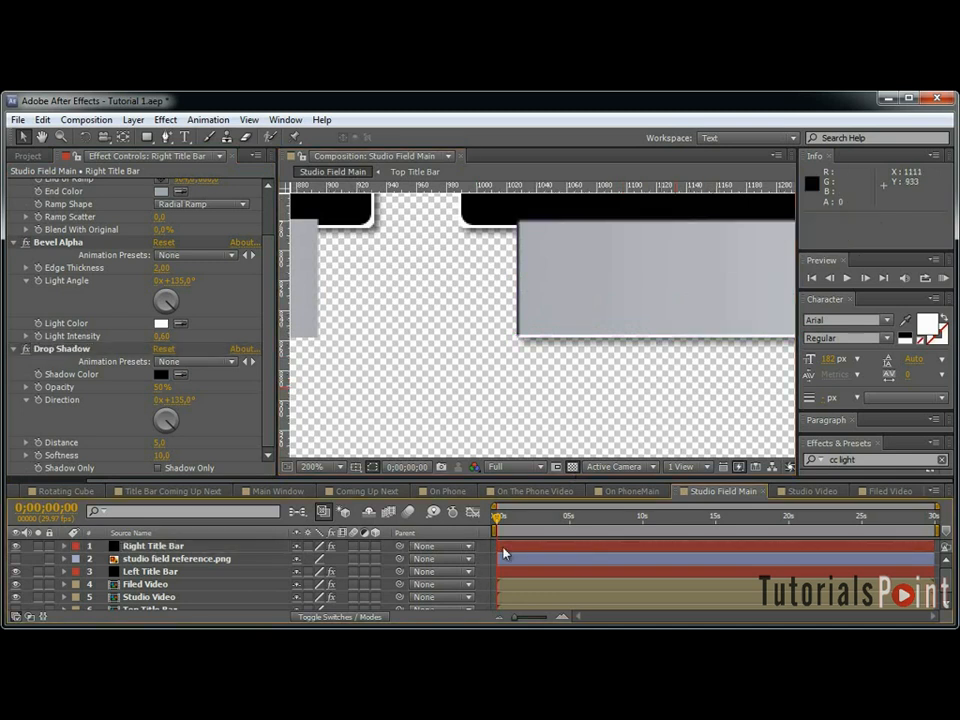
Set the Right Title Bar's Bevel Alpha light angle to 225°.
drag(175, 280, 242, 280)
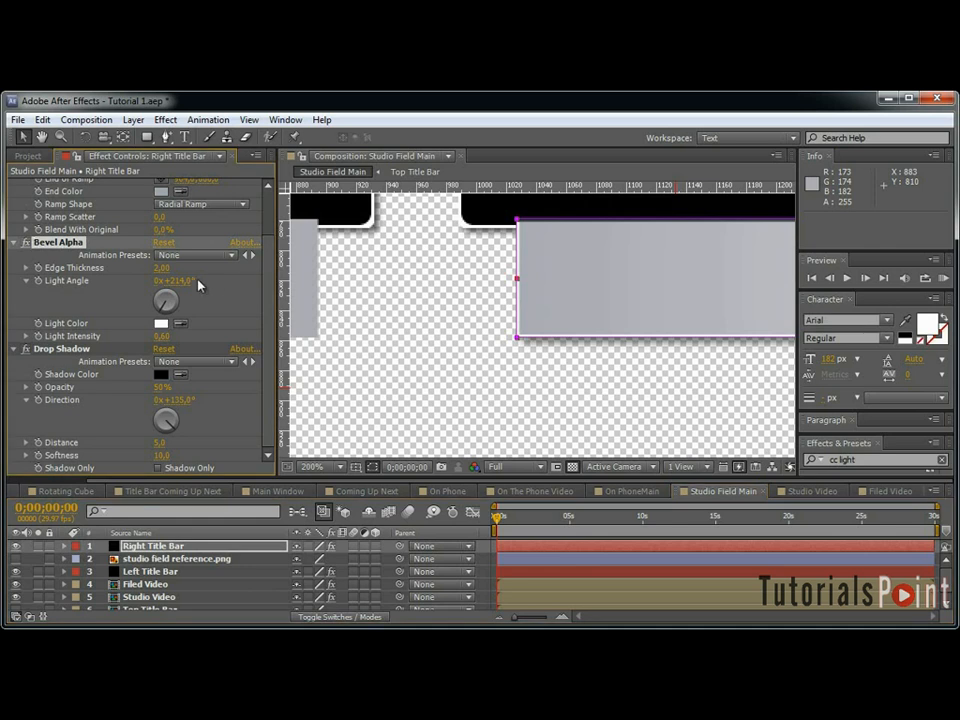
click(181, 281)
text(225)
key(Return)
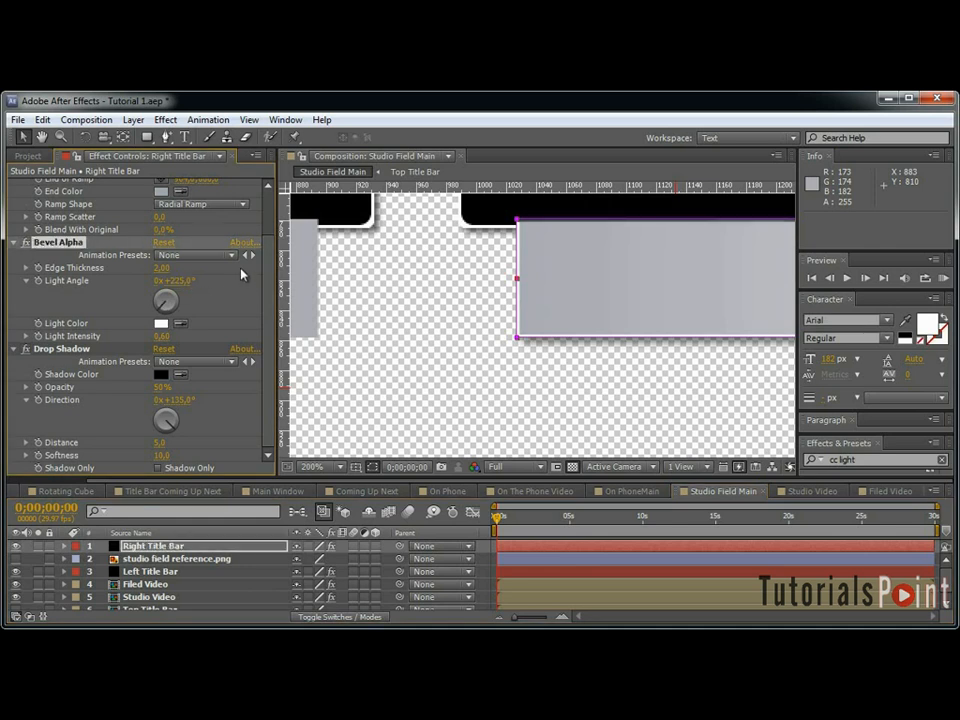
Copy the Right Title Bar's Bevel Alpha and Drop Shadow effects onto the Left Title Bar layer.
scroll(100, 265, up, 3)
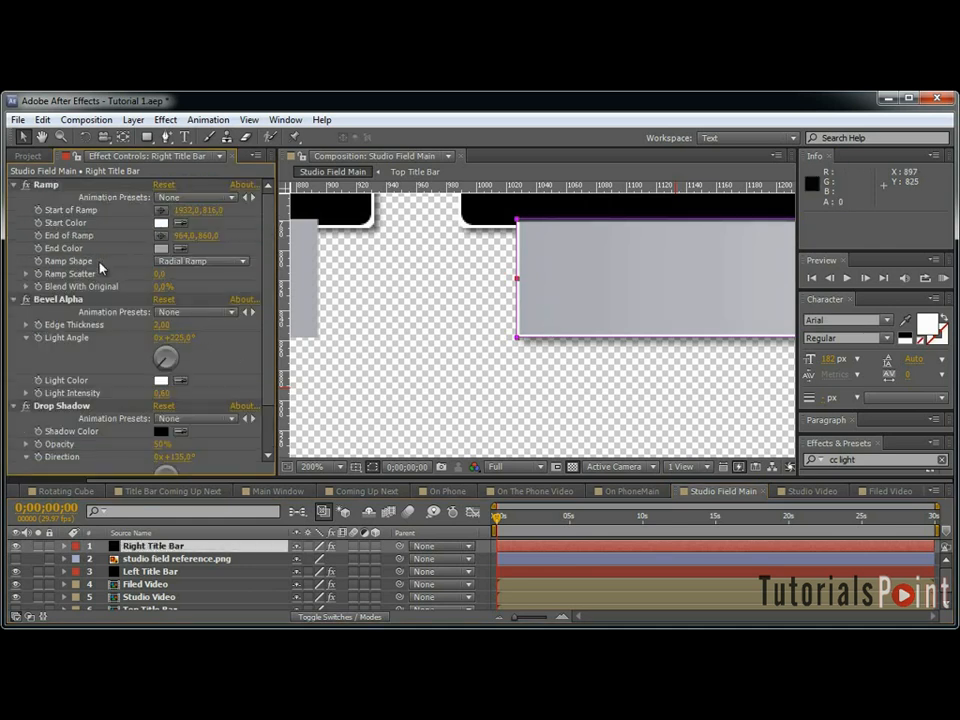
click(47, 299)
ctrl+click(60, 406)
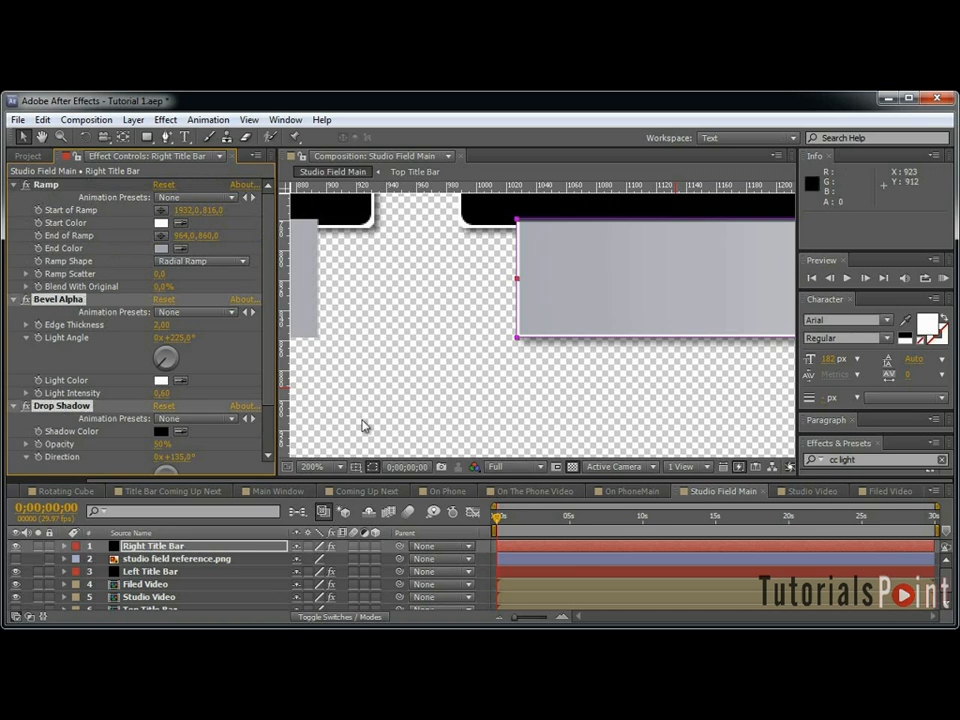
click(168, 571)
key(ctrl+v)
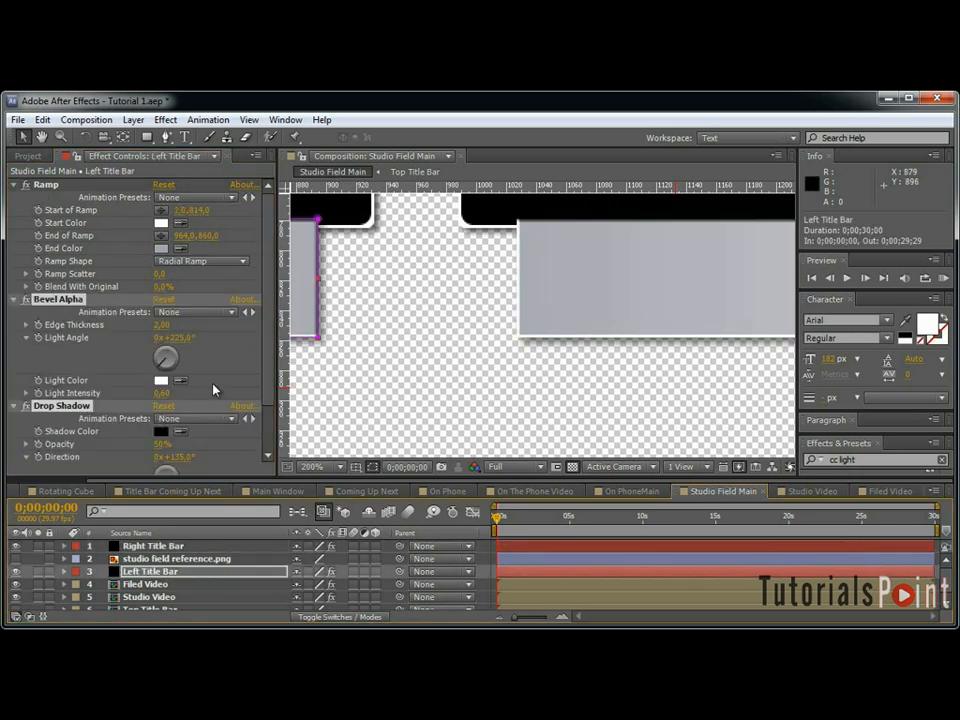
Set the Left Title Bar's Bevel Alpha light angle to 135°.
click(176, 337)
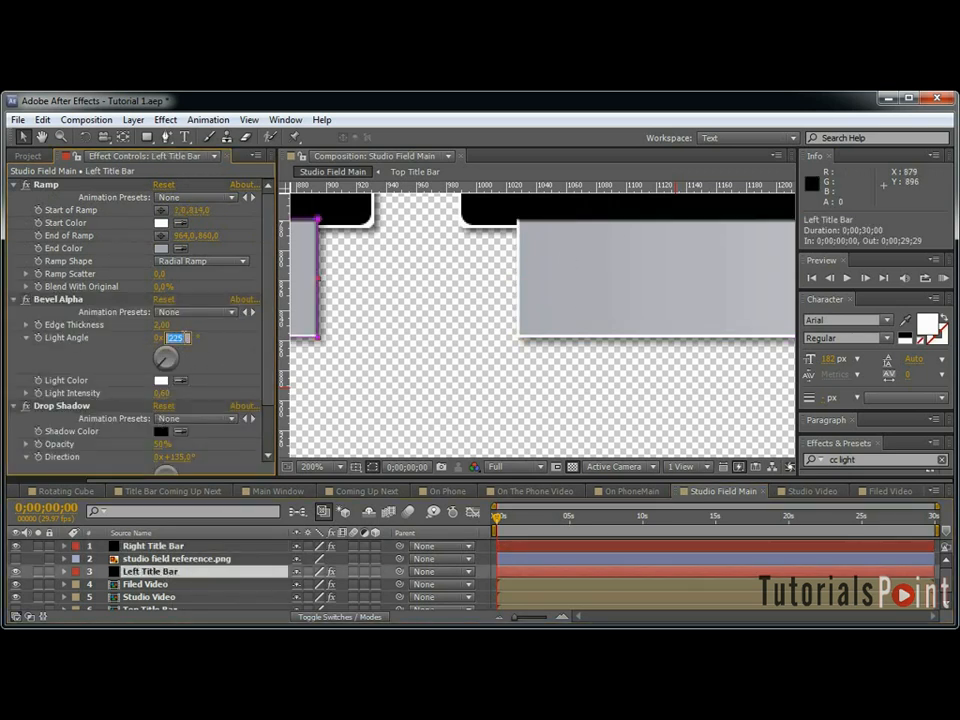
text(135)
key(Return)
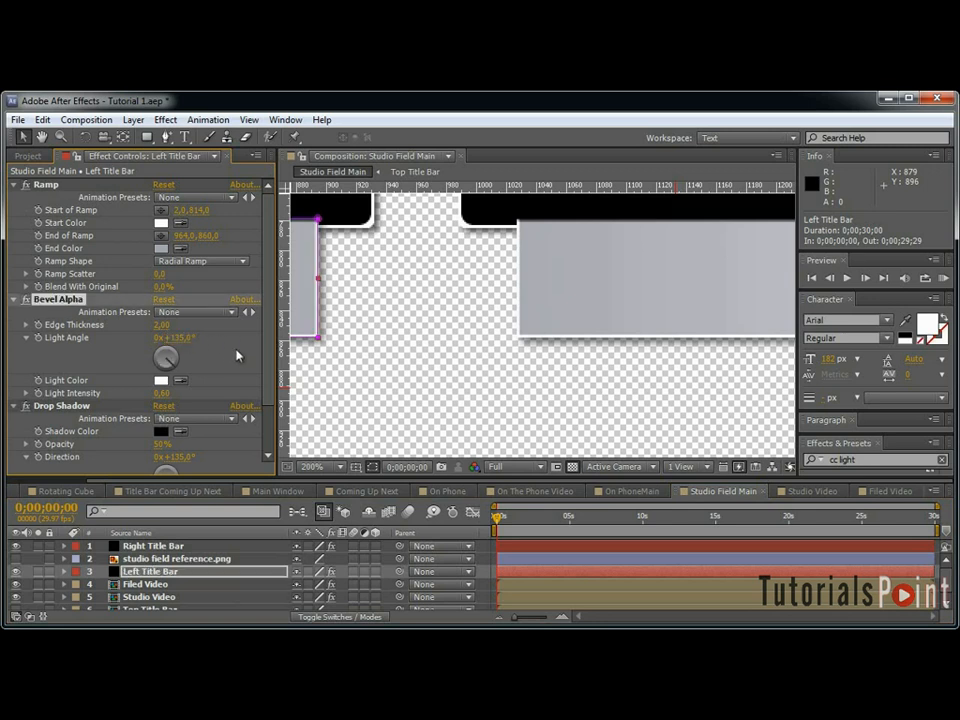
Move the Right and Left Title Bar layers together below Studio Video and turn on the Top Title Bar layer's visibility.
scroll(484, 317, down, 2)
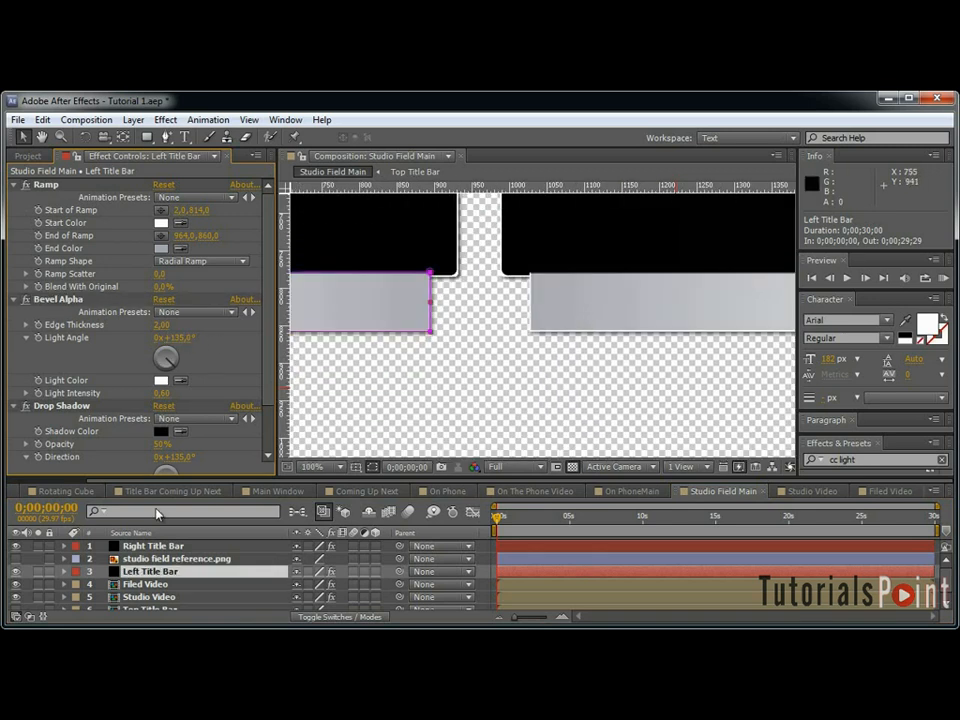
ctrl+click(150, 546)
scroll(155, 555, down, 1)
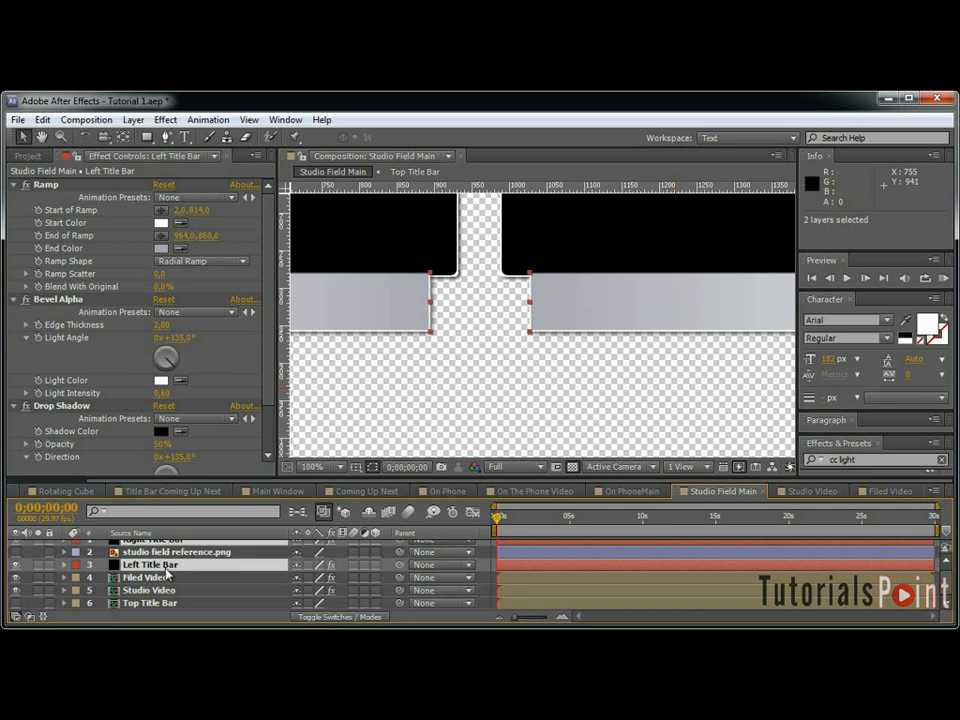
drag(170, 574, 220, 603)
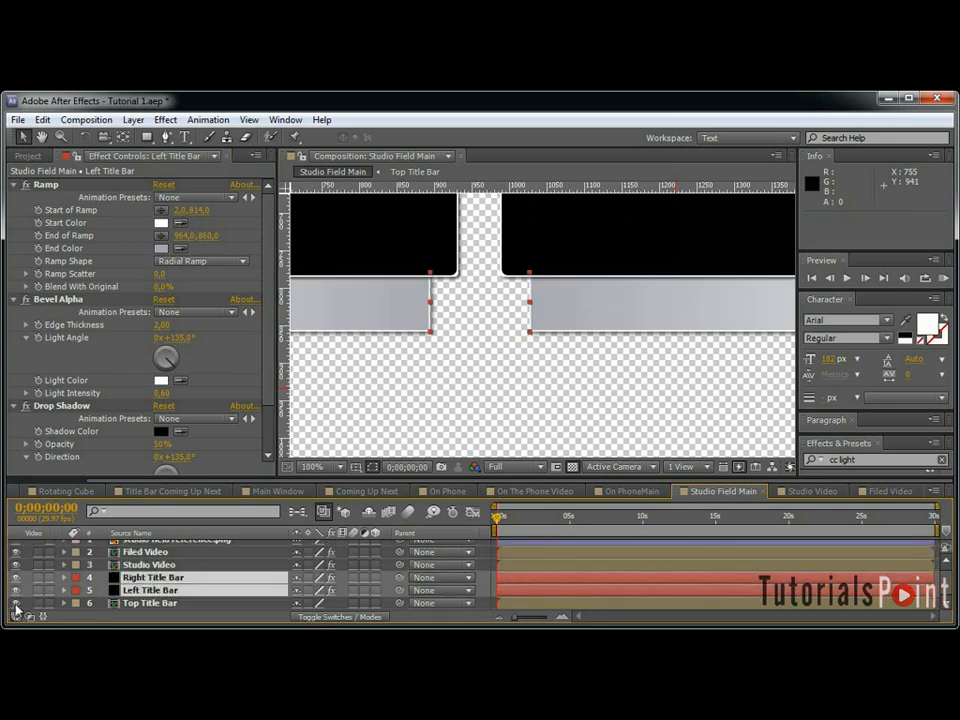
Examine the whole Studio Field Main layout in an enlarged composition view, including both lower title bars, and restore the normal workspace.
scroll(133, 558, up, 1)
scroll(620, 252, down, 1)
scroll(620, 252, down, 2)
scroll(548, 259, up, 1)
key(grave)
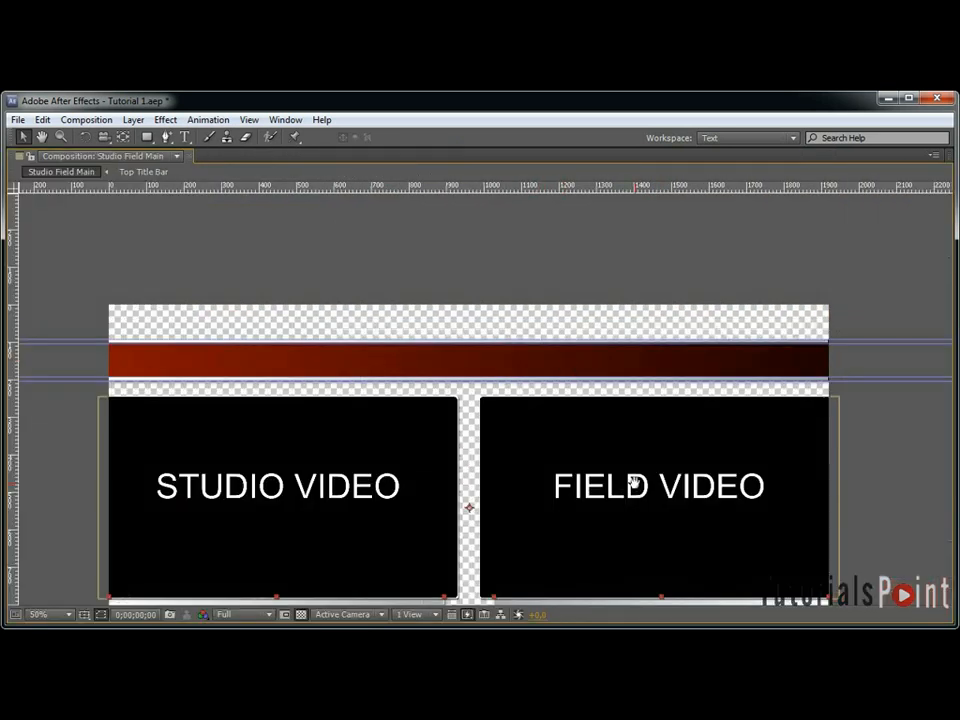
drag(636, 490, 638, 394)
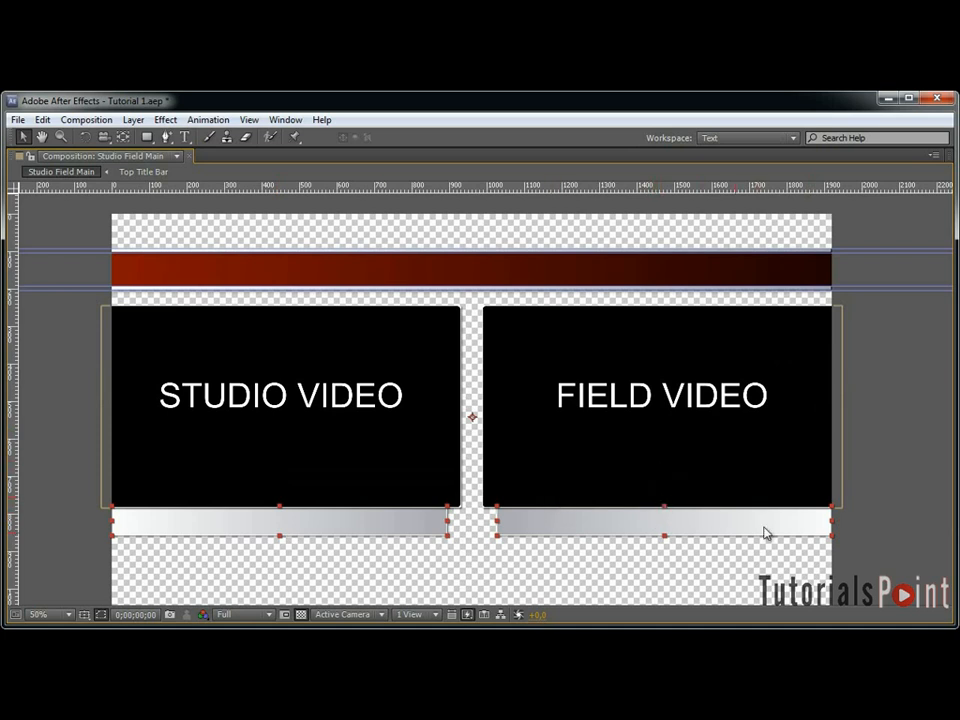
key(grave)
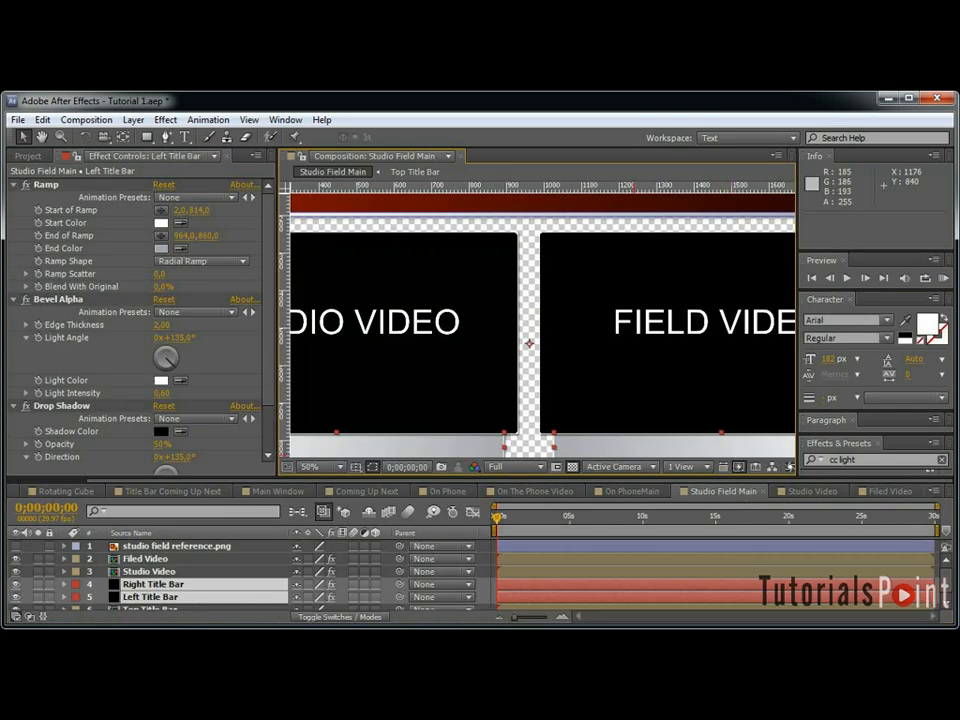
Delete the studio field reference.png layer and its source image from the project, and save the project.
click(175, 546)
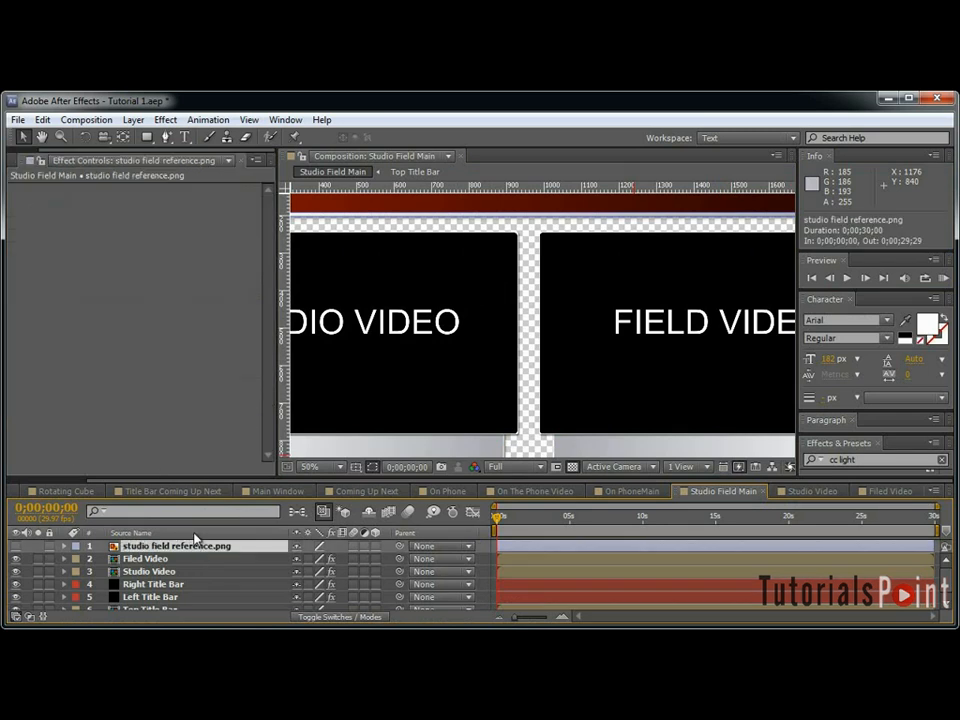
key(Delete)
click(27, 157)
click(80, 413)
key(Delete)
key(ctrl+s)
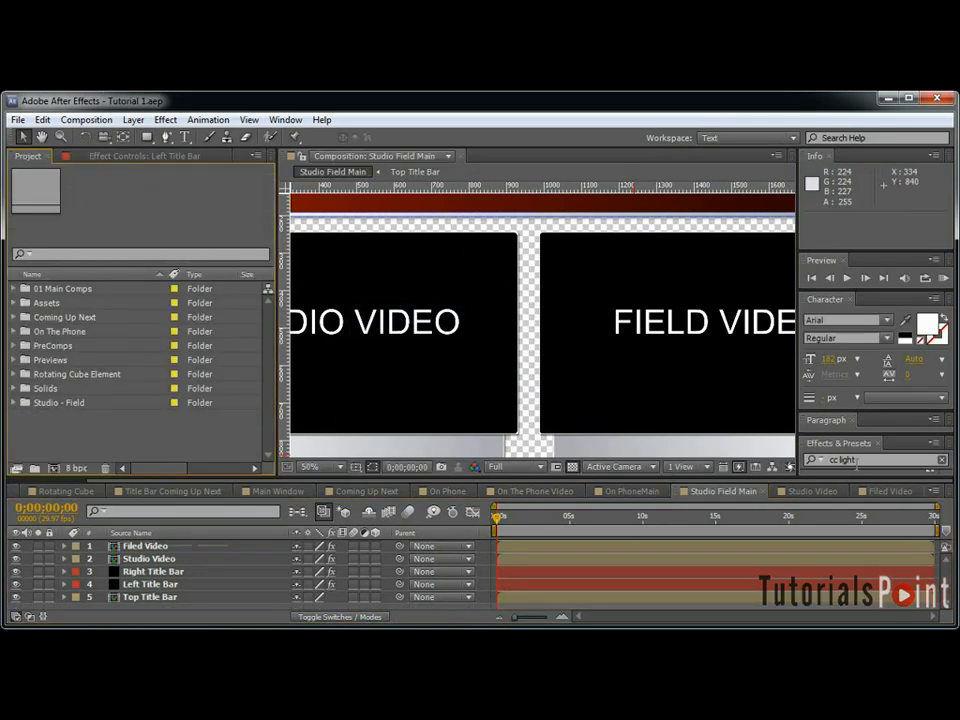
Hide the rulers with the composition shown at 25%, and clear the effects search.
drag(187, 482, 4, 483)
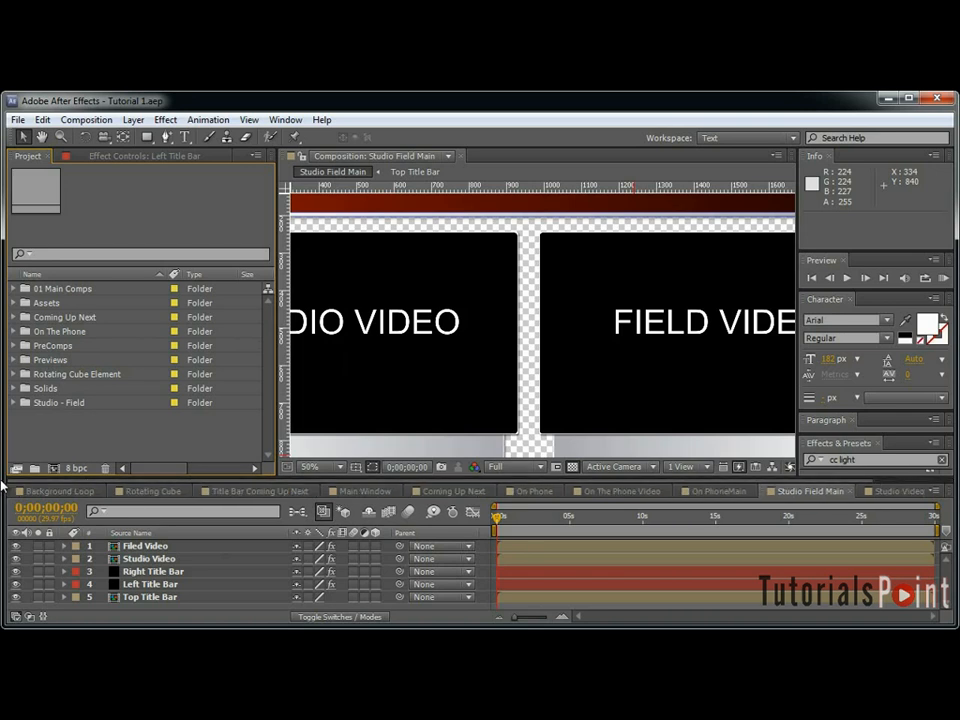
scroll(568, 358, down, 2)
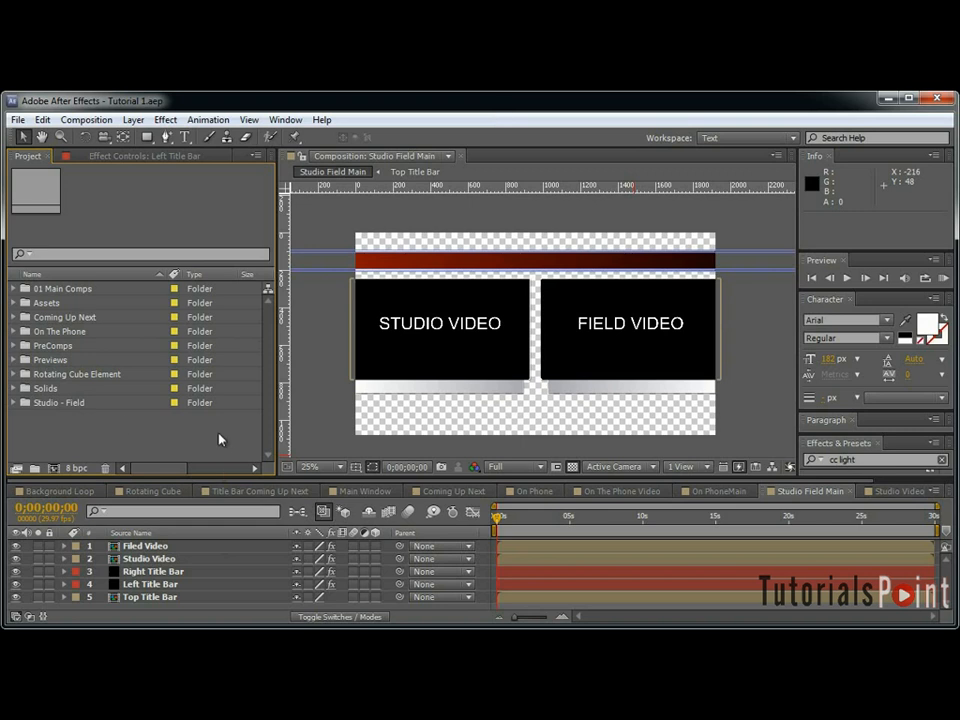
key(ctrl+r)
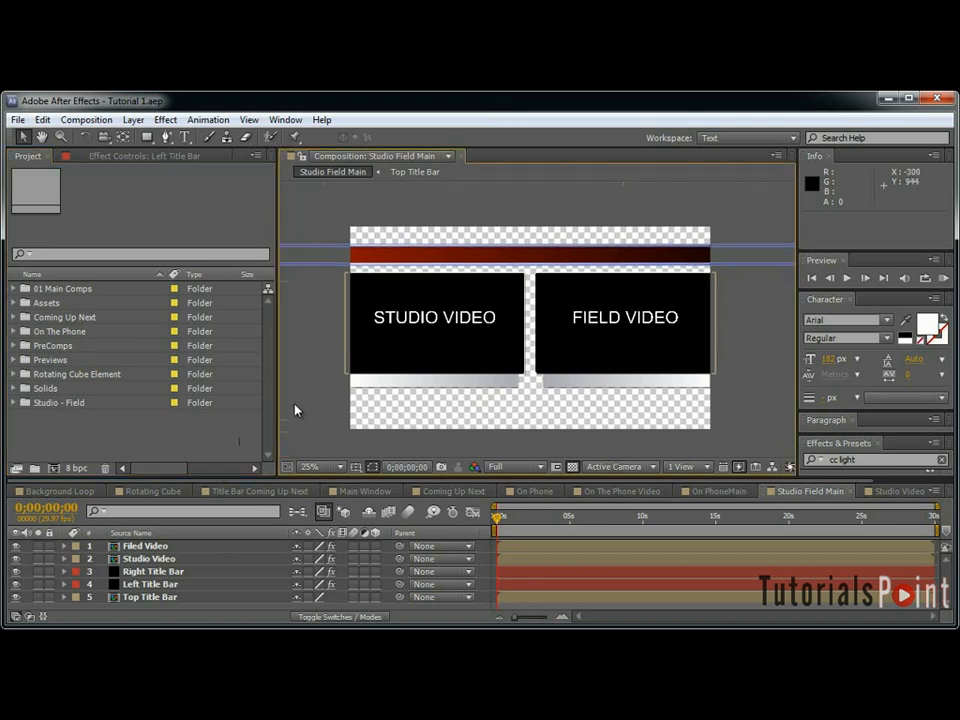
click(941, 460)
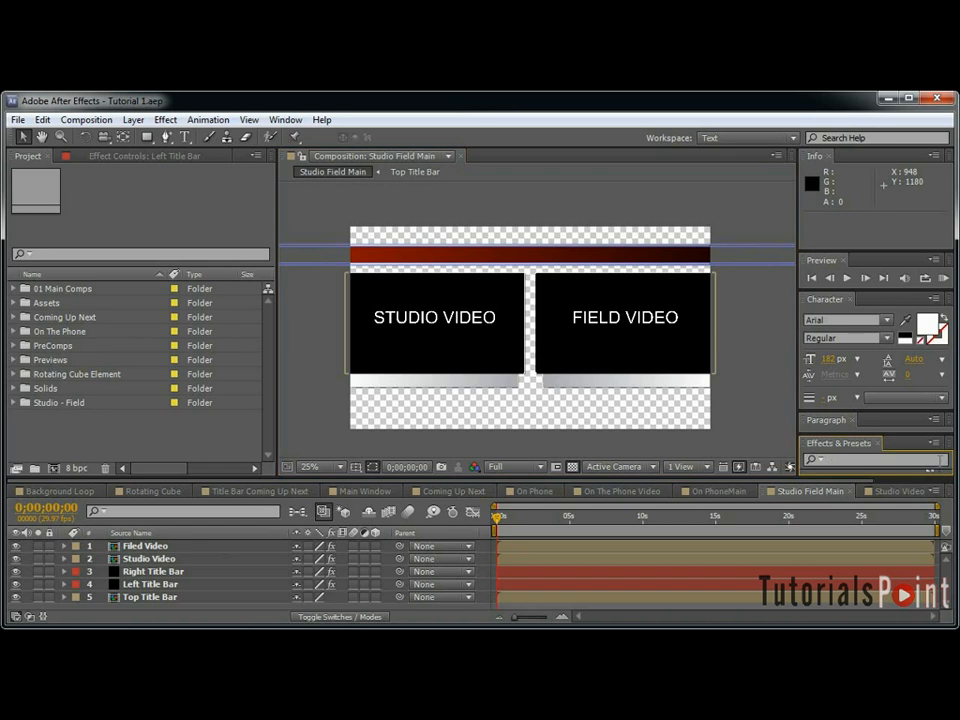
click(177, 471)
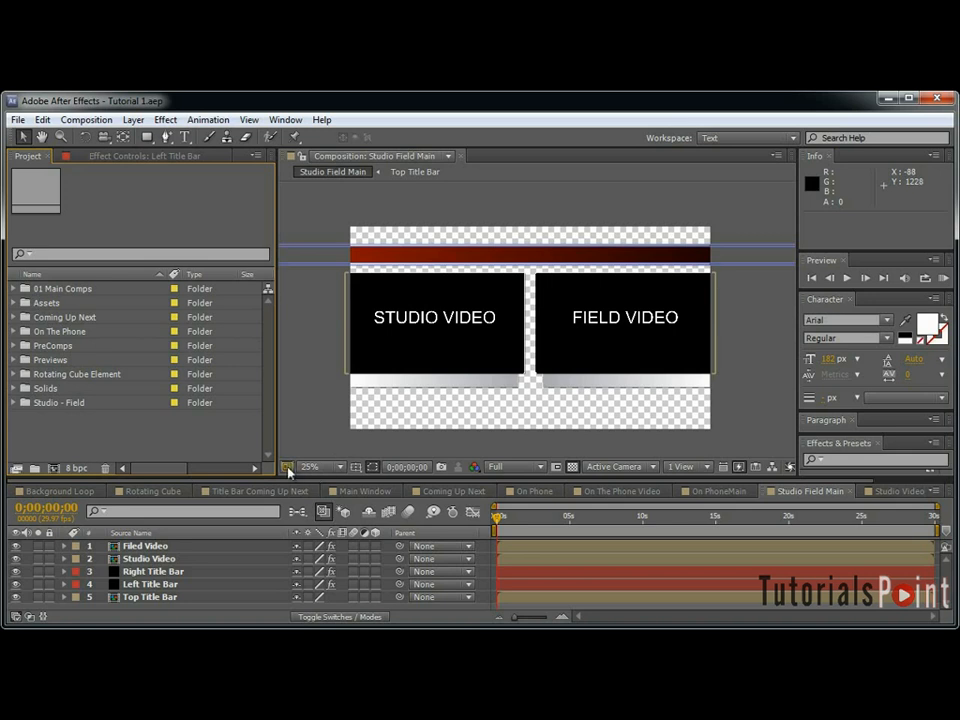
drag(179, 471, 77, 476)
drag(160, 477, 66, 472)
click(255, 470)
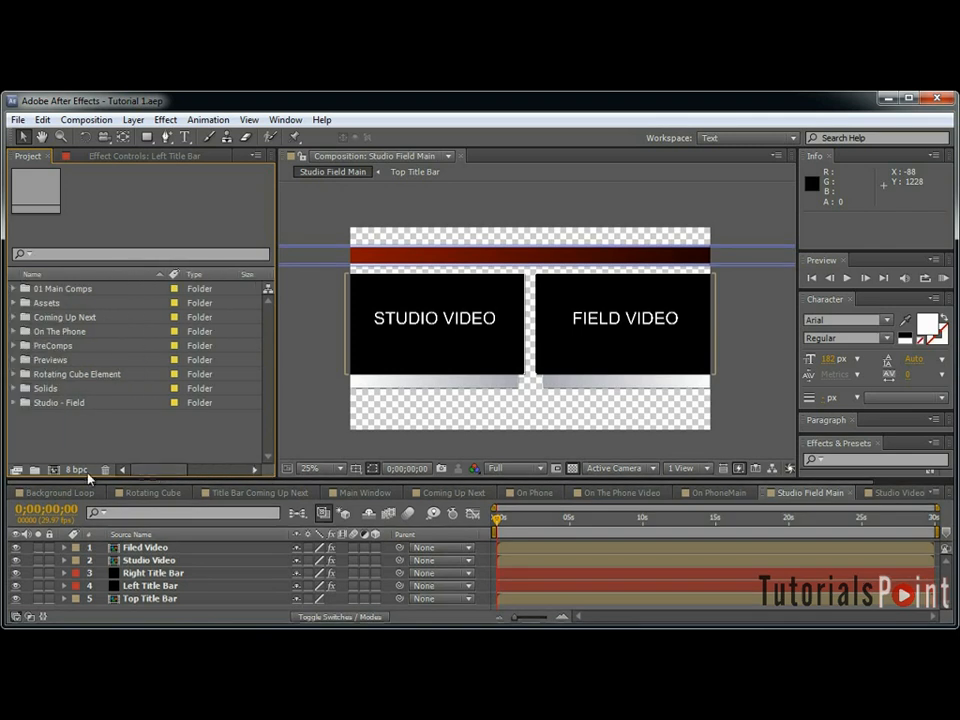